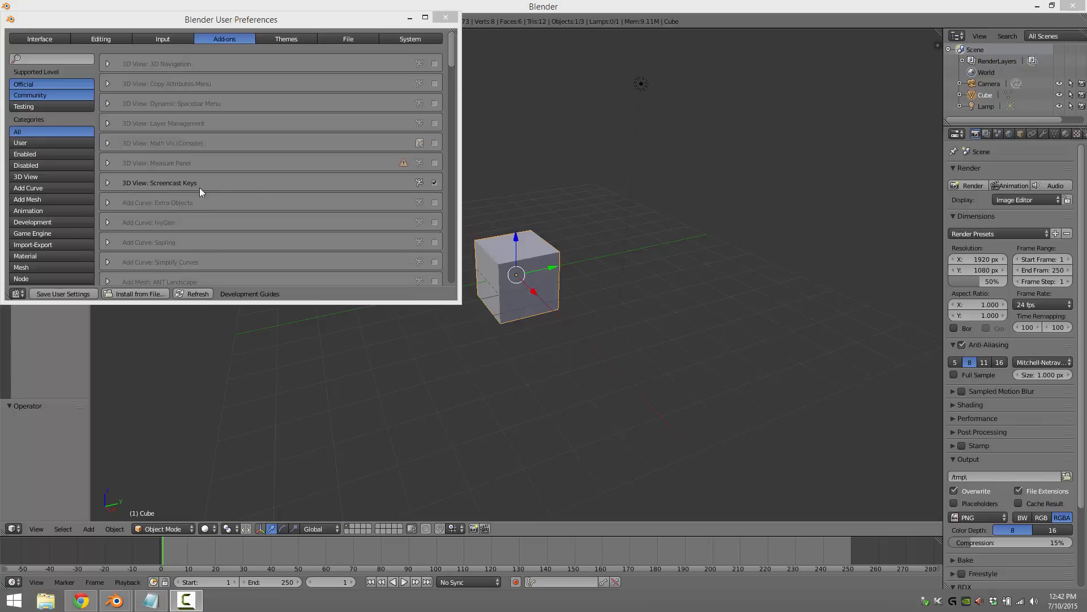
# - Close the user preferences window and try placing the 3D cursor at several empty spots below the cube
pyautogui.click(446, 17)
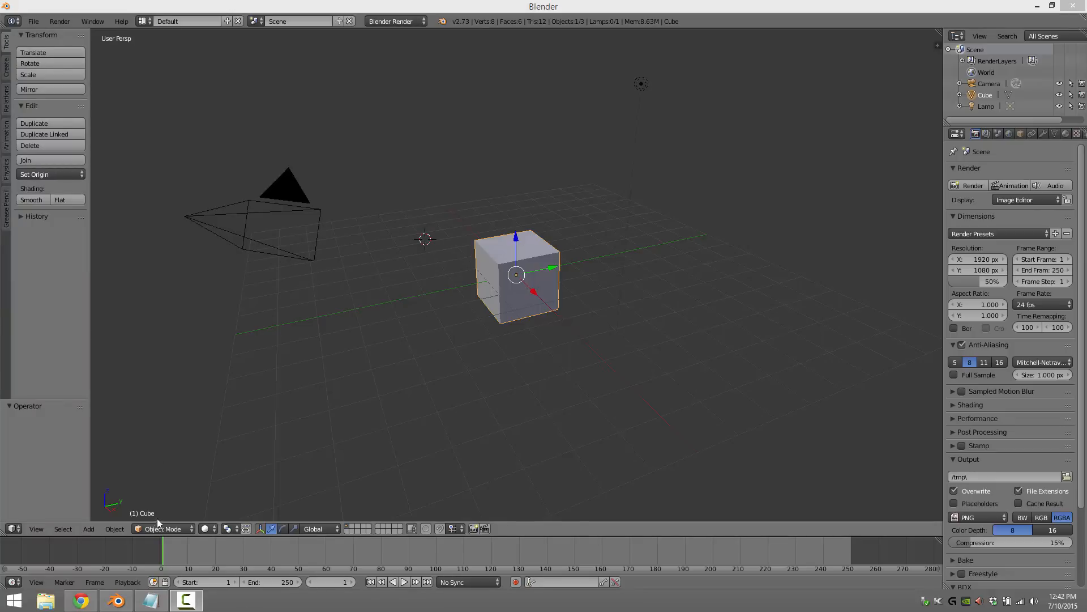
pyautogui.click(429, 430)
pyautogui.click(326, 438)
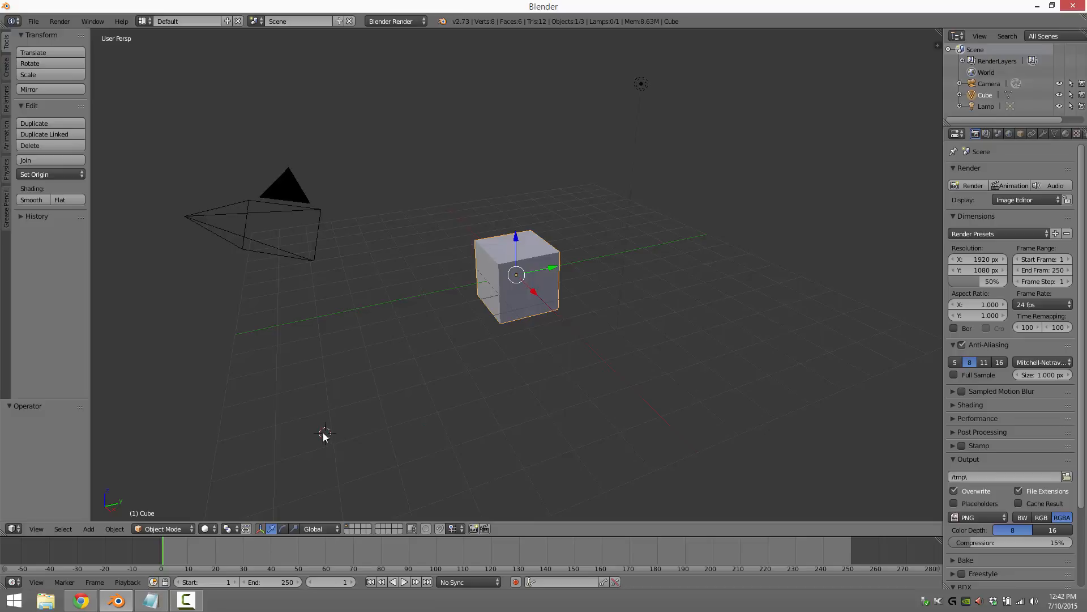
pyautogui.click(213, 416)
pyautogui.click(430, 397)
# - Show the 3D view's properties and set the Screencast Keys box width to 76
pyautogui.press('n')
pyautogui.click(888, 497)
pyautogui.scroll(-7, 890, 494)
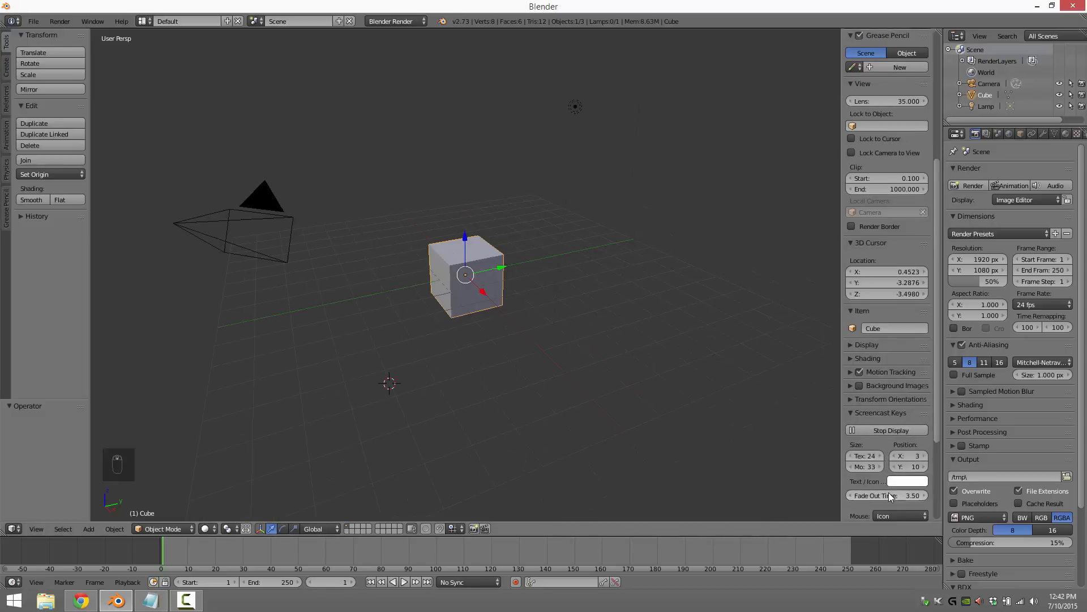
pyautogui.scroll(-2, 891, 486)
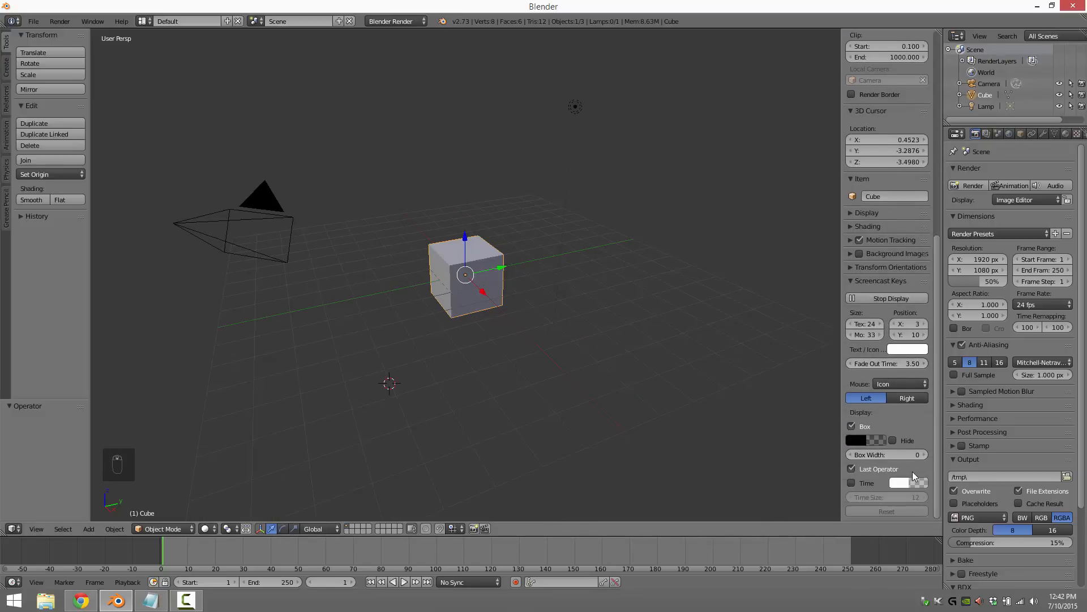
pyautogui.moveTo(875, 456); pyautogui.dragTo(898, 457)
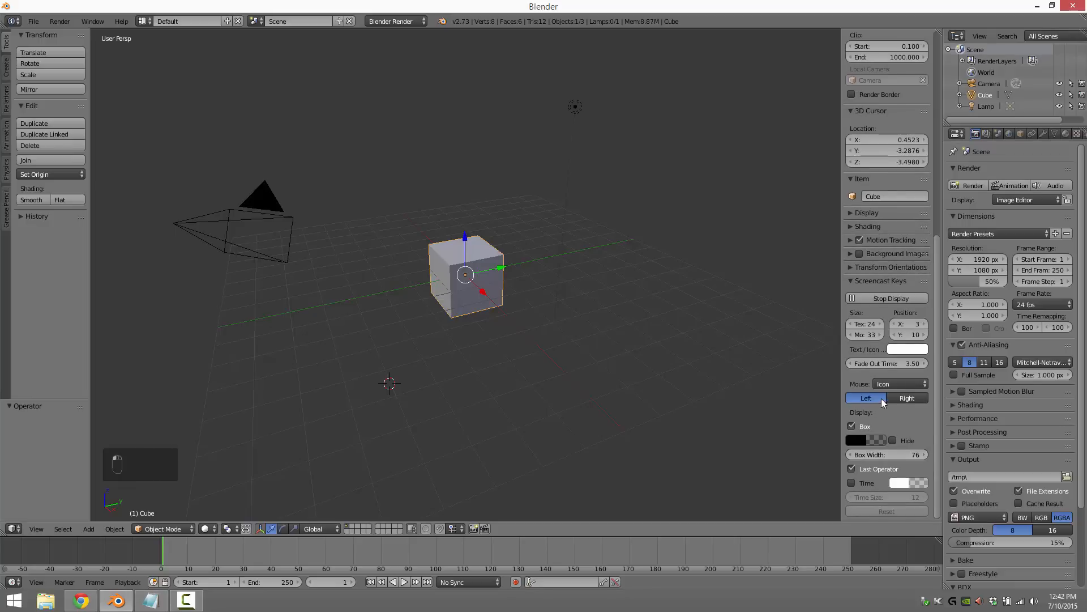
# - Set the Screencast Keys mouse display to Text and place the 3D cursor beside the cube's lower corner
pyautogui.click(902, 385)
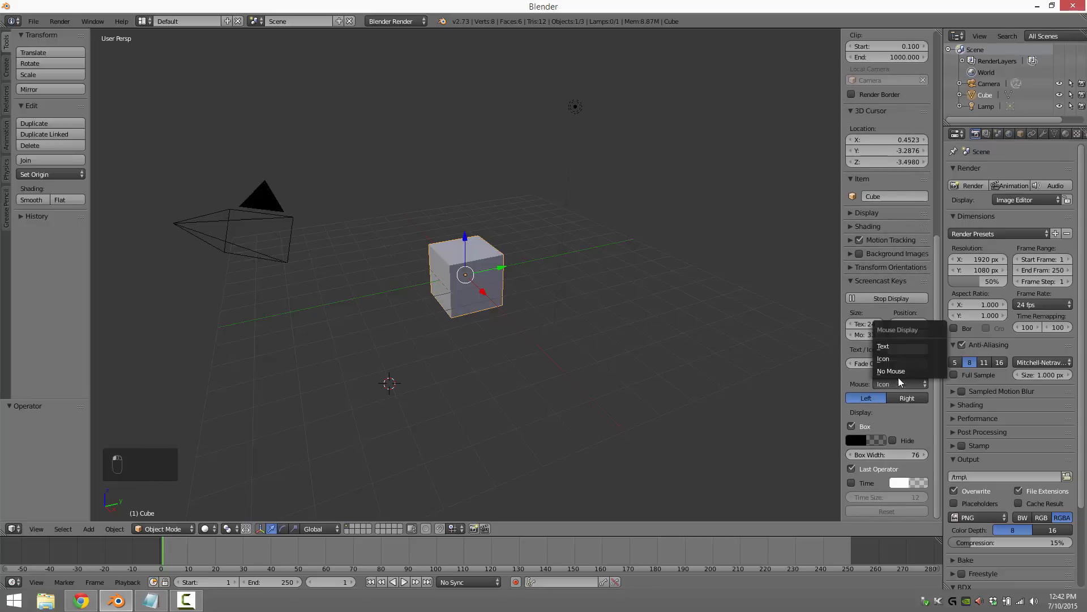
pyautogui.click(903, 349)
pyautogui.click(430, 310)
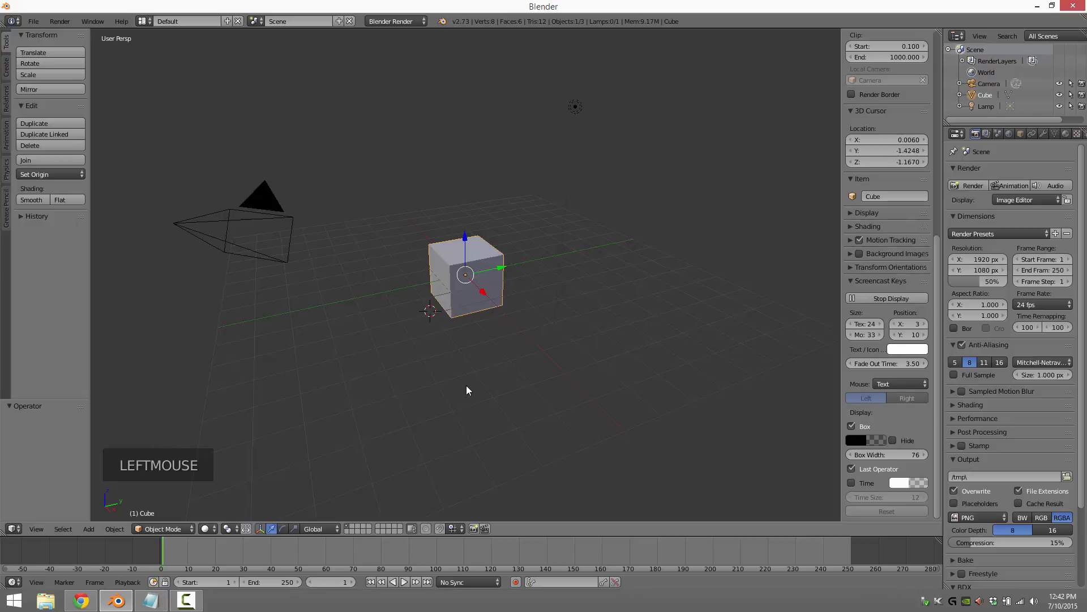
pyautogui.press('a')
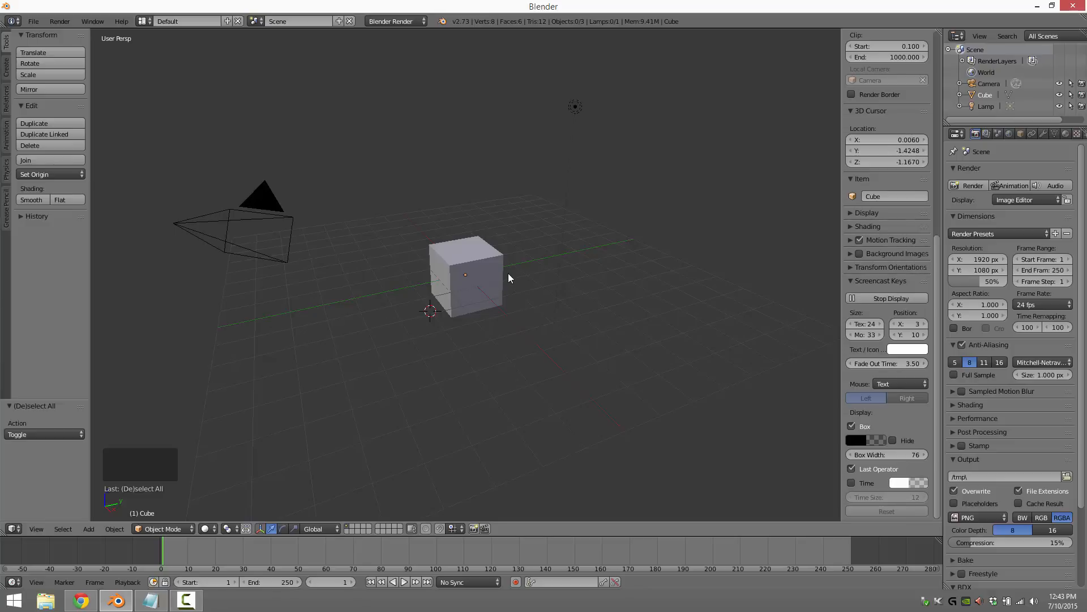
pyautogui.hotkey('shift', 'd')
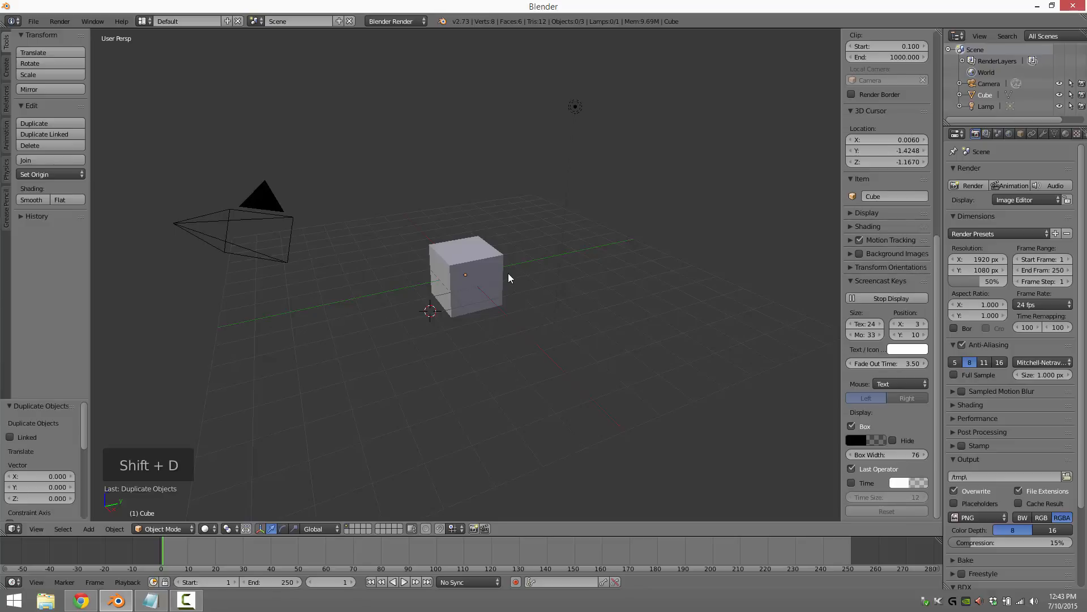
pyautogui.hotkey('ctrl', 'd')
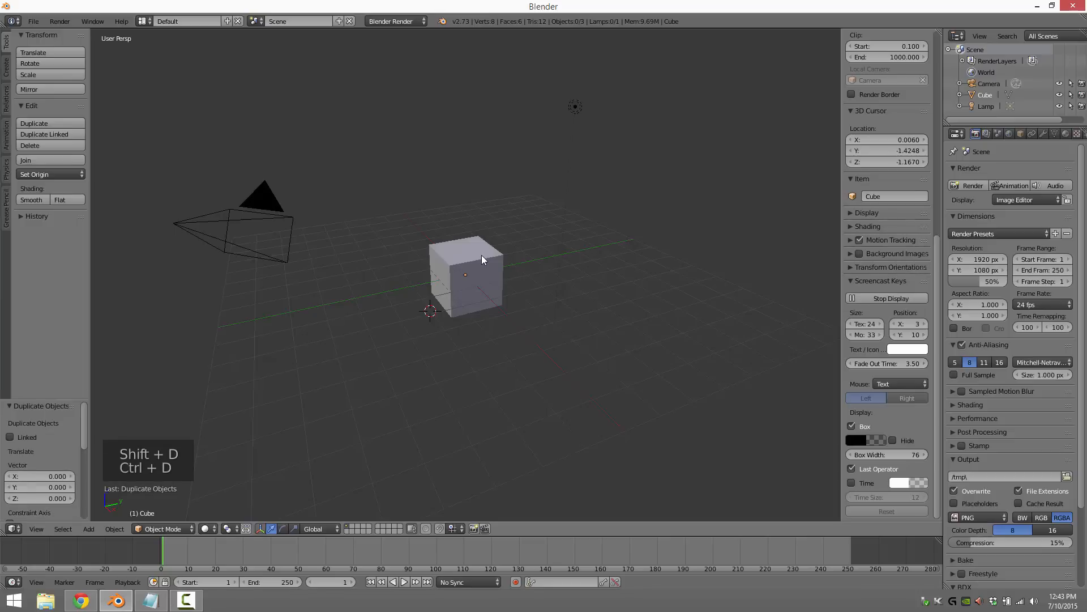
# - Duplicate the cube and place the copy above it, offset about -1.04 in X, 0.455 in Y and 2.28 in Z
pyautogui.rightClick(475, 254)
pyautogui.hotkey('shift', 'd')
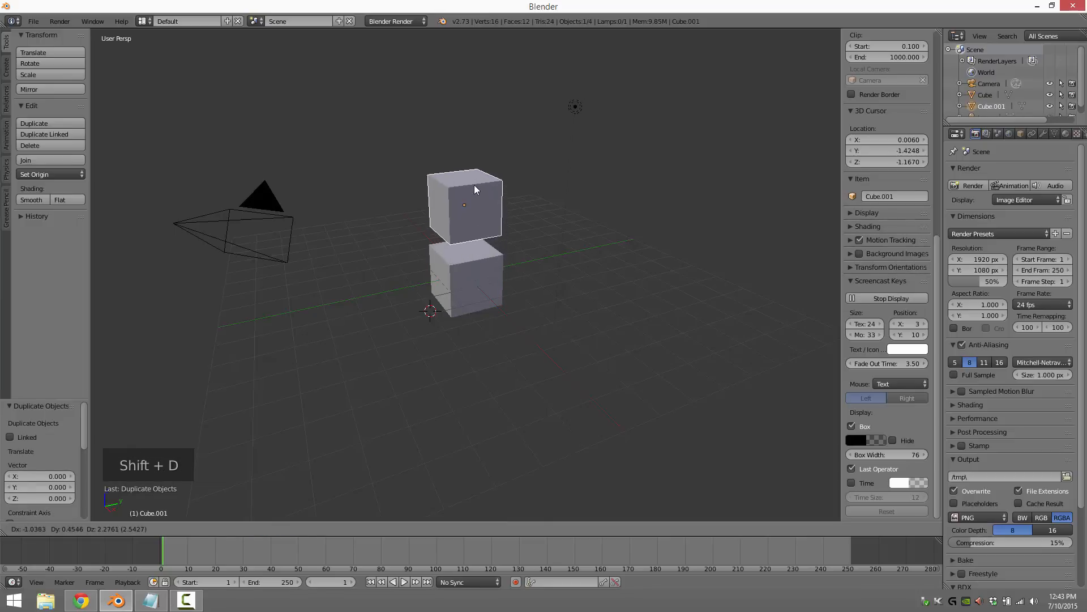
pyautogui.click(474, 184)
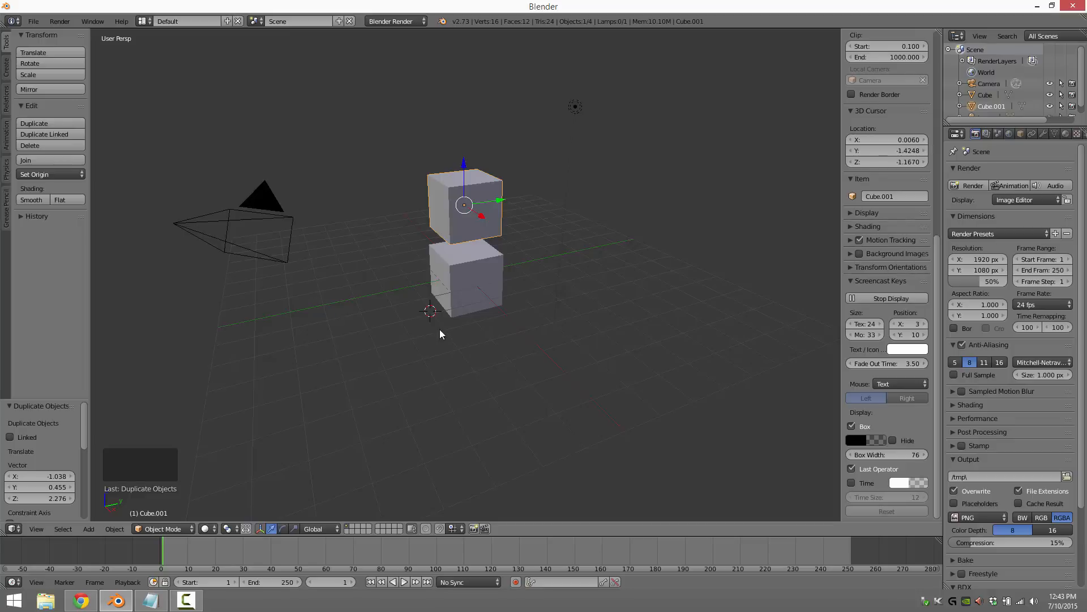
# - Parent the lower cube to the upper cube using Object (Keep Transform)
pyautogui.rightClick(490, 283)
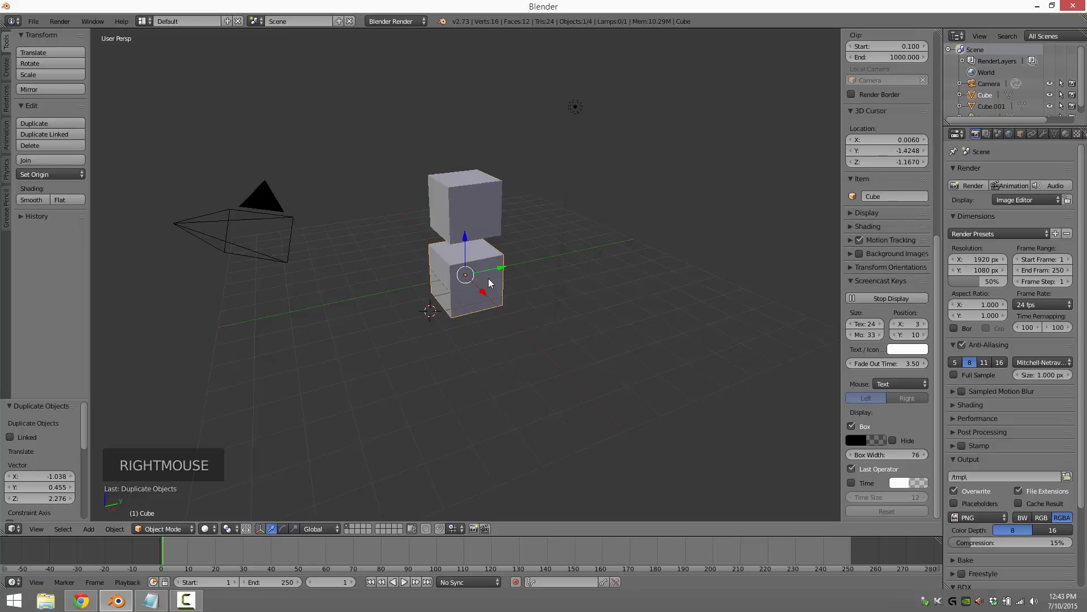
pyautogui.keyDown('shift'); pyautogui.rightClick(494, 214); pyautogui.keyUp('shift')
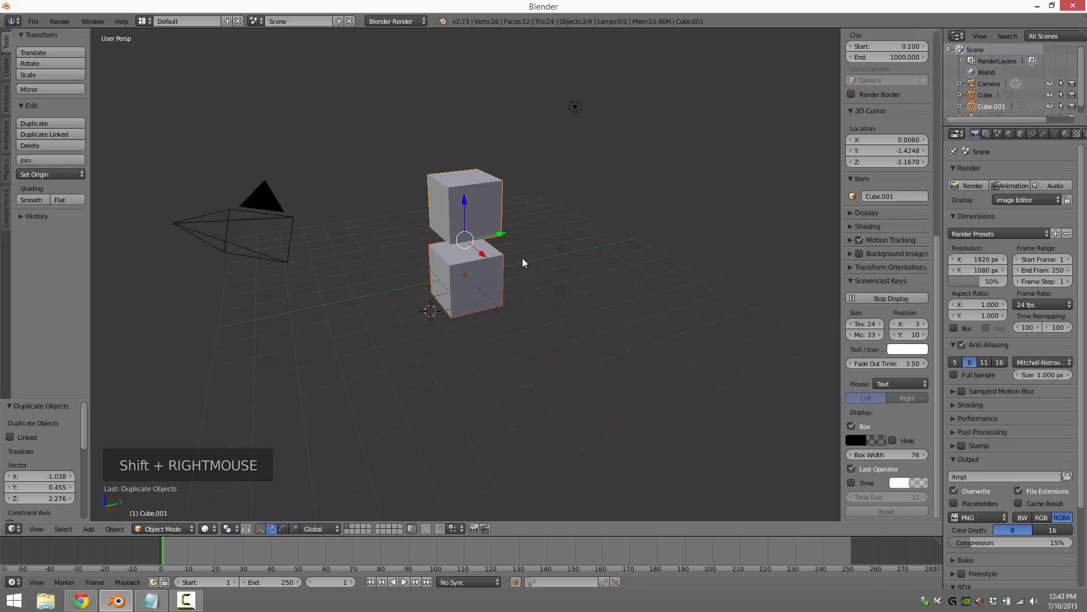
pyautogui.hotkey('ctrl', 'p')
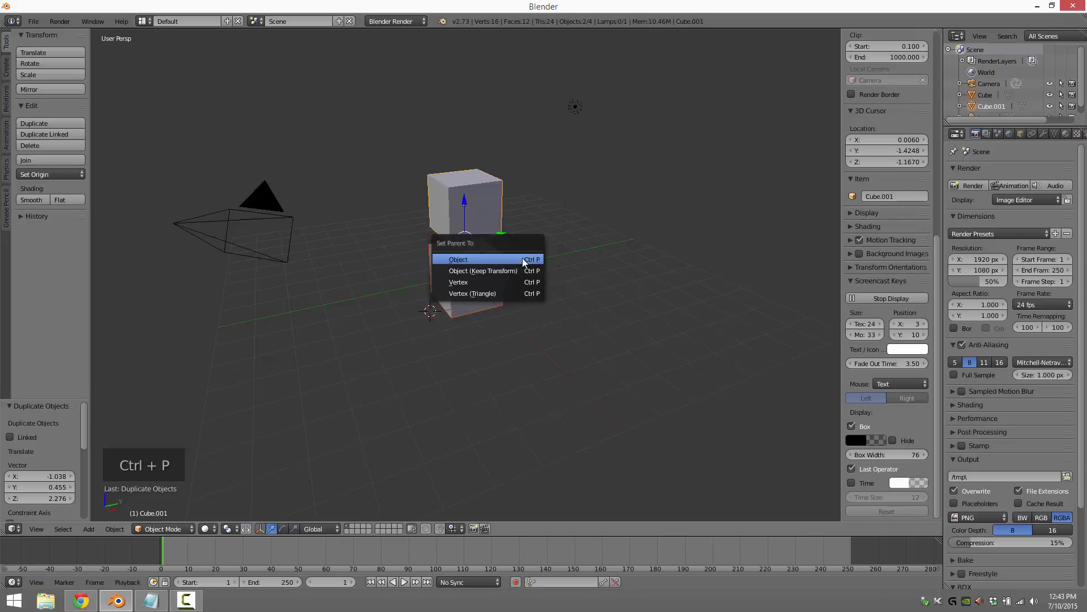
pyautogui.click(484, 271)
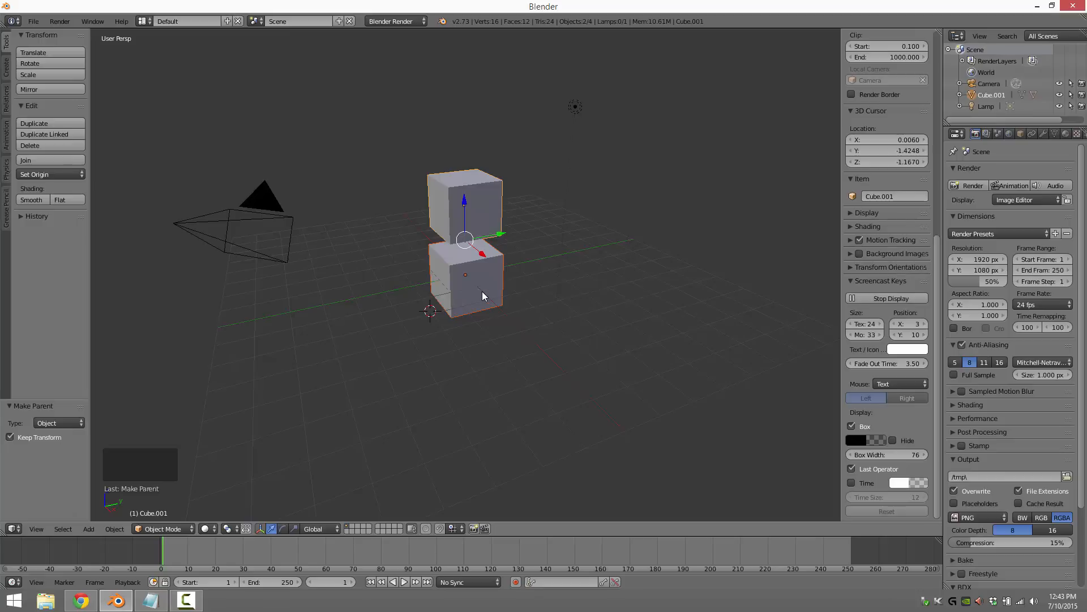
# - Move the upper parent cube up about 1.385 along Z, and move the lower child cube down about 0.85
pyautogui.rightClick(485, 188)
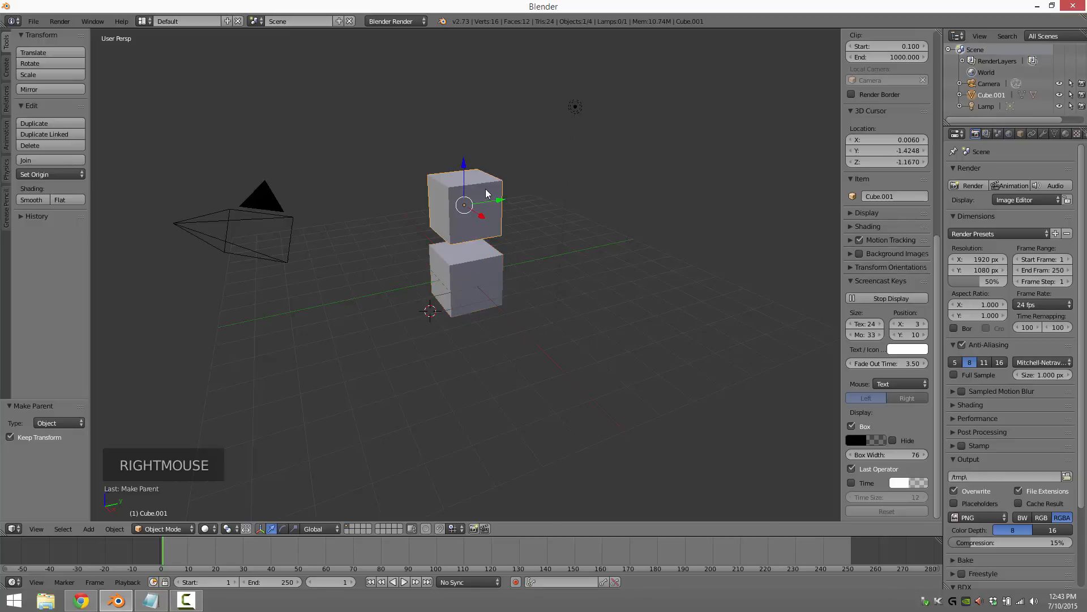
pyautogui.moveTo(466, 164); pyautogui.dragTo(470, 134)
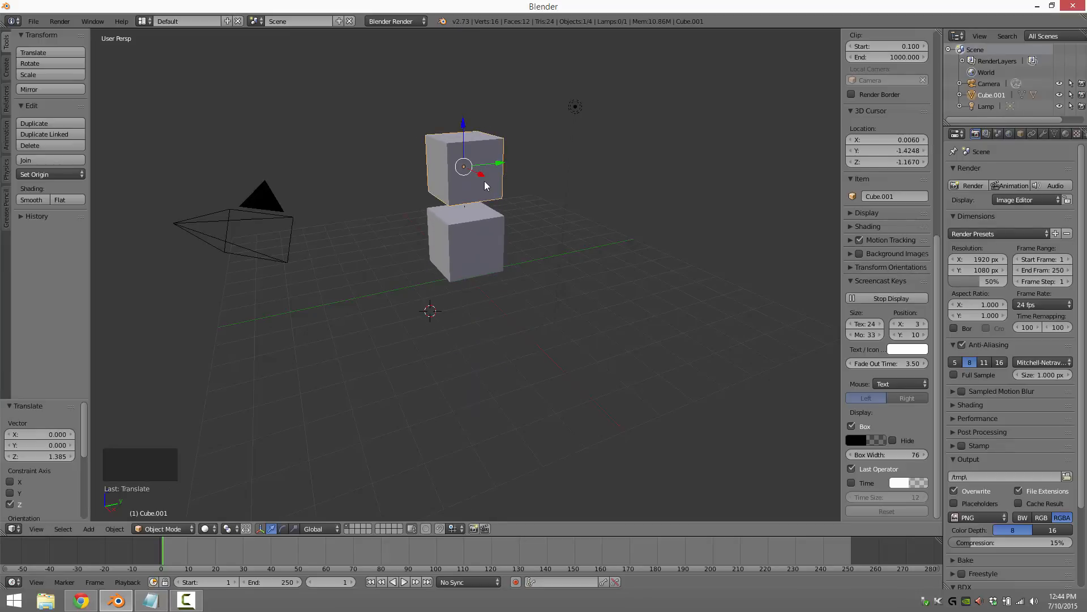
pyautogui.rightClick(478, 234)
pyautogui.moveTo(463, 207)
pyautogui.mouseDown()
pyautogui.moveTo(461, 233)
pyautogui.moveTo(461, 223)
pyautogui.mouseUp()
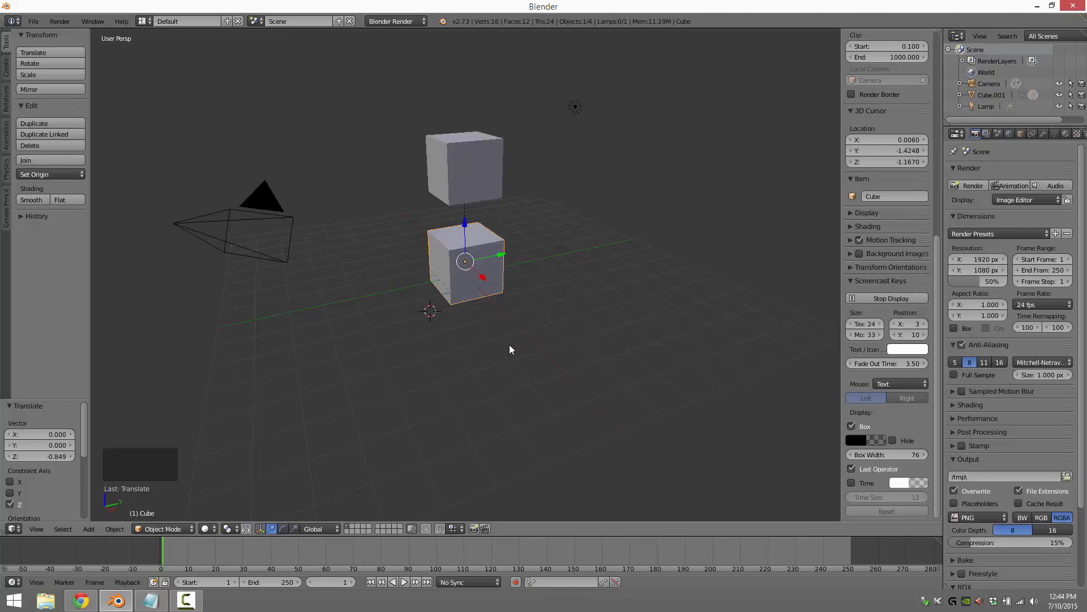
# - Duplicate the lower cube about 4 units away along Y and parent the copy to the upper cube with Object (Keep Transform)
pyautogui.hotkey('shift', 'd')
pyautogui.click(626, 324)
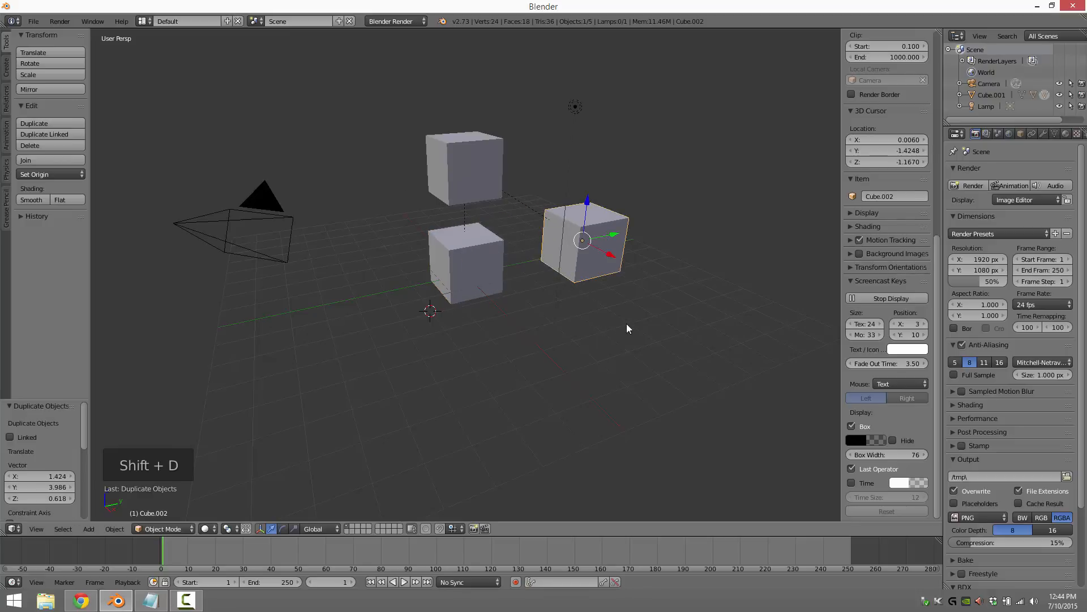
pyautogui.keyDown('shift'); pyautogui.rightClick(467, 182); pyautogui.keyUp('shift')
pyautogui.hotkey('ctrl', 'p')
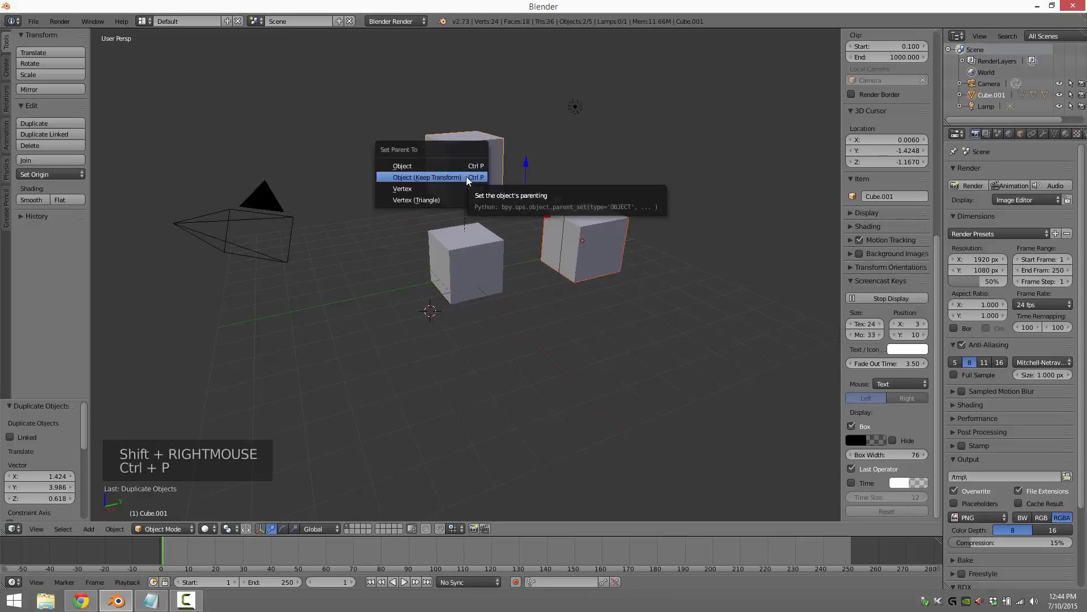
pyautogui.click(467, 178)
# - Move the upper parent cube about 2.97 along Y, and move the third cube about -0.91 along Y
pyautogui.moveTo(552, 199); pyautogui.dragTo(533, 232)
pyautogui.rightClick(639, 232)
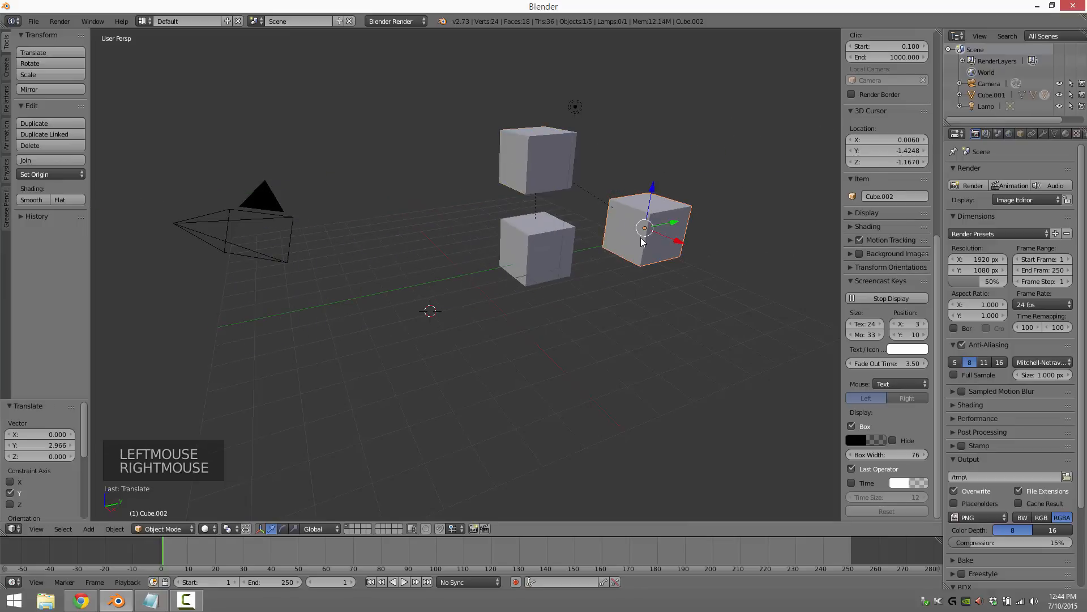
pyautogui.moveTo(640, 237); pyautogui.dragTo(601, 254)
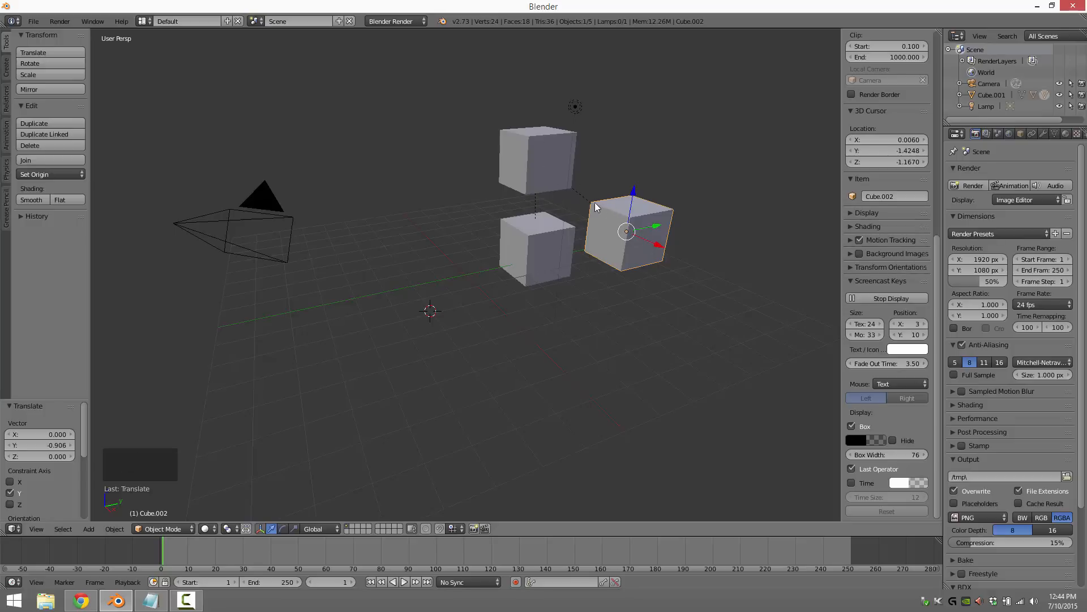
# - Switch the viewport to wireframe display and delete the third cube
pyautogui.rightClick(528, 207)
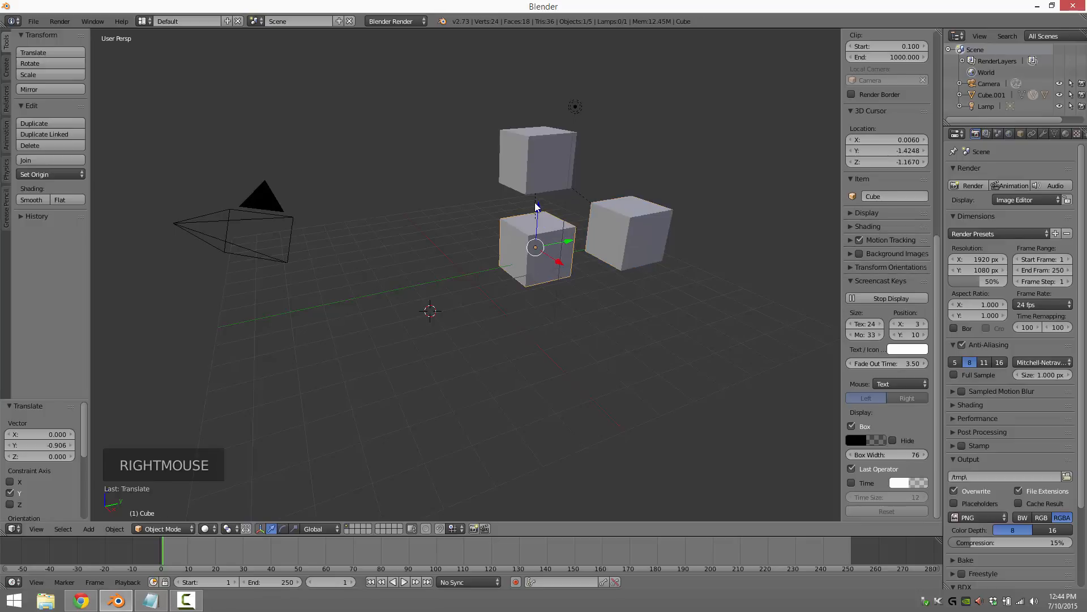
pyautogui.press('z')
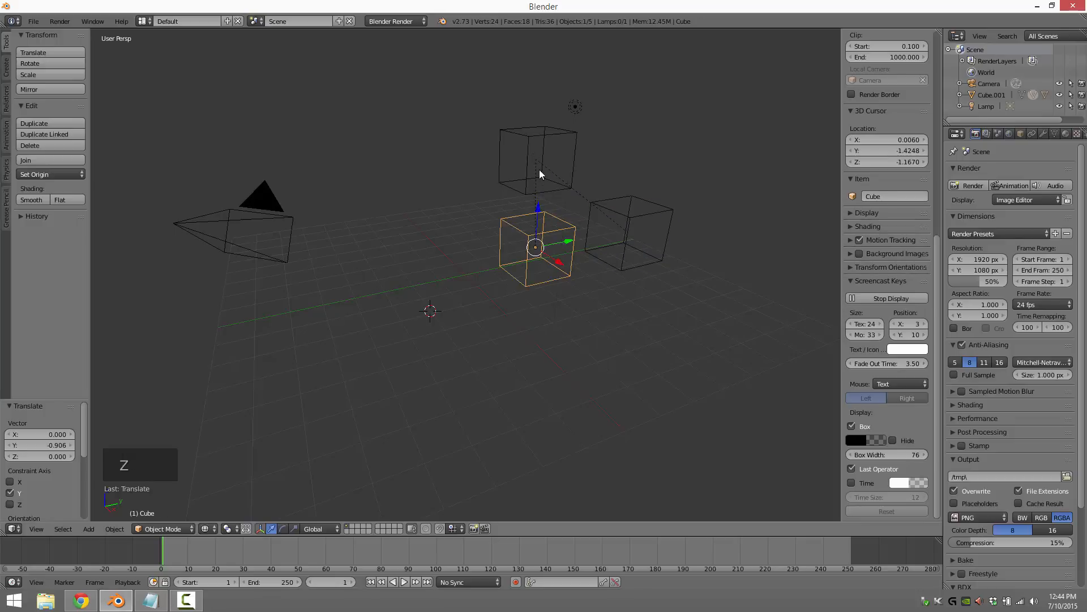
pyautogui.rightClick(629, 228)
pyautogui.press('x')
pyautogui.click(614, 221)
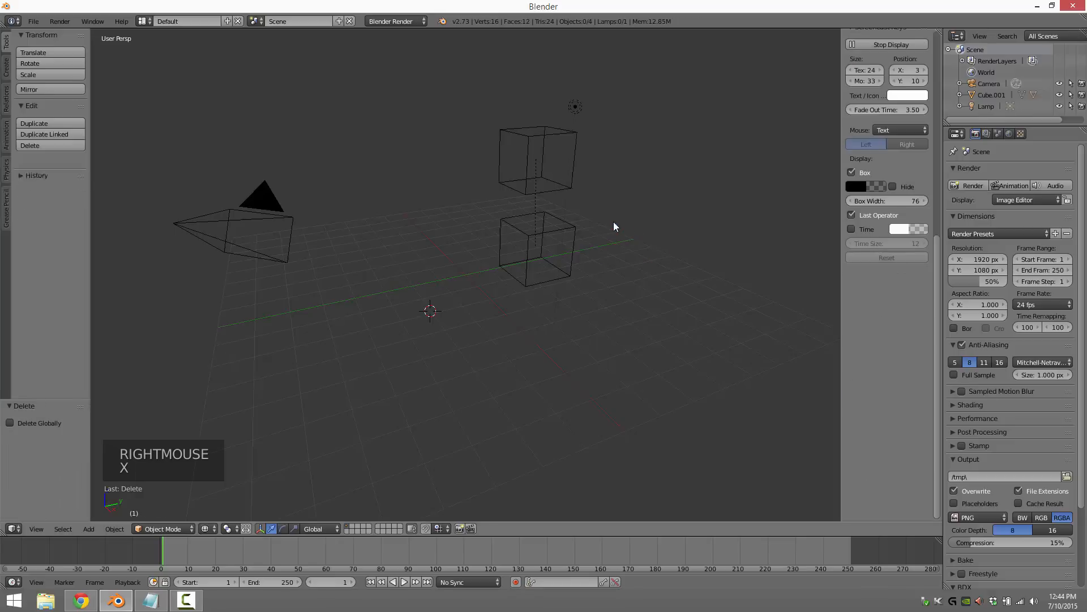
# - Move the upper parent cube about -2.12 along the Y axis
pyautogui.rightClick(542, 168)
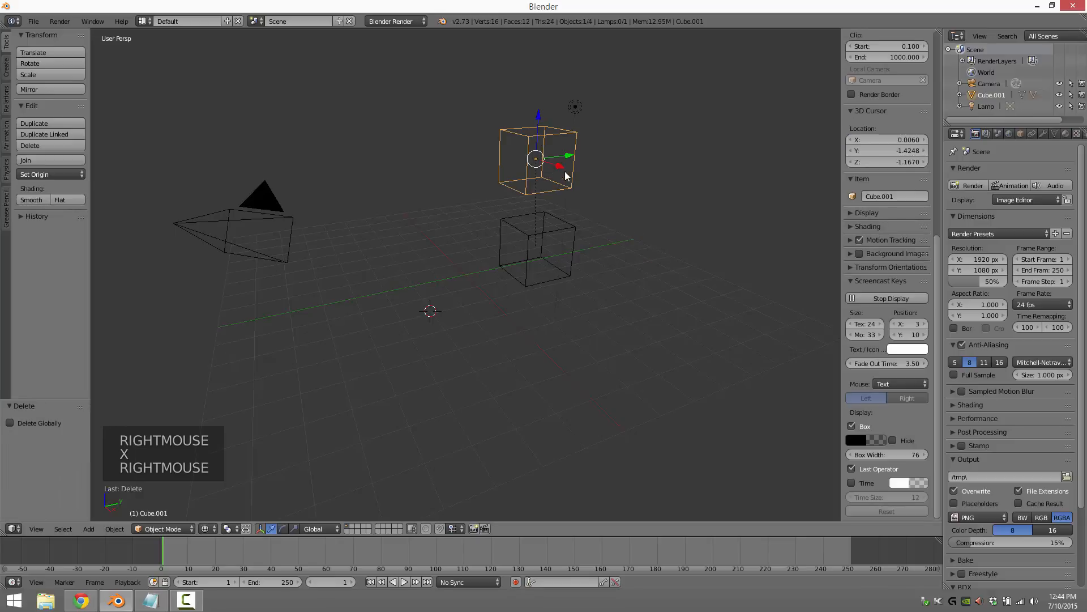
pyautogui.moveTo(567, 157); pyautogui.dragTo(490, 258)
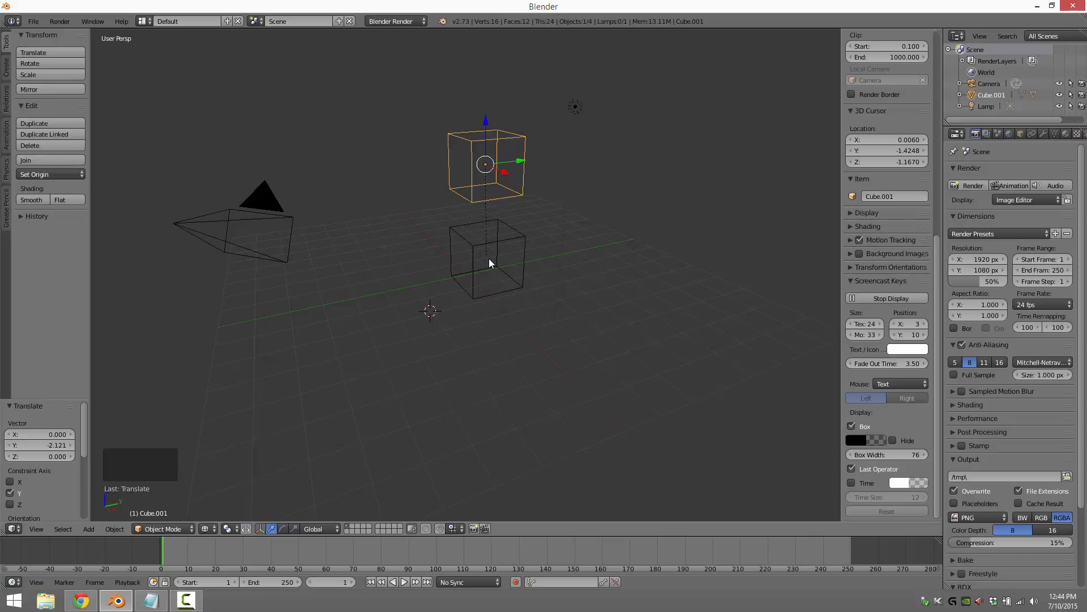
# - Select the lower child cube and switch the viewport to the front orthographic view
pyautogui.rightClick(478, 260)
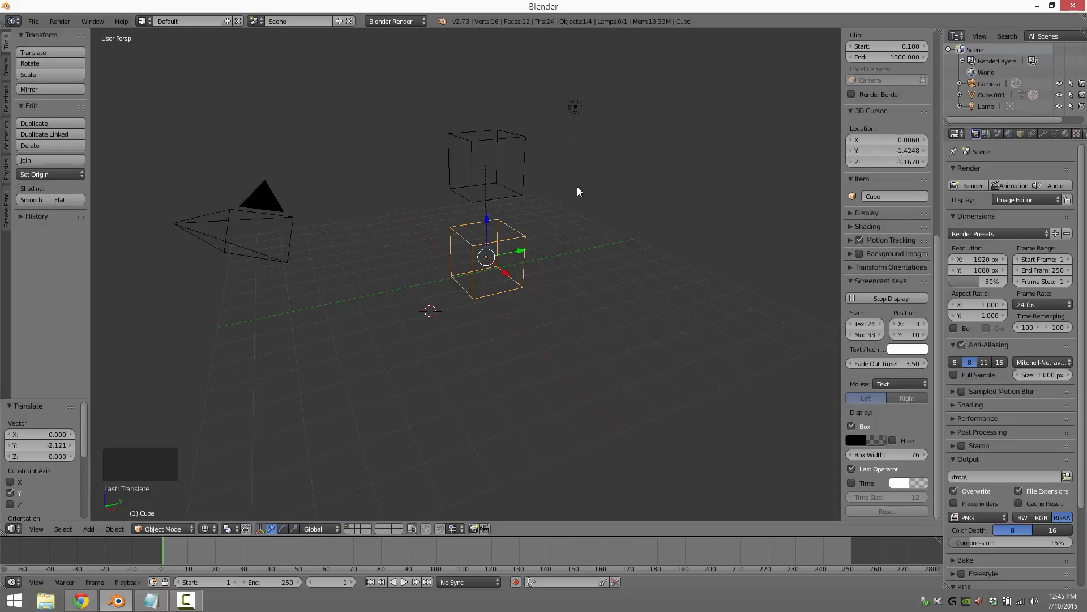
pyautogui.press('KP_1')
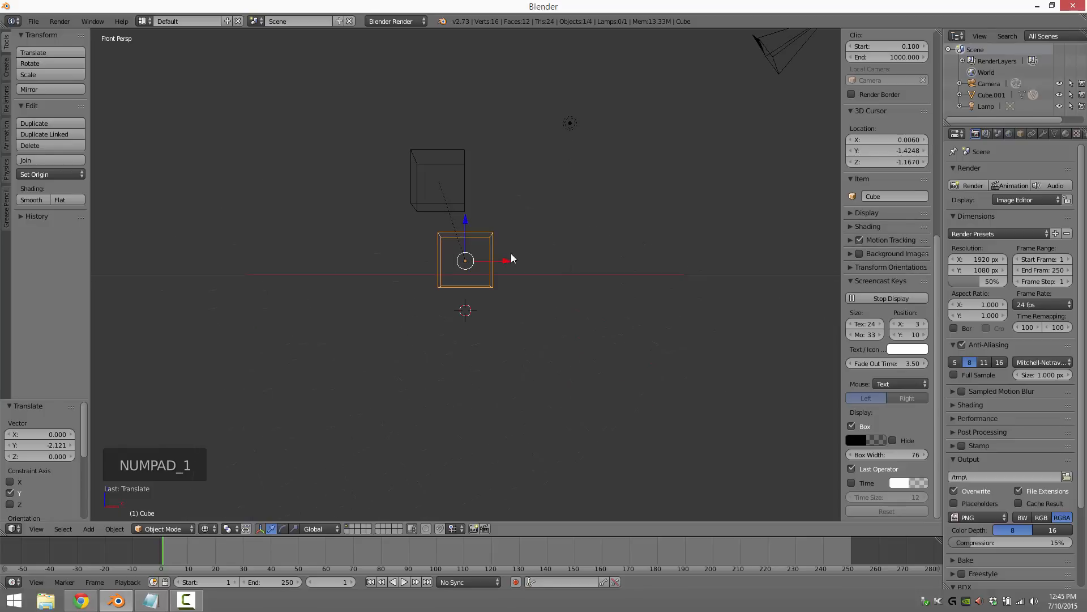
pyautogui.press('KP_5')
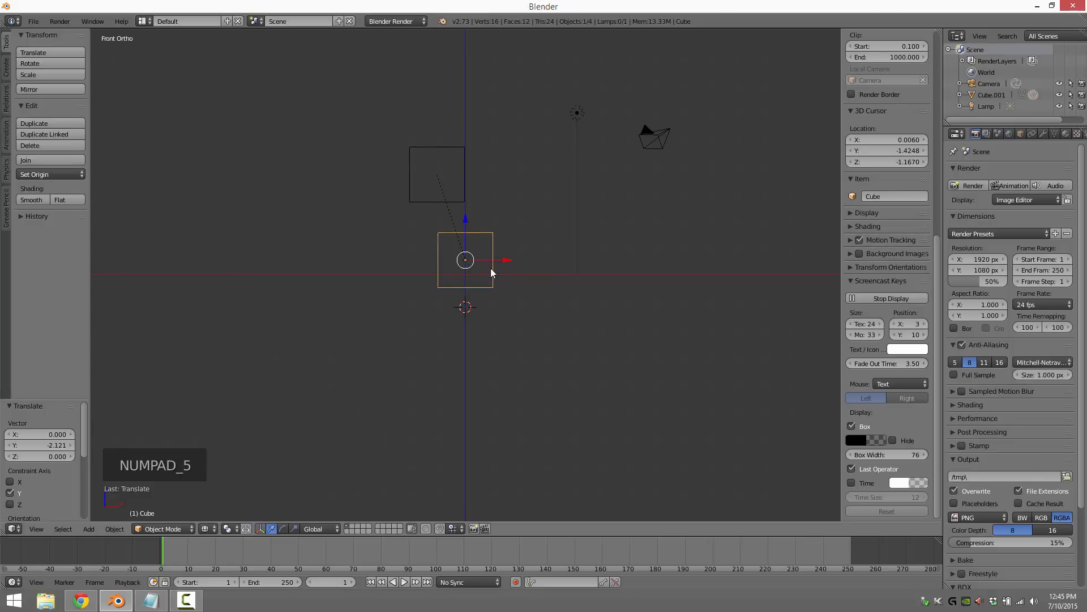
# - Try rotating the lower cube around its own origin in the front view, and undo the rotation
pyautogui.press('r')
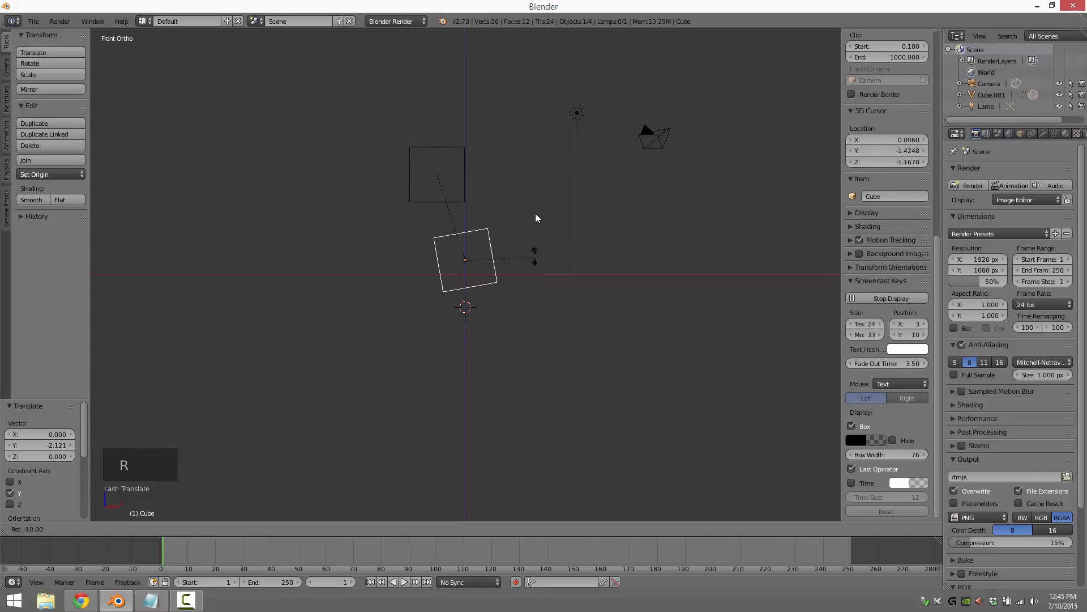
pyautogui.click(534, 257)
pyautogui.hotkey('ctrl', 'z')
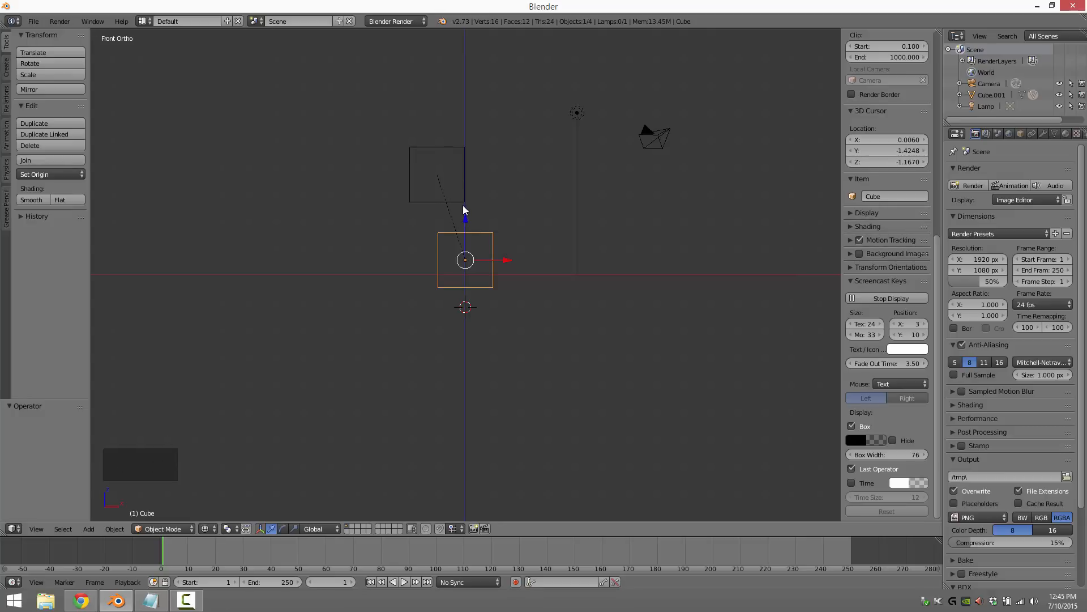
# - Move the lower cube up about 1.1 along Z so its upper corner region meets the parent cube's bottom edge
pyautogui.moveTo(467, 219); pyautogui.dragTo(468, 188)
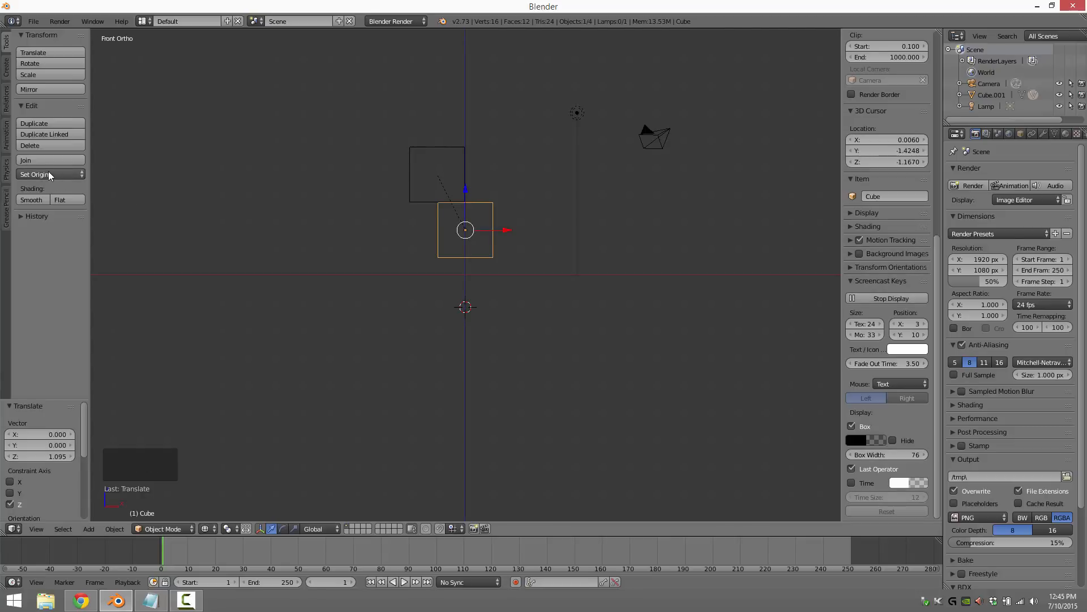
pyautogui.click(465, 205)
pyautogui.click(466, 201)
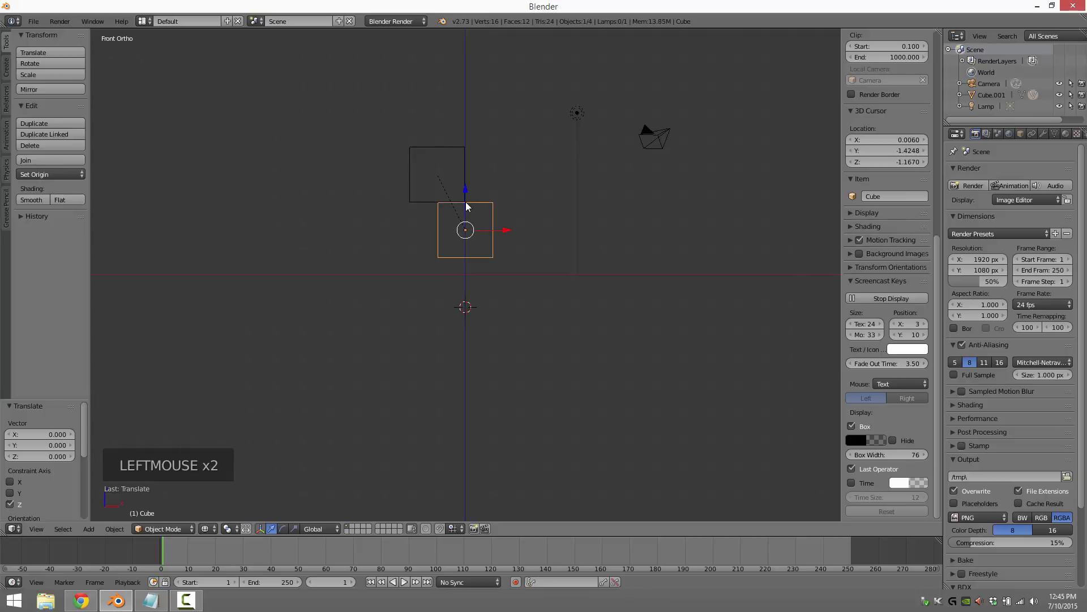
# - Place the 3D cursor at the corner where the two cubes meet in the front orthographic view
pyautogui.click(467, 200)
pyautogui.click(464, 200)
pyautogui.click(467, 201)
pyautogui.click(467, 201)
pyautogui.rightClick(467, 198)
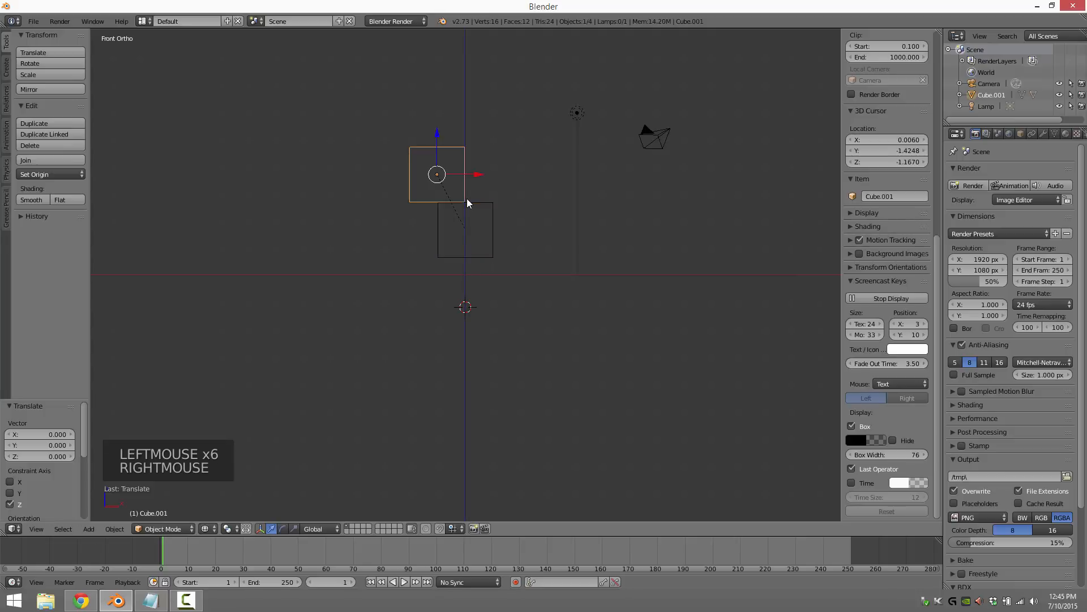
pyautogui.click(467, 198)
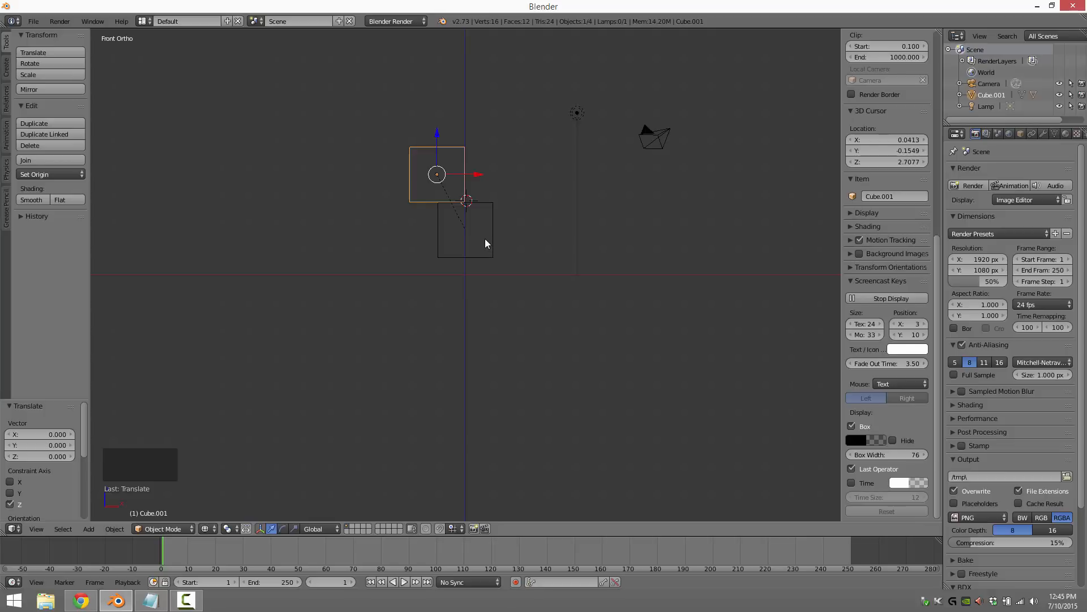
# - Set the 3D cursor's Y location to about 1.045 in the right view and check its placement from the front, right and top
pyautogui.press('KP_3')
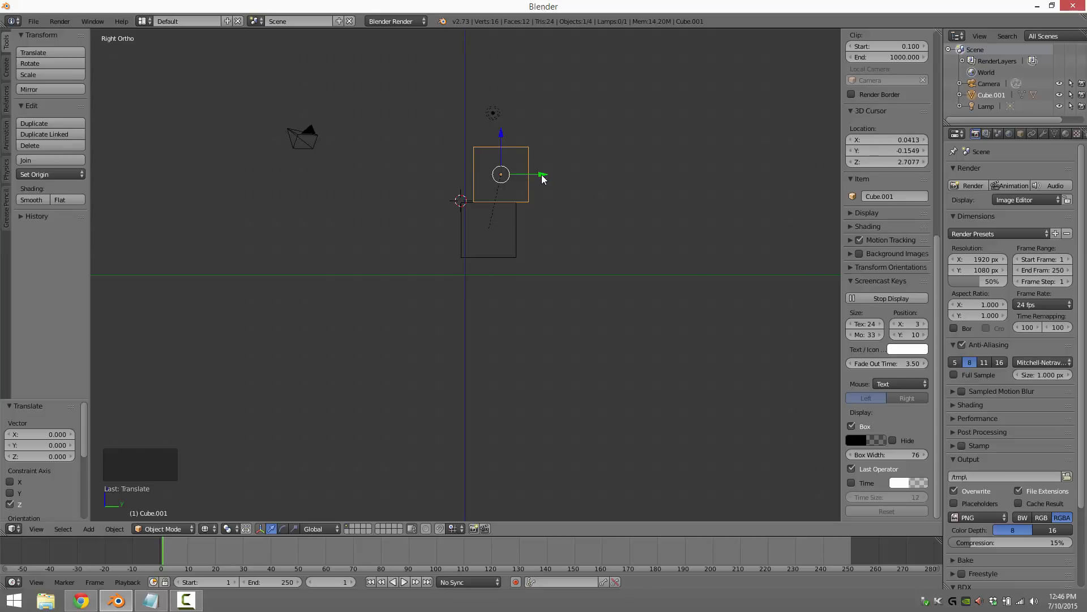
pyautogui.moveTo(878, 154); pyautogui.dragTo(909, 154)
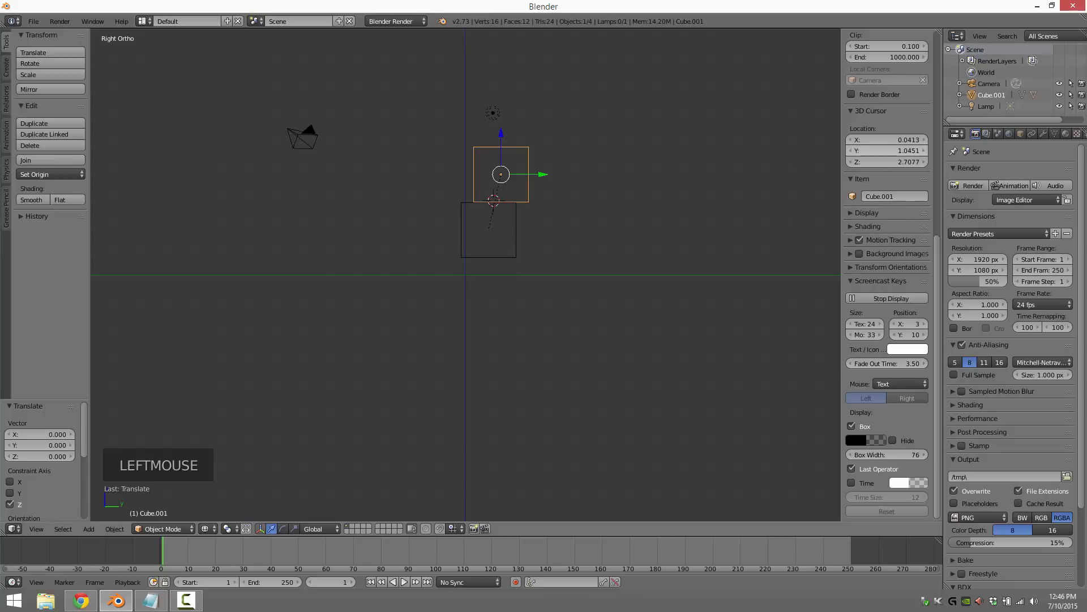
pyautogui.press('KP_1')
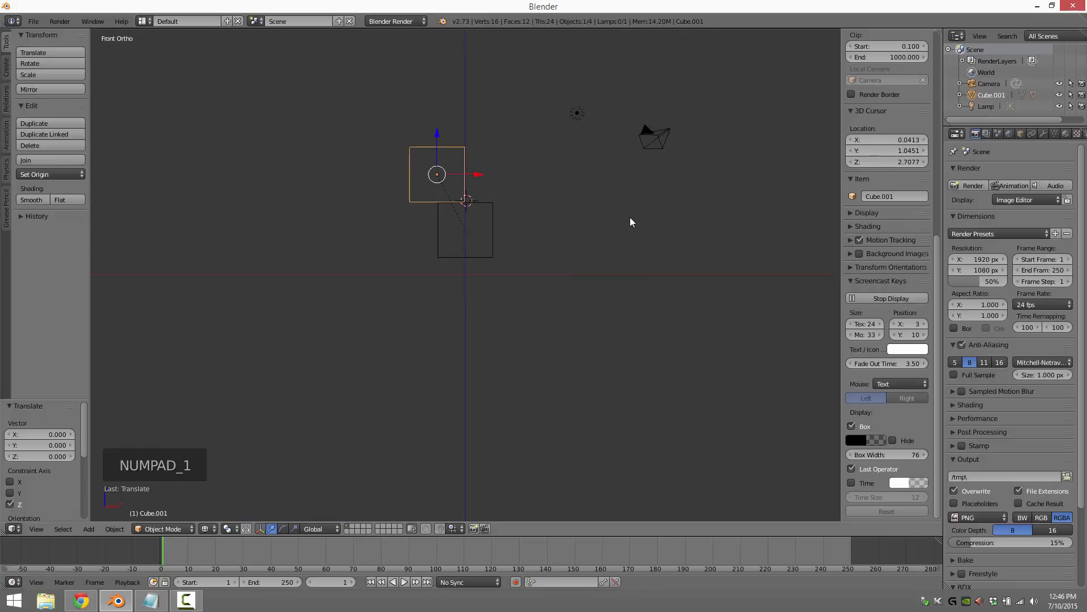
pyautogui.press('KP_3')
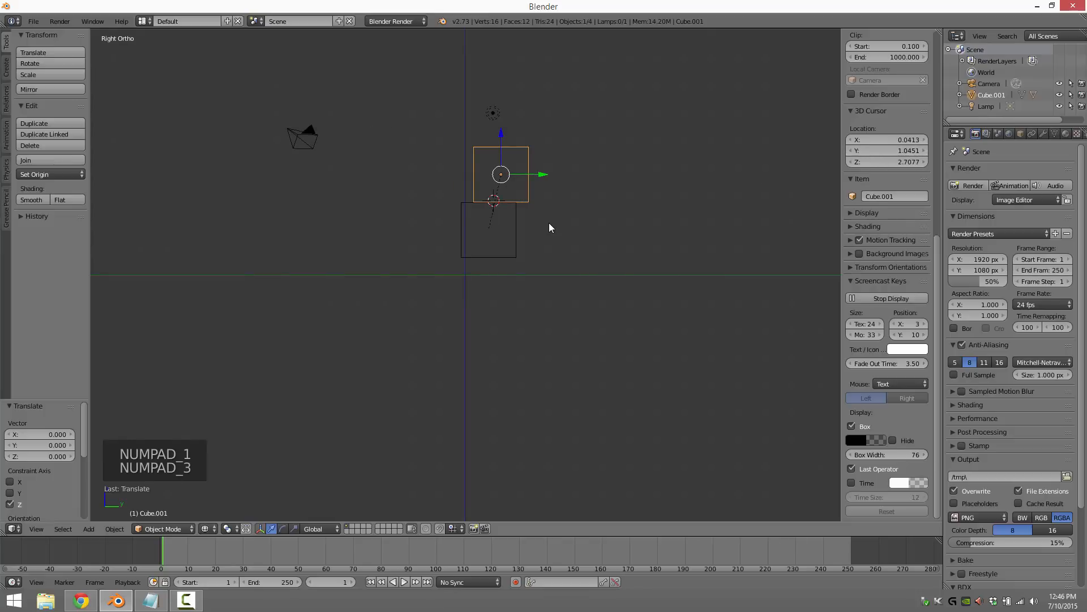
pyautogui.press('KP_7')
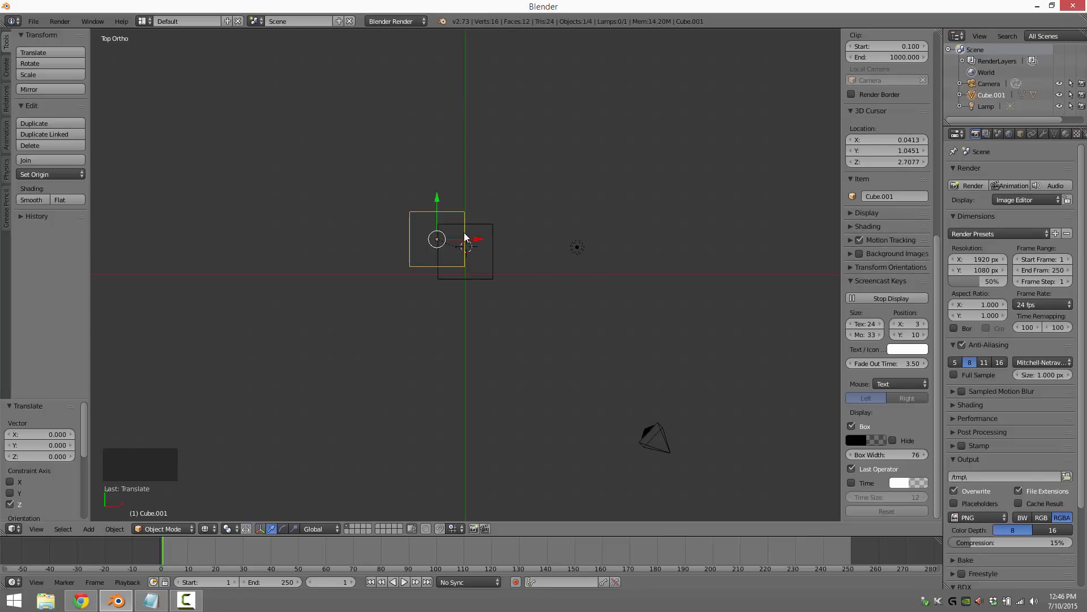
pyautogui.press('KP_1')
pyautogui.press('KP_1')
pyautogui.press('KP_1')
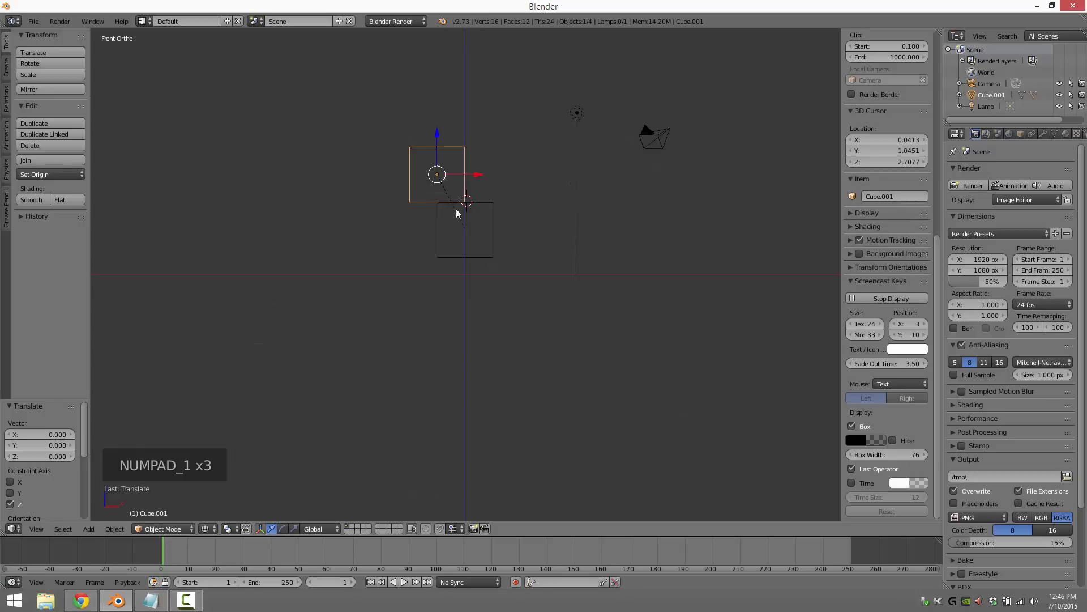
pyautogui.click(43, 174)
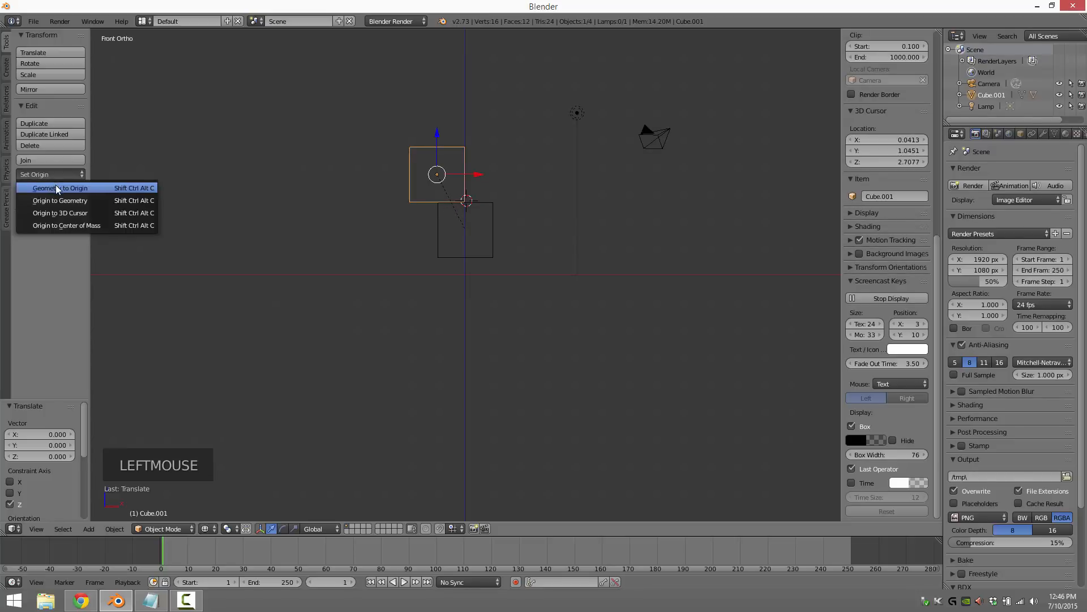
pyautogui.click(82, 212)
pyautogui.rightClick(493, 243)
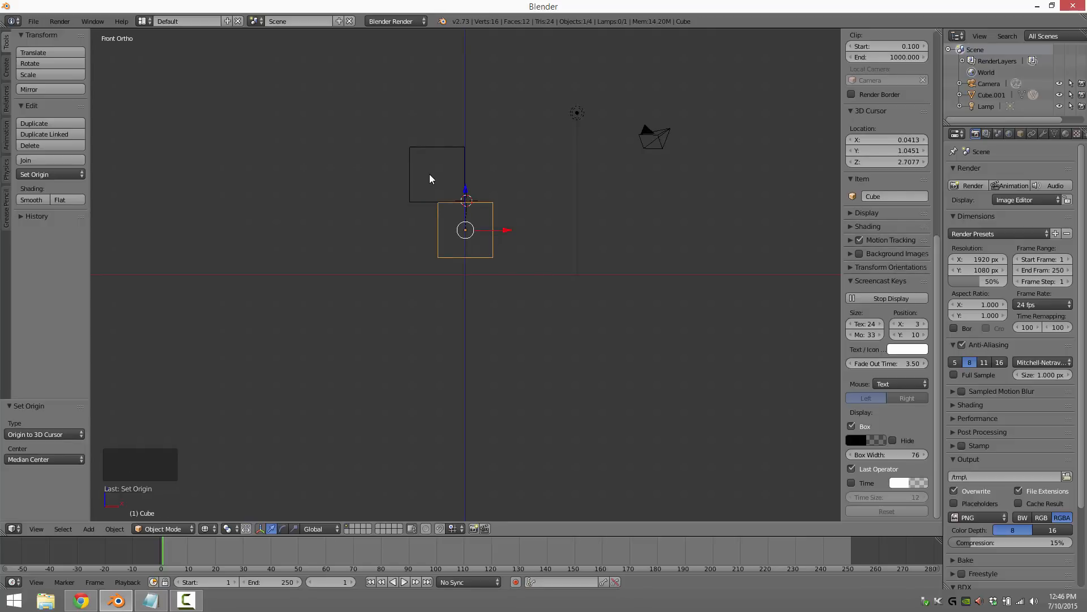
pyautogui.hotkey('ctrl', 'z')
pyautogui.hotkey('ctrl', 'z')
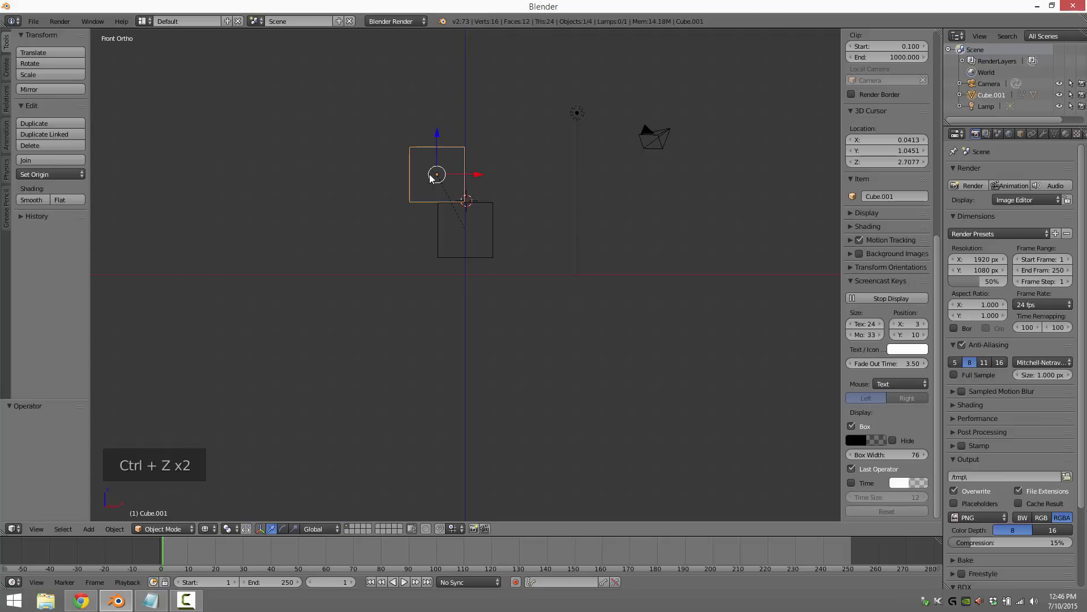
# - Set the lower cube's origin to the 3D cursor and rotate the cube about -7° in the front view
pyautogui.rightClick(494, 246)
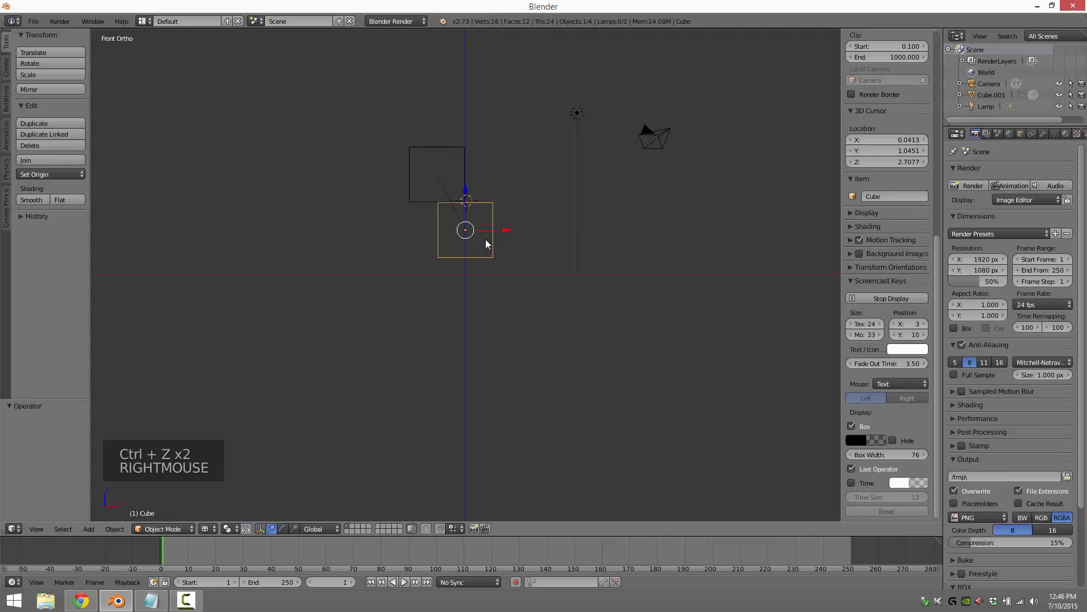
pyautogui.click(50, 174)
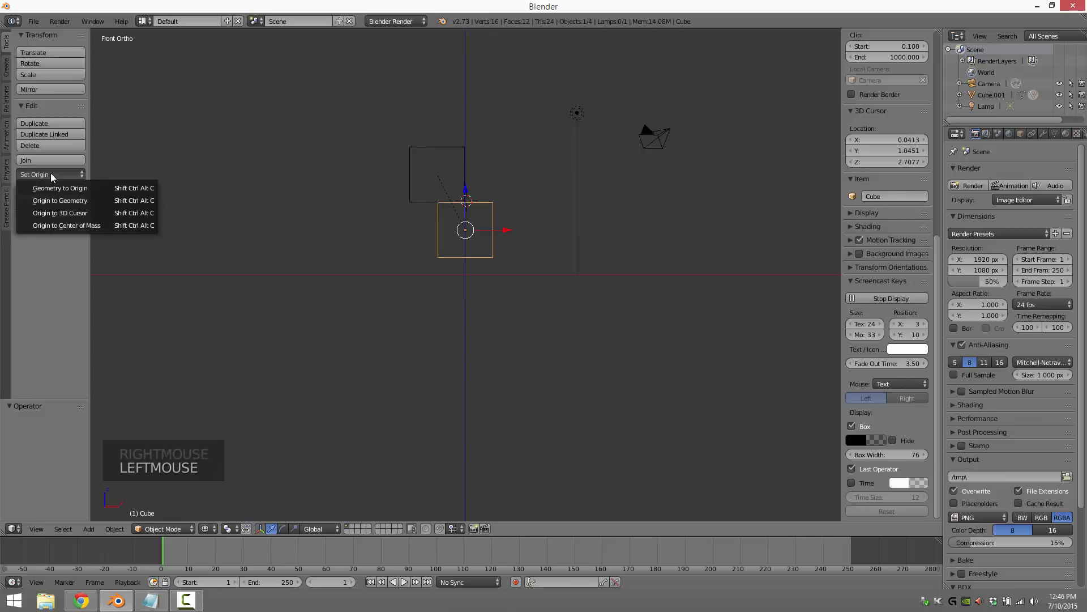
pyautogui.click(68, 212)
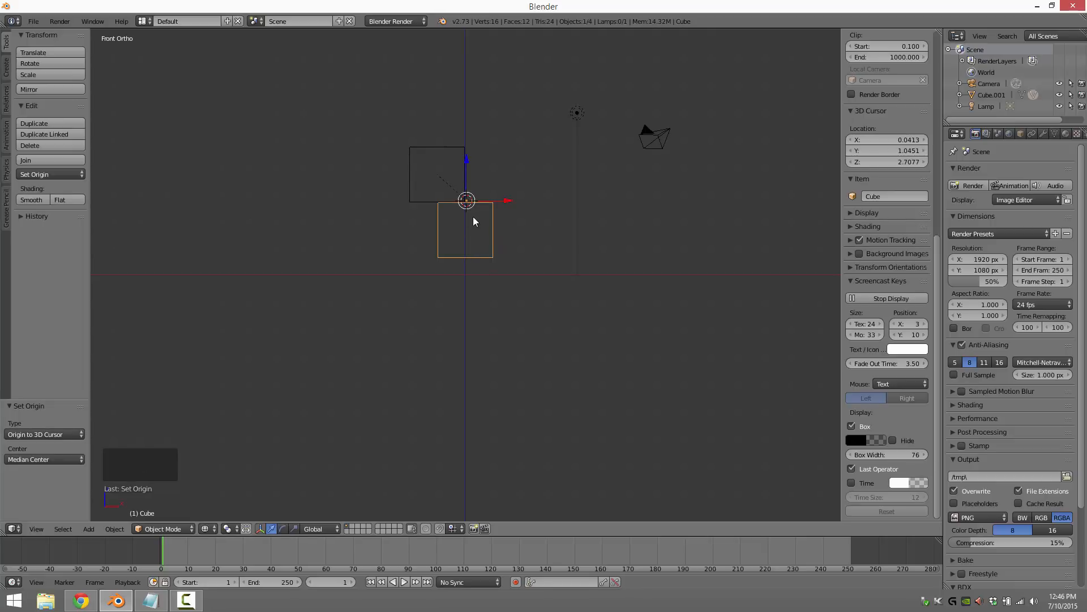
pyautogui.press('r')
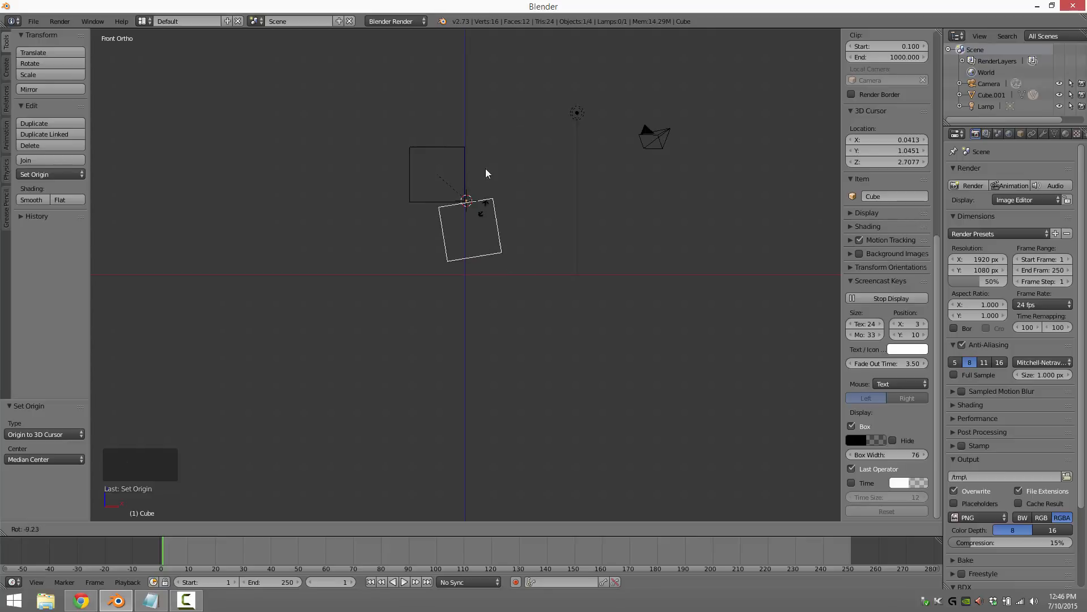
pyautogui.click(478, 206)
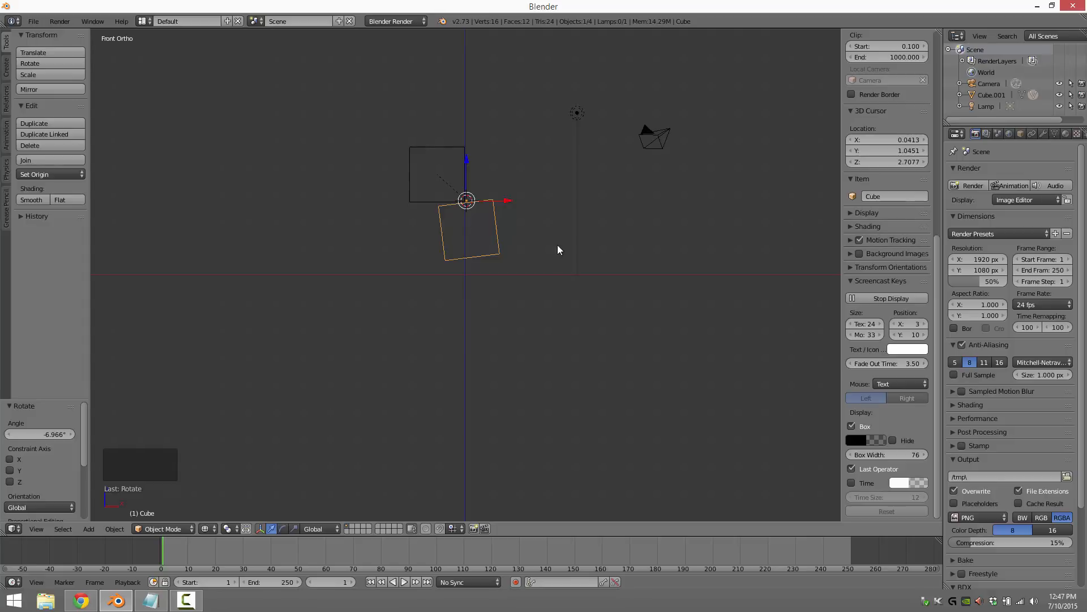
# - Try rotating the lower cube about -30° from an angled view, undo it, and return to the front orthographic view
pyautogui.moveTo(557, 245); pyautogui.dragTo(472, 287, button='middle')
pyautogui.press('r')
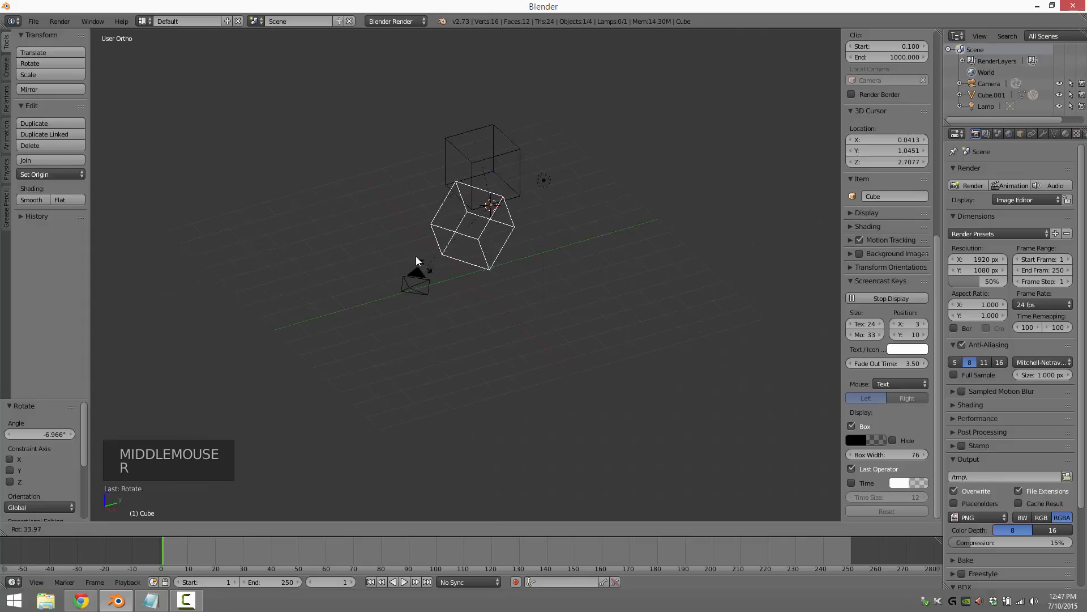
pyautogui.click(520, 303)
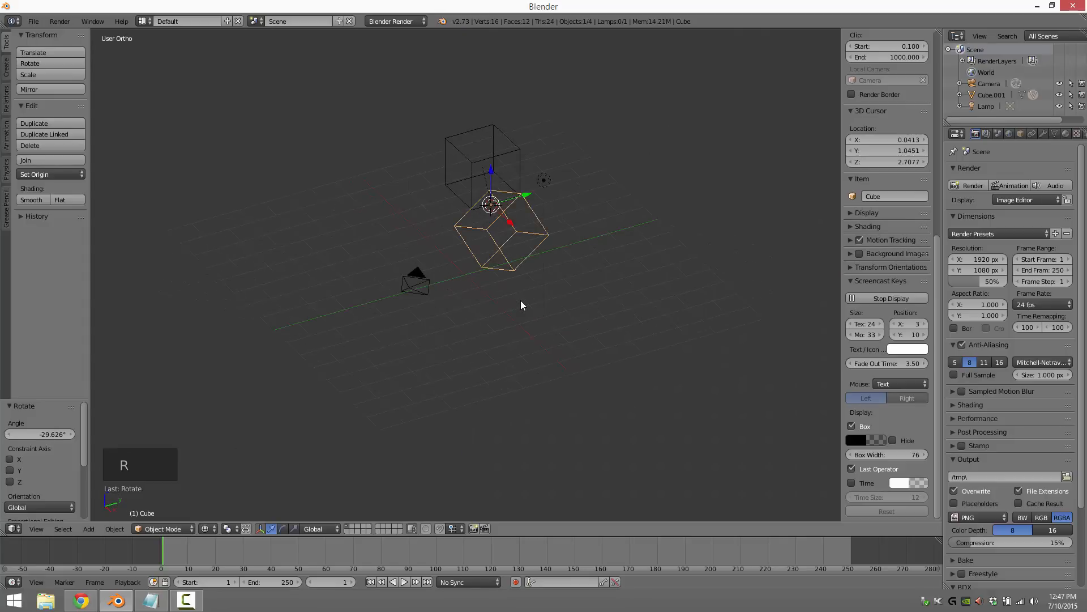
pyautogui.hotkey('ctrl', 'z')
pyautogui.moveTo(494, 307); pyautogui.dragTo(571, 273, button='middle')
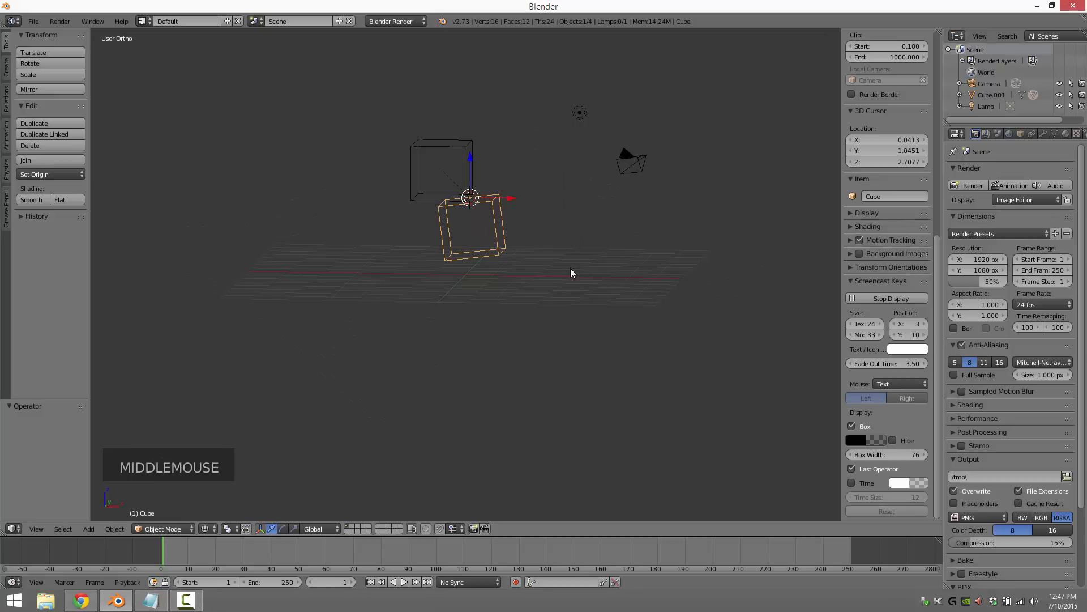
pyautogui.press('KP_1')
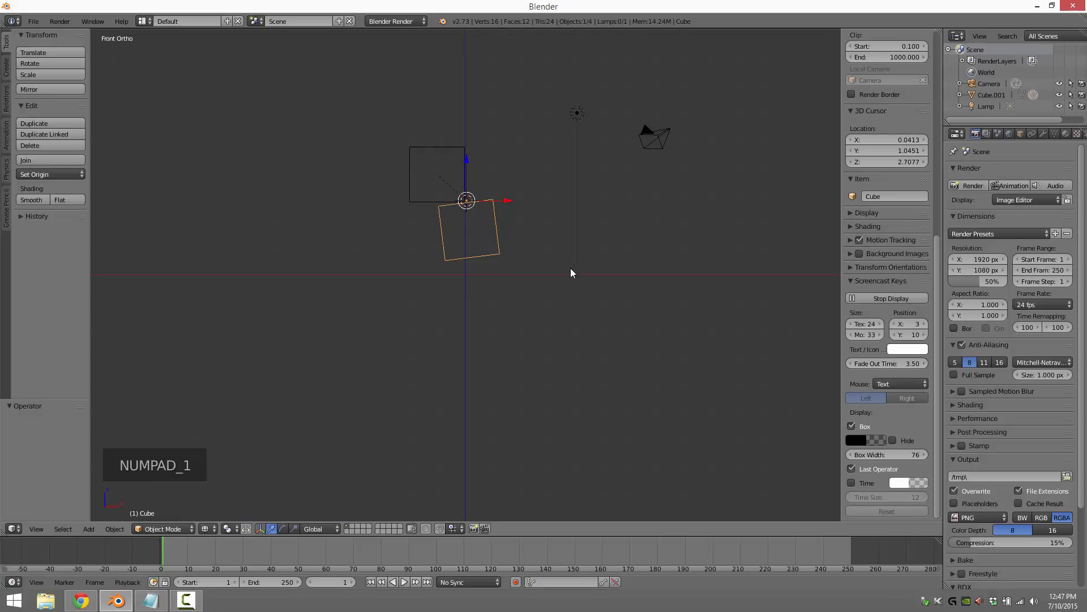
pyautogui.press('KP_3')
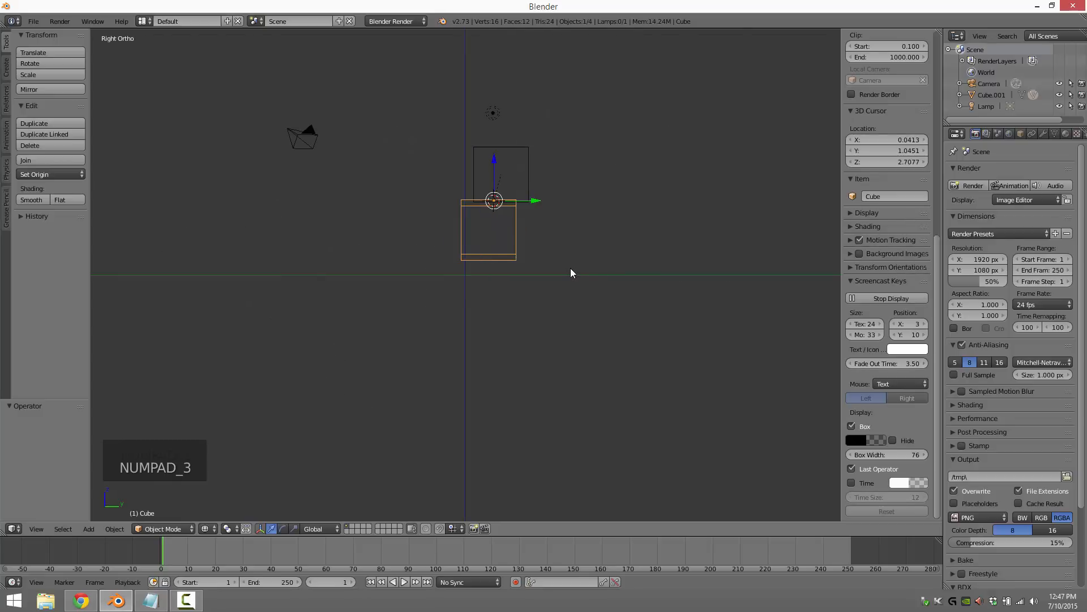
pyautogui.press('KP_1')
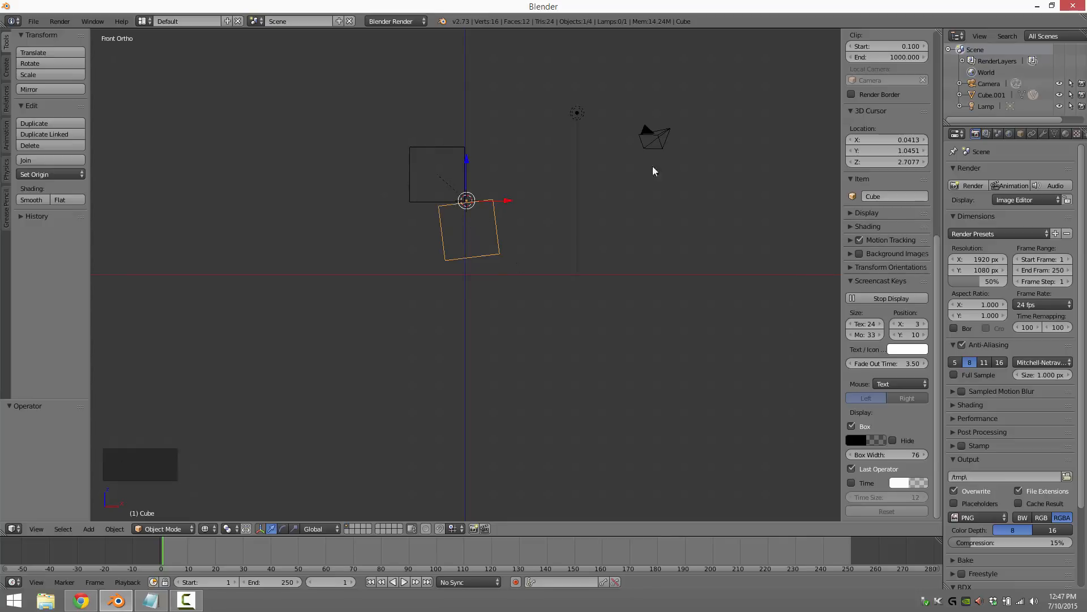
# - Add a Limit Rotation constraint to the lower cube and enable its X and Z limits
pyautogui.click(1032, 133)
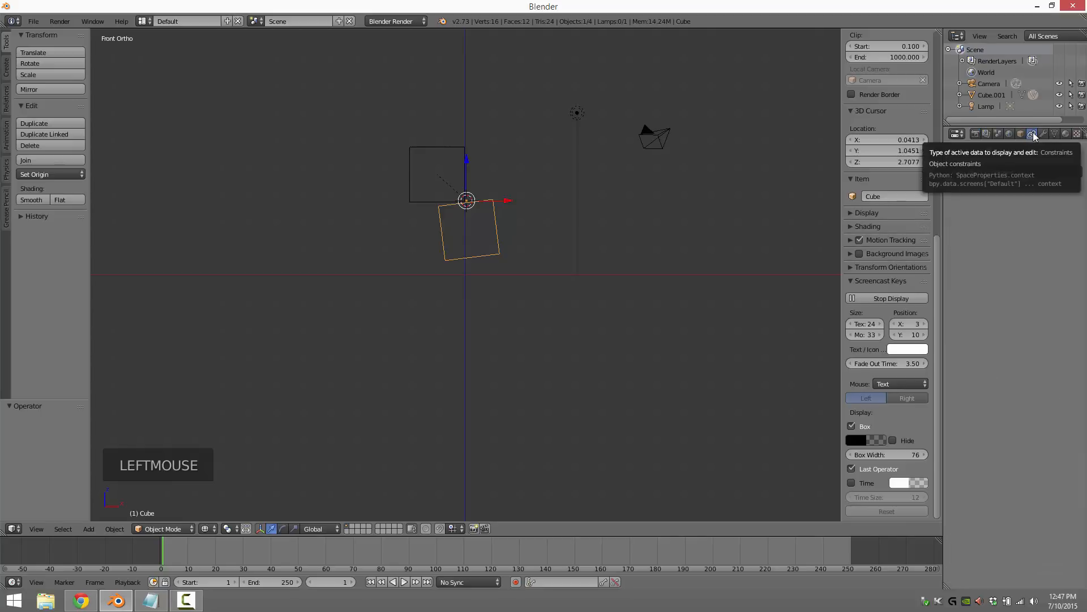
pyautogui.click(1038, 171)
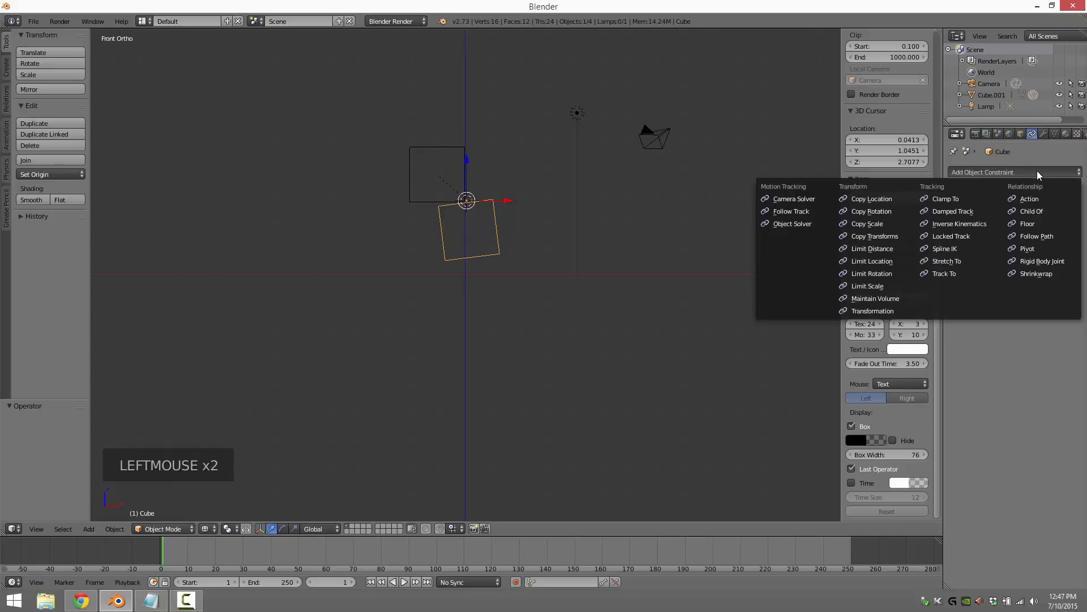
pyautogui.click(880, 275)
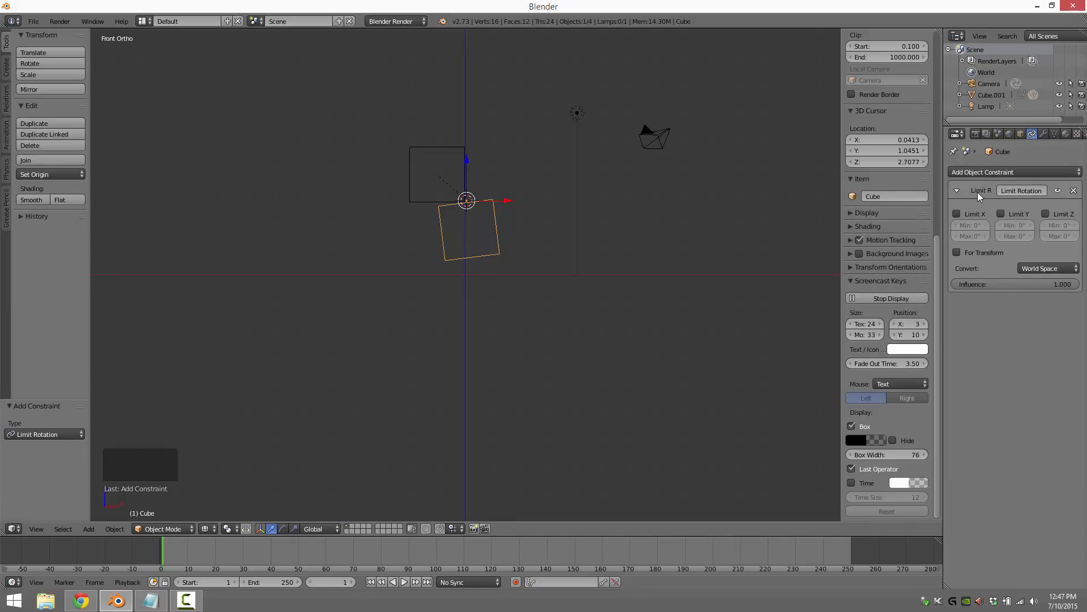
pyautogui.click(957, 213)
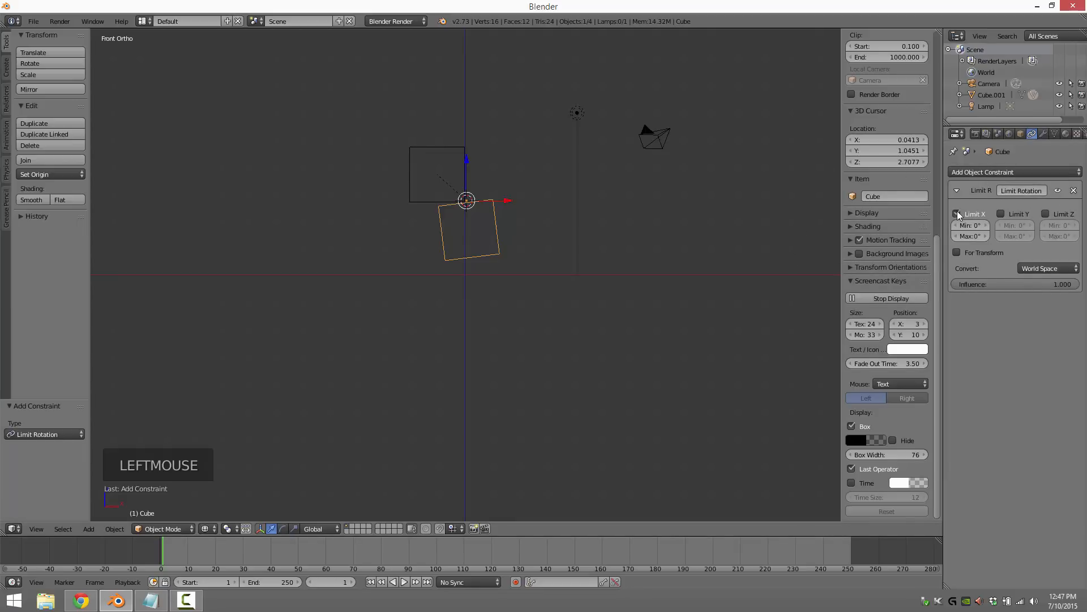
pyautogui.click(1046, 214)
# - Test the constrained lower cube's rotation from an angled view, cancel it, and return to the front view
pyautogui.press('r')
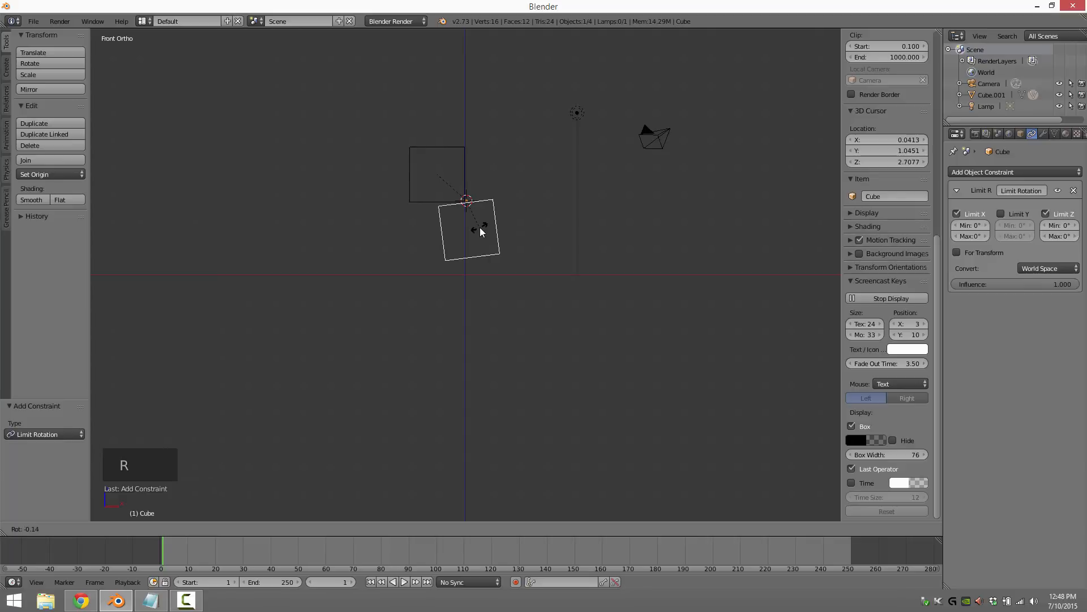
pyautogui.moveTo(480, 227)
pyautogui.mouseDown(button='middle')
pyautogui.moveTo(579, 300)
pyautogui.moveTo(525, 297)
pyautogui.moveTo(460, 233)
pyautogui.mouseUp(button='middle')
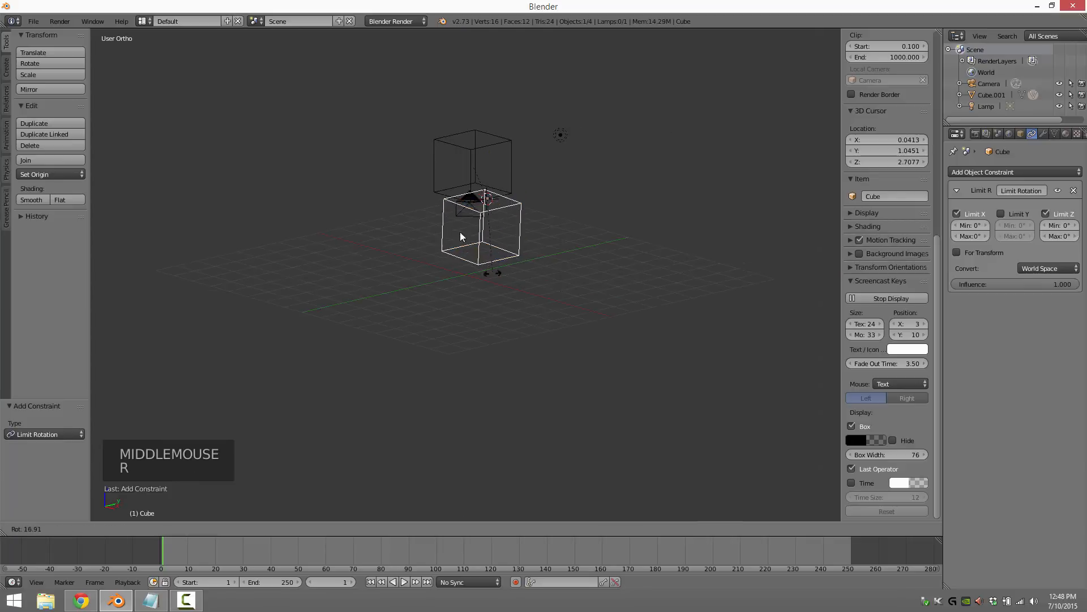
pyautogui.click(612, 264)
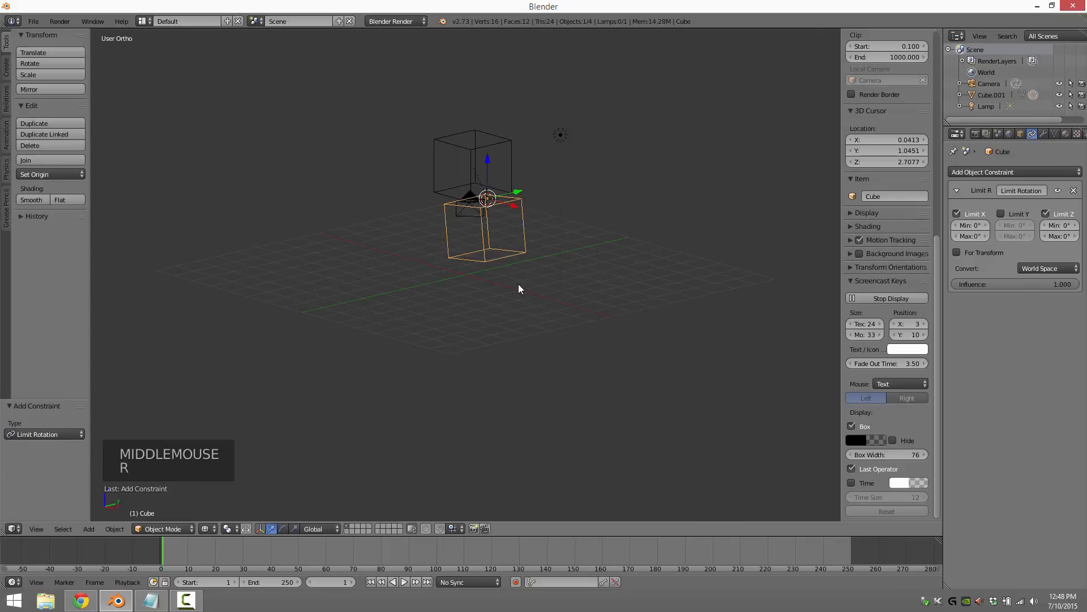
pyautogui.press('KP_1')
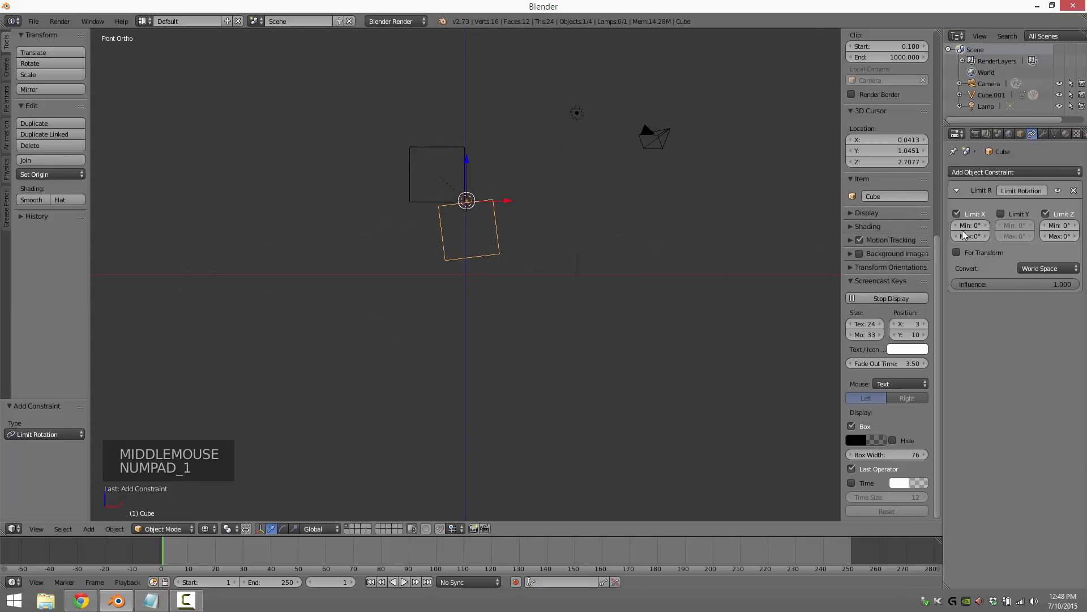
# - Enable the Y limit of the lower cube's Limit Rotation constraint and set its minimum to -47° and maximum to 175°
pyautogui.click(1001, 213)
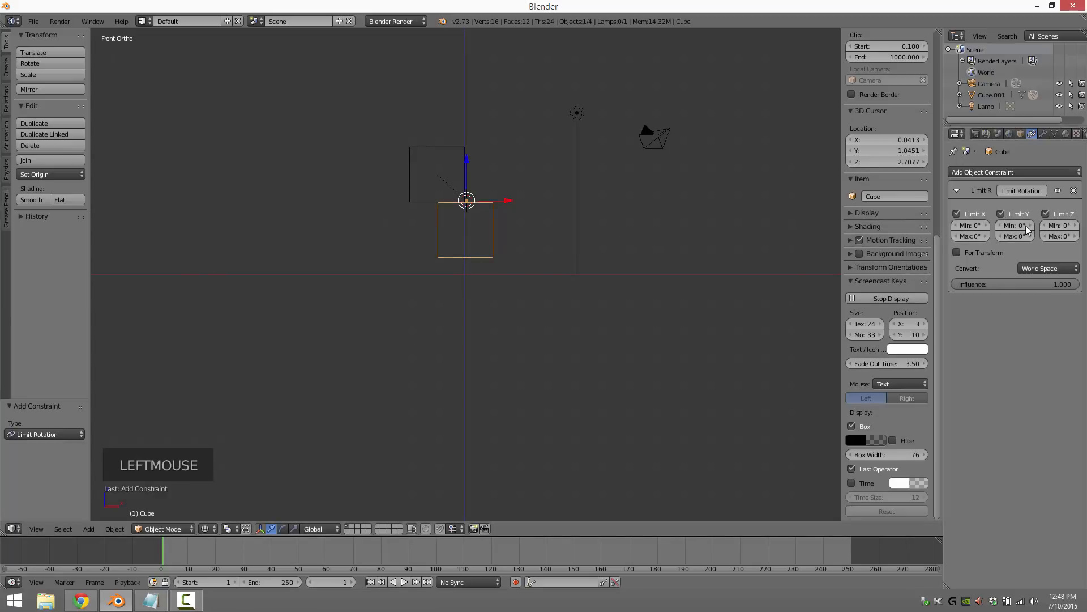
pyautogui.click(1013, 225)
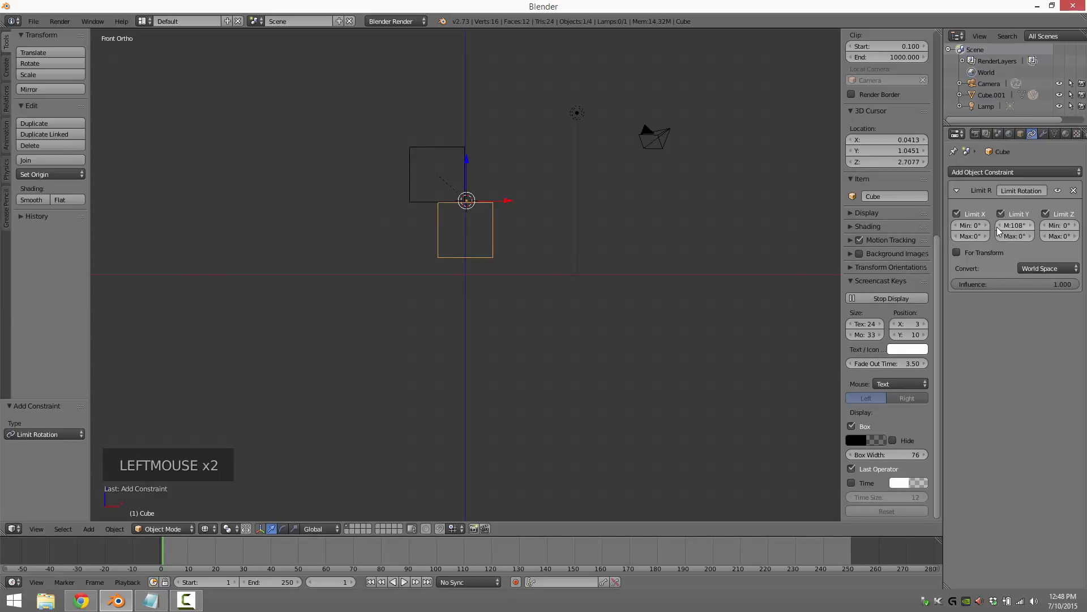
pyautogui.moveTo(1014, 225); pyautogui.dragTo(1017, 246)
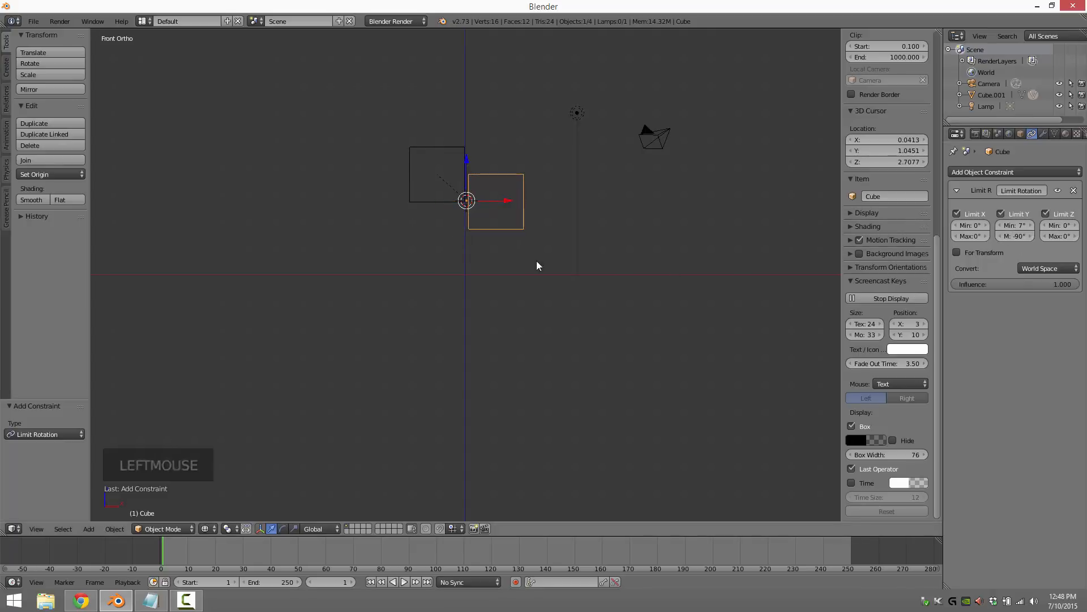
pyautogui.press('r')
pyautogui.rightClick(835, 229)
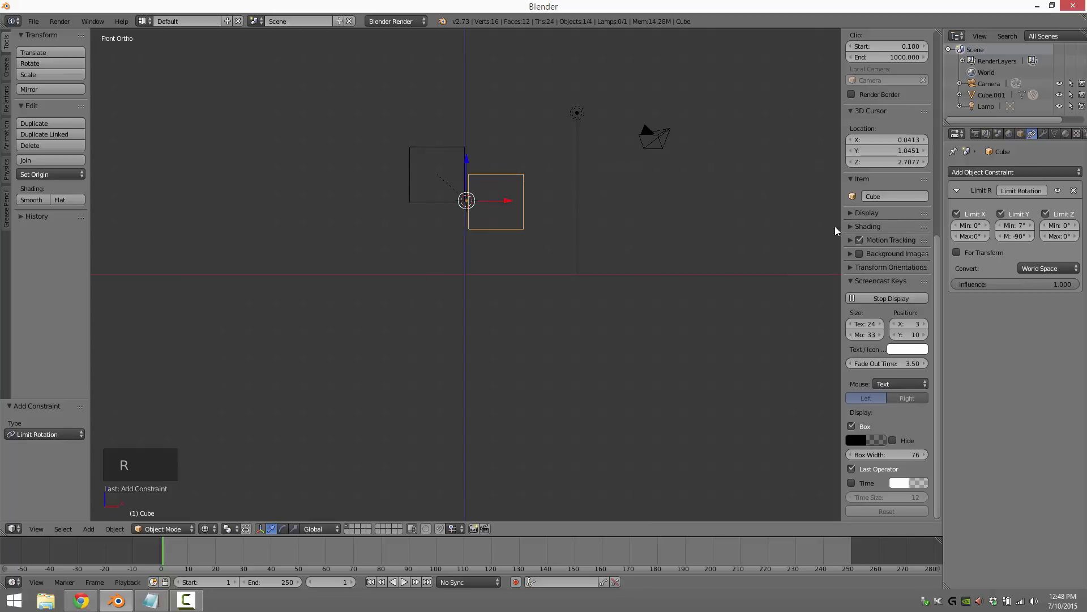
pyautogui.moveTo(1019, 236)
pyautogui.mouseDown()
pyautogui.moveTo(988, 237)
pyautogui.moveTo(1059, 236)
pyautogui.moveTo(1008, 236)
pyautogui.moveTo(1008, 224)
pyautogui.mouseUp()
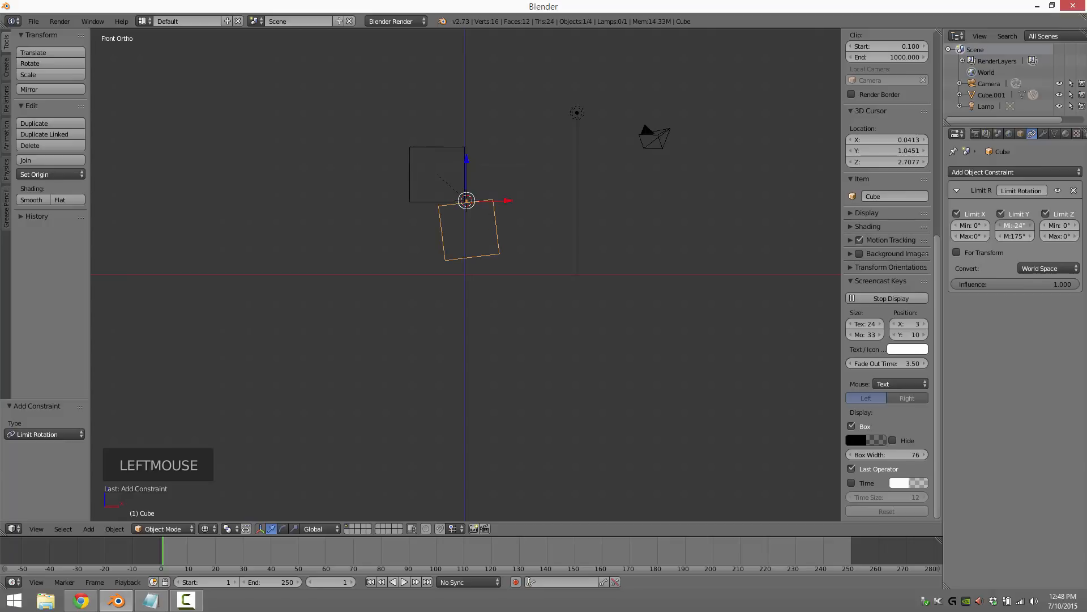
# - Test the Y rotation limit by rotating the lower cube about -48° and back about 5° in the front view
pyautogui.press('r')
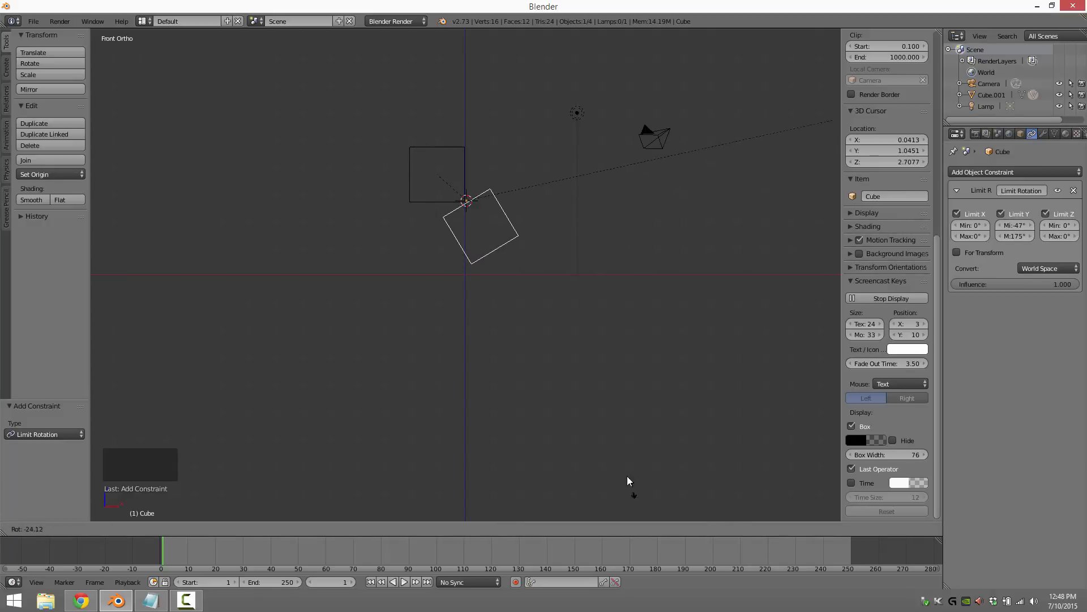
pyautogui.click(433, 164)
pyautogui.press('r')
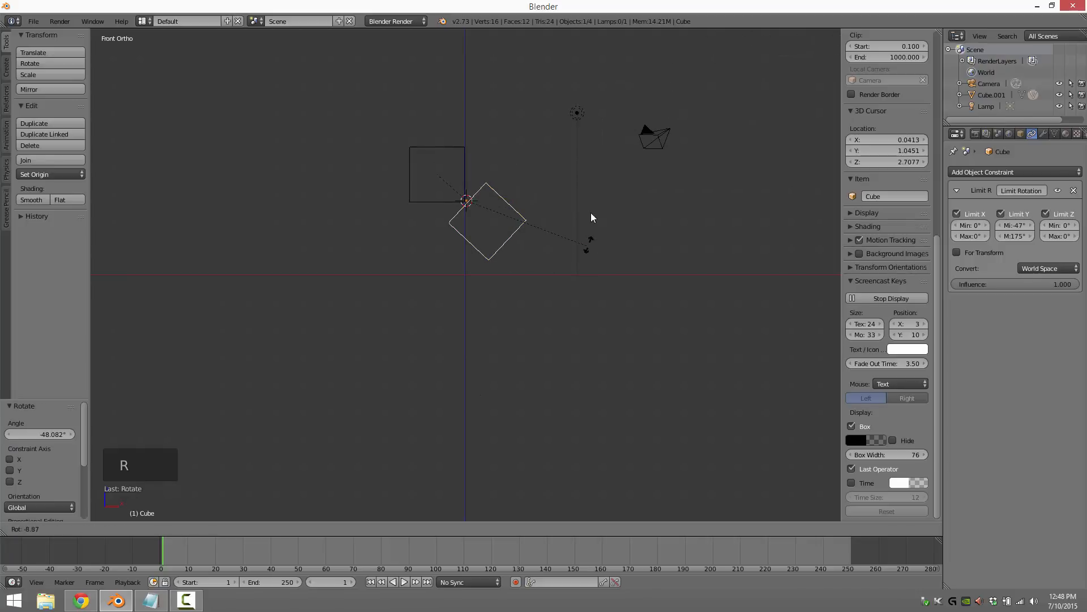
pyautogui.click(534, 247)
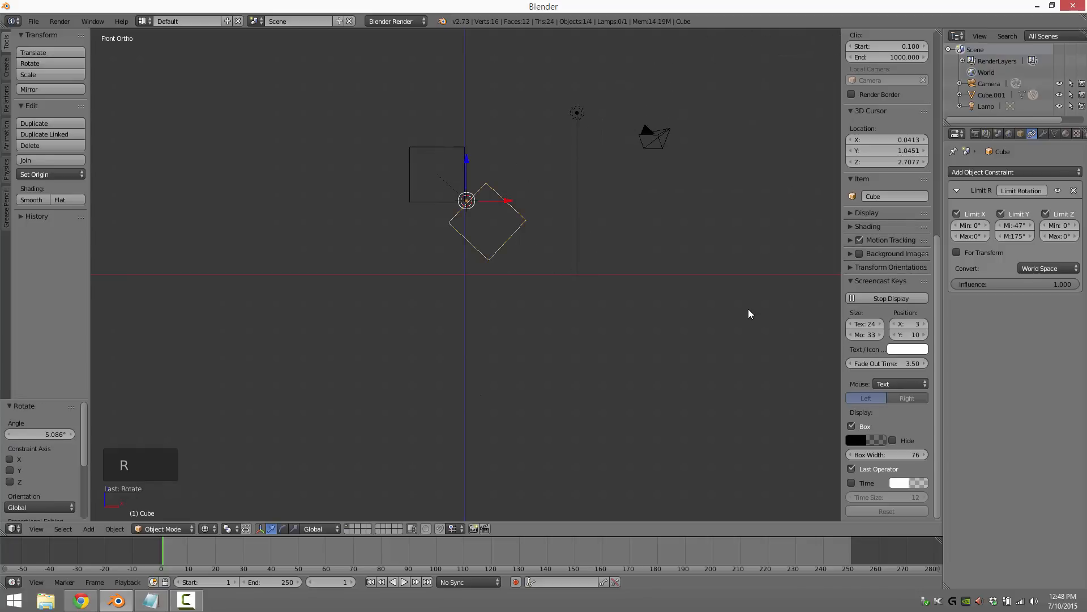
# - Raise the constraint's Y maximum to 185° and rotate the lower cube about 48.7°
pyautogui.click(1017, 235)
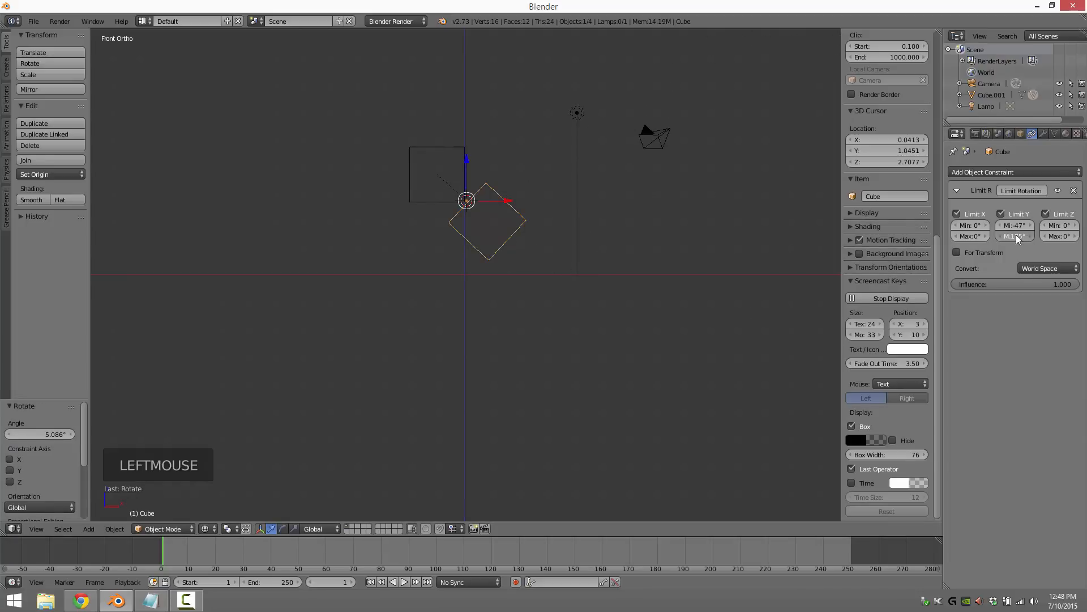
pyautogui.press('r')
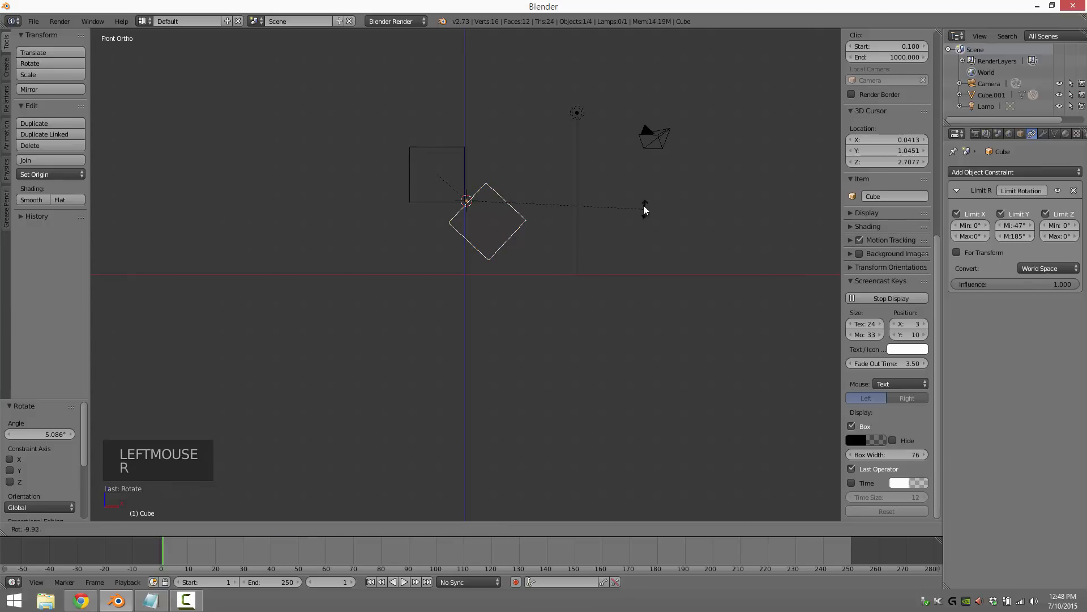
pyautogui.click(516, 290)
# - Set the constraint's Y minimum to 0°
pyautogui.click(1016, 225)
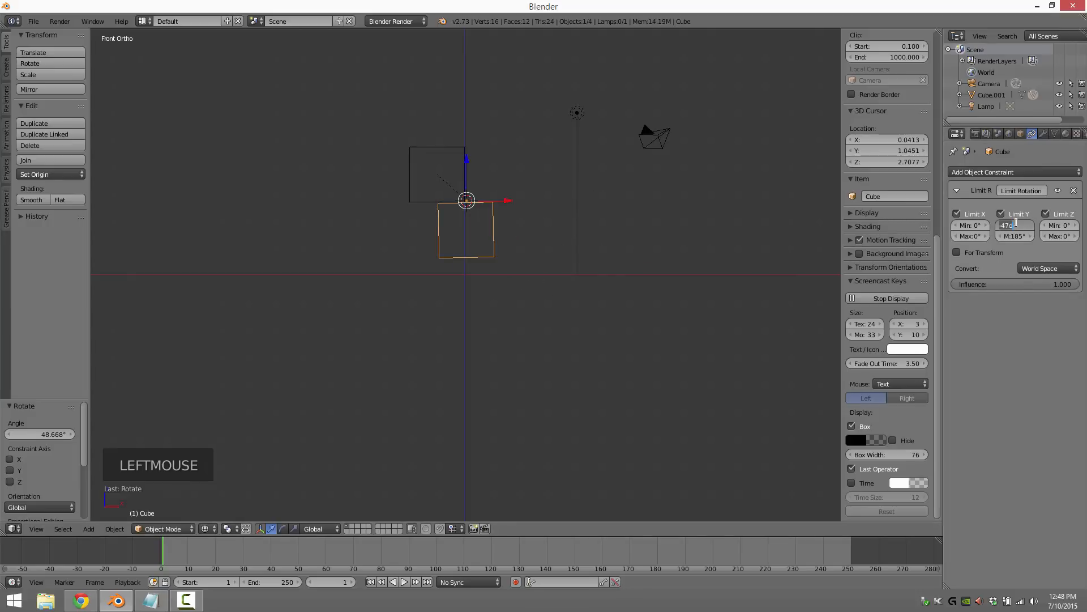
pyautogui.write('0')
pyautogui.press('Return')
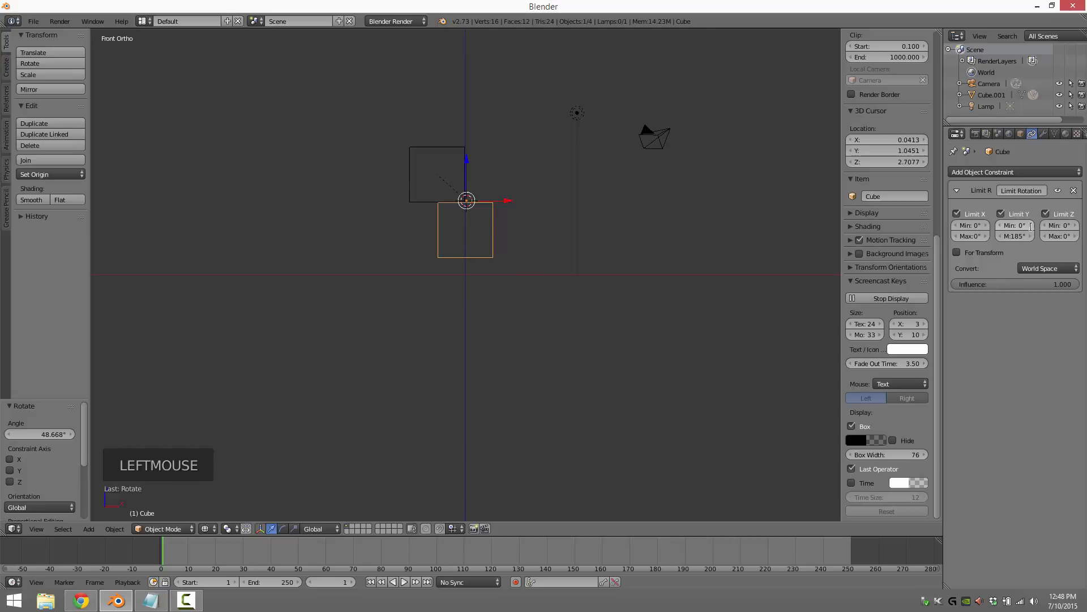
# - Rotate the lower cube about -12.8° and once more to compare its rotation values with the Y limit
pyautogui.press('r')
pyautogui.click(532, 241)
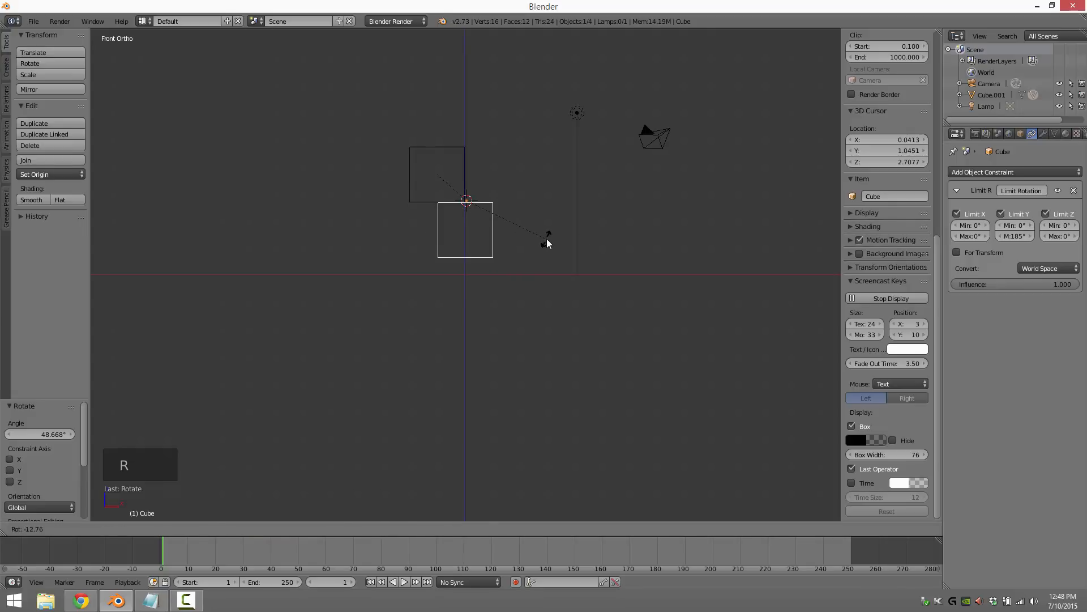
pyautogui.scroll(20, 887, 198)
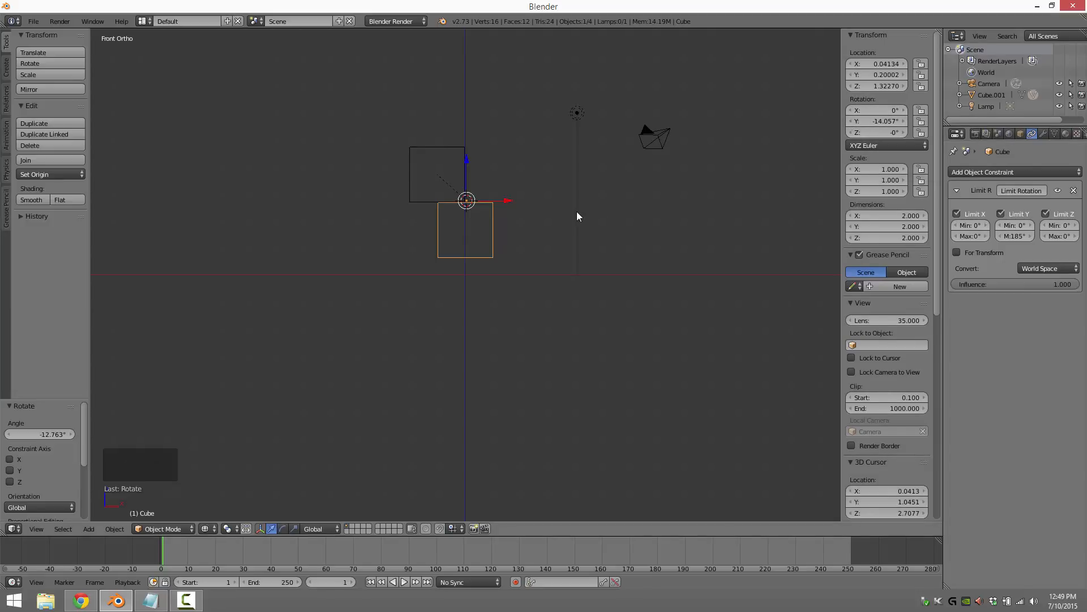
pyautogui.press('r')
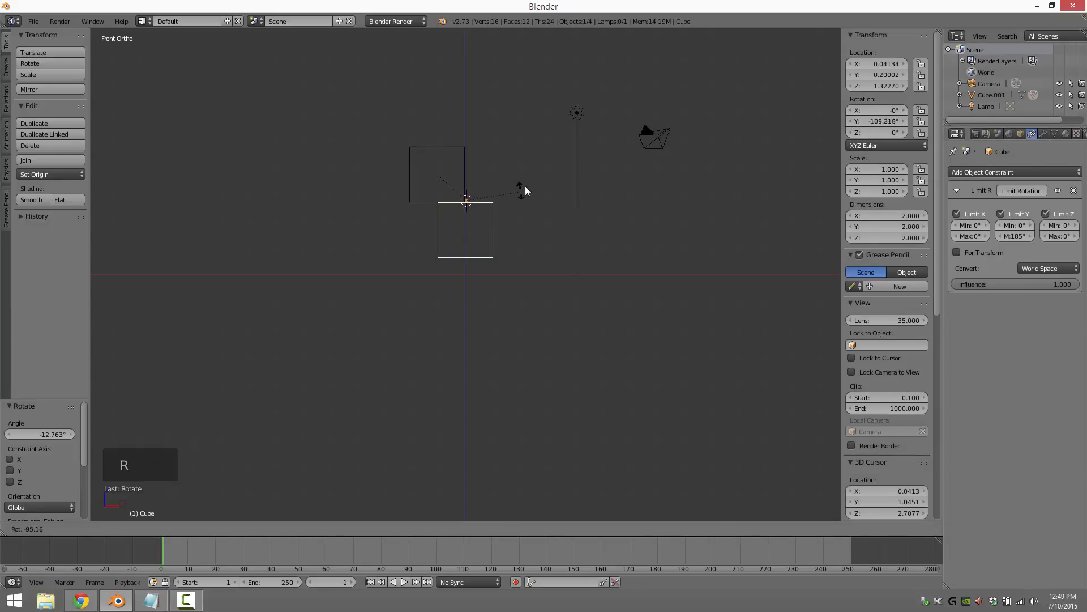
pyautogui.click(548, 224)
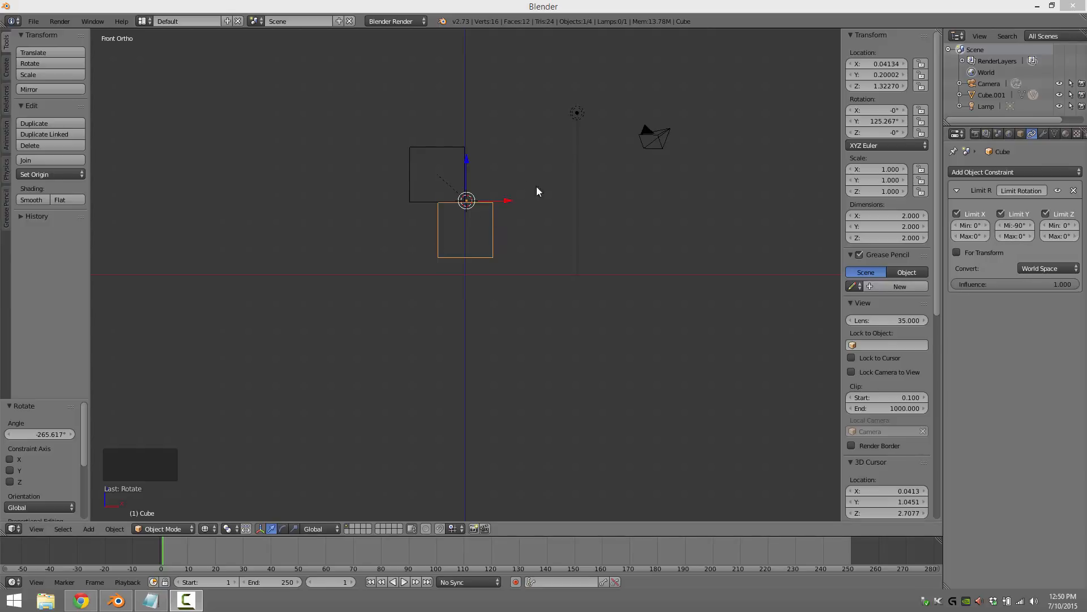
# - Rotate the lower cube about -557° within its limits and check the constraint's space options, keeping World Space
pyautogui.rightClick(485, 230)
pyautogui.press('r')
pyautogui.press('r')
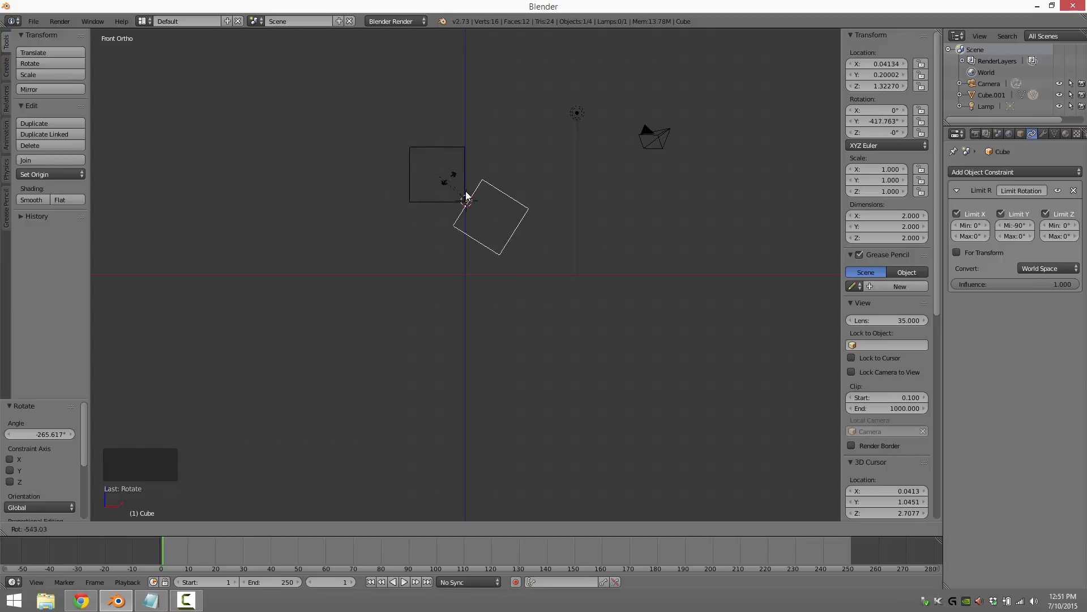
pyautogui.click(426, 171)
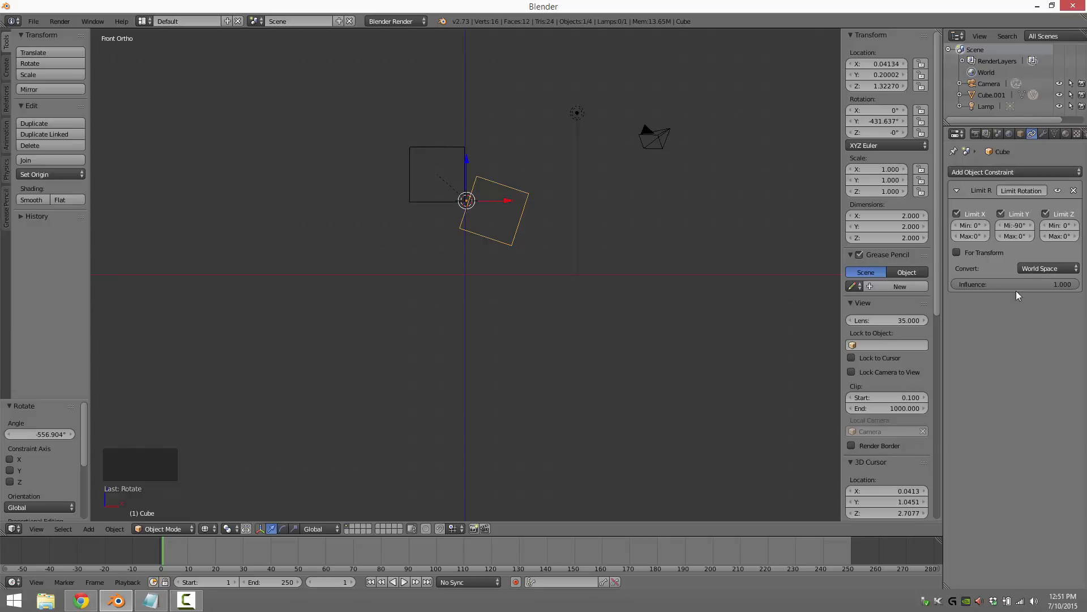
pyautogui.click(1052, 268)
pyautogui.click(1033, 354)
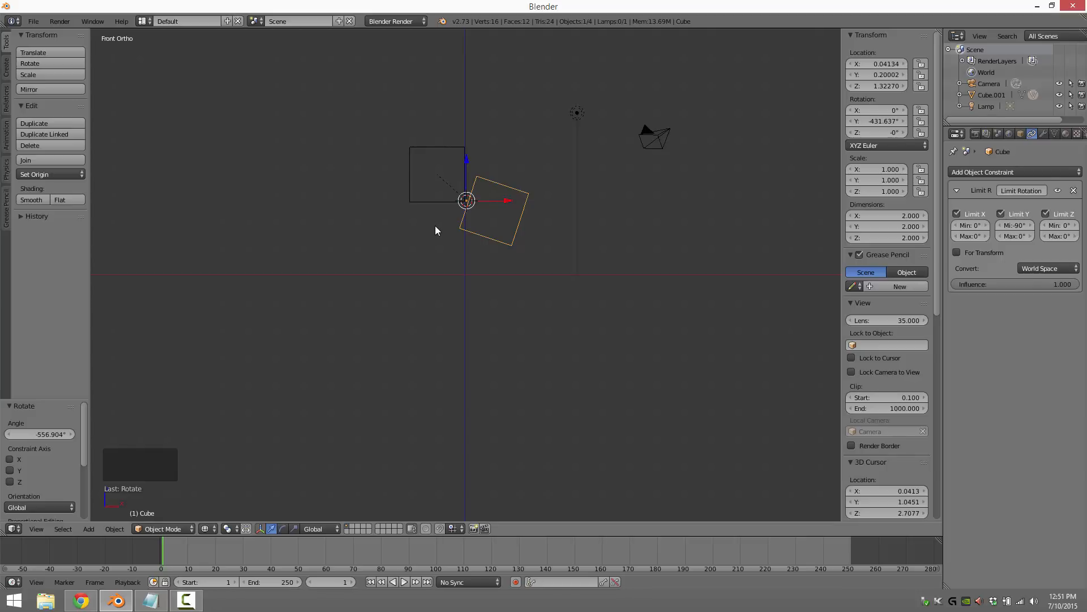
# - Select the upper cube in Object Mode and switch to the top orthographic view
pyautogui.rightClick(452, 153)
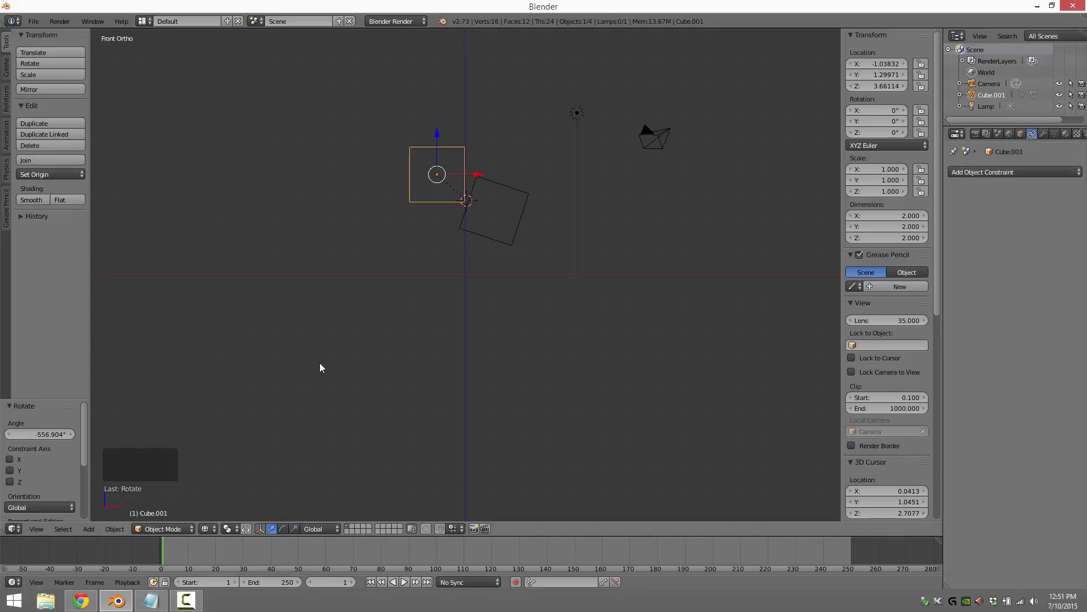
pyautogui.press('Tab')
pyautogui.press('Tab')
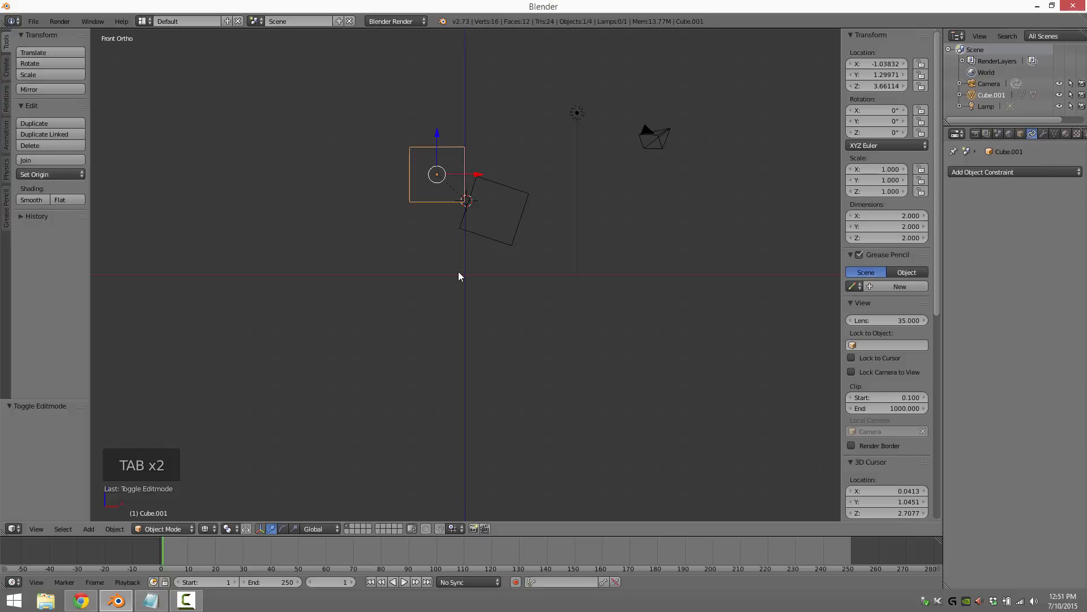
pyautogui.press('KP_7')
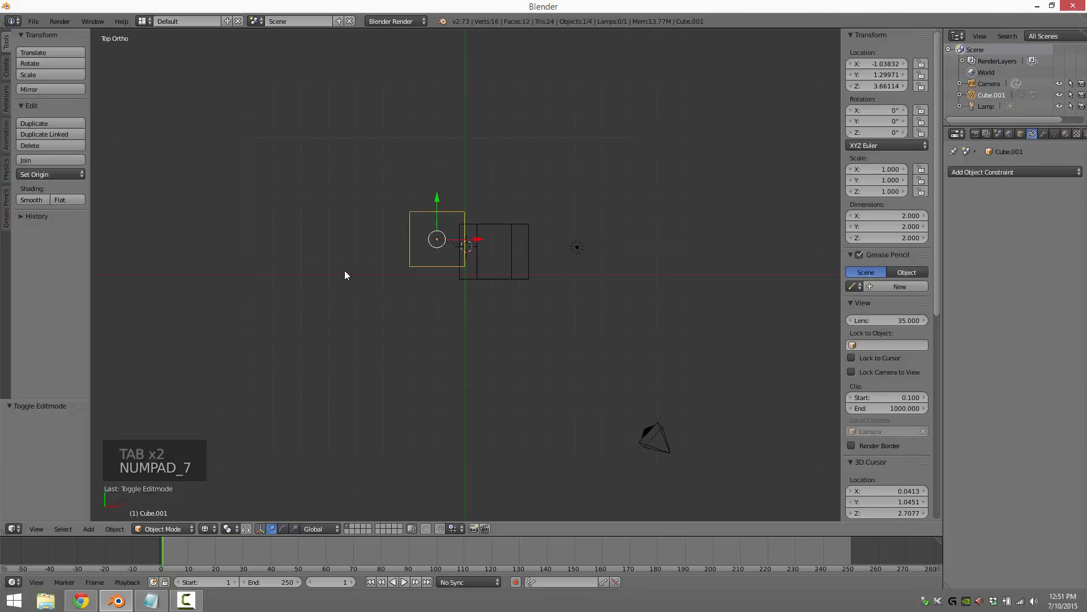
# - Try adding a Bezier curve at the 3D cursor, and undo it
pyautogui.click(98, 528)
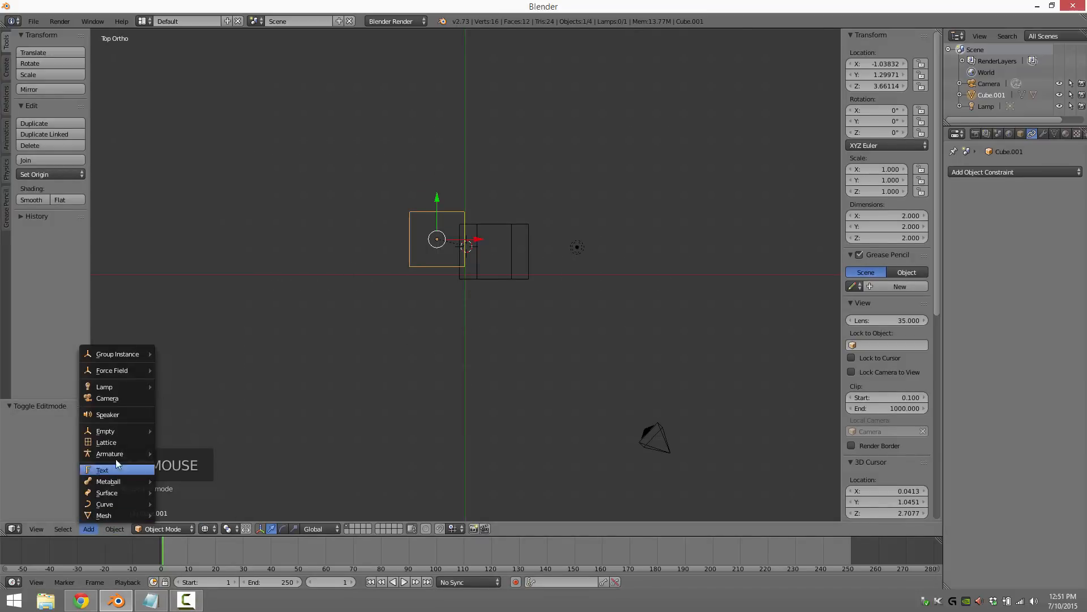
pyautogui.moveTo(113, 485)
pyautogui.moveTo(112, 507)
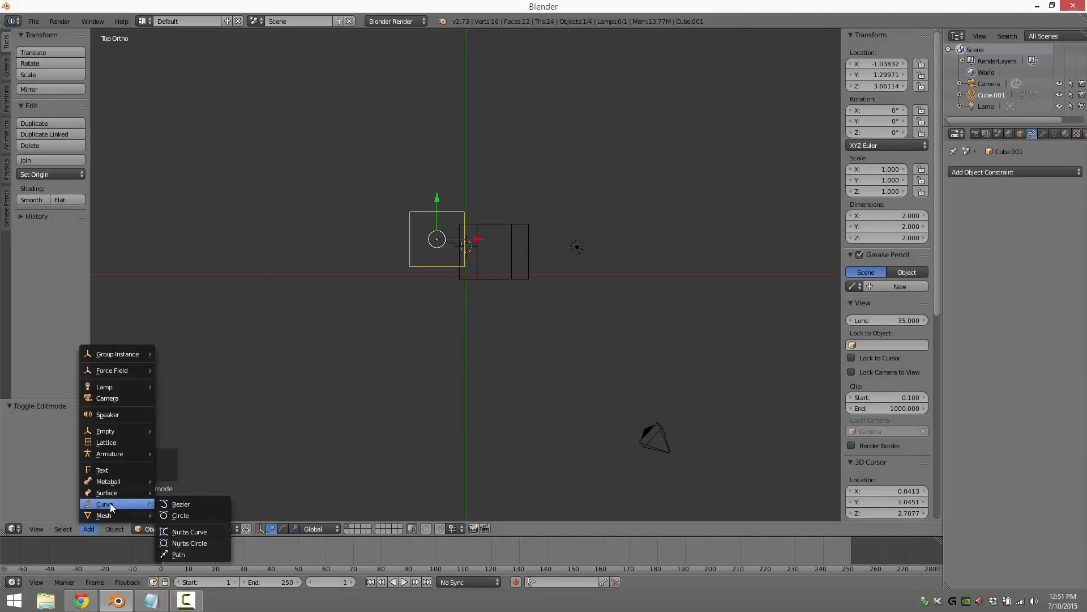
pyautogui.click(193, 507)
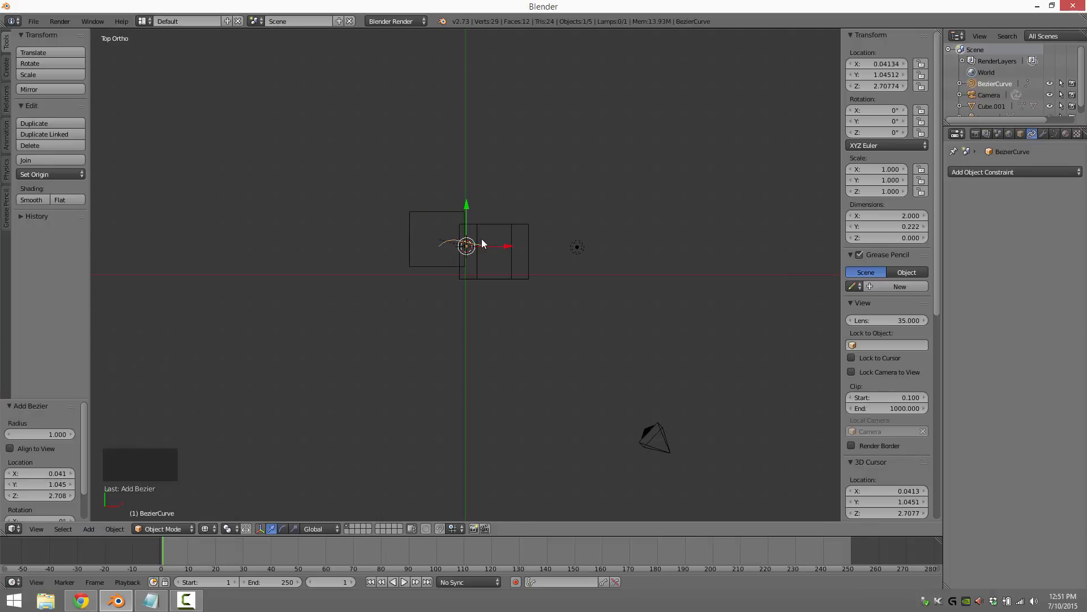
pyautogui.hotkey('ctrl', 'z')
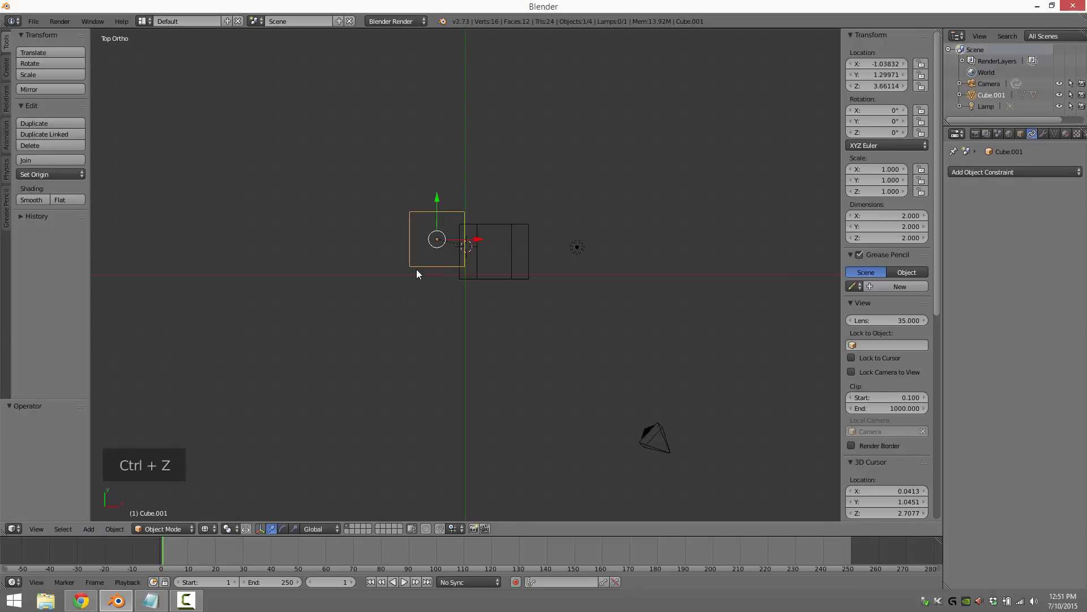
# - Add a Path curve at the 3D cursor and move it about -2.04 along the X axis
pyautogui.click(120, 529)
pyautogui.moveTo(79, 530)
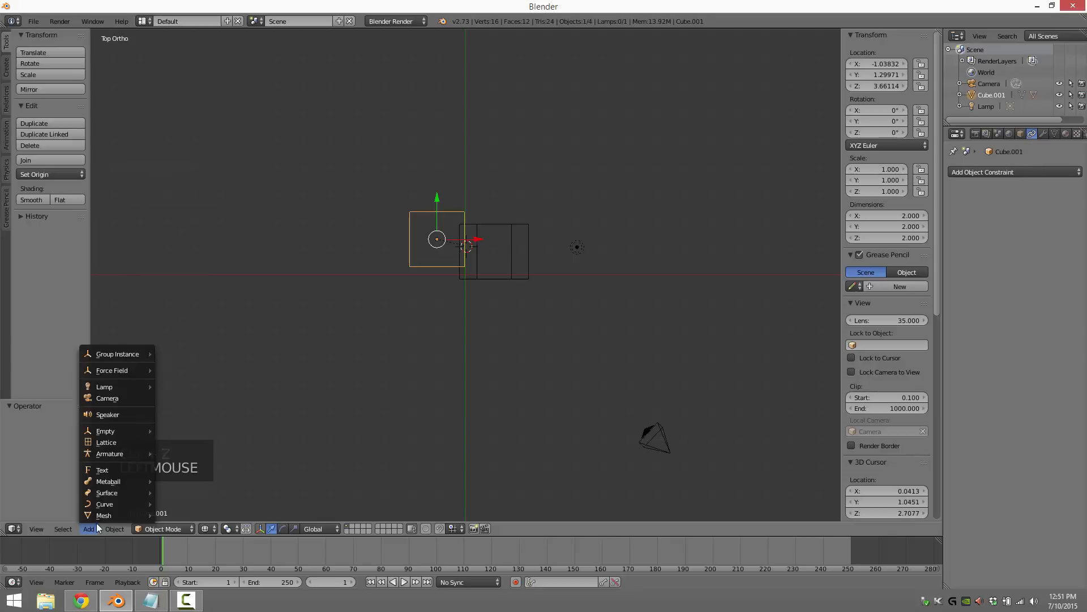
pyautogui.moveTo(102, 515)
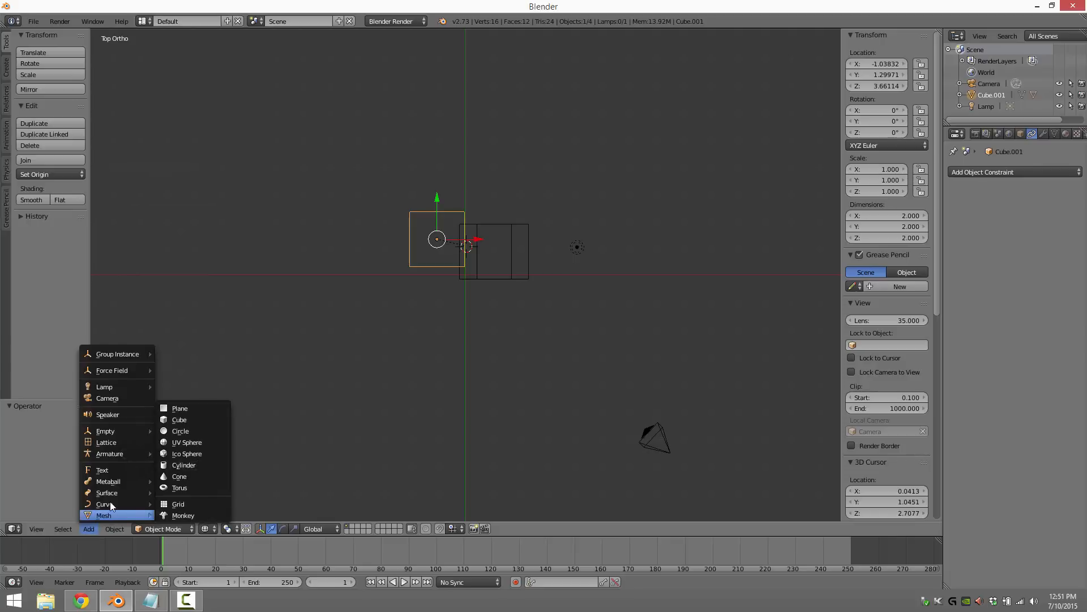
pyautogui.moveTo(136, 502)
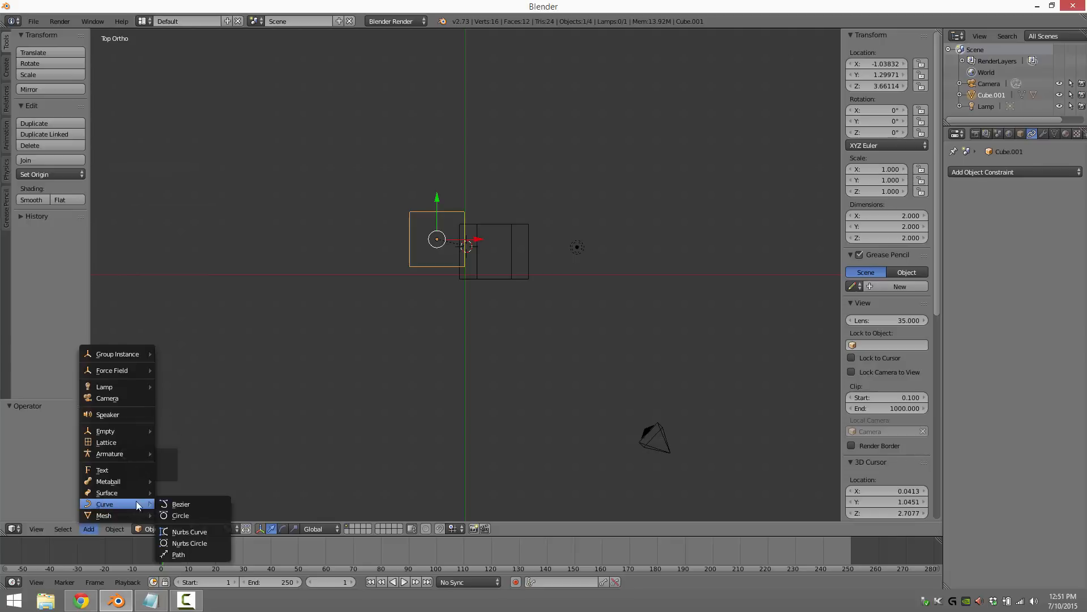
pyautogui.click(180, 554)
pyautogui.scroll(4, 510, 310)
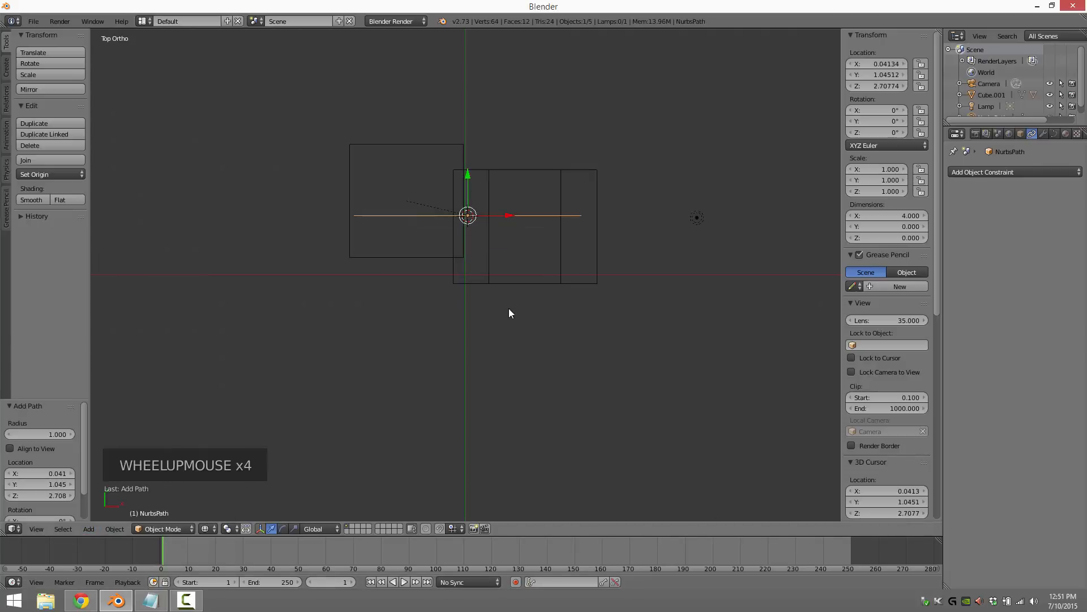
pyautogui.moveTo(512, 216); pyautogui.dragTo(396, 216)
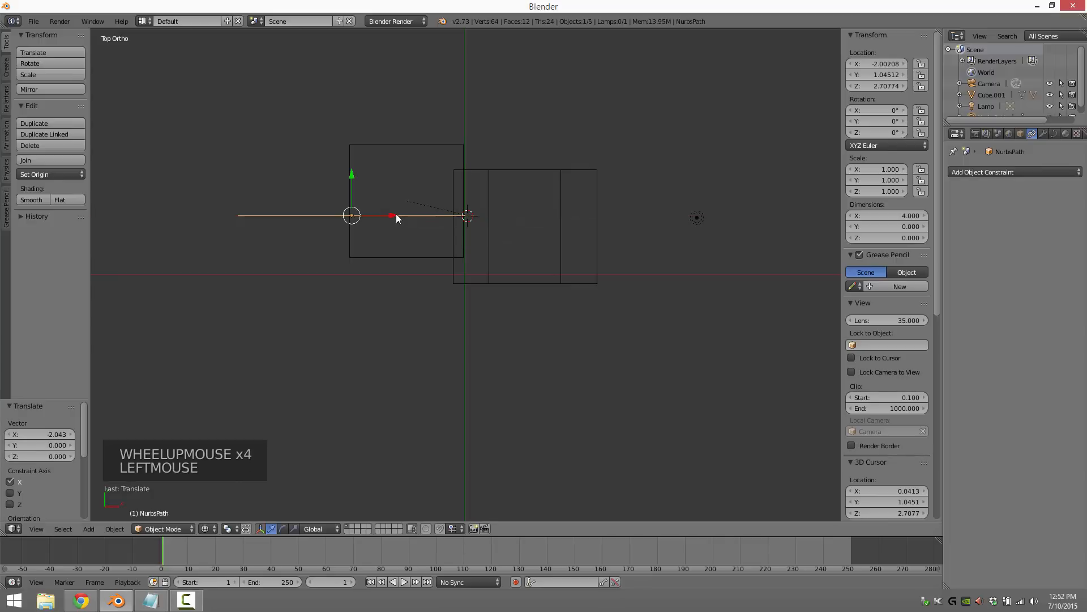
# - Rotate the path curve 180° about the global Z axis after selecting its outer end control point in Edit Mode
pyautogui.press('KP_1')
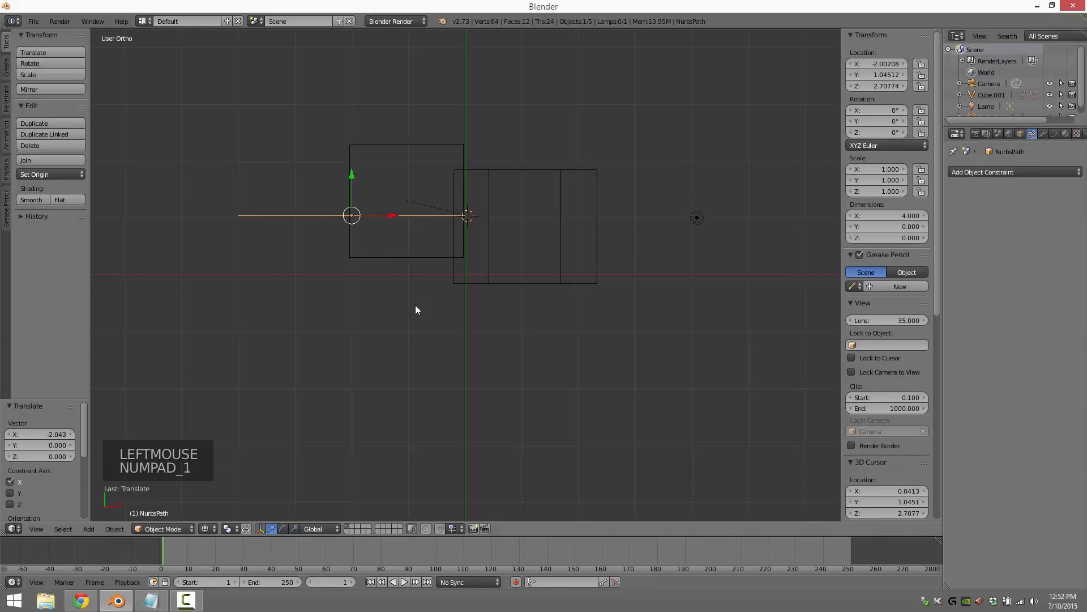
pyautogui.moveTo(399, 213); pyautogui.dragTo(252, 119, button='middle')
pyautogui.press('Tab')
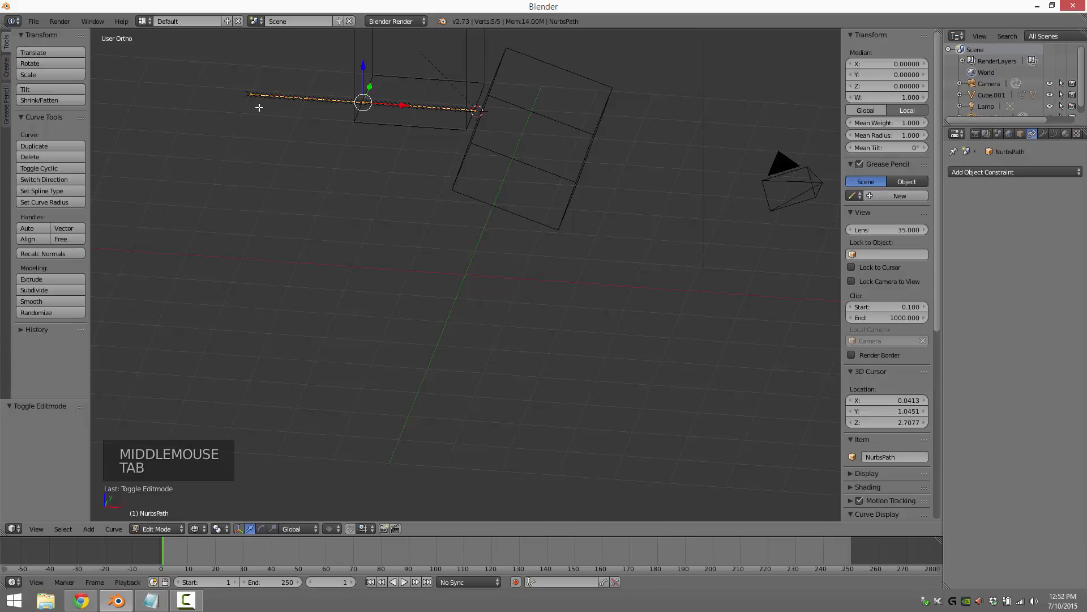
pyautogui.rightClick(255, 98)
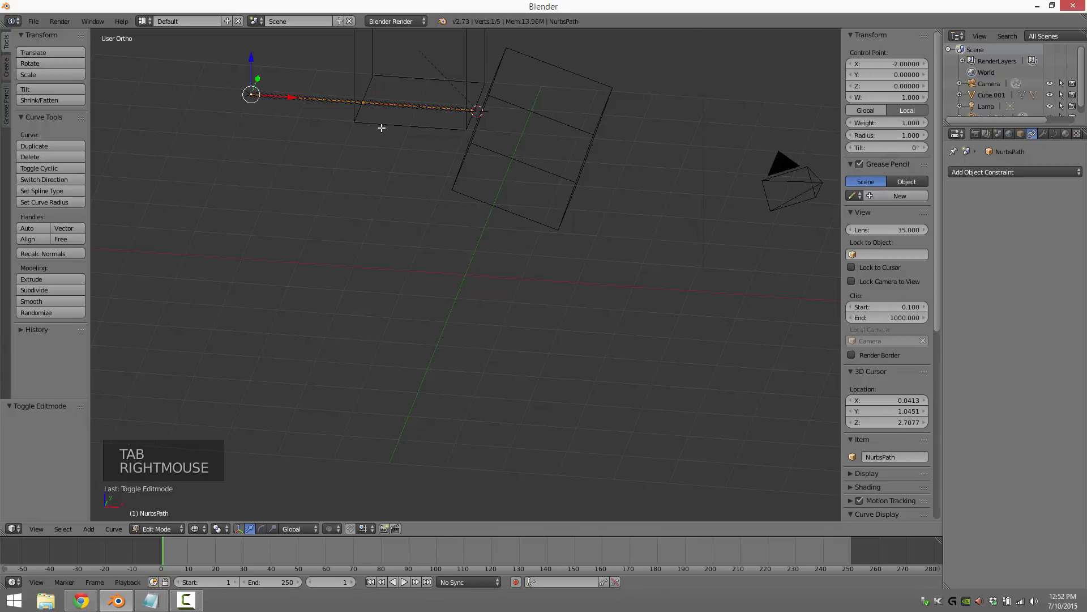
pyautogui.press('Tab')
pyautogui.write('r')
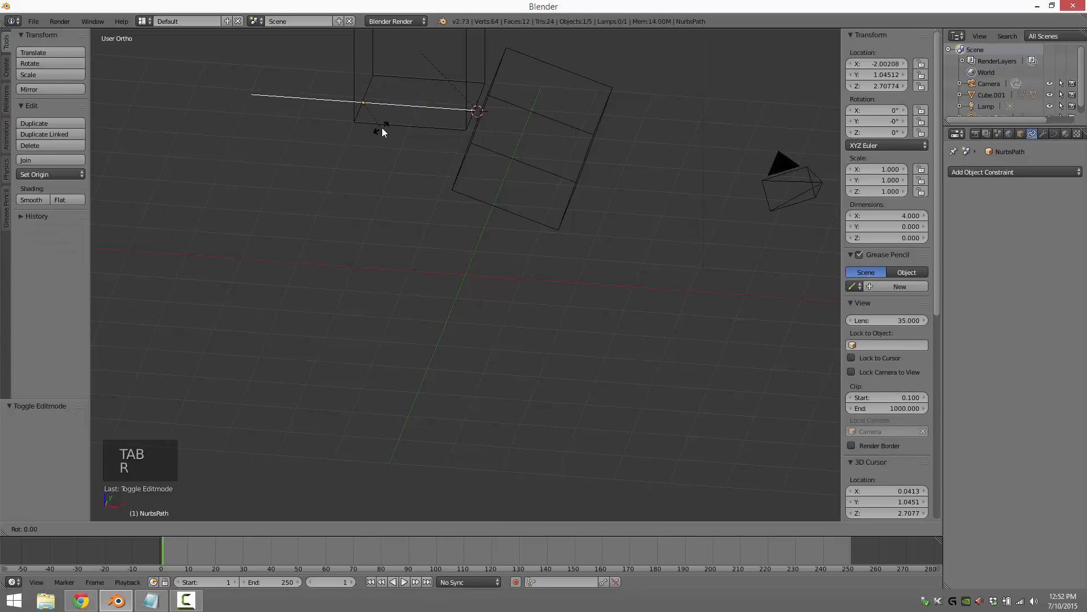
pyautogui.write('z180')
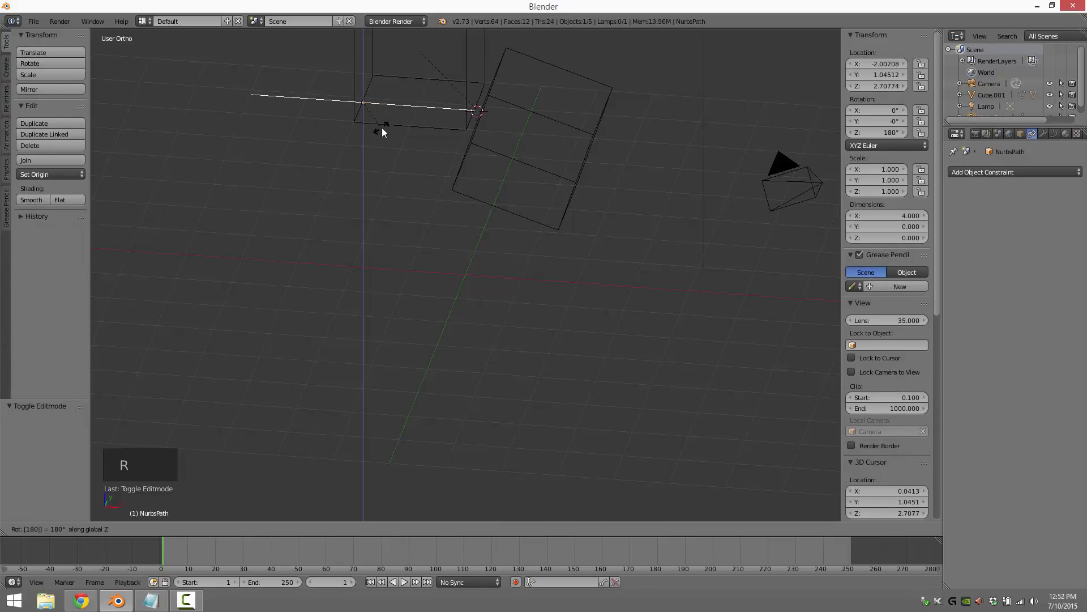
pyautogui.press('Return')
# - Bend the path downward by moving its outer end point about -2.76 in Z and the adjacent point to about X 2.15, Z -0.57
pyautogui.press('Tab')
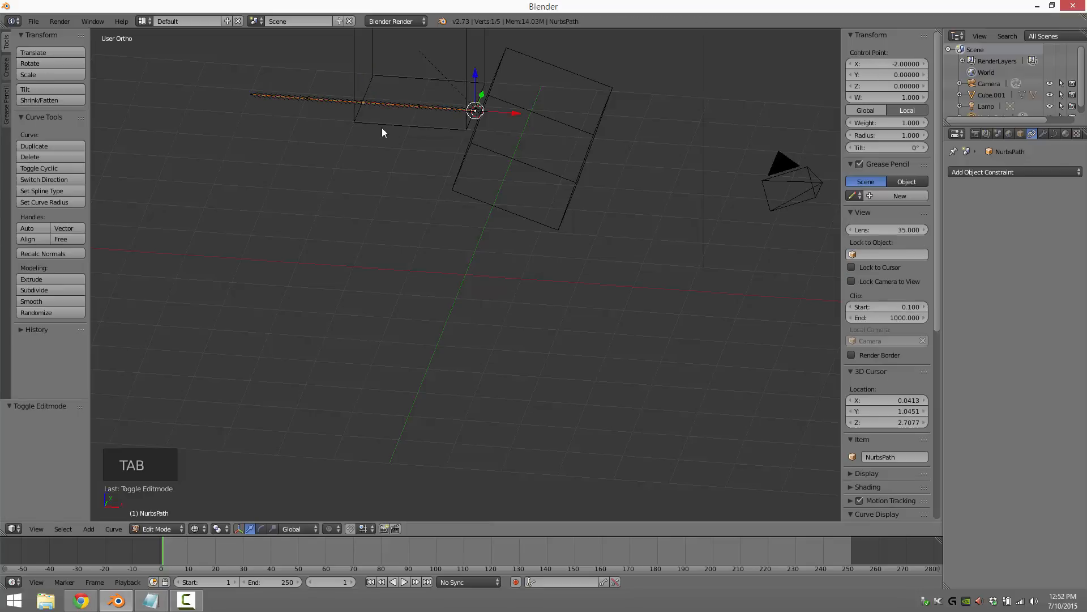
pyautogui.rightClick(253, 97)
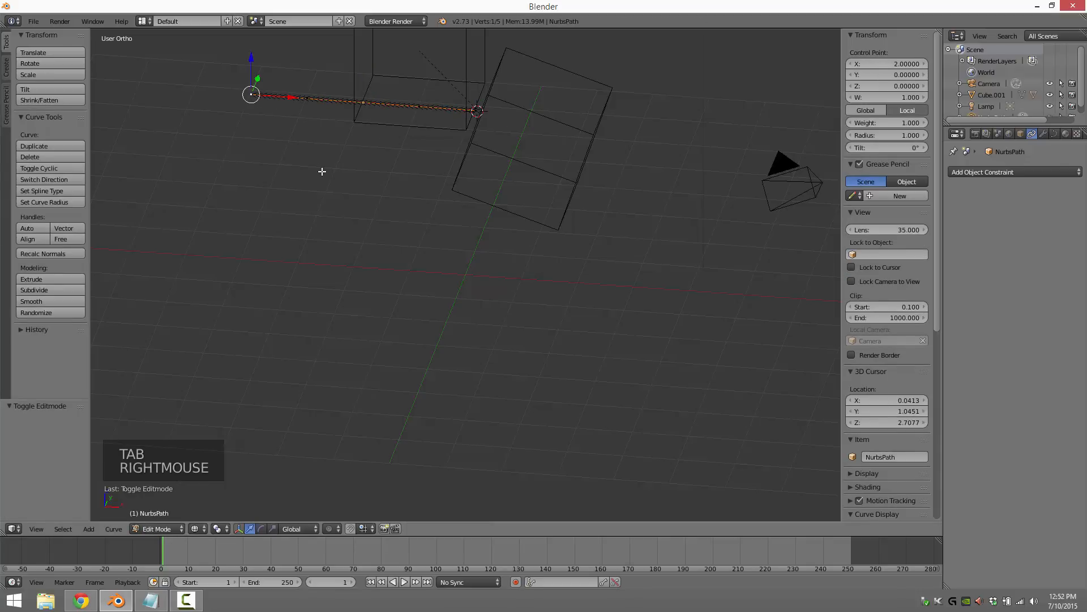
pyautogui.keyDown('shift'); pyautogui.moveTo(321, 170); pyautogui.dragTo(529, 318, button='middle'); pyautogui.keyUp('shift')
pyautogui.moveTo(504, 254); pyautogui.dragTo(344, 380)
pyautogui.rightClick(520, 255)
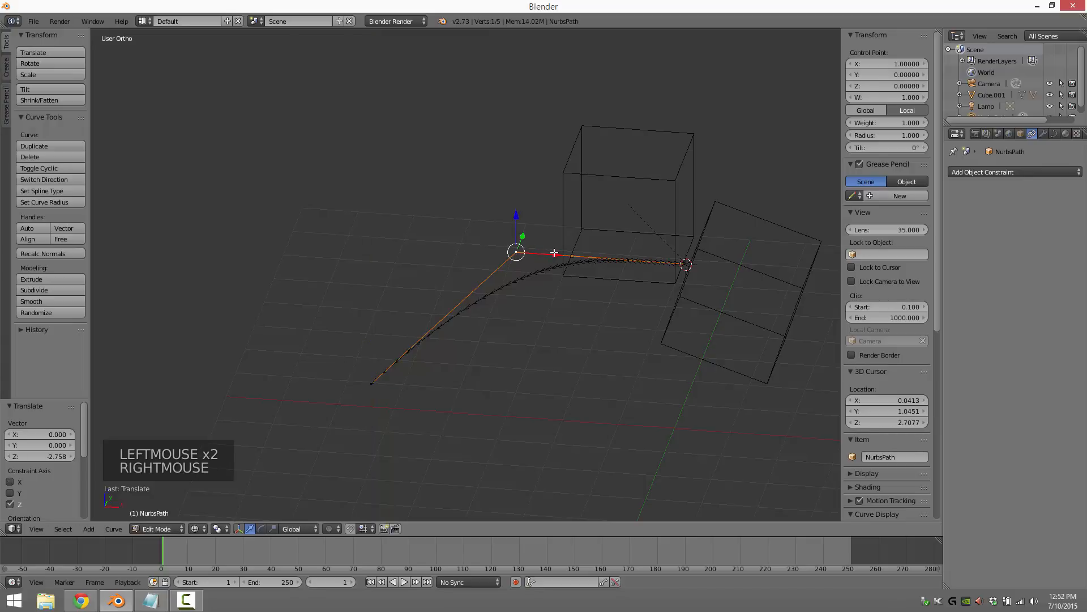
pyautogui.moveTo(554, 255); pyautogui.dragTo(454, 270)
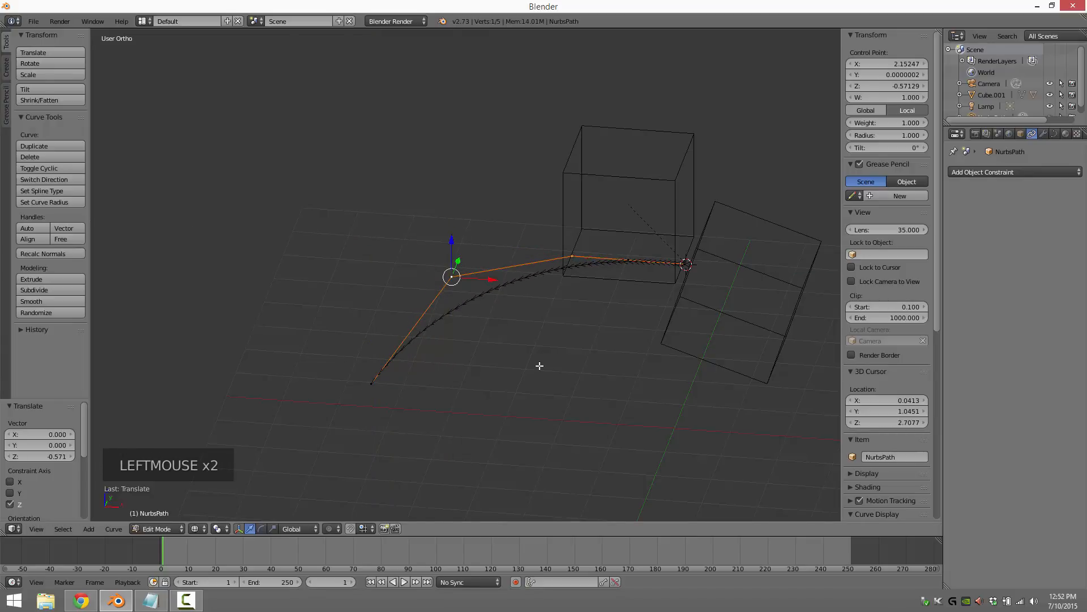
pyautogui.press('Tab')
# - Add a Follow Path constraint to the upper cube with NurbsPath as its target
pyautogui.moveTo(573, 311); pyautogui.dragTo(665, 305, button='middle')
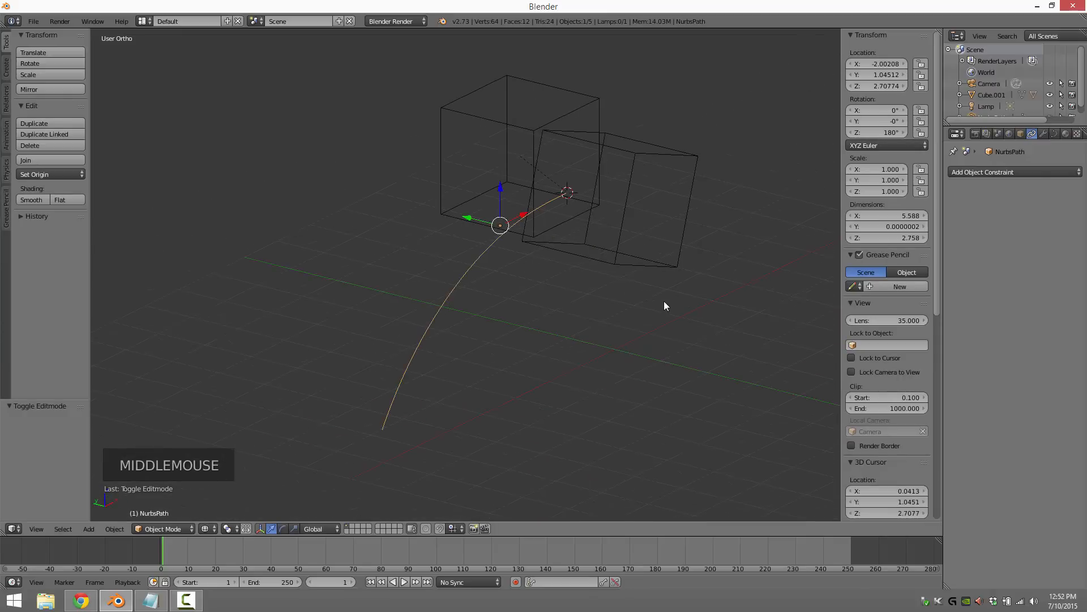
pyautogui.rightClick(506, 123)
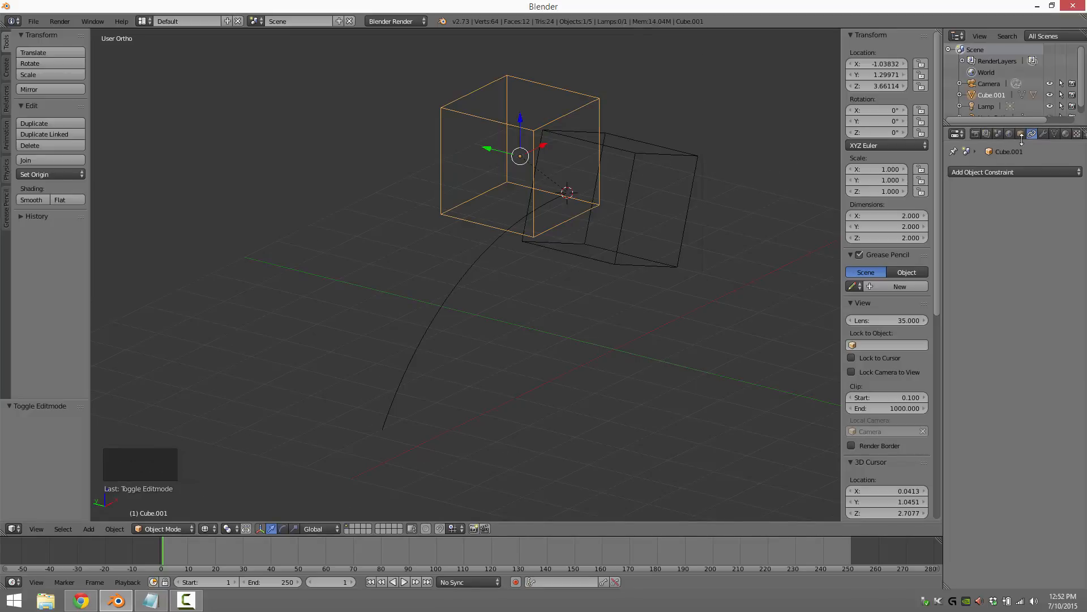
pyautogui.click(1008, 171)
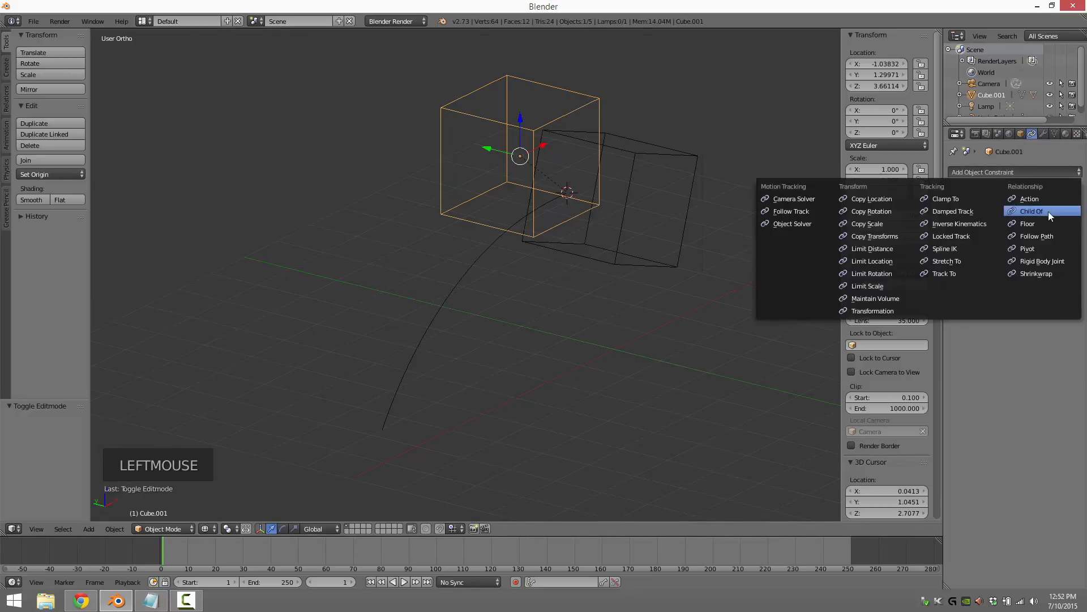
pyautogui.click(1042, 235)
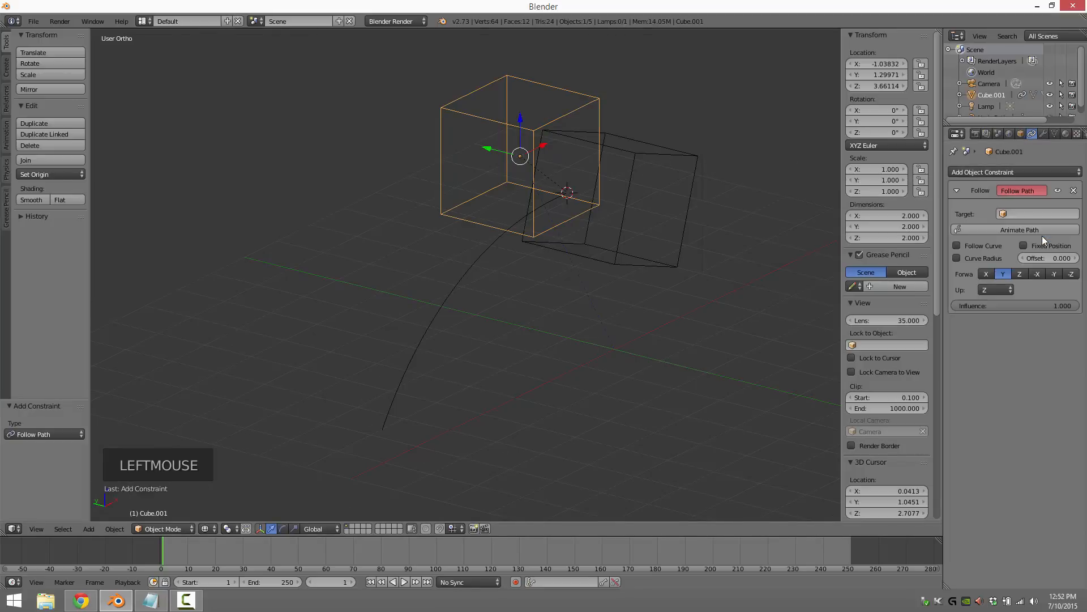
pyautogui.click(998, 215)
pyautogui.click(980, 230)
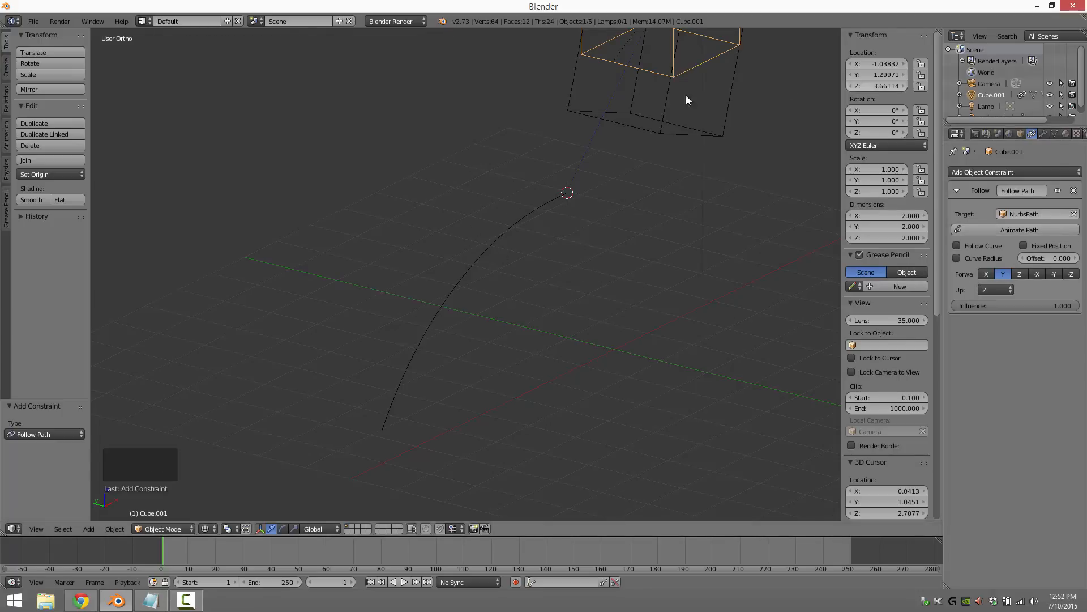
# - Play the timeline to check whether the cube moves along the path, and stop playback
pyautogui.click(403, 581)
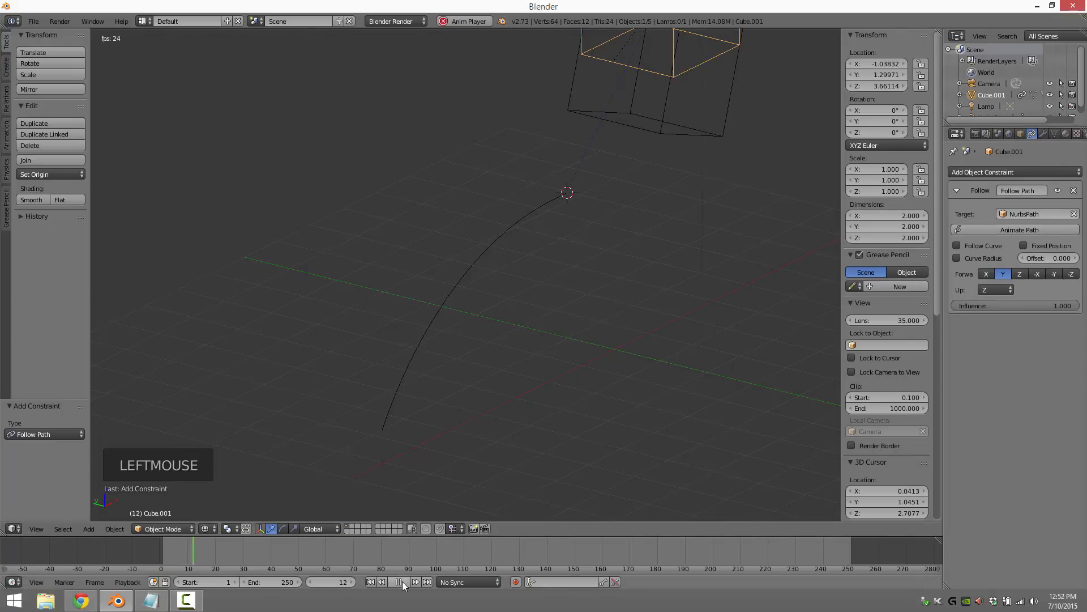
pyautogui.scroll(-1, 538, 358)
pyautogui.scroll(-2, 538, 363)
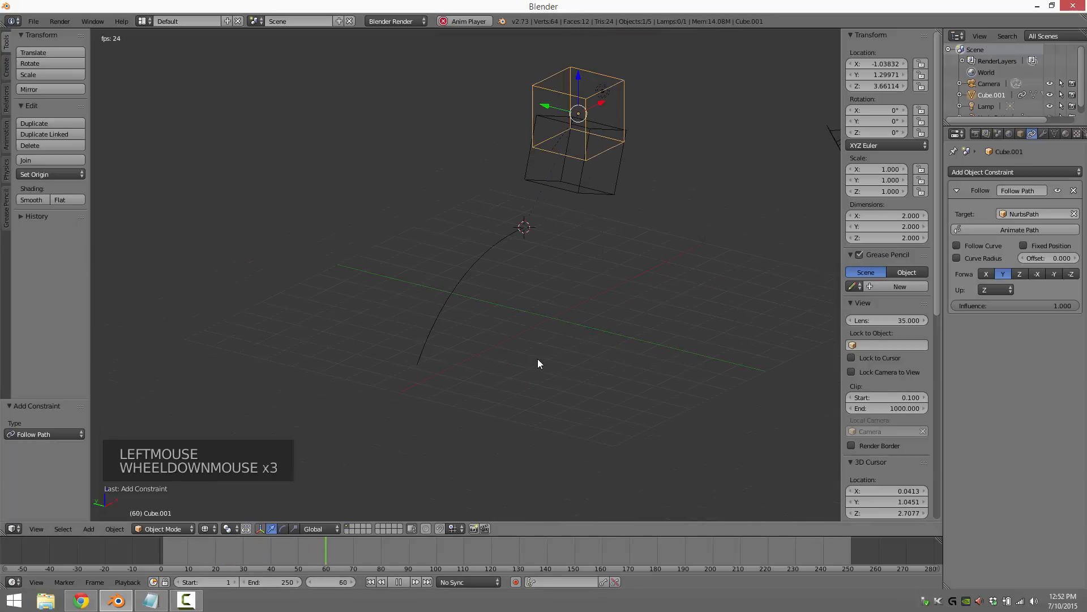
pyautogui.click(403, 581)
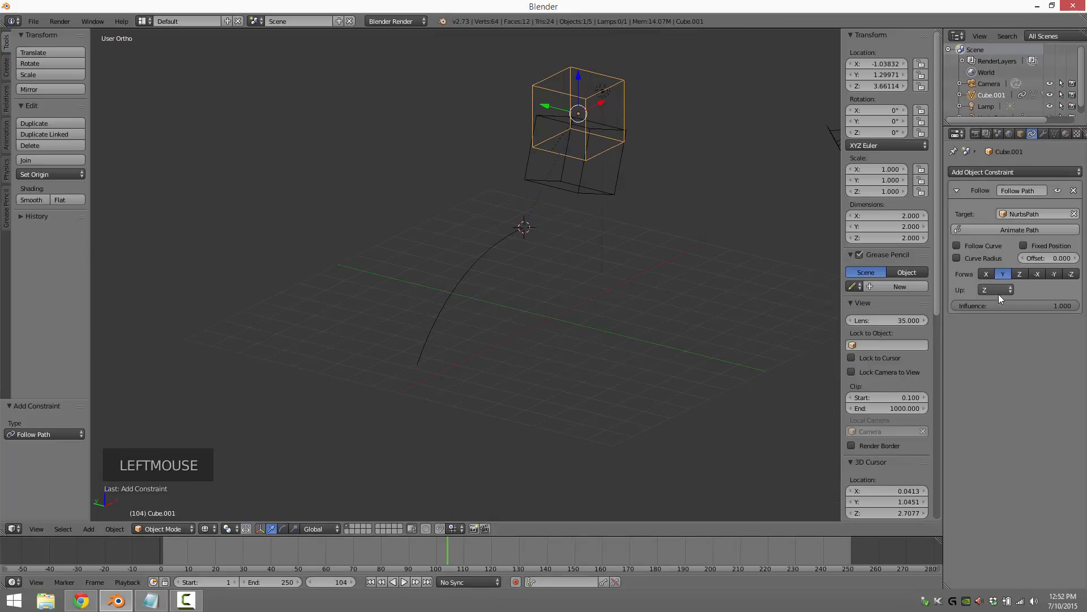
# - Animate the path through the Follow Path constraint and play the cube's motion along the curve from the start
pyautogui.click(1013, 230)
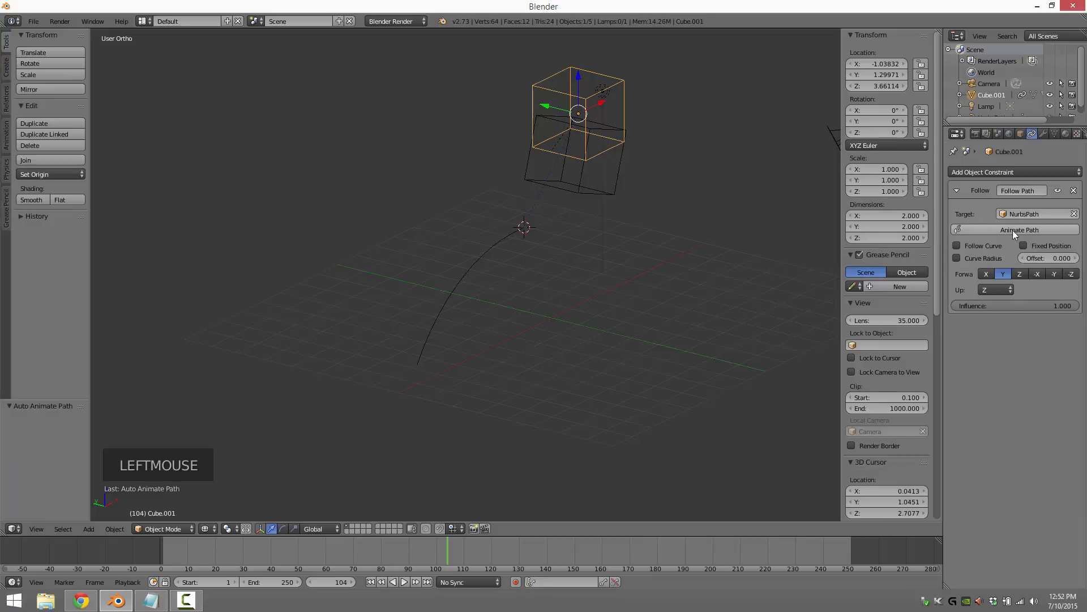
pyautogui.click(405, 582)
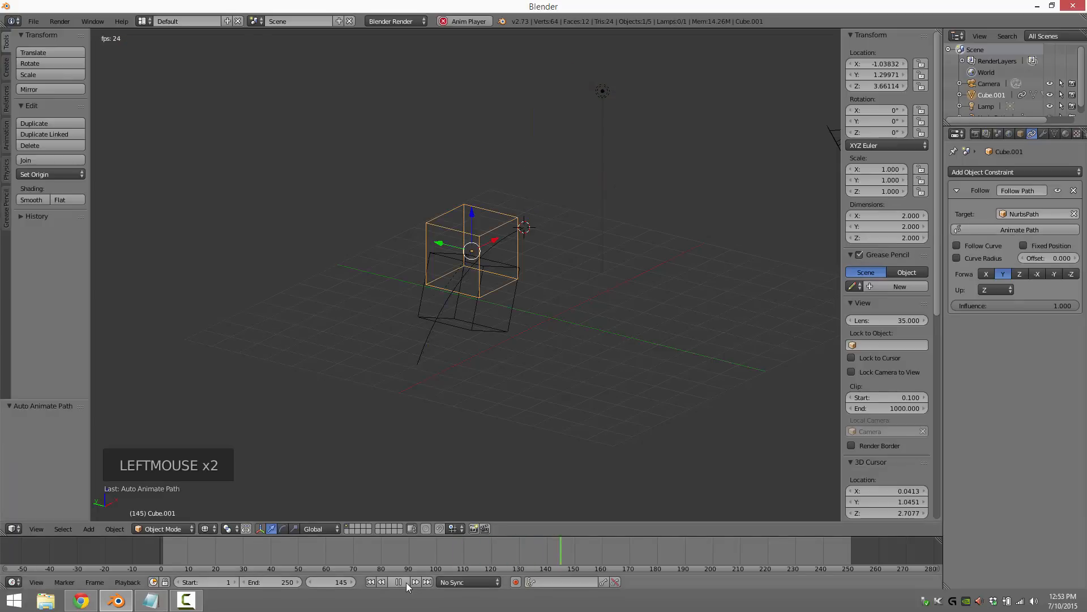
pyautogui.click(164, 554)
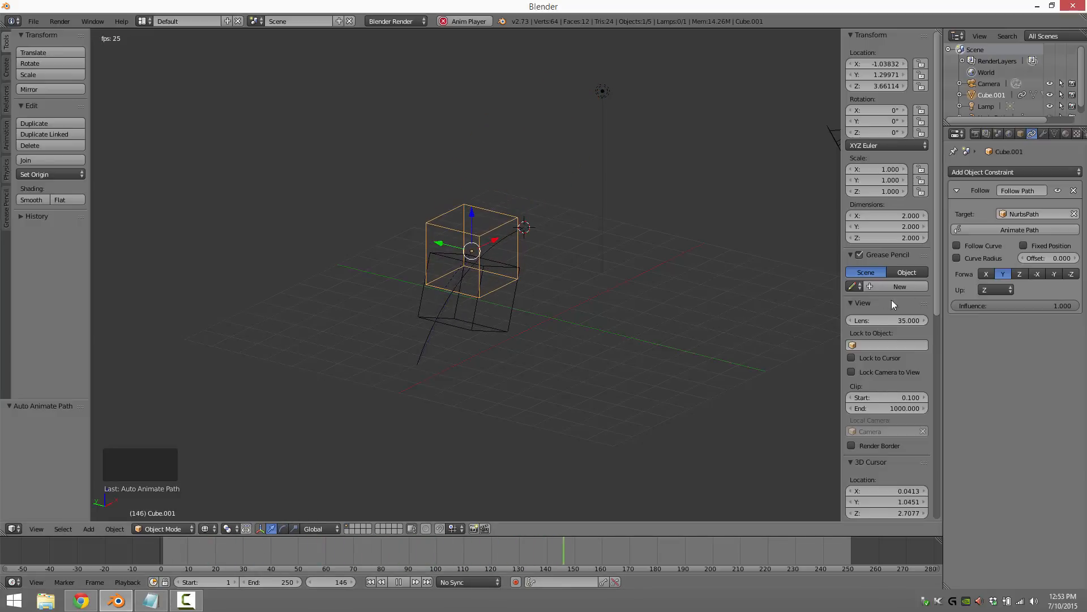
# - Enable Follow Curve on the Follow Path constraint and replay the animation from frame 1
pyautogui.click(957, 245)
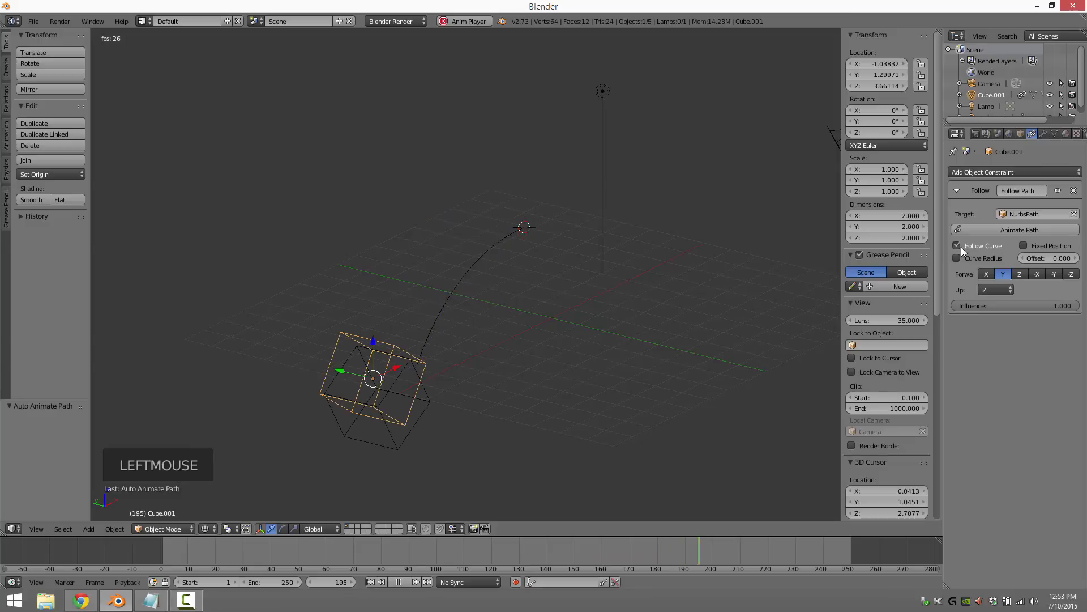
pyautogui.click(398, 583)
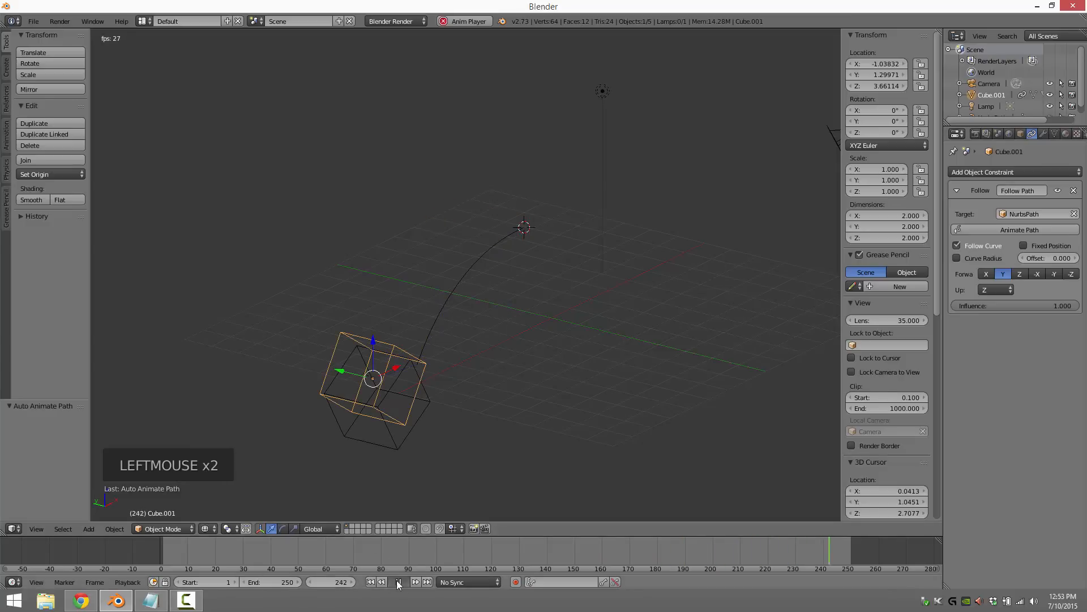
pyautogui.click(163, 555)
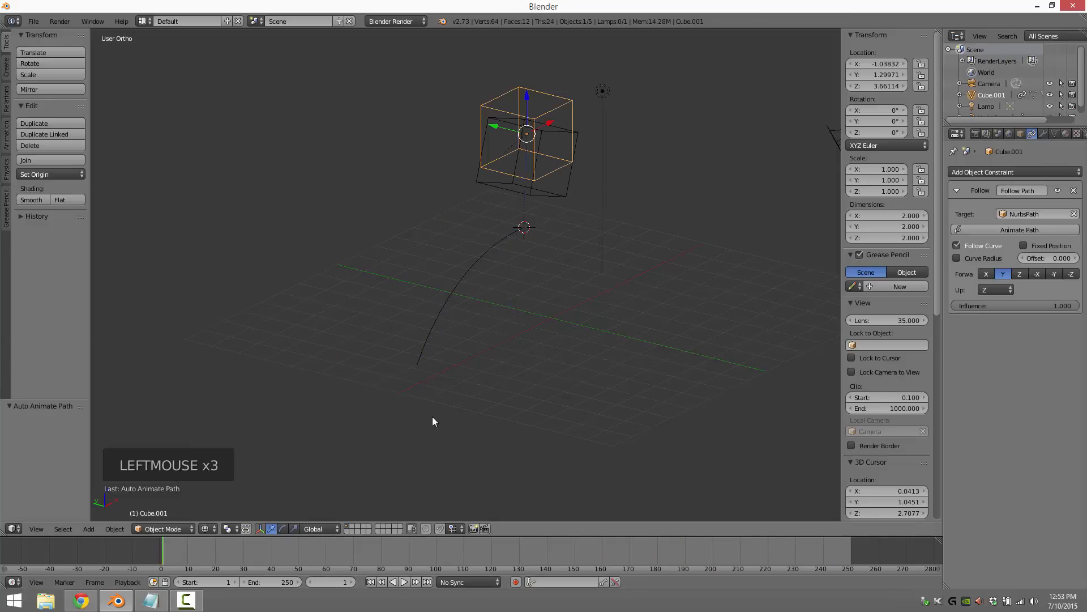
pyautogui.click(405, 582)
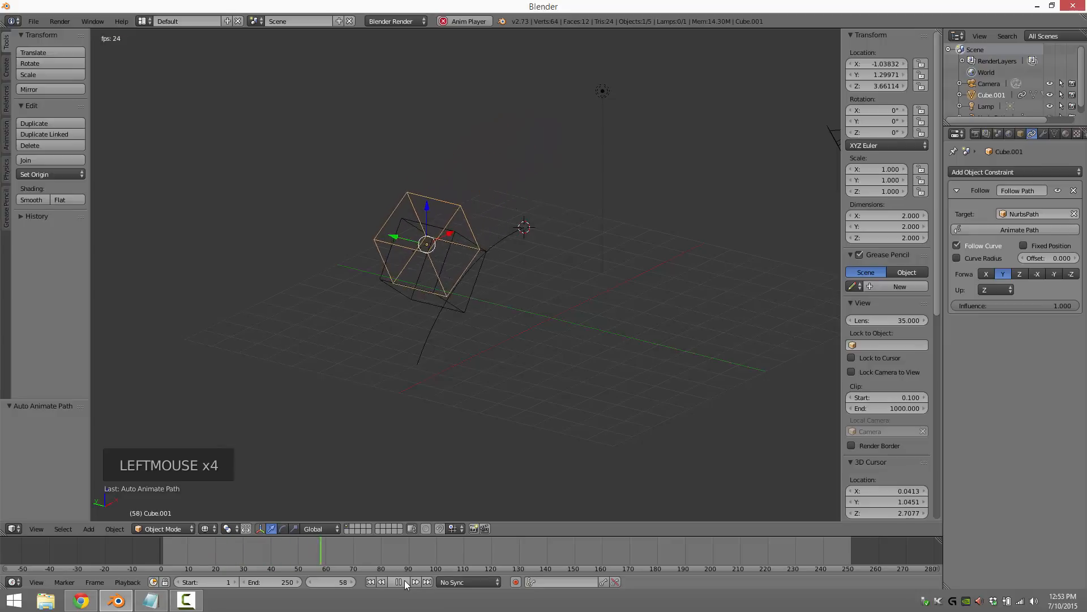
pyautogui.click(404, 580)
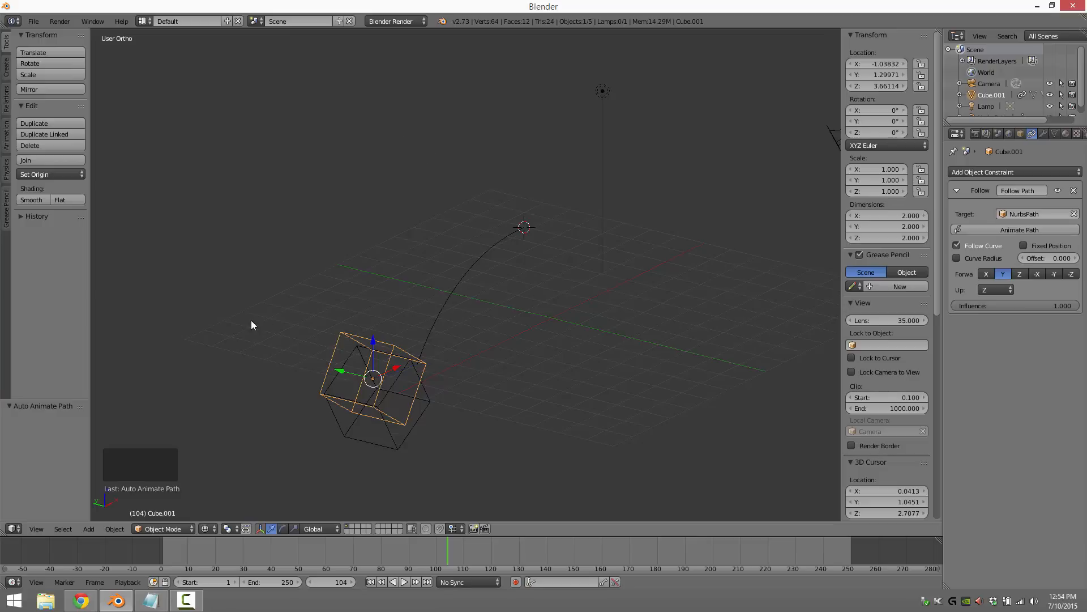
# - Remove the Follow Path constraint from the cube and delete all objects in the scene
pyautogui.click(1074, 190)
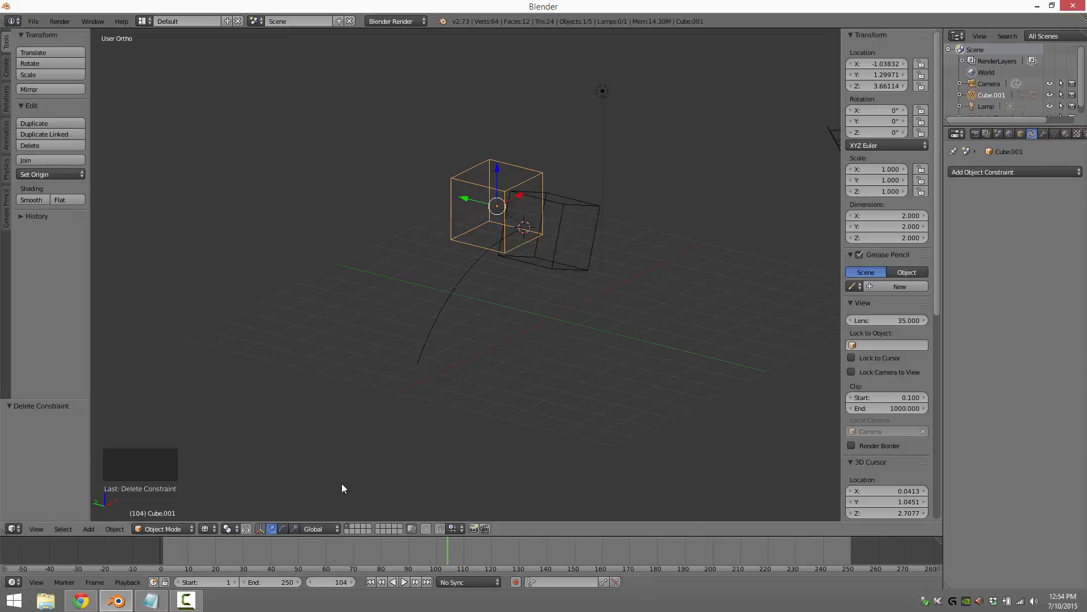
pyautogui.press('a')
pyautogui.press('a')
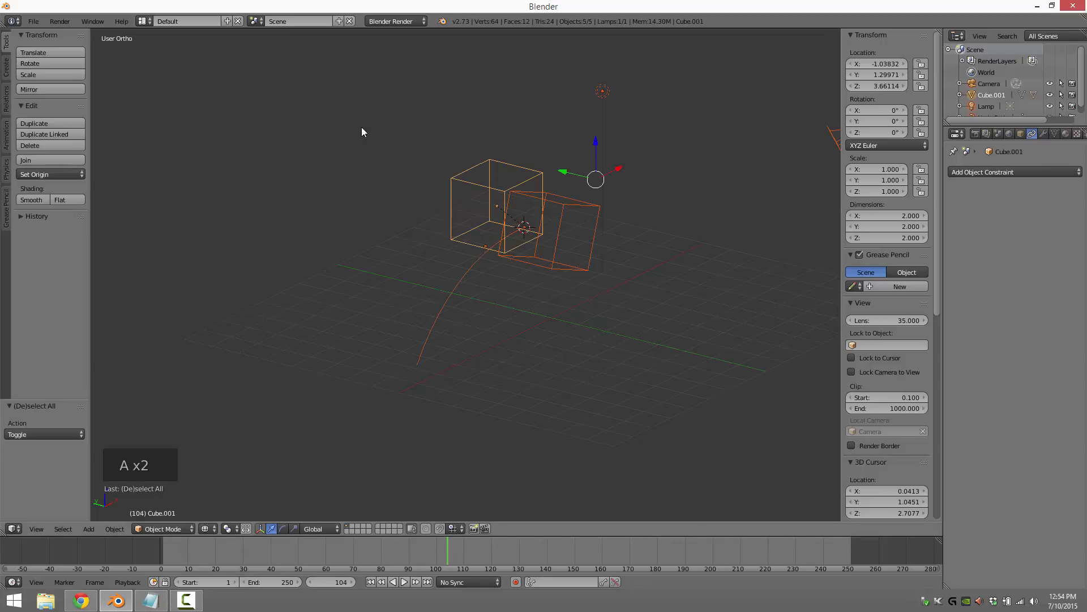
pyautogui.press('x')
pyautogui.click(345, 128)
# - Switch to the front orthographic view and place the 3D cursor where the X and Z axes cross
pyautogui.press('KP_1')
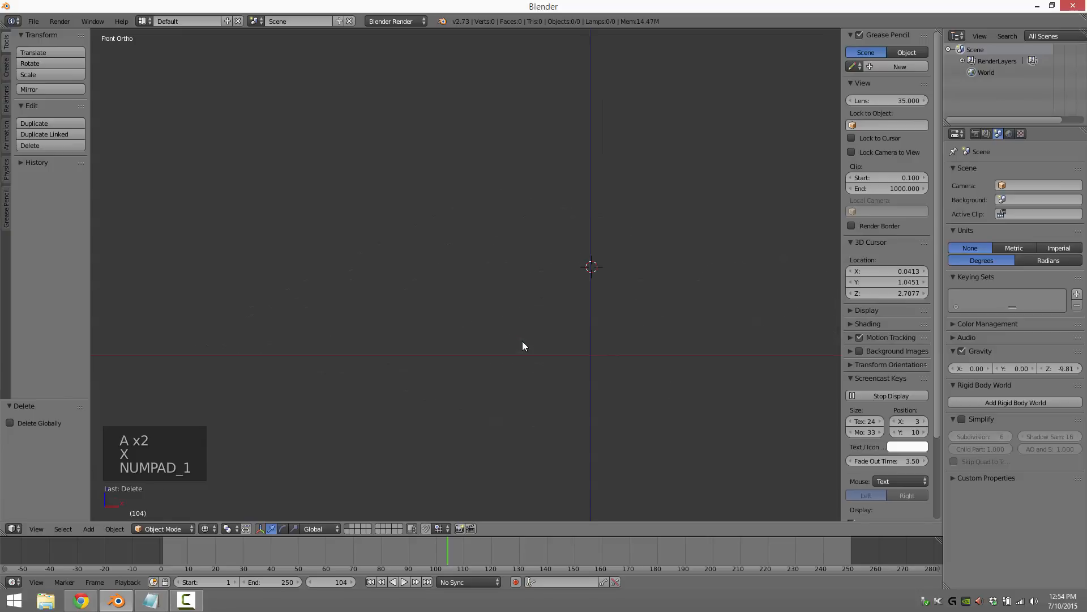
pyautogui.keyDown('shift'); pyautogui.moveTo(647, 337); pyautogui.dragTo(544, 335, button='middle'); pyautogui.keyUp('shift')
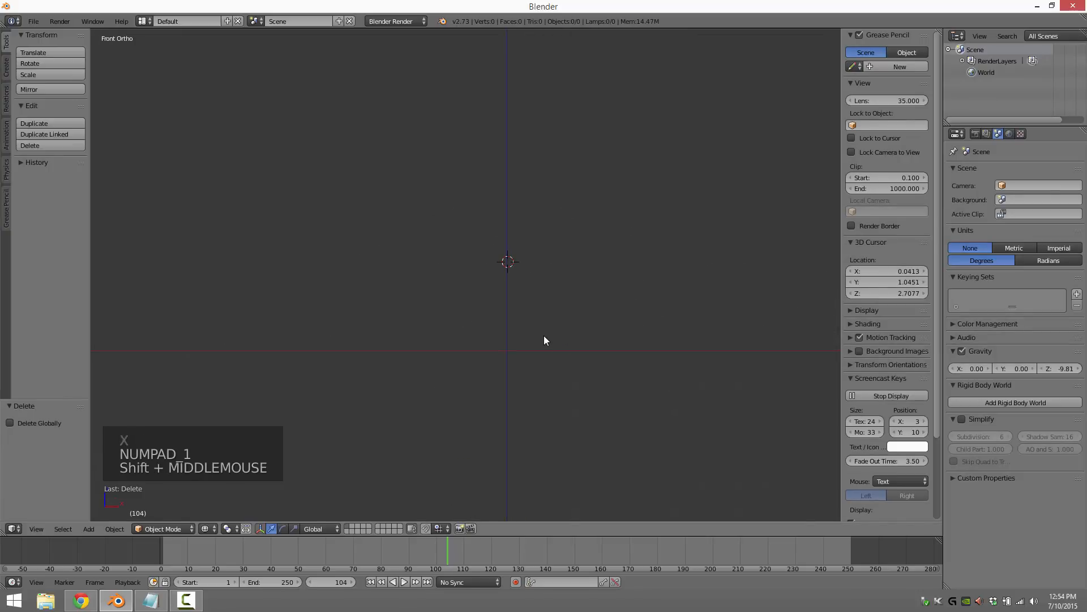
pyautogui.click(508, 349)
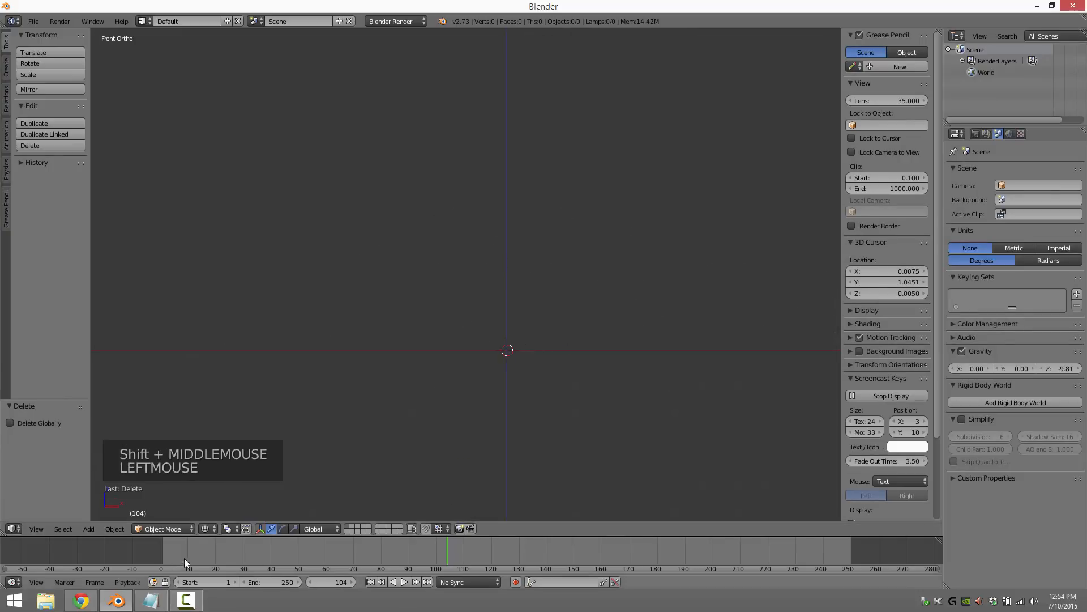
pyautogui.click(270, 529)
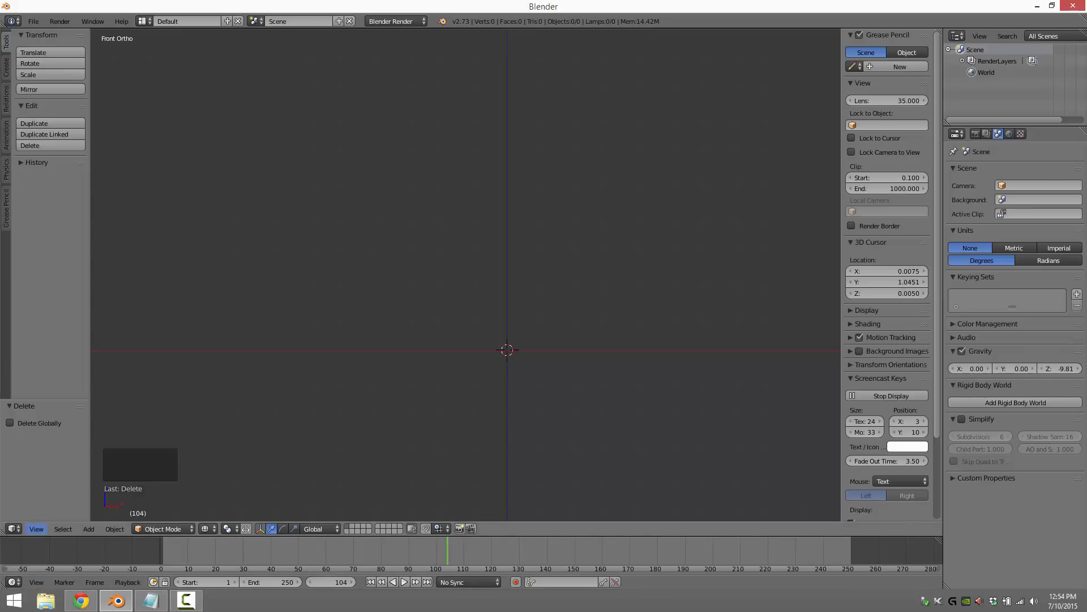
# - Set the scene's render frame rate to 30 fps and start timeline playback
pyautogui.click(975, 134)
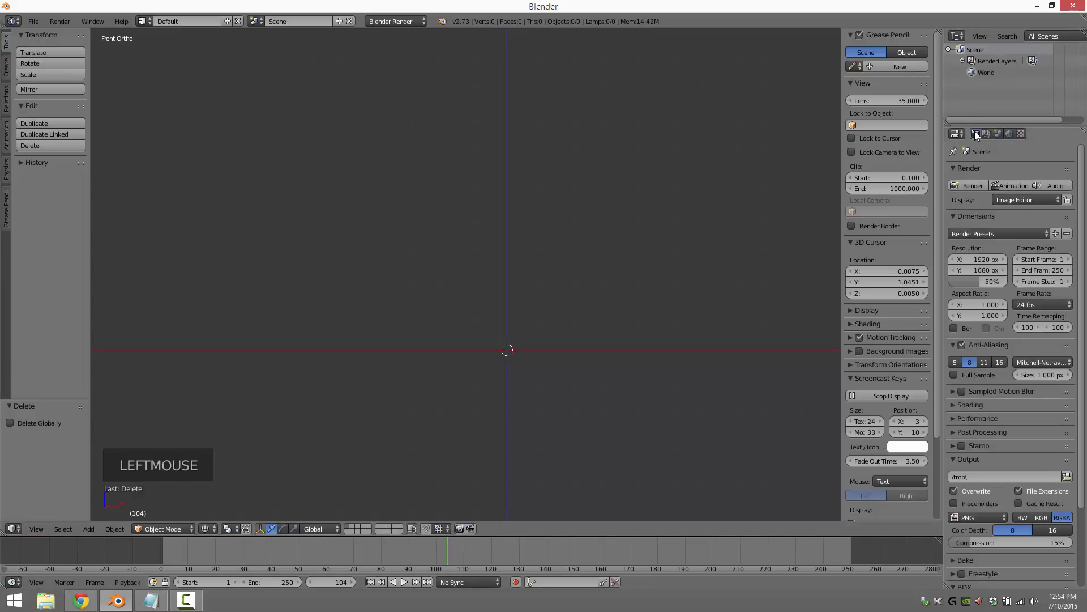
pyautogui.click(1049, 305)
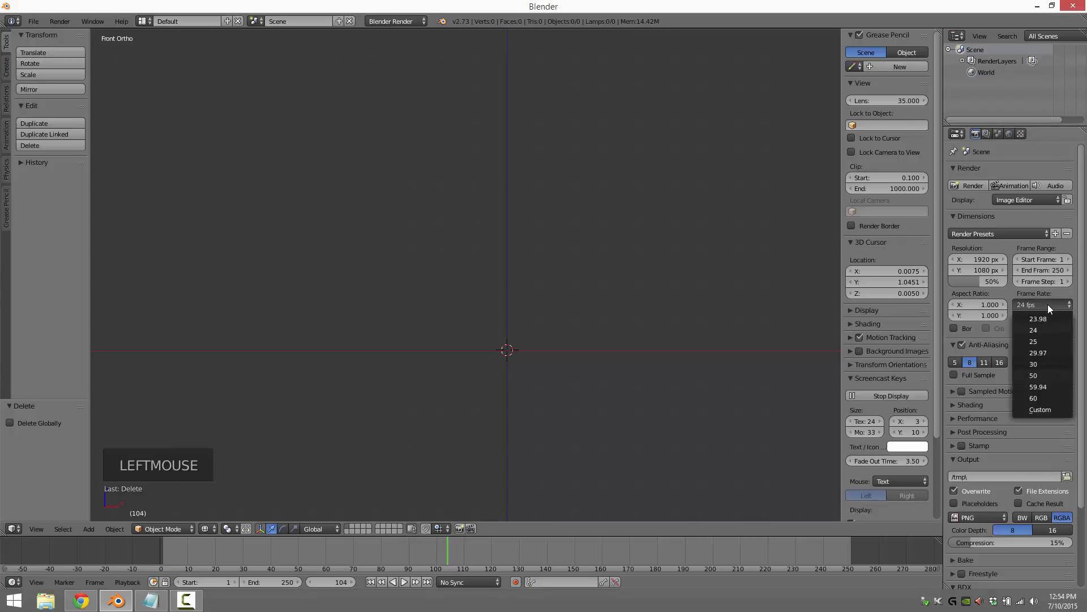
pyautogui.click(1042, 365)
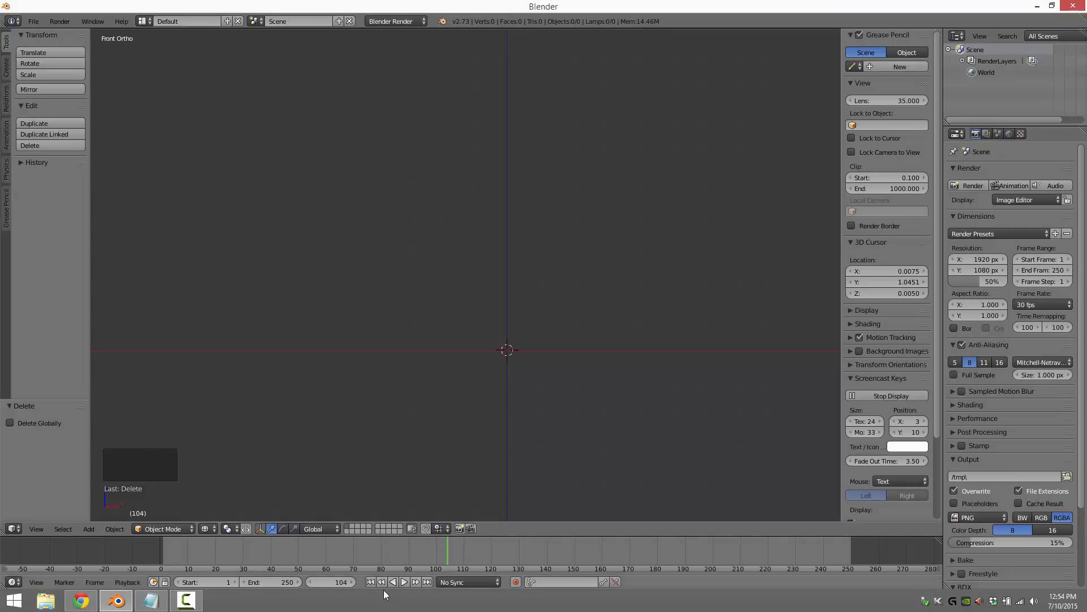
pyautogui.click(403, 581)
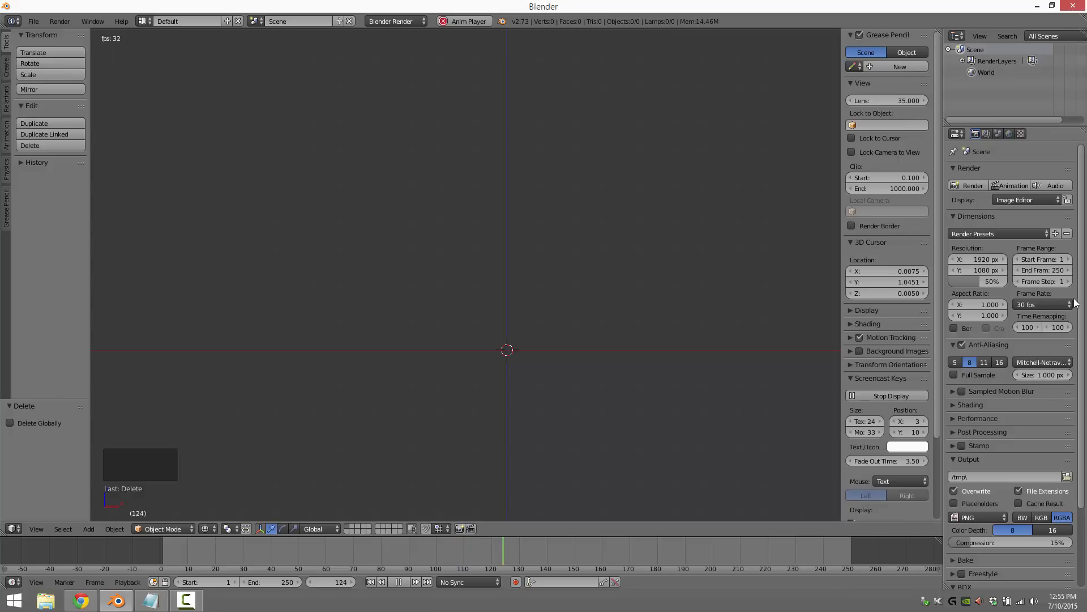
# - Set the render frame rate to 60 fps and the animation's end frame to 100
pyautogui.click(1064, 306)
pyautogui.click(1035, 398)
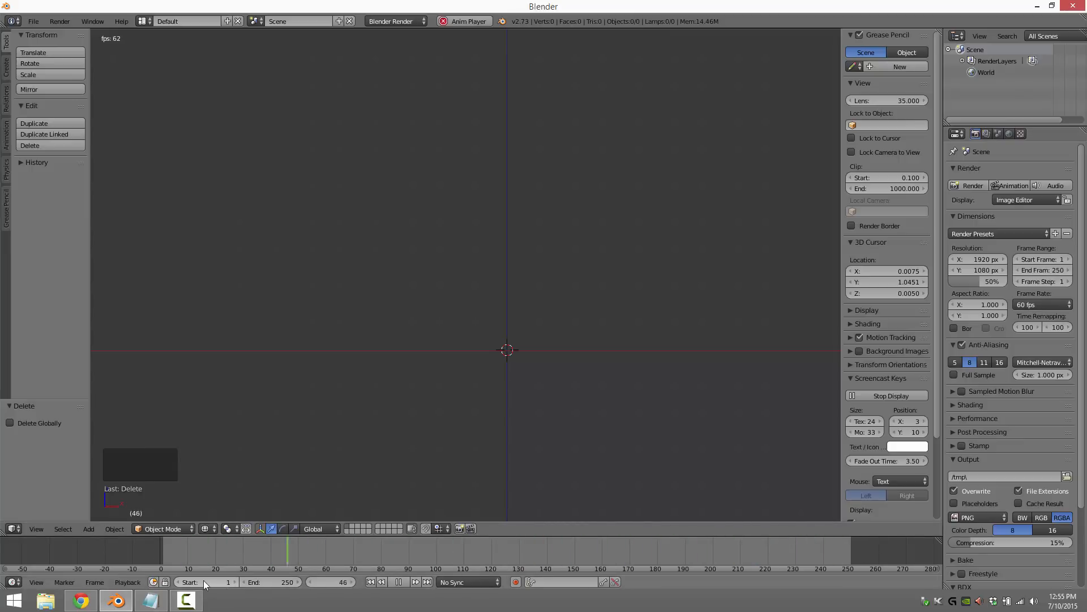
pyautogui.click(280, 580)
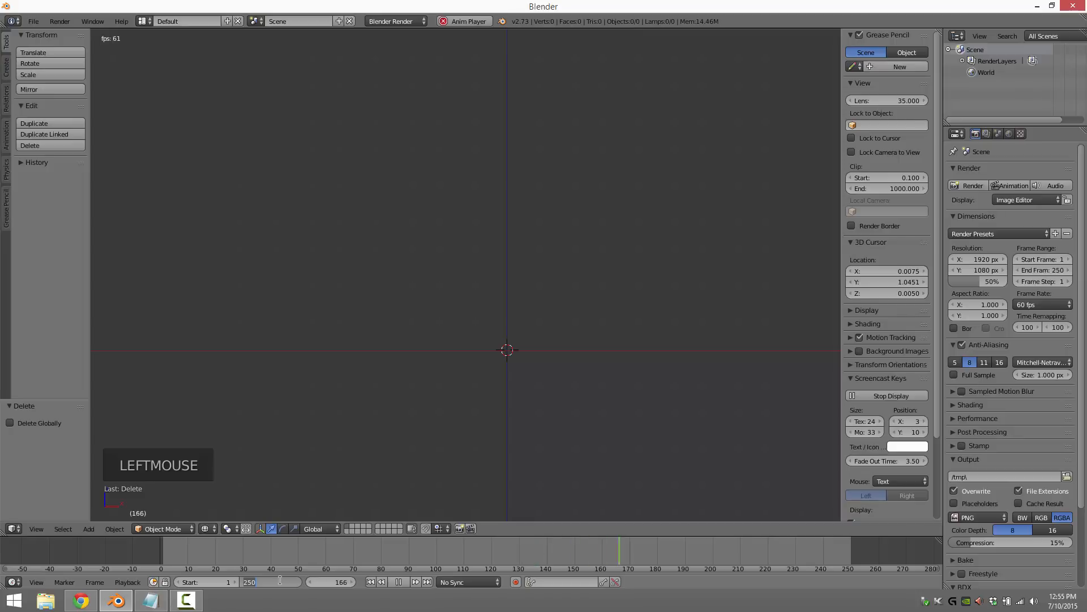
pyautogui.write('100')
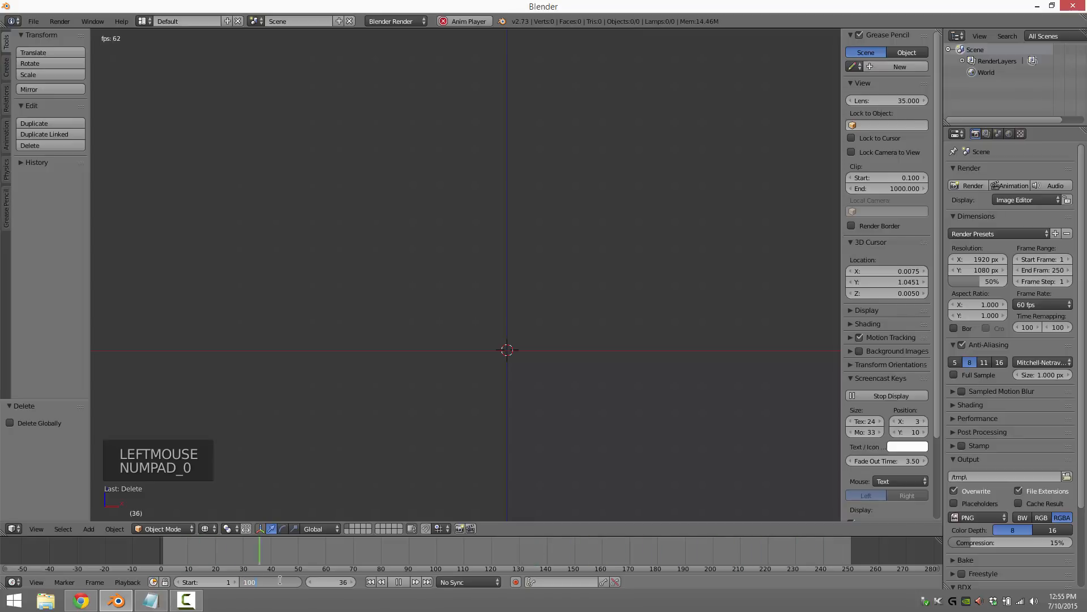
pyautogui.press('Return')
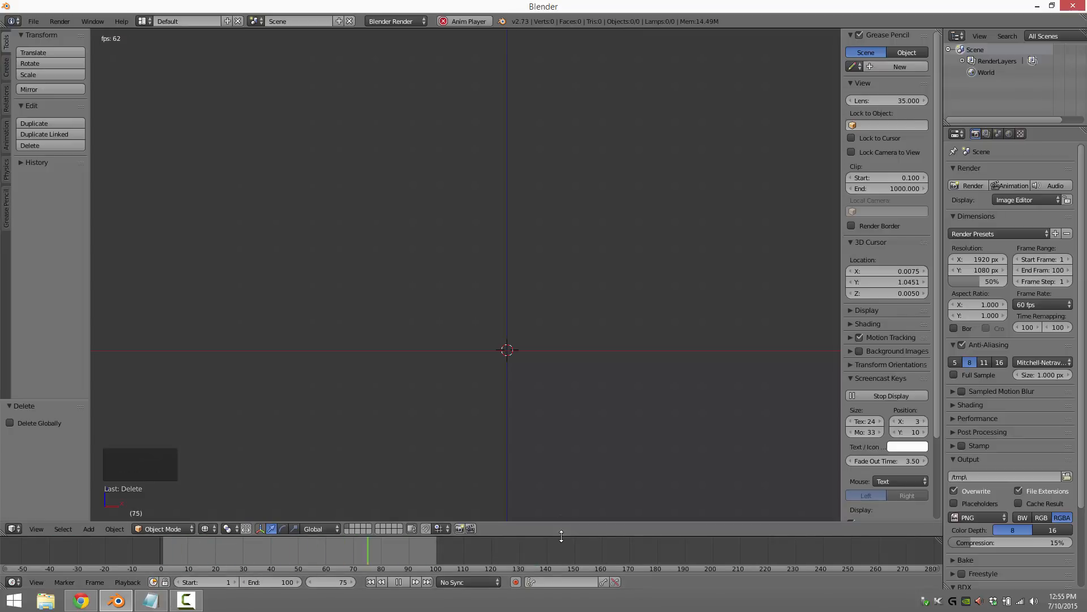
# - Enlarge the timeline area and fit its view to the frame range 1 to 100
pyautogui.moveTo(564, 535); pyautogui.dragTo(561, 463)
pyautogui.scroll(6, 518, 536)
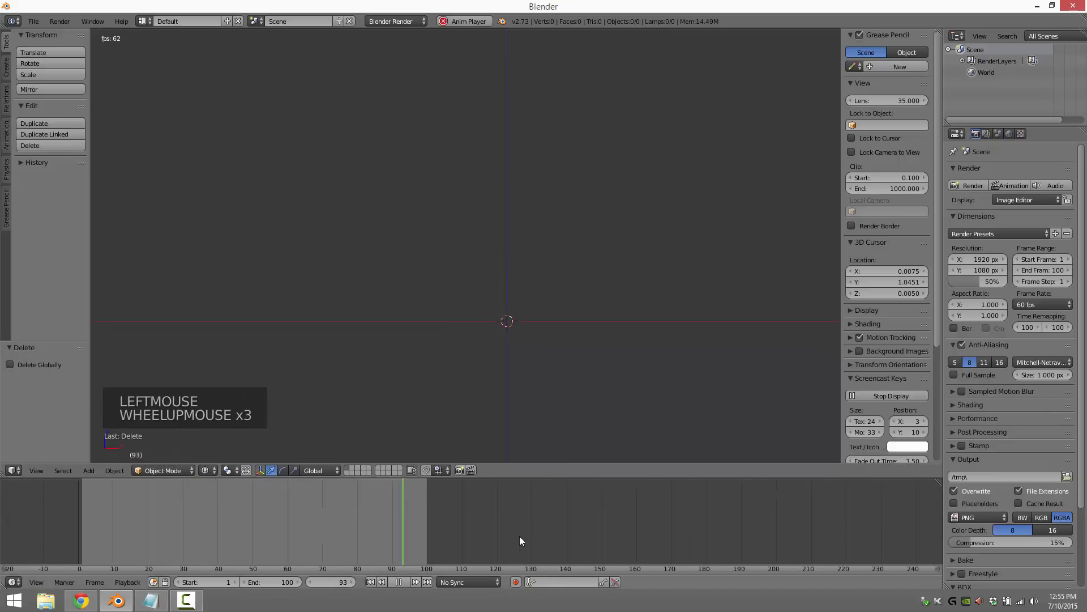
pyautogui.scroll(4, 518, 535)
pyautogui.scroll(-8, 518, 535)
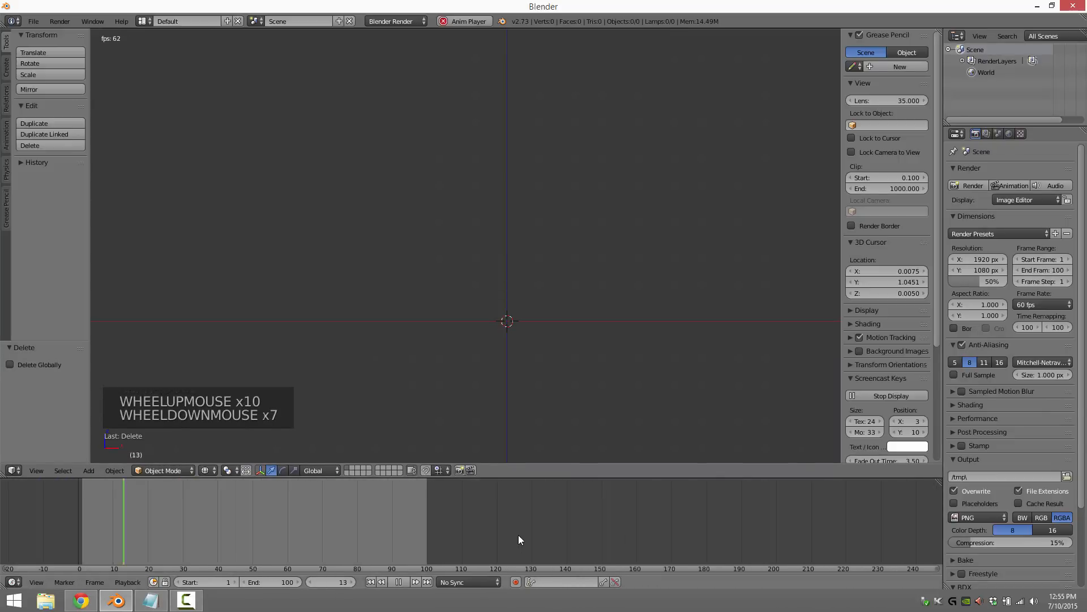
pyautogui.moveTo(434, 522); pyautogui.dragTo(661, 511, button='middle')
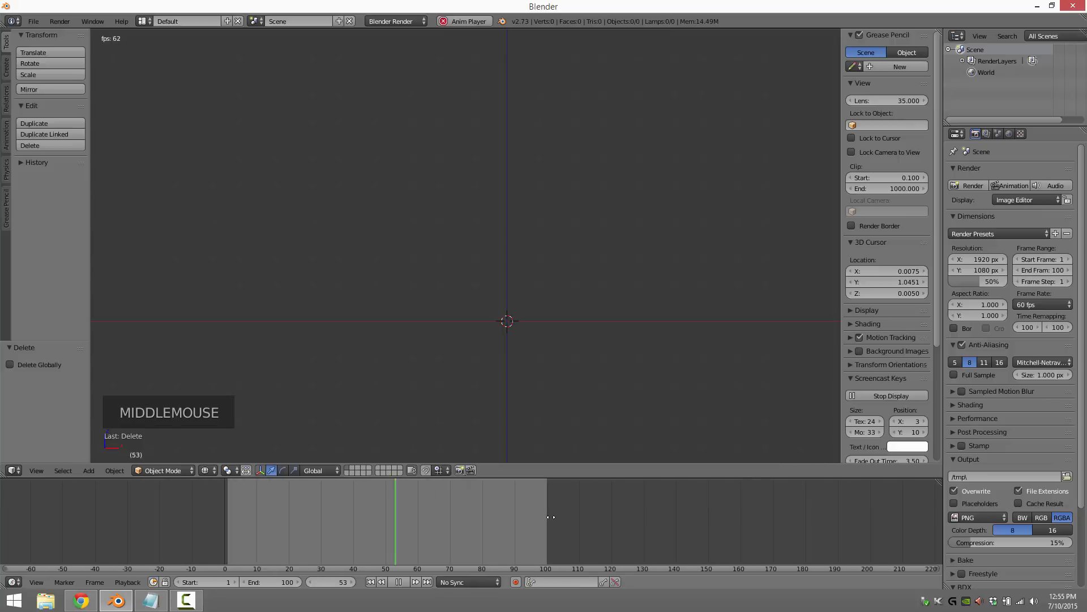
pyautogui.scroll(1, 459, 530)
pyautogui.scroll(9, 459, 530)
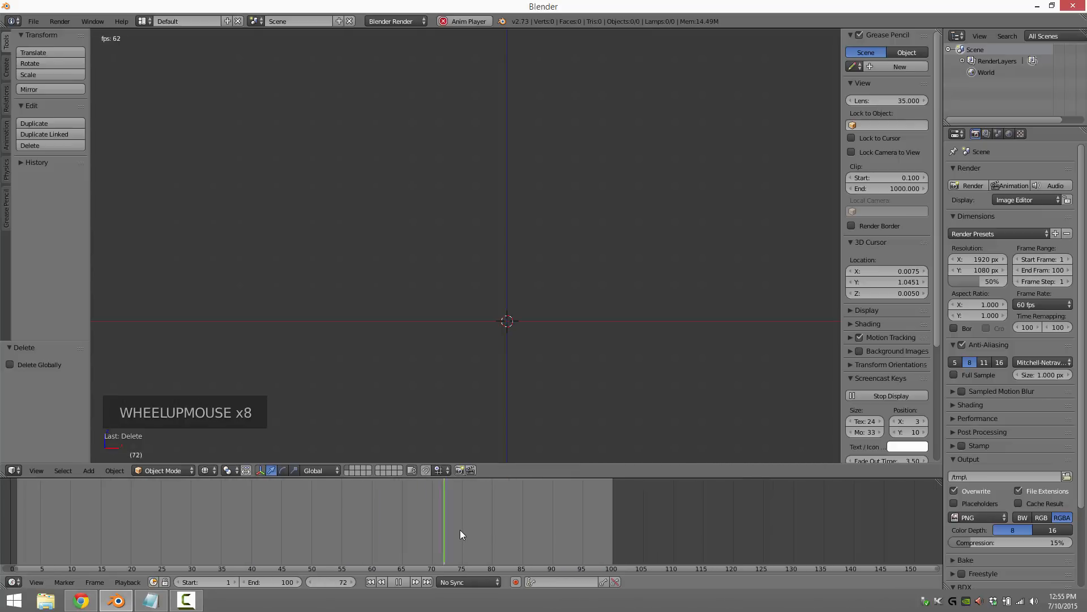
pyautogui.scroll(1, 460, 535)
pyautogui.moveTo(460, 535); pyautogui.dragTo(196, 554, button='middle')
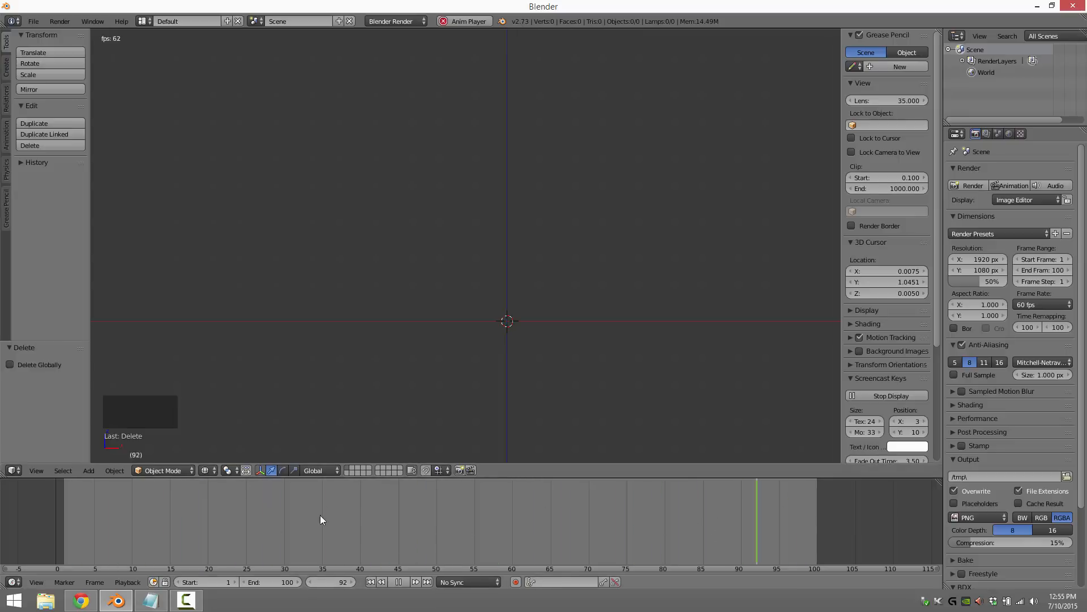
# - Stop playback and try the jumps to previous keyframe, first frame and last frame, returning to frame 1
pyautogui.click(398, 584)
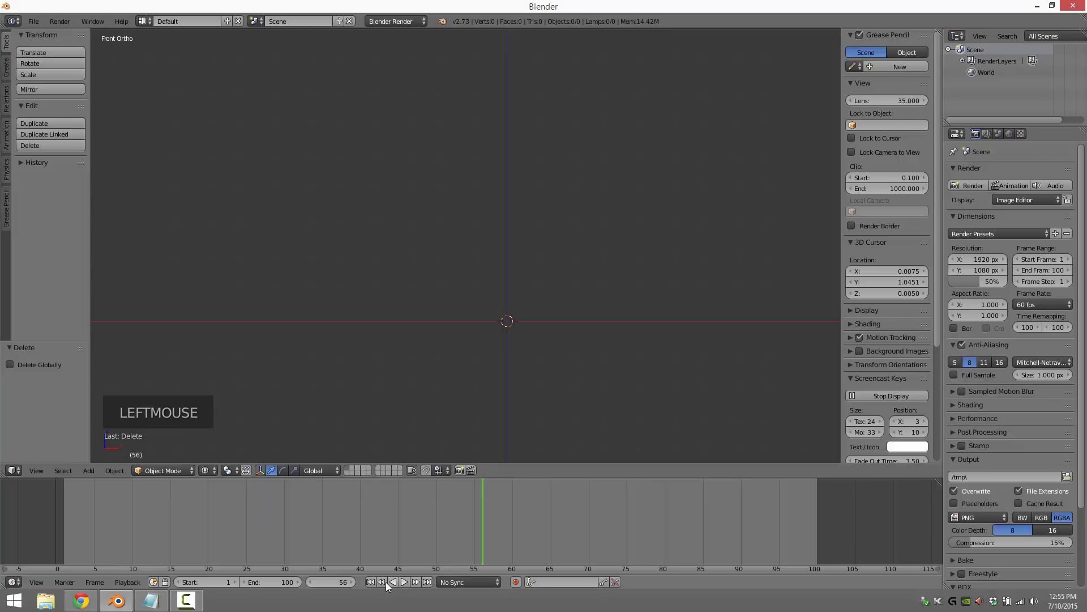
pyautogui.click(382, 582)
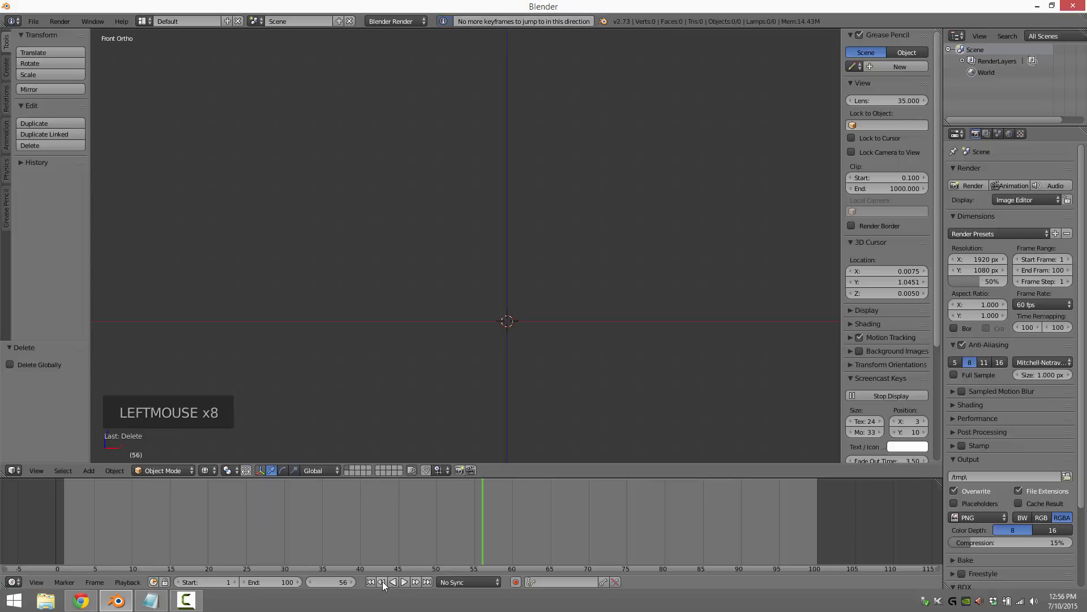
pyautogui.click(382, 581)
pyautogui.click(382, 581)
pyautogui.click(382, 581)
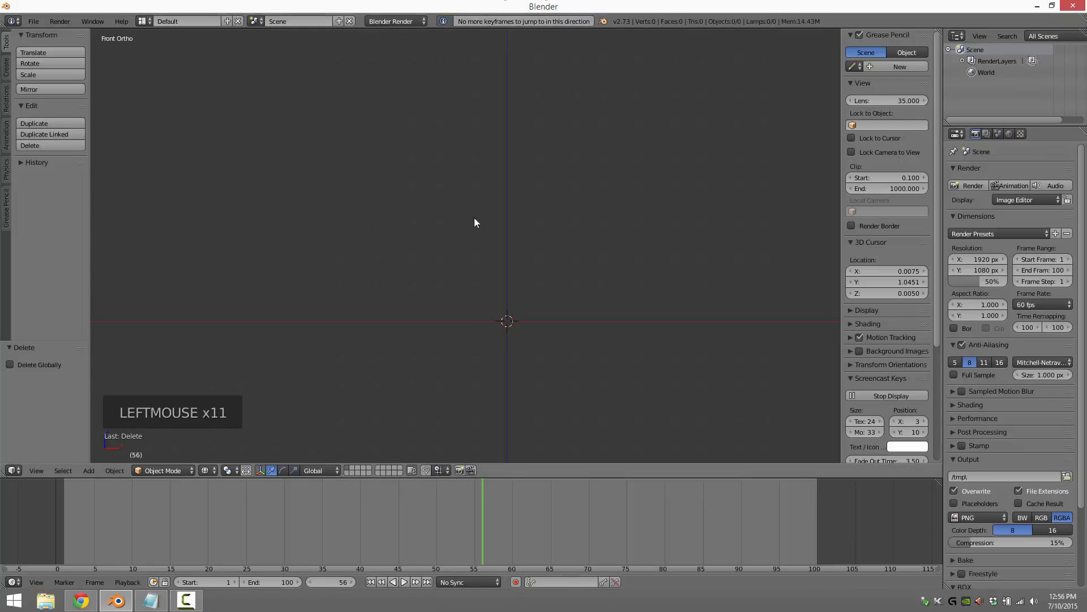
pyautogui.click(370, 581)
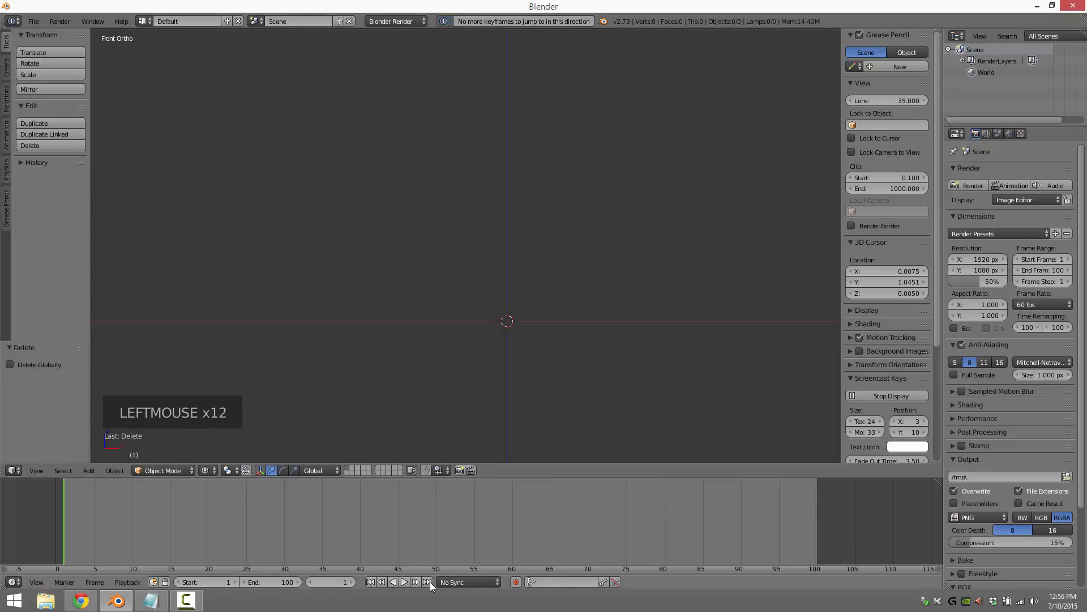
pyautogui.click(428, 582)
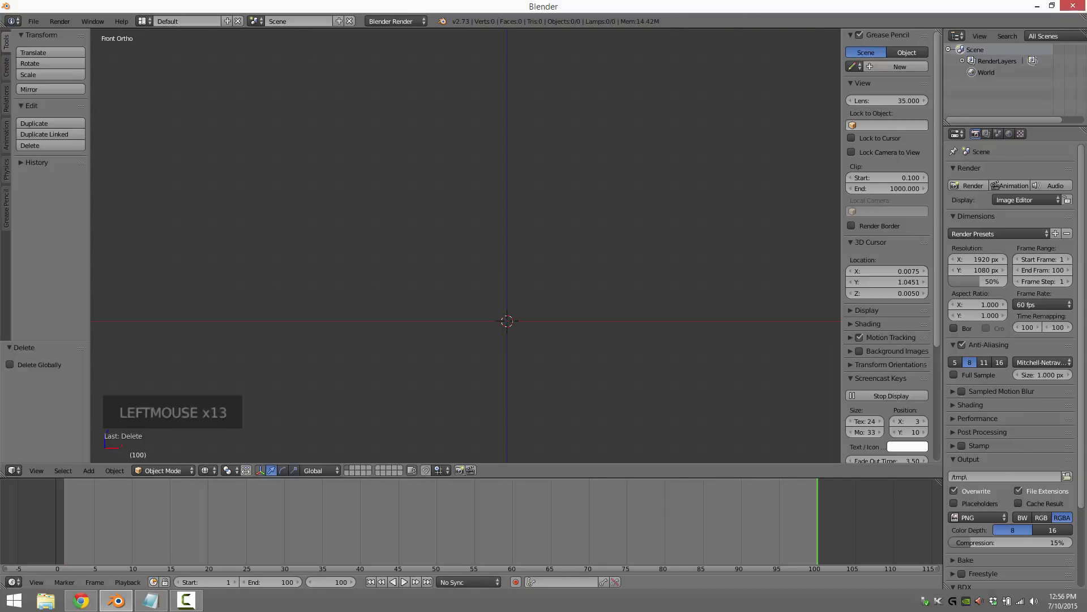
pyautogui.click(63, 532)
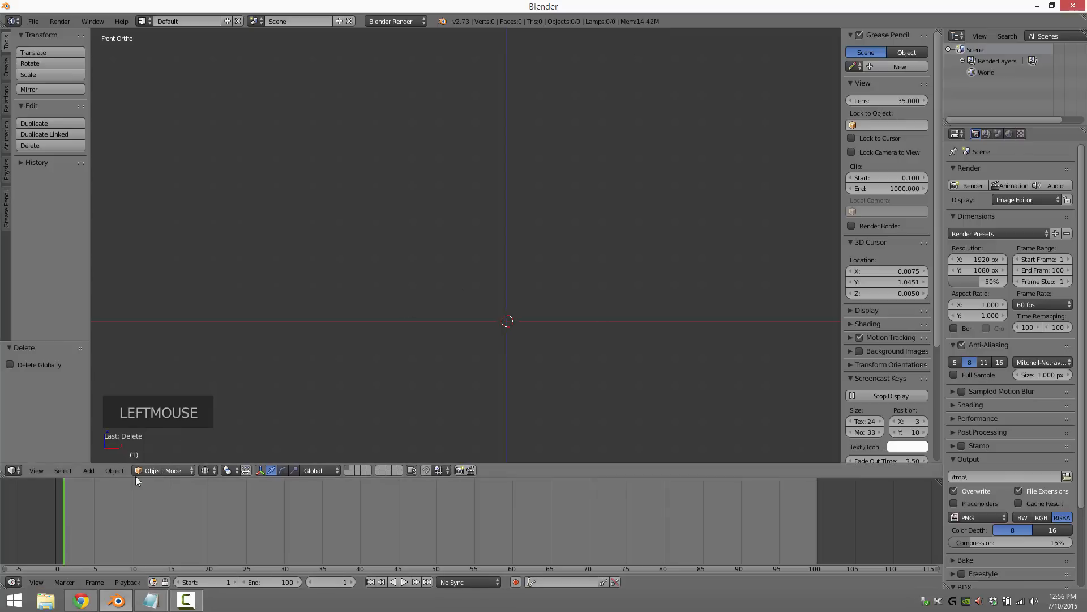
# - Add a monkey mesh at the 3D cursor and raise it about 1.33 units along the Z axis
pyautogui.click(115, 470)
pyautogui.moveTo(78, 469)
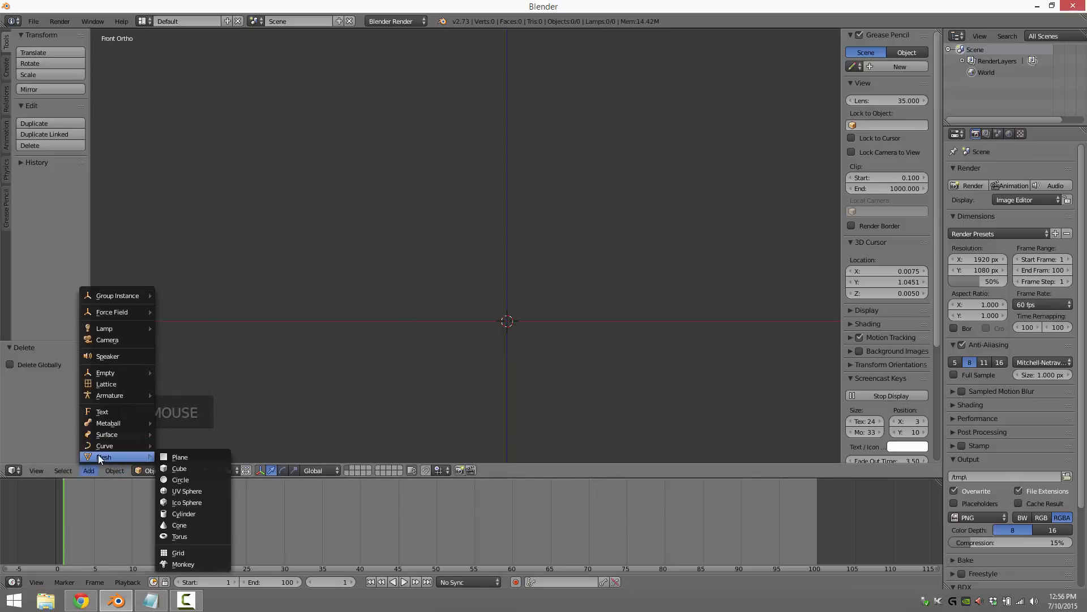
pyautogui.click(186, 563)
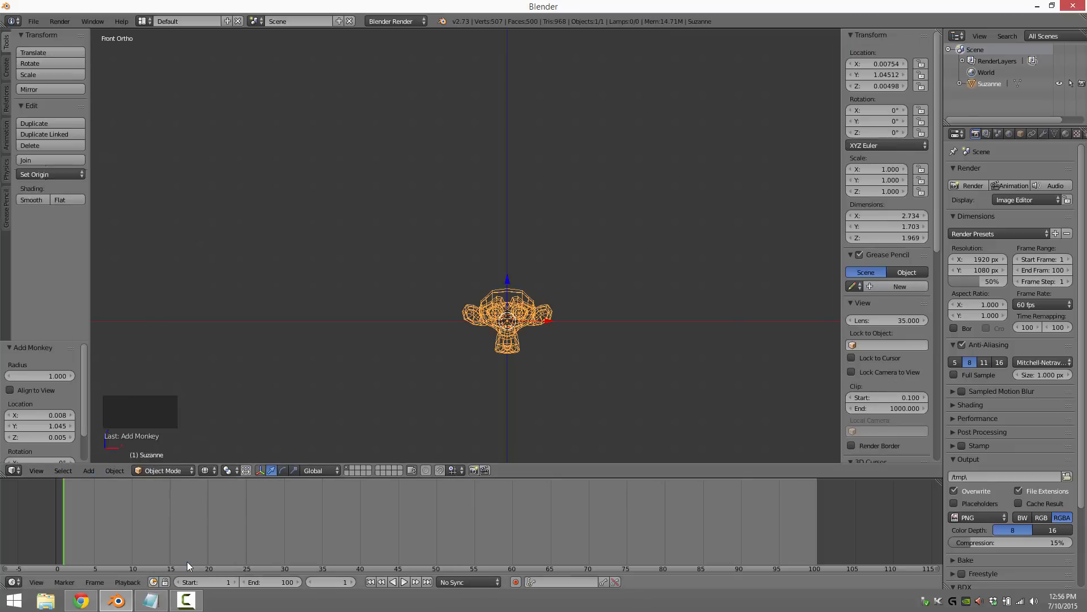
pyautogui.moveTo(507, 280); pyautogui.dragTo(505, 233)
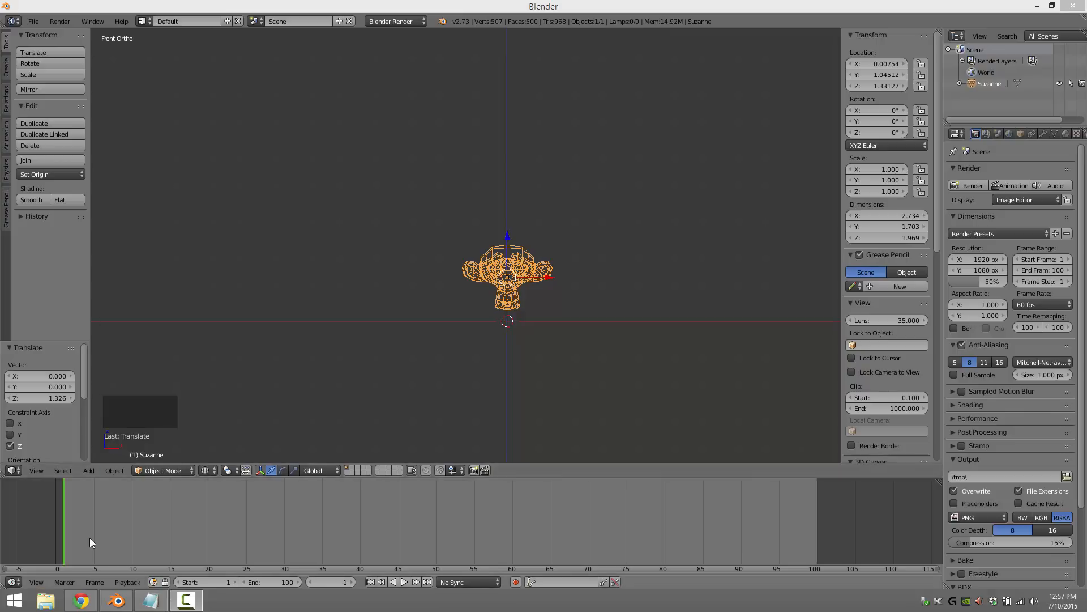
# - Insert a Scaling keyframe for the monkey at frame 1
pyautogui.click(246, 535)
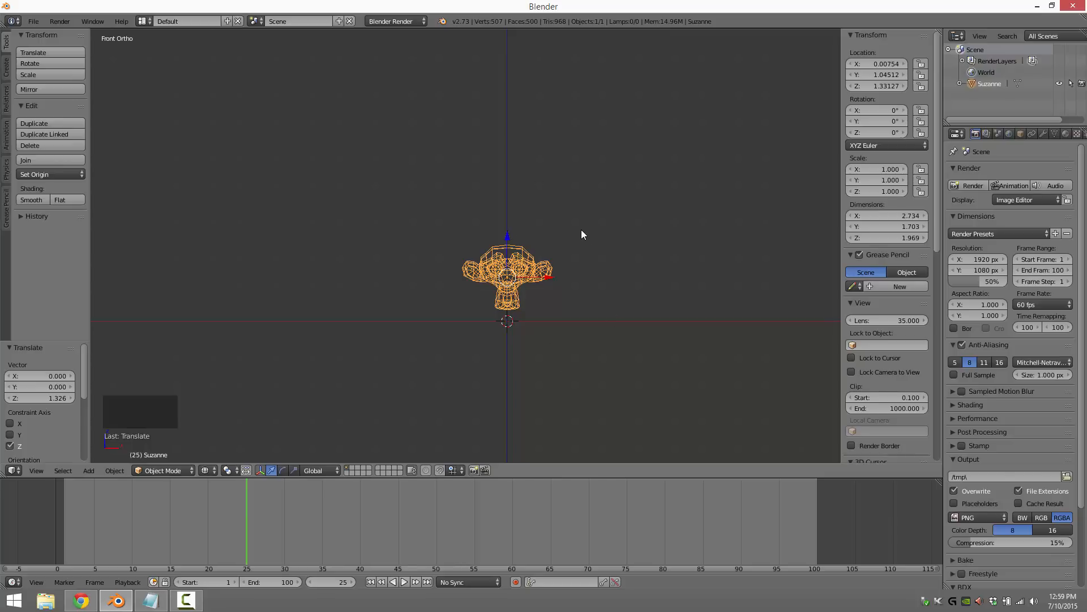
pyautogui.click(63, 529)
pyautogui.press('i')
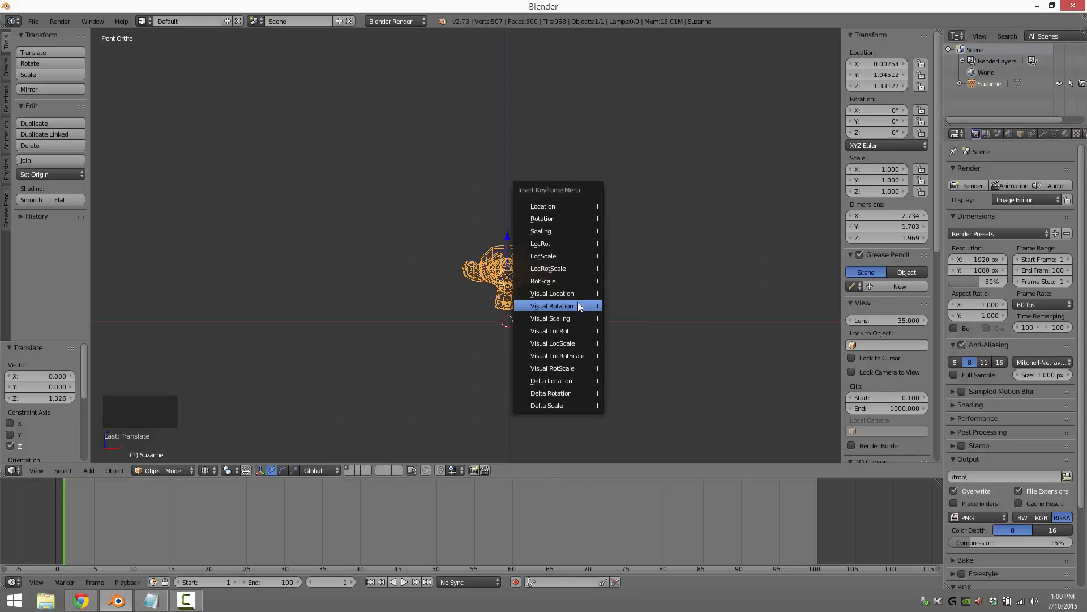
pyautogui.click(551, 380)
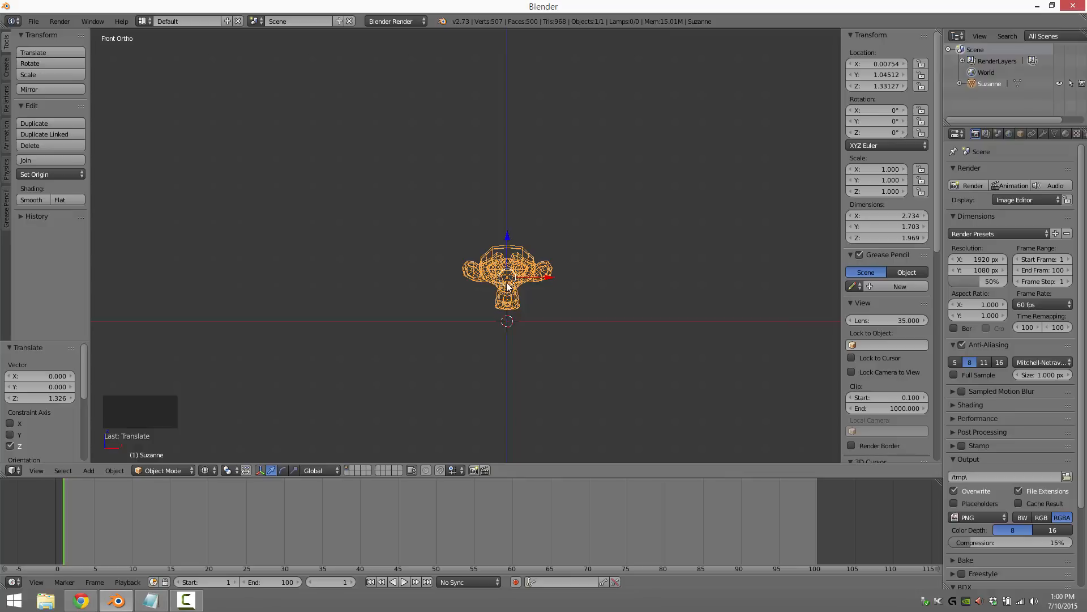
pyautogui.press('i')
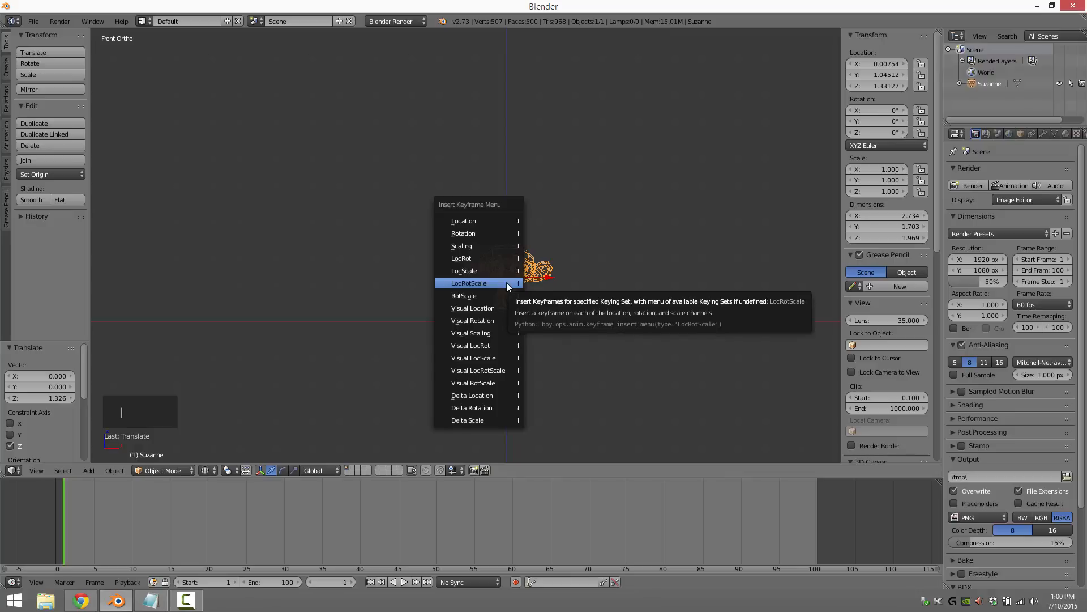
pyautogui.click(481, 245)
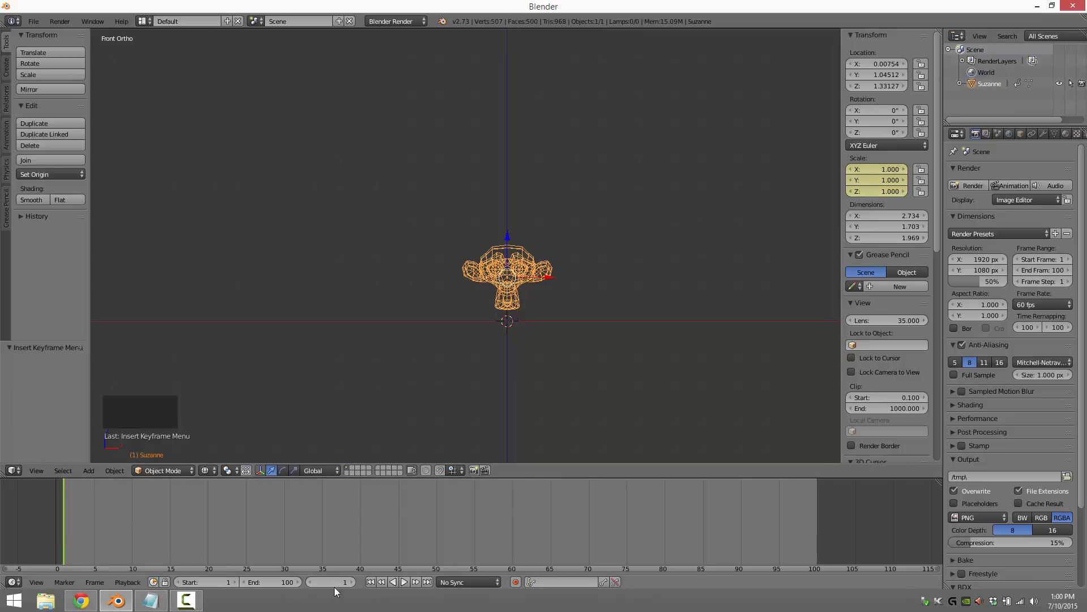
# - Play the timeline in reverse briefly, stop it, and set the current frame back to 1
pyautogui.click(352, 582)
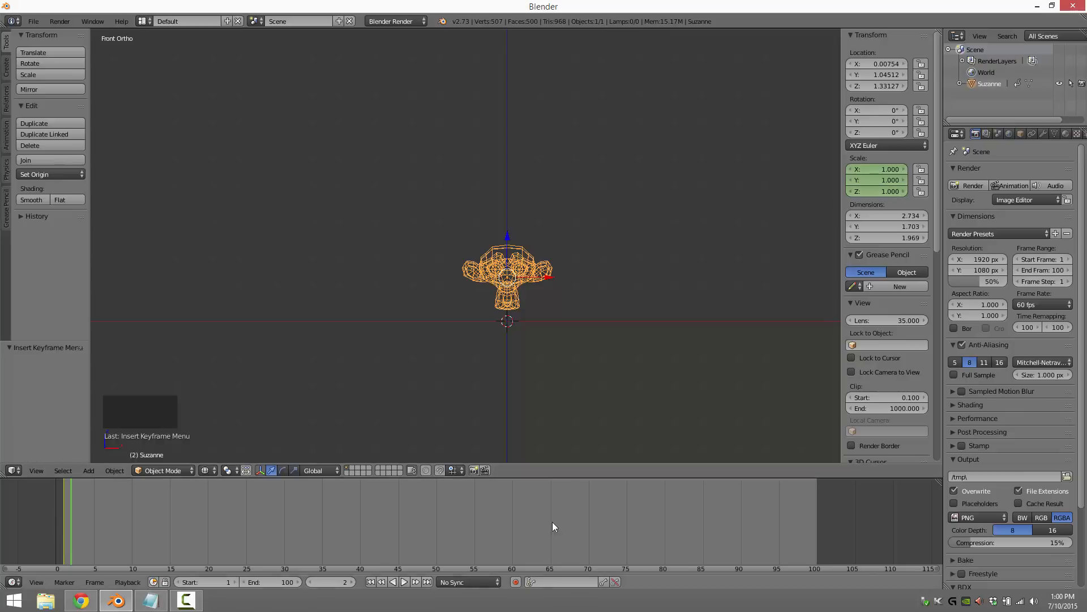
pyautogui.click(393, 580)
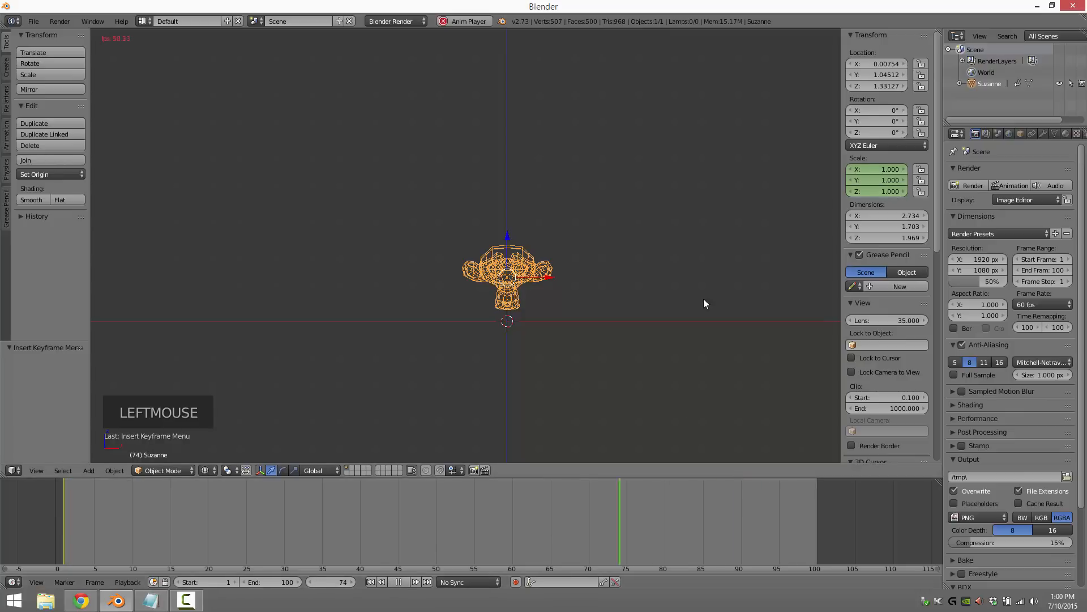
pyautogui.click(398, 582)
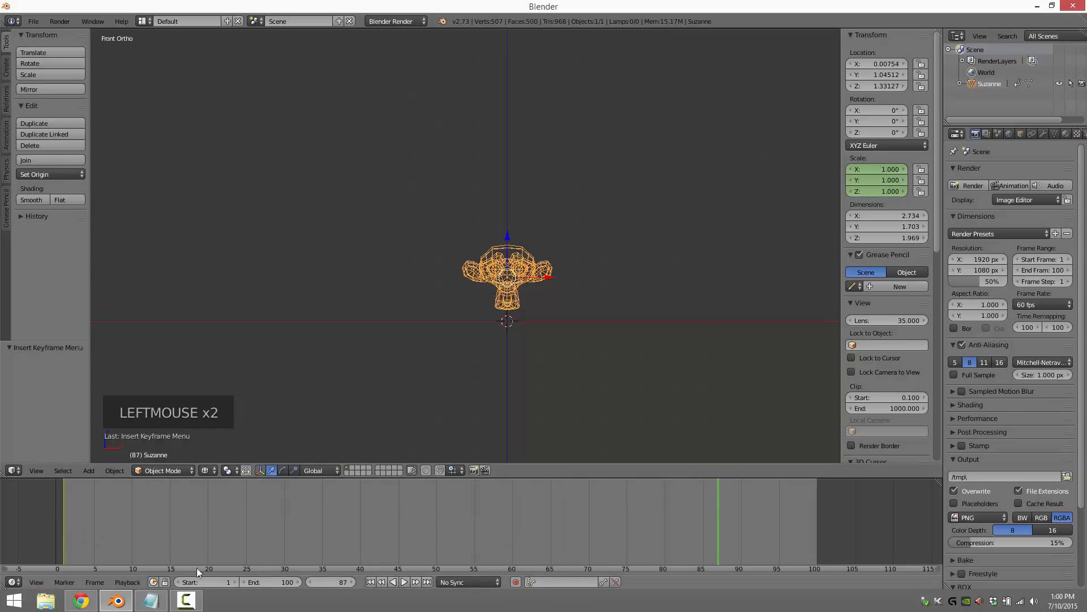
pyautogui.click(330, 583)
pyautogui.write('1')
pyautogui.press('Return')
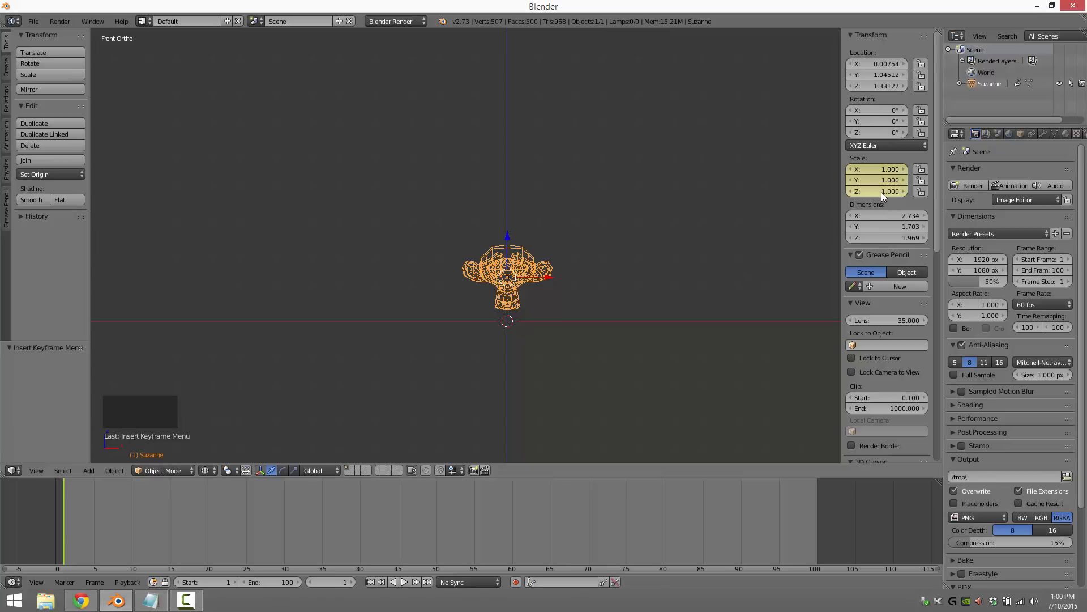
# - Switch between frames 1 and 2 to compare how the monkey's scale values are marked on and off the keyframe
pyautogui.click(64, 553)
pyautogui.click(73, 555)
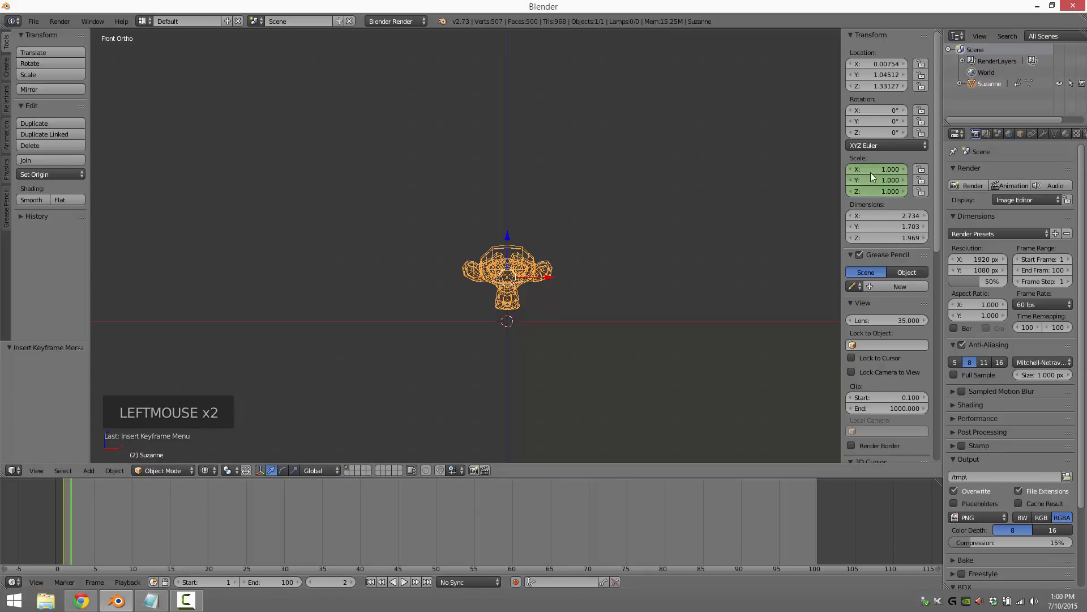
pyautogui.click(63, 548)
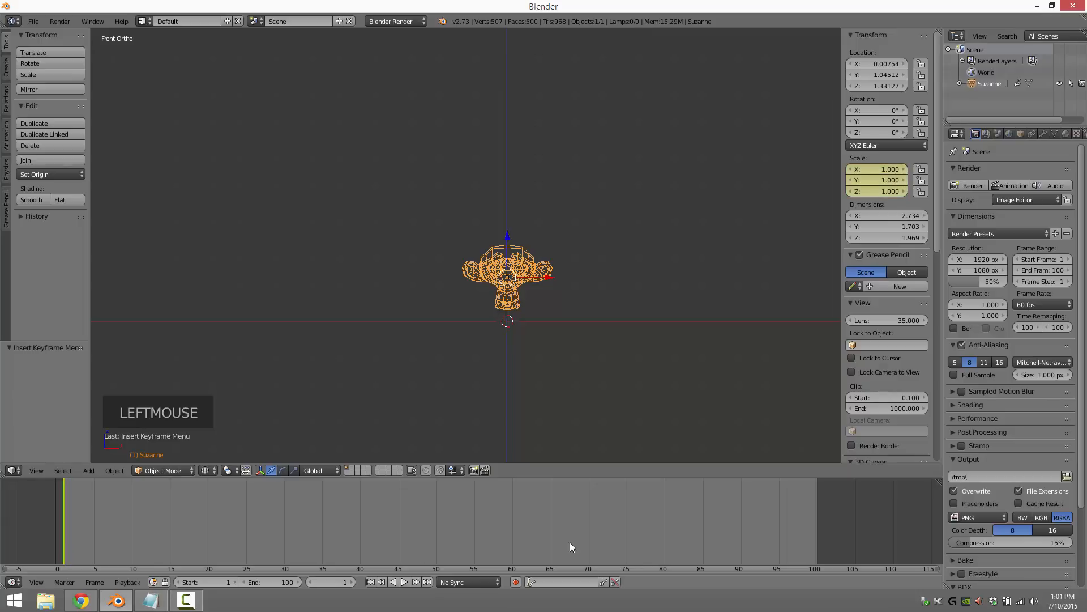
# - At frame 100, scale the monkey up to about 5.18 and insert a Scaling keyframe
pyautogui.click(817, 514)
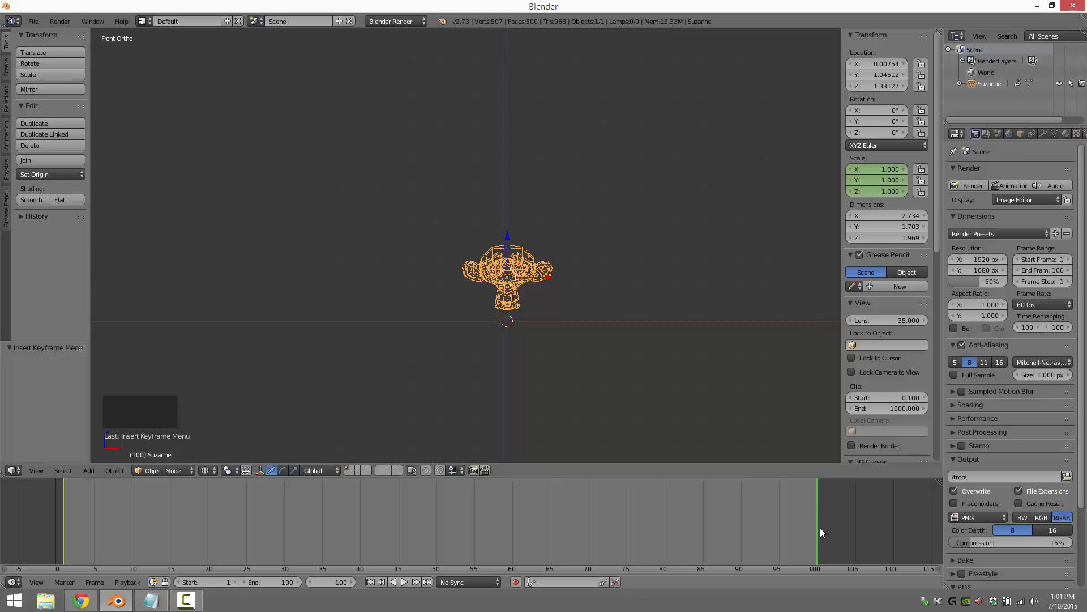
pyautogui.rightClick(513, 262)
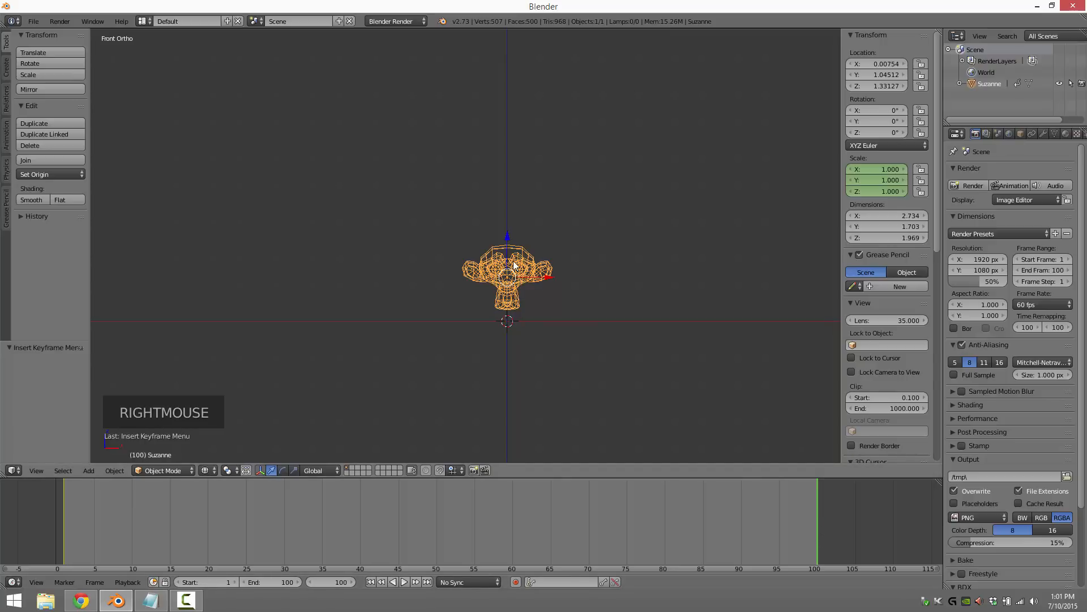
pyautogui.press('s')
pyautogui.press('s')
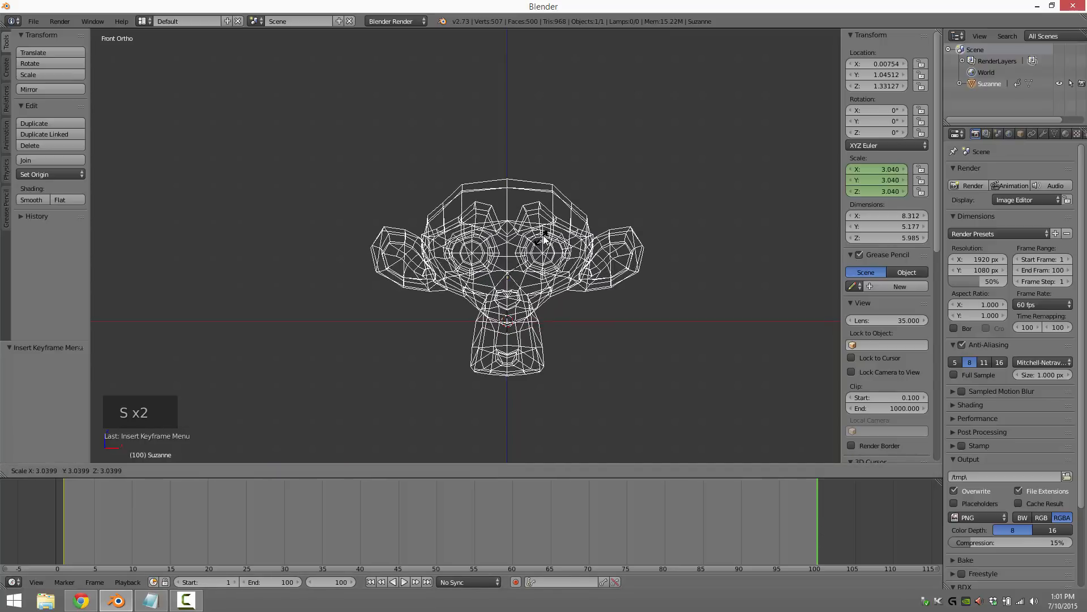
pyautogui.click(566, 214)
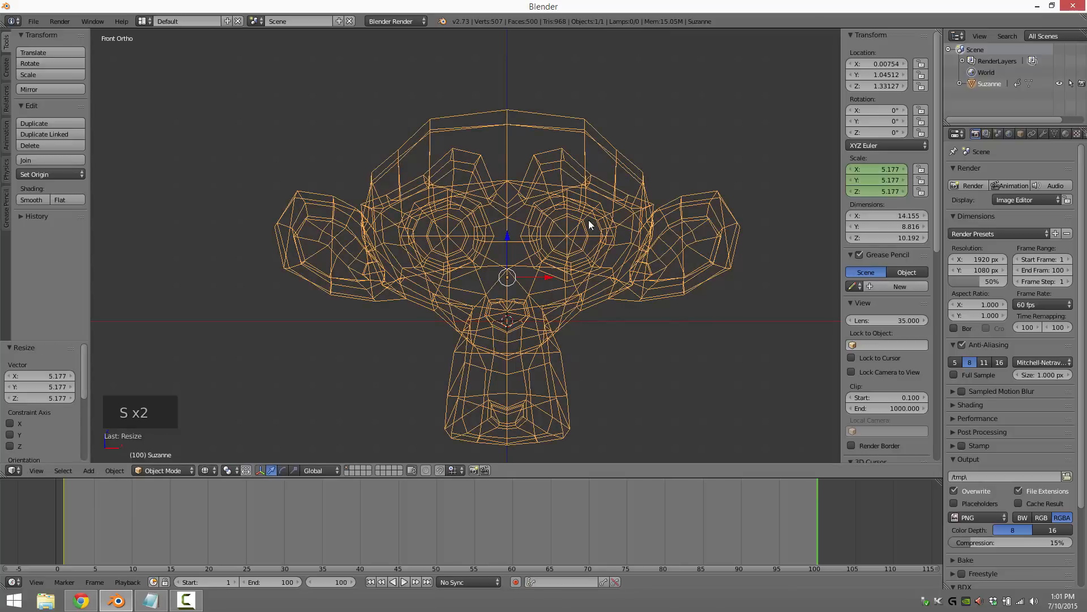
pyautogui.press('i')
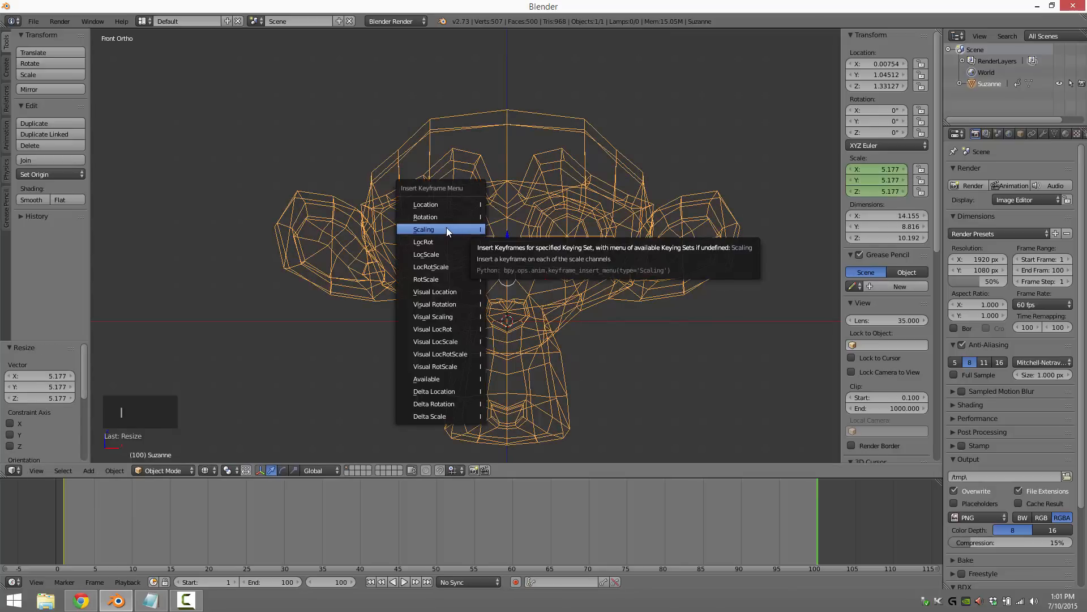
pyautogui.click(447, 229)
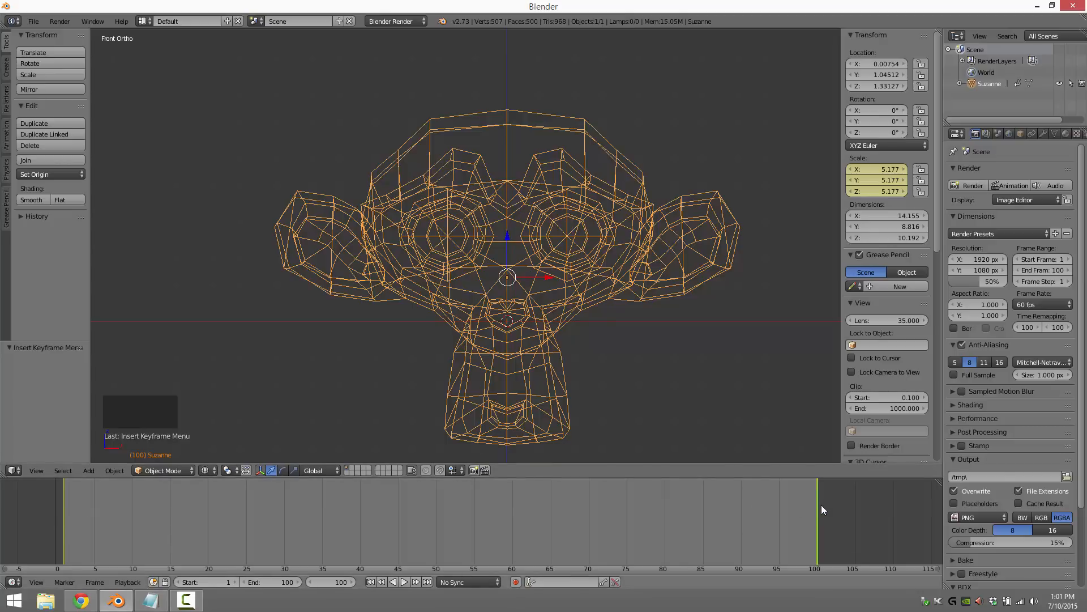
# - Play the animation from the first frame to review the monkey's scaling, and stop it
pyautogui.click(375, 579)
pyautogui.click(407, 580)
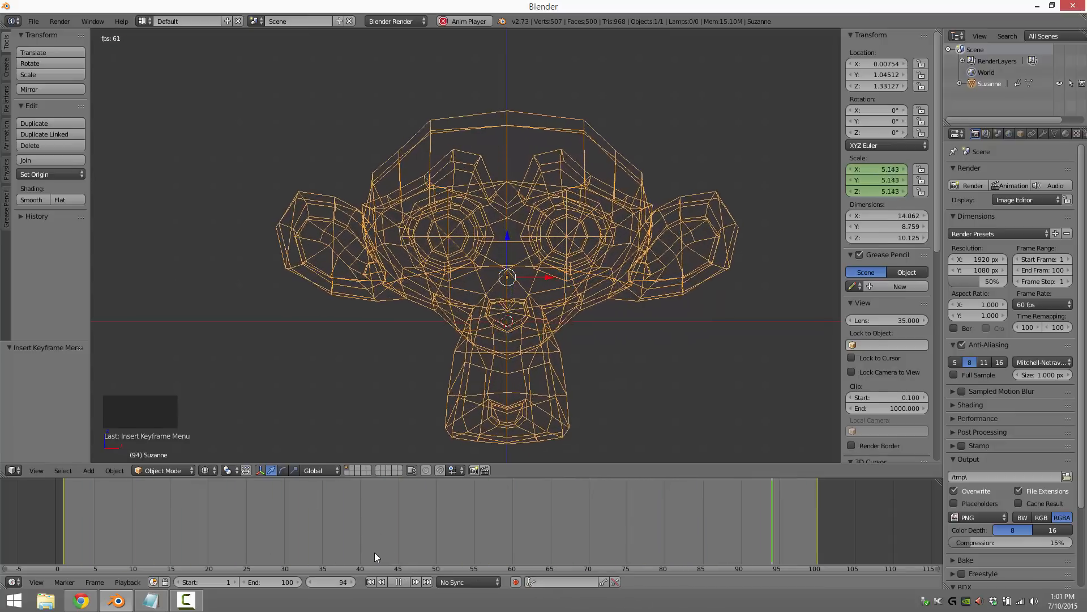
pyautogui.click(398, 582)
# - At frame 50, rotate the monkey 90° about the global Z axis and insert a Rotation keyframe
pyautogui.click(440, 544)
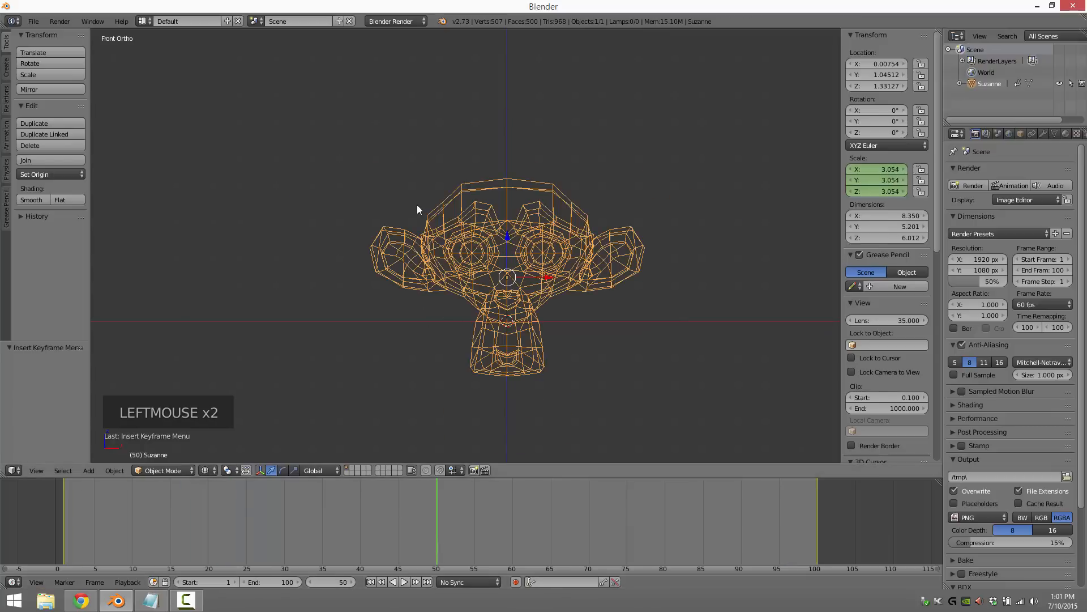
pyautogui.press('r')
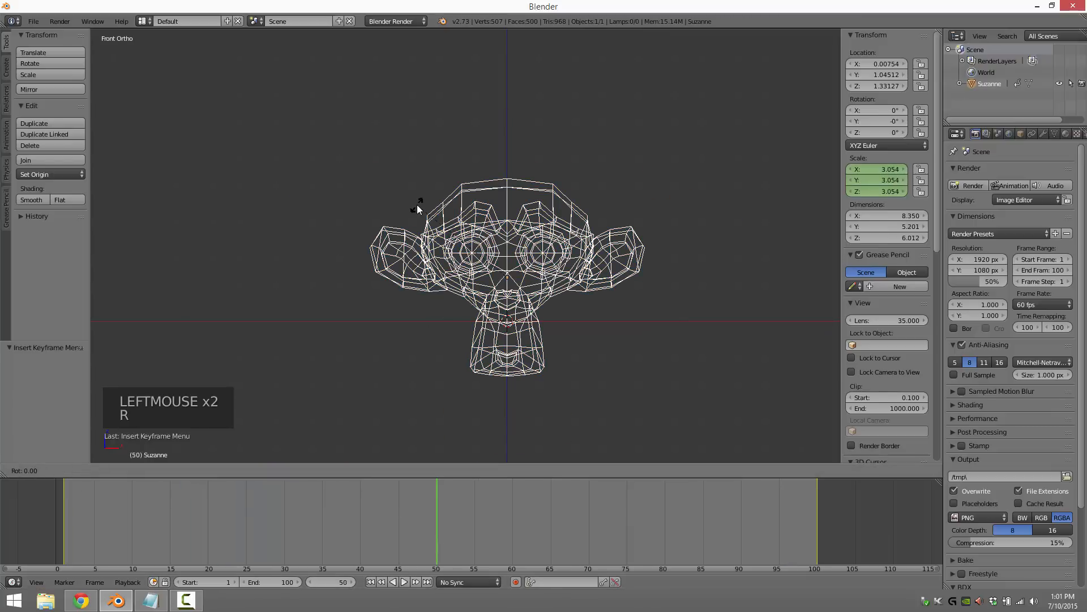
pyautogui.press('z')
pyautogui.press('9')
pyautogui.press('0')
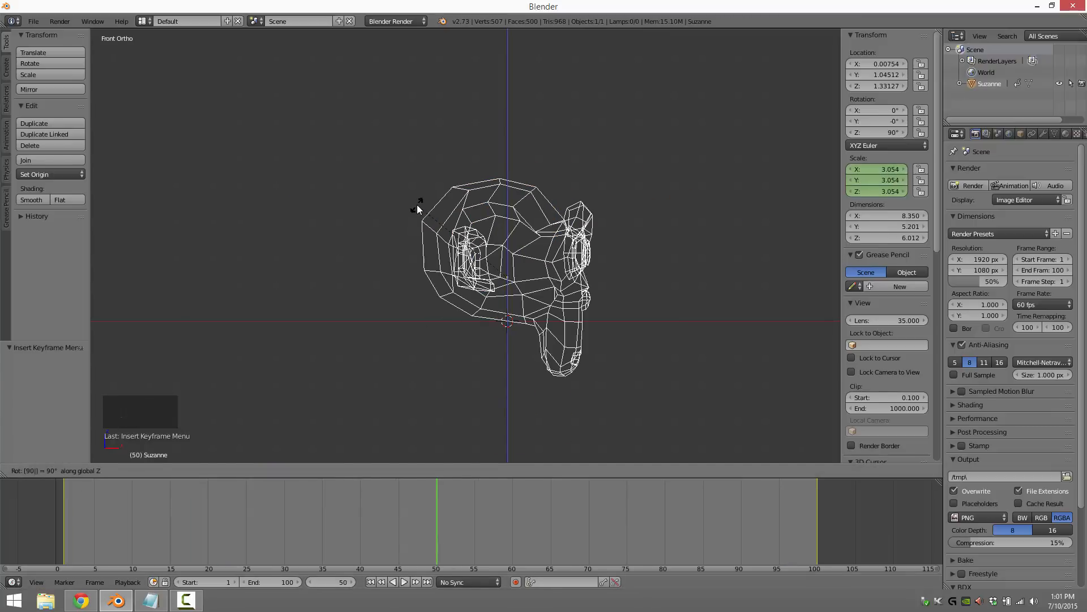
pyautogui.press('Return')
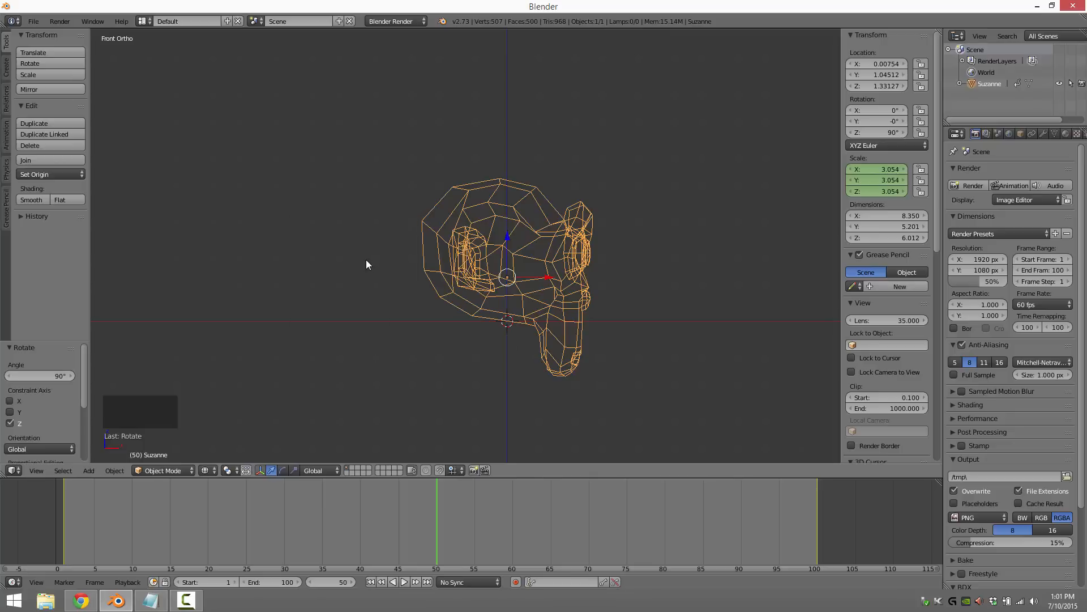
pyautogui.press('i')
pyautogui.click(356, 248)
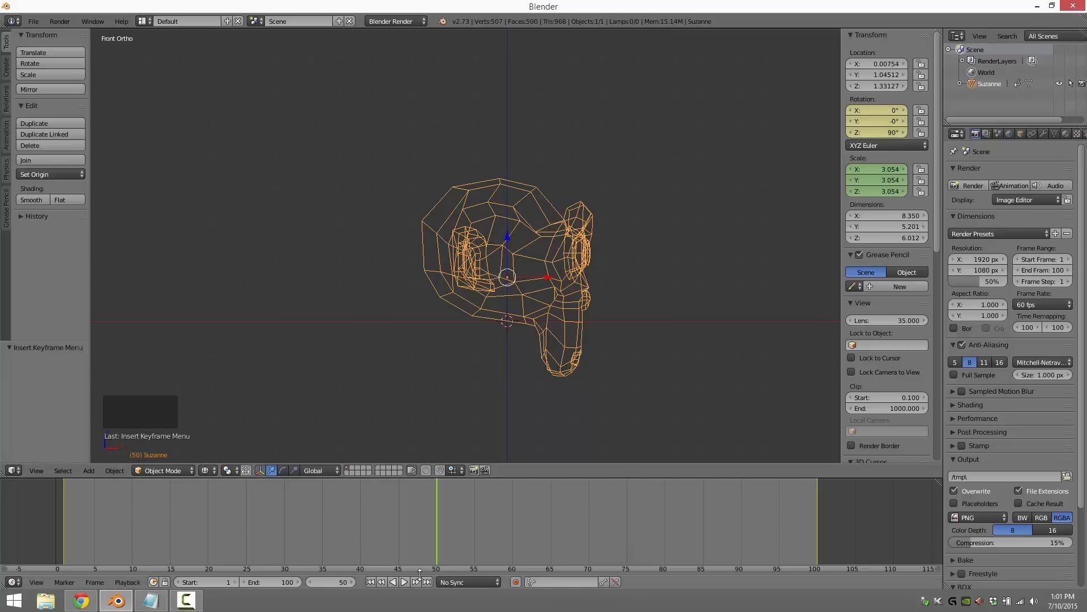
# - Play the animation from frame 1 to review the rotation, stop it, and return to frame 1
pyautogui.click(63, 546)
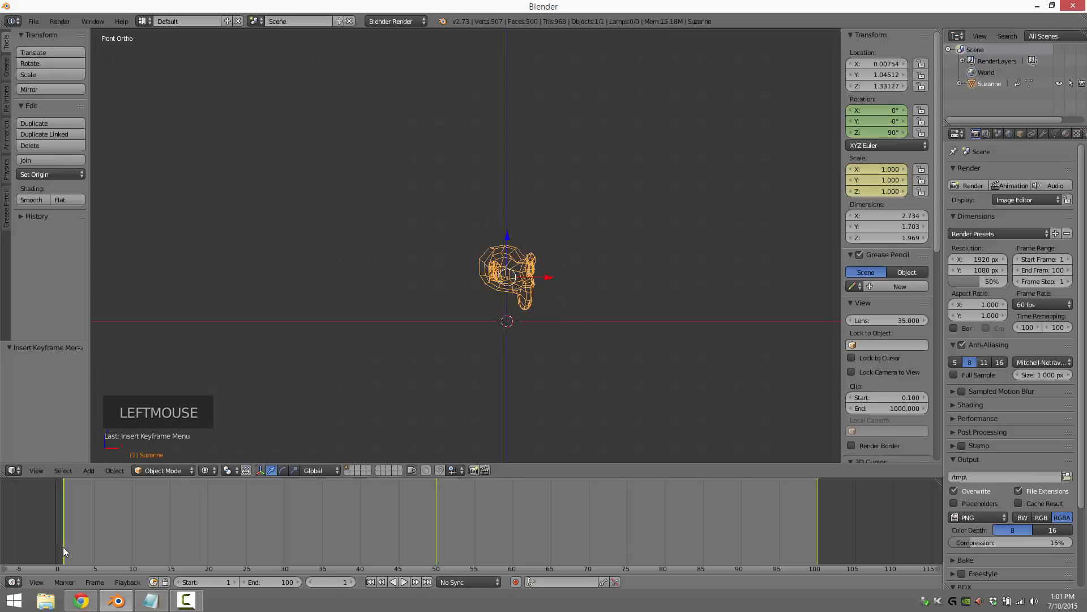
pyautogui.click(405, 582)
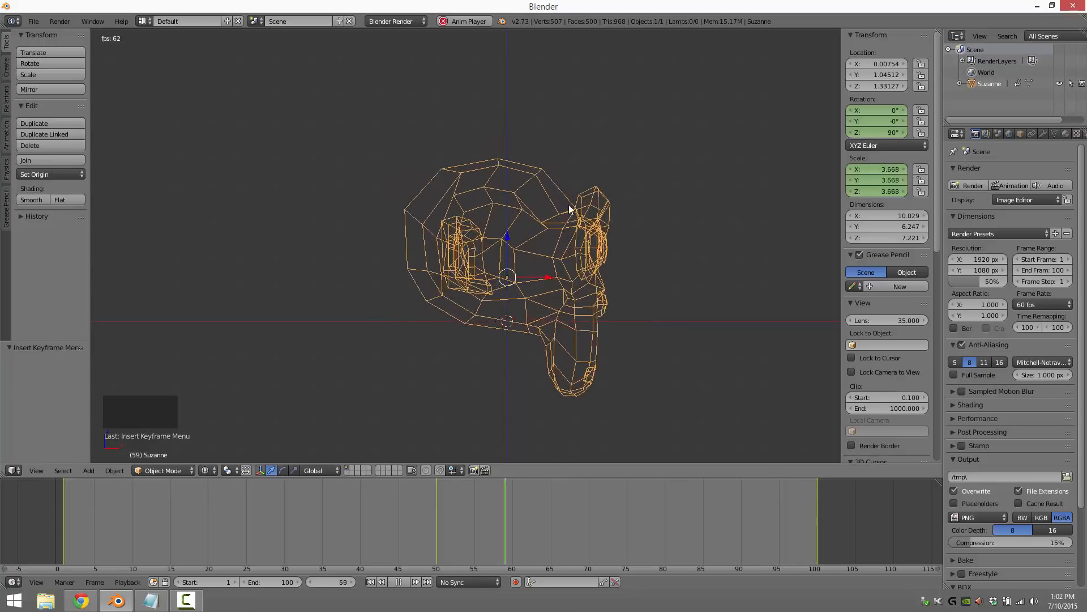
pyautogui.click(399, 582)
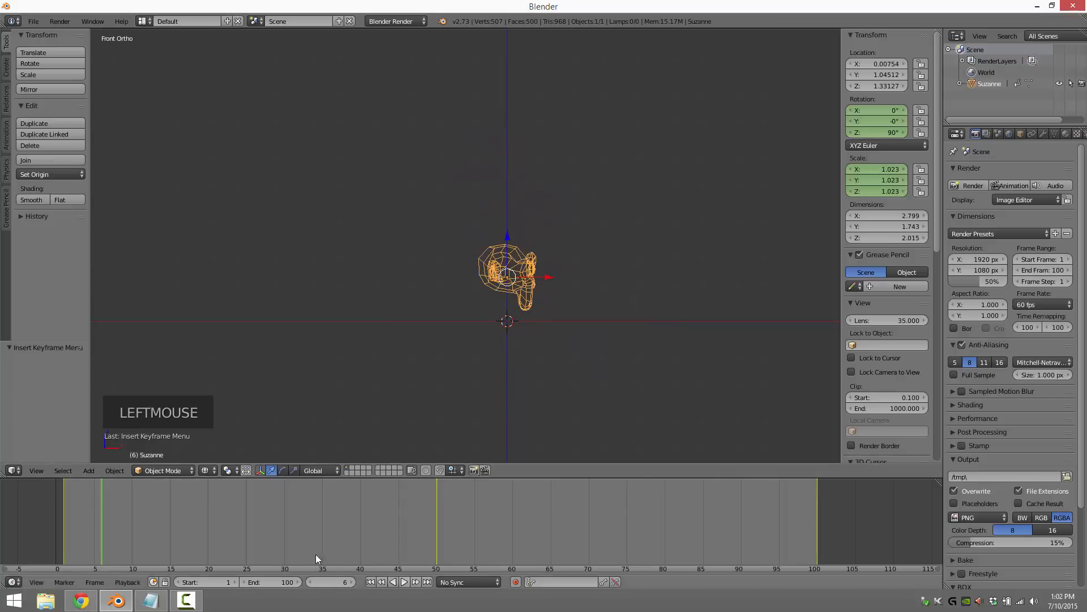
pyautogui.click(62, 546)
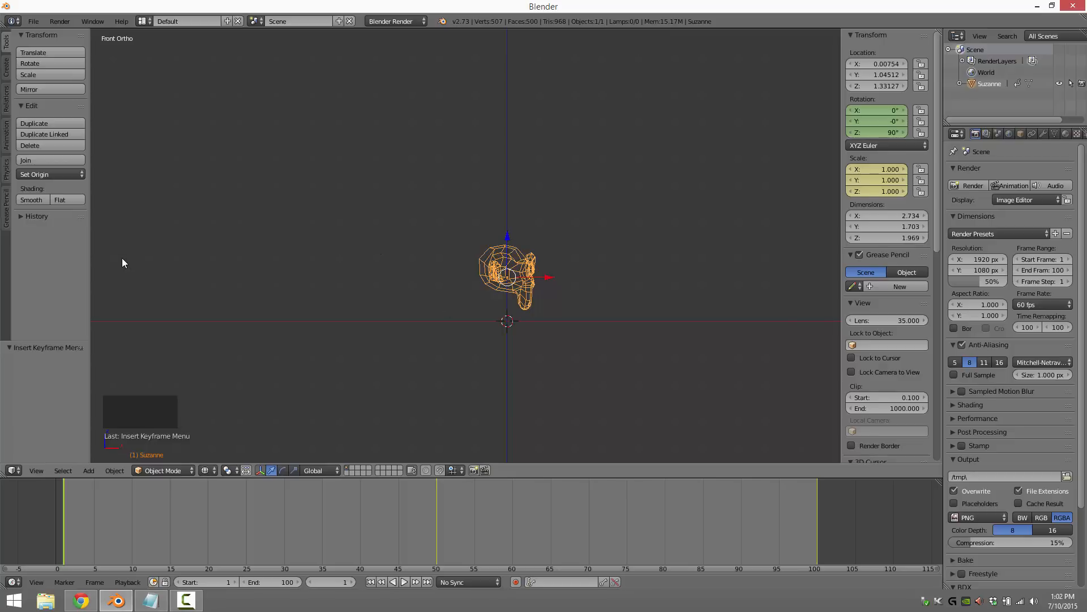
pyautogui.write('r-90')
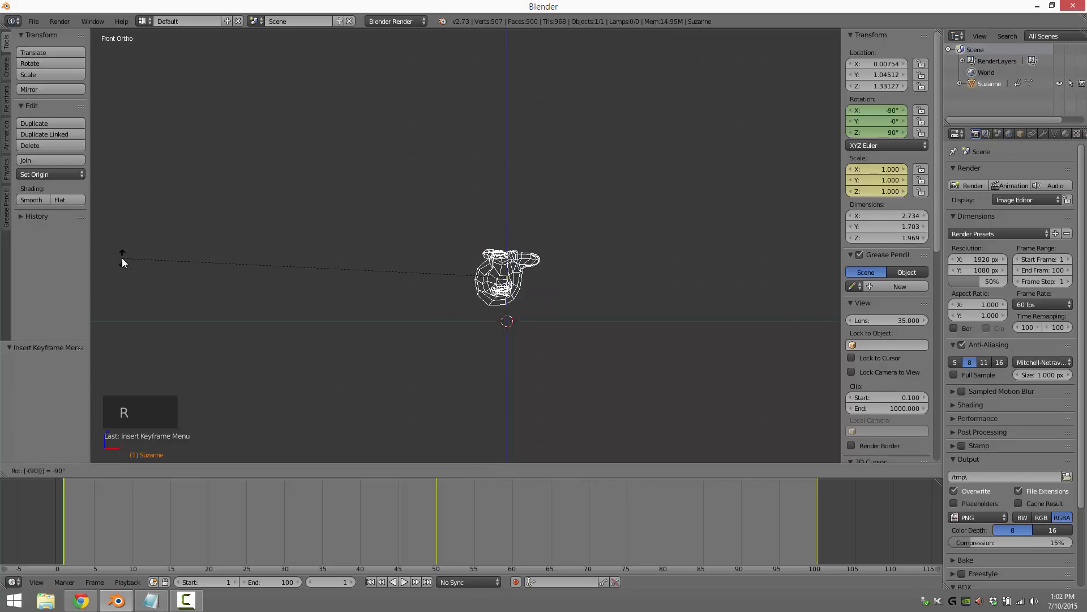
pyautogui.press('Return')
pyautogui.hotkey('ctrl', 'z')
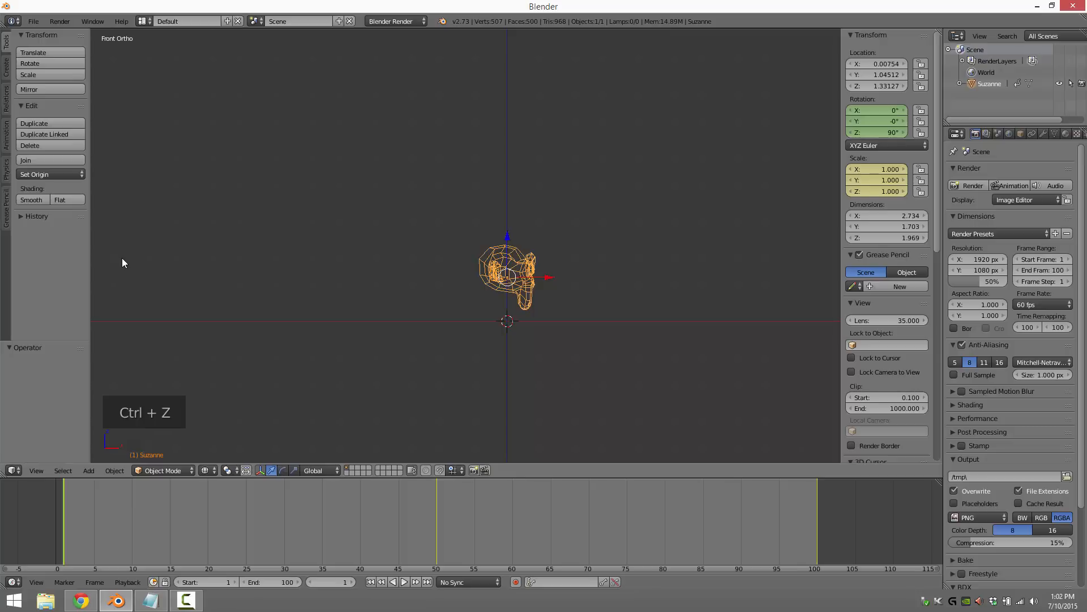
# - Rotate the monkey -90° about the global Z axis at frame 1 and insert a Rotation keyframe
pyautogui.write('r-90')
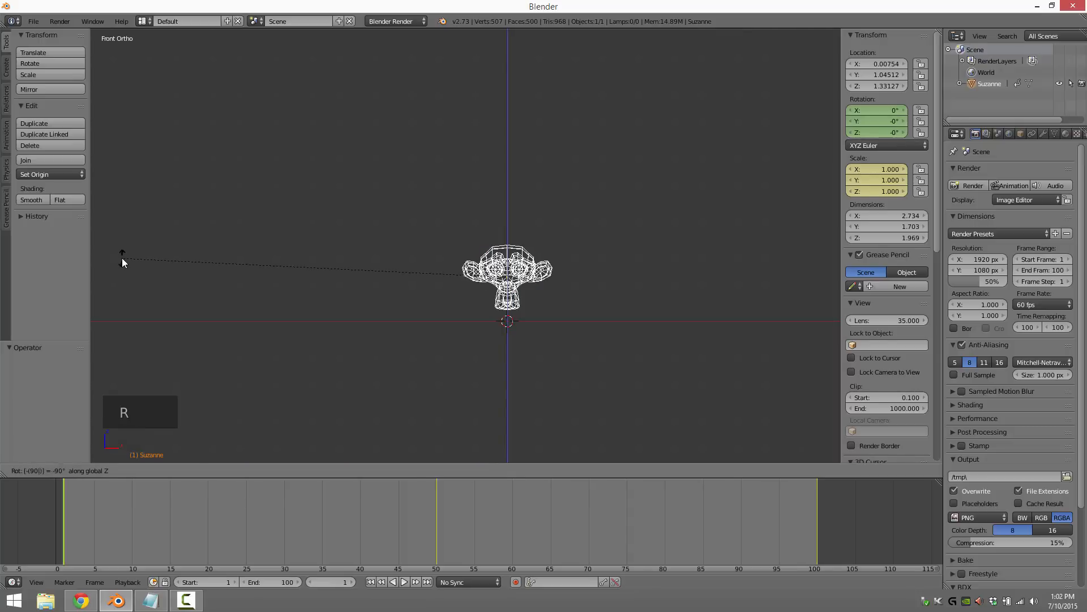
pyautogui.press('Return')
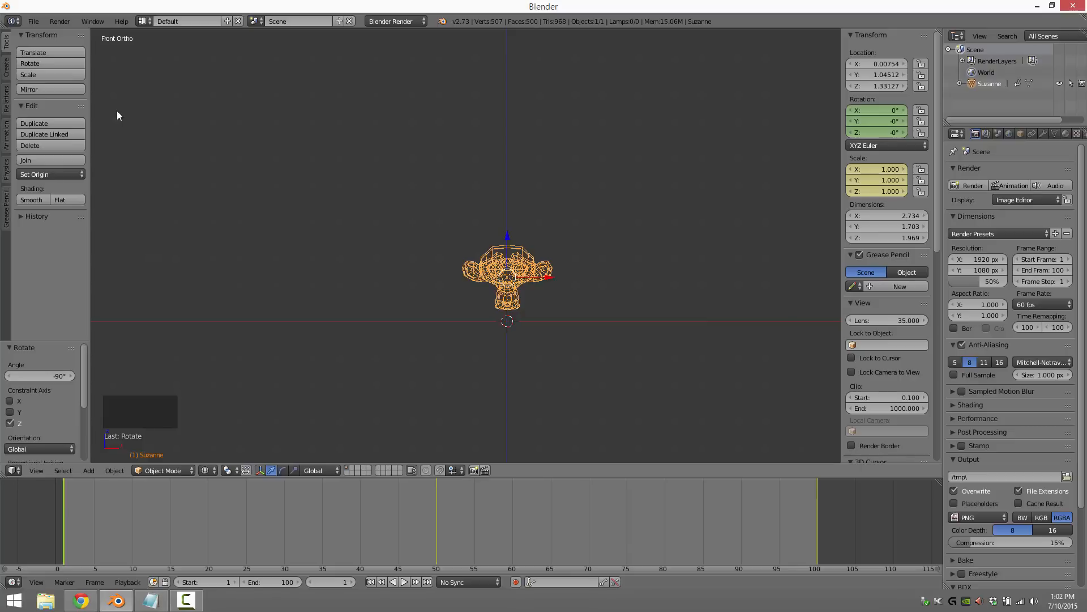
pyautogui.press('i')
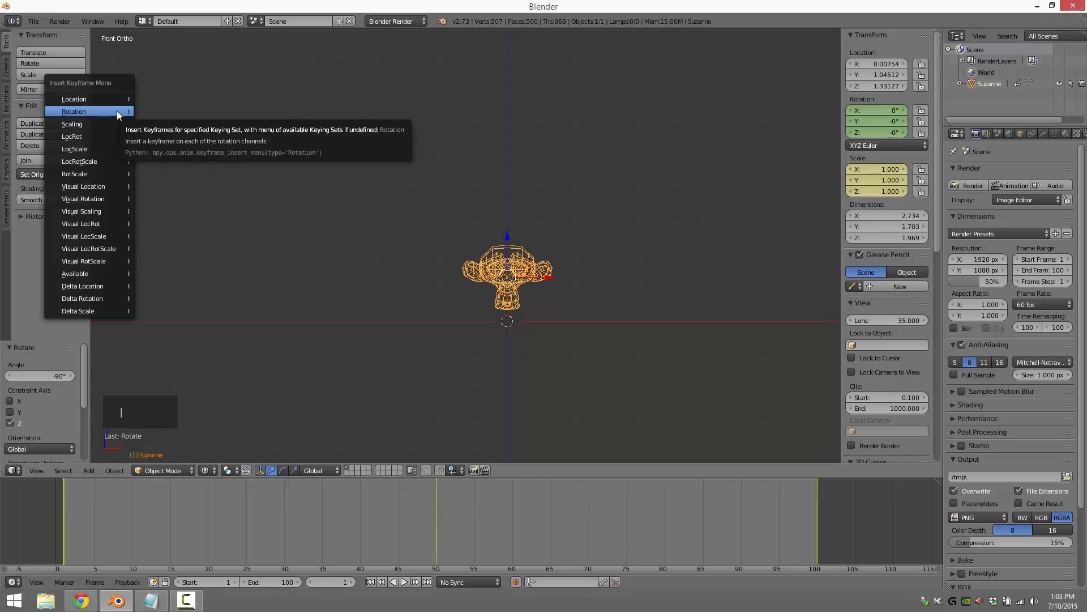
pyautogui.click(116, 112)
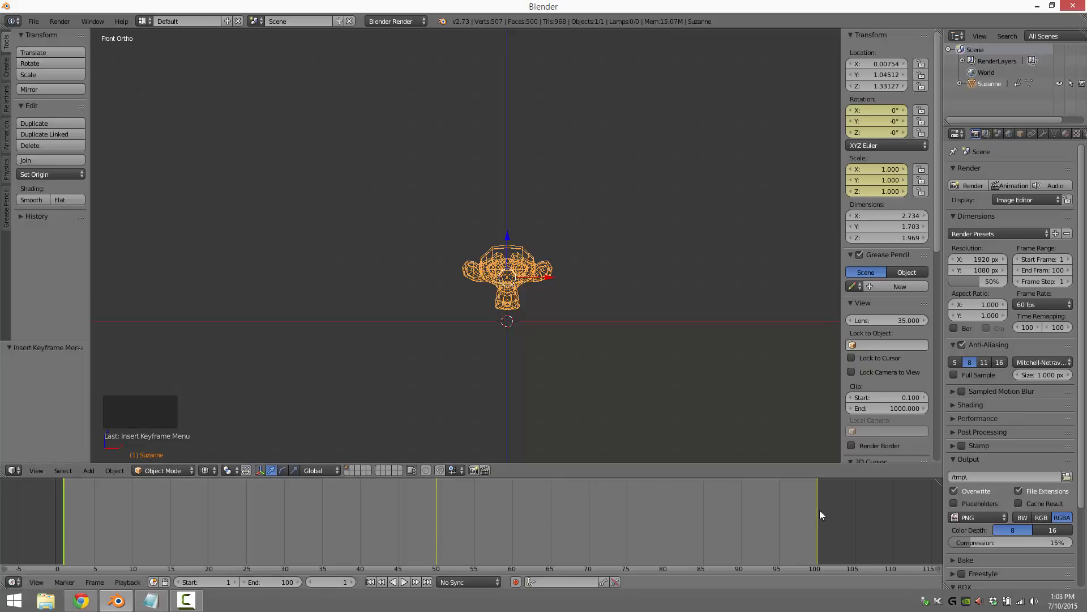
# - Play back the combined scaling and rotation of the monkey and stop the playback
pyautogui.click(405, 581)
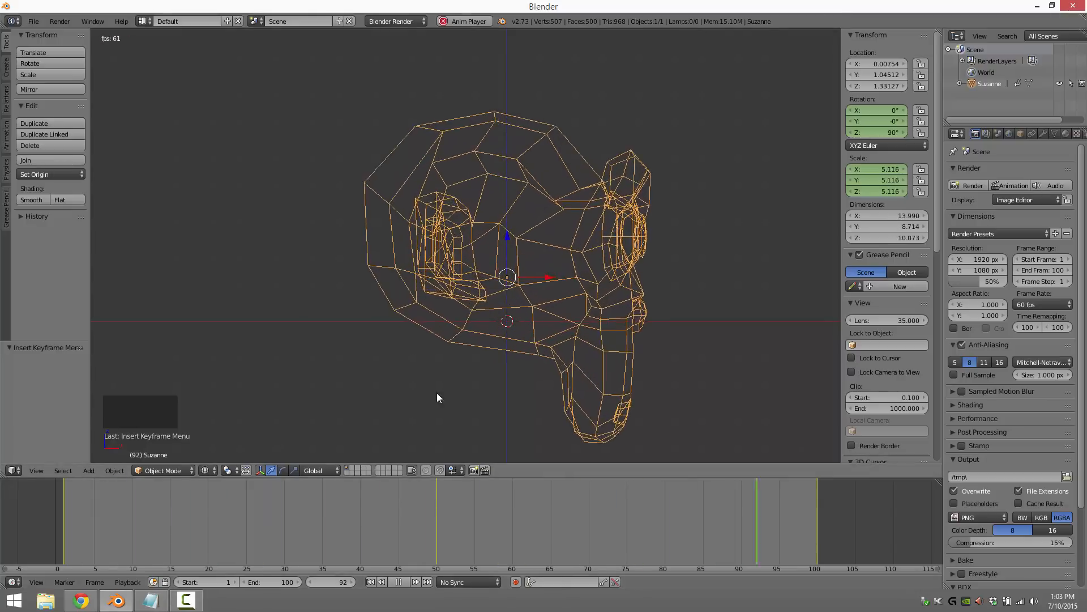
pyautogui.click(400, 582)
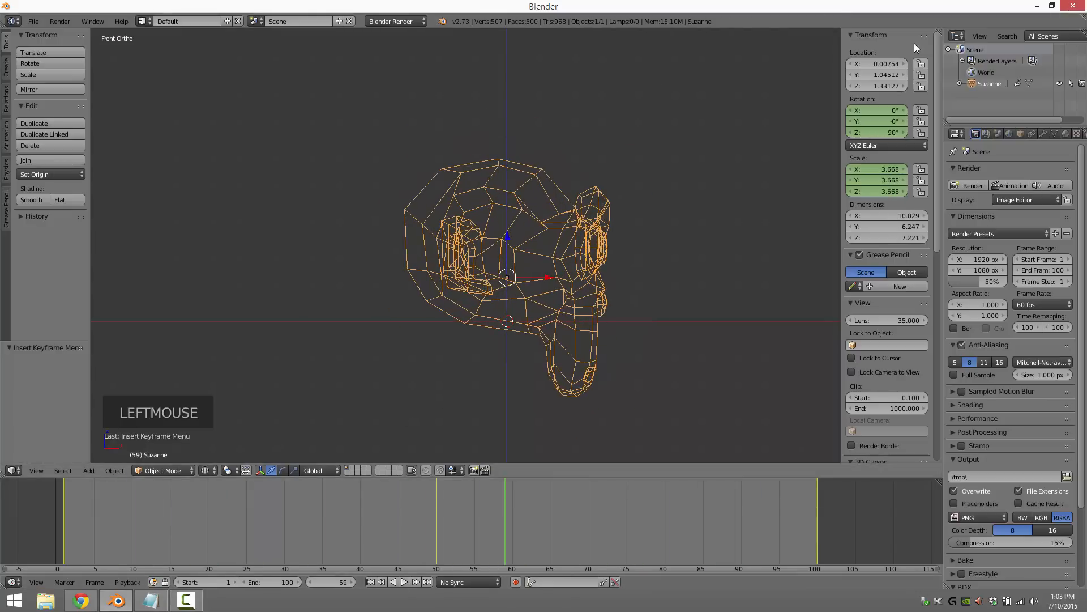
# - Split the 3D view into two side-by-side areas and change the new one to a Dope Sheet
pyautogui.moveTo(938, 29); pyautogui.dragTo(541, 410)
pyautogui.click(546, 470)
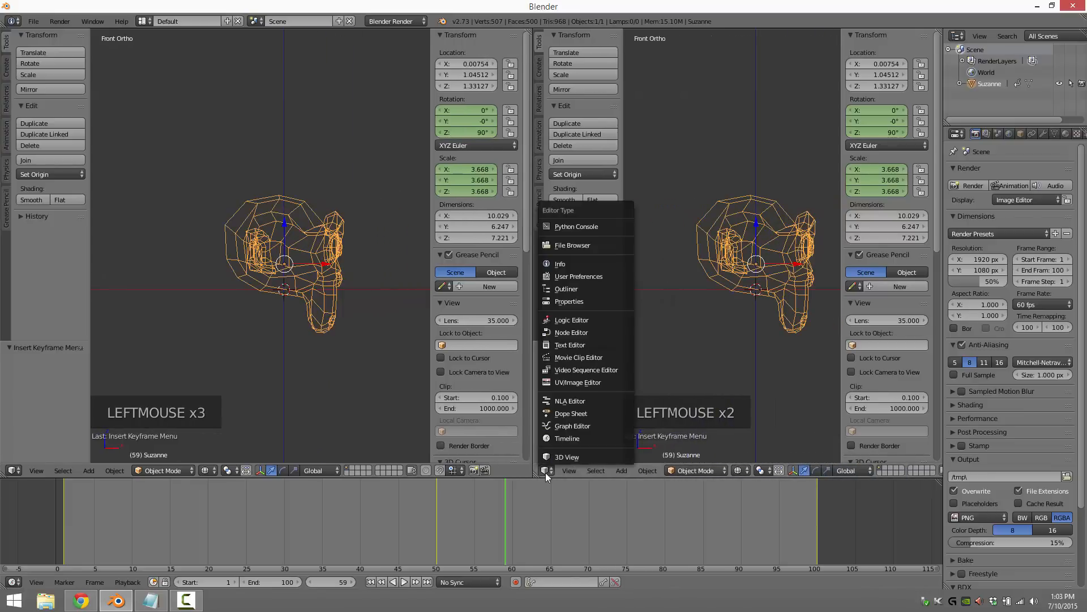
pyautogui.click(570, 414)
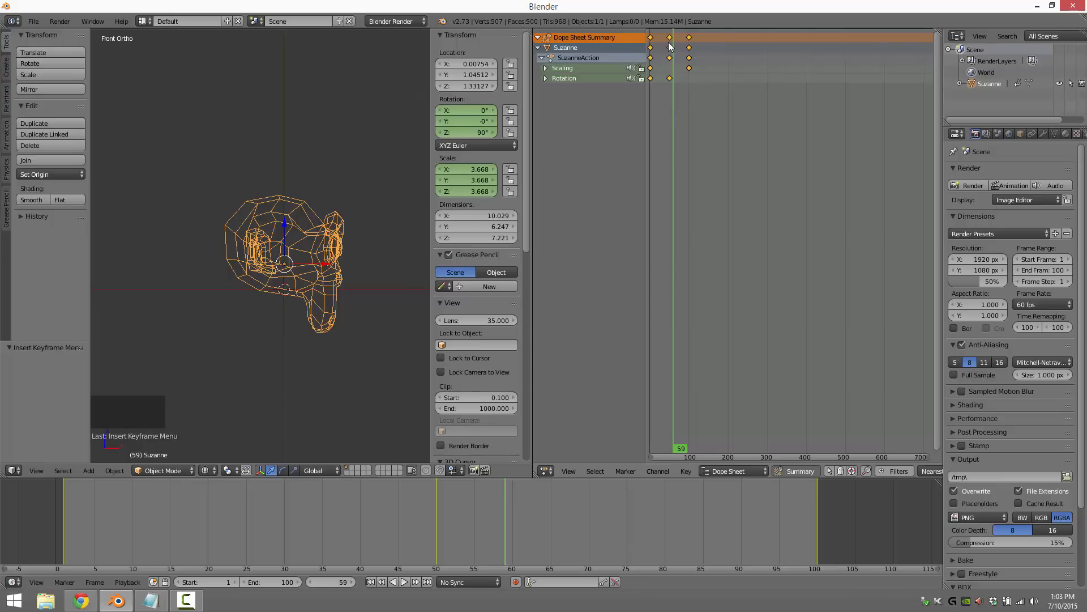
# - Examine the monkey's Scaling and Rotation keyframes in the Dope Sheet at different zoom levels
pyautogui.click(572, 50)
pyautogui.scroll(6, 801, 382)
pyautogui.scroll(-20, 801, 382)
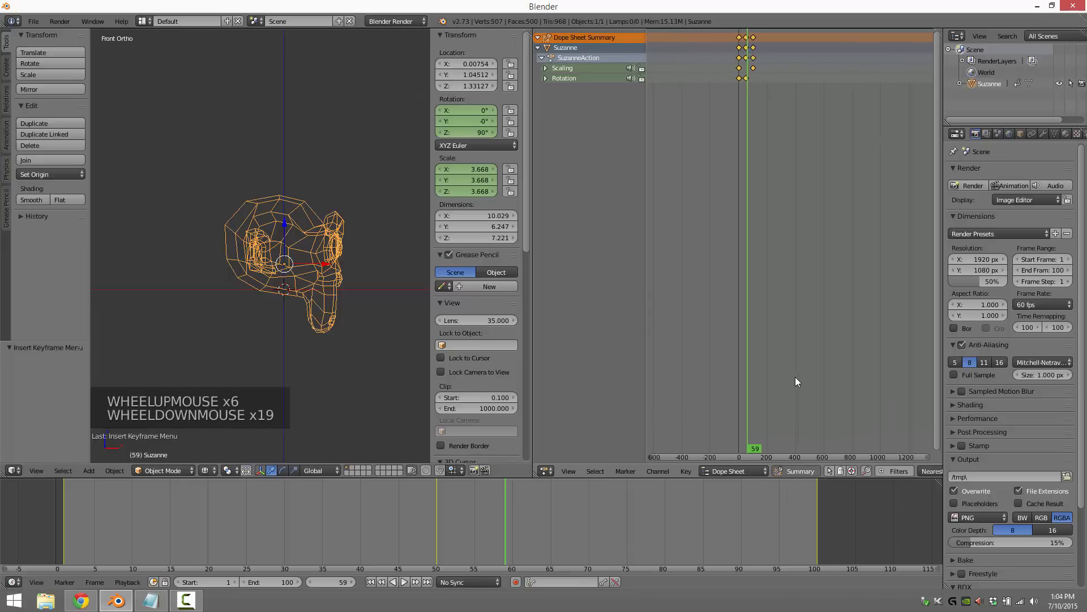
pyautogui.scroll(5, 794, 376)
pyautogui.scroll(11, 794, 377)
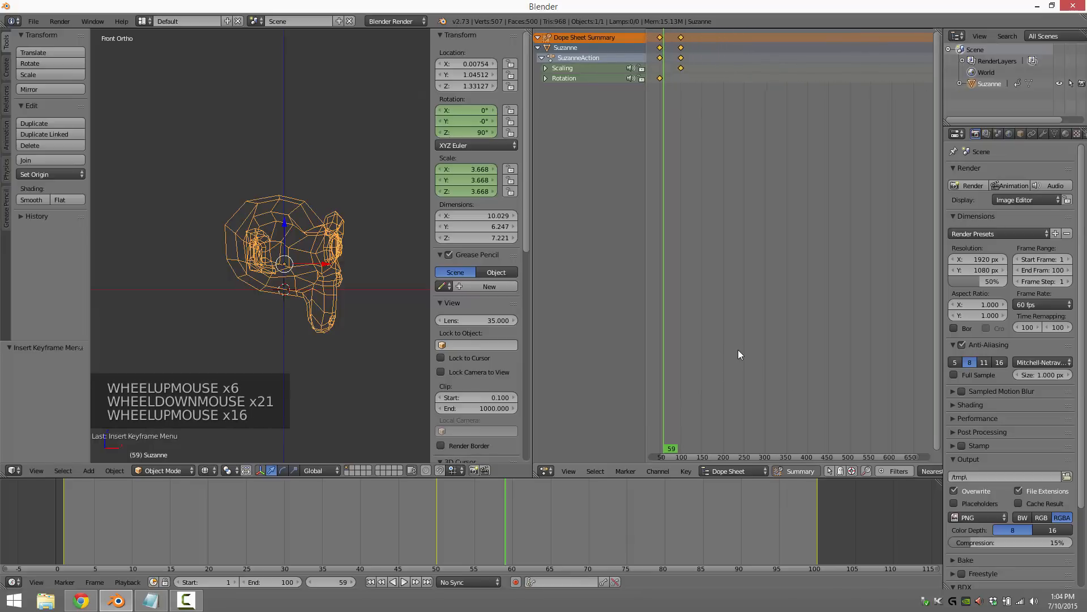
pyautogui.scroll(-3, 742, 250)
pyautogui.moveTo(714, 230); pyautogui.dragTo(754, 193, button='middle')
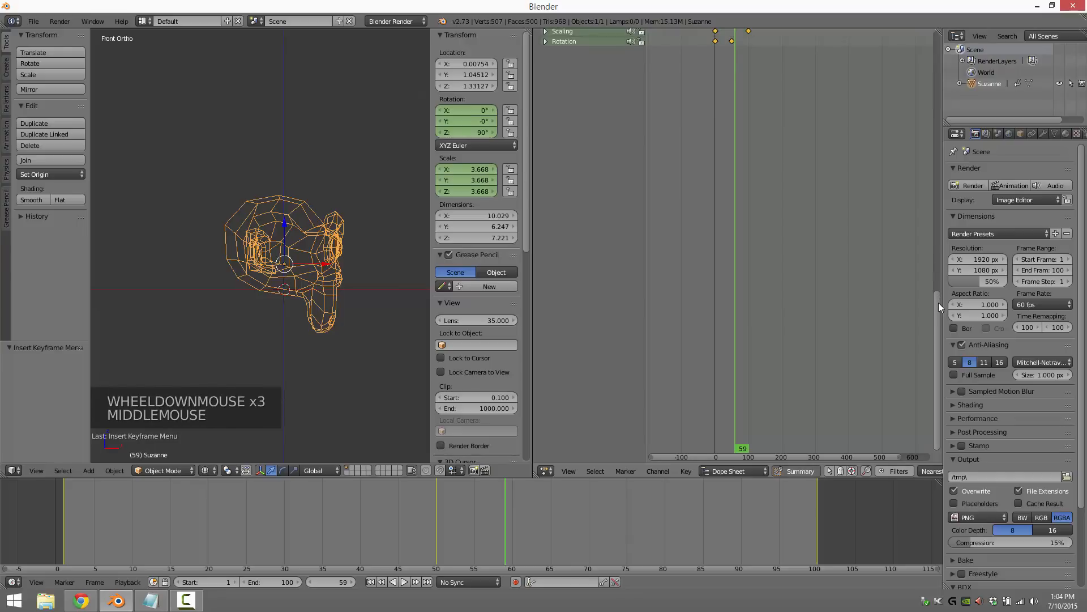
pyautogui.moveTo(939, 306); pyautogui.dragTo(938, 162)
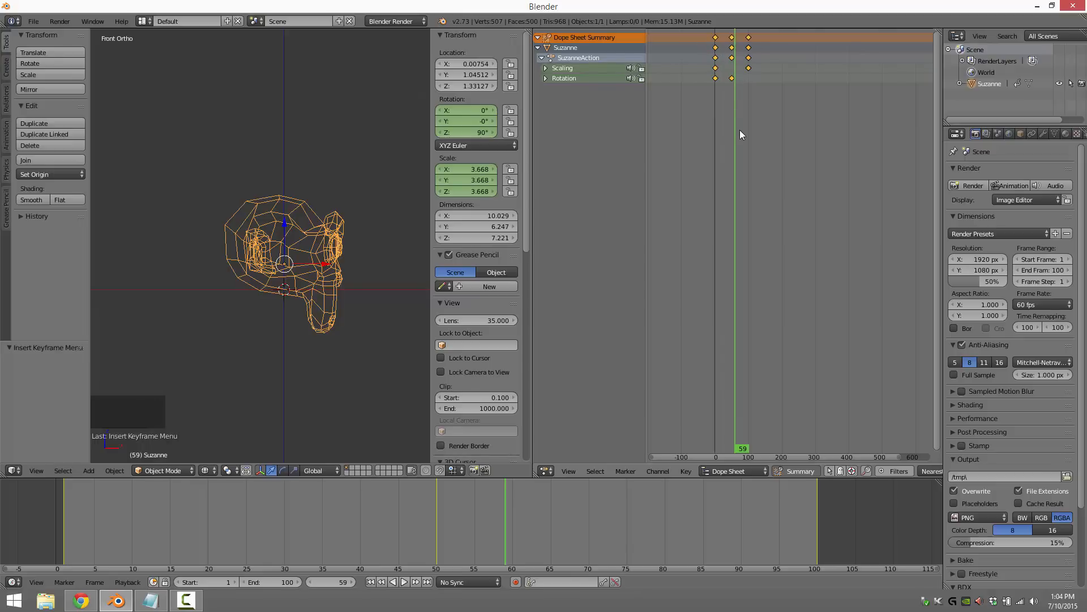
# - Deselect all keyframes in the Dope Sheet and delete only the Rotation keyframe at frame 50
pyautogui.press('a')
pyautogui.rightClick(732, 78)
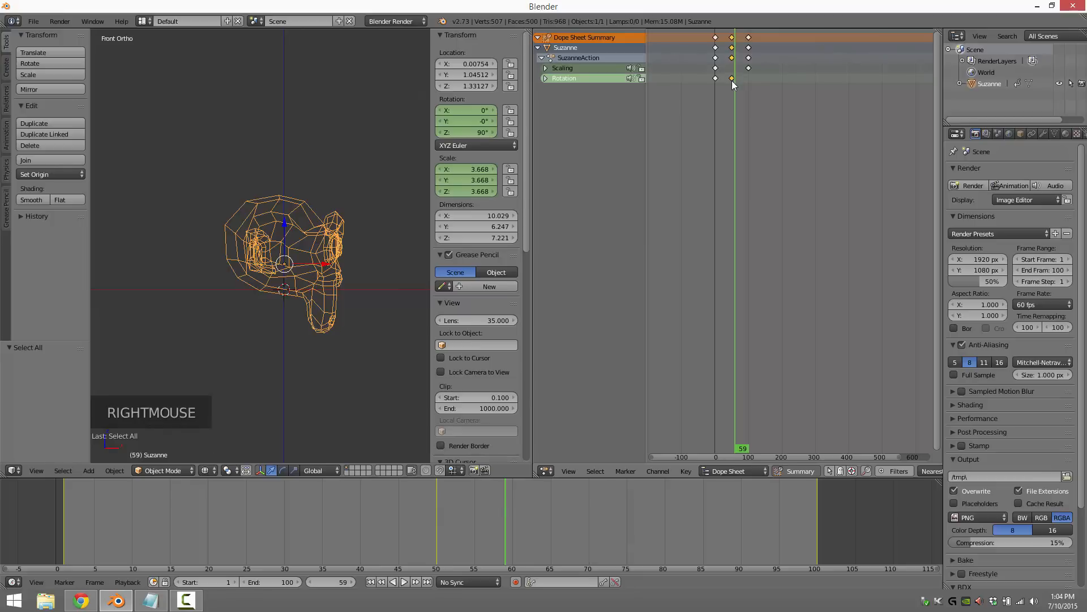
pyautogui.press('x')
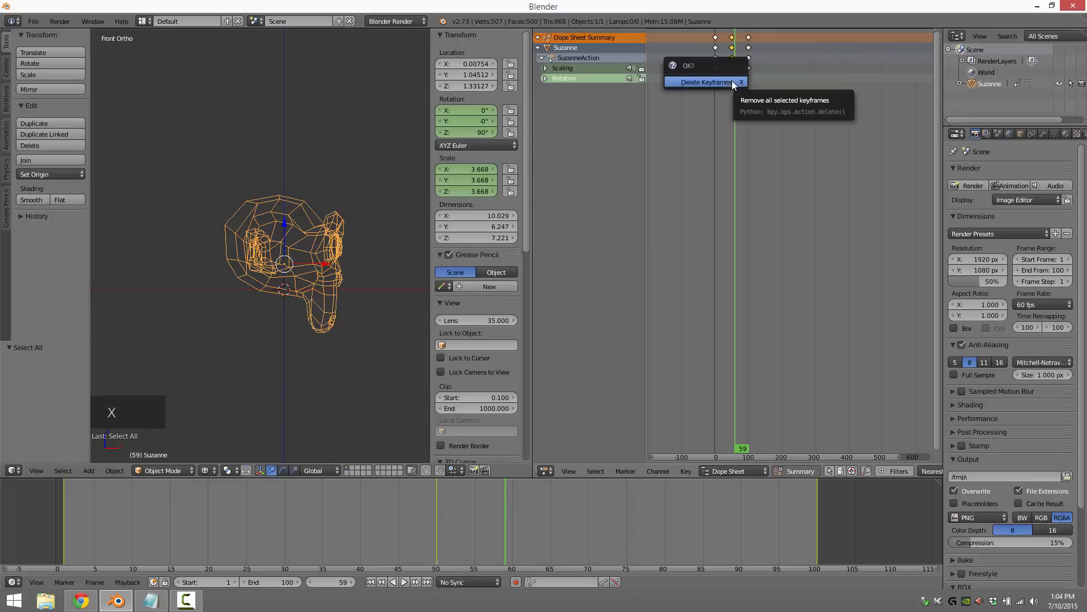
pyautogui.click(732, 81)
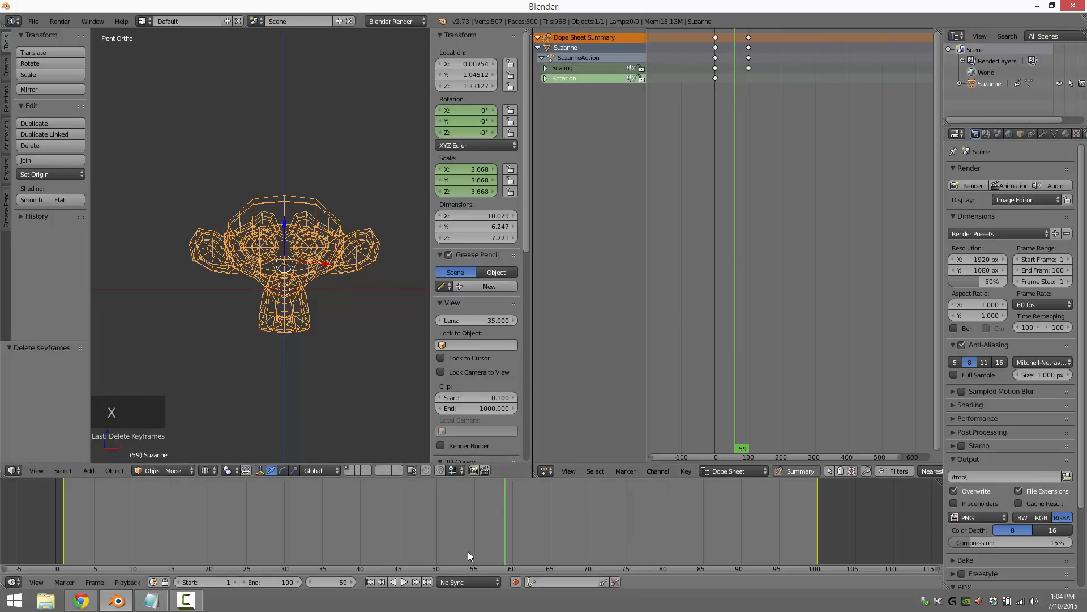
# - Play the animation without the deleted Rotation keyframe, stop it, and undo the deletion
pyautogui.click(407, 577)
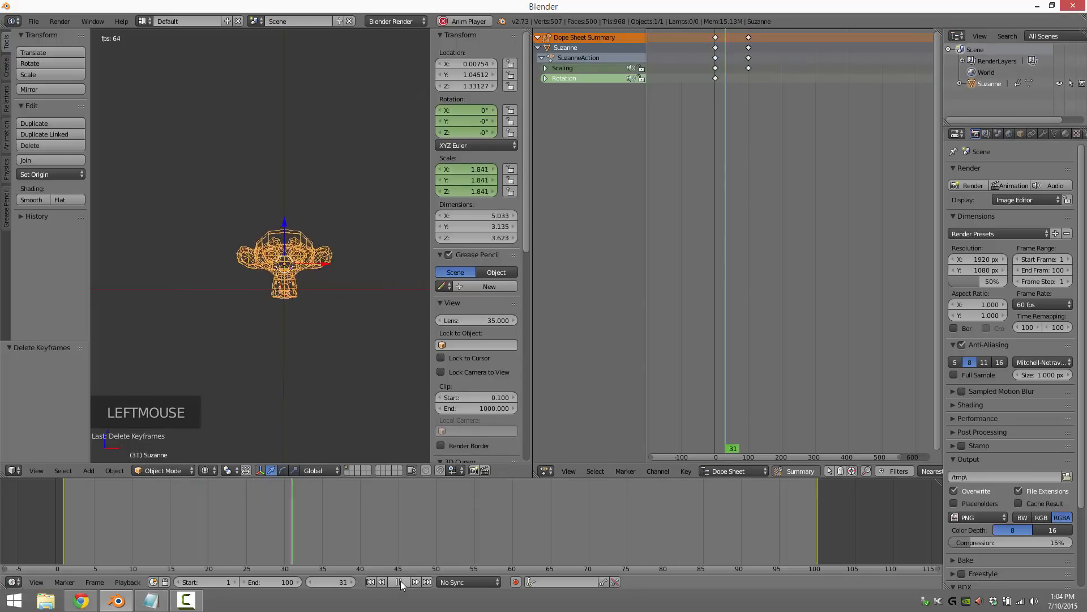
pyautogui.click(400, 580)
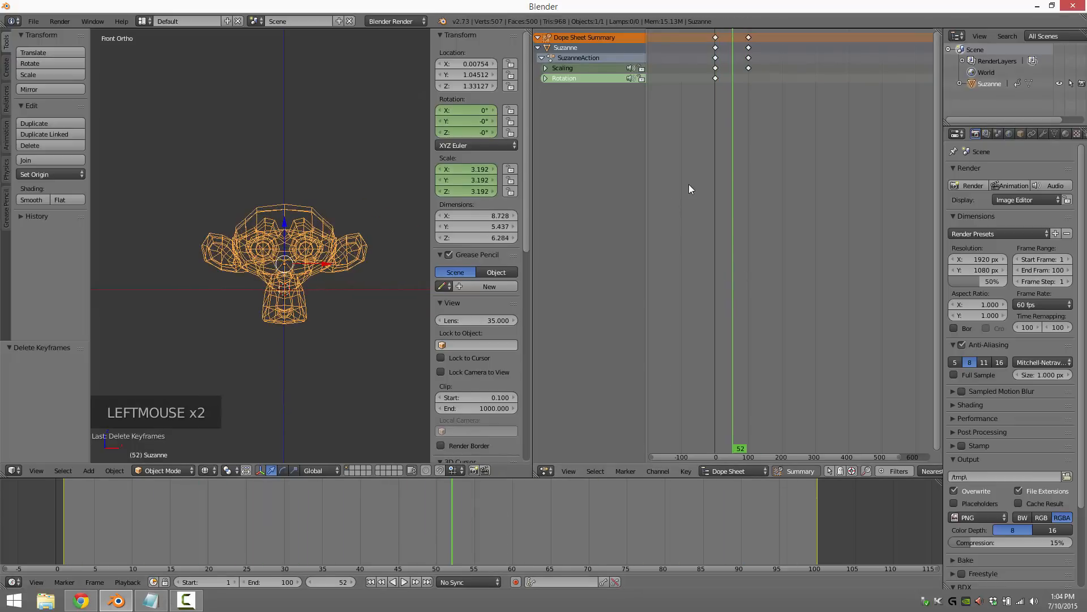
pyautogui.hotkey('ctrl', 'z')
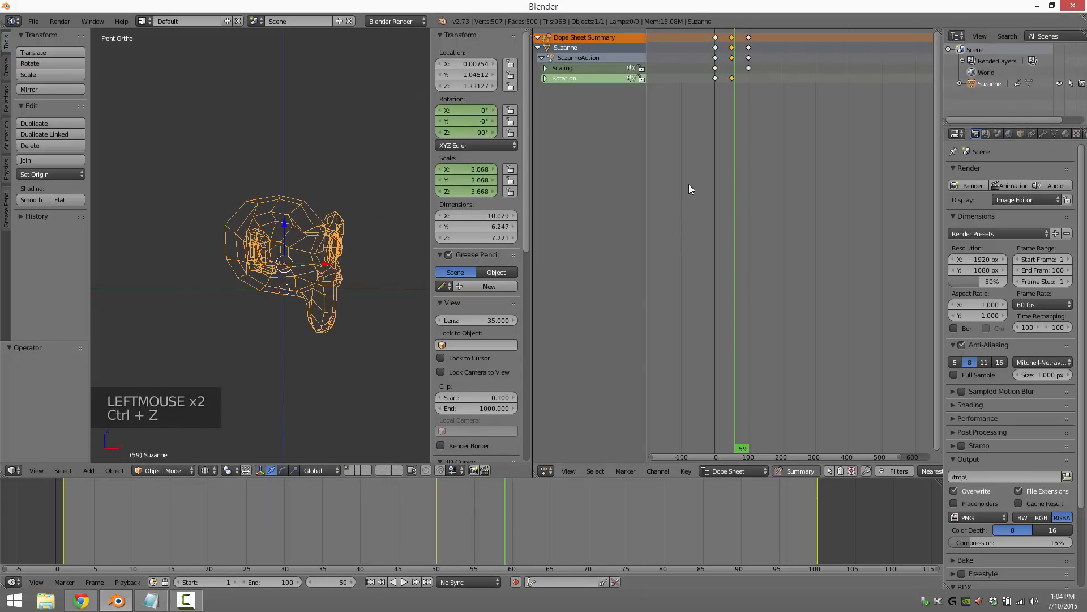
pyautogui.click(733, 76)
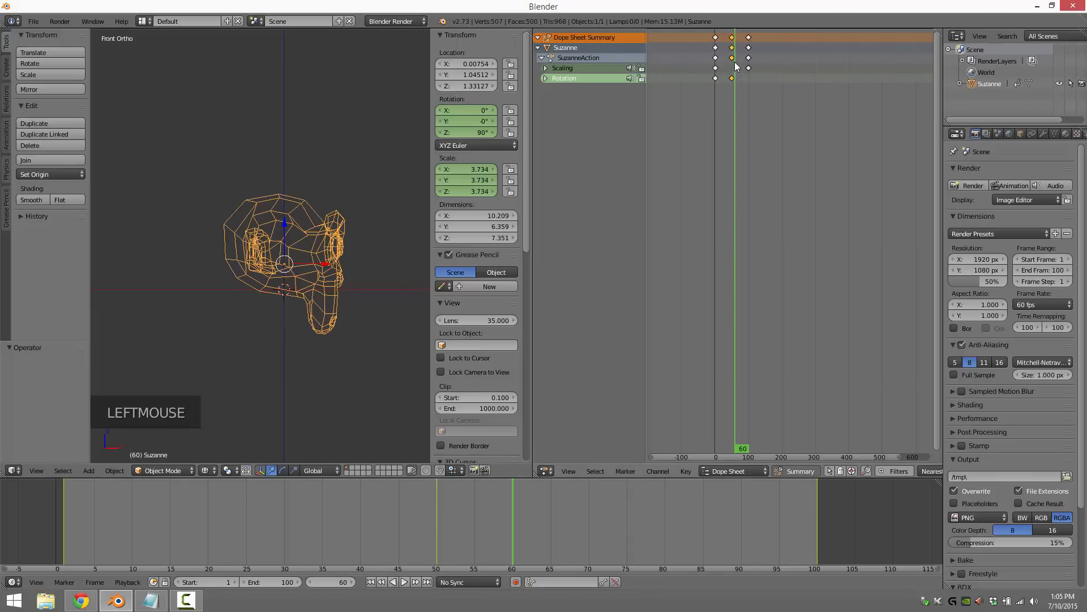
pyautogui.click(732, 60)
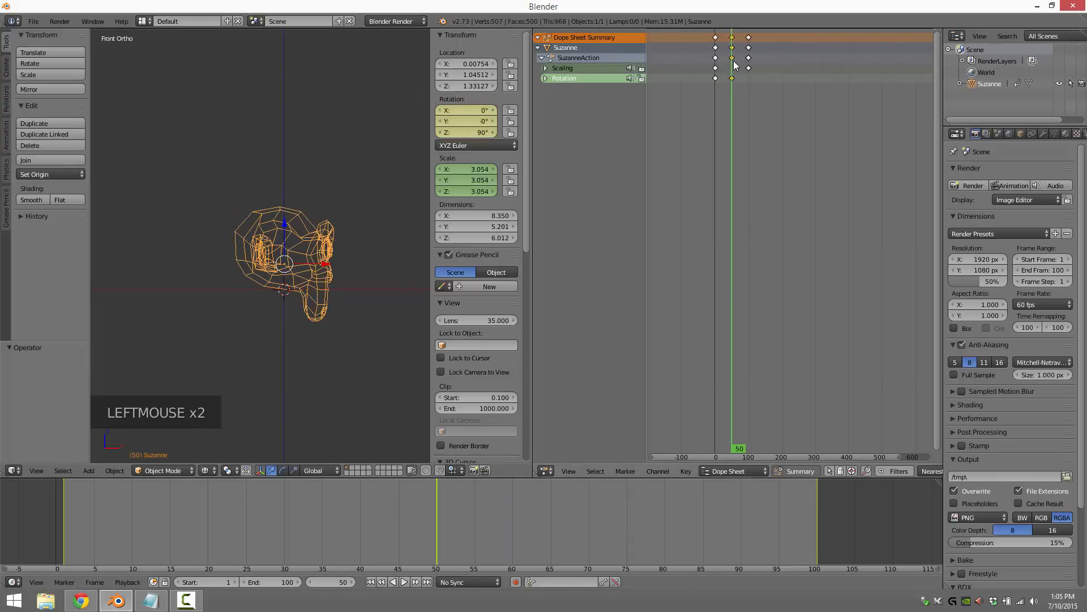
pyautogui.rightClick(732, 59)
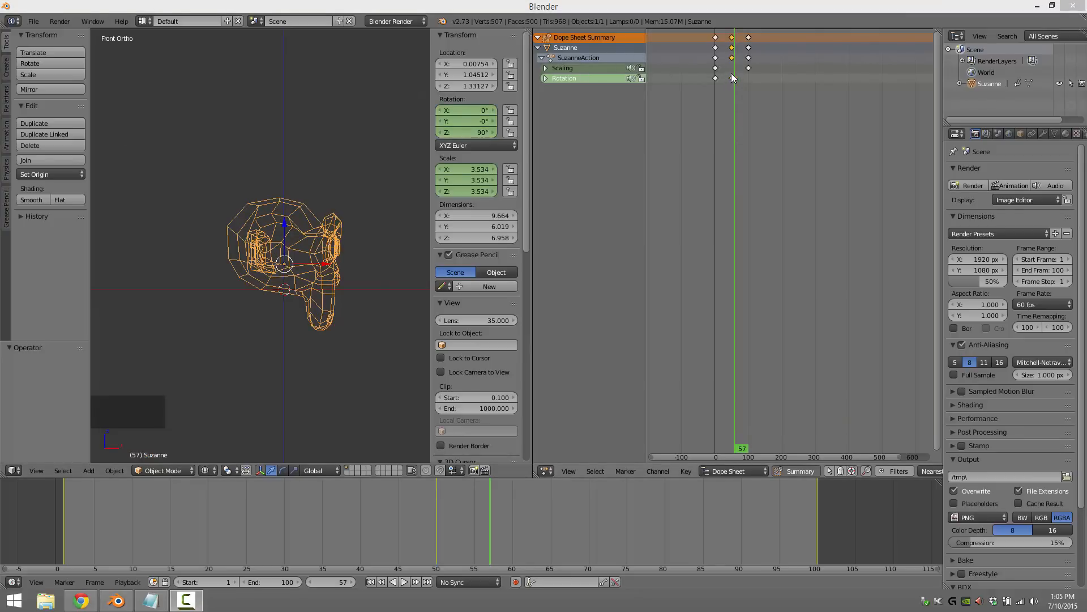
pyautogui.rightClick(731, 78)
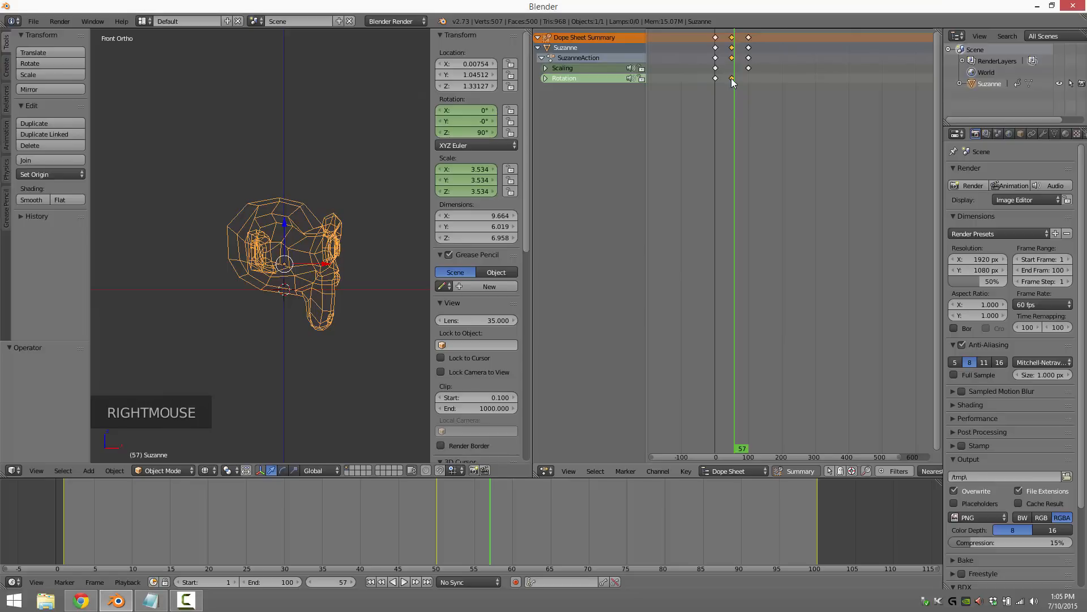
pyautogui.press('g')
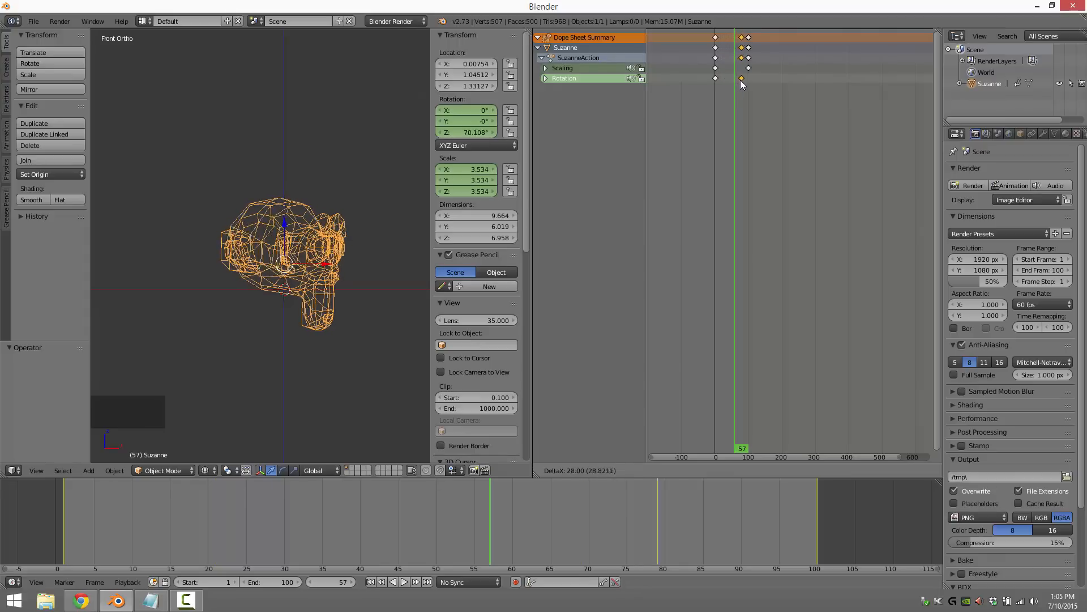
pyautogui.press('Escape')
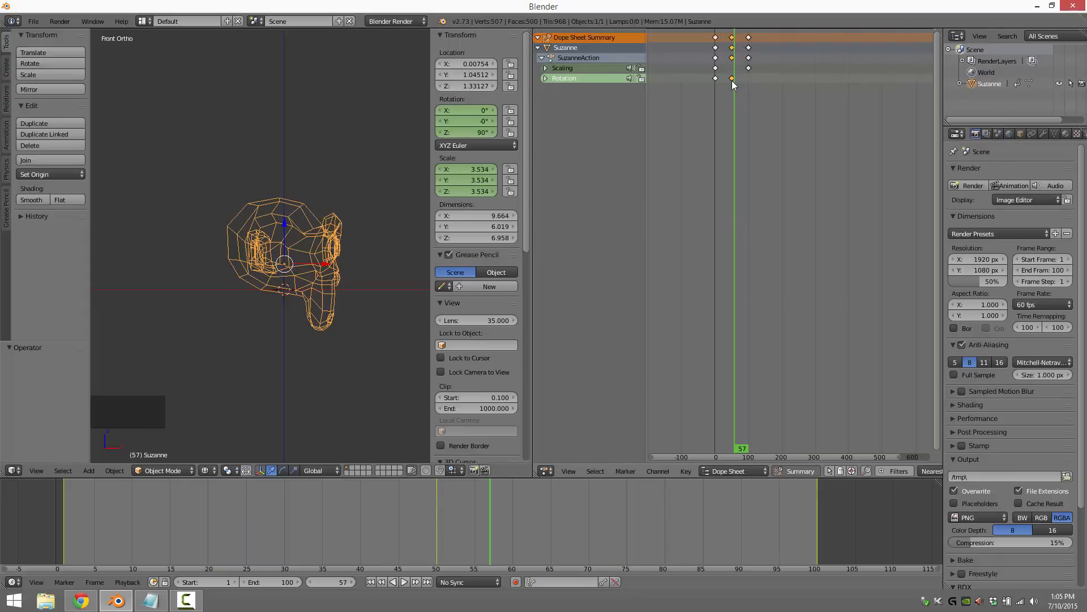
# - Move the Rotation keyframe at frame 50 to about frame 75 in the Dope Sheet and play the animation
pyautogui.rightClick(733, 80)
pyautogui.rightClick(733, 80)
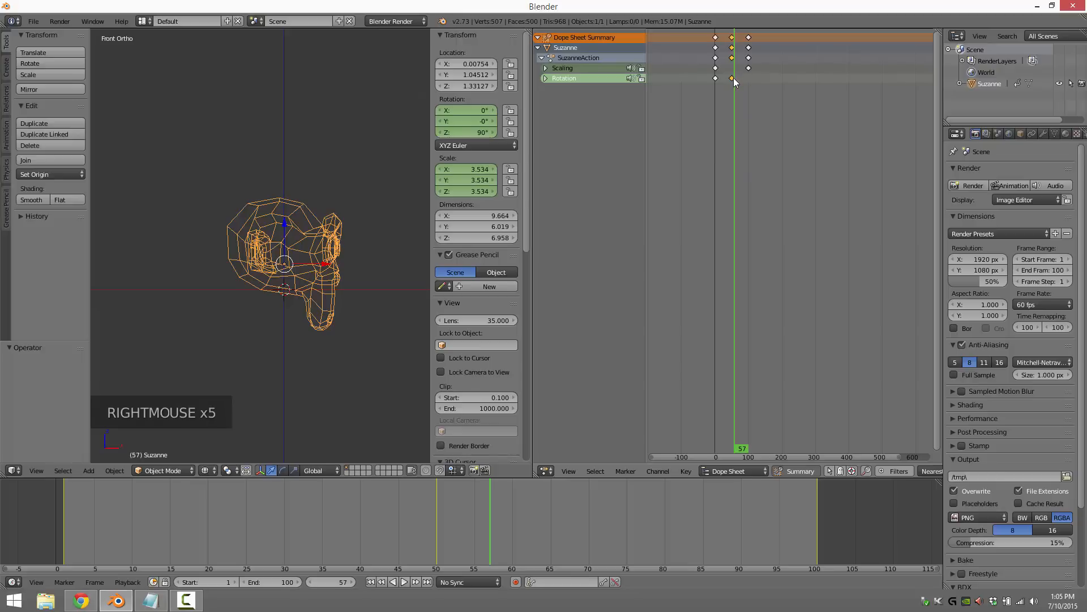
pyautogui.click(733, 77)
pyautogui.click(733, 78)
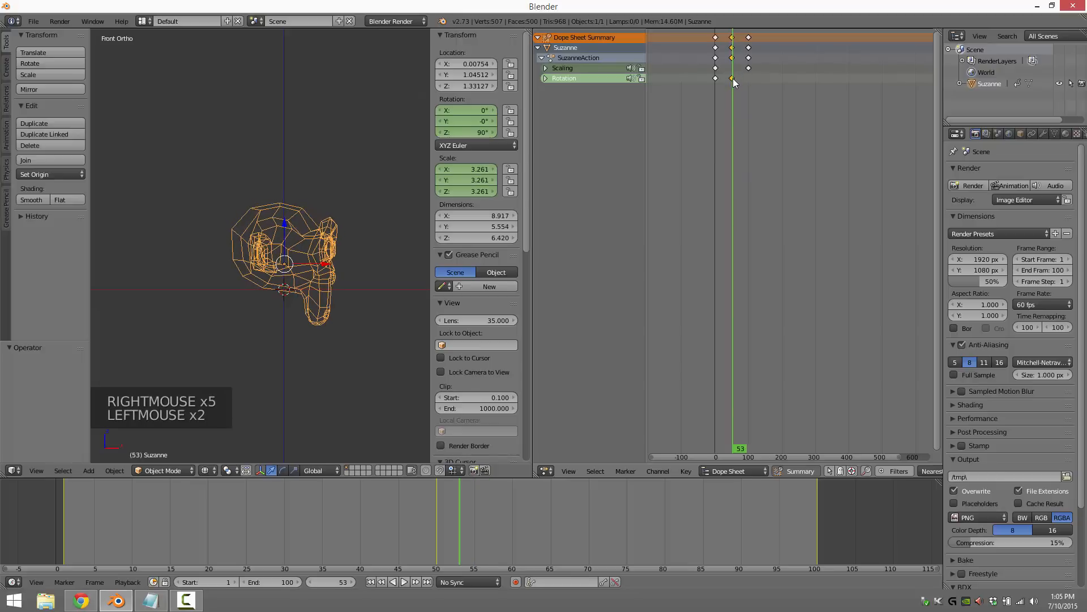
pyautogui.moveTo(733, 78); pyautogui.dragTo(740, 77, button='right')
pyautogui.rightClick(741, 77)
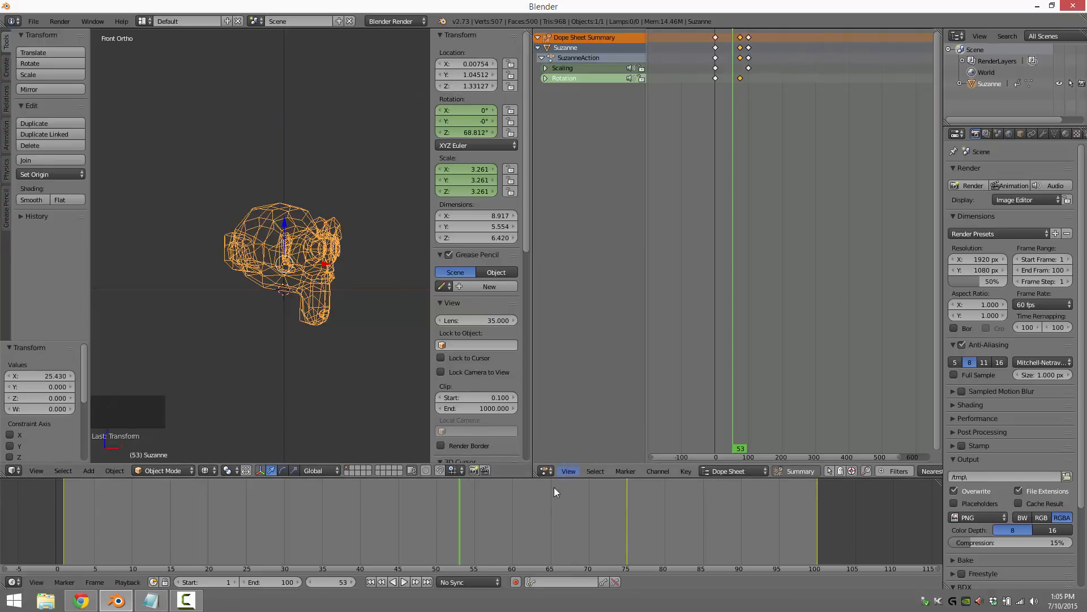
pyautogui.click(403, 582)
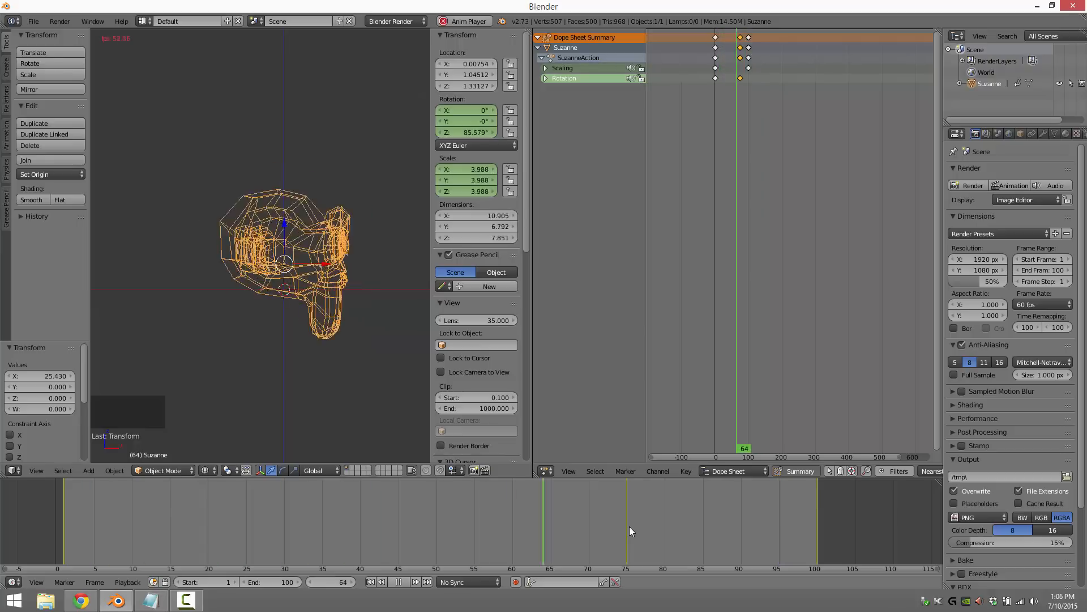
# - Change the Dope Sheet area to a Graph Editor and stop the animation playback
pyautogui.click(547, 470)
pyautogui.click(567, 427)
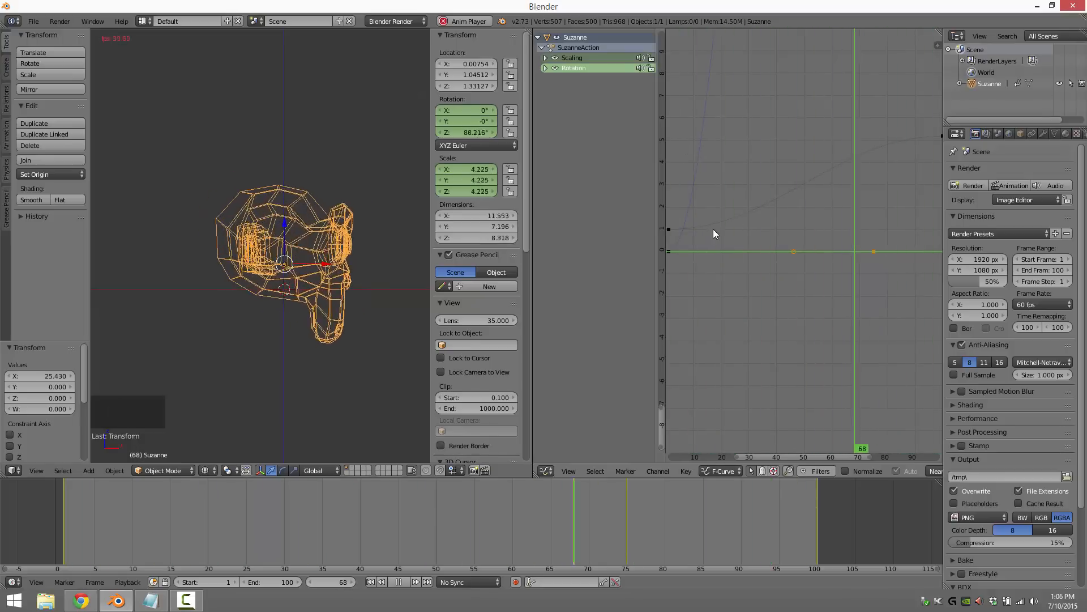
pyautogui.click(398, 581)
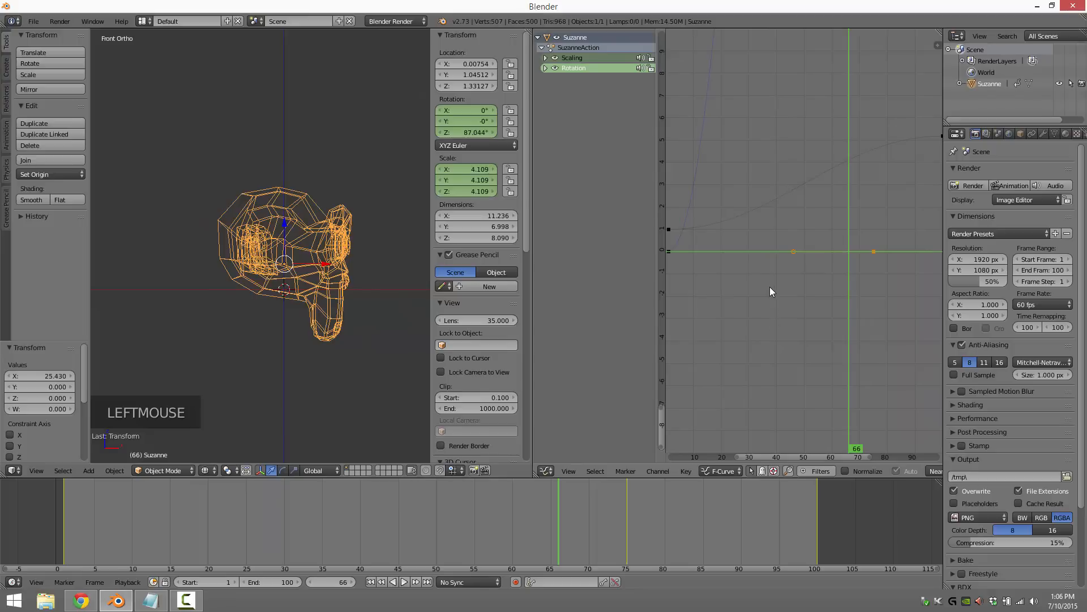
# - Hide the monkey's Scaling curves in the Graph Editor
pyautogui.scroll(-4, 770, 291)
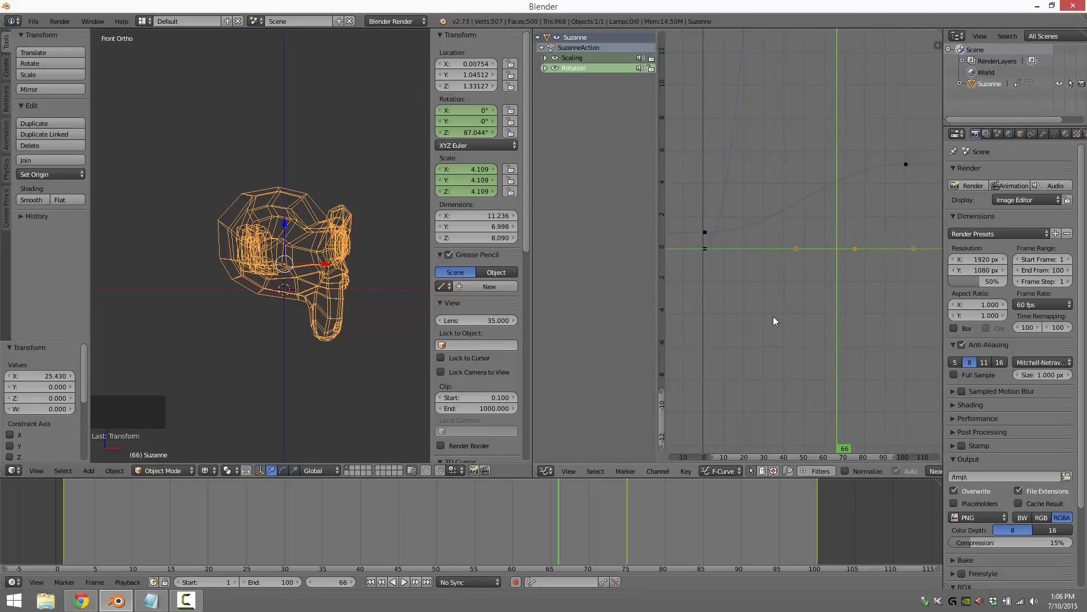
pyautogui.click(556, 59)
pyautogui.click(555, 59)
# - Examine the monkey's Rotation curves in the Graph Editor from frame 0 up to the 90° keyframe, playing the animation for comparison
pyautogui.scroll(1, 845, 298)
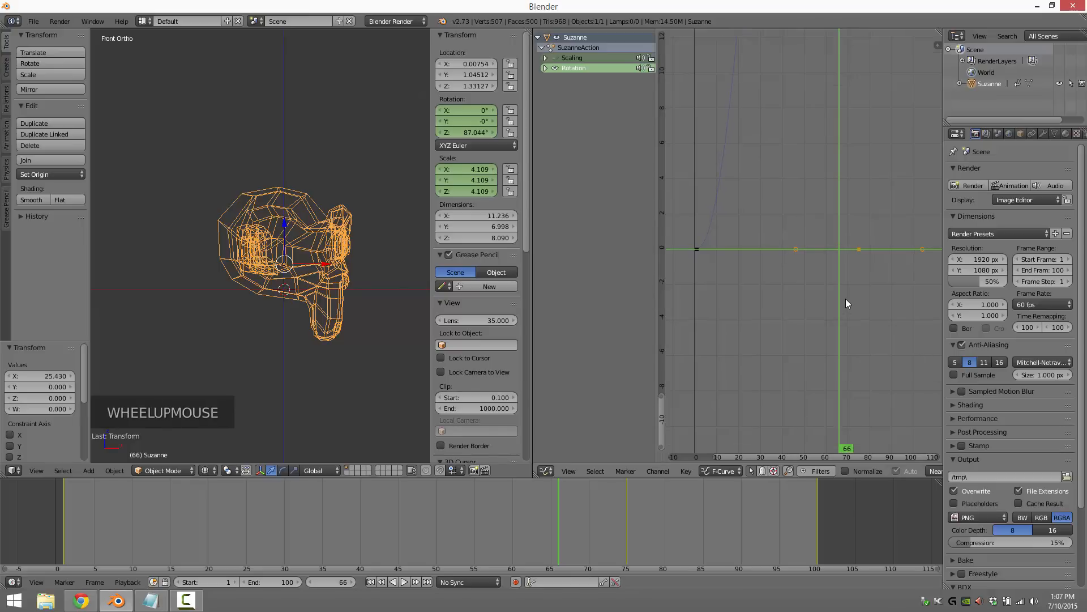
pyautogui.scroll(-7, 845, 298)
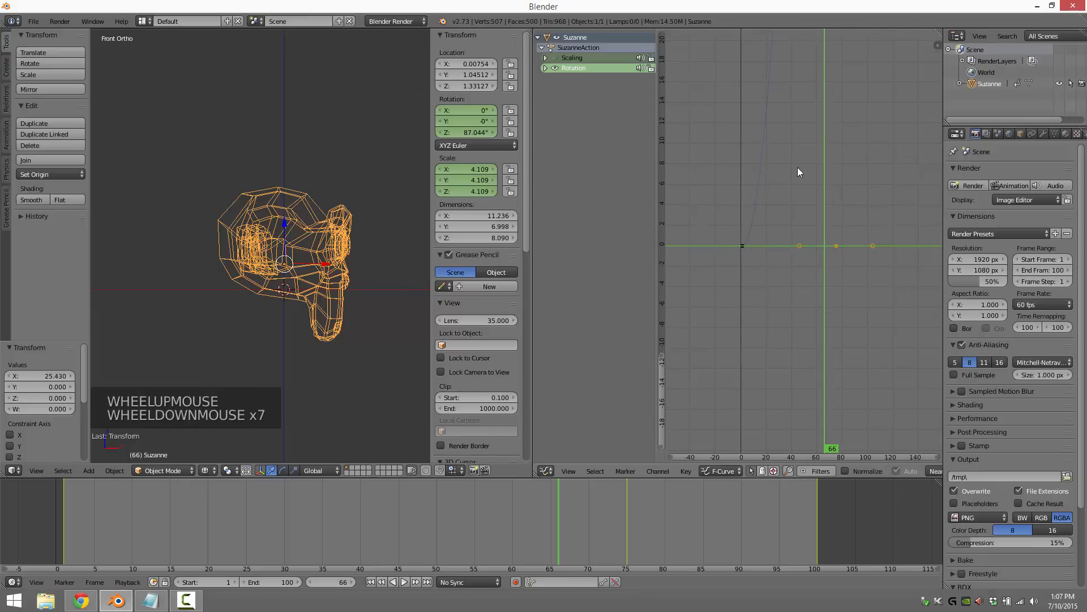
pyautogui.keyDown('shift'); pyautogui.moveTo(797, 168); pyautogui.dragTo(742, 317, button='middle'); pyautogui.keyUp('shift')
pyautogui.scroll(-3, 742, 317)
pyautogui.scroll(-9, 744, 321)
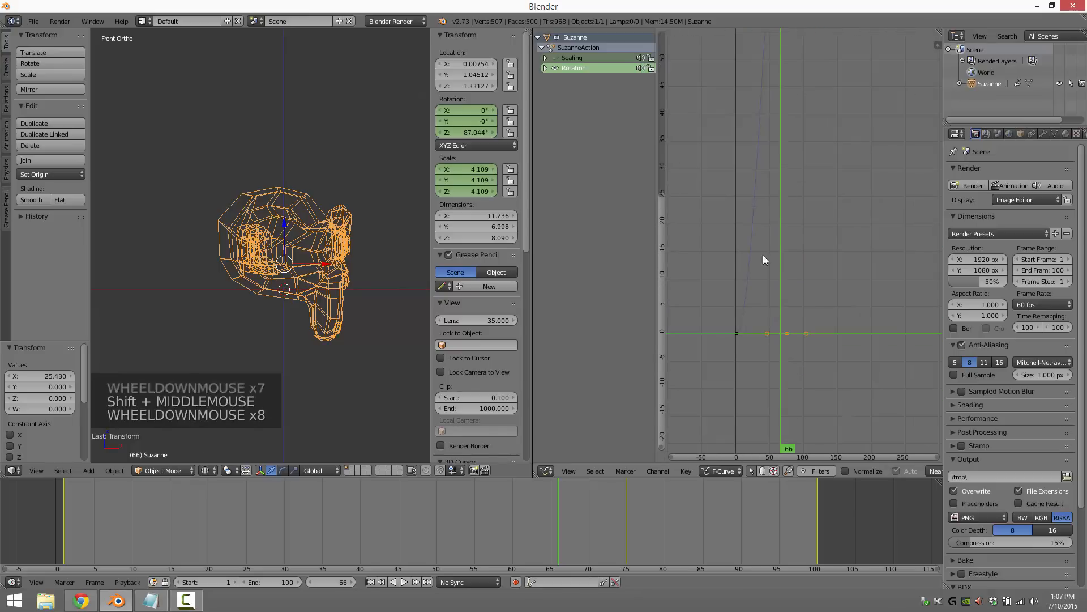
pyautogui.keyDown('shift'); pyautogui.moveTo(821, 107); pyautogui.dragTo(736, 372, button='middle'); pyautogui.keyUp('shift')
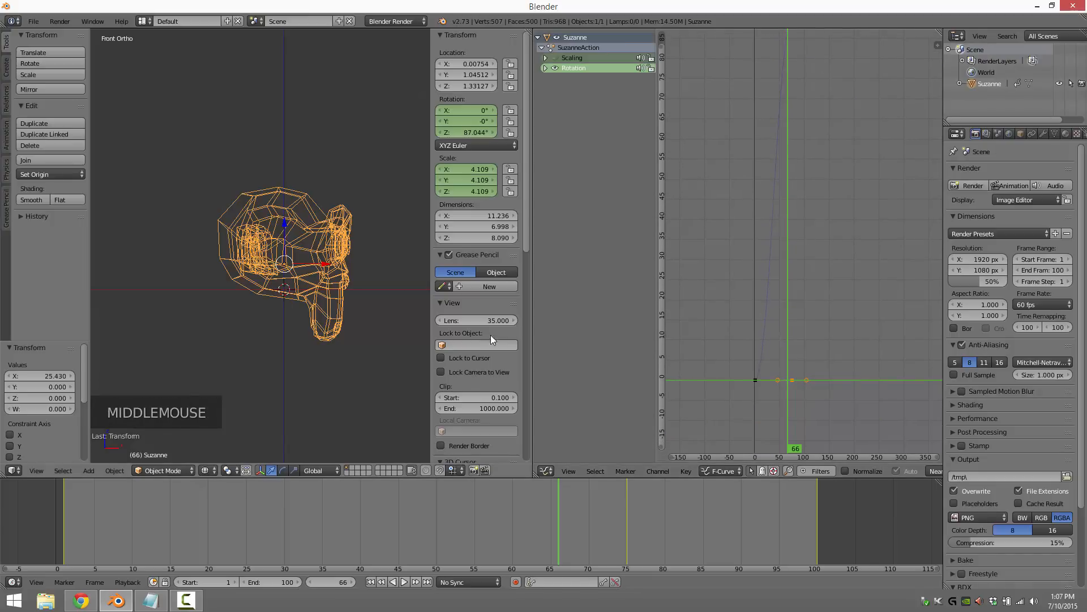
pyautogui.click(759, 378)
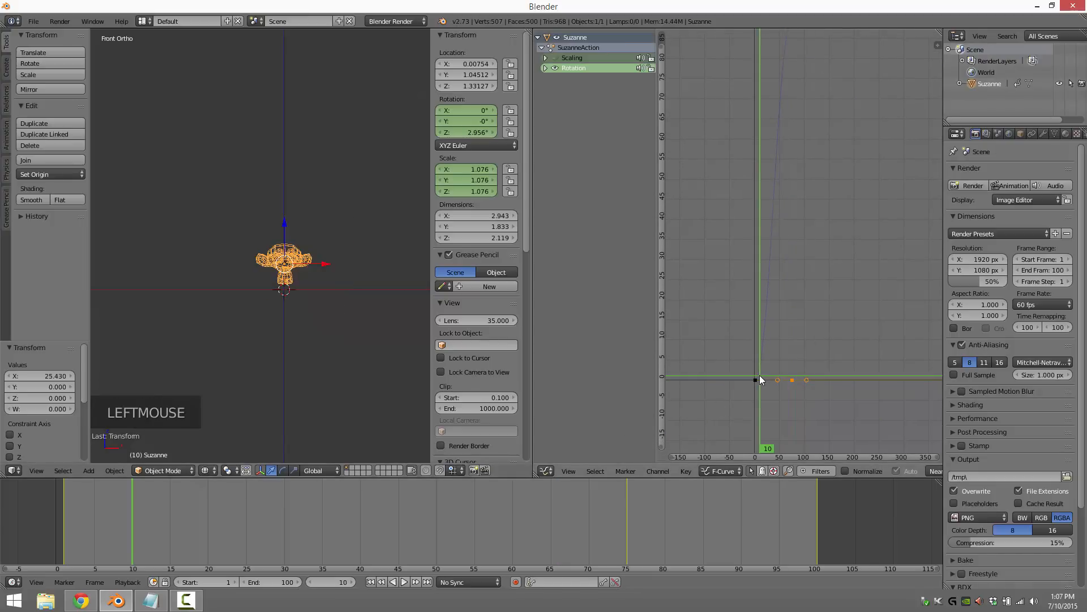
pyautogui.click(404, 581)
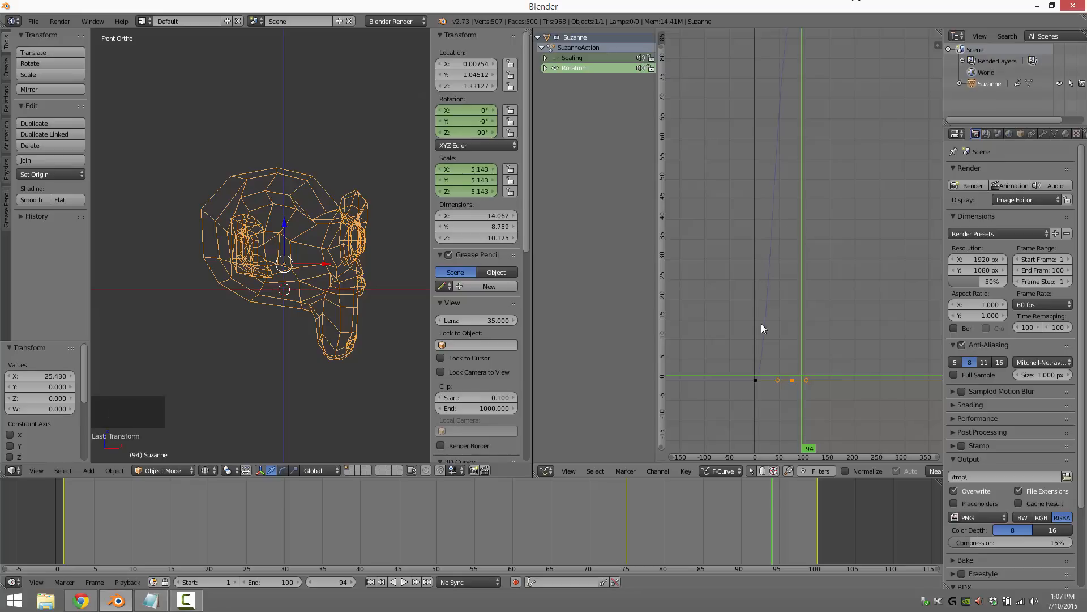
pyautogui.scroll(1, 854, 283)
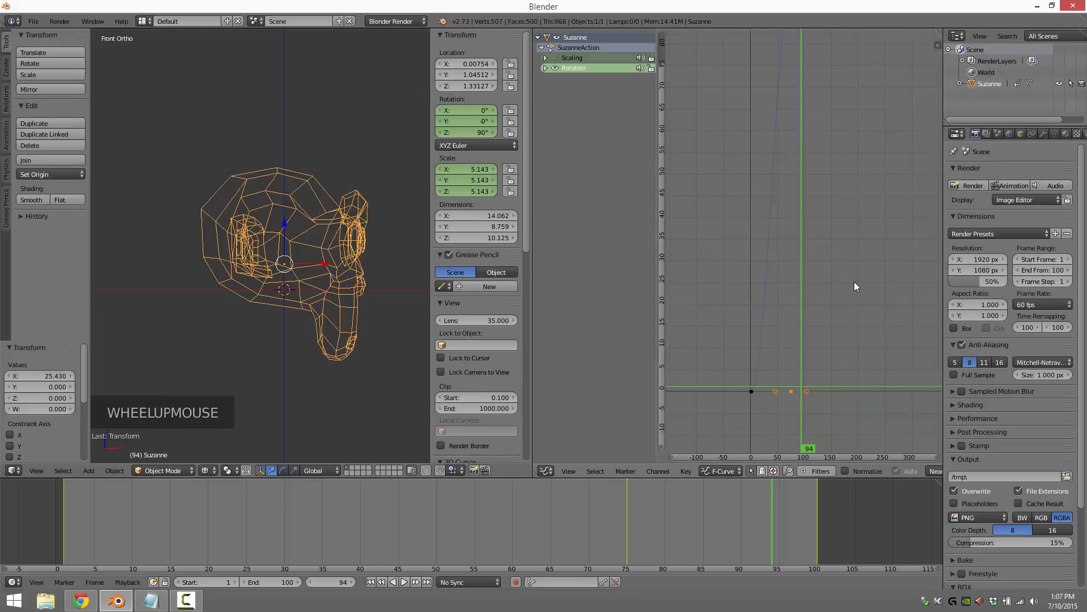
pyautogui.scroll(-2, 824, 150)
pyautogui.keyDown('shift'); pyautogui.moveTo(824, 149); pyautogui.dragTo(780, 126, button='middle'); pyautogui.keyUp('shift')
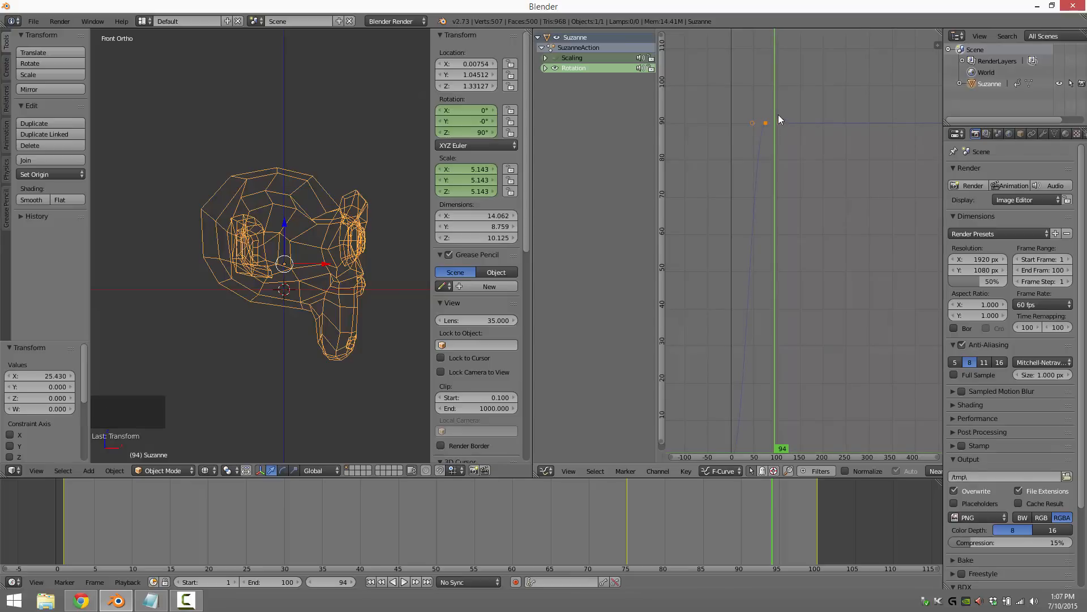
pyautogui.moveTo(766, 124); pyautogui.dragTo(766, 135)
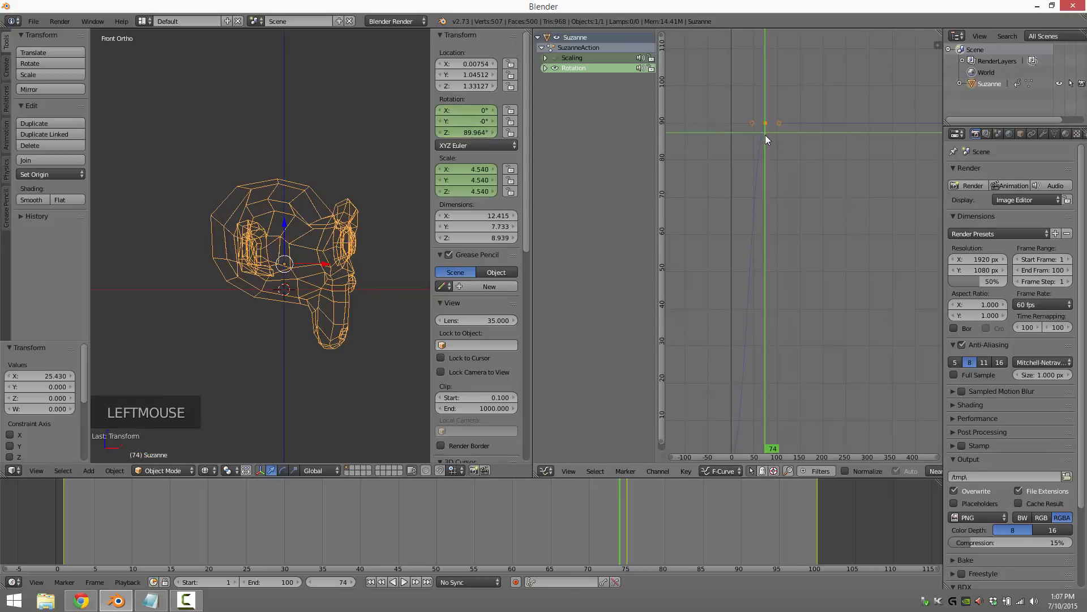
pyautogui.rightClick(767, 133)
pyautogui.moveTo(767, 134); pyautogui.dragTo(767, 148, button='right')
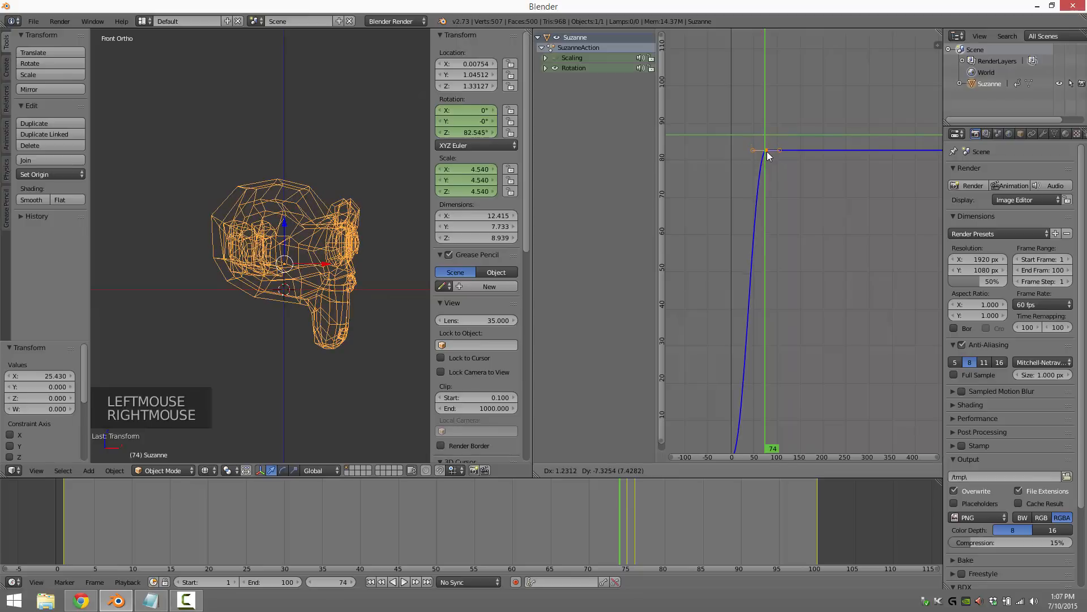
pyautogui.rightClick(766, 146)
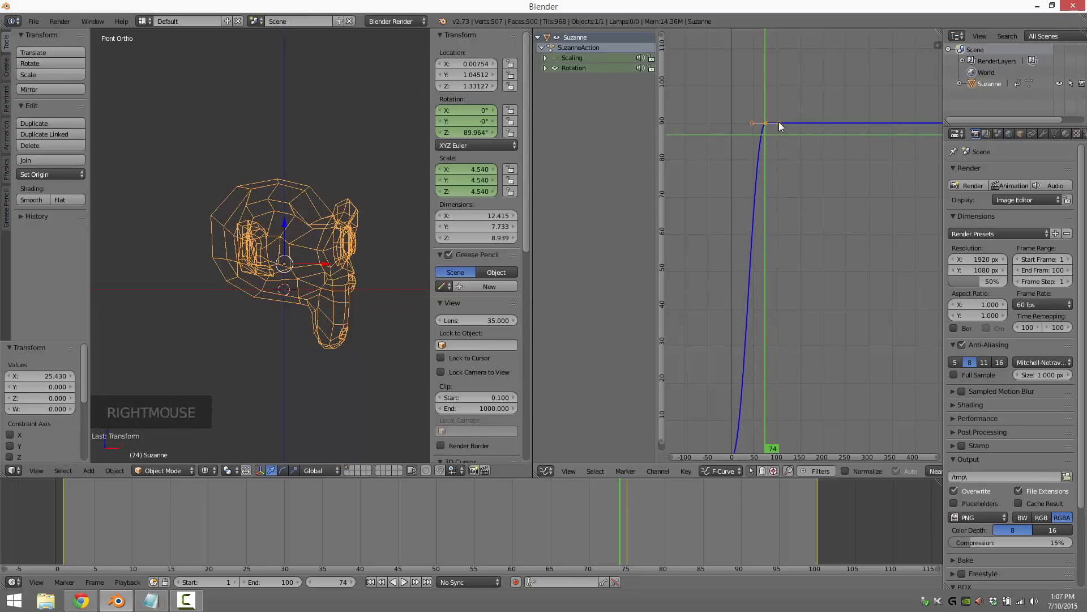
# - Swing the handles of the 90° Z rotation keyframe to nearly vertical so the curve steepens into it, and play the animation
pyautogui.moveTo(779, 123); pyautogui.dragTo(780, 110)
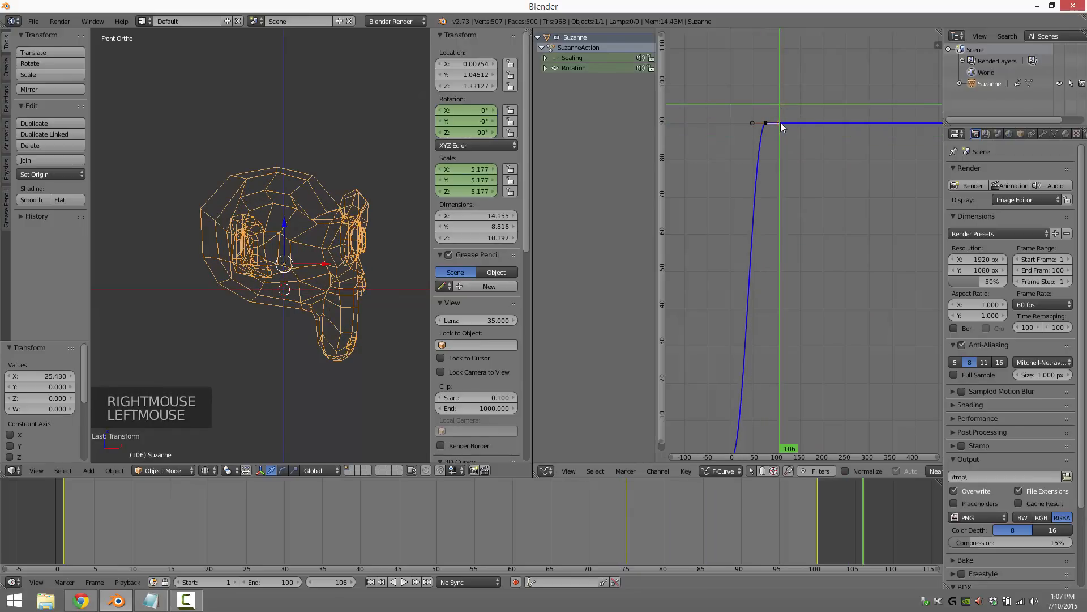
pyautogui.rightClick(783, 118)
pyautogui.moveTo(780, 120); pyautogui.dragTo(775, 96, button='right')
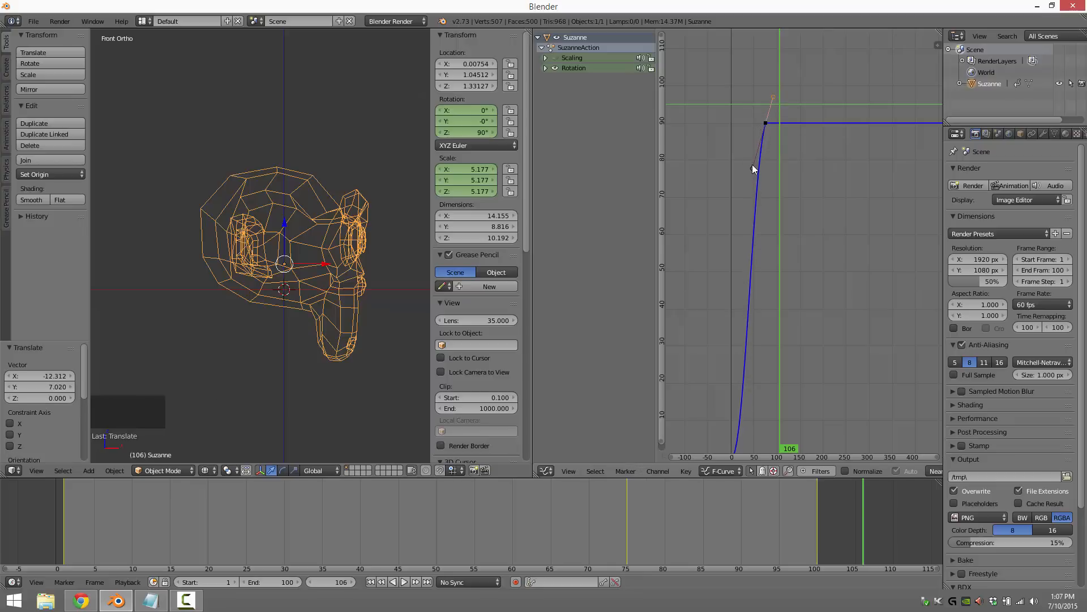
pyautogui.moveTo(753, 166); pyautogui.dragTo(746, 196)
pyautogui.moveTo(752, 168); pyautogui.dragTo(796, 413, button='right')
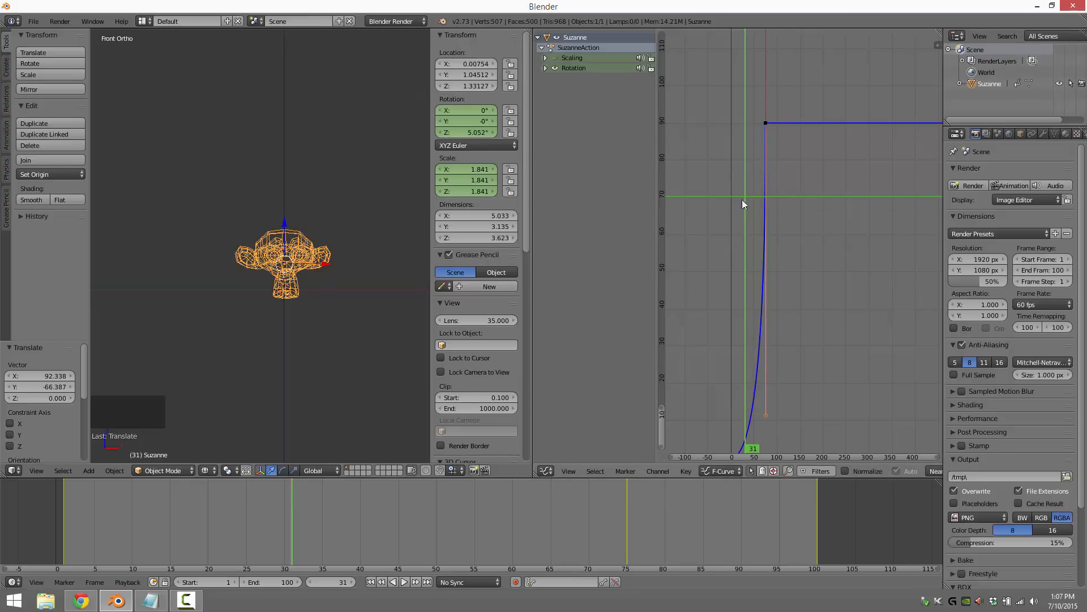
pyautogui.click(404, 581)
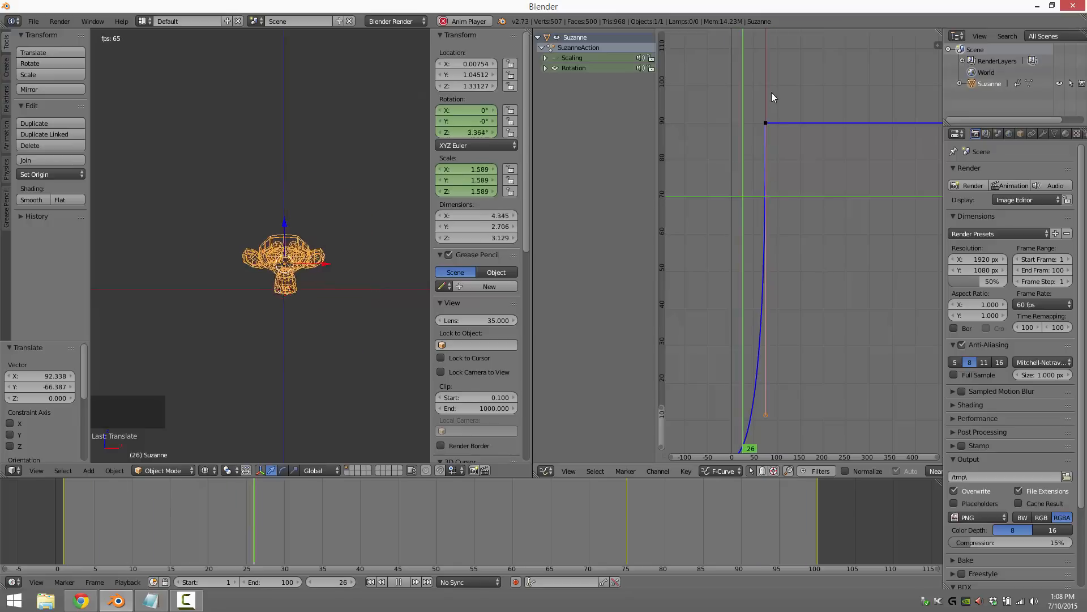
pyautogui.scroll(-2, 825, 309)
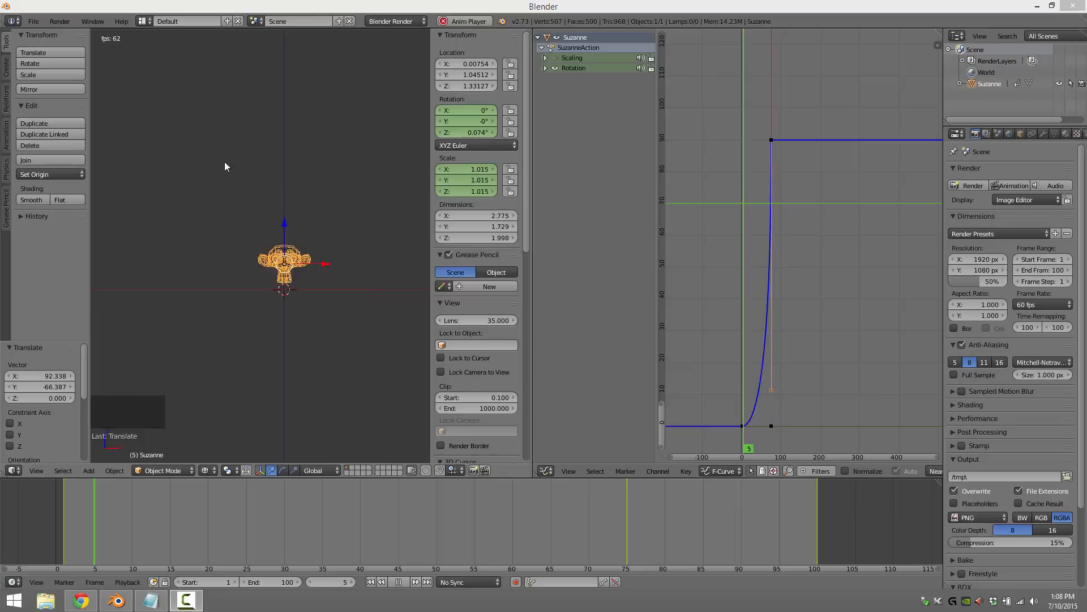
pyautogui.click(685, 471)
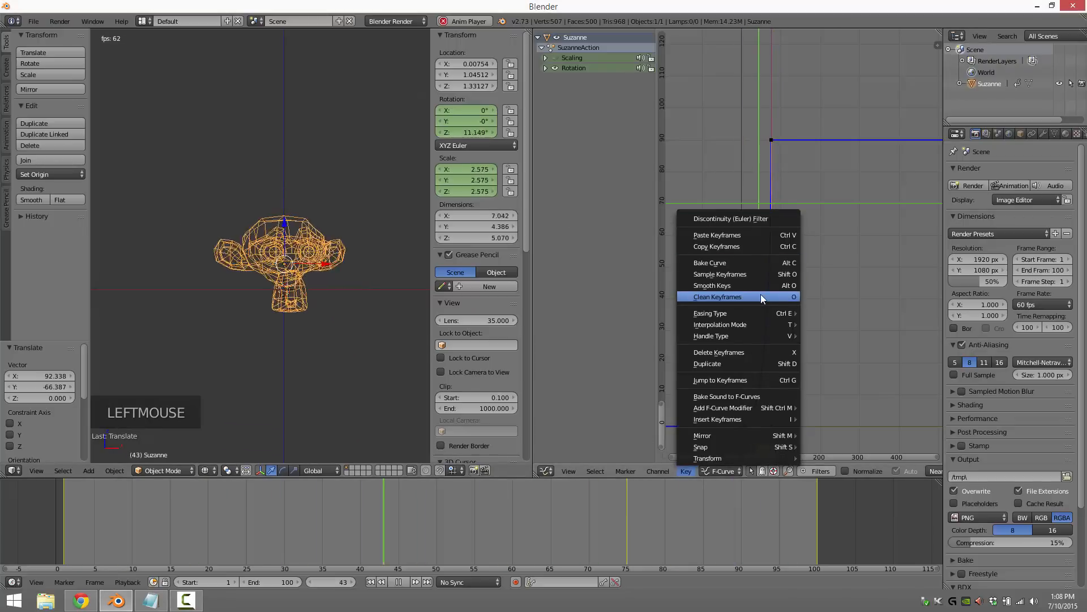
pyautogui.moveTo(745, 316)
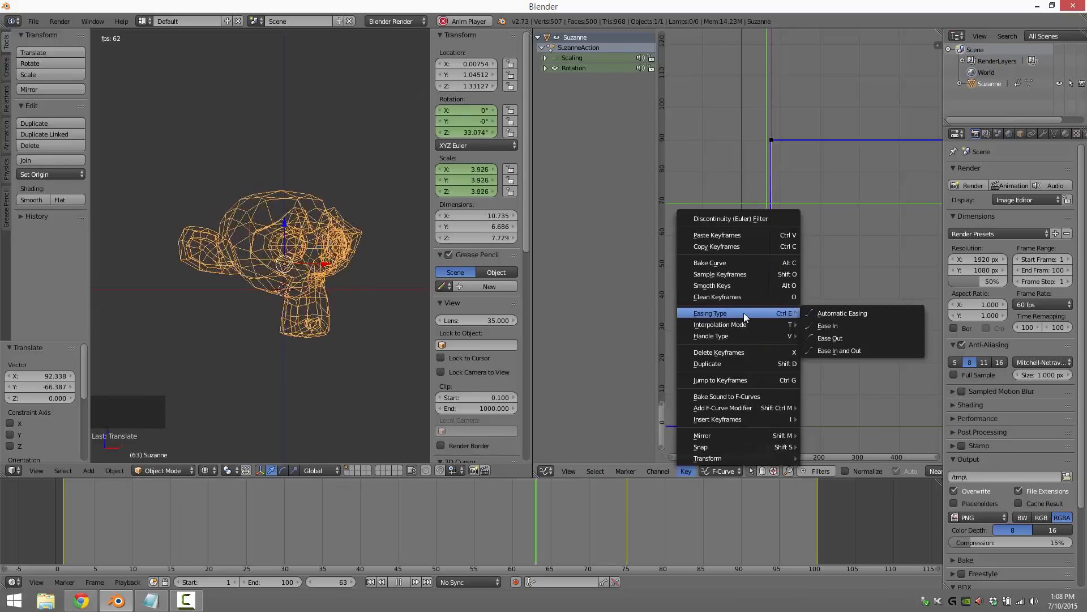
pyautogui.moveTo(745, 335)
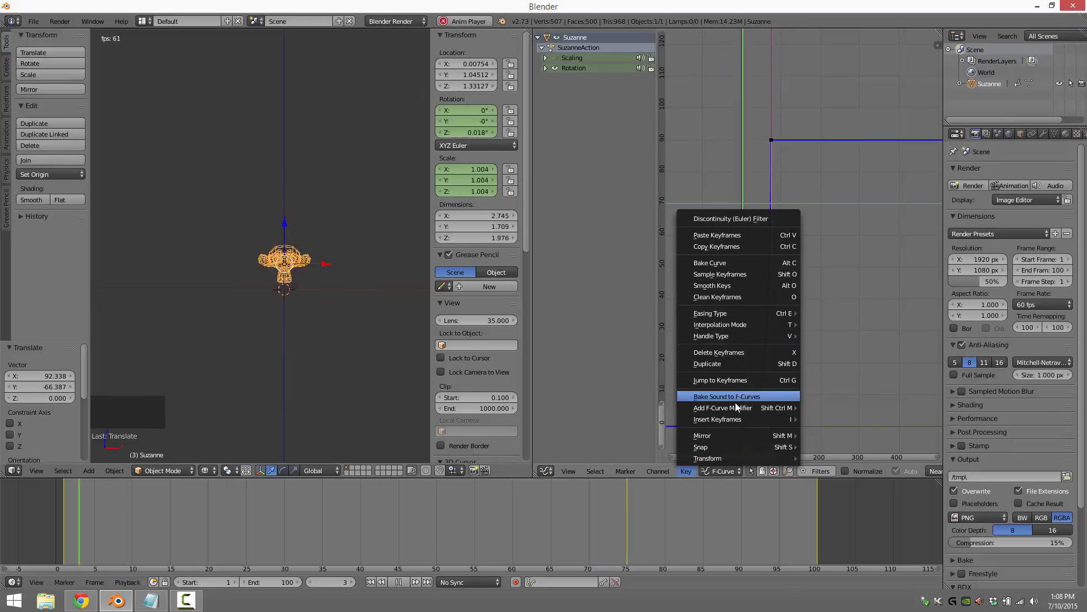
pyautogui.moveTo(733, 407)
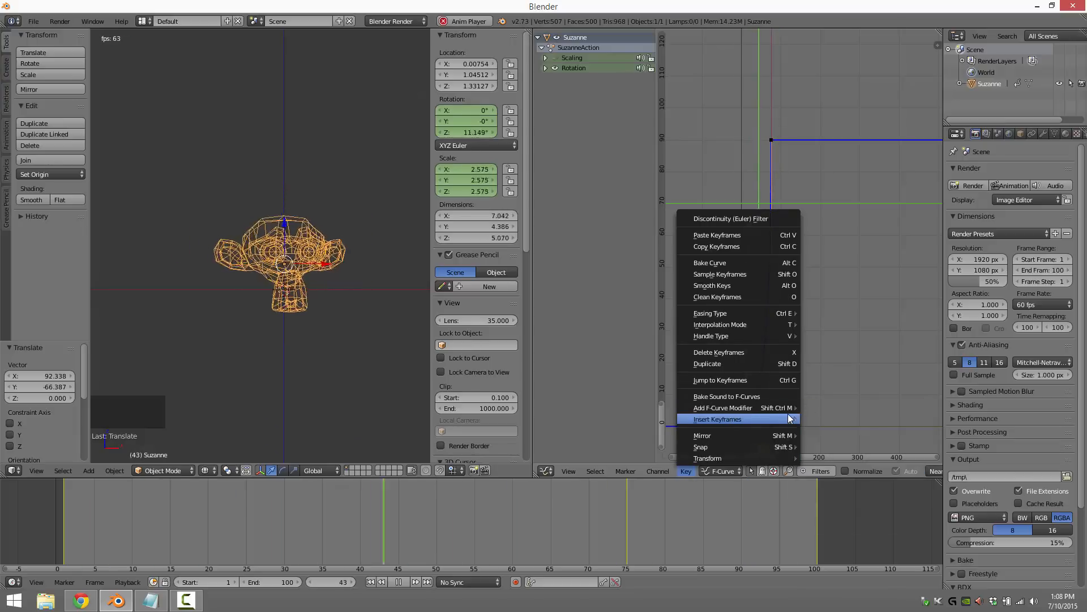
pyautogui.moveTo(703, 418)
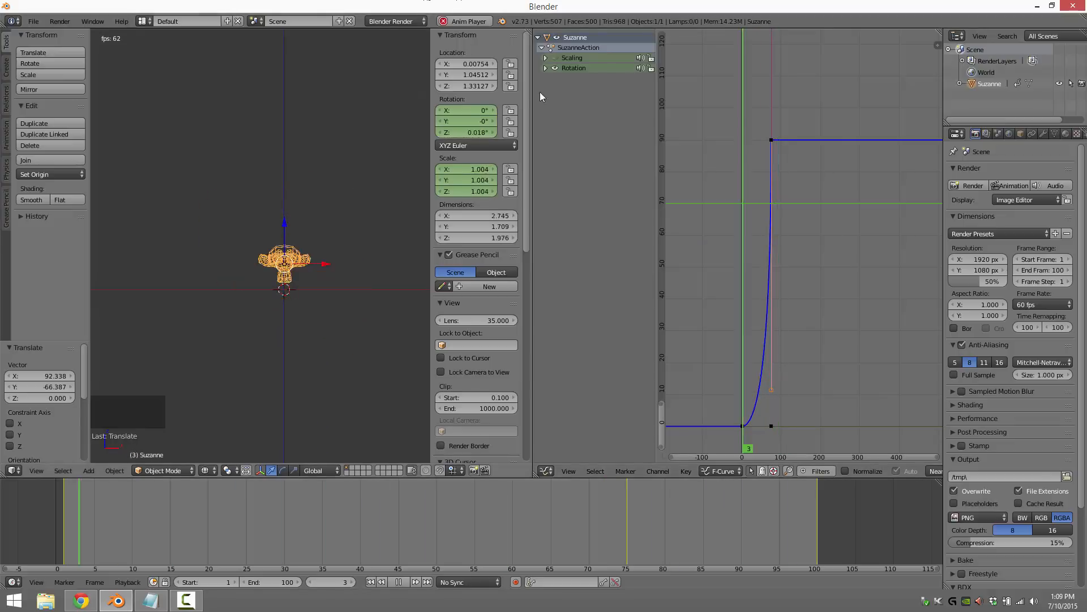
# - Show the monkey's hidden Scaling curves in the Graph Editor
pyautogui.click(555, 63)
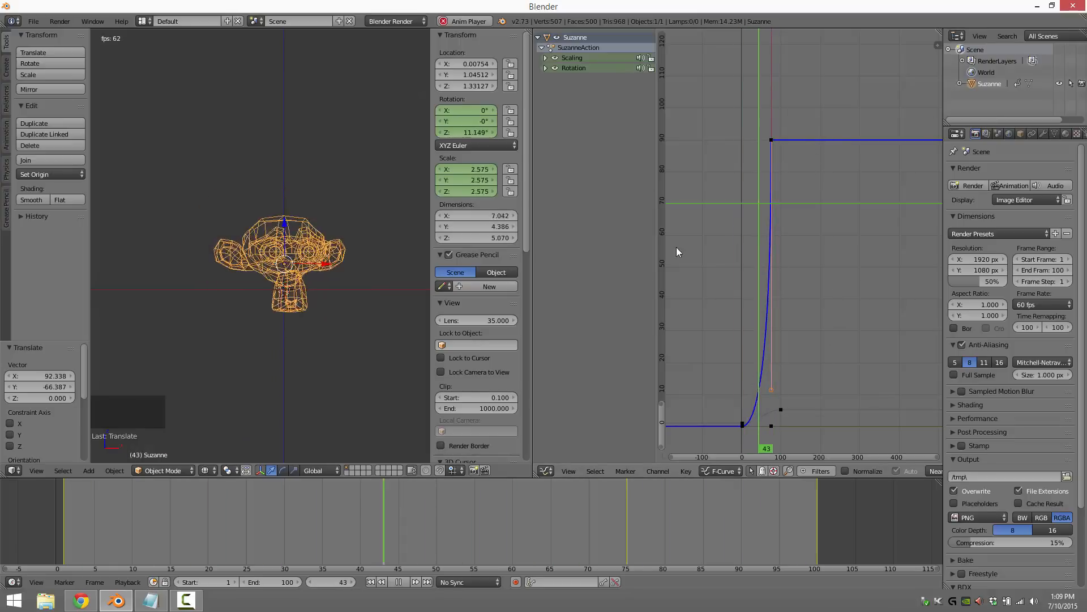
# - Switch the Graph Editor area to the Dope Sheet, and merge that area into the 3D view
pyautogui.click(549, 466)
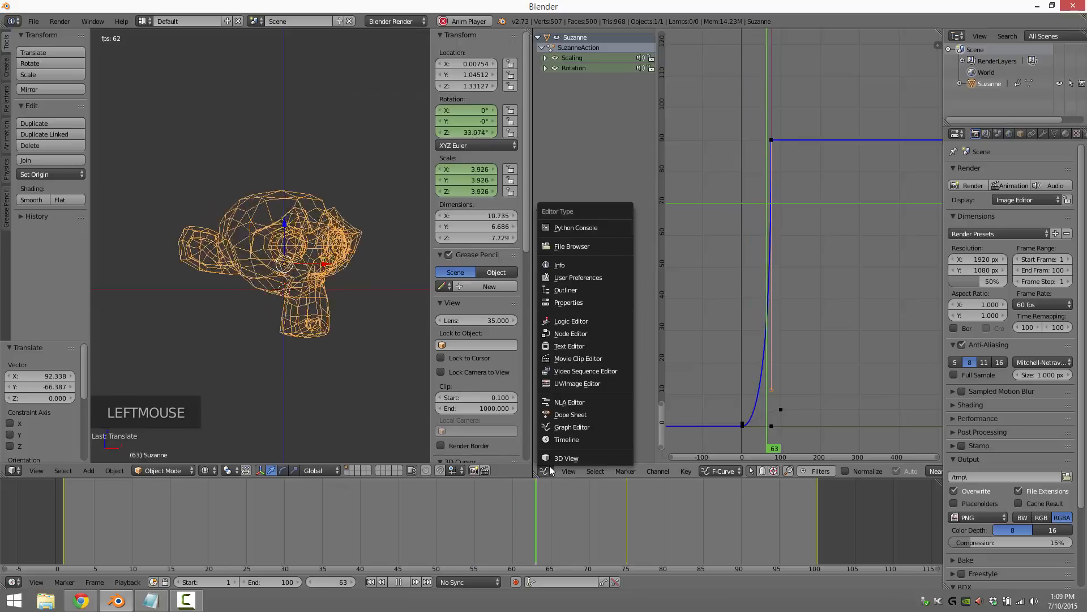
pyautogui.click(568, 414)
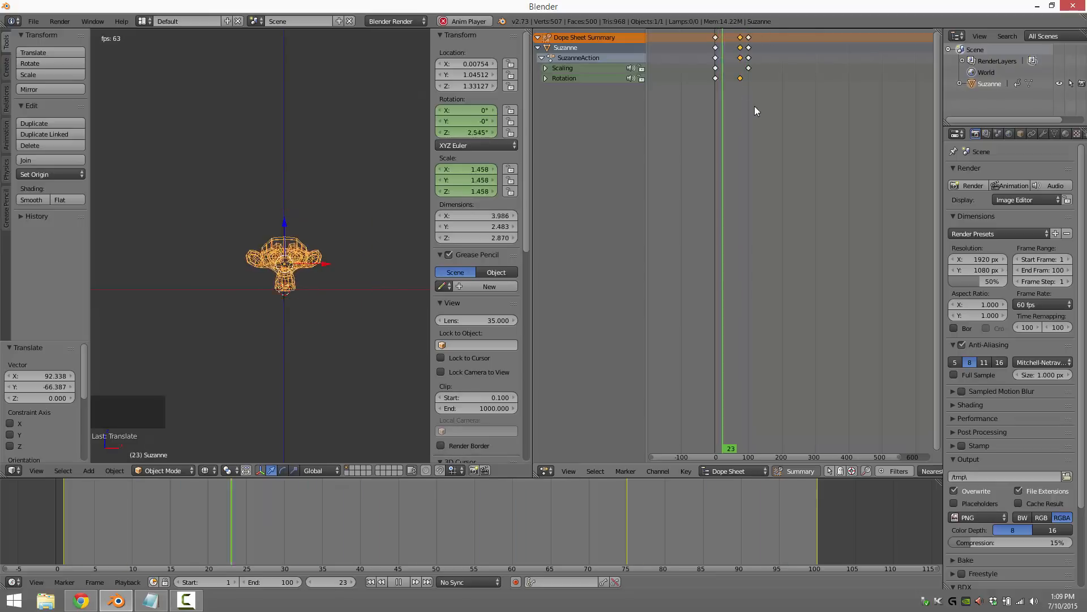
pyautogui.click(658, 470)
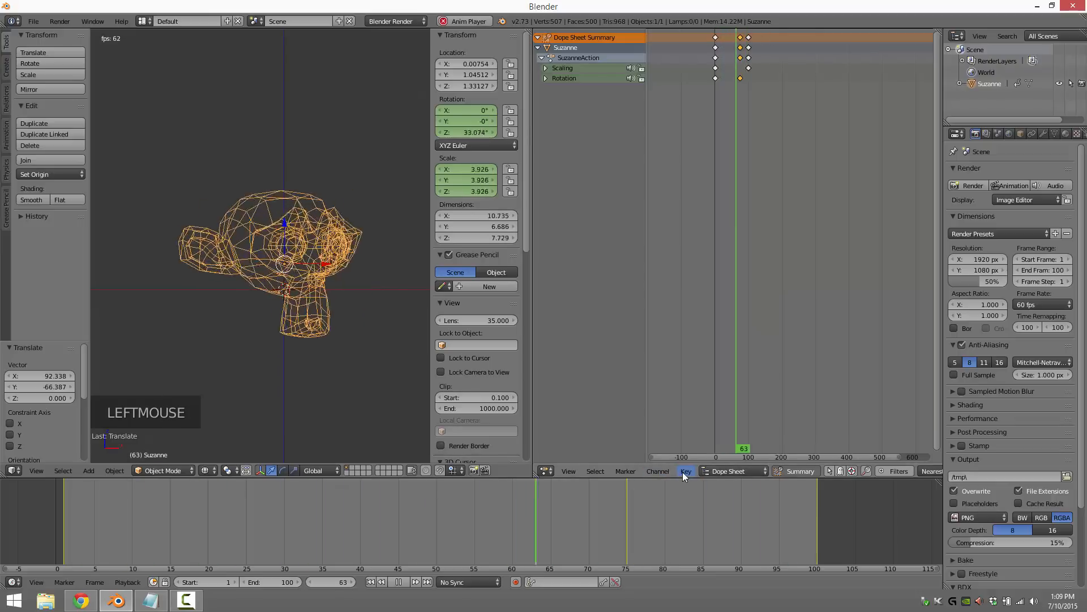
pyautogui.click(682, 471)
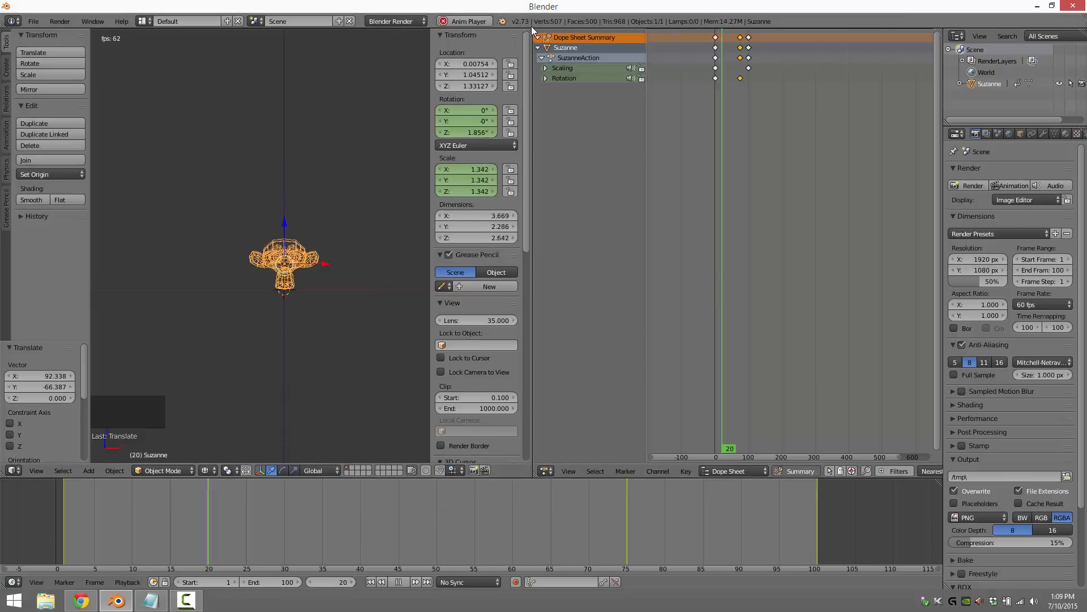
pyautogui.moveTo(529, 31); pyautogui.dragTo(792, 52)
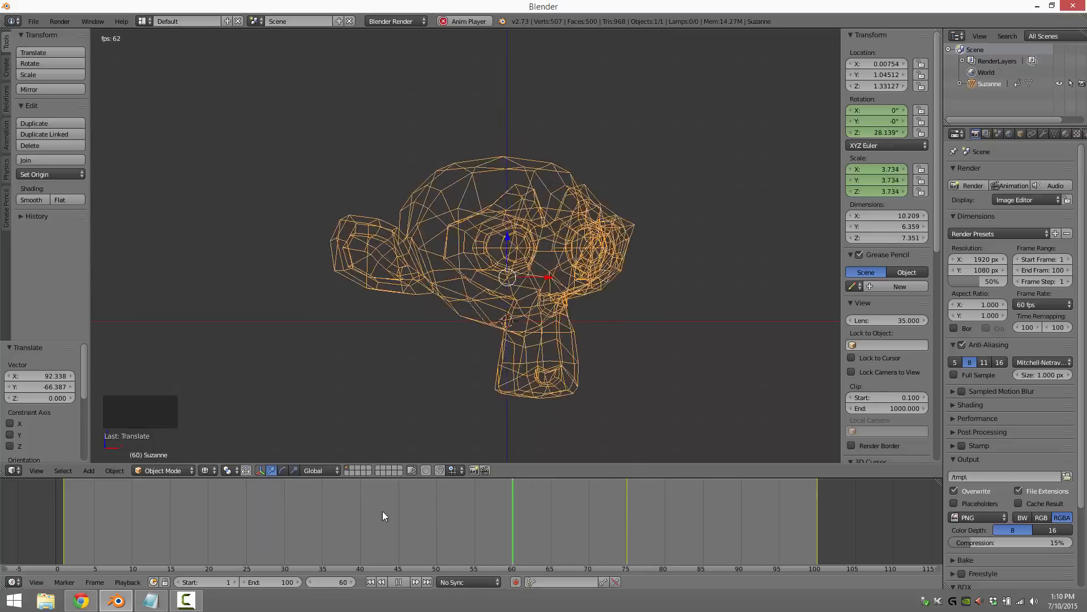
# - Turn on automatic keyframing at frame 20, move the monkey up about 0.67 along Z, and play the animation
pyautogui.click(399, 582)
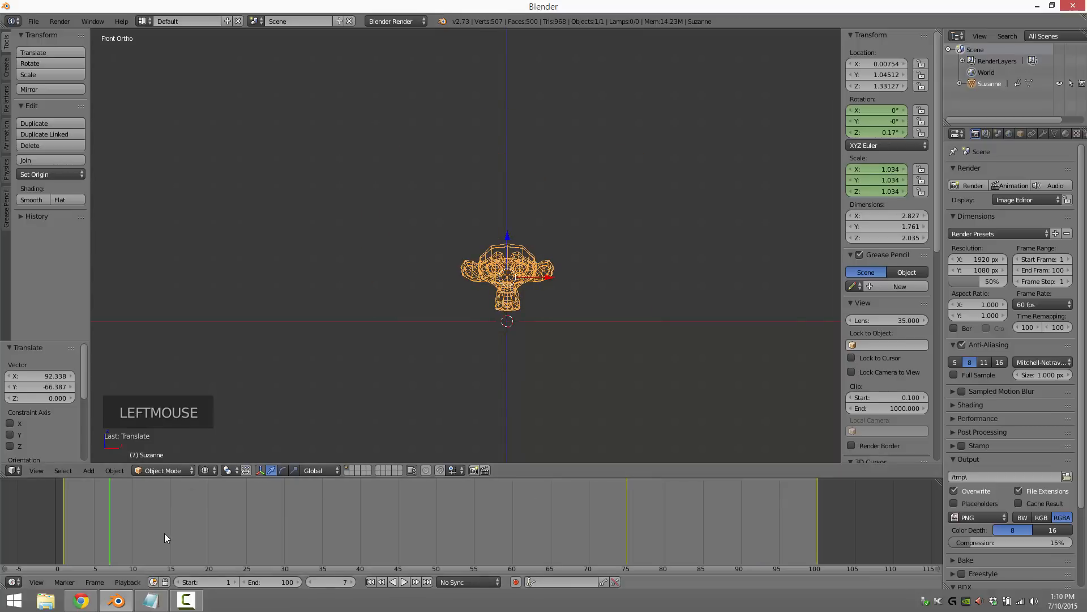
pyautogui.click(208, 536)
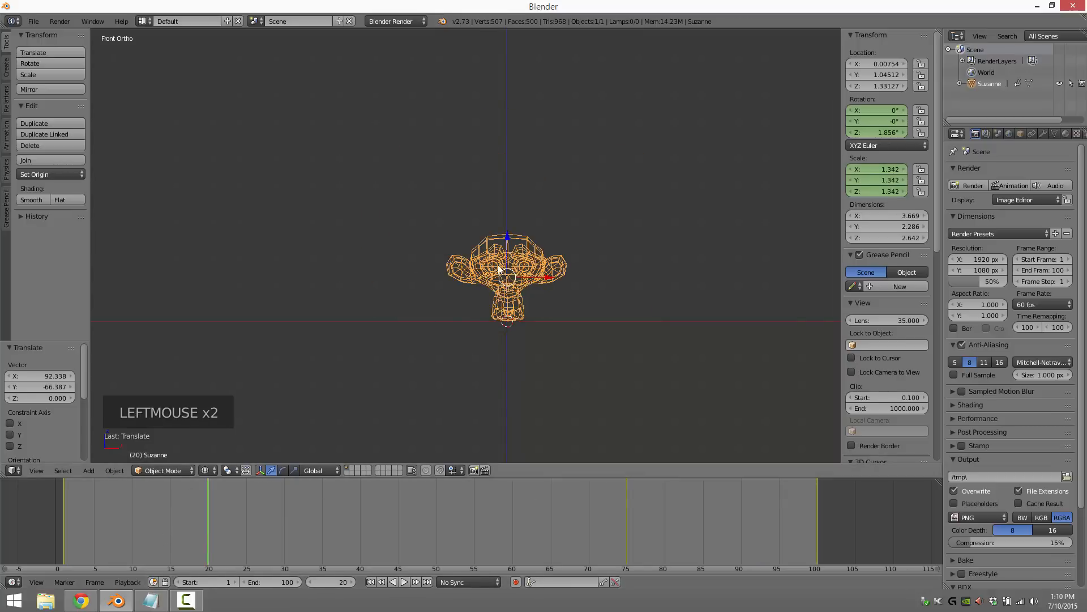
pyautogui.click(516, 583)
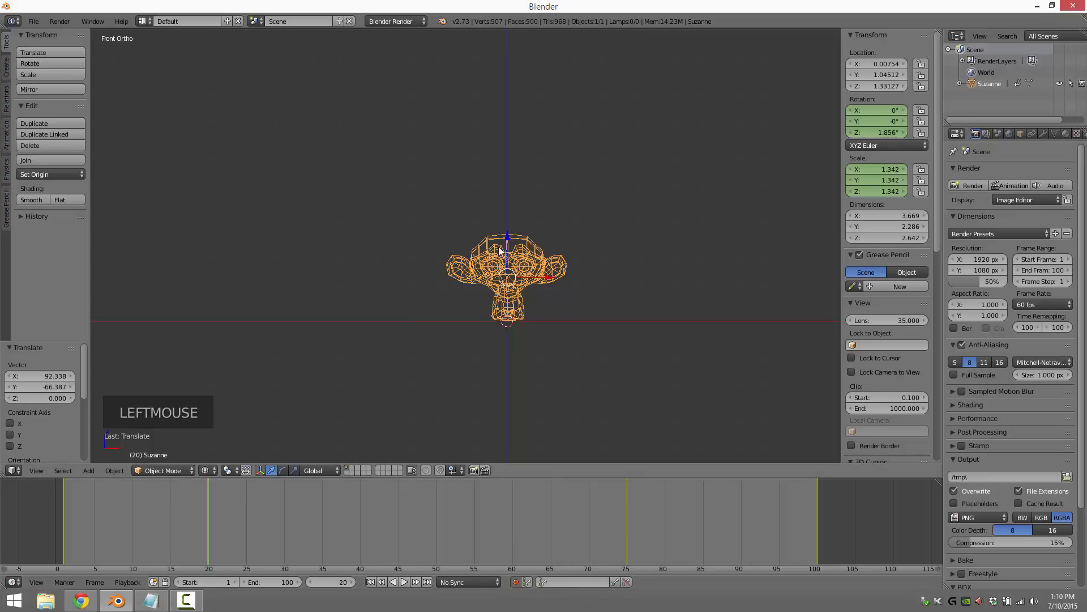
pyautogui.moveTo(508, 244); pyautogui.dragTo(508, 222)
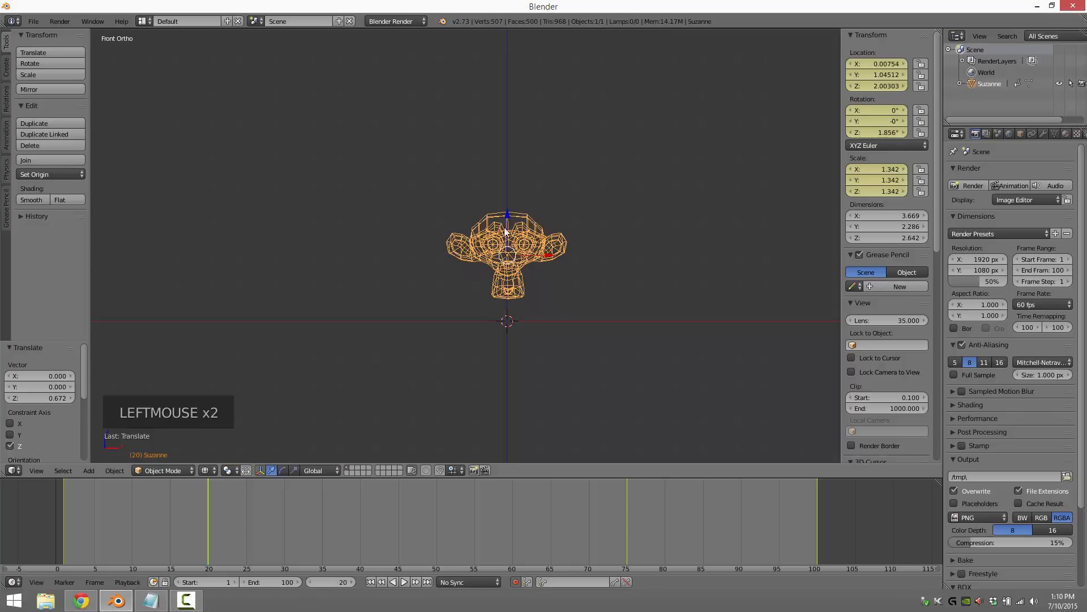
pyautogui.click(301, 508)
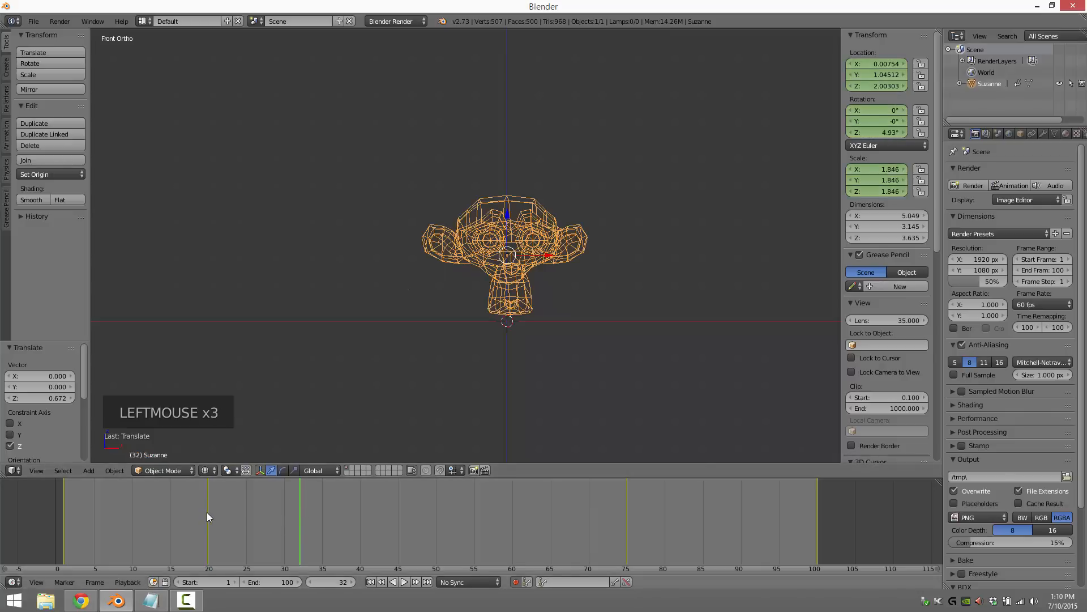
pyautogui.click(404, 582)
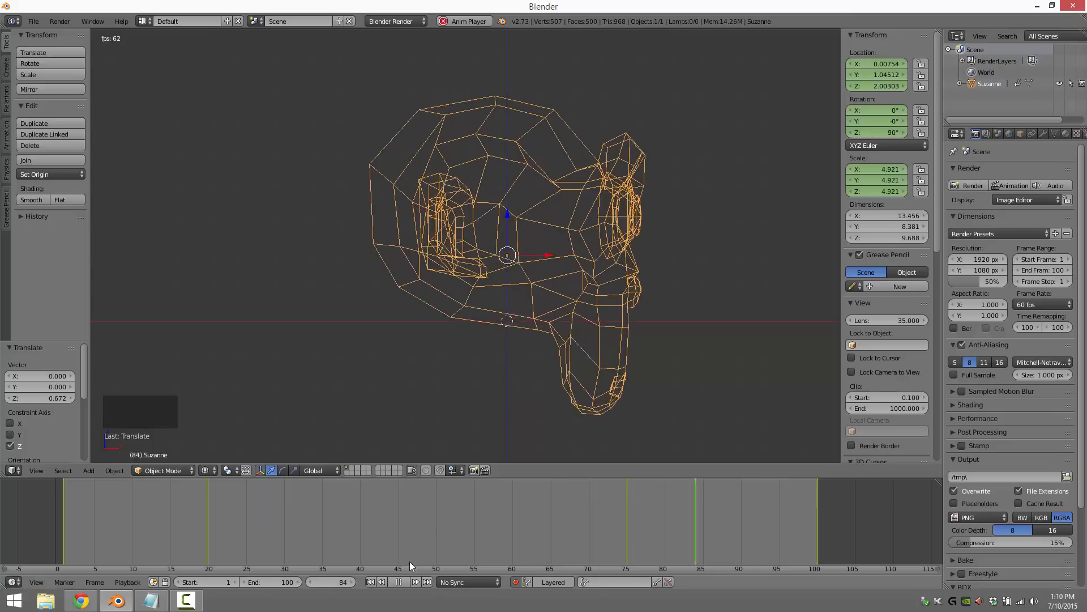
# - Rotate the monkey about 52° in the front view at frame 25 so an automatic keyframe is recorded
pyautogui.click(216, 546)
pyautogui.click(210, 535)
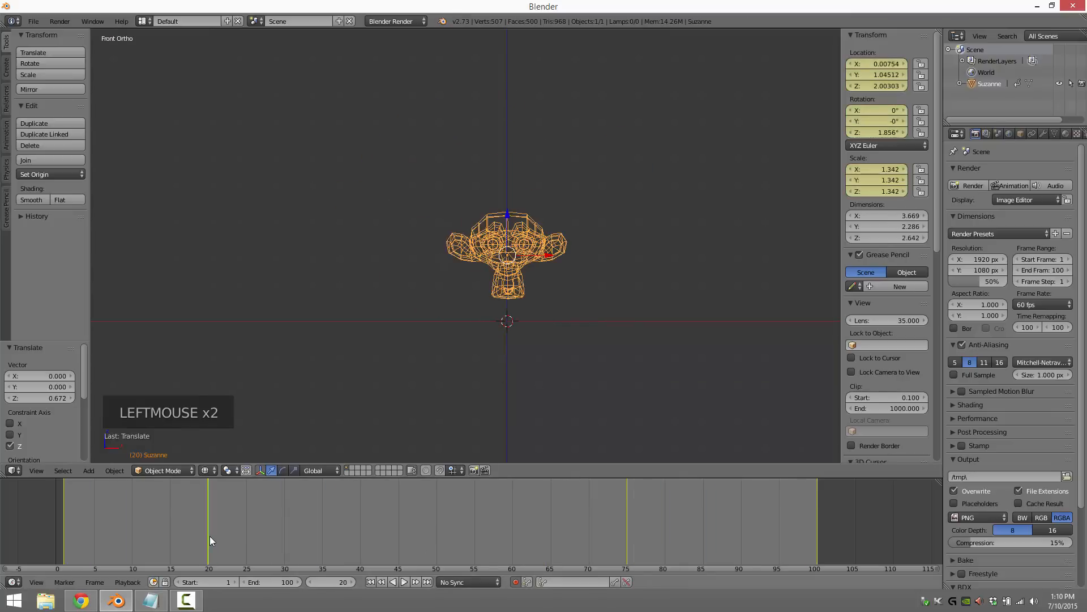
pyautogui.click(247, 532)
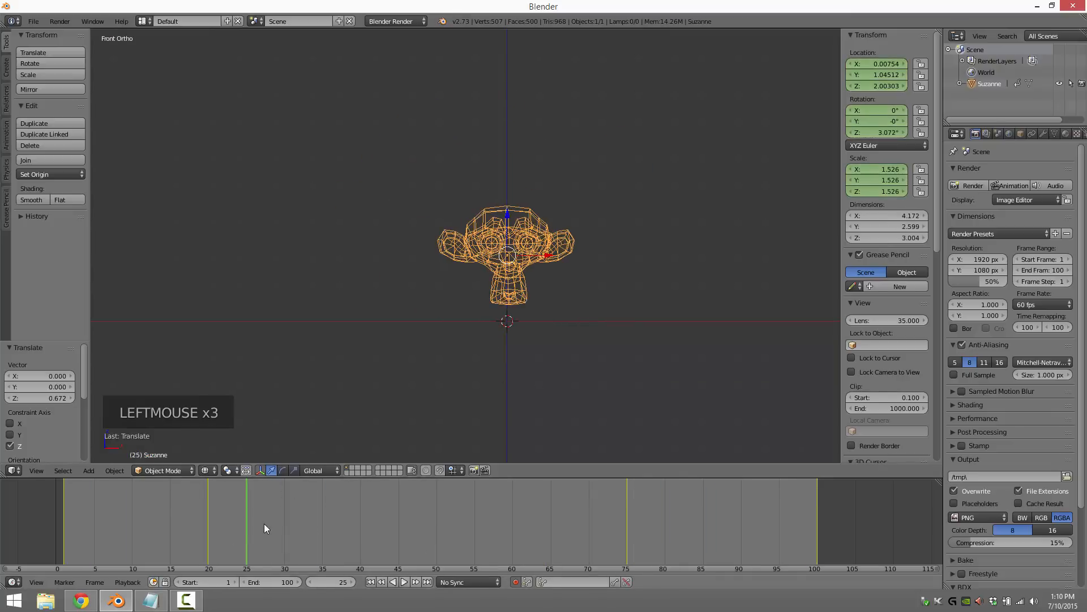
pyautogui.press('r')
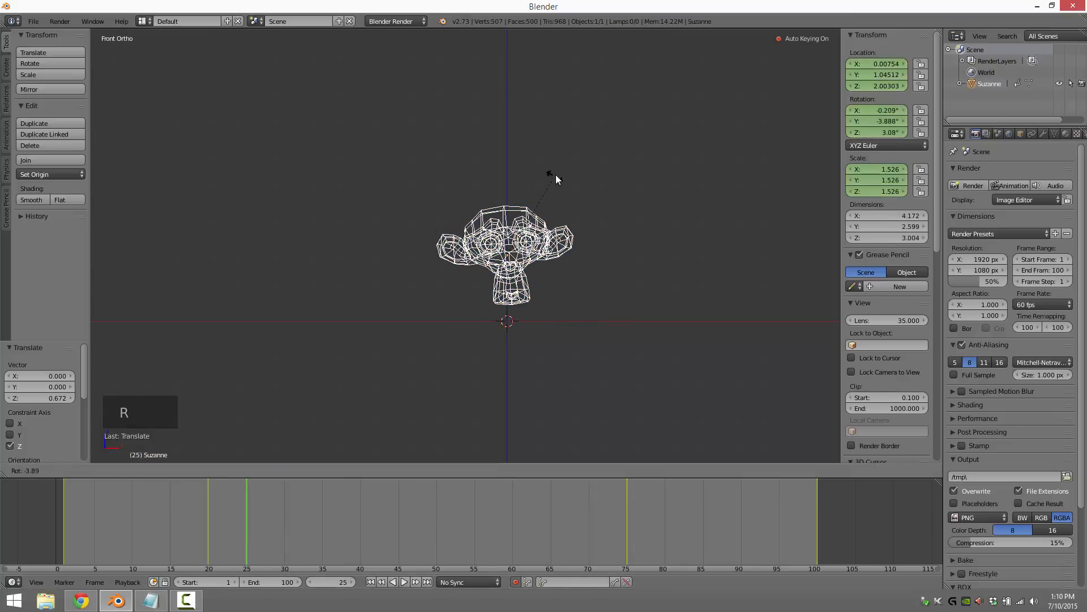
pyautogui.click(623, 249)
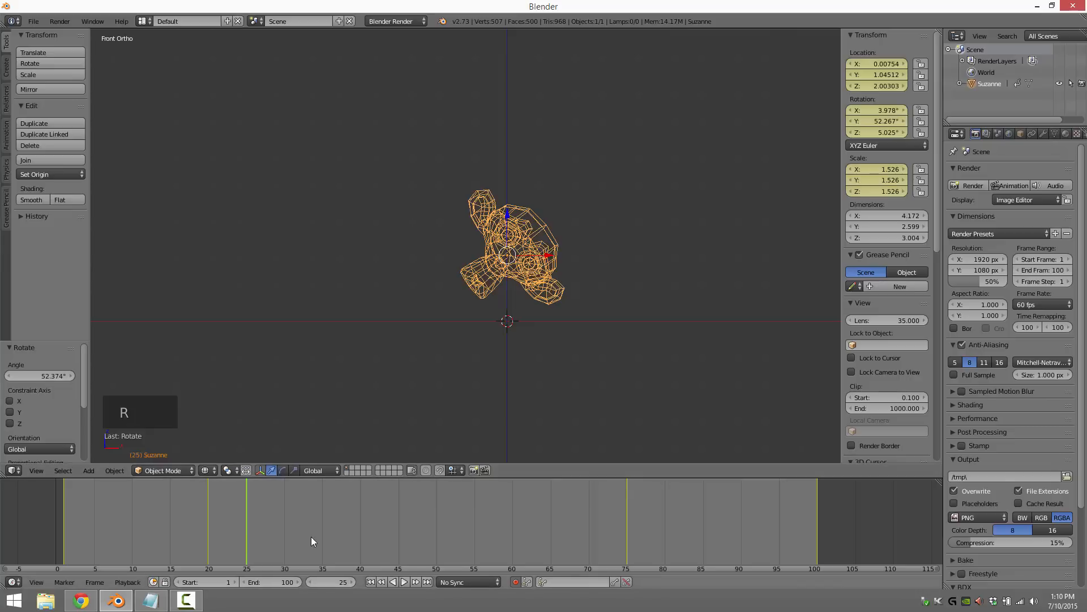
pyautogui.click(270, 542)
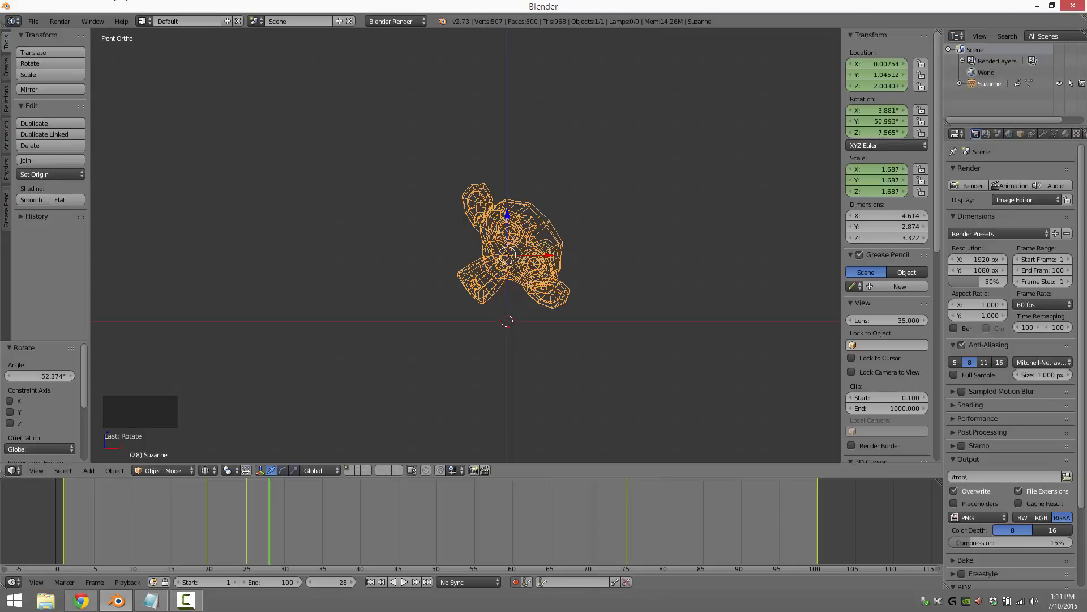
# - Turn off automatic keyframing while the animation plays, and stop playback with the current frame at 40
pyautogui.click(403, 582)
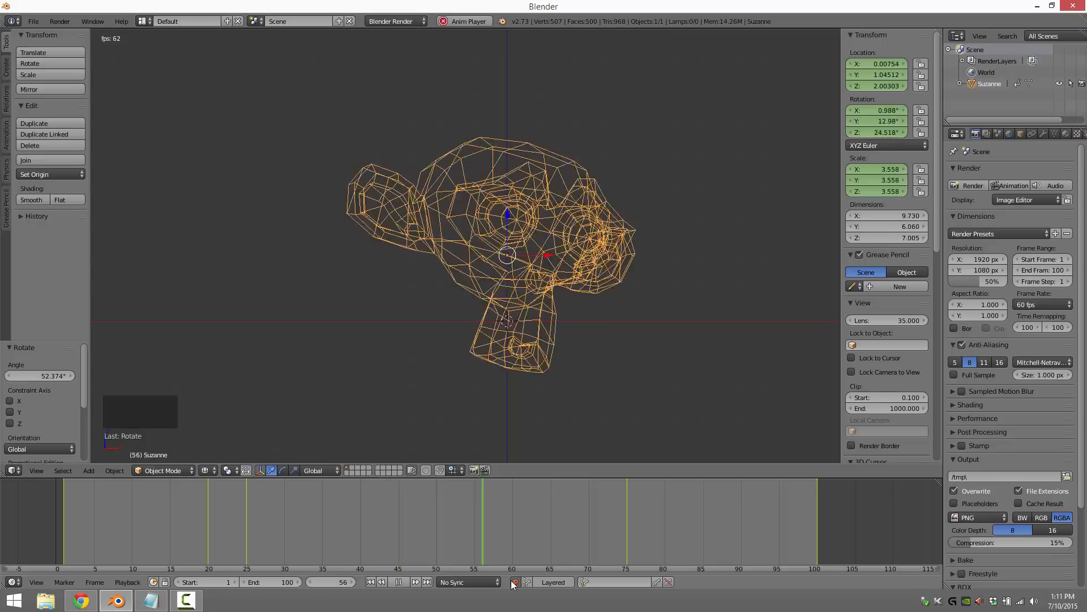
pyautogui.click(328, 297)
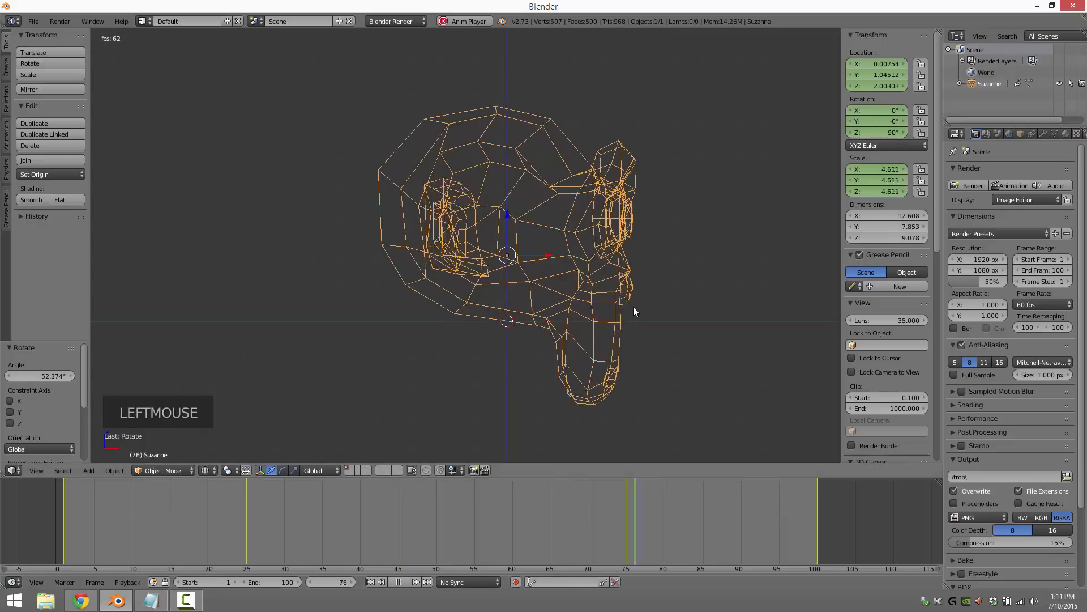
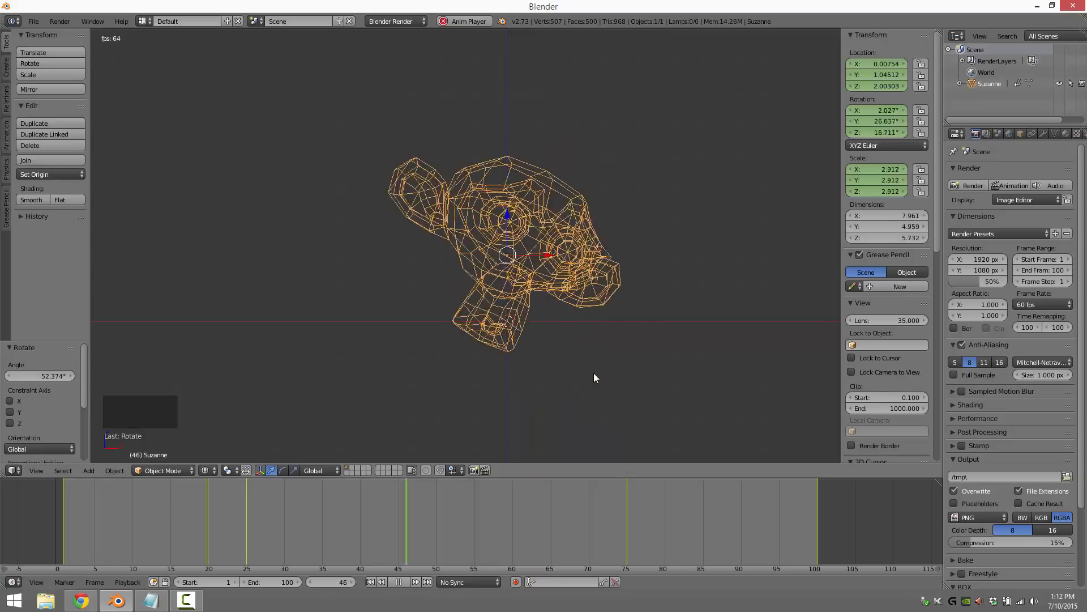
pyautogui.click(398, 582)
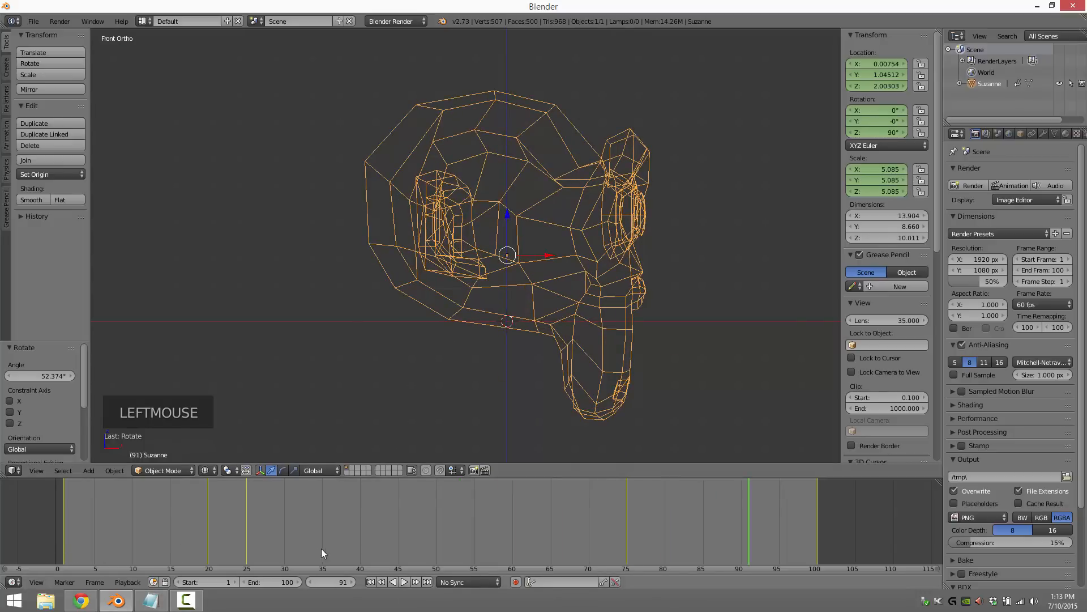
pyautogui.click(360, 547)
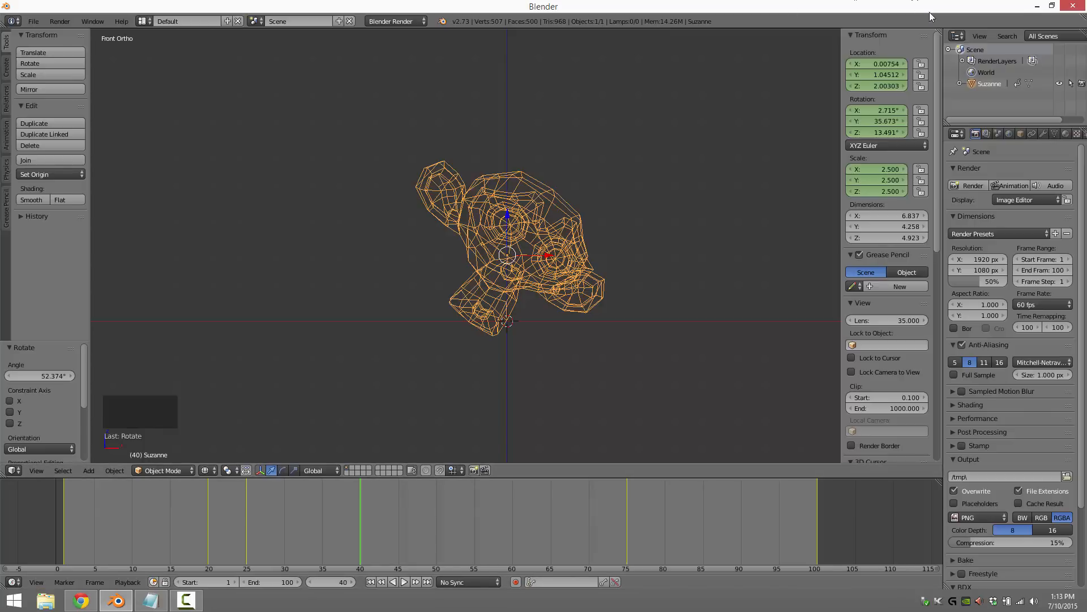
# - Split the 3D view into two side-by-side areas and make the new one an NLA Editor
pyautogui.moveTo(936, 34); pyautogui.dragTo(605, 208)
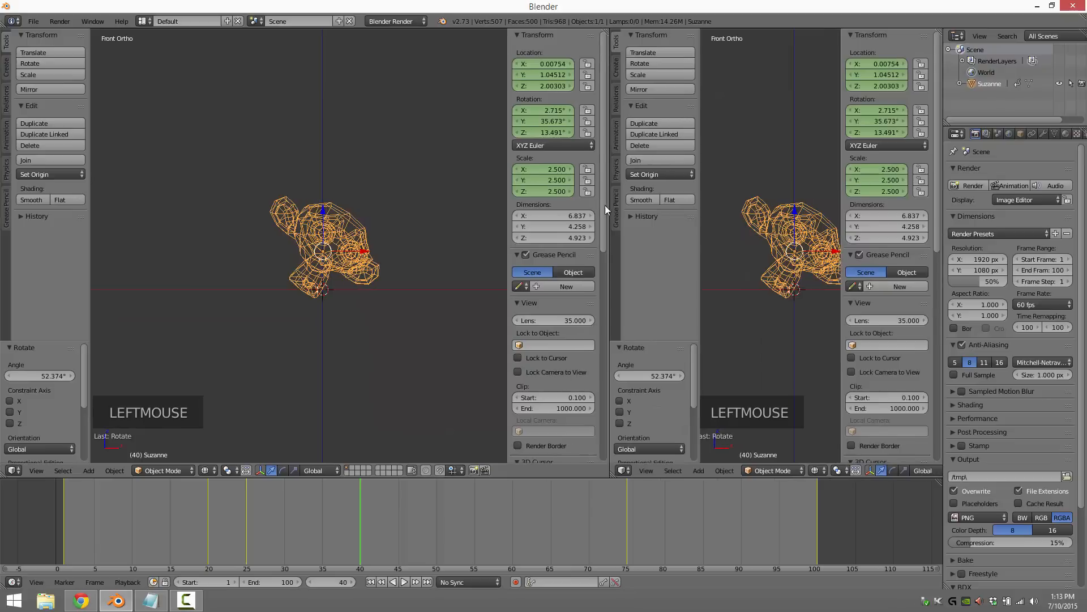
pyautogui.click(624, 470)
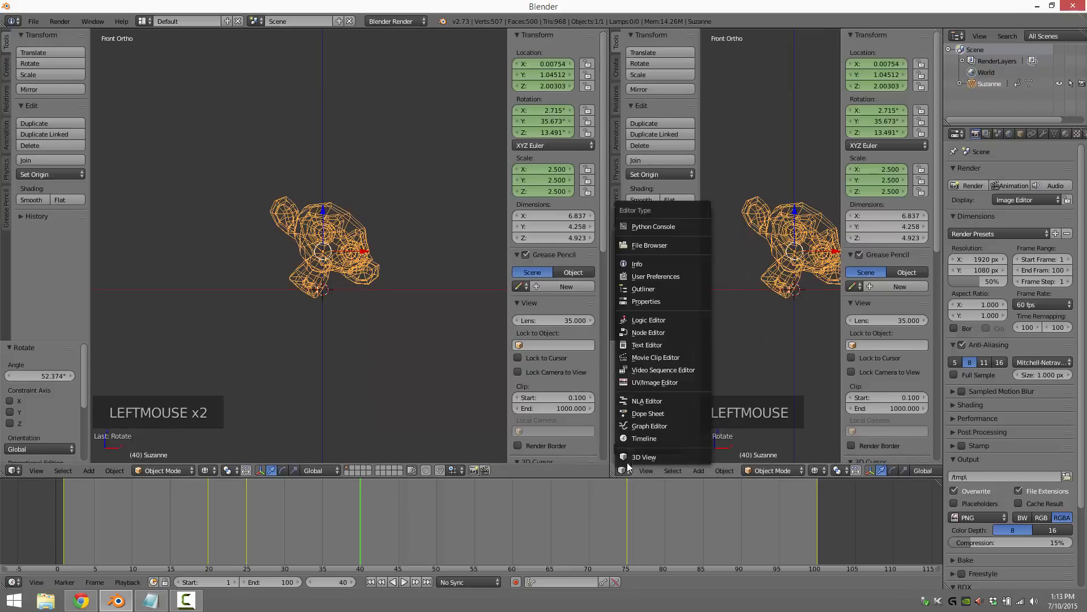
pyautogui.click(647, 403)
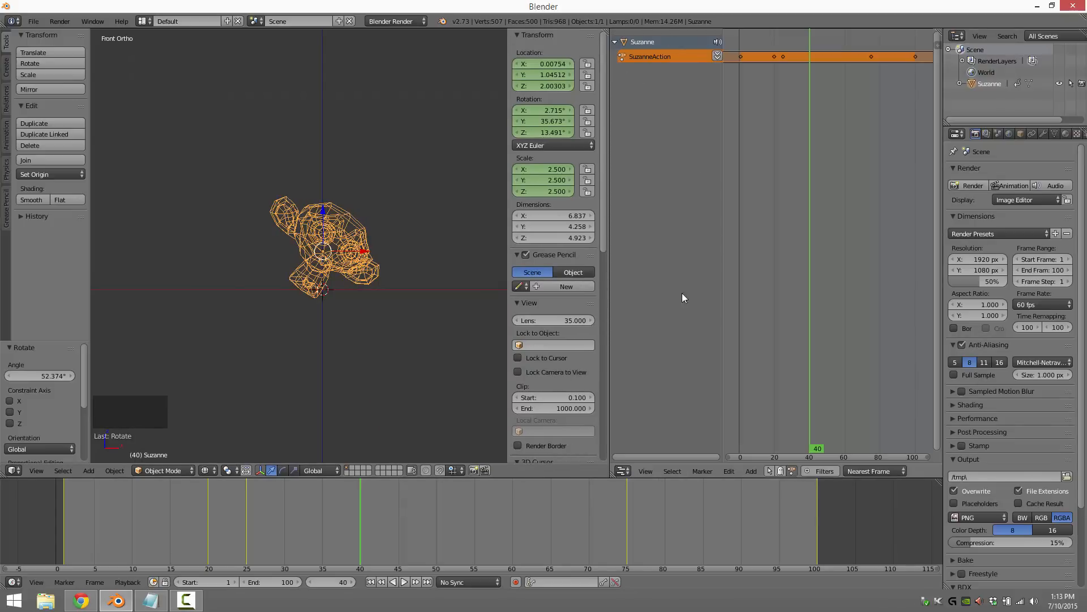
# - Push SuzanneAction down onto an NLA track and rename the track Run
pyautogui.click(717, 56)
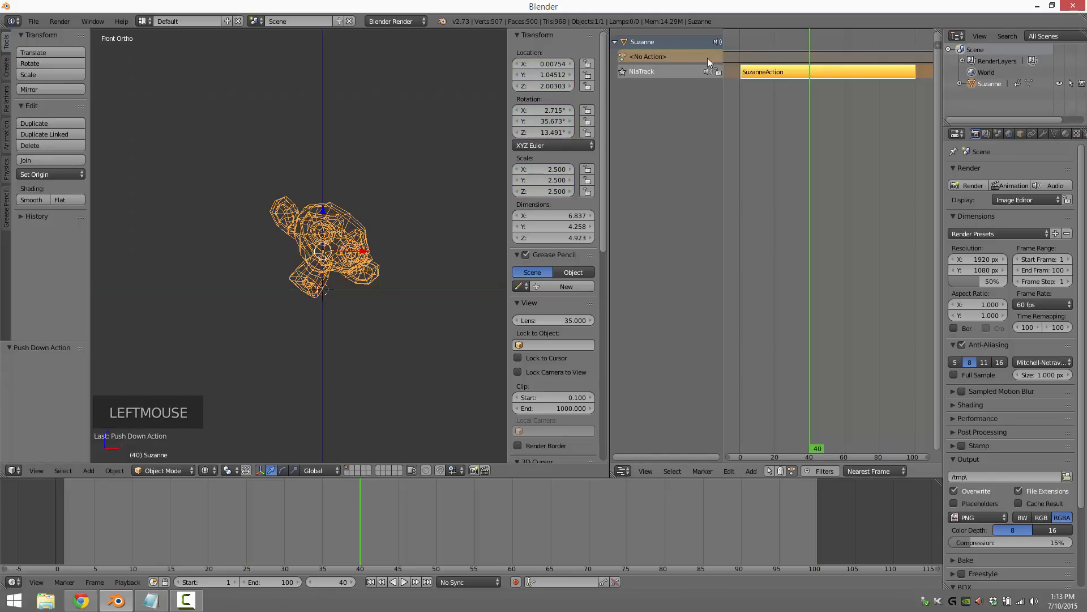
pyautogui.doubleClick(647, 72)
pyautogui.write('R')
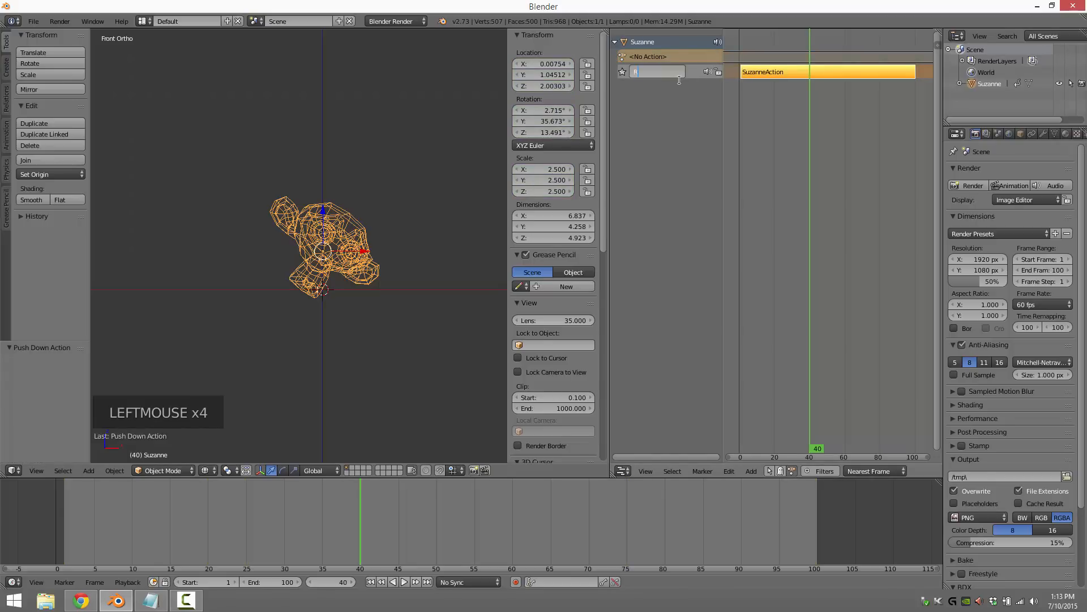
pyautogui.write('un')
pyautogui.press('Return')
pyautogui.click(709, 57)
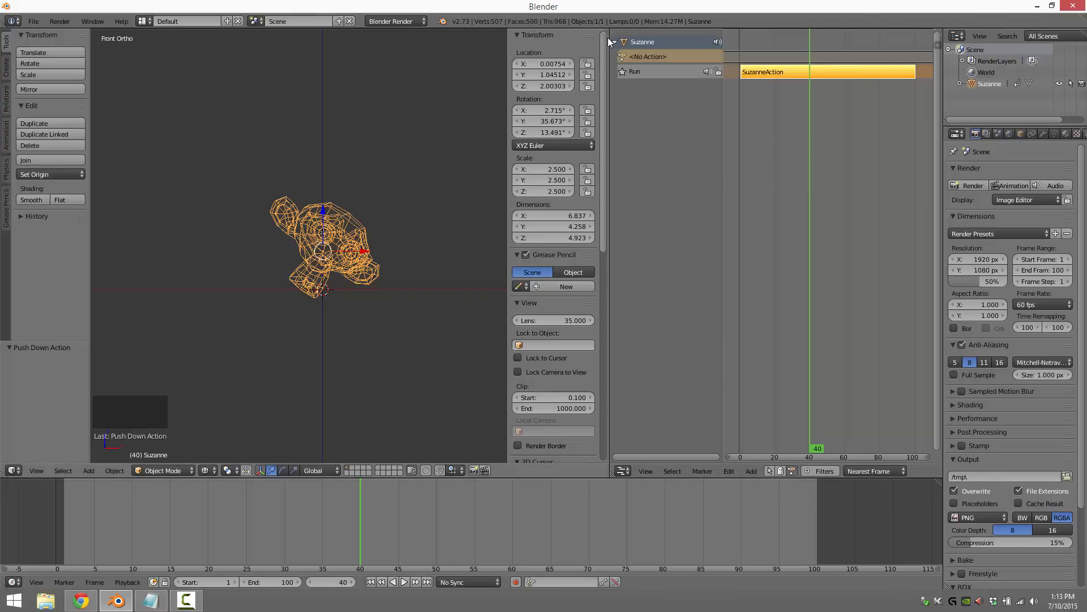
# - Merge the NLA Editor area back into the 3D view and delete the monkey from the scene
pyautogui.moveTo(609, 36); pyautogui.dragTo(687, 67)
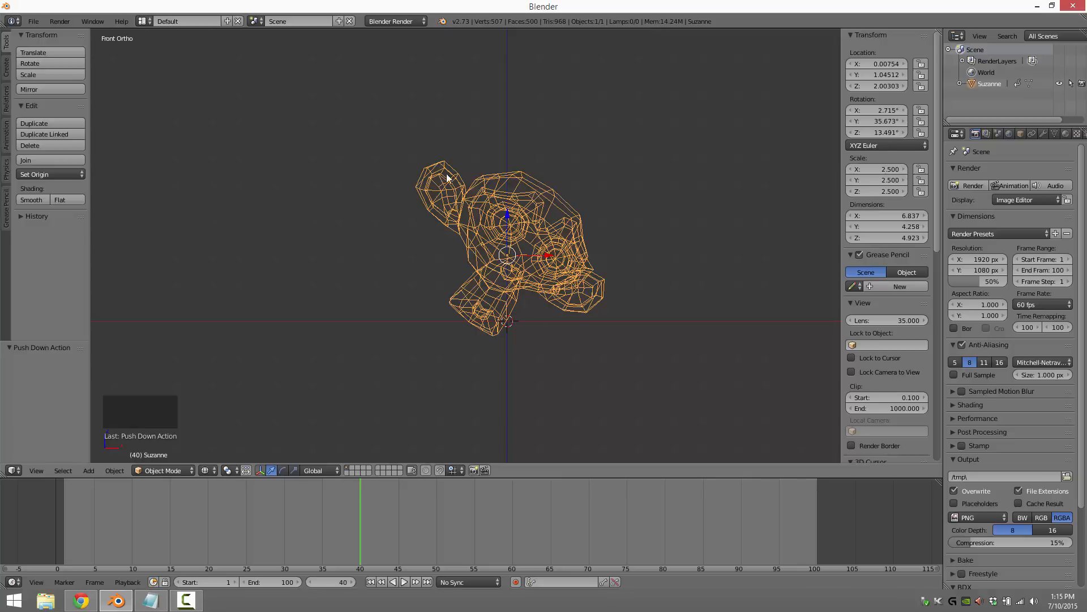
pyautogui.press('a')
pyautogui.press('a')
pyautogui.press('x')
pyautogui.click(532, 182)
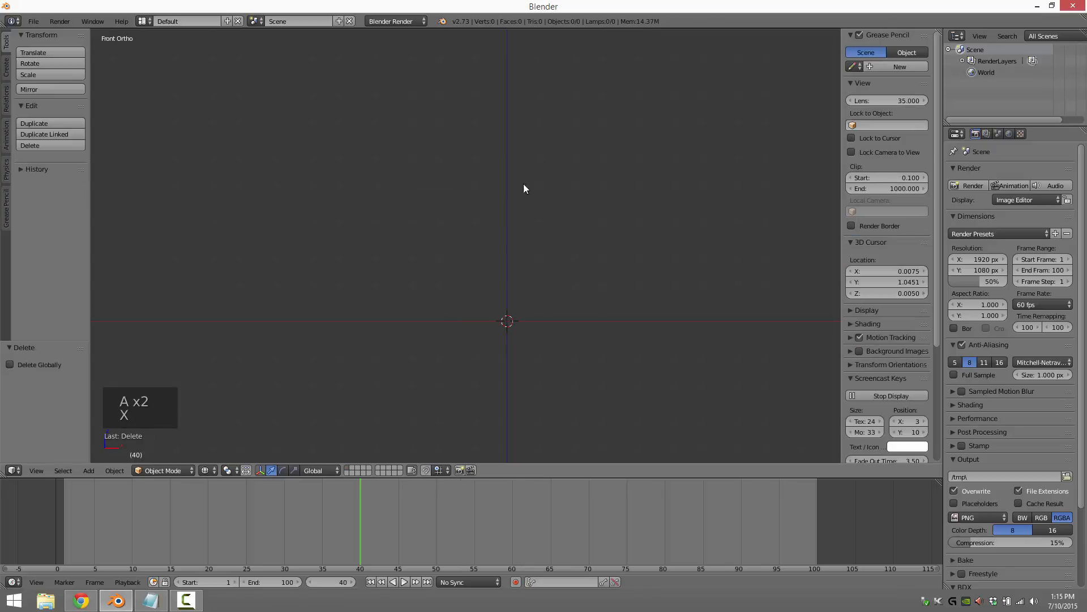
# - Add a cube mesh at the 3D cursor and show it in the right orthographic view
pyautogui.click(113, 470)
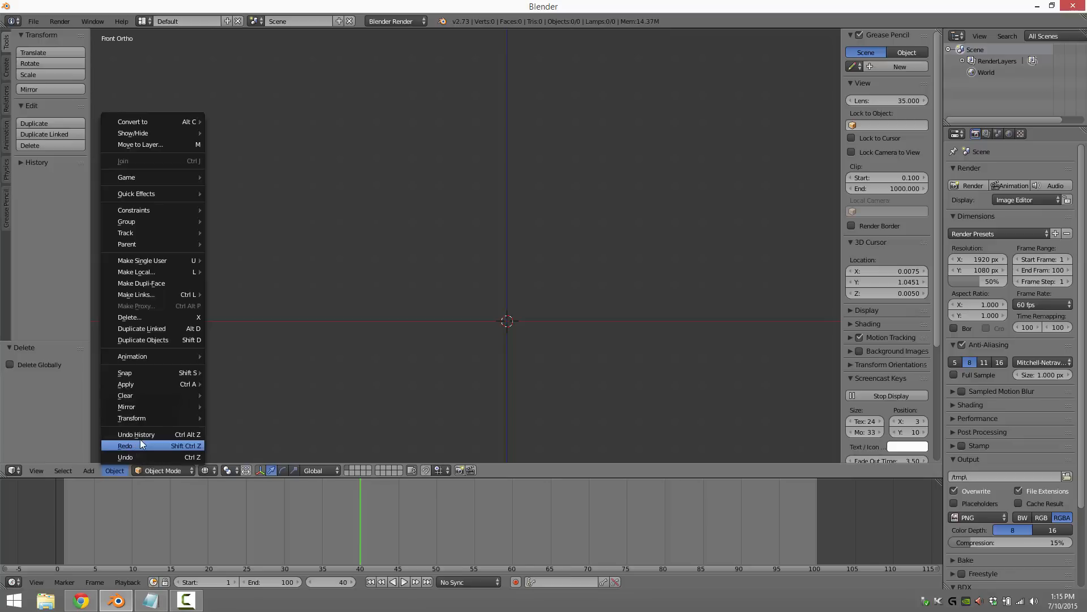
pyautogui.click(89, 470)
pyautogui.click(91, 469)
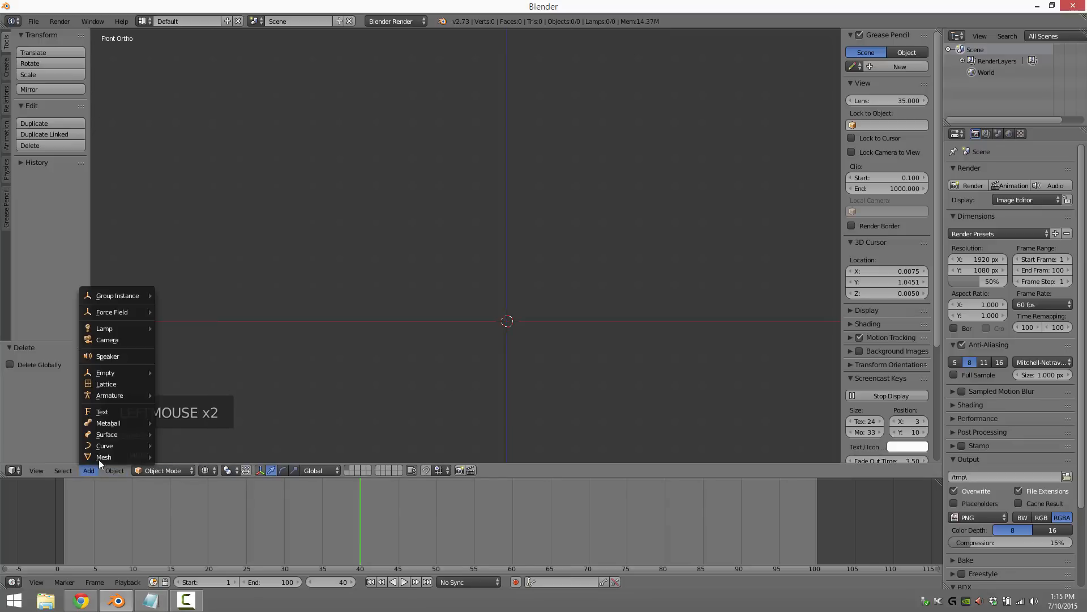
pyautogui.moveTo(110, 443)
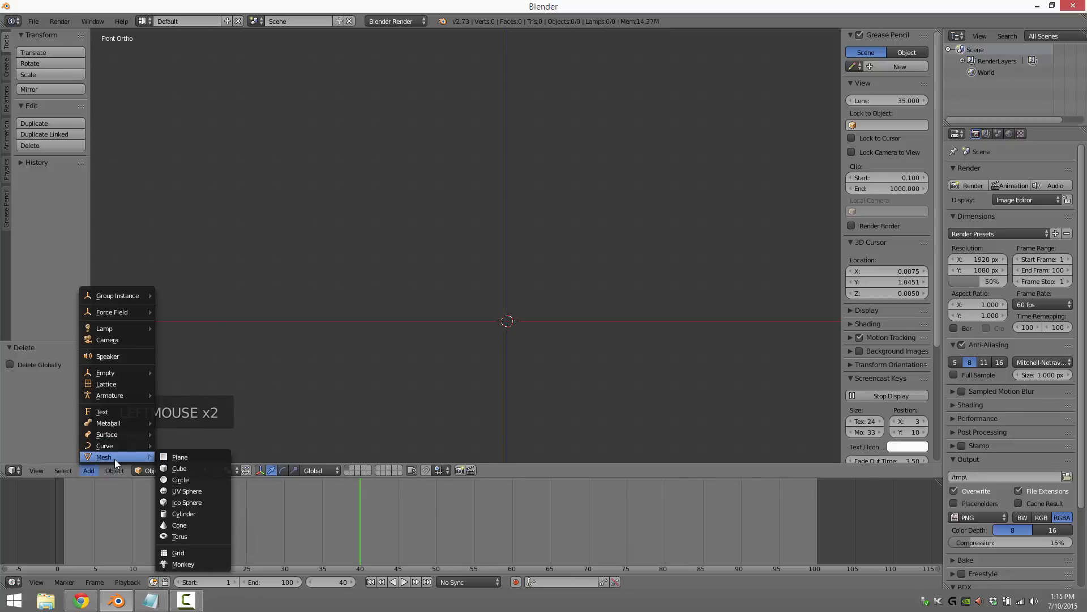
pyautogui.click(176, 466)
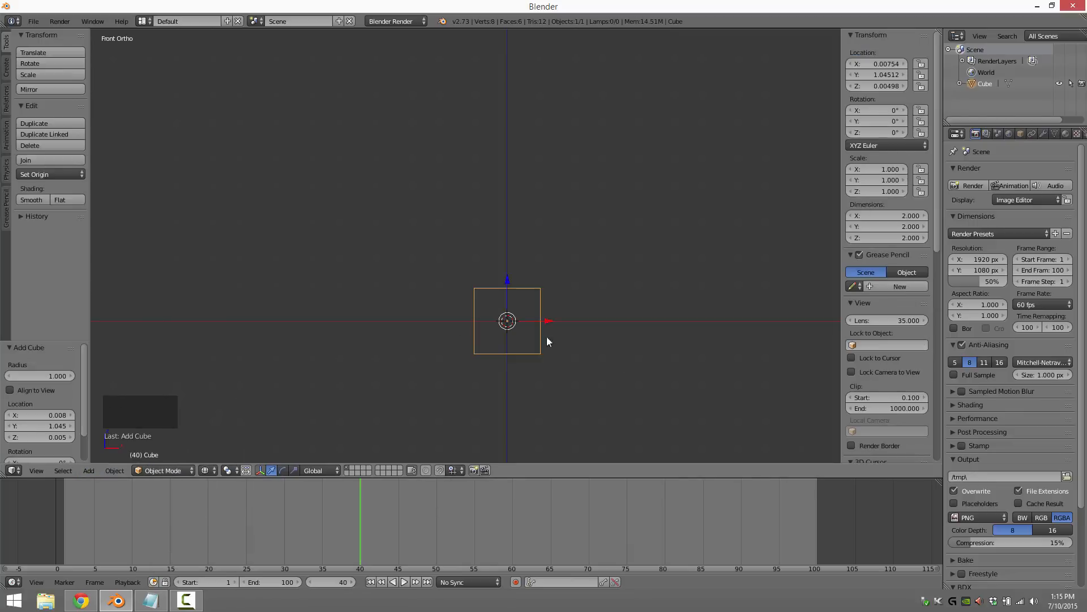
pyautogui.press('KP_1')
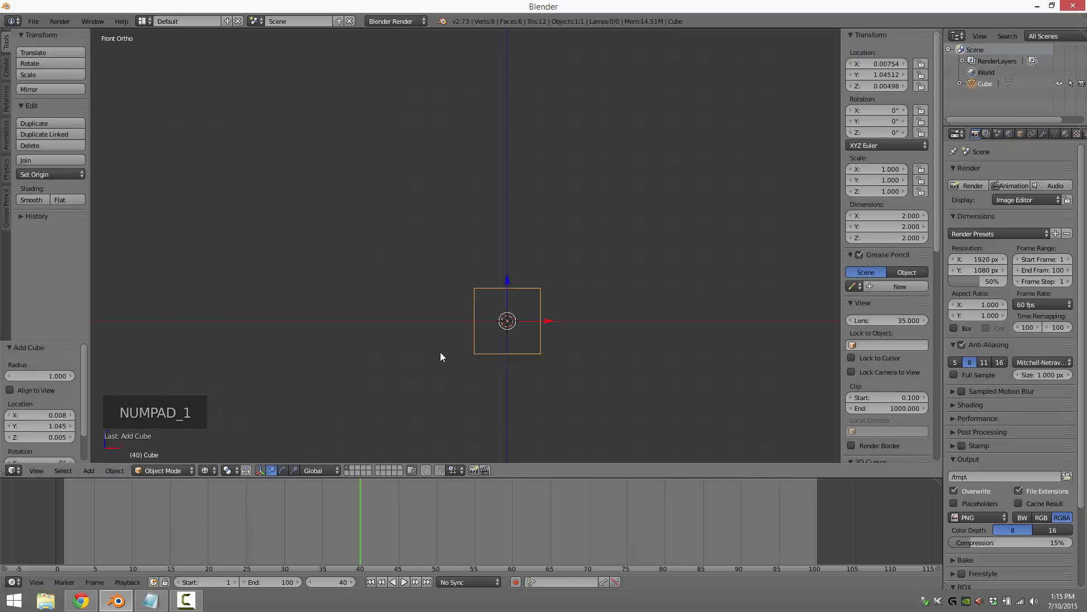
pyautogui.press('KP_3')
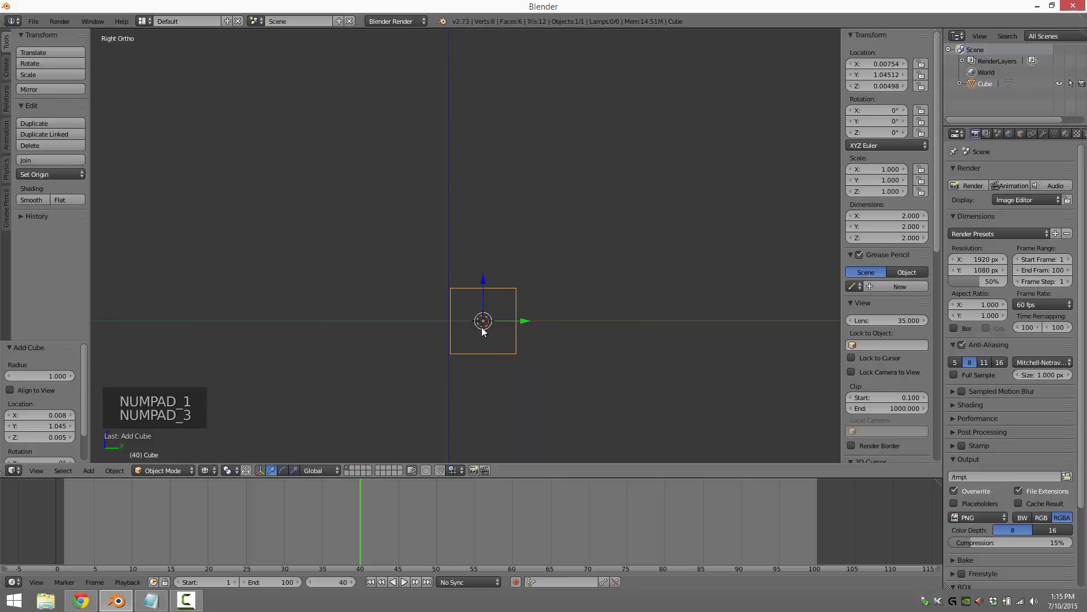
# - In Edit Mode with face selection, extrude the cube's +X face twice along X, the second time by about 2.6
pyautogui.press('KP_5')
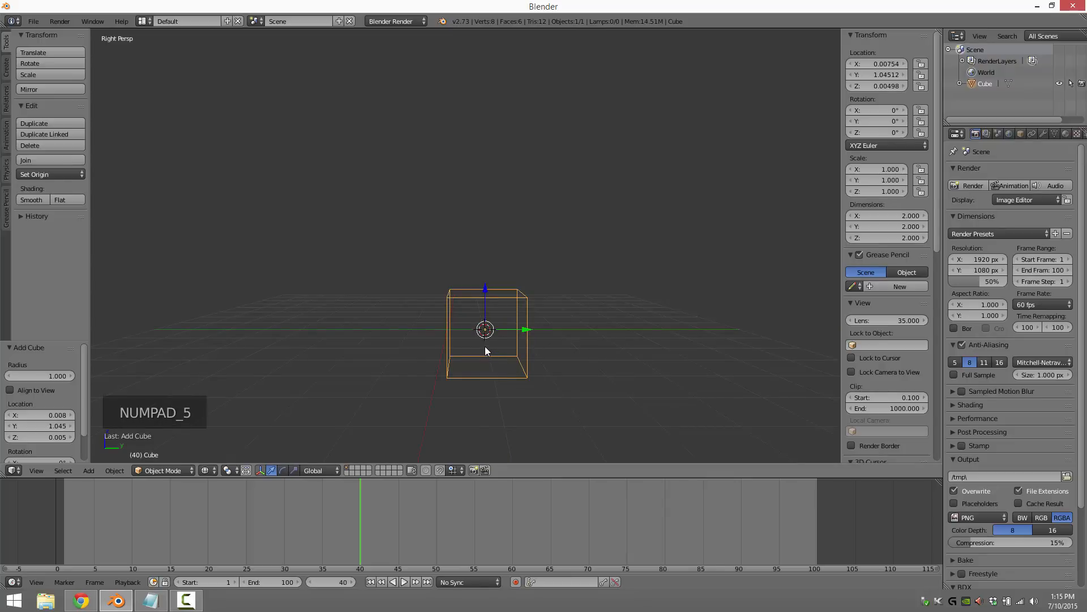
pyautogui.hotkey('ctrl', 'Tab')
pyautogui.hotkey('ctrl', 'Tab')
pyautogui.press('Tab')
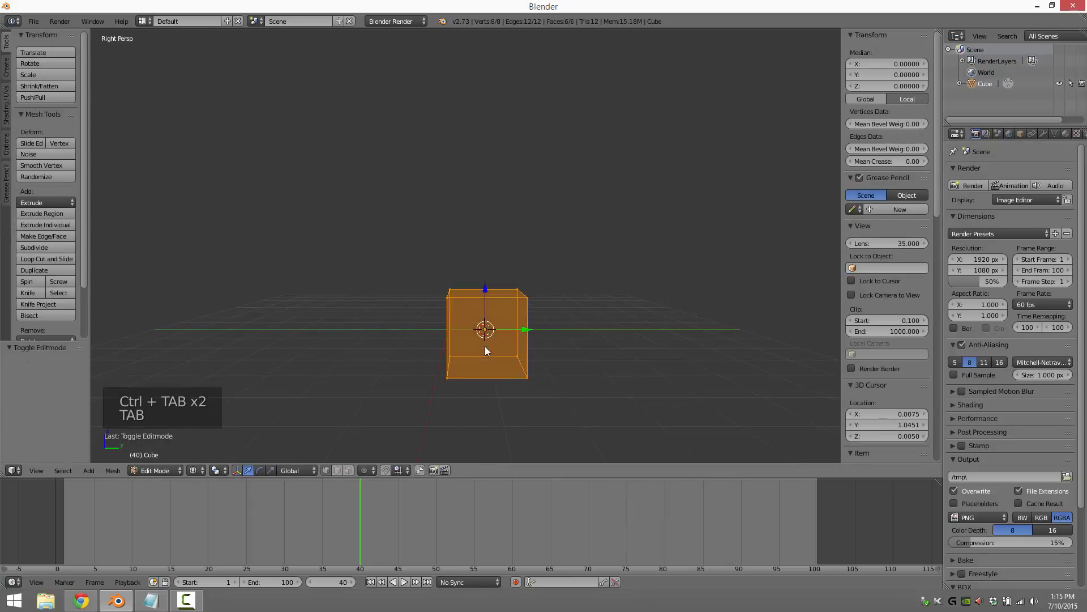
pyautogui.hotkey('ctrl', 'Tab')
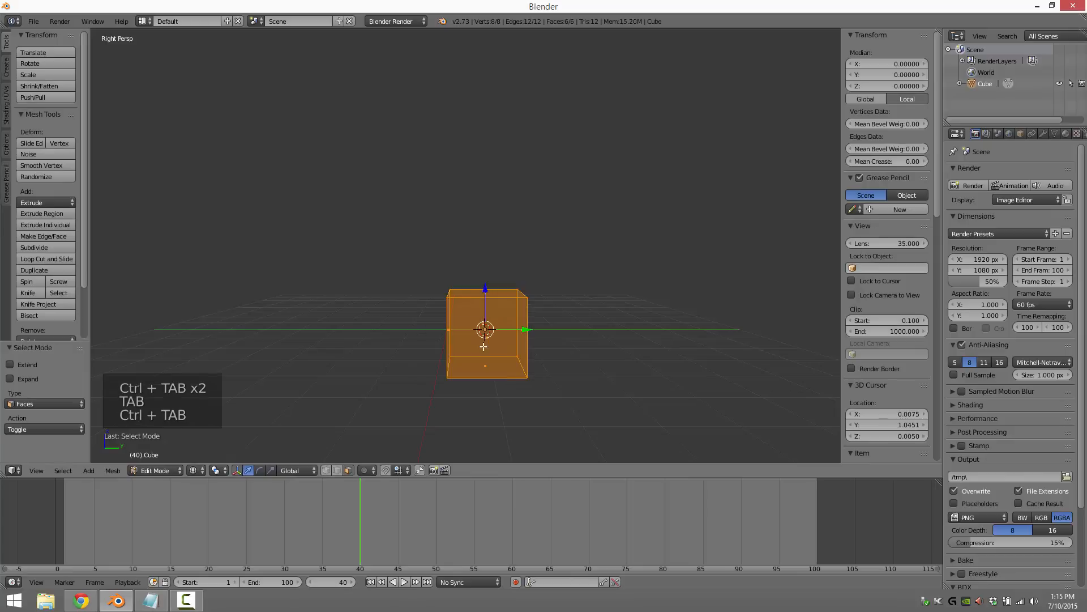
pyautogui.rightClick(484, 344)
pyautogui.moveTo(485, 342); pyautogui.dragTo(527, 365, button='middle')
pyautogui.press('e')
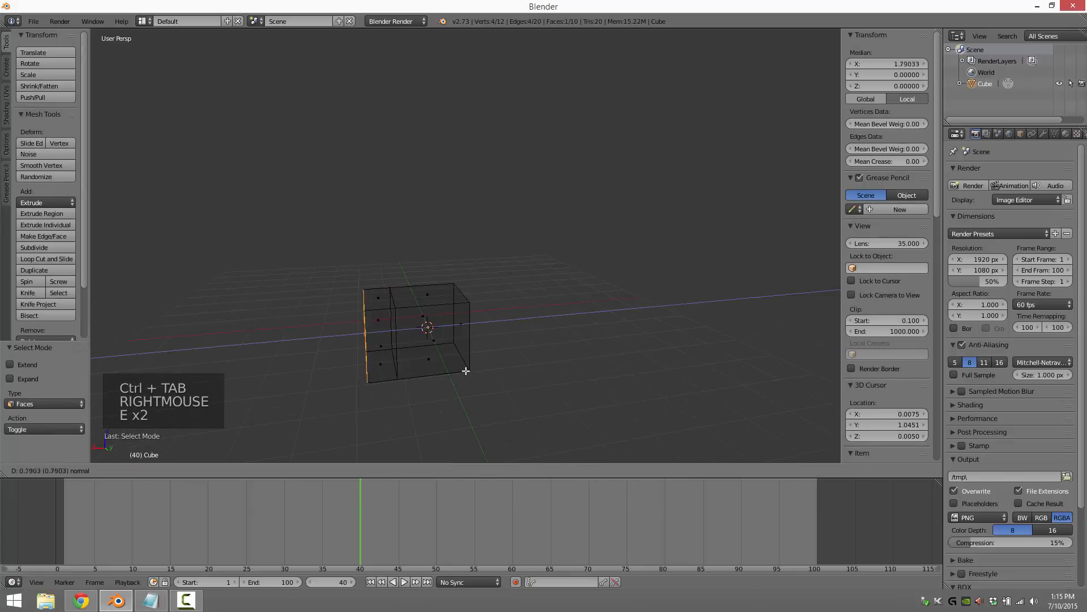
pyautogui.click(431, 369)
pyautogui.press('e')
pyautogui.click(328, 370)
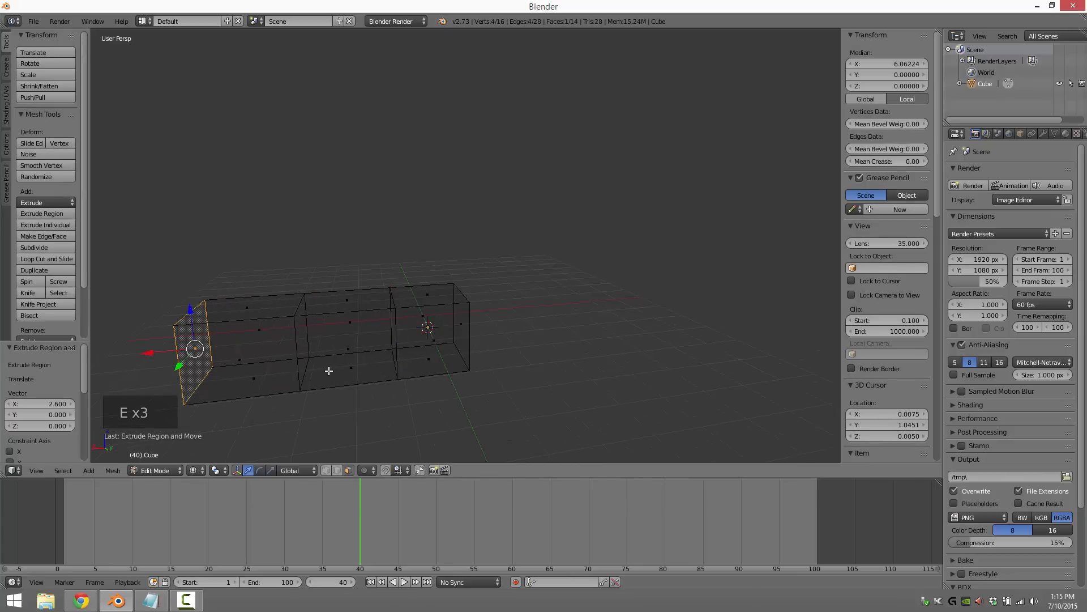
# - Scale the end face to about 0.91, extrude it about 1.68 along X and scale the new end to about 0.62
pyautogui.press('s')
pyautogui.click(312, 385)
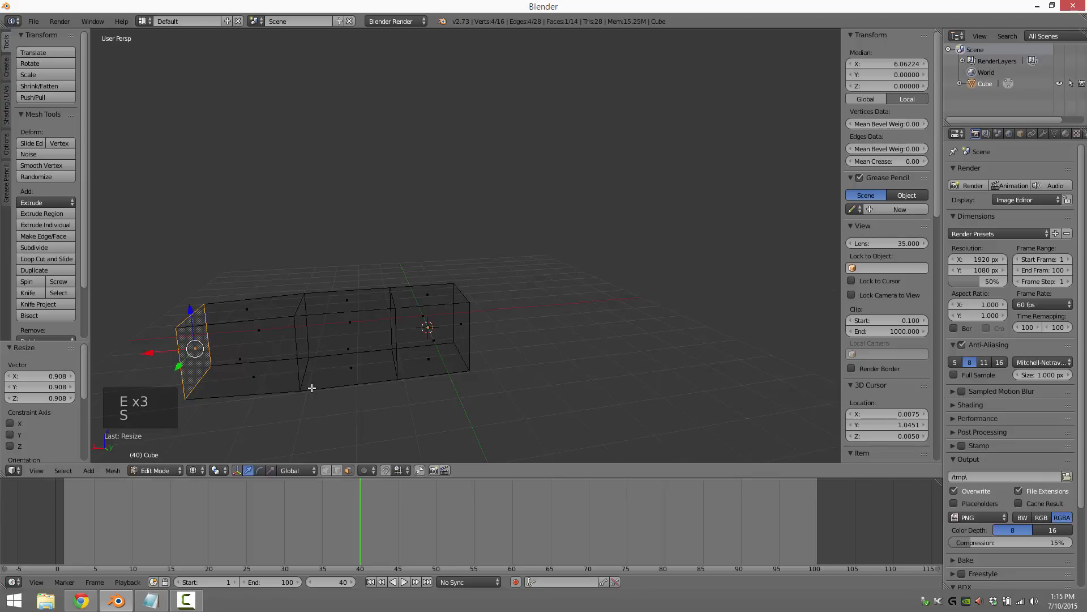
pyautogui.press('e')
pyautogui.click(235, 391)
pyautogui.press('s')
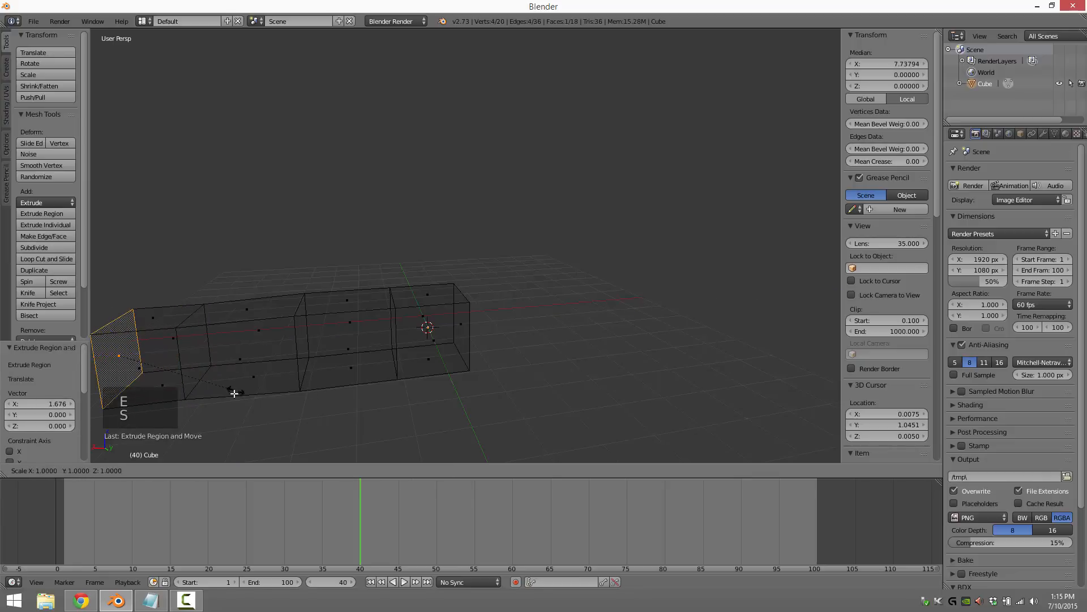
pyautogui.click(196, 366)
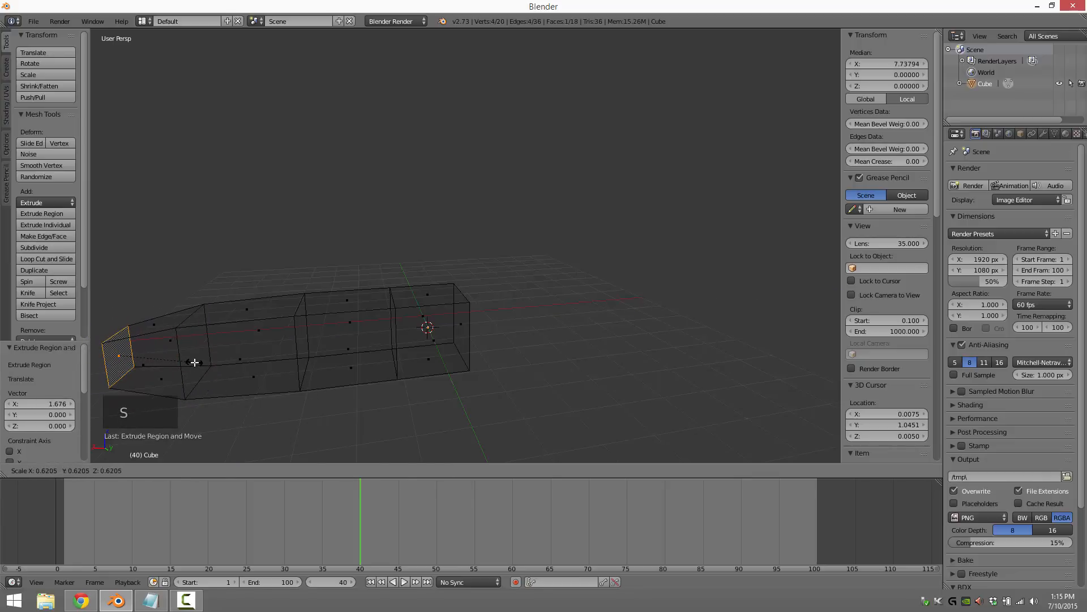
# - Extrude the narrowed end face about 3.04 along X to form the hand section
pyautogui.keyDown('shift'); pyautogui.moveTo(228, 361); pyautogui.dragTo(544, 338, button='middle'); pyautogui.keyUp('shift')
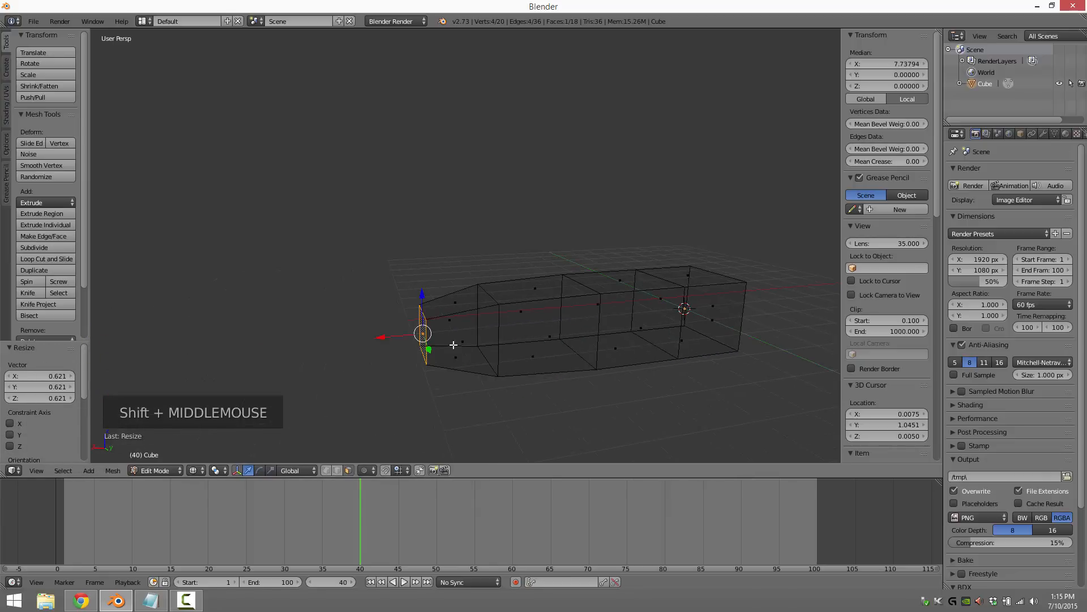
pyautogui.press('e')
pyautogui.click(397, 351)
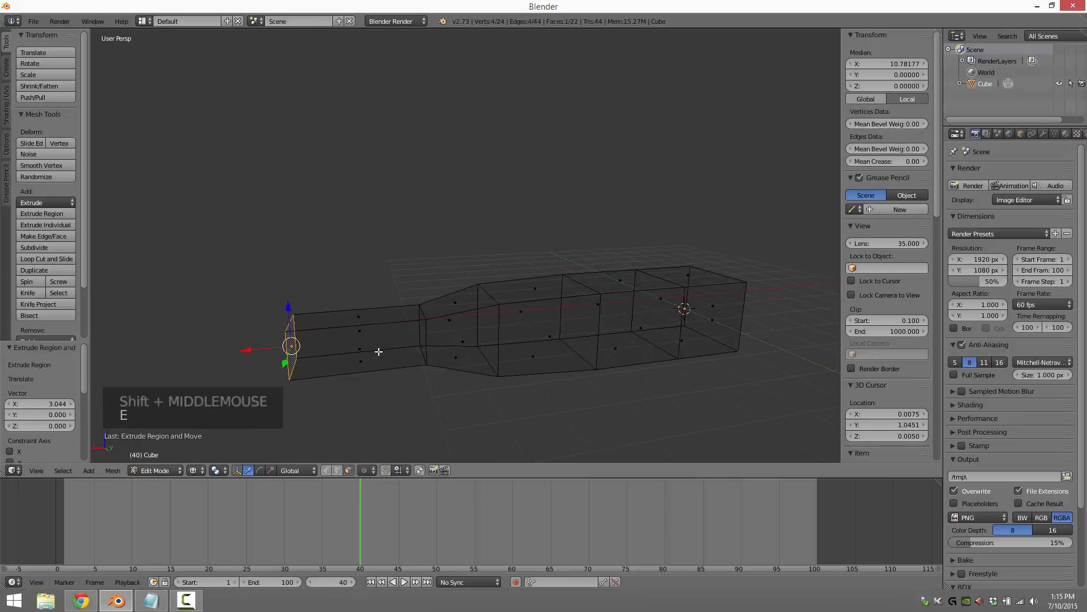
# - Add two edge loops across the hand section, one near its outer end and one near the wrist
pyautogui.hotkey('ctrl', 'r')
pyautogui.click(357, 350)
pyautogui.click(339, 349)
pyautogui.hotkey('ctrl', 'r')
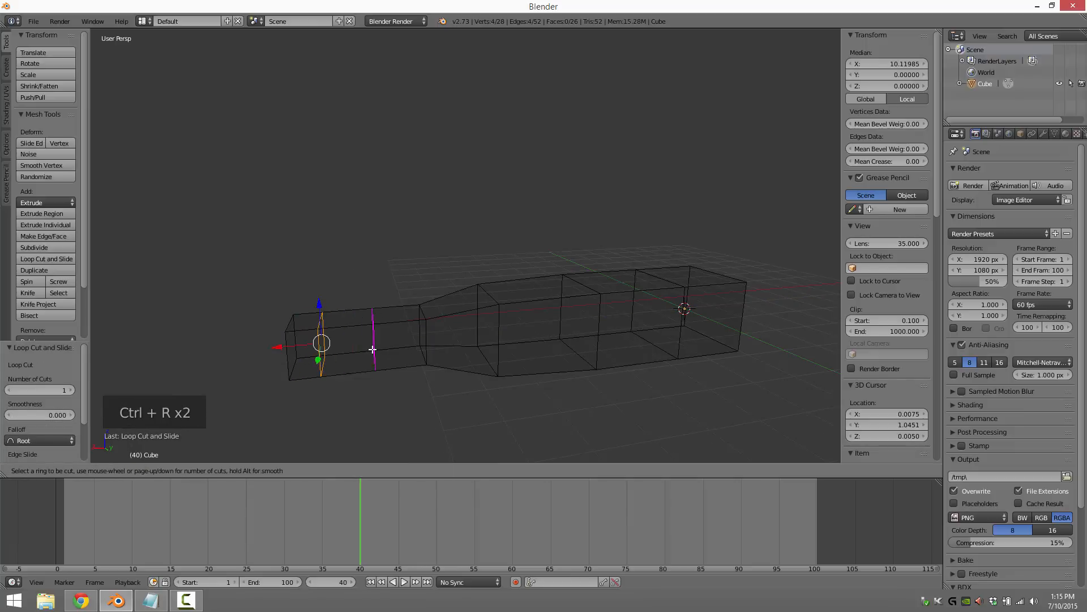
pyautogui.click(374, 349)
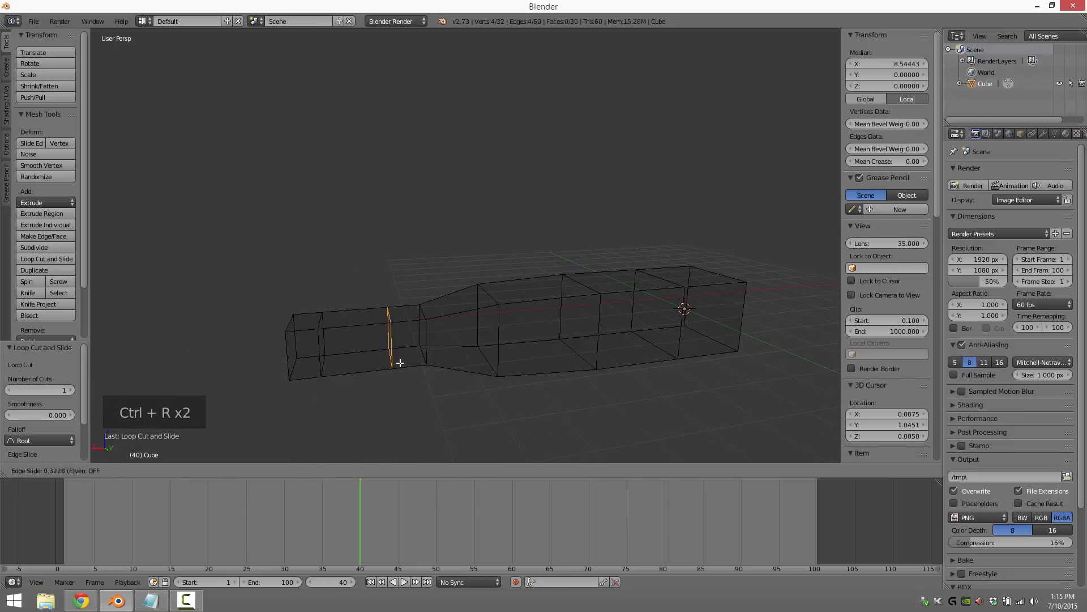
pyautogui.click(396, 363)
# - Add two lengthwise edge loops around the arm, at about Z 0.52 and Z -0.52
pyautogui.hotkey('ctrl', 'r')
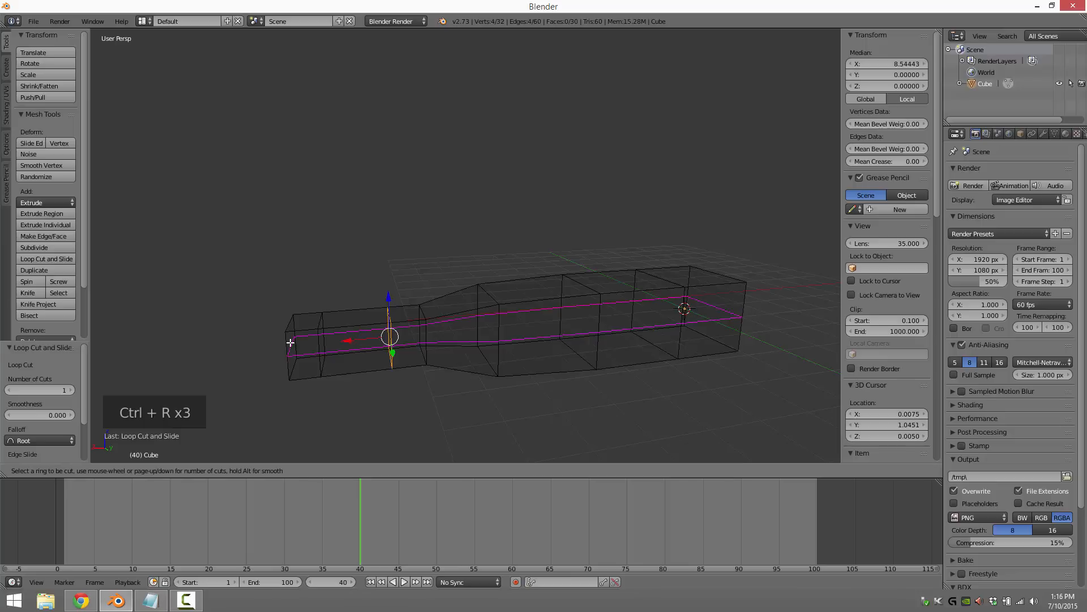
pyautogui.click(290, 344)
pyautogui.click(297, 324)
pyautogui.hotkey('ctrl', 'r')
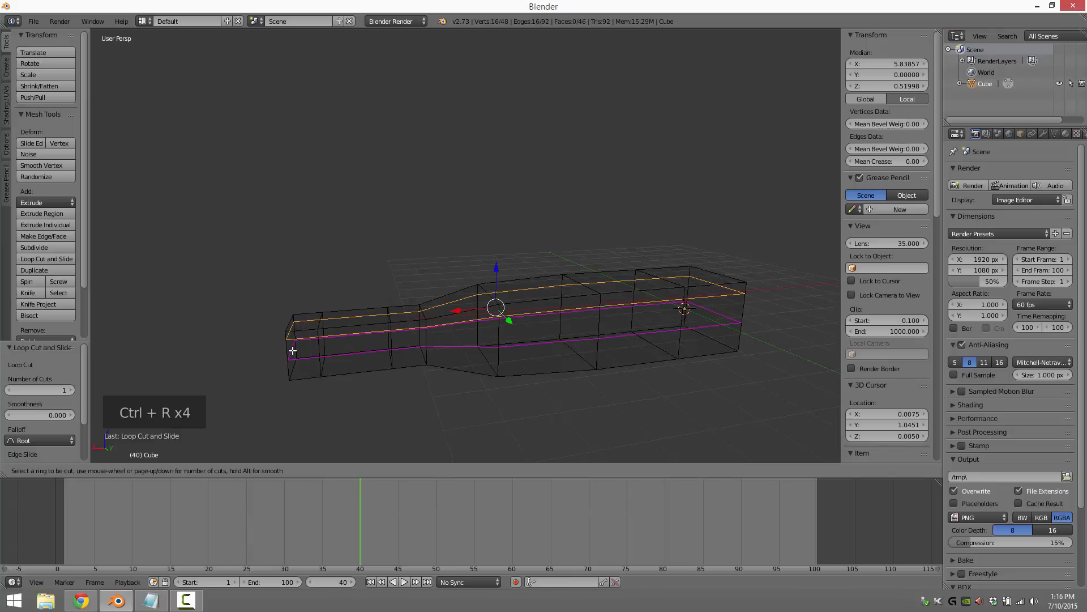
pyautogui.click(291, 347)
pyautogui.click(291, 358)
# - In solid shading, extrude the middle side face of the hand about 1.19 along Y as a thumb and scale its tip to about 0.52
pyautogui.moveTo(378, 399); pyautogui.dragTo(476, 364, button='middle')
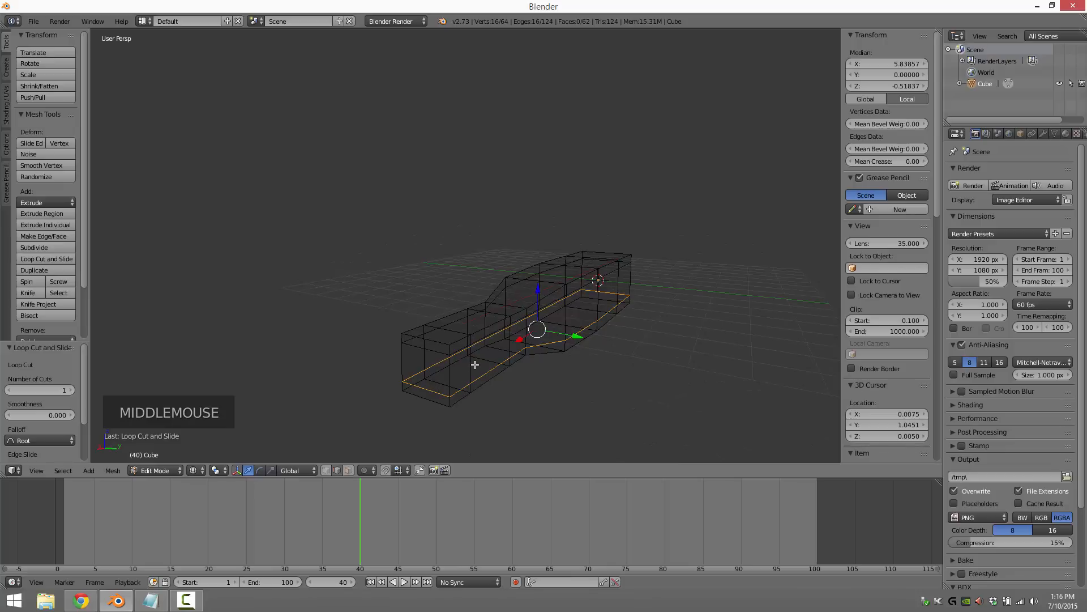
pyautogui.press('z')
pyautogui.hotkey('ctrl', 'Tab')
pyautogui.click(482, 356)
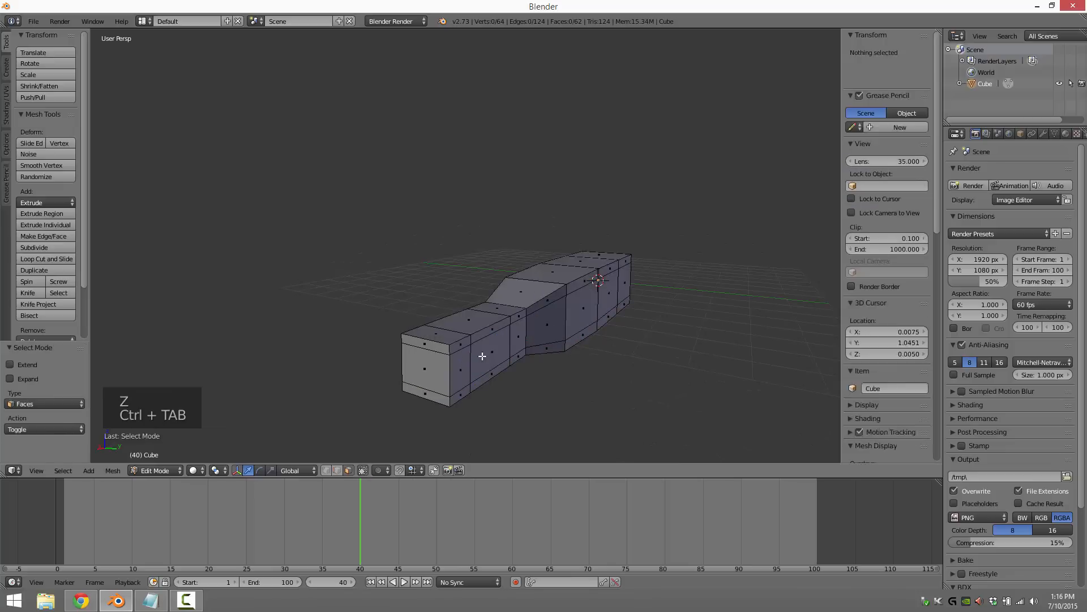
pyautogui.rightClick(482, 356)
pyautogui.press('e')
pyautogui.press('e')
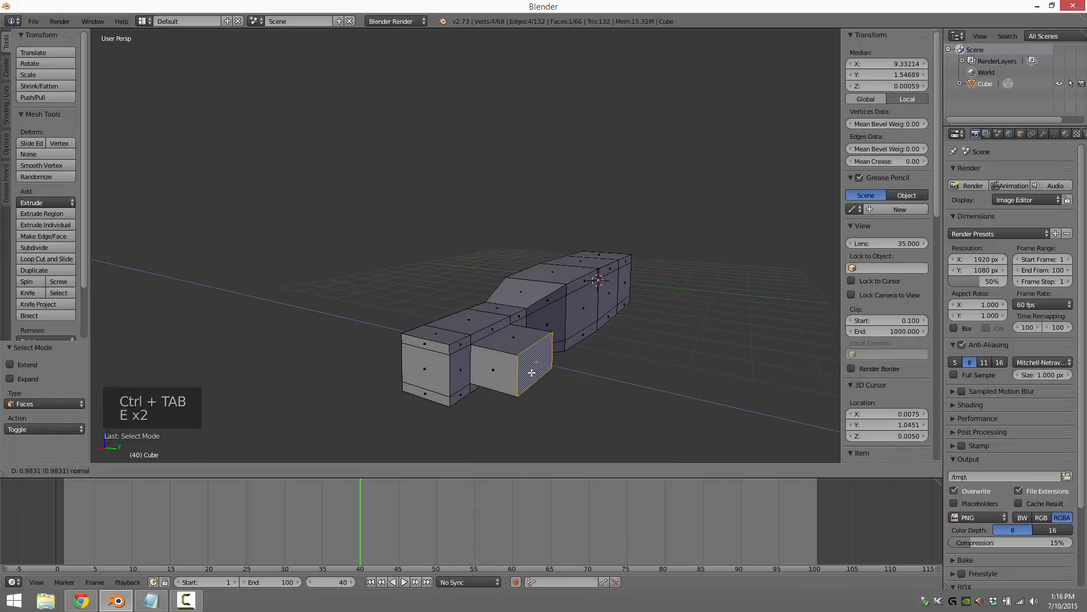
pyautogui.click(530, 365)
pyautogui.press('s')
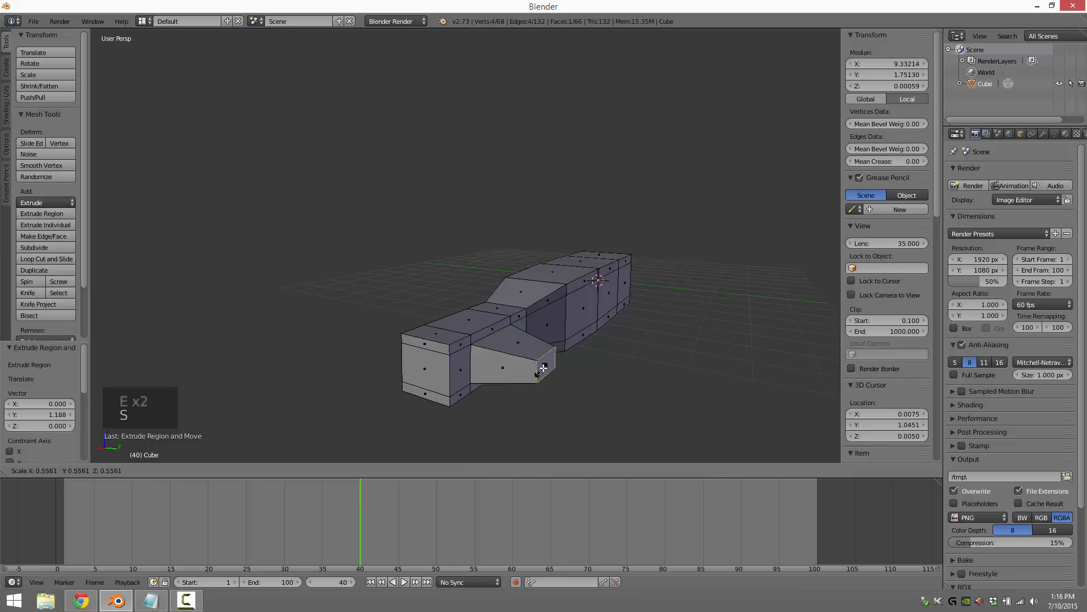
pyautogui.click(542, 367)
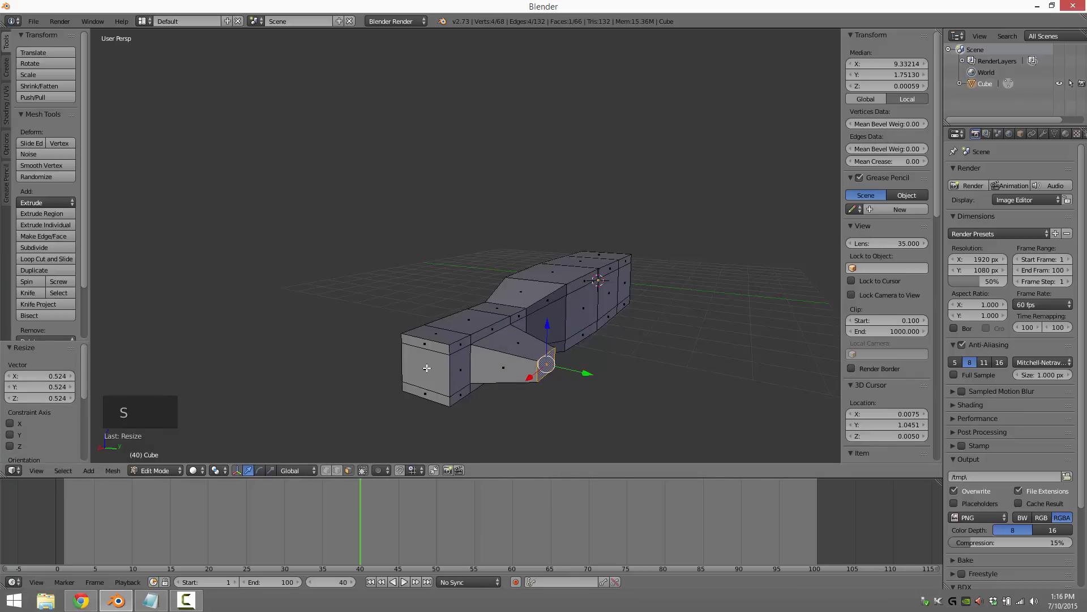
# - Move the hand's end face about 0.93 outward along X and scale the whole hand section to about 0.835
pyautogui.rightClick(427, 368)
pyautogui.moveTo(403, 380); pyautogui.dragTo(364, 402)
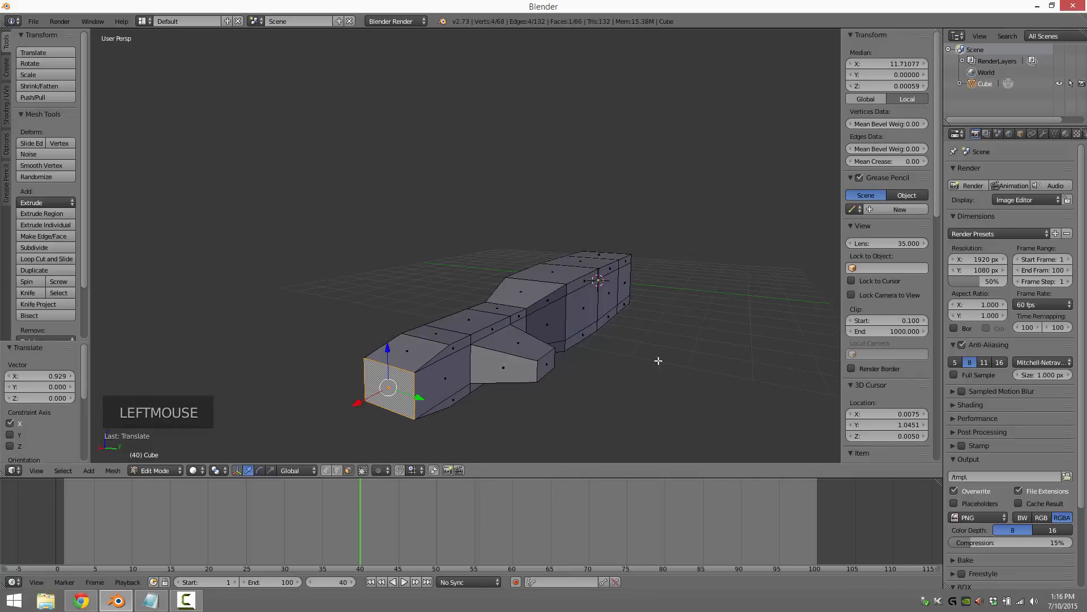
pyautogui.moveTo(719, 371); pyautogui.dragTo(661, 365, button='middle')
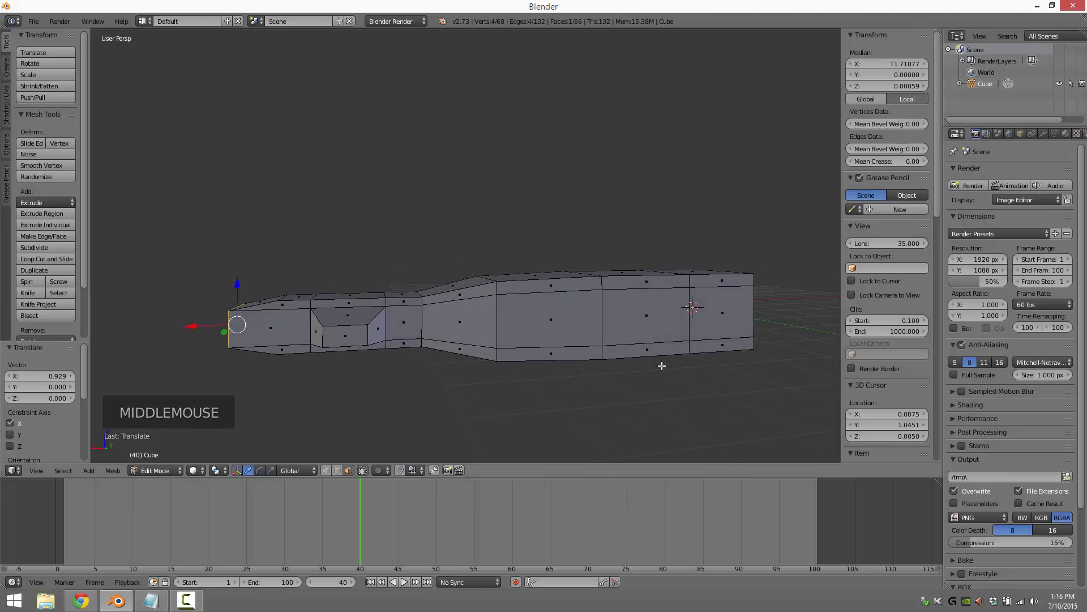
pyautogui.press('b')
pyautogui.moveTo(237, 266); pyautogui.dragTo(403, 405)
pyautogui.press('s')
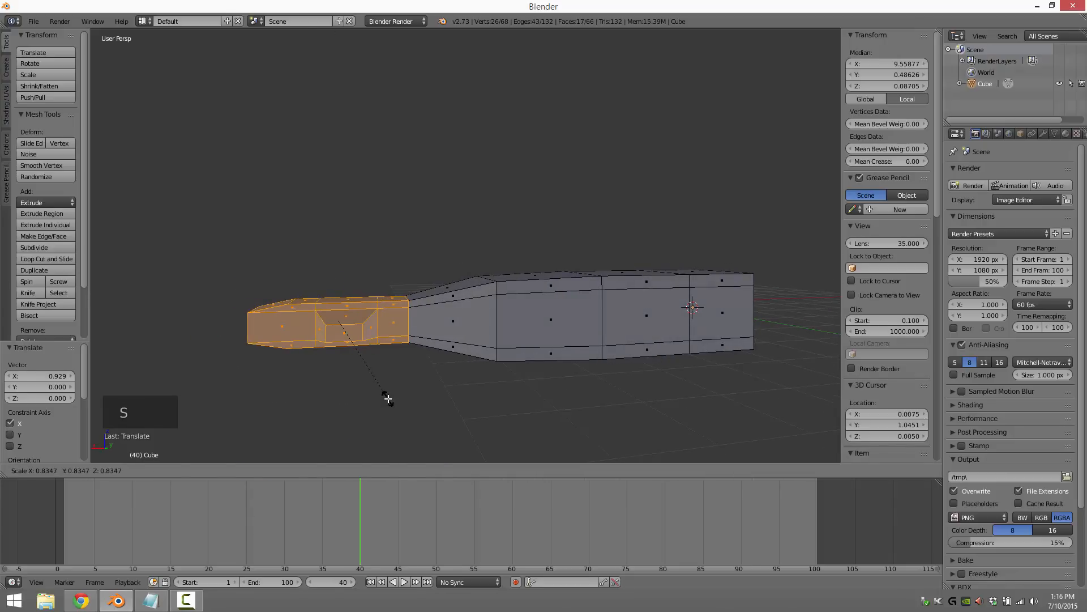
pyautogui.click(388, 399)
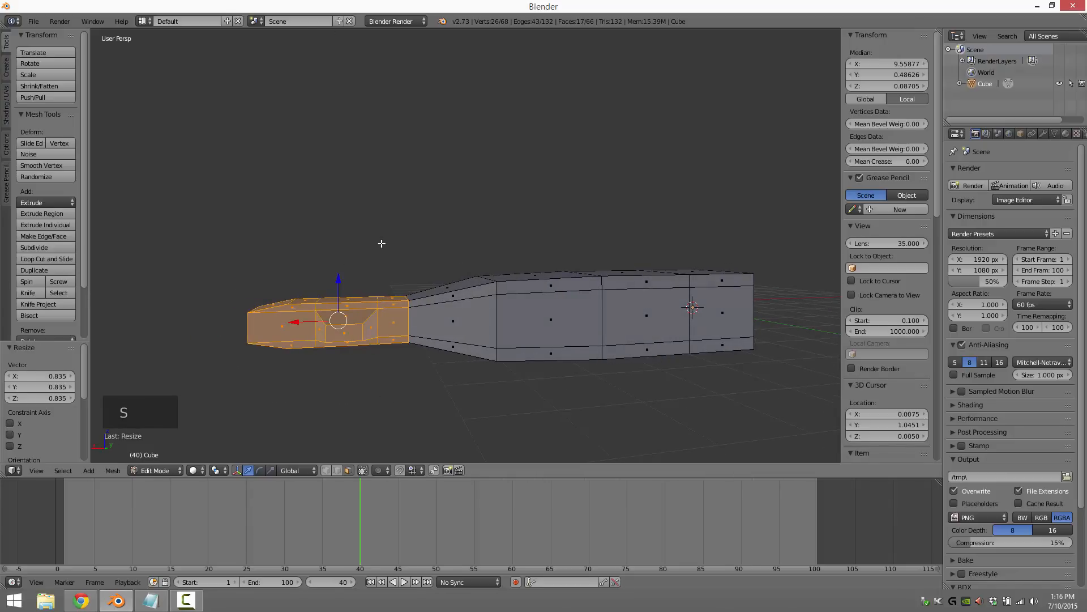
# - Scale the edge loop where the forearm starts narrowing toward the wrist to about 0.86
pyautogui.hotkey('ctrl', 'Tab')
pyautogui.click(471, 261)
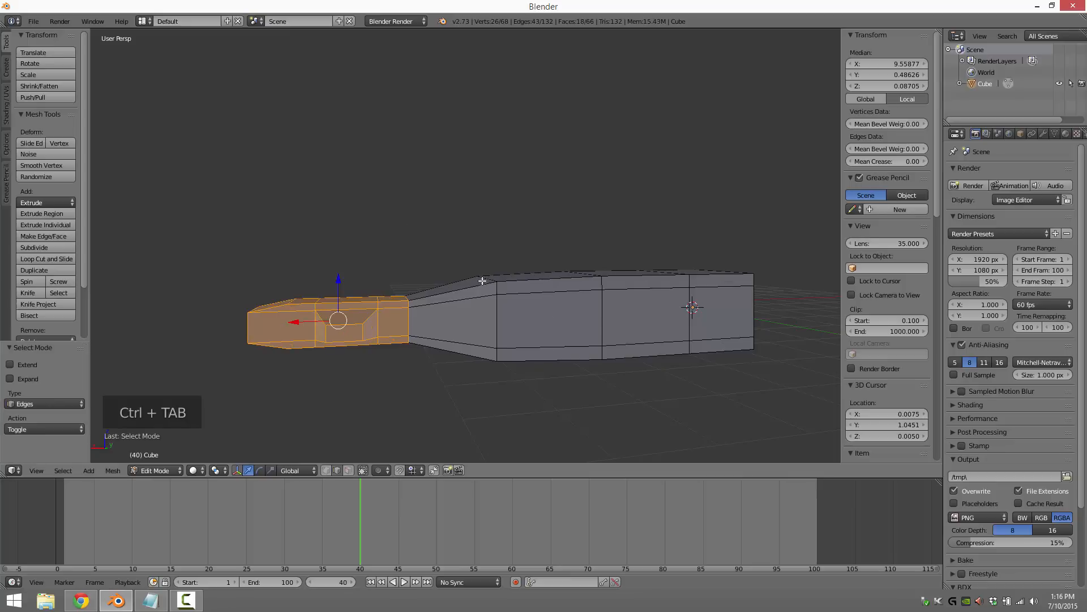
pyautogui.keyDown('alt'); pyautogui.rightClick(497, 319); pyautogui.keyUp('alt')
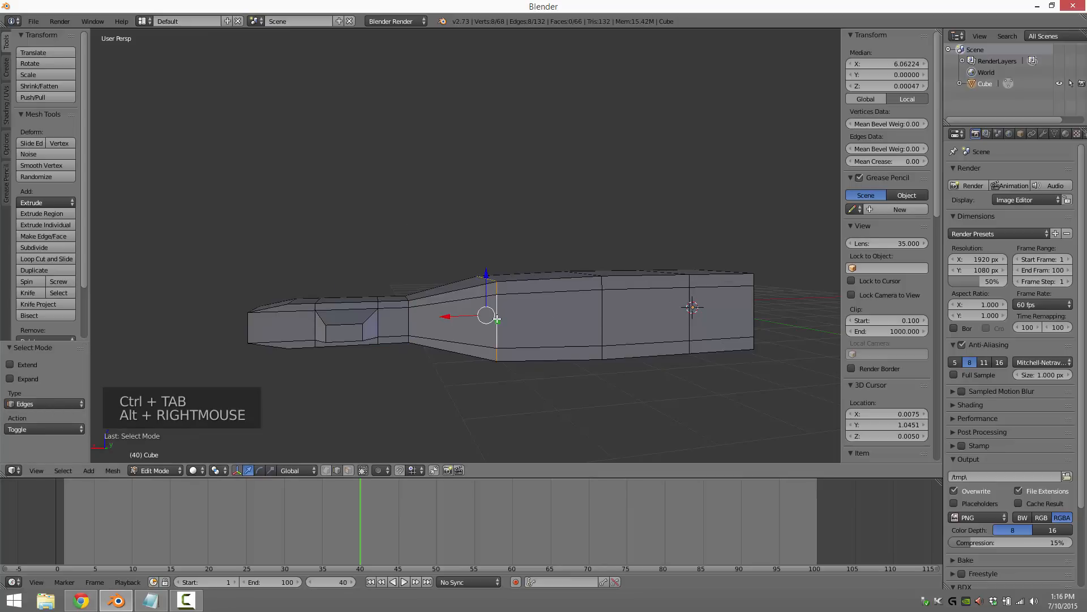
pyautogui.press('s')
pyautogui.click(492, 315)
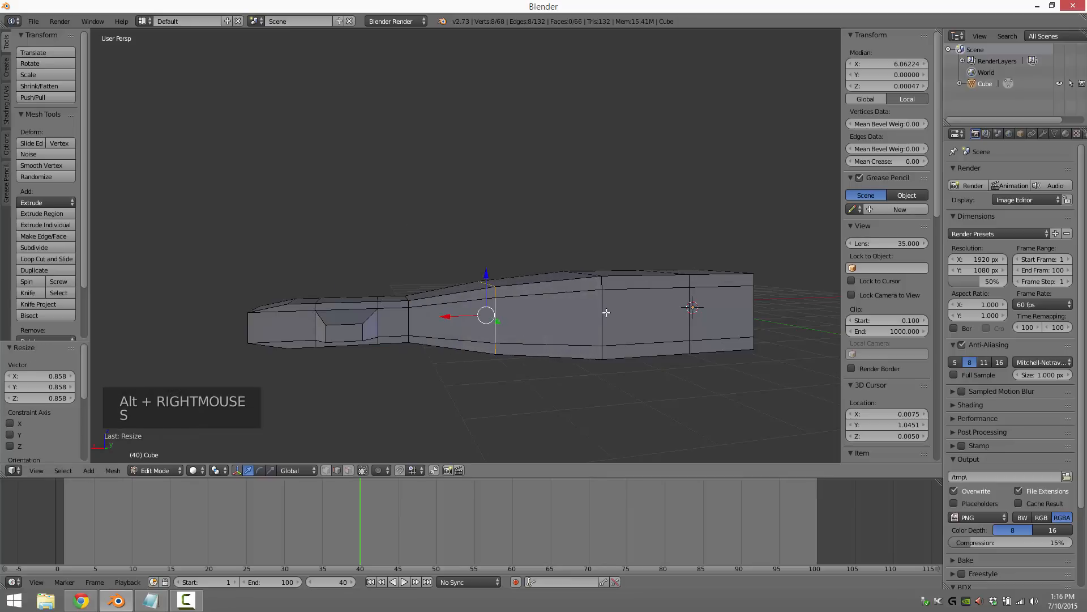
# - Return to Object Mode and move the arm about -4.89 along X
pyautogui.press('Tab')
pyautogui.moveTo(534, 232); pyautogui.dragTo(477, 289, button='middle')
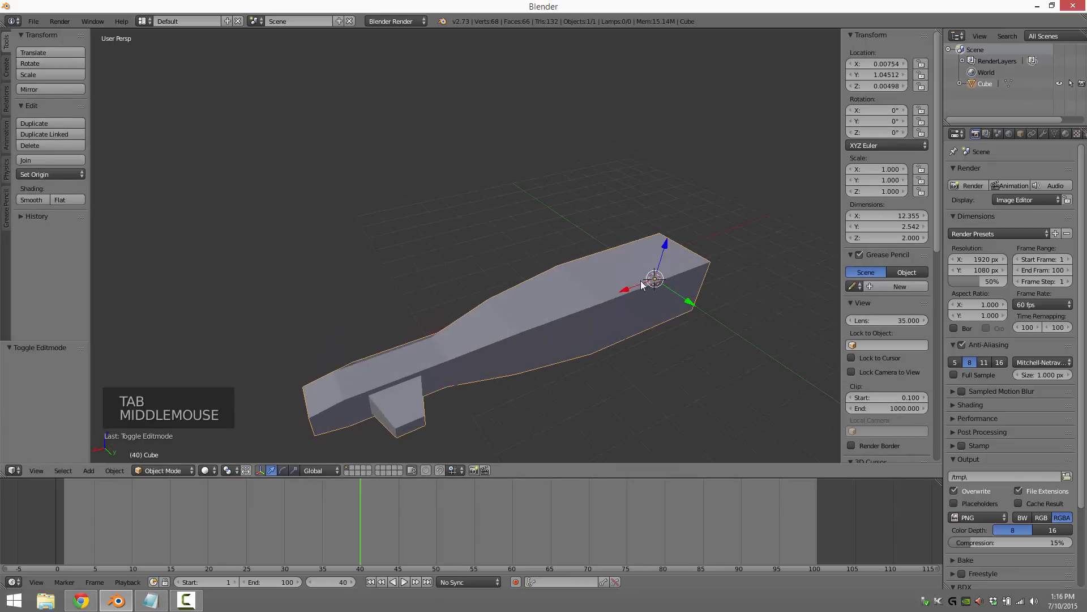
pyautogui.moveTo(641, 282); pyautogui.dragTo(715, 259)
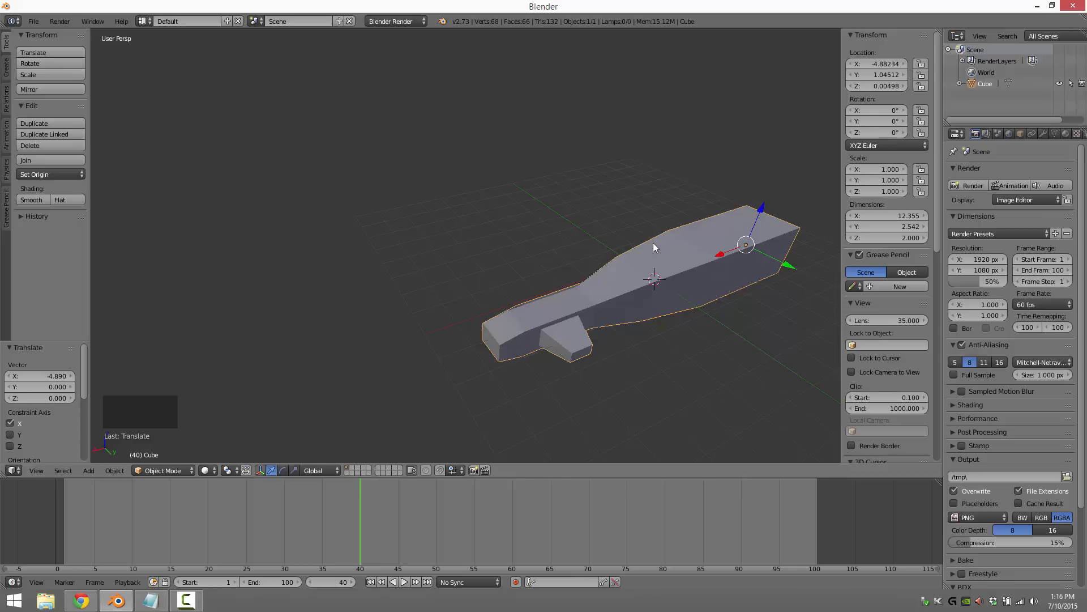
# - Select the arm's entire mesh in Edit Mode and apply Subdivide Smooth twice
pyautogui.press('w')
pyautogui.press('Tab')
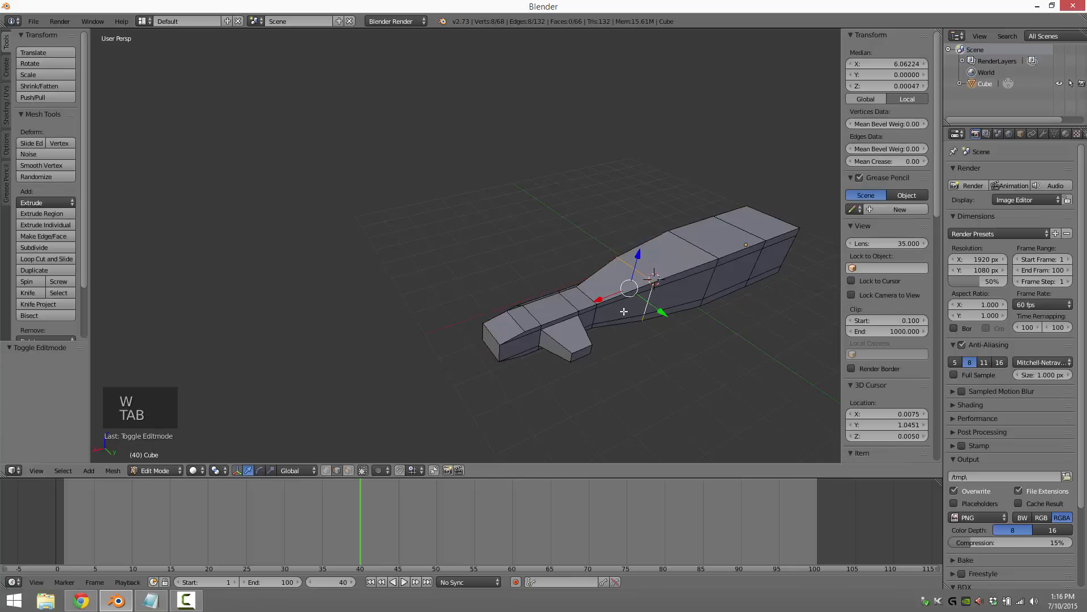
pyautogui.press('a')
pyautogui.press('a')
pyautogui.press('a')
pyautogui.press('a')
pyautogui.press('w')
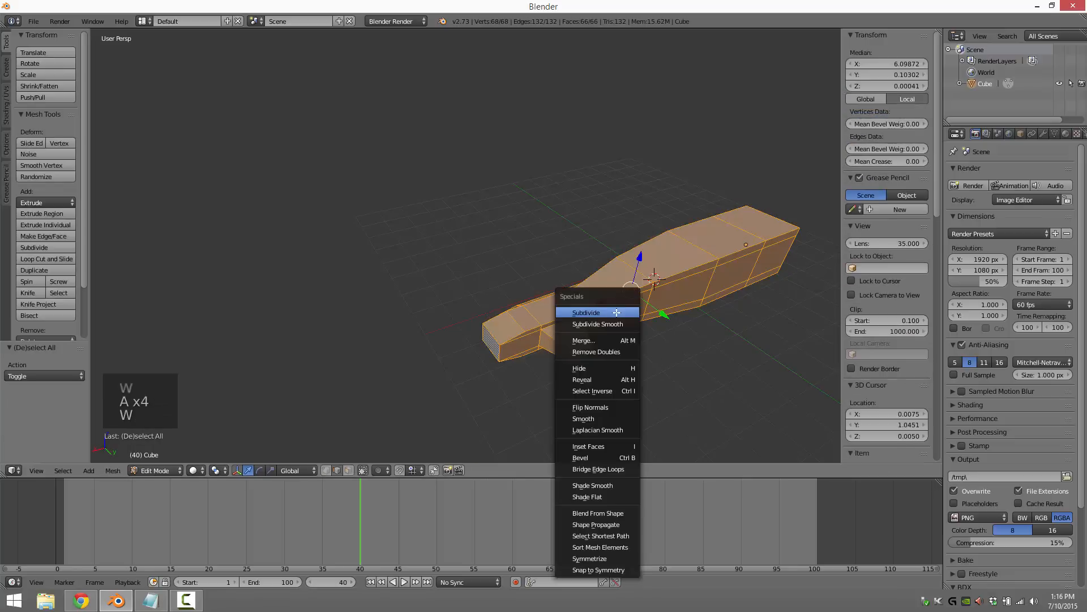
pyautogui.click(593, 331)
pyautogui.press('w')
pyautogui.click(589, 330)
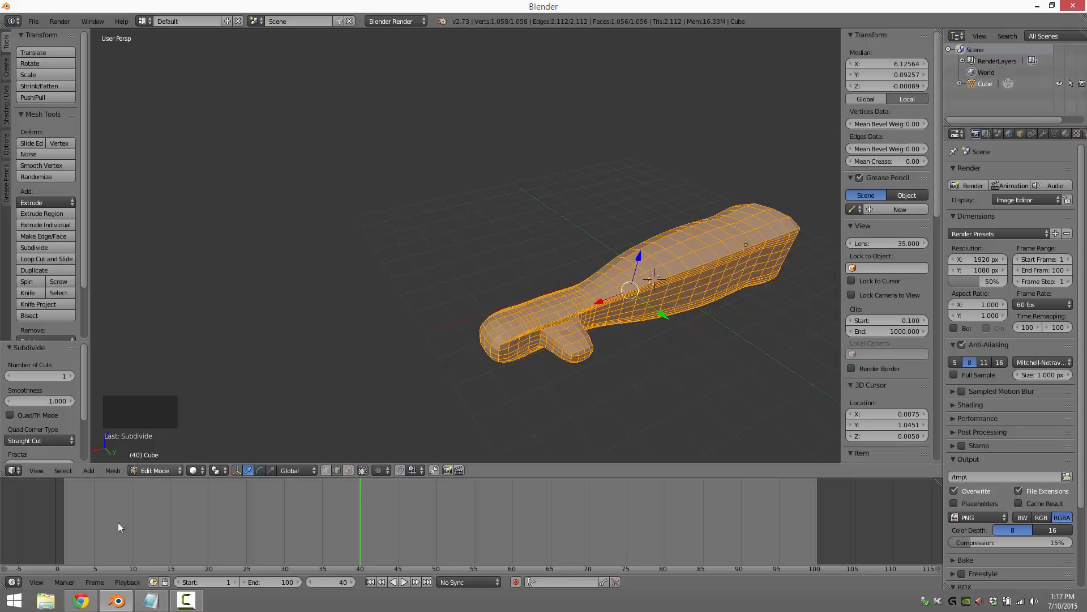
# - Return to Object Mode, show the arm in wireframe and place the 3D cursor at its thick end
pyautogui.moveTo(716, 340); pyautogui.dragTo(664, 378, button='middle')
pyautogui.press('Tab')
pyautogui.press('z')
pyautogui.click(736, 326)
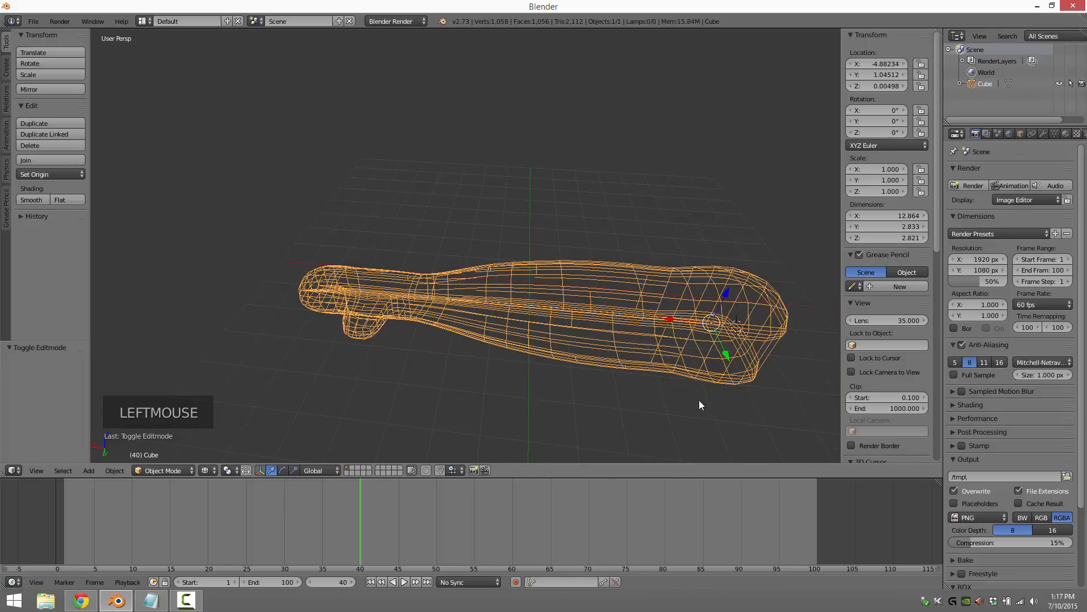
pyautogui.moveTo(699, 400); pyautogui.dragTo(726, 398, button='middle')
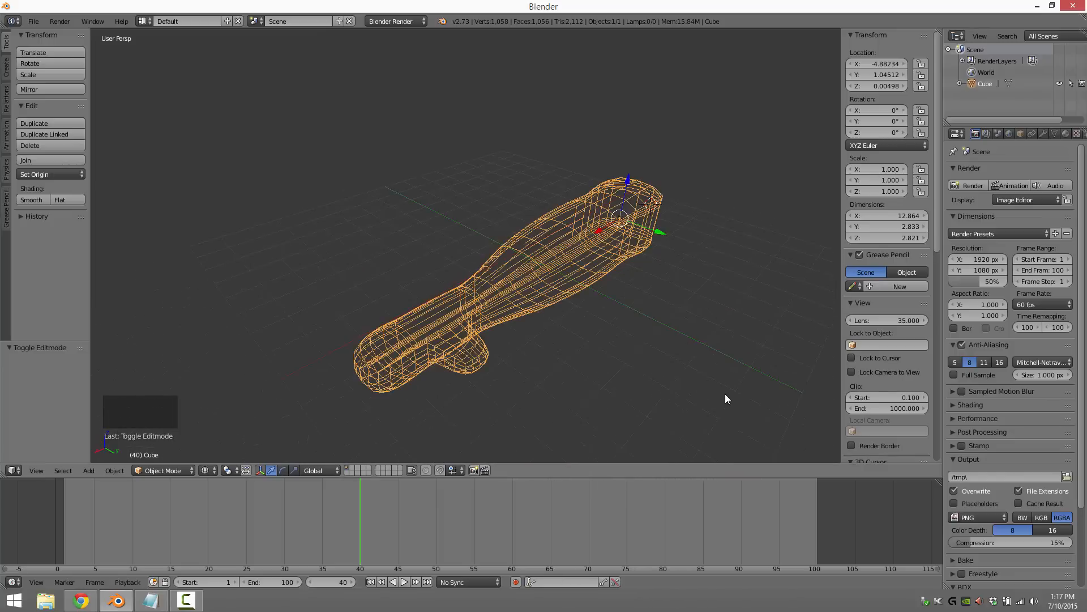
pyautogui.moveTo(721, 334); pyautogui.dragTo(678, 379, button='middle')
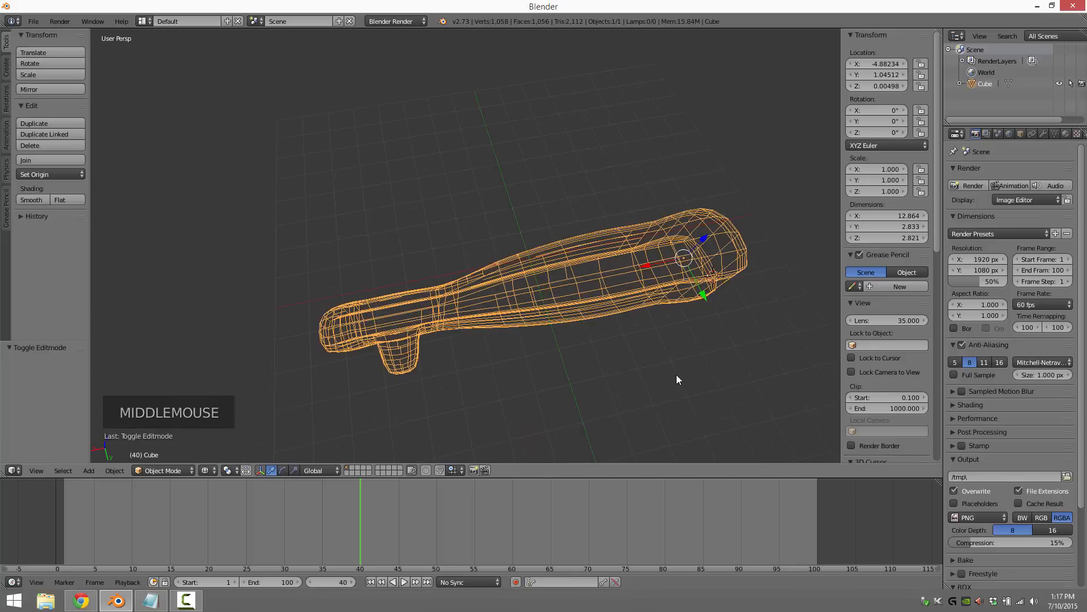
pyautogui.scroll(5, 893, 190)
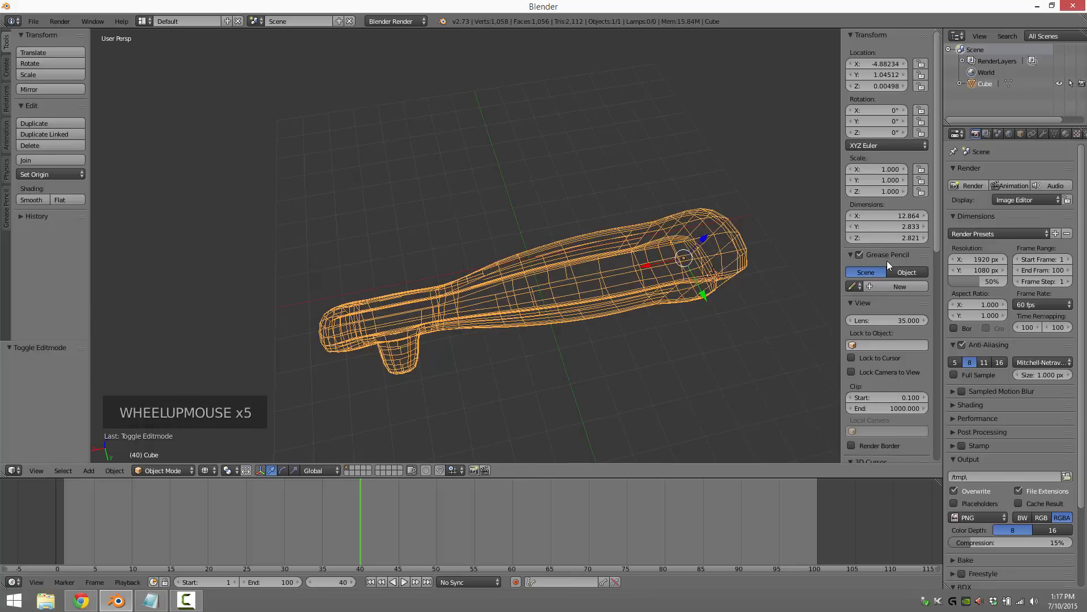
# - Move the 3D cursor into the arm's thick end by setting its location to Y 1.1630 and X -5.6265
pyautogui.scroll(-2, 888, 287)
pyautogui.scroll(-5, 889, 287)
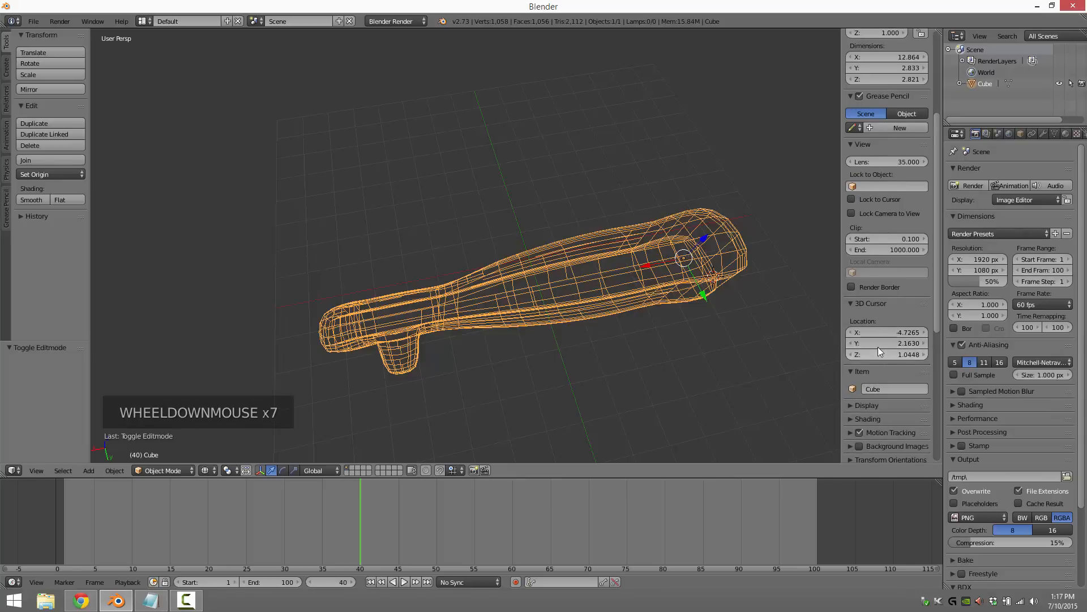
pyautogui.moveTo(889, 345); pyautogui.dragTo(667, 345)
pyautogui.press('KP_1')
pyautogui.press('KP_3')
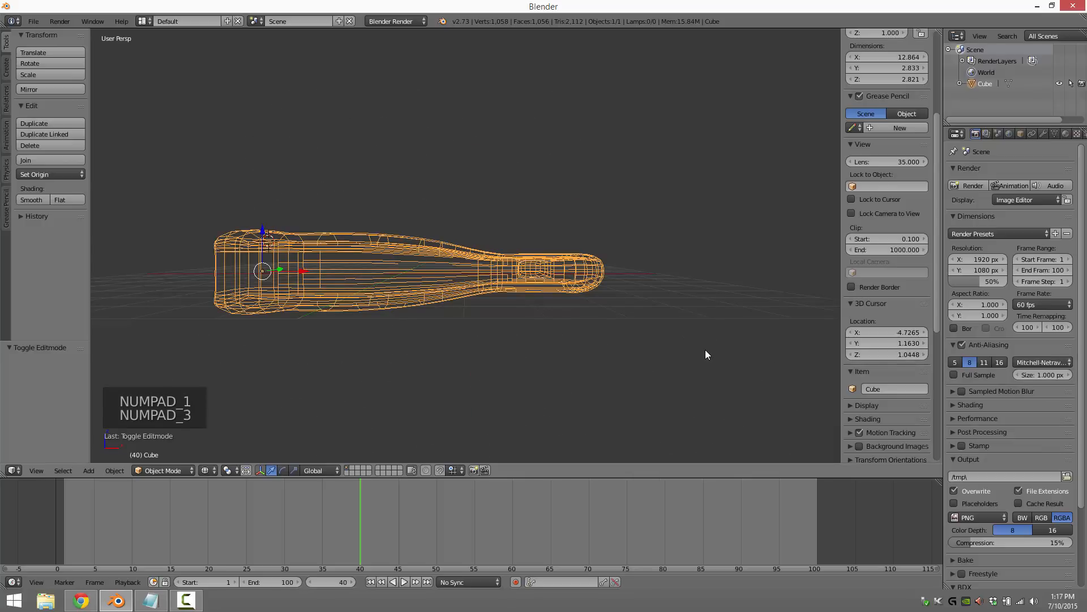
pyautogui.moveTo(683, 346); pyautogui.dragTo(561, 339, button='middle')
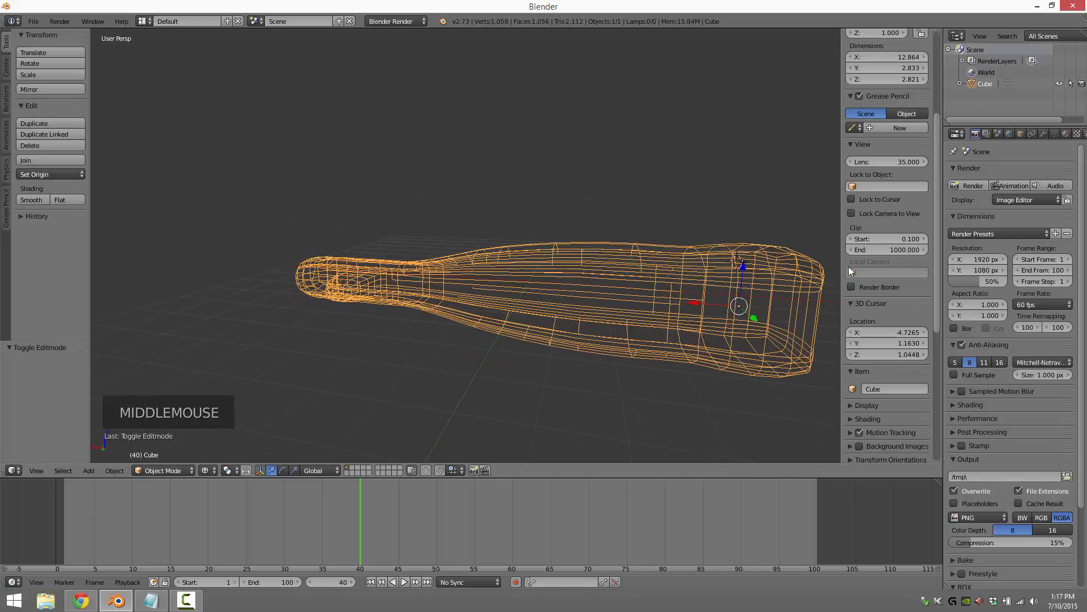
pyautogui.moveTo(880, 330); pyautogui.dragTo(793, 347)
pyautogui.moveTo(793, 348); pyautogui.dragTo(780, 379, button='middle')
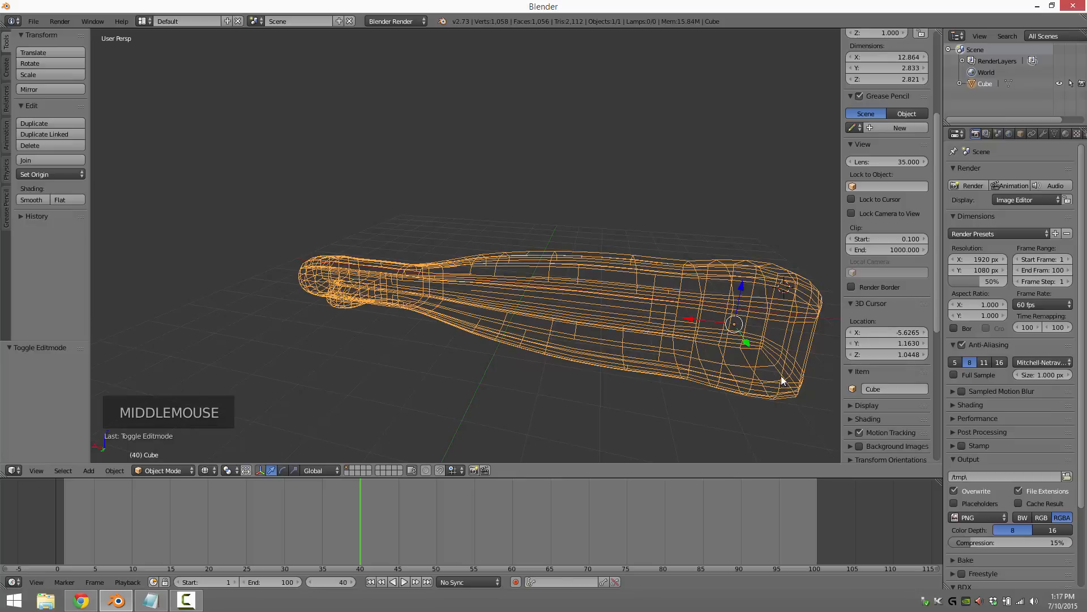
# - In top view, add a single-bone armature at the 3D cursor in the arm's thick end
pyautogui.press('KP_7')
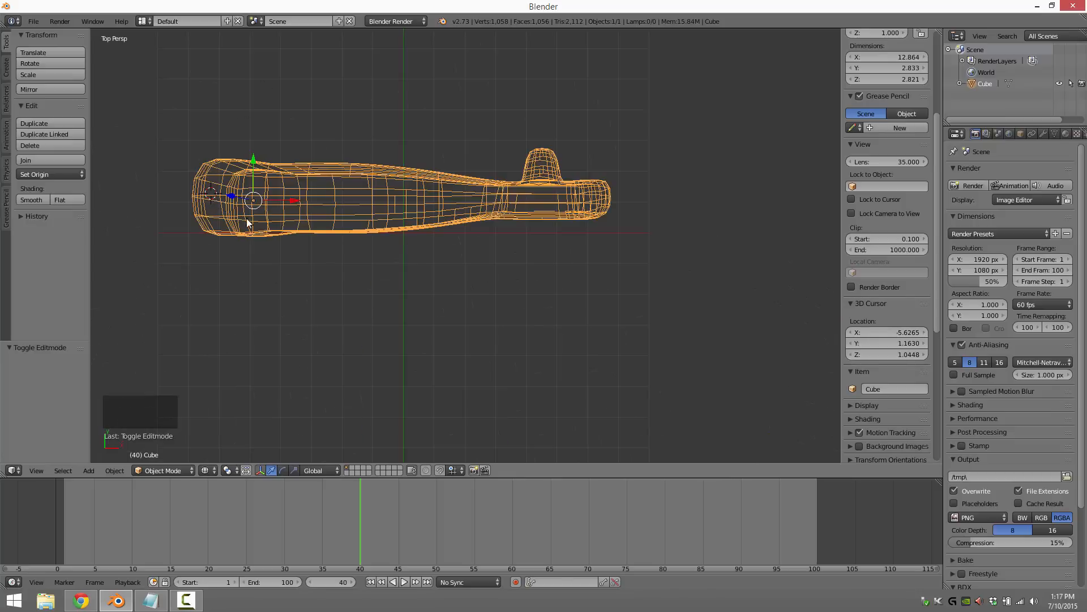
pyautogui.click(88, 470)
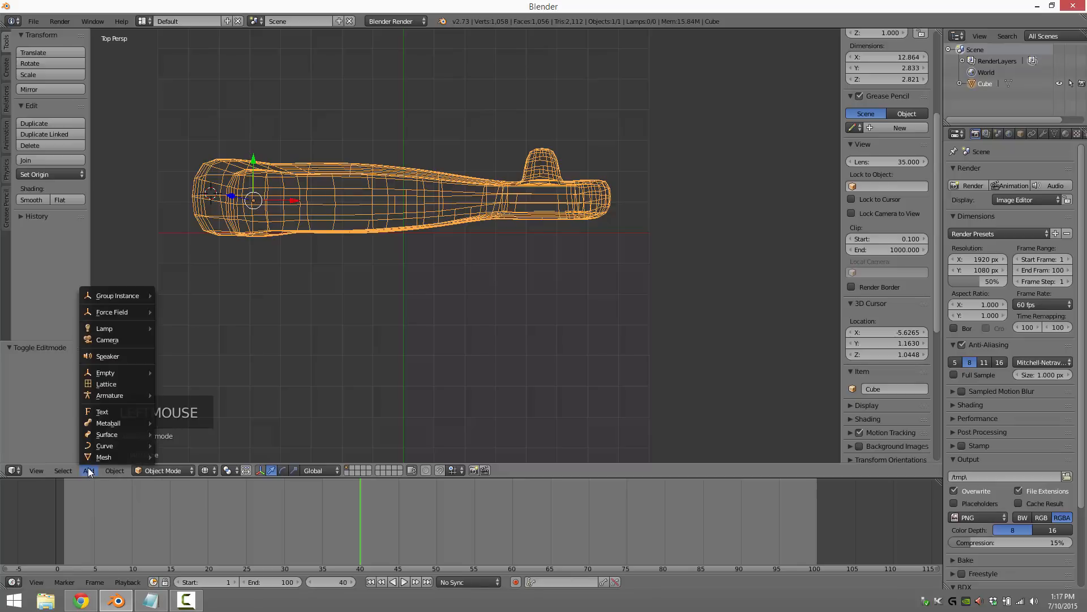
pyautogui.moveTo(117, 396)
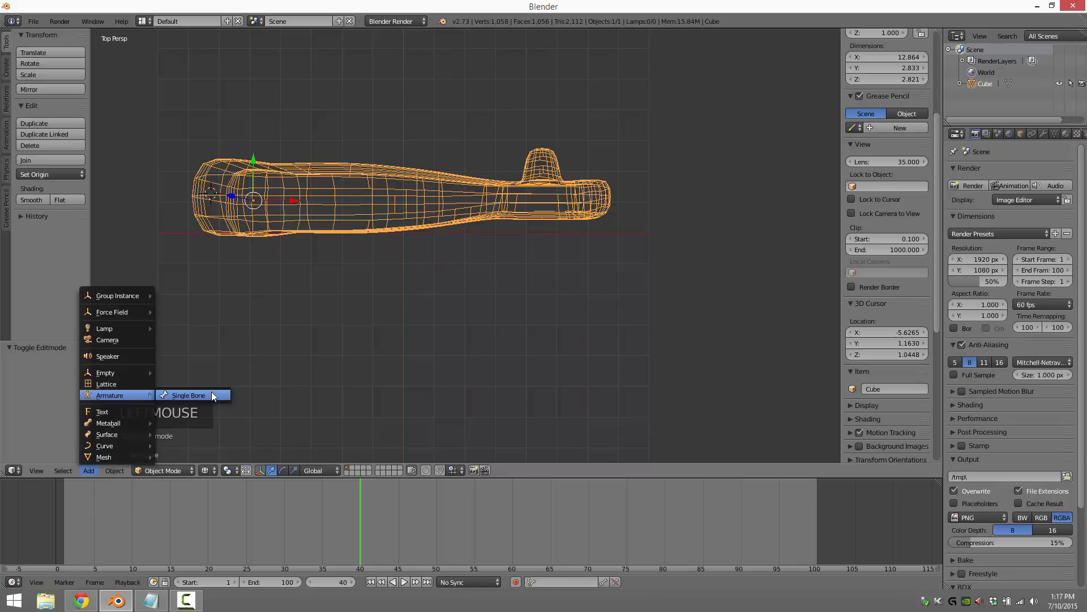
pyautogui.click(196, 396)
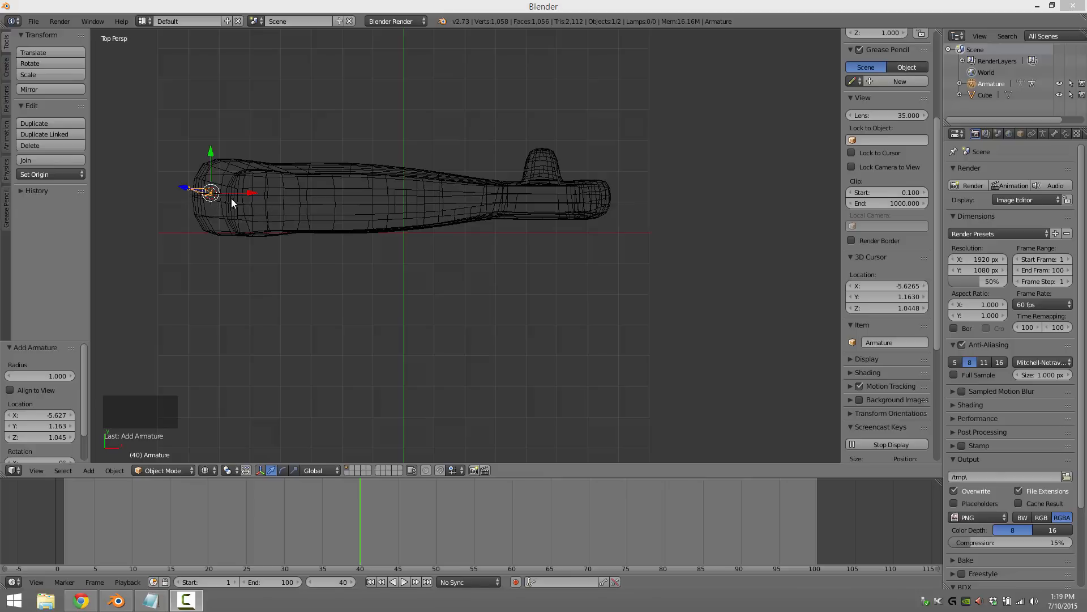
pyautogui.click(200, 193)
pyautogui.scroll(5, 202, 193)
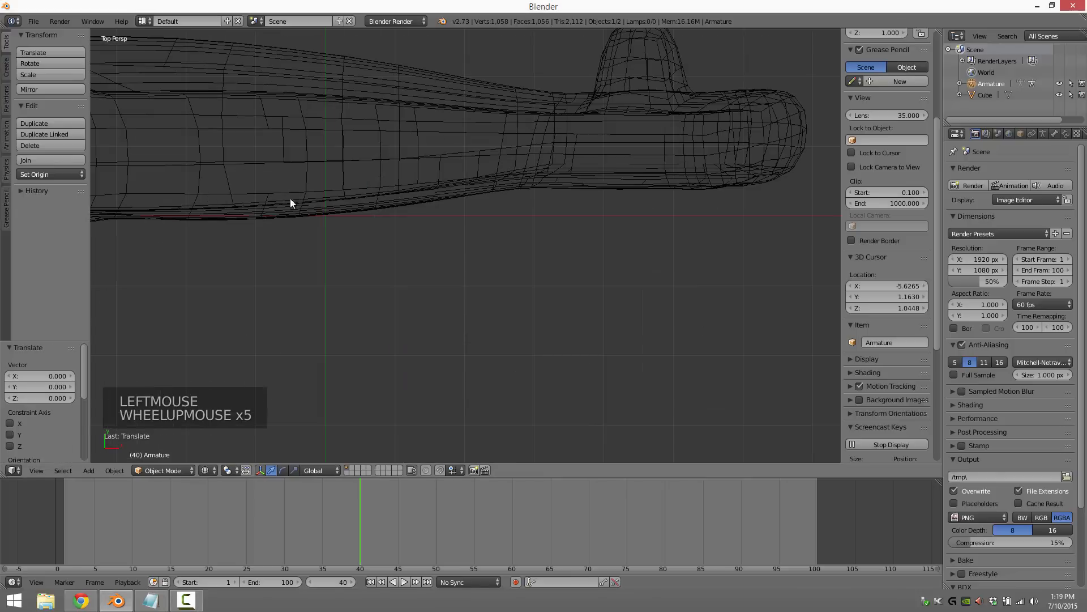
pyautogui.keyDown('shift'); pyautogui.moveTo(290, 203); pyautogui.dragTo(396, 254, button='middle'); pyautogui.keyUp('shift')
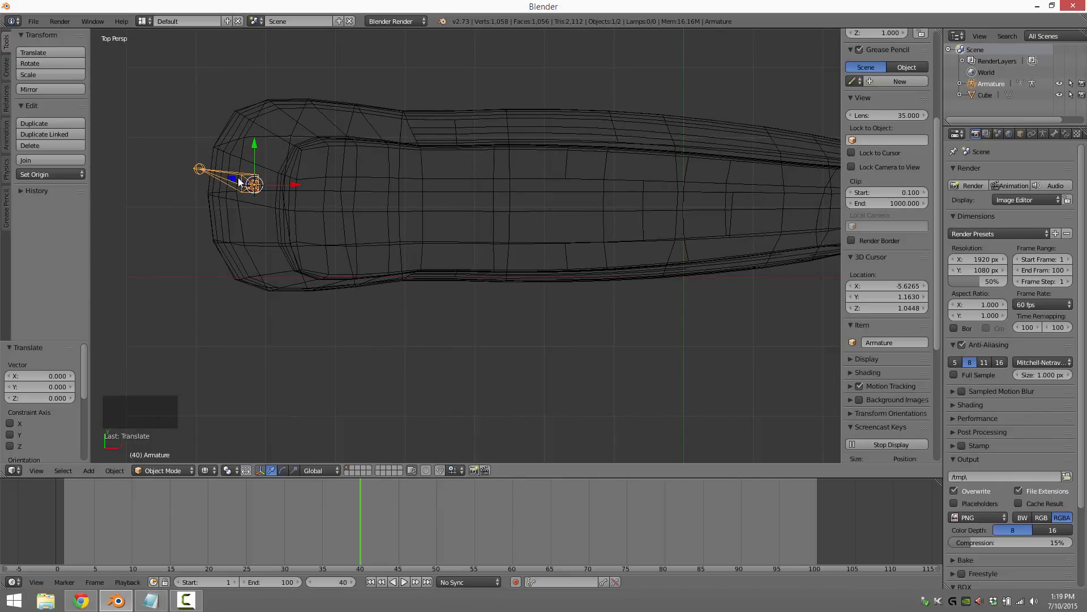
pyautogui.write('rz')
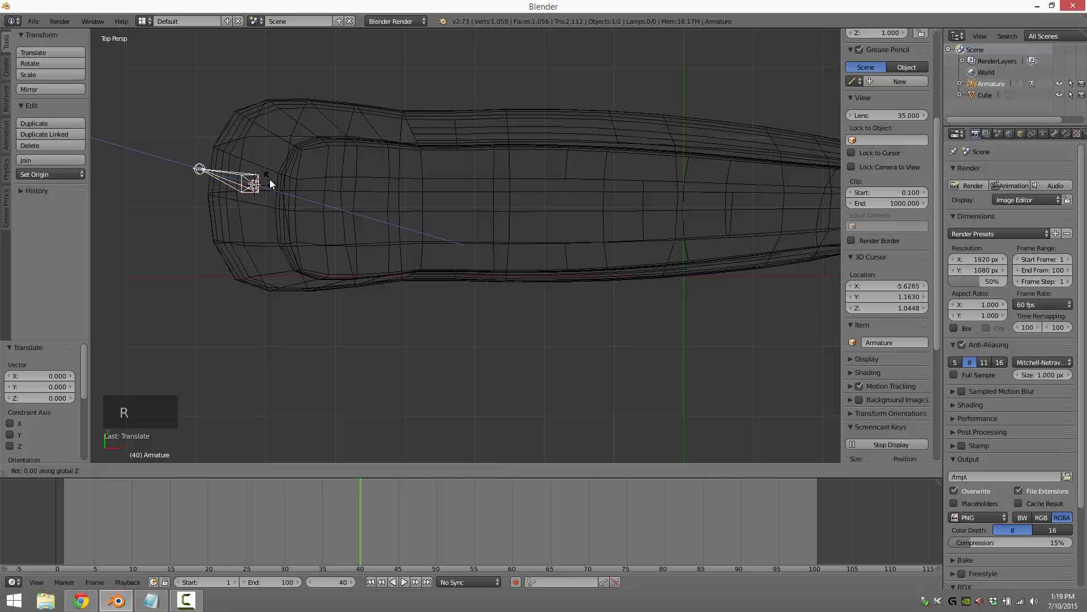
pyautogui.write('90')
pyautogui.press('Return')
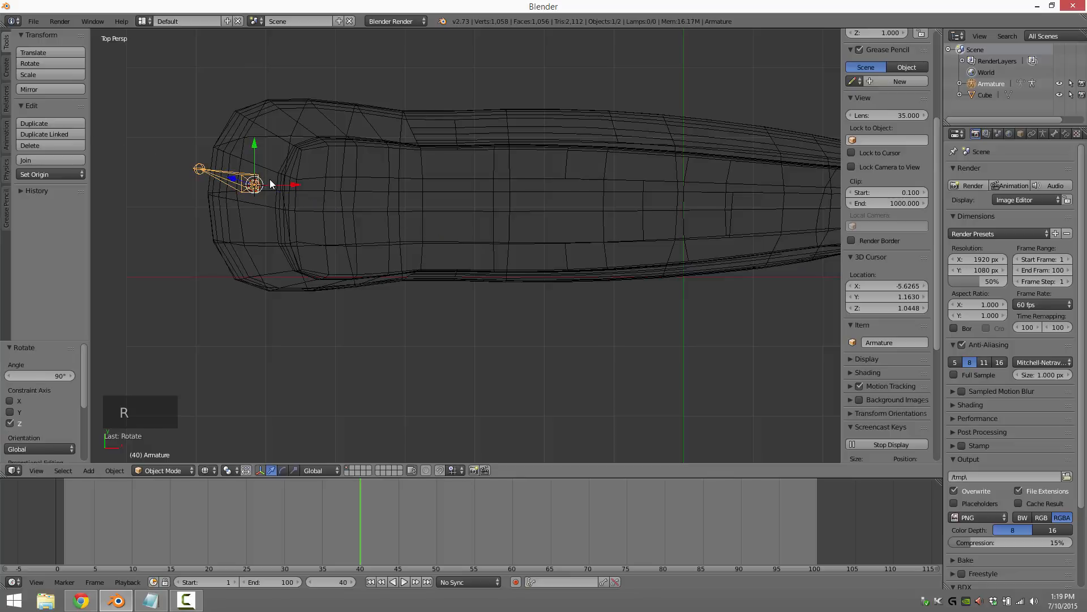
pyautogui.hotkey('ctrl', 'z')
# - Rotate the armature 90° about the Y axis in the front view so the bone points along the arm
pyautogui.moveTo(369, 216); pyautogui.dragTo(368, 221, button='middle')
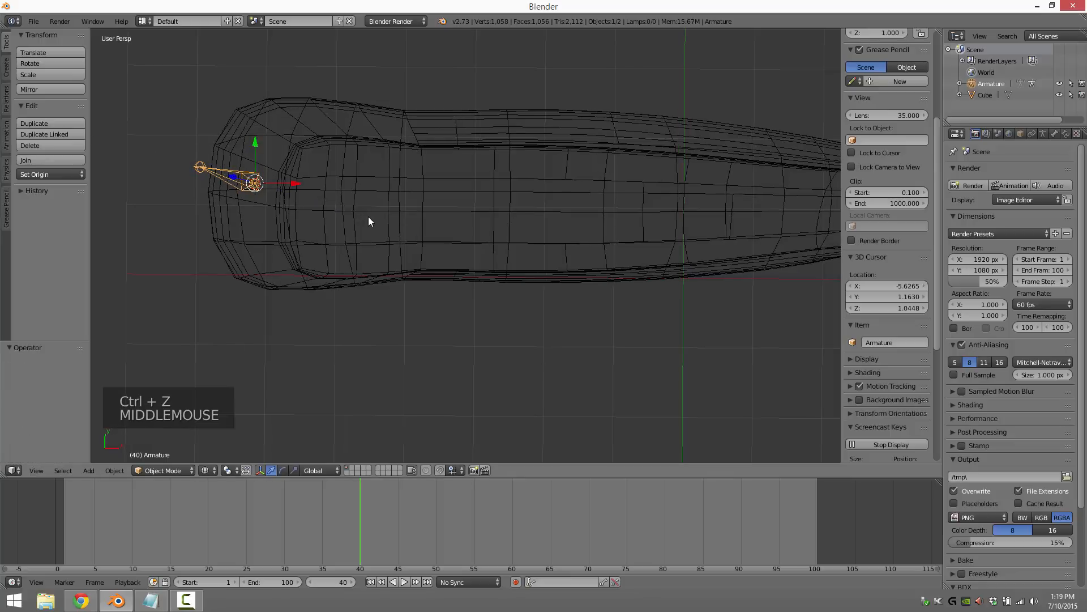
pyautogui.scroll(-2, 373, 238)
pyautogui.press('KP_1')
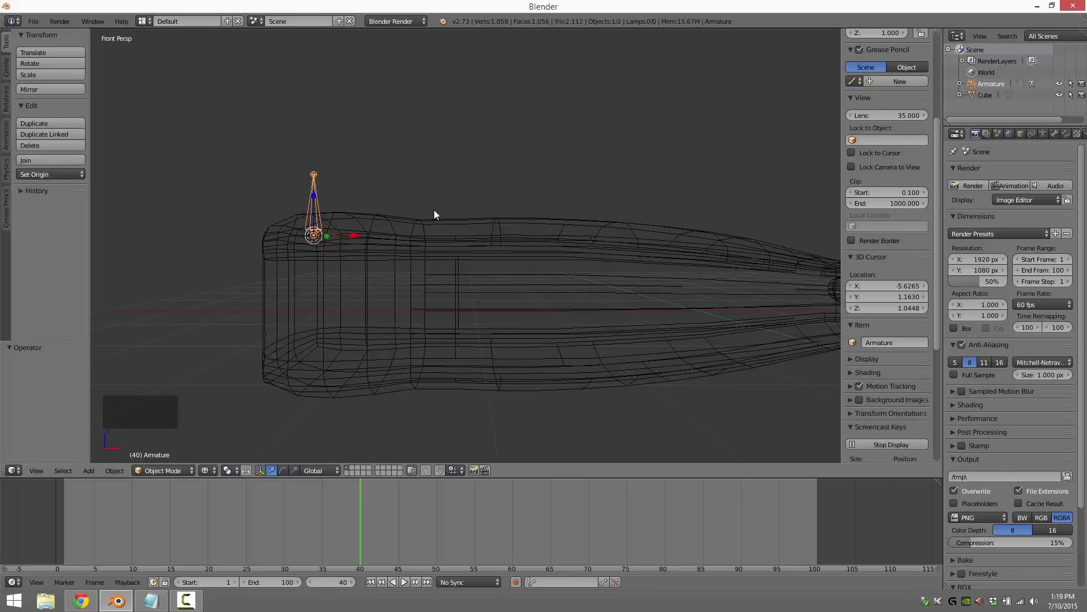
pyautogui.write('r90')
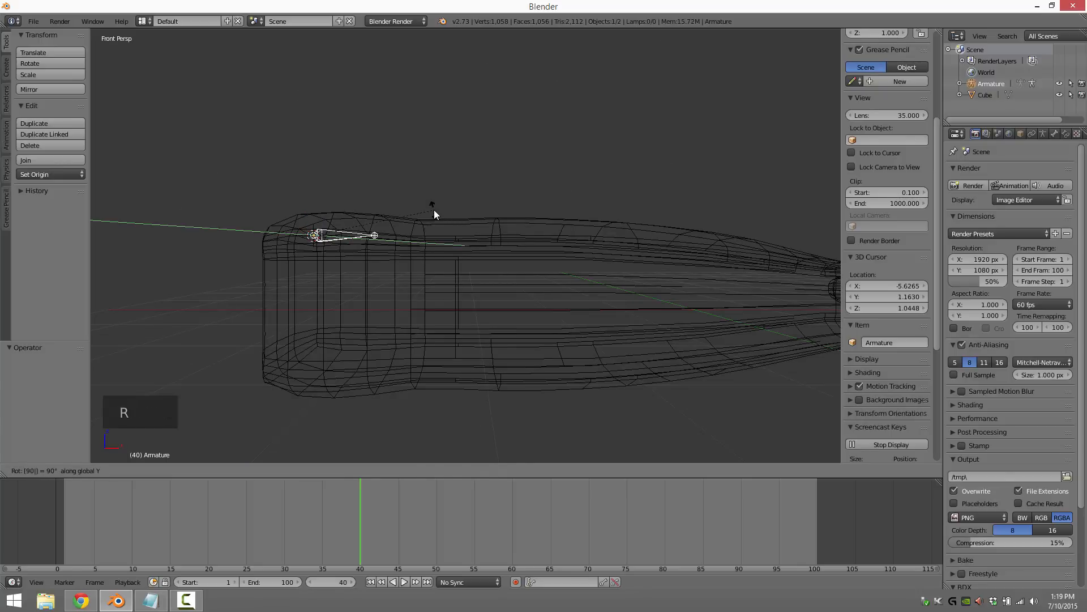
pyautogui.press('Return')
# - Lower the armature about 1.2 units along Z to centre the bone in the thickness of the arm mesh
pyautogui.moveTo(312, 193); pyautogui.dragTo(315, 264)
pyautogui.press('KP_1')
pyautogui.scroll(-4, 495, 373)
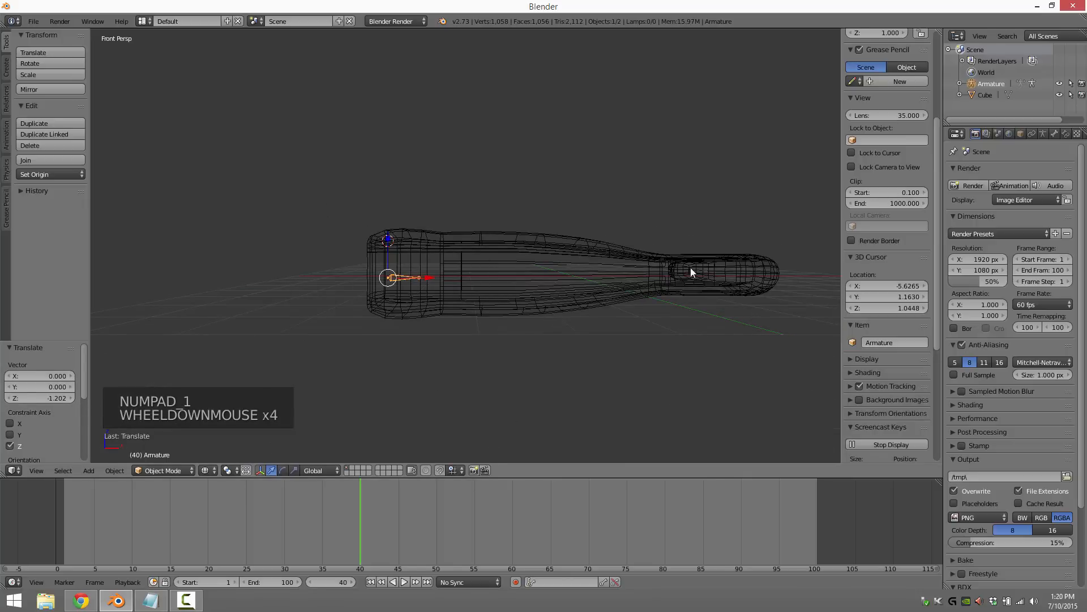
pyautogui.moveTo(446, 314); pyautogui.dragTo(470, 373, button='middle')
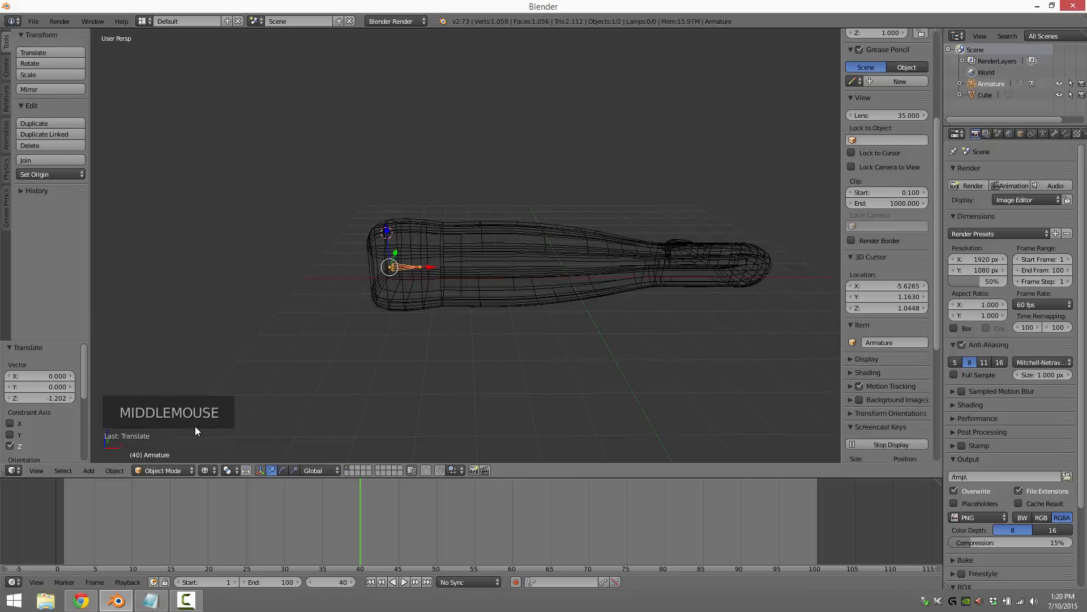
# - Put the armature in Edit Mode and move the bone's tip about 2.97 units along X towards the elbow
pyautogui.press('Tab')
pyautogui.click(177, 472)
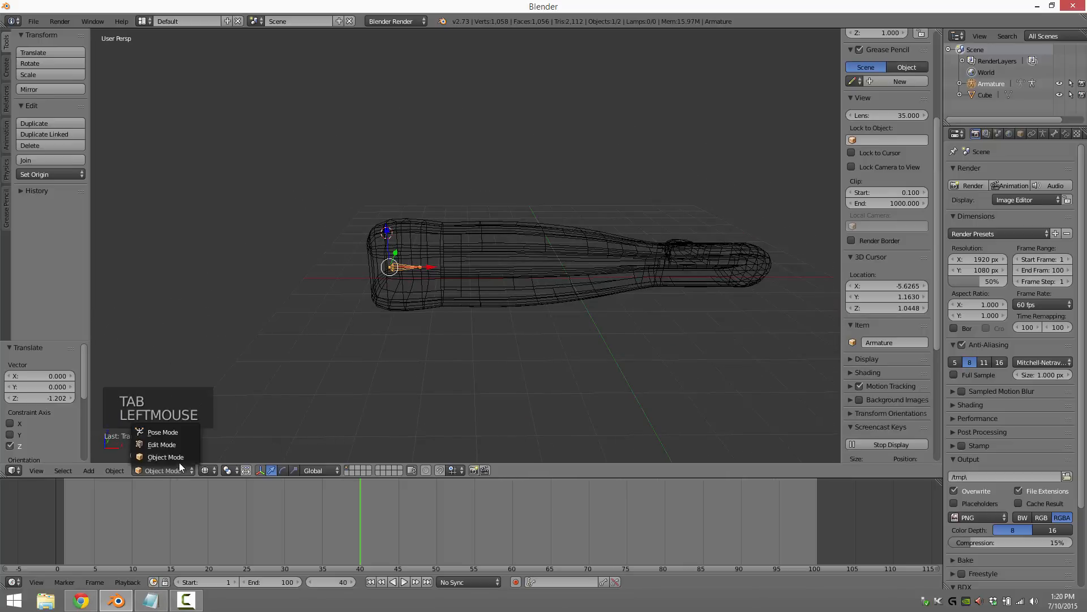
pyautogui.click(164, 446)
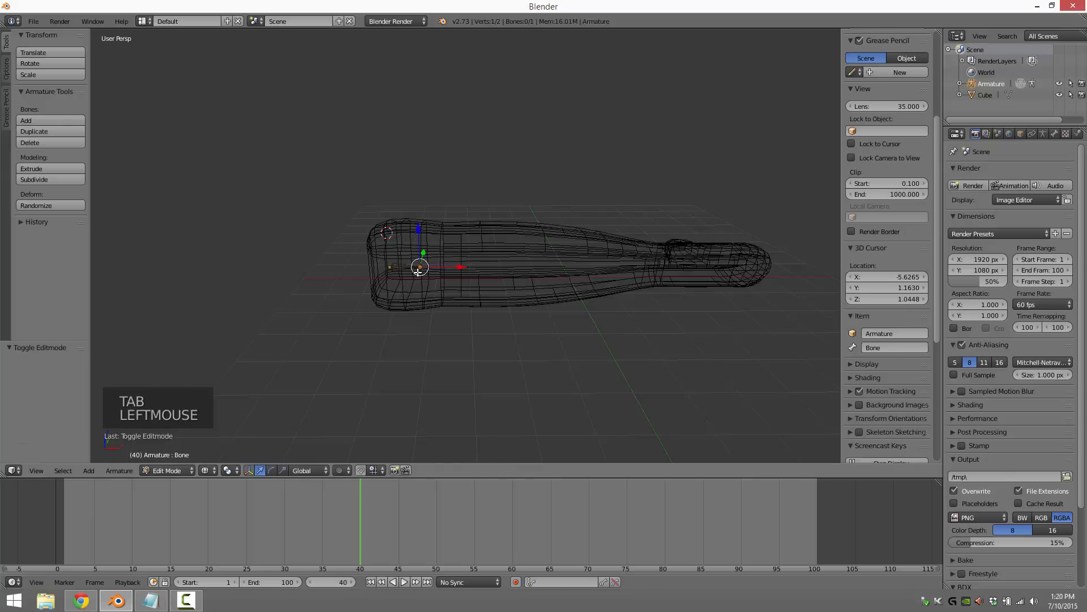
pyautogui.rightClick(394, 269)
pyautogui.rightClick(420, 277)
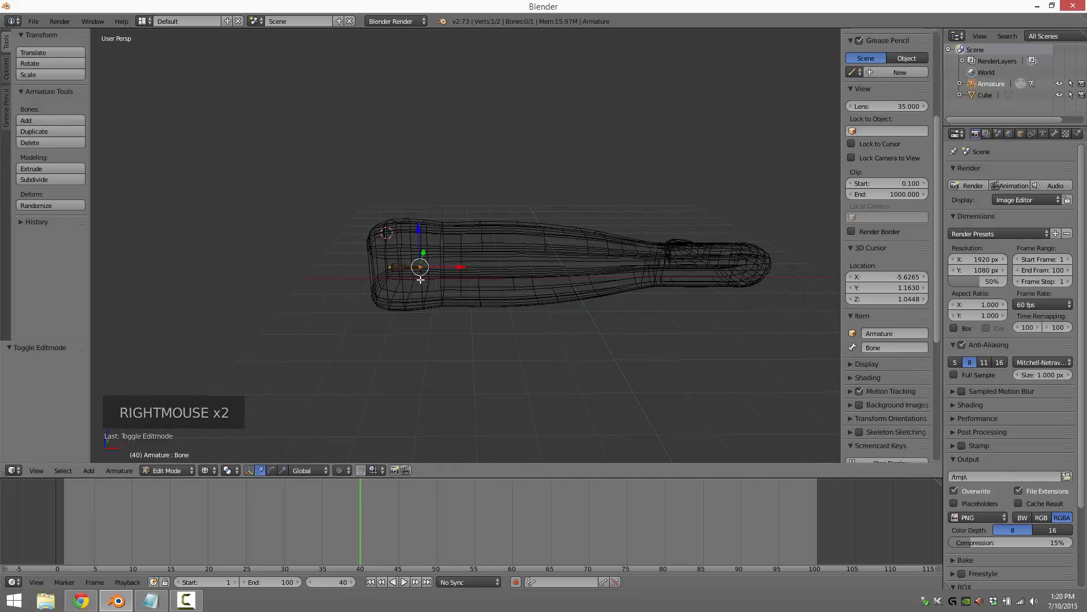
pyautogui.moveTo(457, 267); pyautogui.dragTo(548, 279)
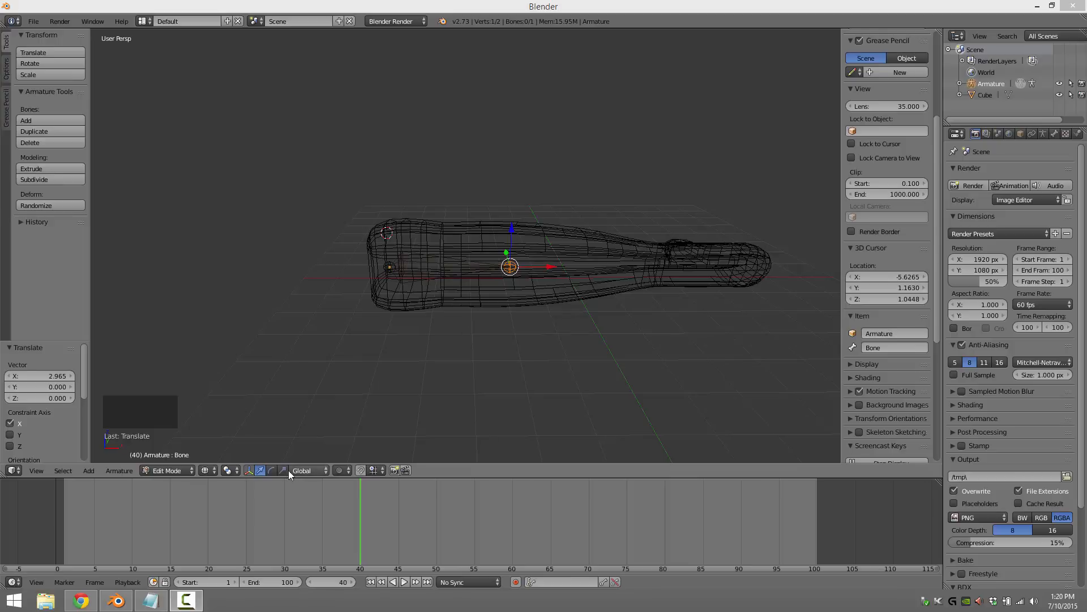
pyautogui.click(108, 470)
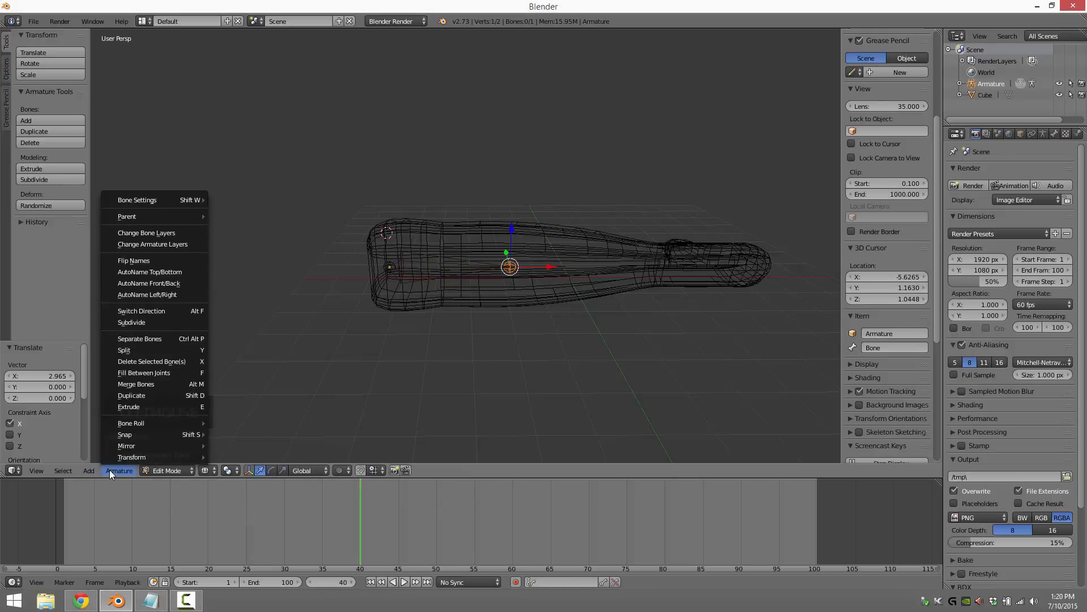
pyautogui.moveTo(178, 202)
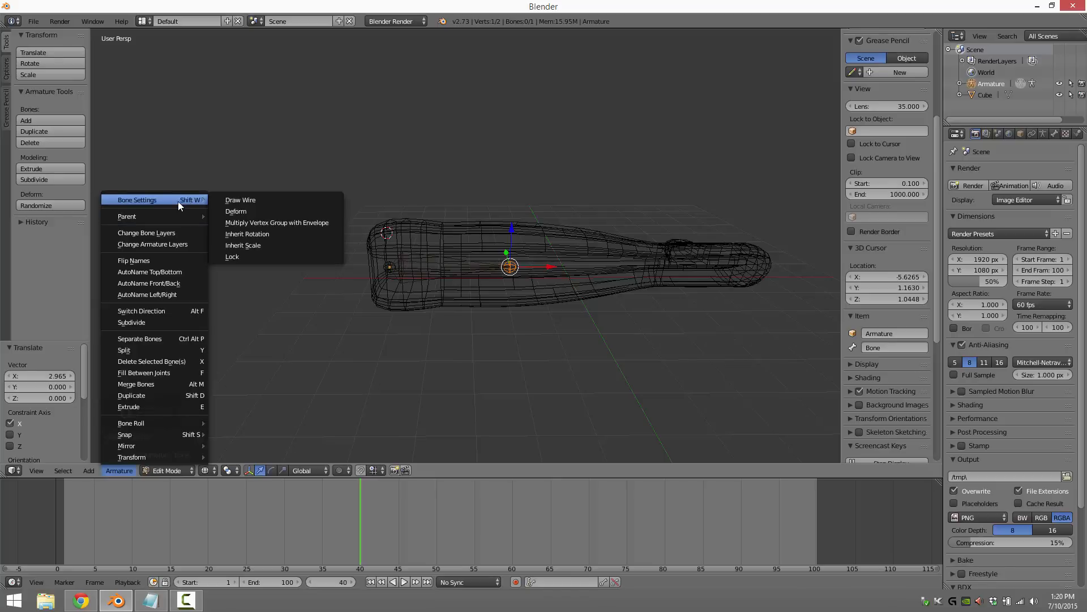
pyautogui.click(221, 234)
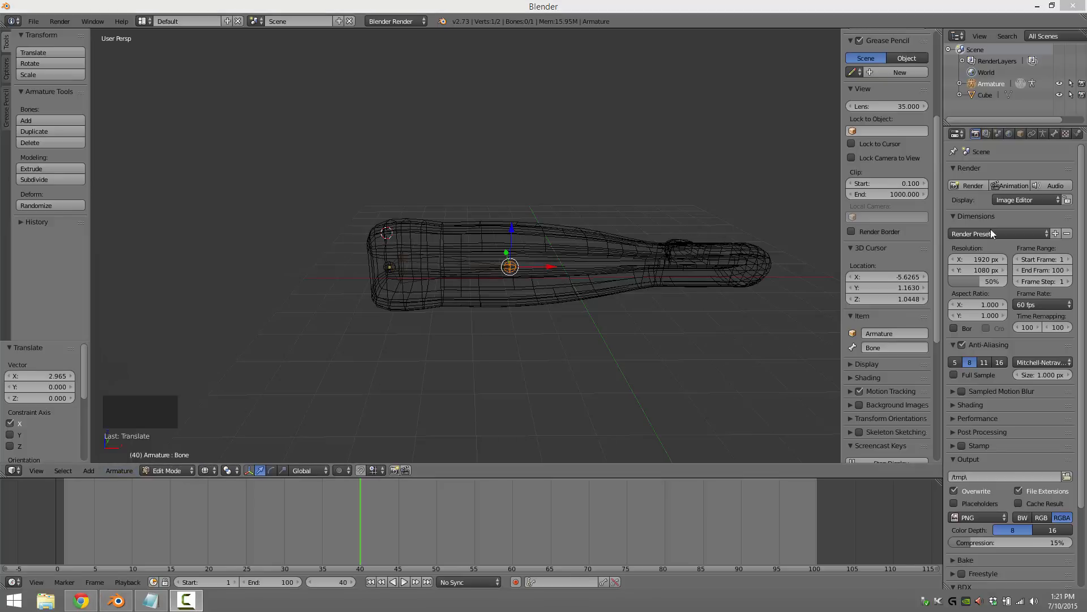
# - Try the Stick, B-Bone, Envelope and Wire display types on the armature and return to Octahedral
pyautogui.click(1044, 132)
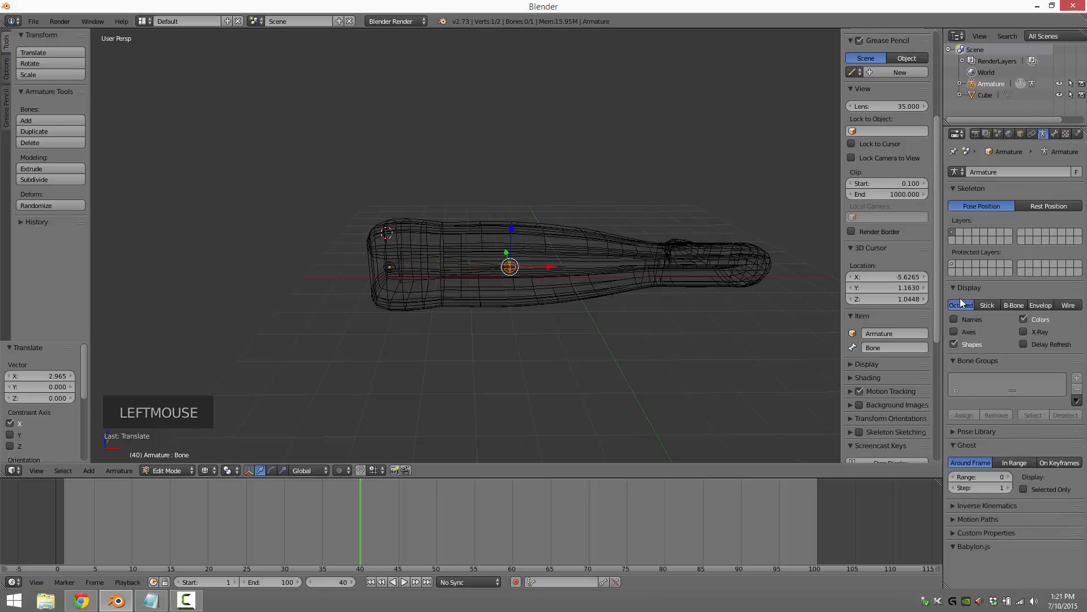
pyautogui.click(987, 306)
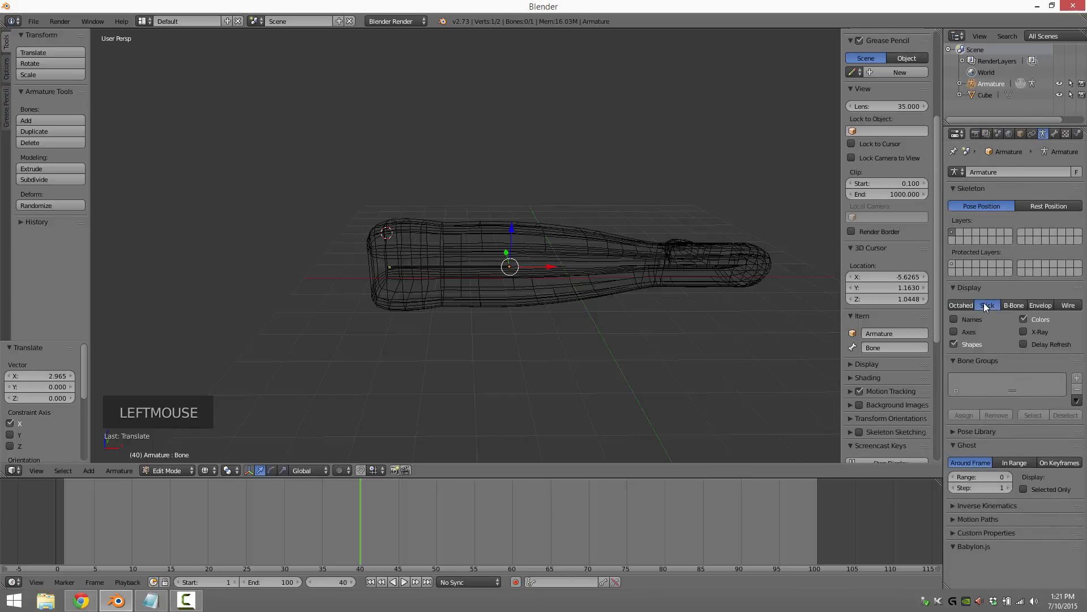
pyautogui.click(1011, 307)
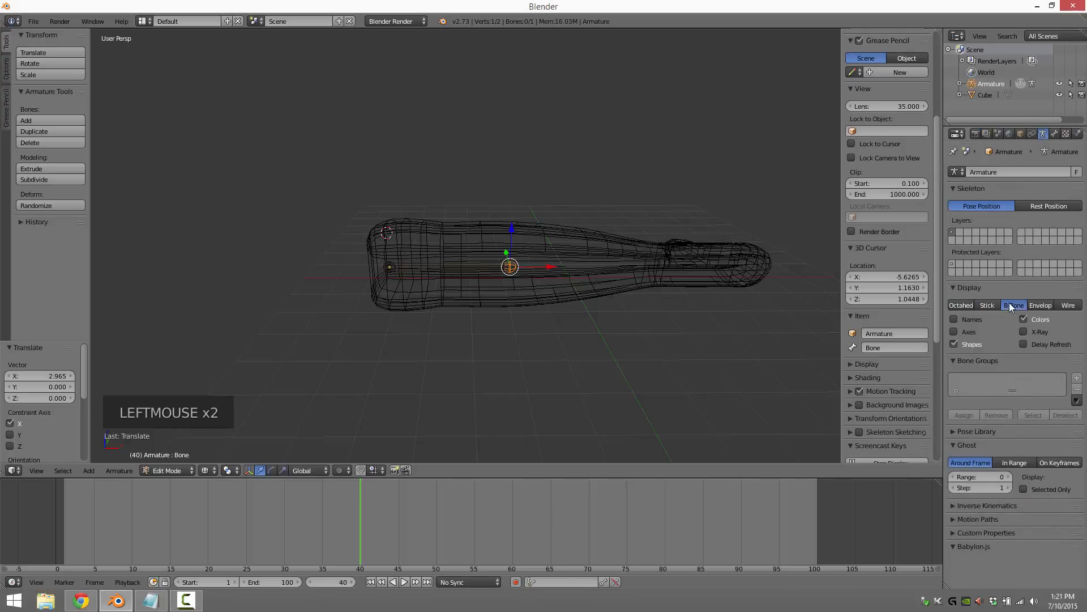
pyautogui.click(1040, 306)
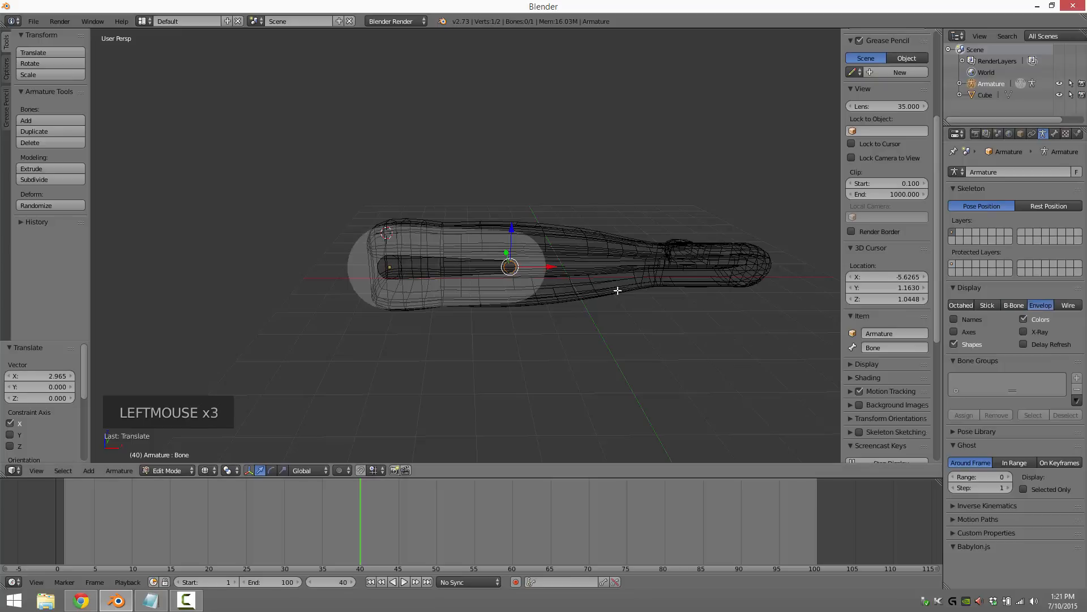
pyautogui.click(1068, 306)
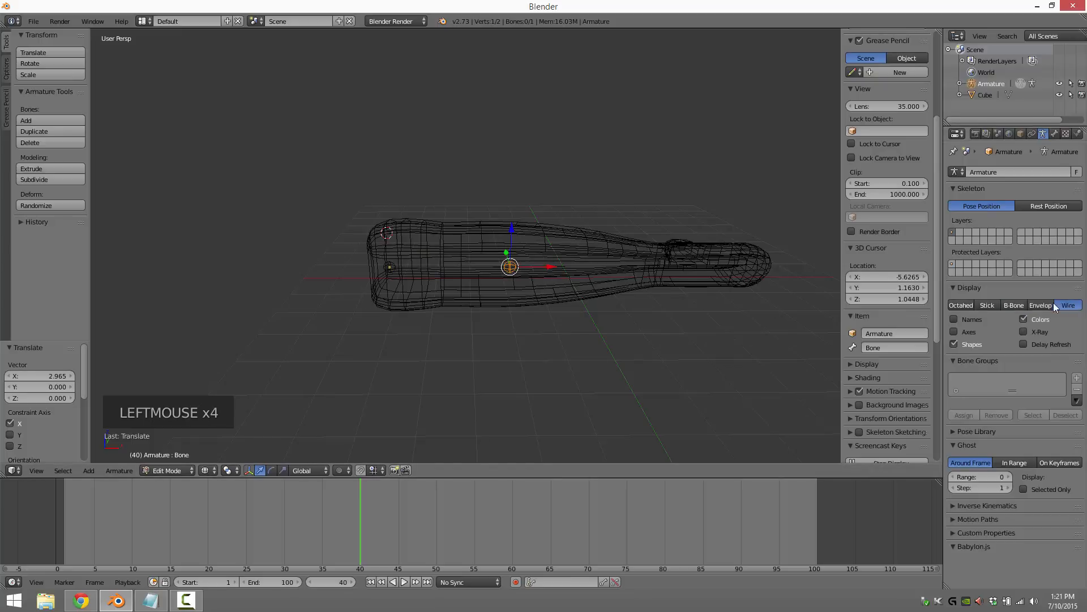
pyautogui.click(962, 306)
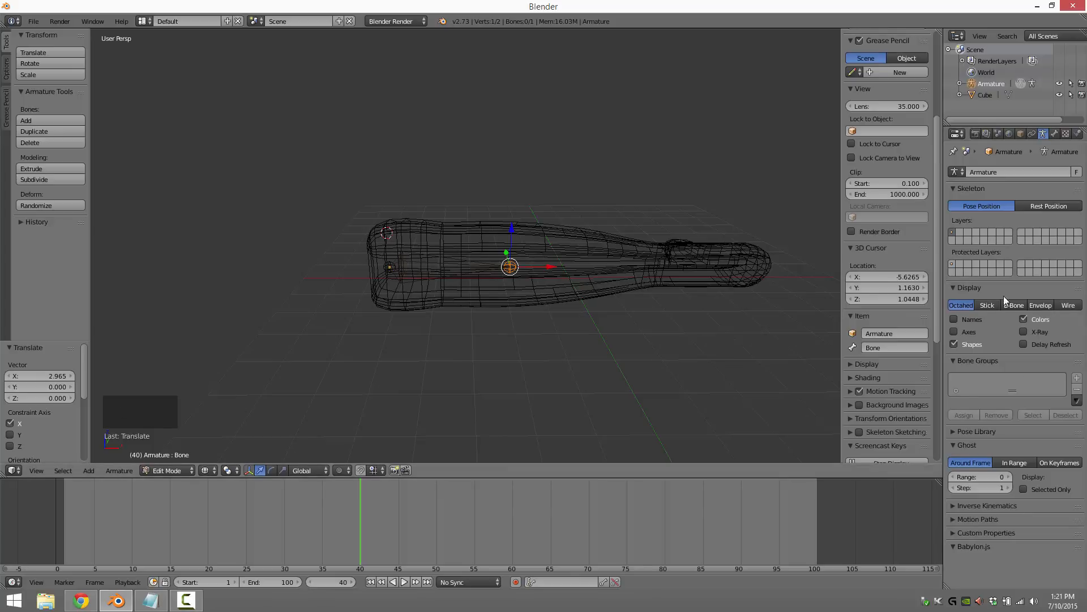
# - Enable X-Ray for the armature and move the bone's tip about 0.22 units further along X
pyautogui.click(1024, 333)
pyautogui.moveTo(546, 264); pyautogui.dragTo(558, 267)
# - Extrude a forearm bone about 5.3 units along X and move its tip about 0.7 units further to the base of the thumb
pyautogui.press('e')
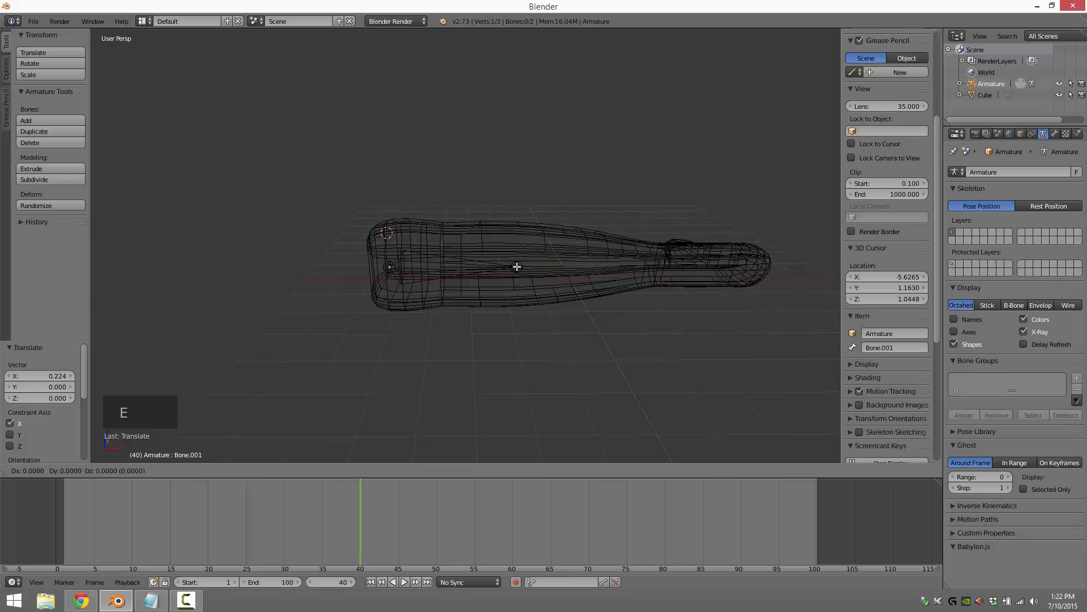
pyautogui.press('x')
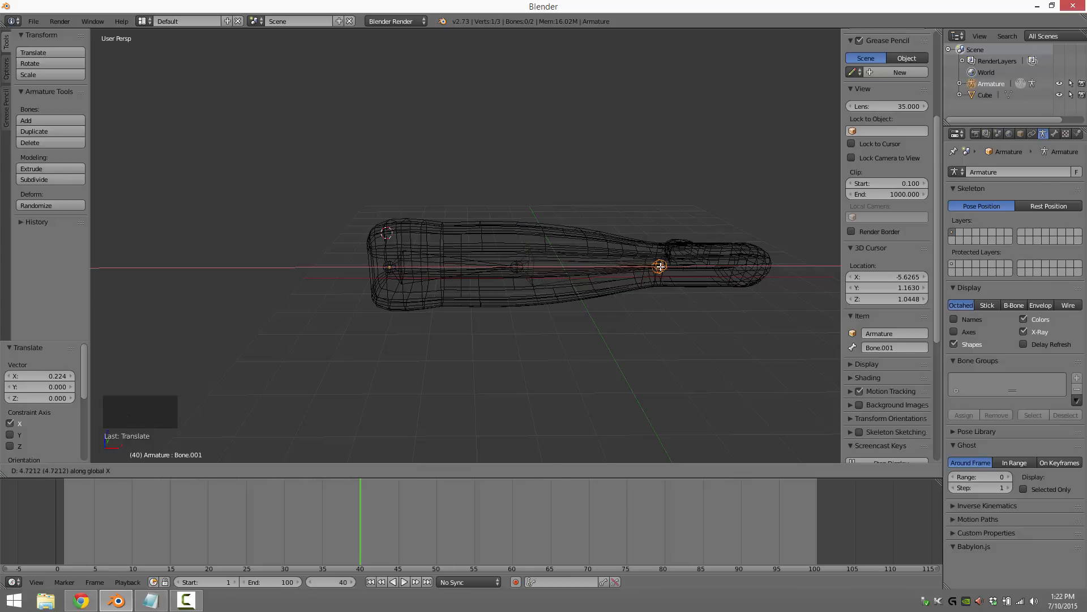
pyautogui.click(678, 264)
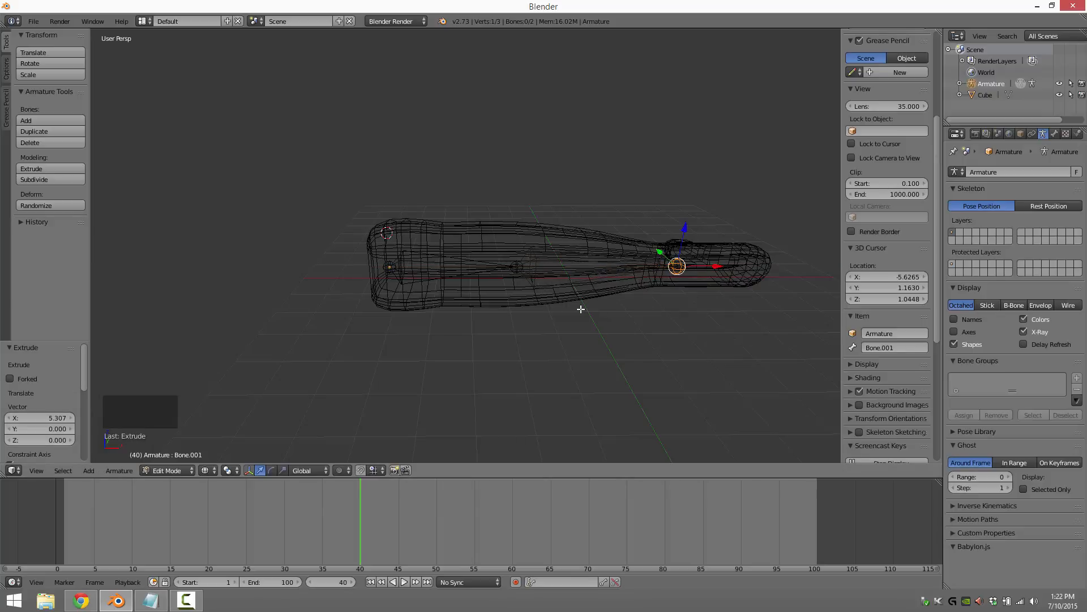
pyautogui.press('KP_7')
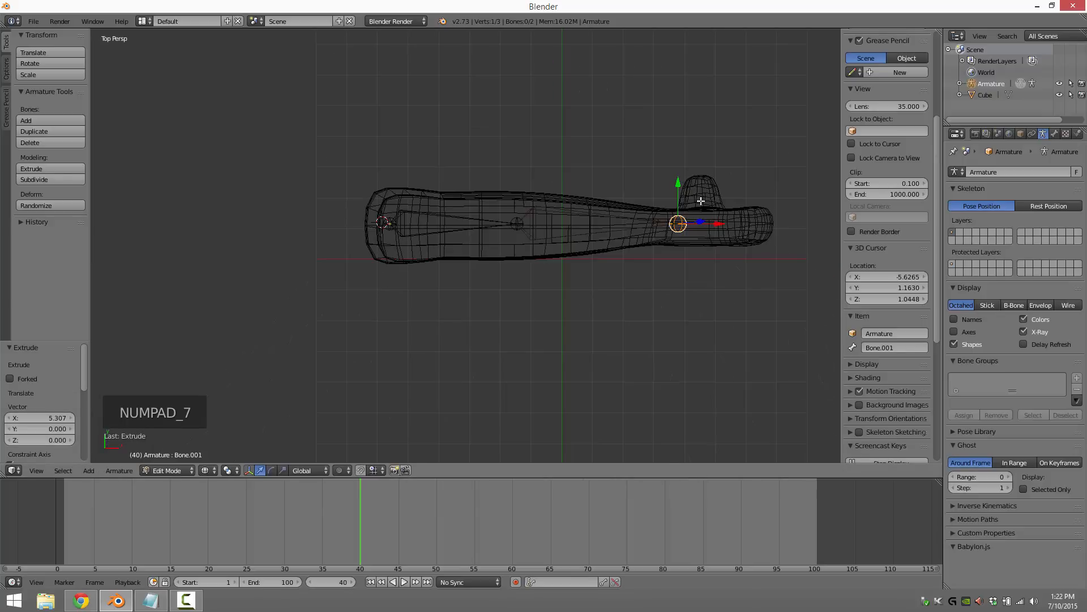
pyautogui.moveTo(717, 223); pyautogui.dragTo(742, 225)
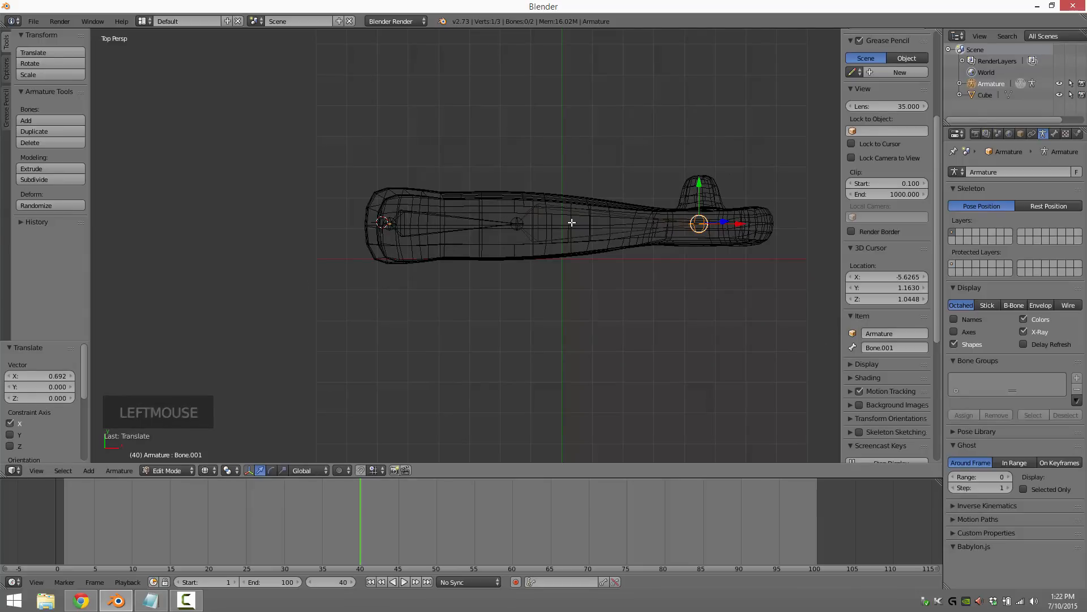
# - Extrude a thumb bone about 1.27 units along Y and, from the same forearm tip, a hand bone about 1.96 units along X
pyautogui.press('e')
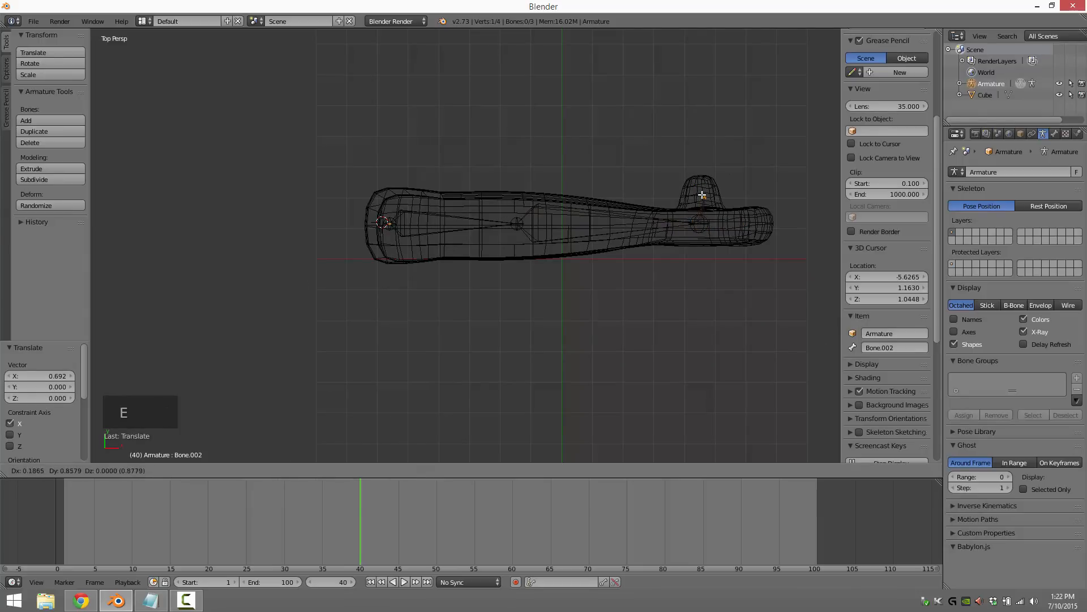
pyautogui.click(700, 186)
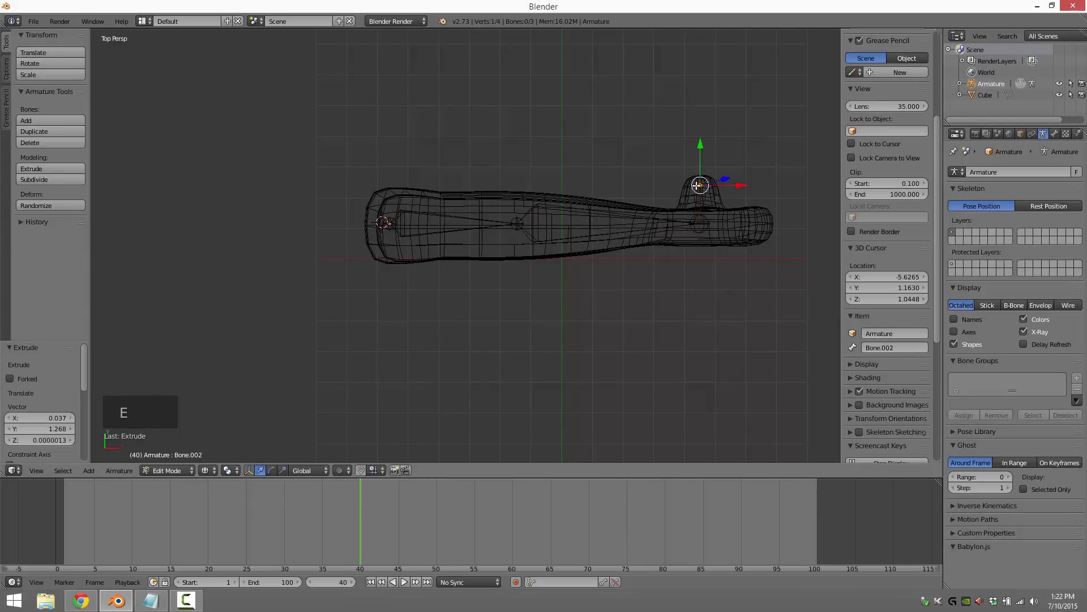
pyautogui.rightClick(699, 227)
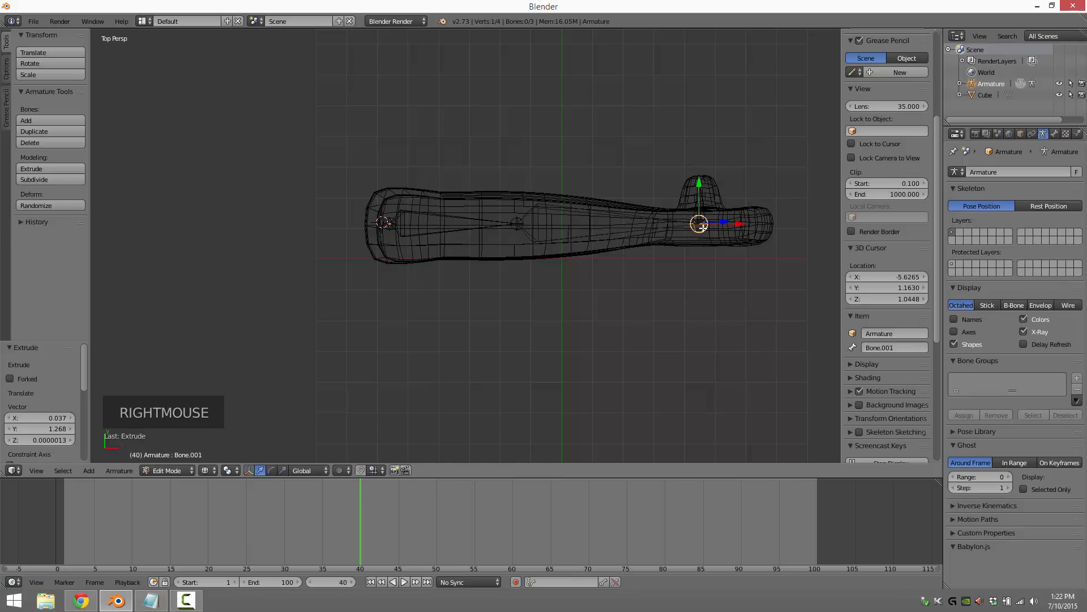
pyautogui.press('e')
pyautogui.press('e')
pyautogui.click(760, 224)
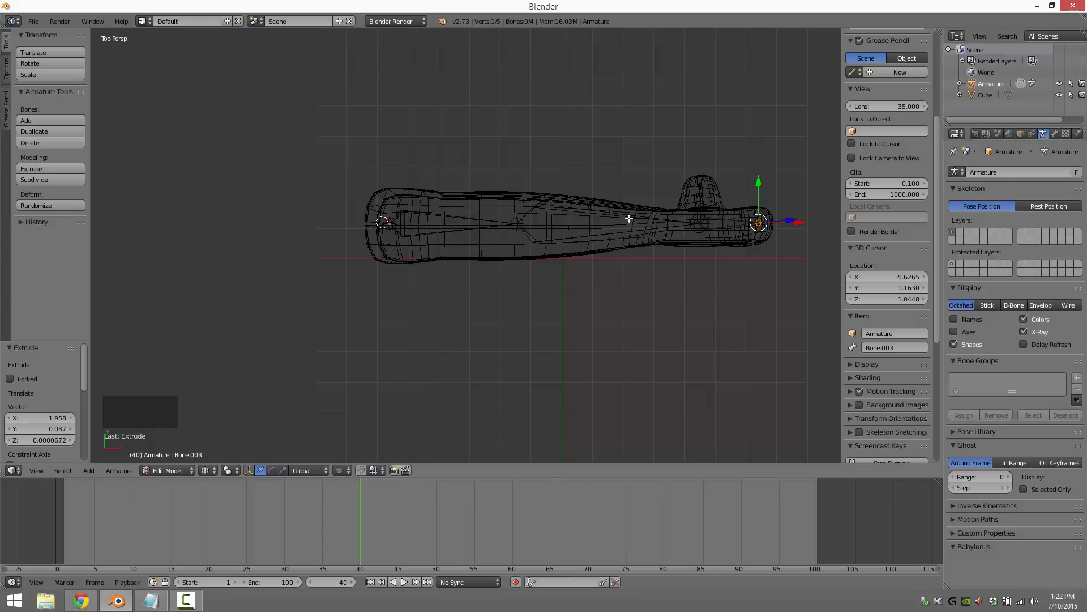
# - Inspect the joints of the bone chain and their placement inside the arm mesh from above and from the side
pyautogui.rightClick(393, 224)
pyautogui.rightClick(516, 224)
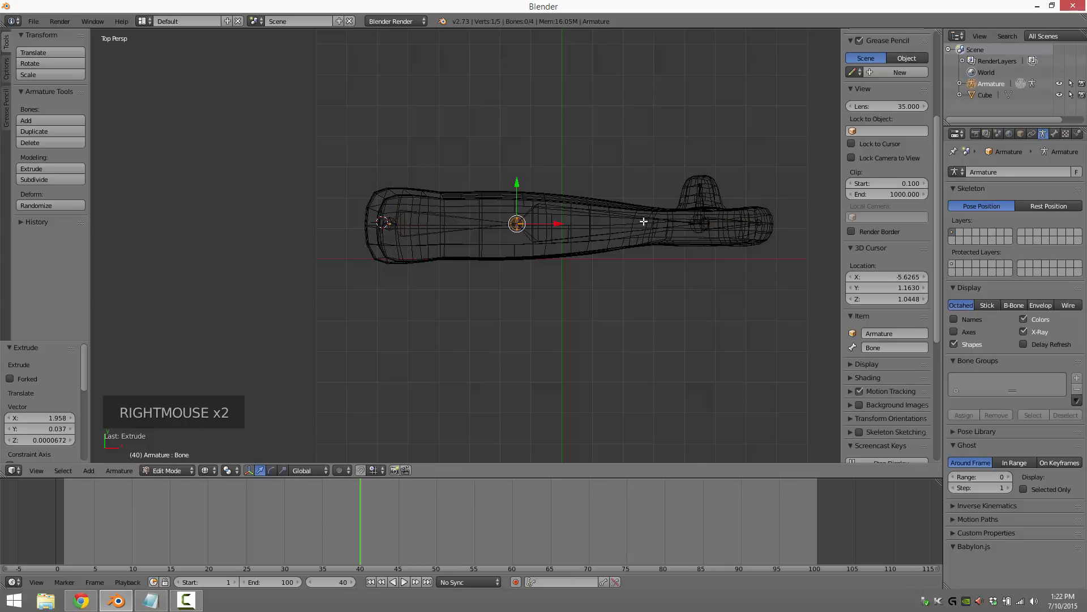
pyautogui.rightClick(701, 224)
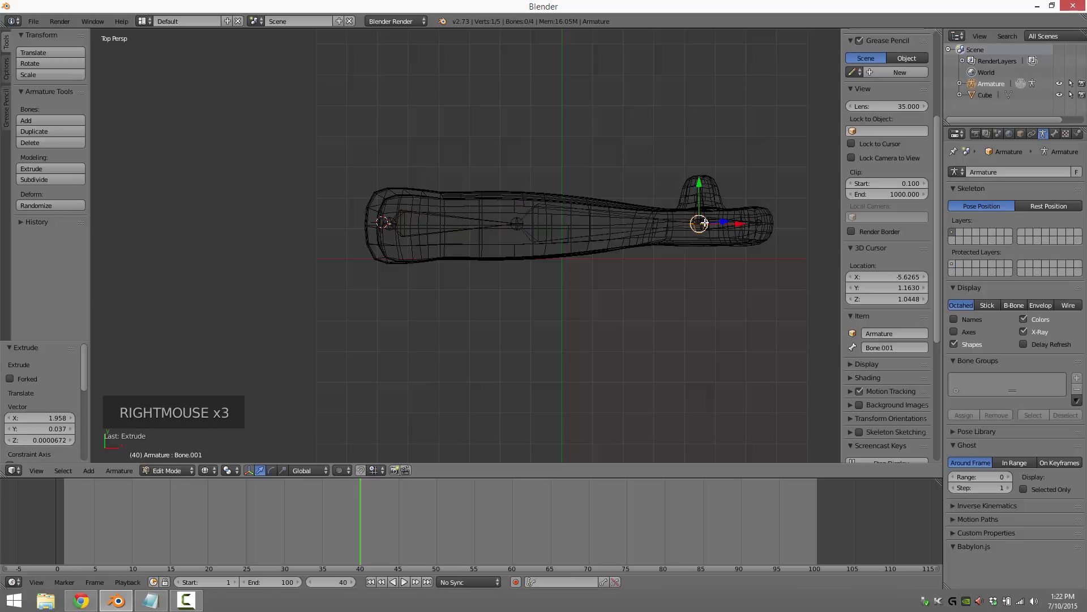
pyautogui.rightClick(520, 225)
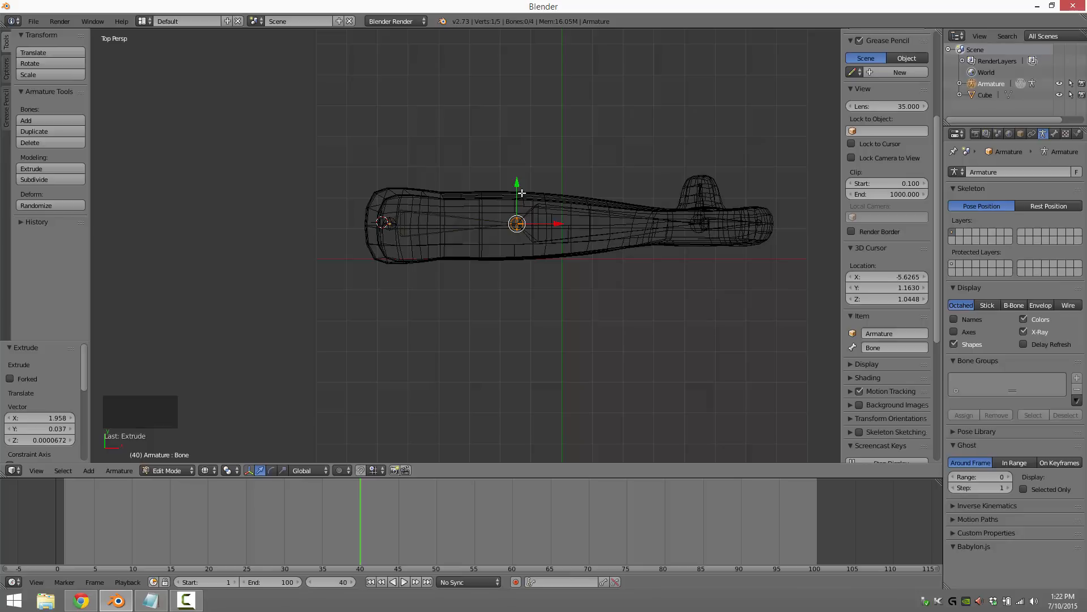
pyautogui.moveTo(680, 296); pyautogui.dragTo(704, 226, button='middle')
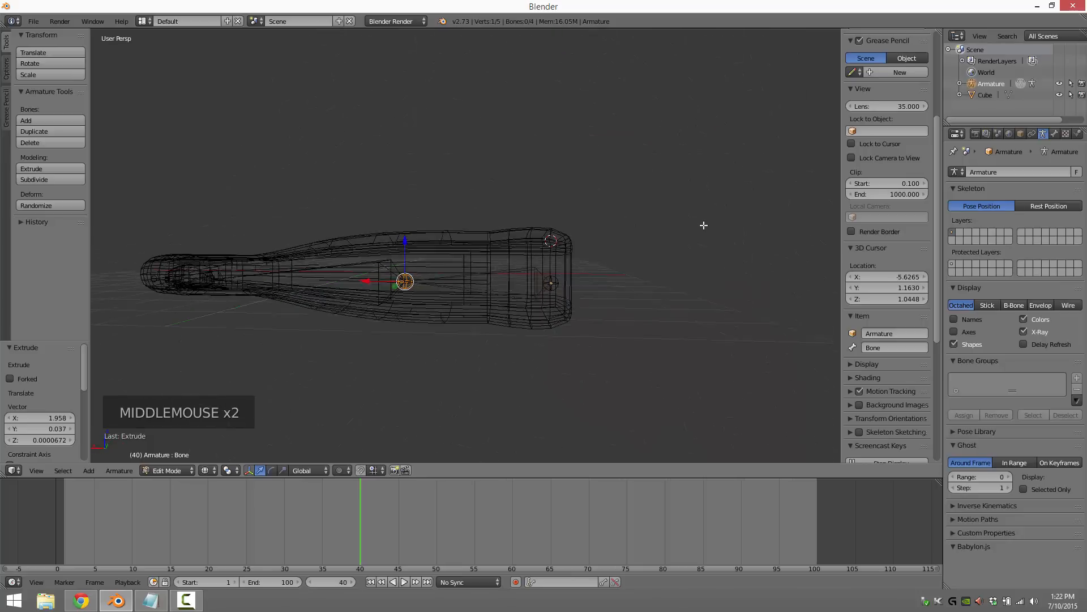
pyautogui.keyDown('shift'); pyautogui.moveTo(306, 325); pyautogui.dragTo(429, 318, button='middle'); pyautogui.keyUp('shift')
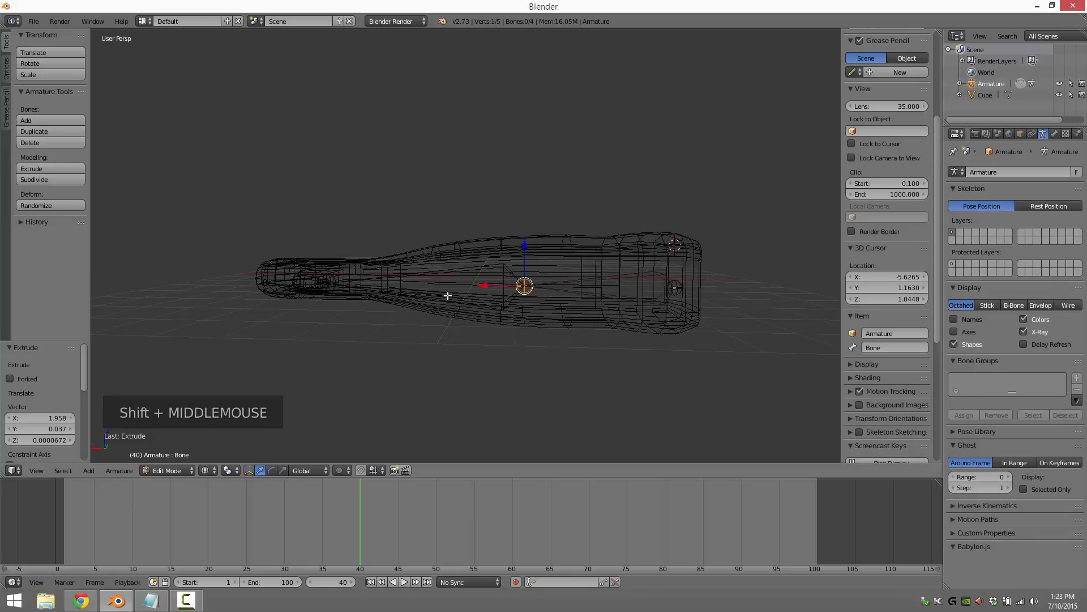
# - Return the armature to Object Mode and view the whole arm from above at an angle
pyautogui.click(169, 470)
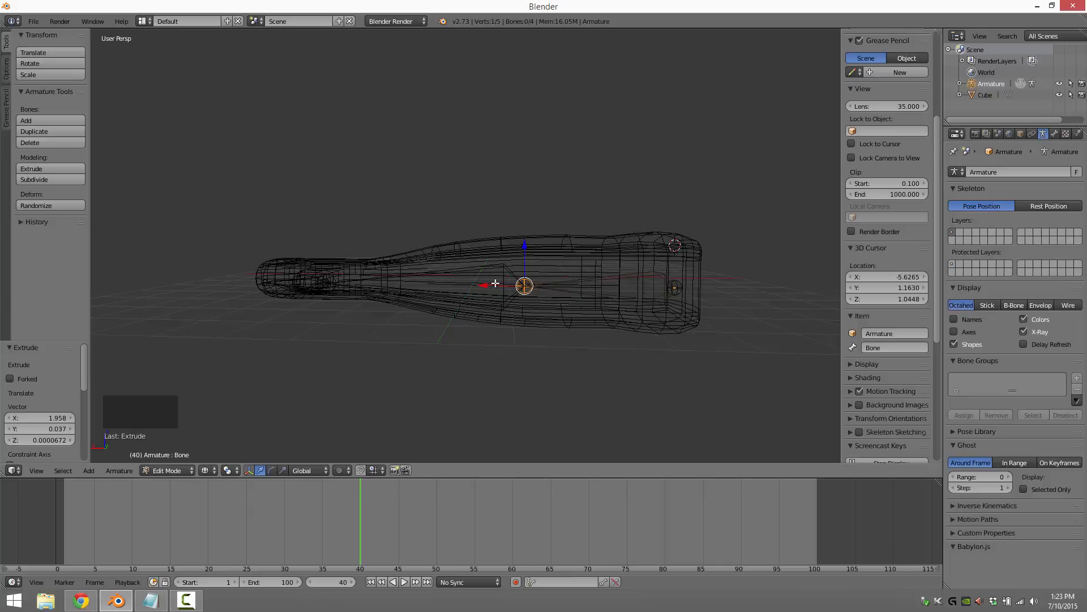
pyautogui.rightClick(534, 285)
pyautogui.click(175, 471)
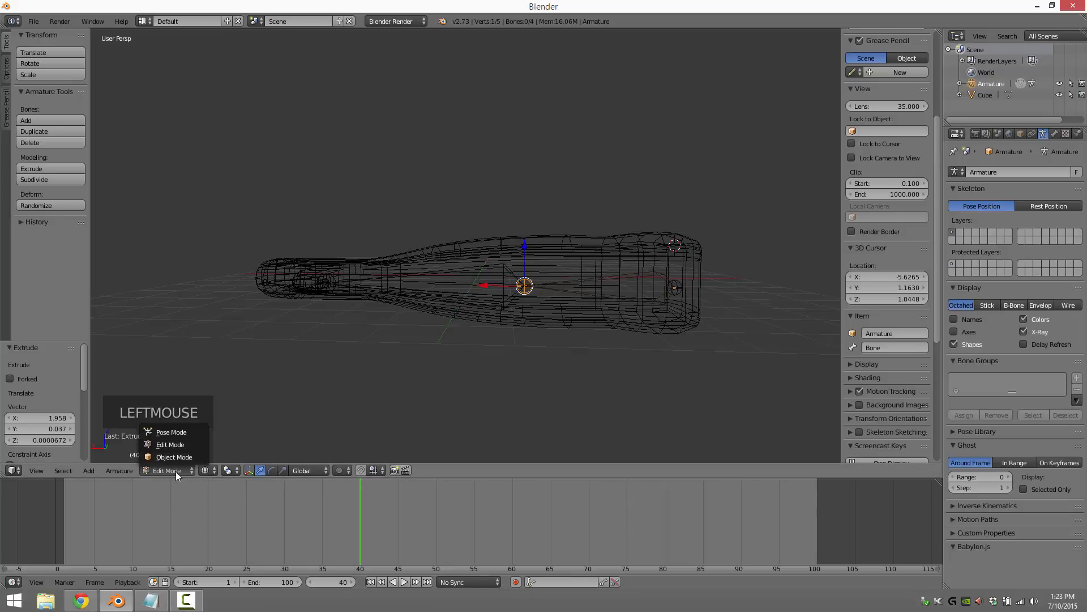
pyautogui.click(178, 460)
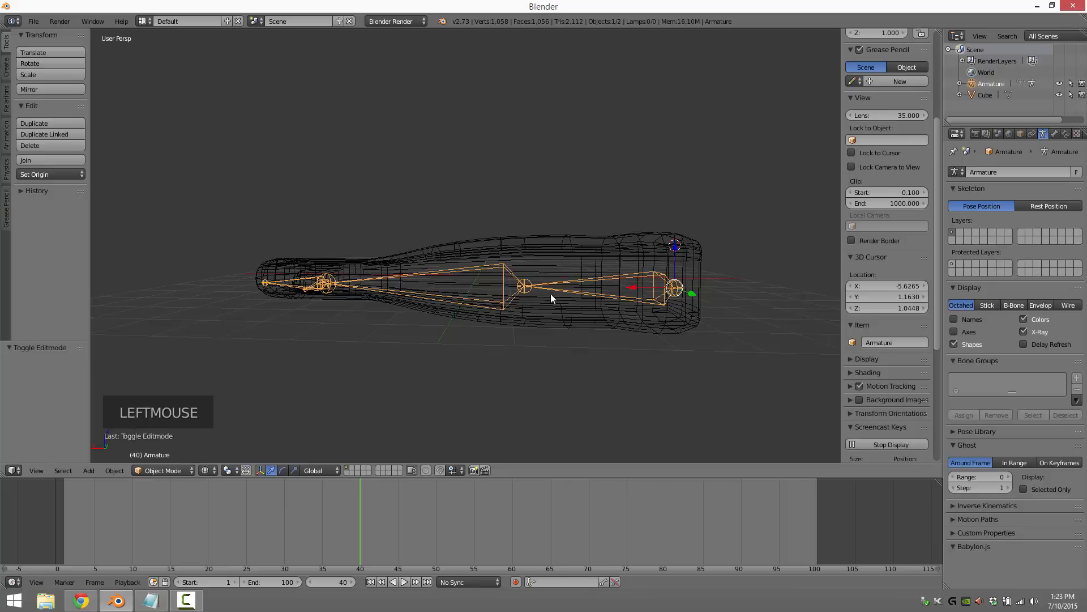
pyautogui.moveTo(551, 294); pyautogui.dragTo(550, 394, button='middle')
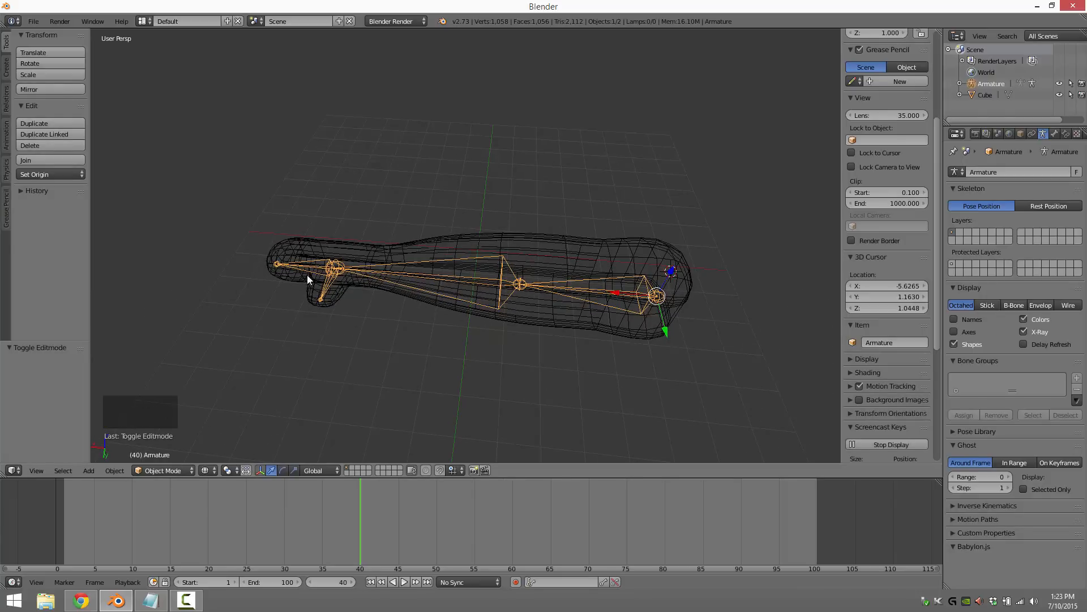
pyautogui.rightClick(500, 287)
pyautogui.rightClick(500, 287)
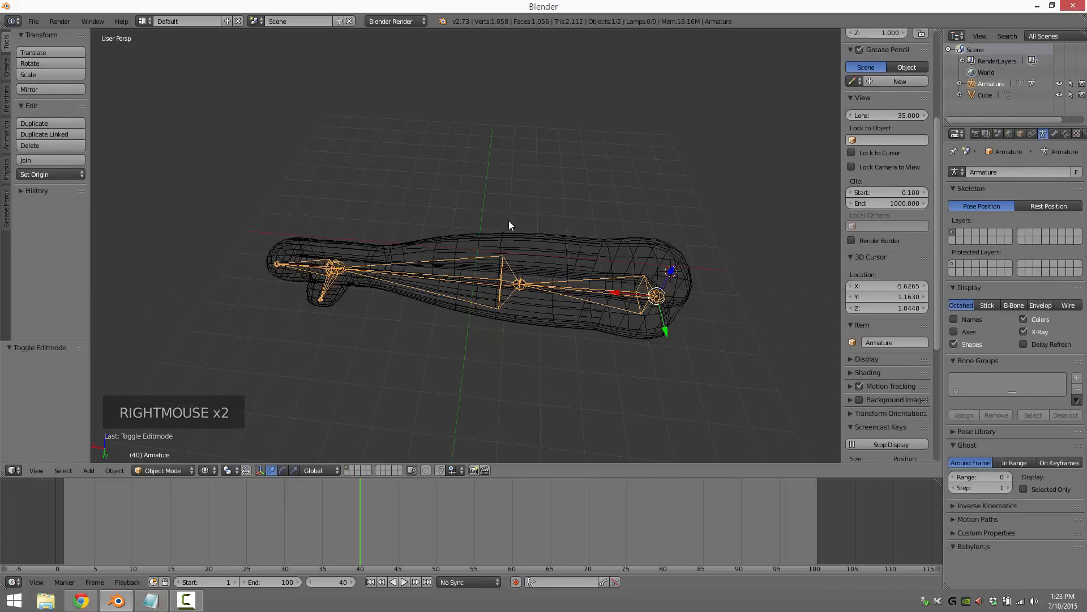
pyautogui.keyDown('shift'); pyautogui.rightClick(630, 252); pyautogui.keyUp('shift')
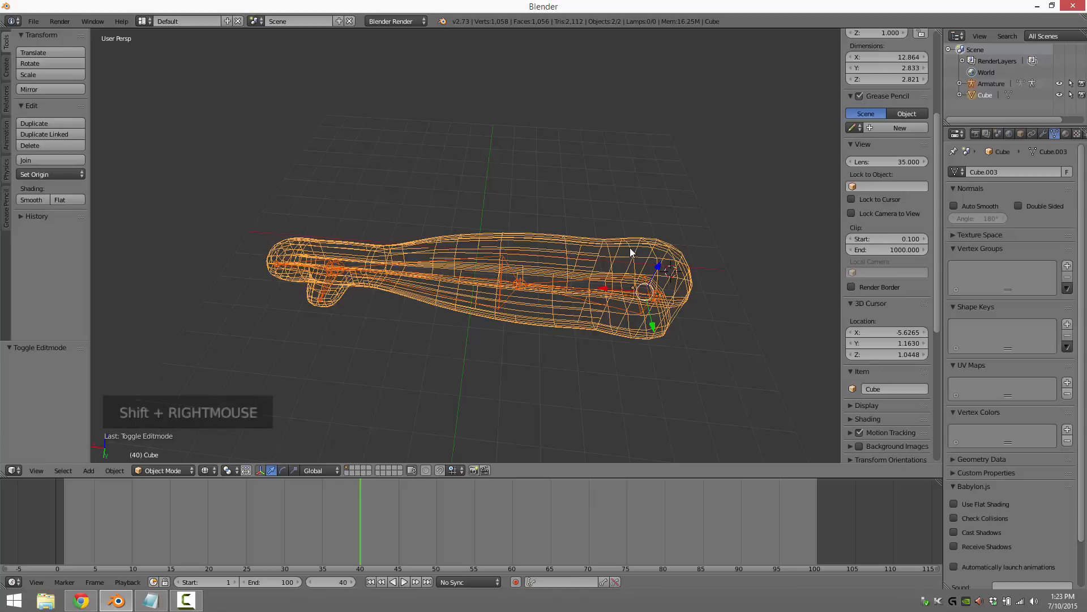
pyautogui.hotkey('ctrl', 'p')
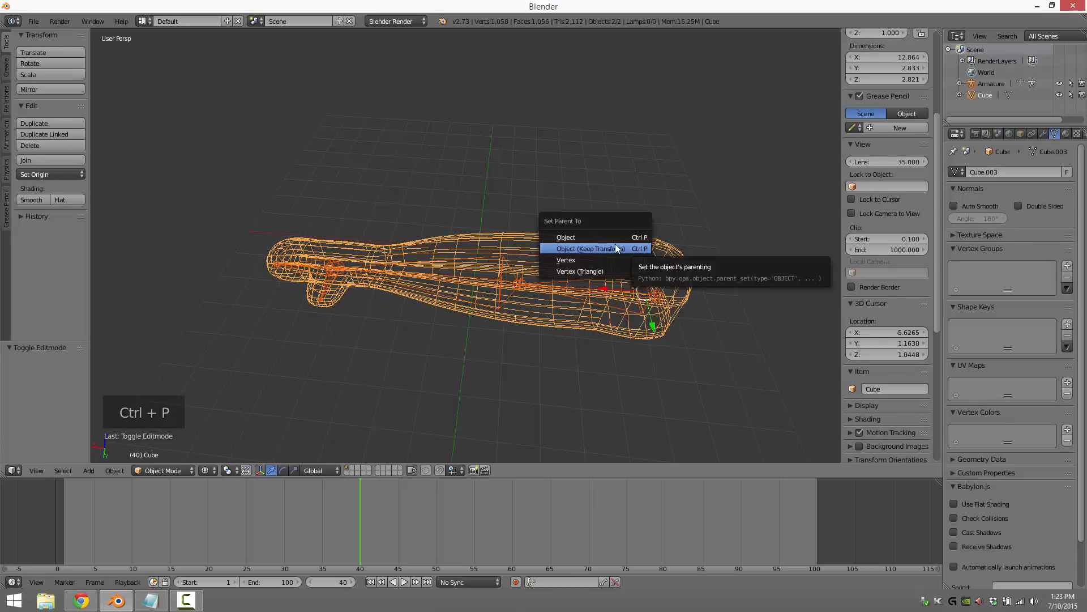
pyautogui.click(615, 248)
pyautogui.rightClick(605, 257)
pyautogui.rightClick(597, 281)
pyautogui.rightClick(597, 280)
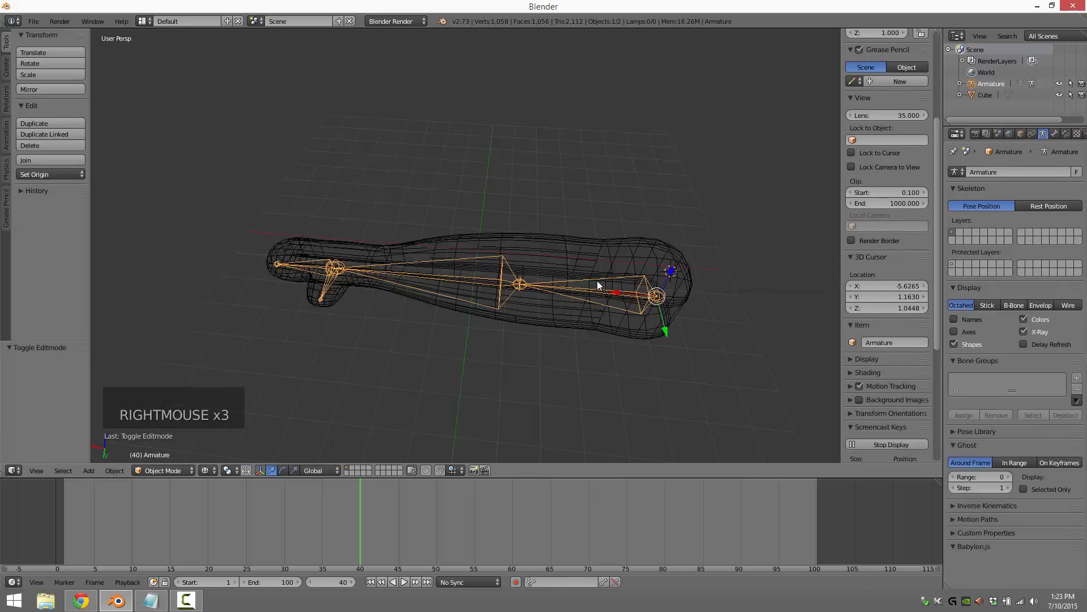
pyautogui.keyDown('shift'); pyautogui.rightClick(611, 263); pyautogui.keyUp('shift')
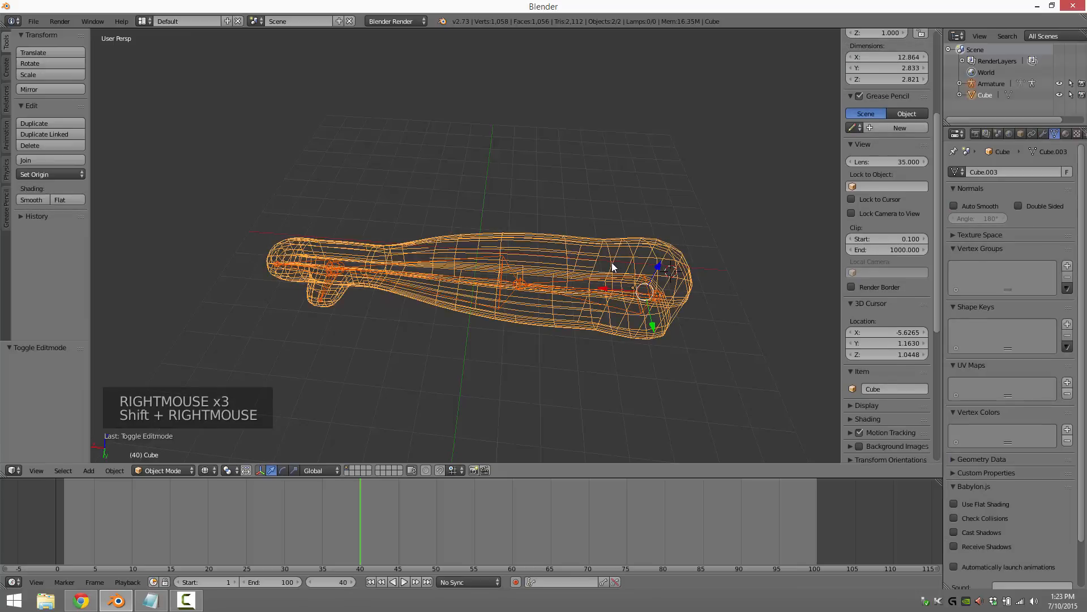
pyautogui.hotkey('ctrl', 'p')
pyautogui.rightClick(614, 263)
pyautogui.rightClick(617, 245)
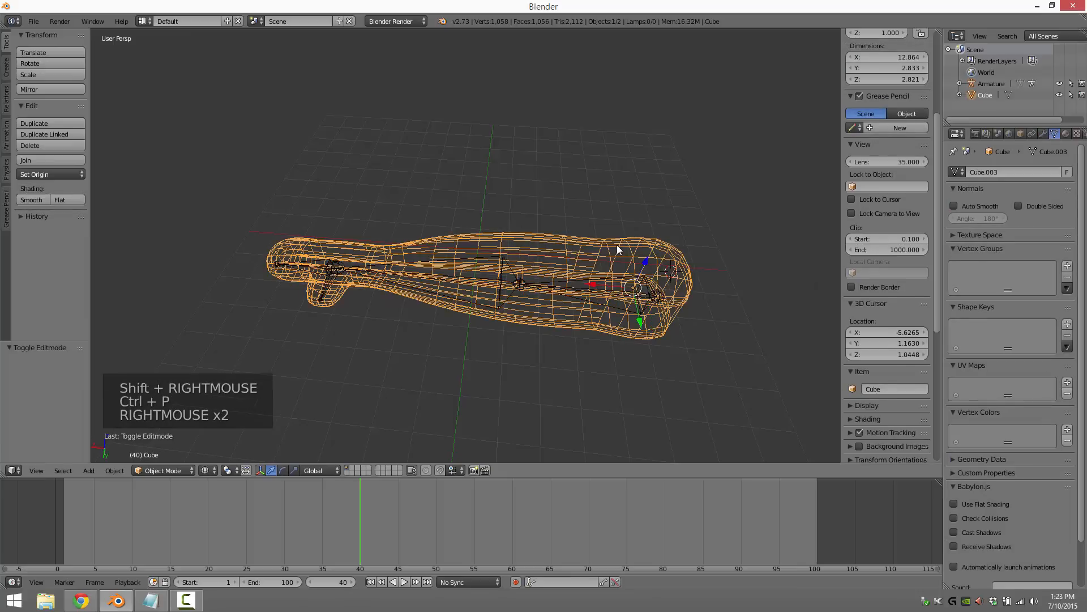
# - Select the arm mesh, add the armature as the active object, and parent the mesh to it with automatic weights
pyautogui.rightClick(614, 261)
pyautogui.keyDown('shift'); pyautogui.rightClick(610, 304); pyautogui.keyUp('shift')
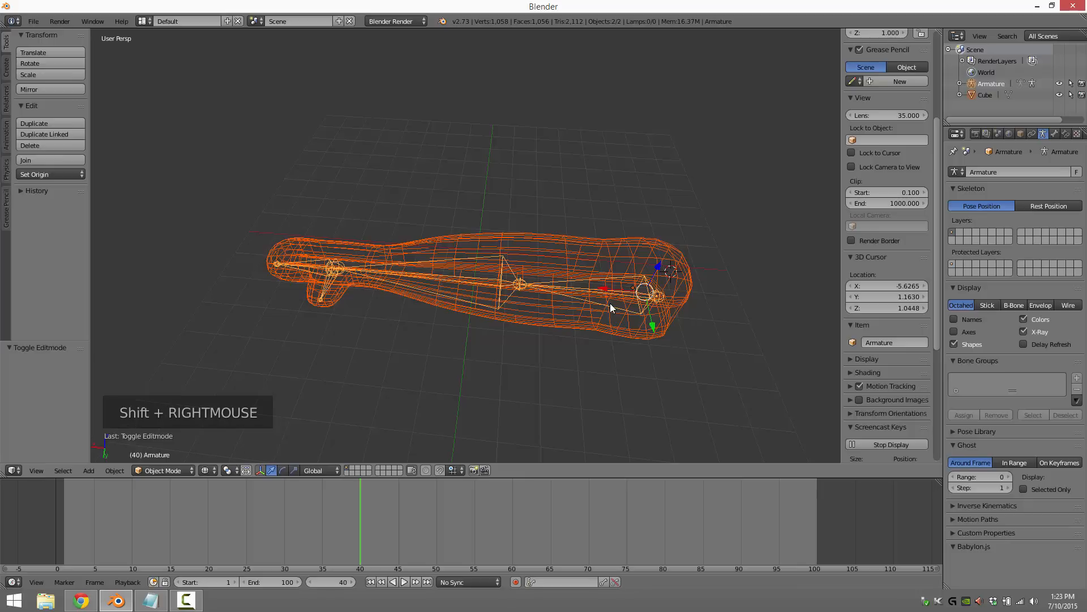
pyautogui.hotkey('ctrl', 'p')
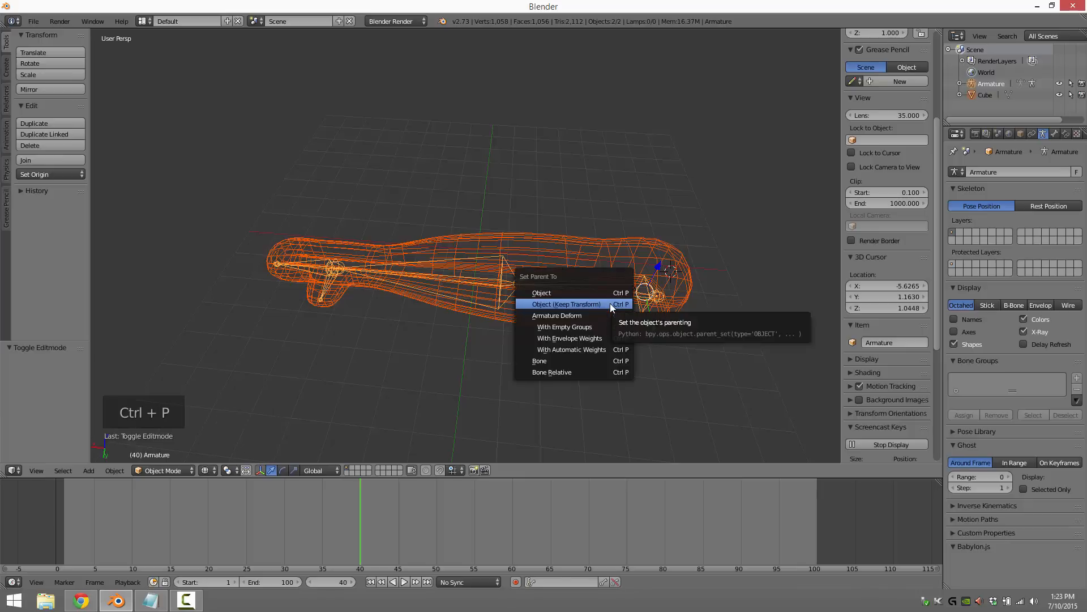
pyautogui.click(591, 349)
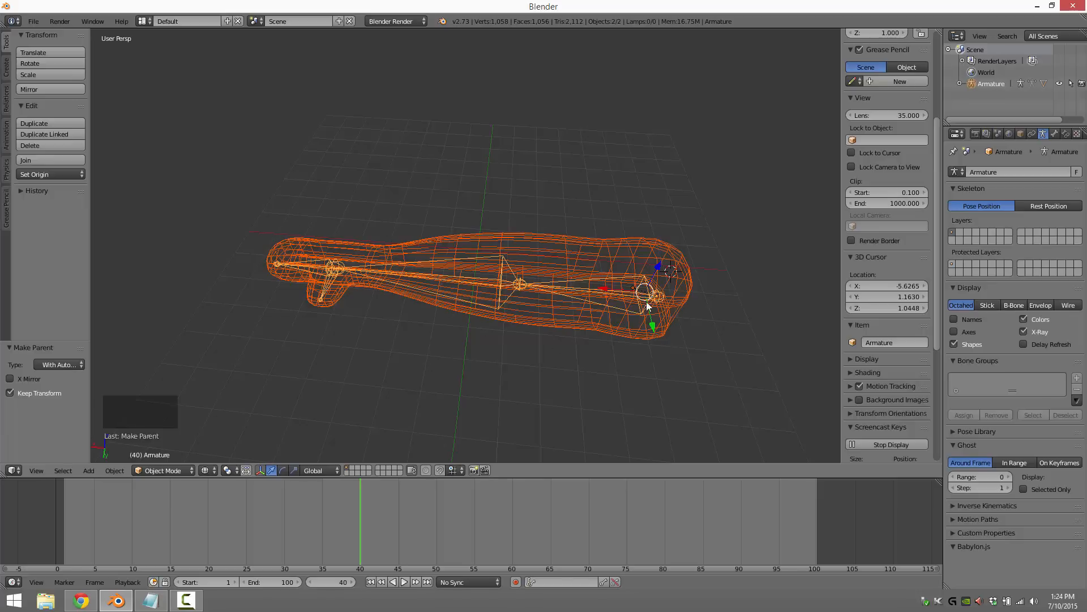
# - Select only the armature and move it about 2.6 units along negative Y
pyautogui.rightClick(658, 324)
pyautogui.rightClick(651, 296)
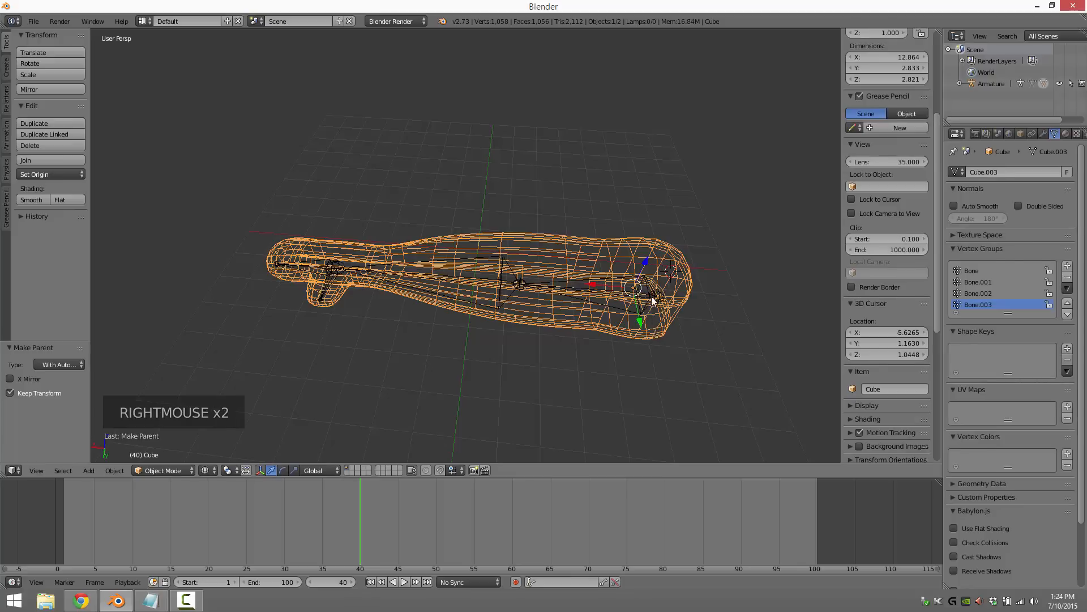
pyautogui.rightClick(651, 297)
pyautogui.moveTo(669, 330); pyautogui.dragTo(602, 278)
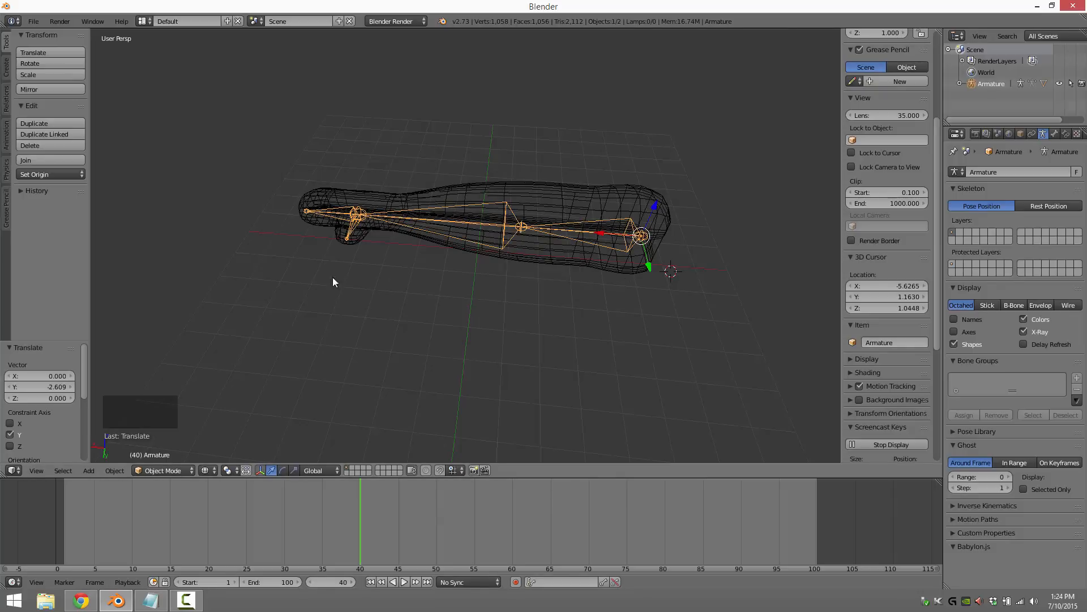
# - Switch the armature to Pose Mode, select its bones in turn, and move the upper arm bone about 0.45 units along negative Y
pyautogui.click(181, 469)
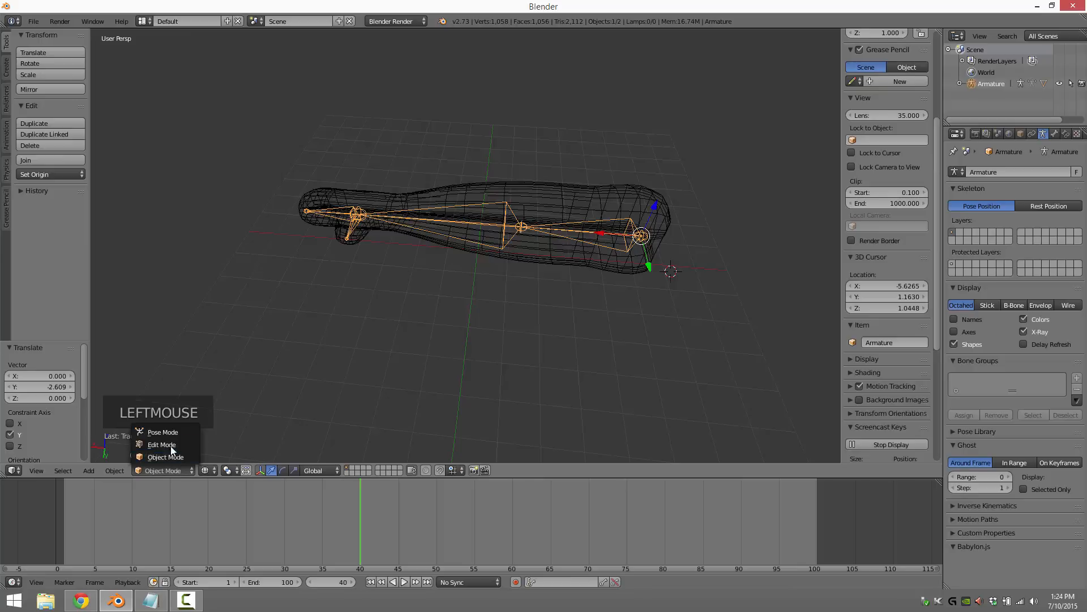
pyautogui.click(171, 431)
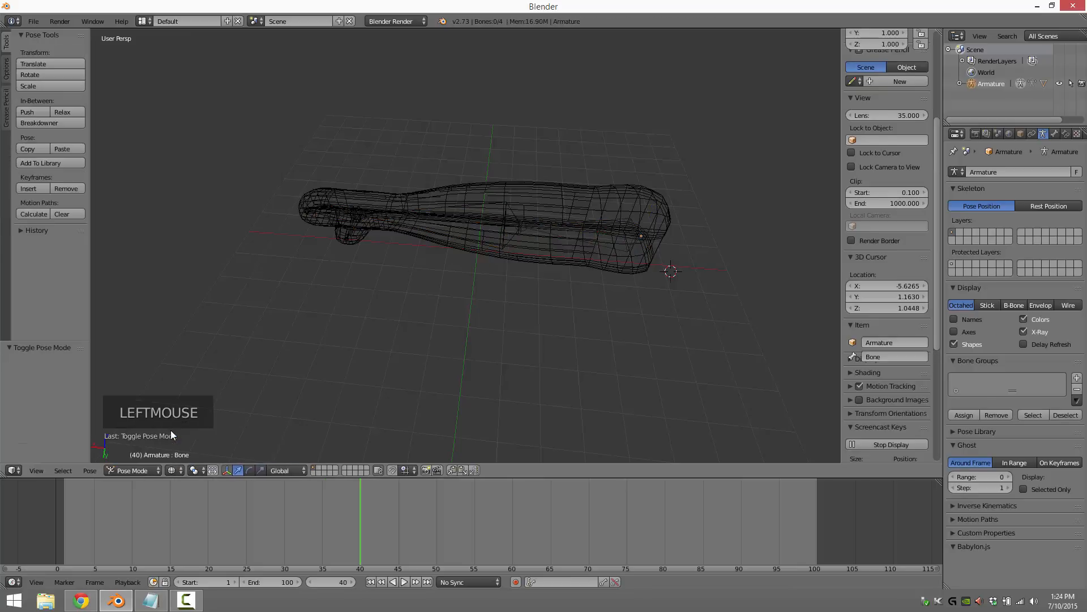
pyautogui.rightClick(643, 234)
pyautogui.rightClick(518, 228)
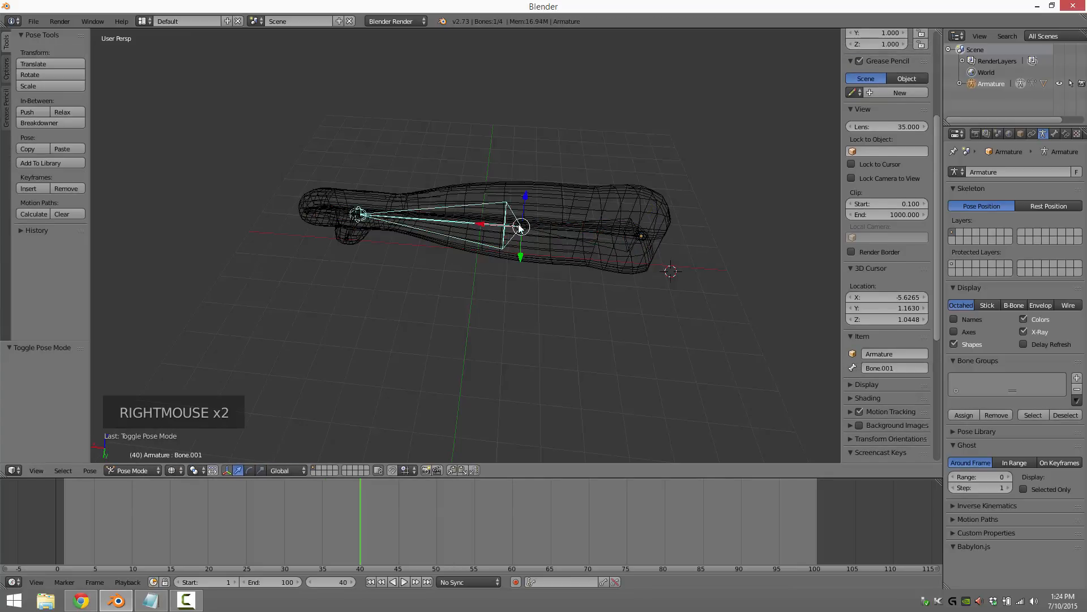
pyautogui.rightClick(362, 222)
pyautogui.rightClick(328, 214)
pyautogui.rightClick(363, 217)
pyautogui.rightClick(363, 218)
pyautogui.rightClick(649, 233)
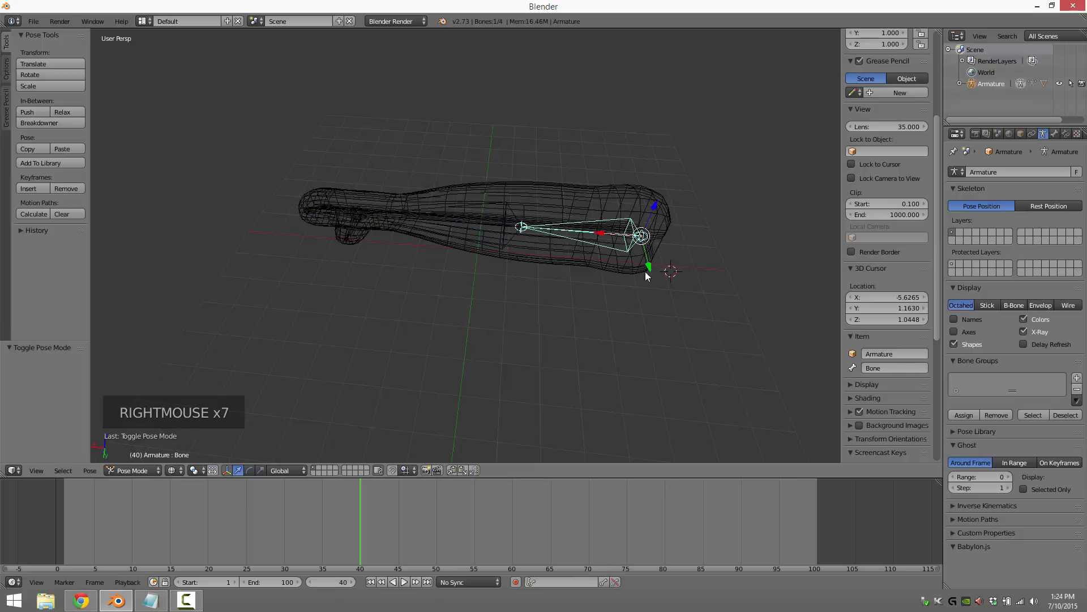
pyautogui.moveTo(648, 266); pyautogui.dragTo(635, 259)
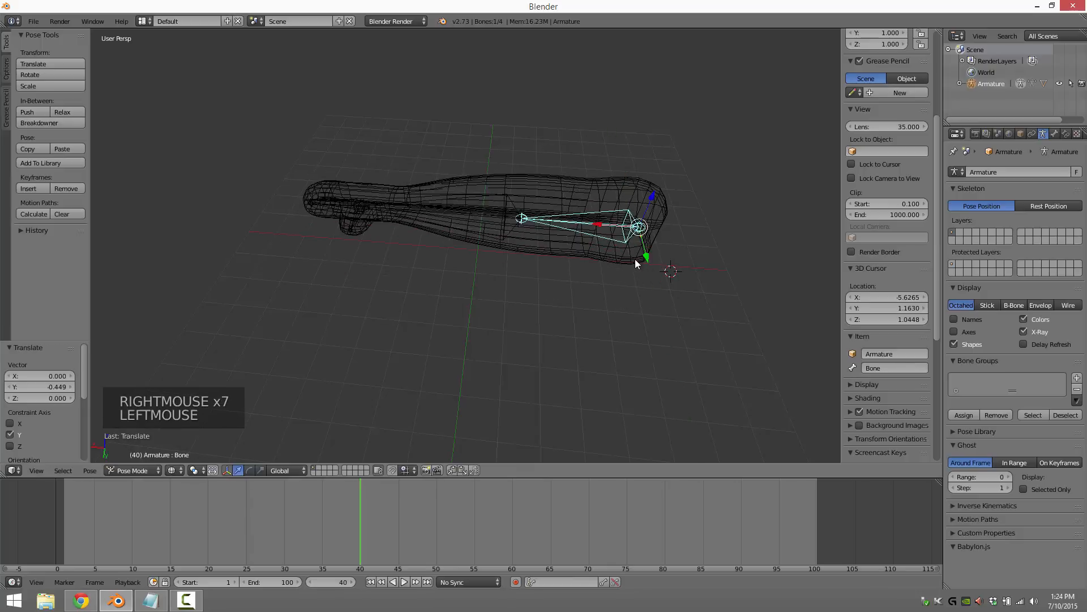
# - Bend the elbow by rotating the forearm bone about 39.6° around the global Z axis
pyautogui.rightClick(501, 216)
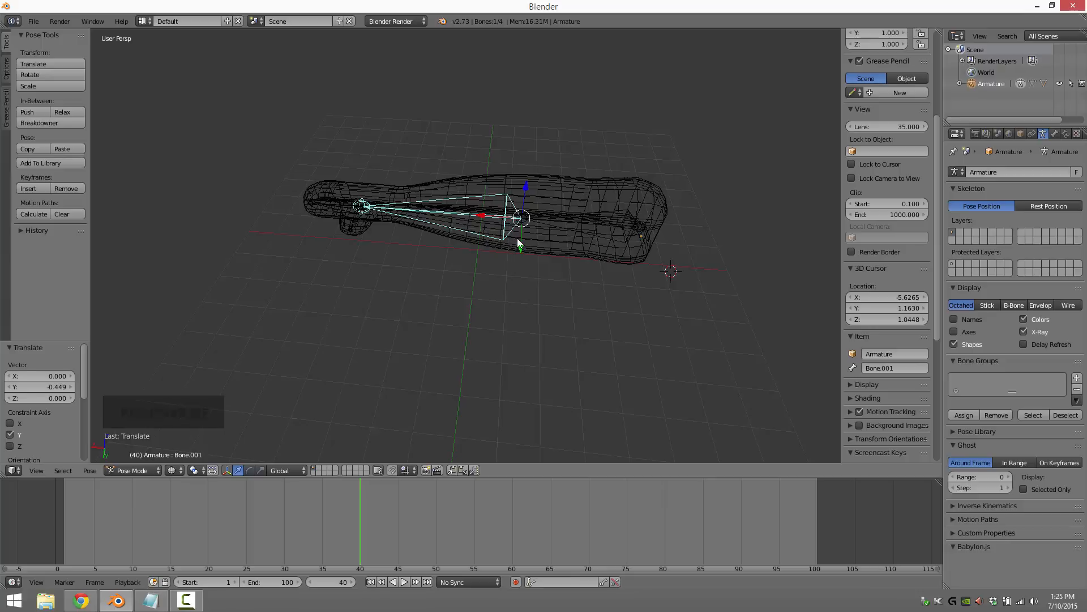
pyautogui.press('r')
pyautogui.press('z')
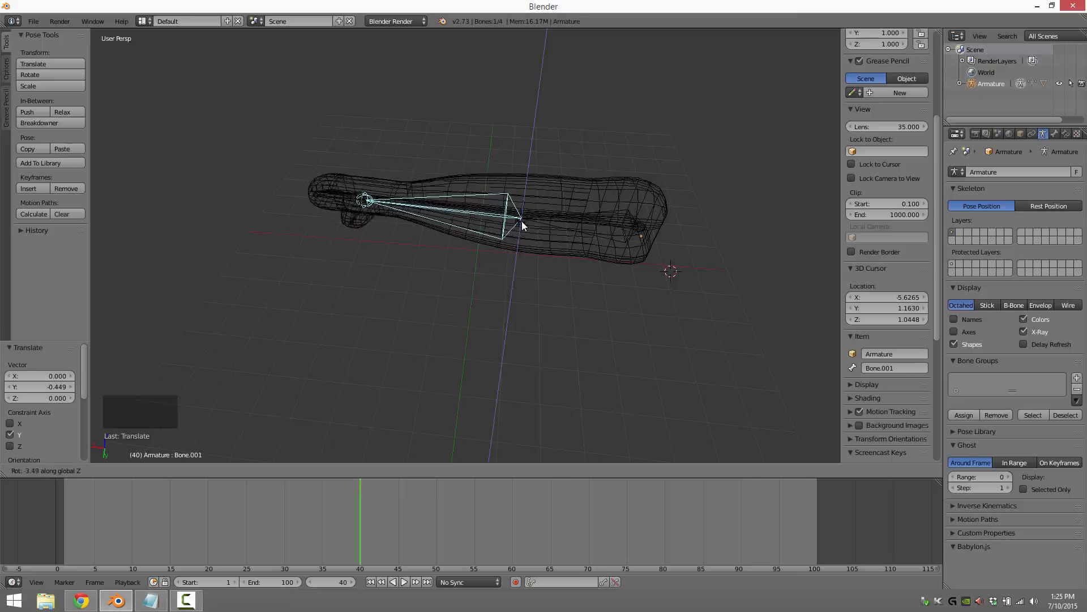
pyautogui.click(524, 224)
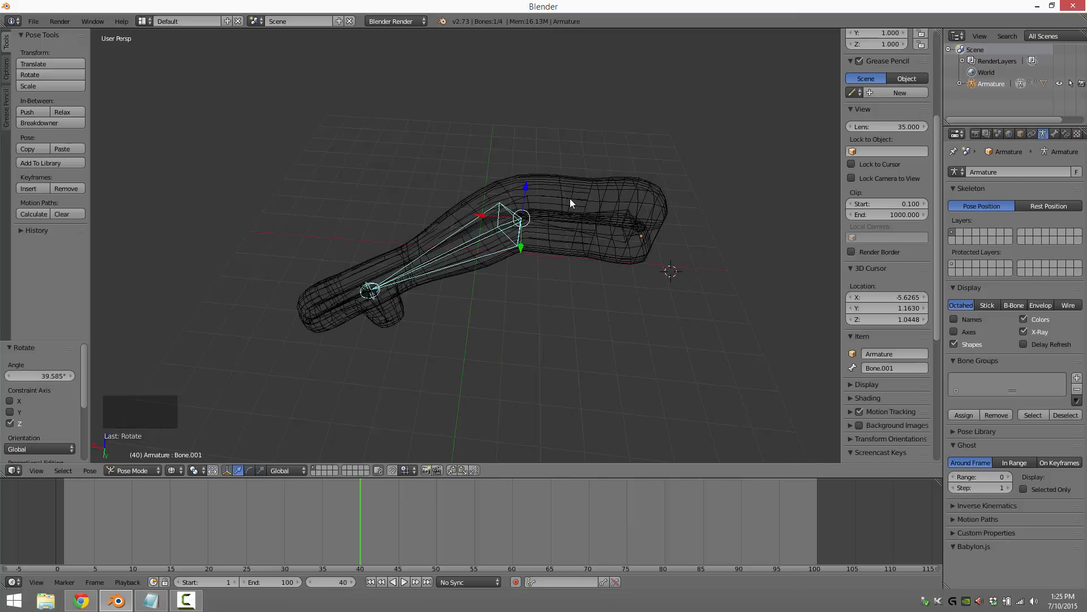
# - Set the viewport shading to Solid and rotate the forearm bone freely by about 33.5°
pyautogui.click(174, 470)
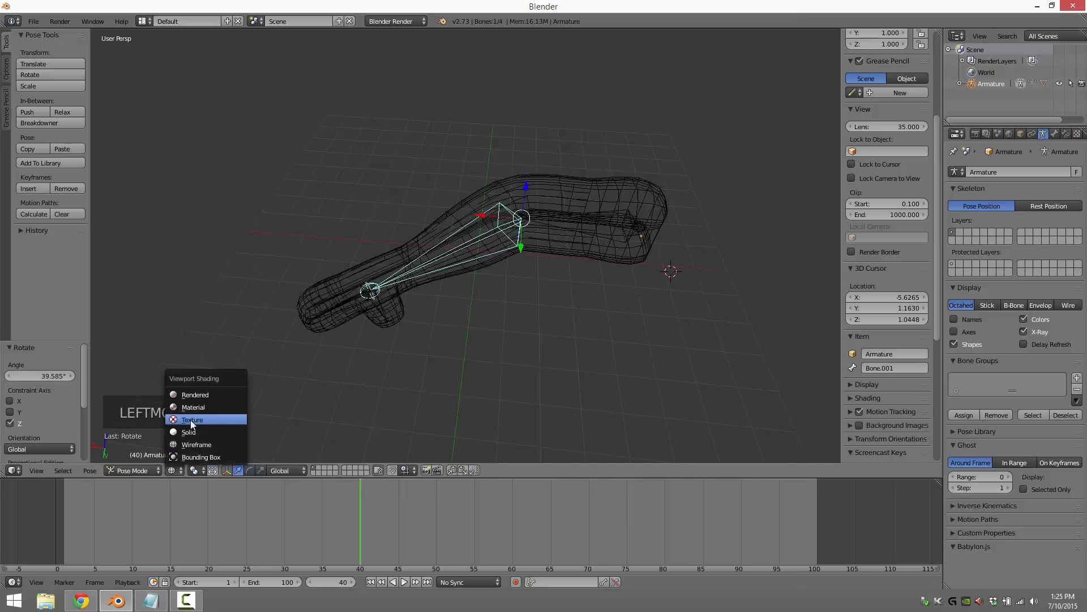
pyautogui.click(191, 420)
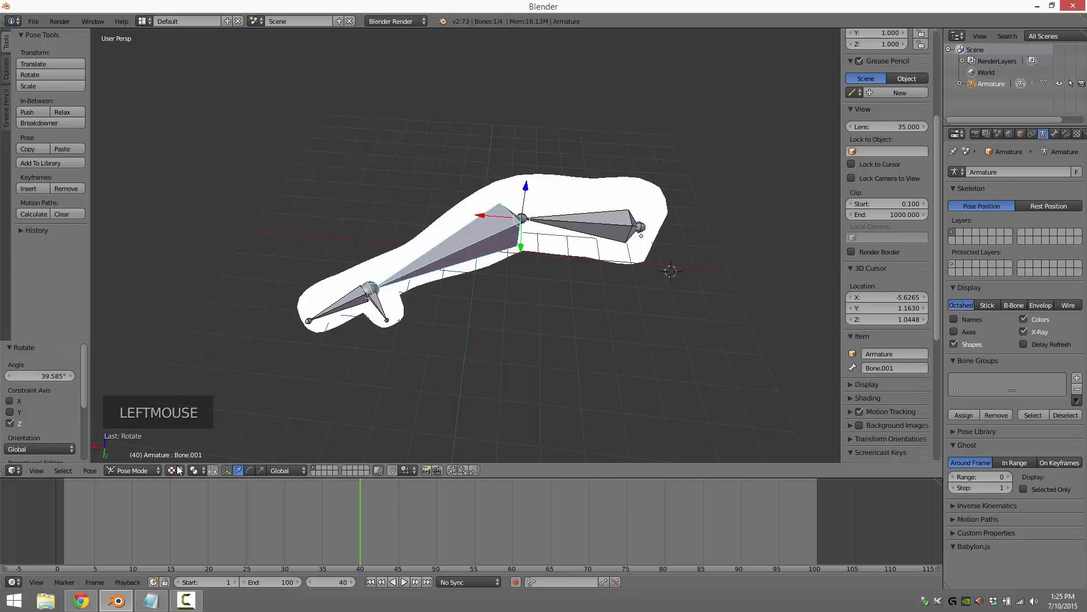
pyautogui.click(173, 470)
pyautogui.click(191, 430)
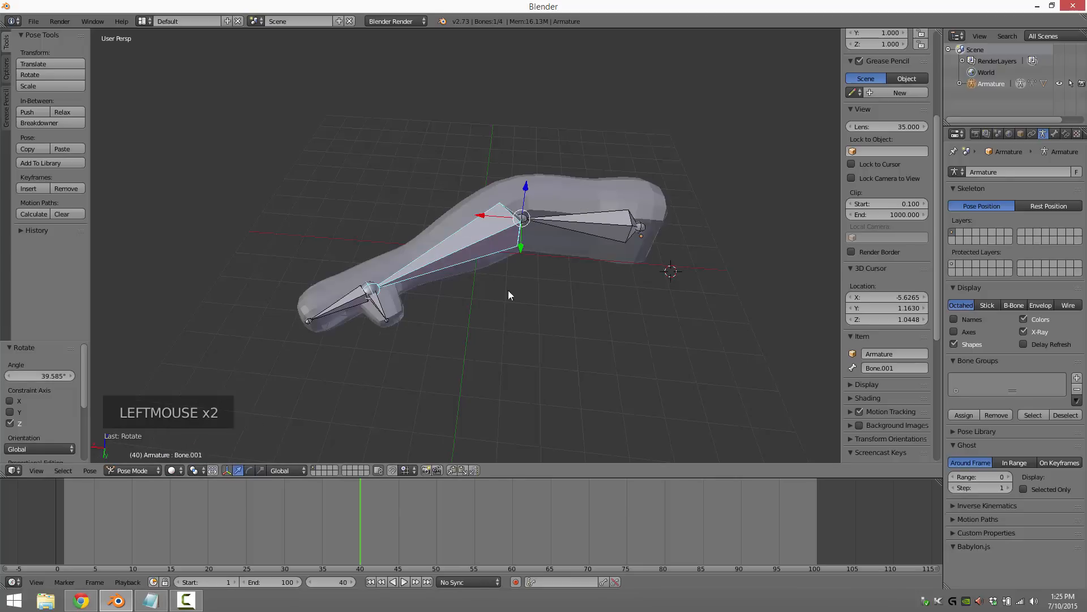
pyautogui.press('r')
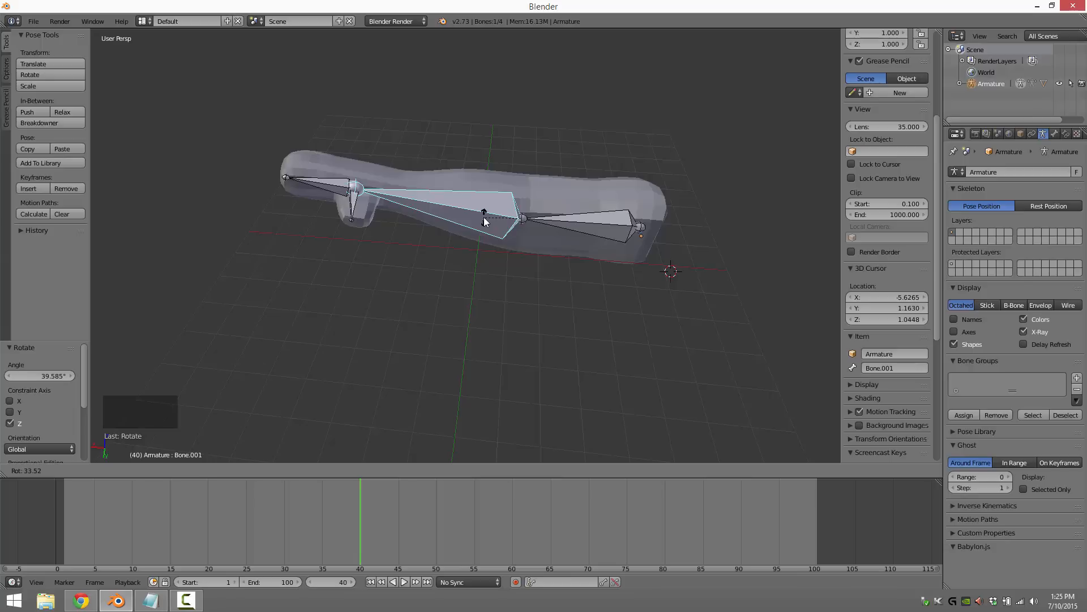
pyautogui.click(484, 221)
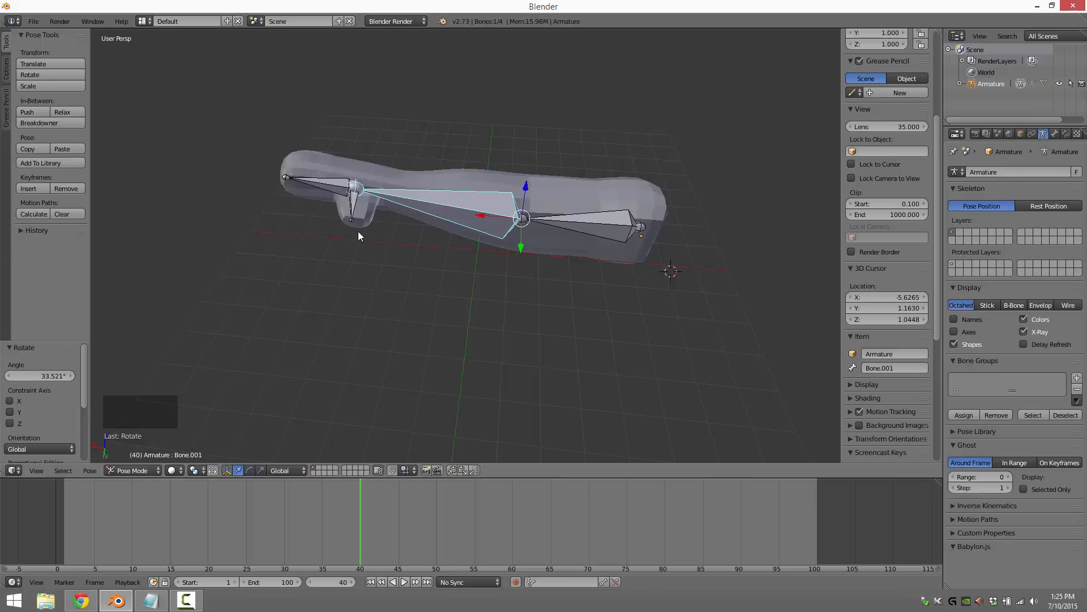
# - Try rotating the thumb bone around its base joint
pyautogui.scroll(4, 360, 234)
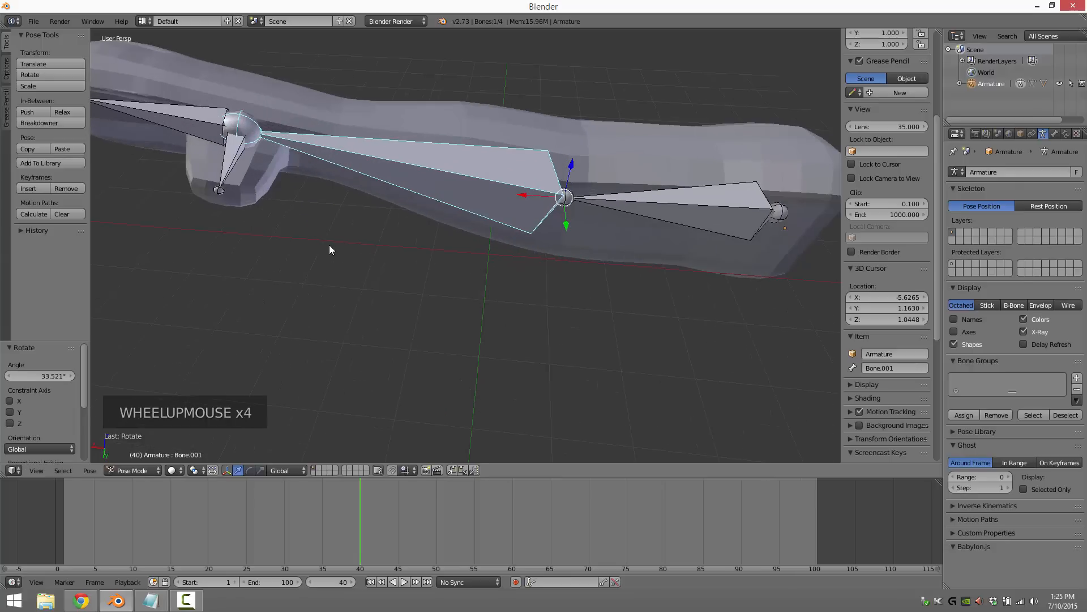
pyautogui.keyDown('shift'); pyautogui.moveTo(330, 245); pyautogui.dragTo(391, 326, button='middle'); pyautogui.keyUp('shift')
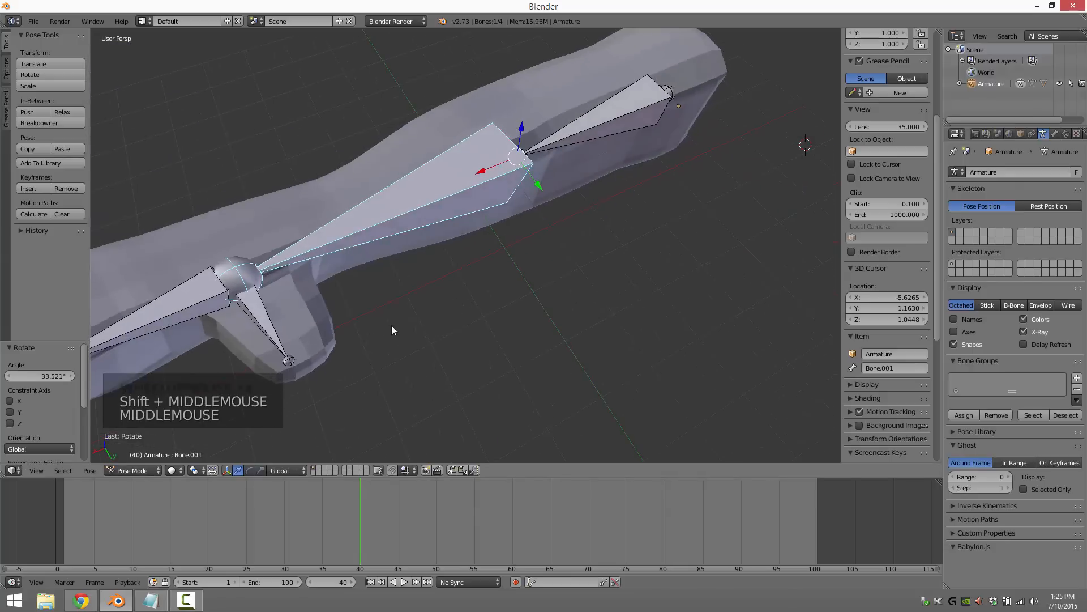
pyautogui.rightClick(275, 339)
pyautogui.press('r')
pyautogui.press('r')
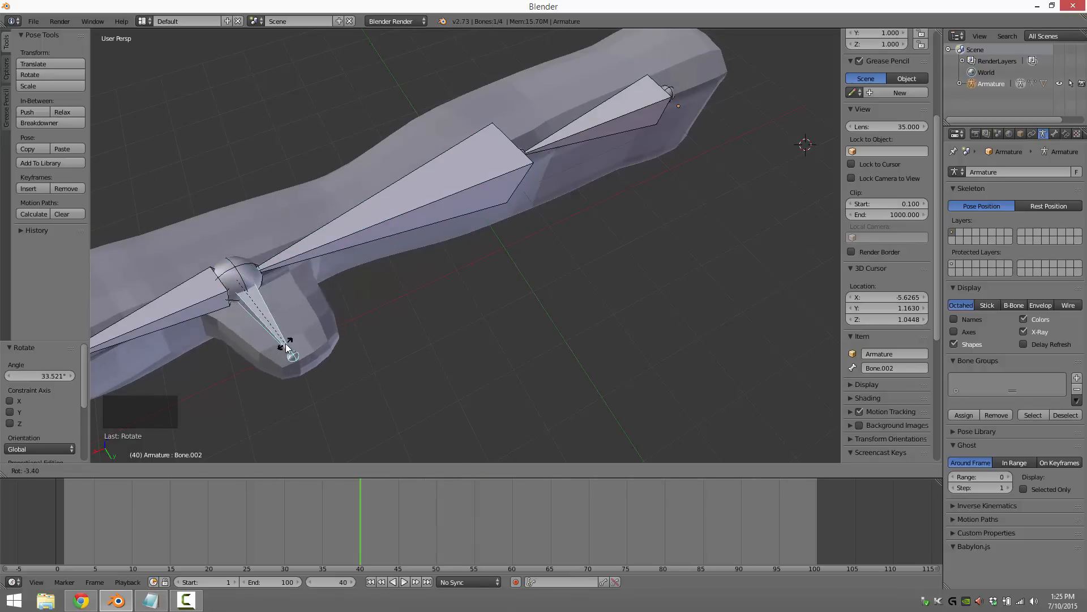
pyautogui.click(273, 352)
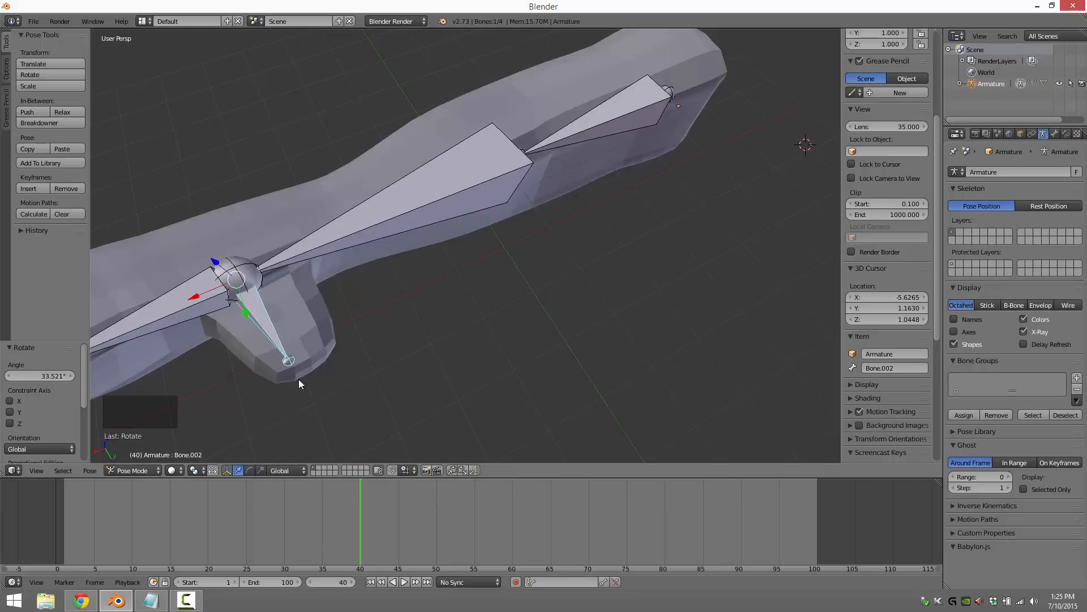
# - Switch the armature to Edit Mode and back to Pose Mode to compare its rest and posed shapes
pyautogui.keyDown('shift'); pyautogui.moveTo(491, 353); pyautogui.dragTo(589, 315, button='middle'); pyautogui.keyUp('shift')
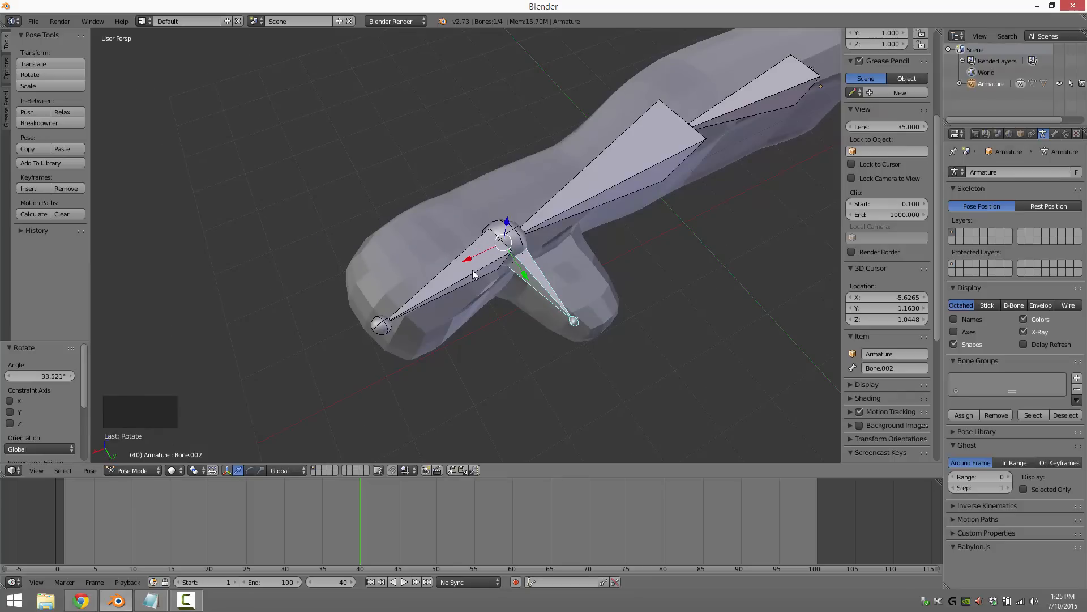
pyautogui.click(135, 470)
pyautogui.click(146, 450)
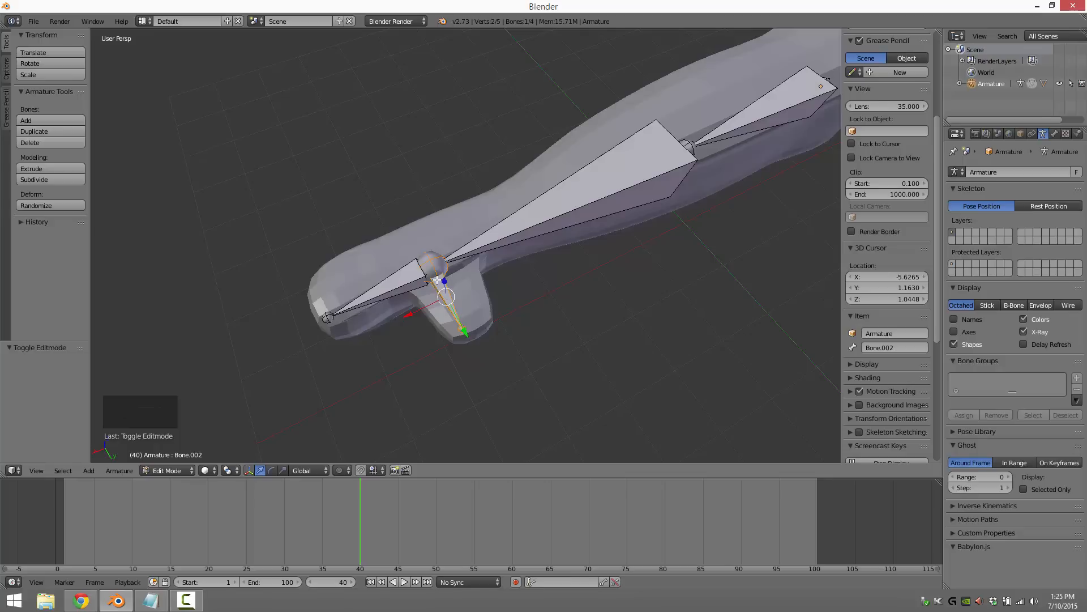
pyautogui.click(170, 471)
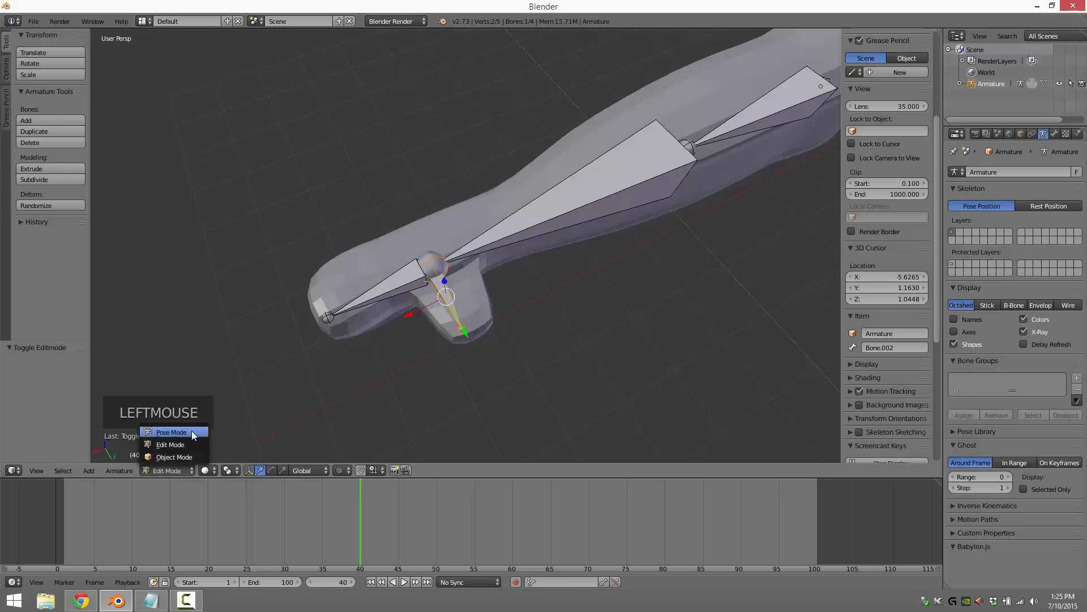
pyautogui.click(192, 431)
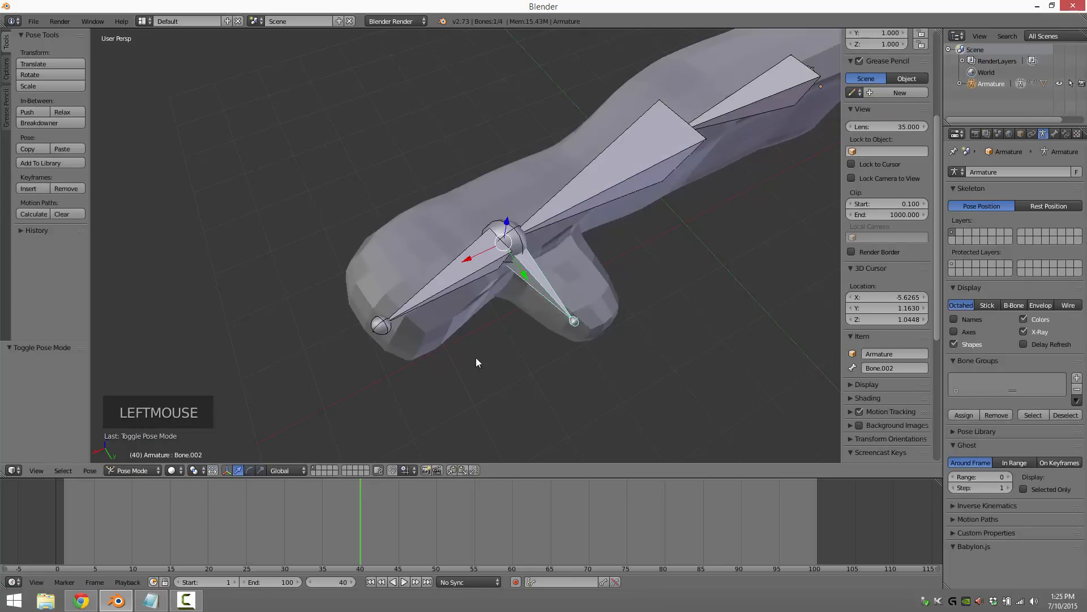
# - In Edit Mode, move the wrist joint where the hand and thumb bones meet about 0.34 units along negative Y
pyautogui.click(136, 470)
pyautogui.click(148, 444)
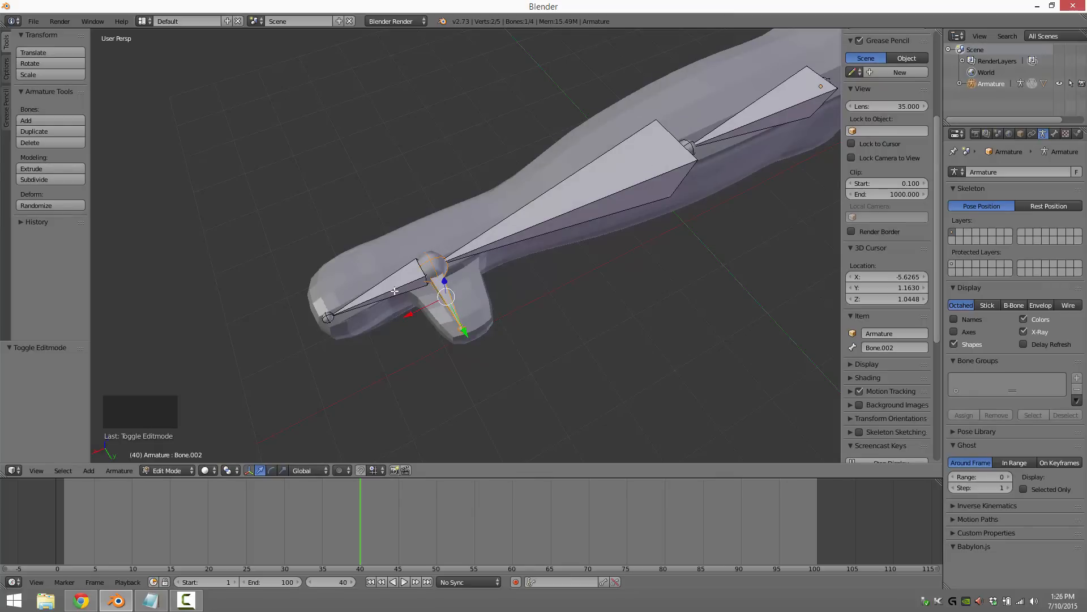
pyautogui.rightClick(433, 264)
pyautogui.rightClick(432, 257)
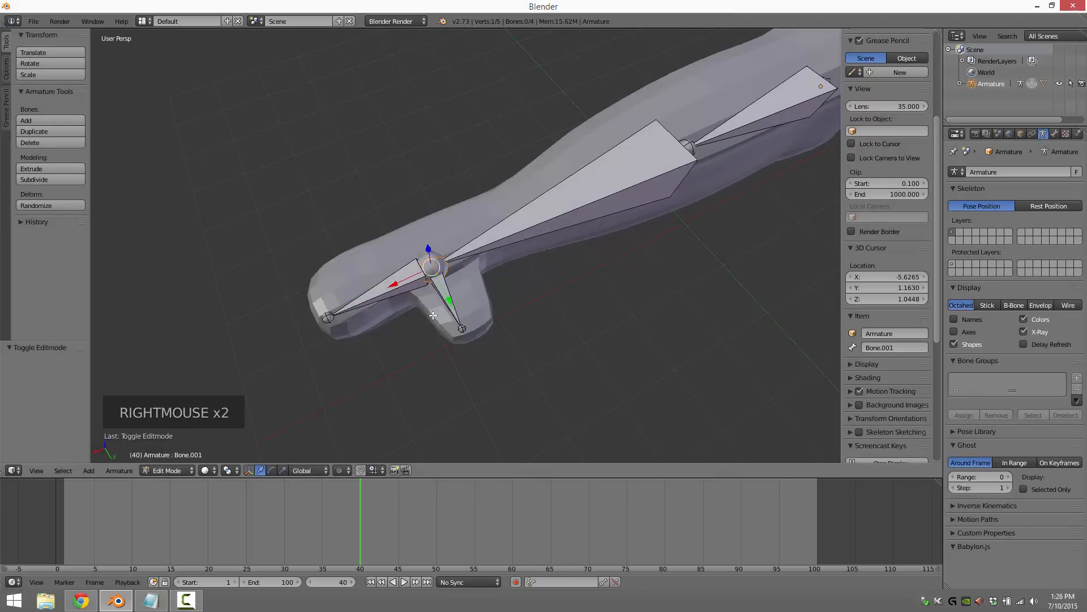
pyautogui.click(450, 296)
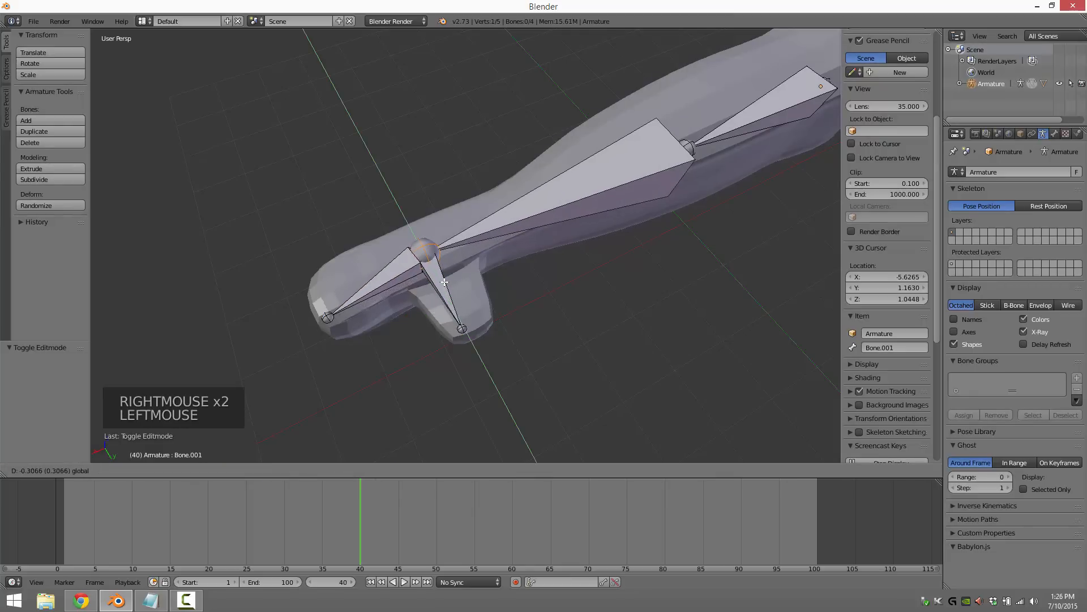
pyautogui.click(335, 313)
# - Move the tip joint of the hand bone about 0.34 units along negative Y
pyautogui.rightClick(333, 314)
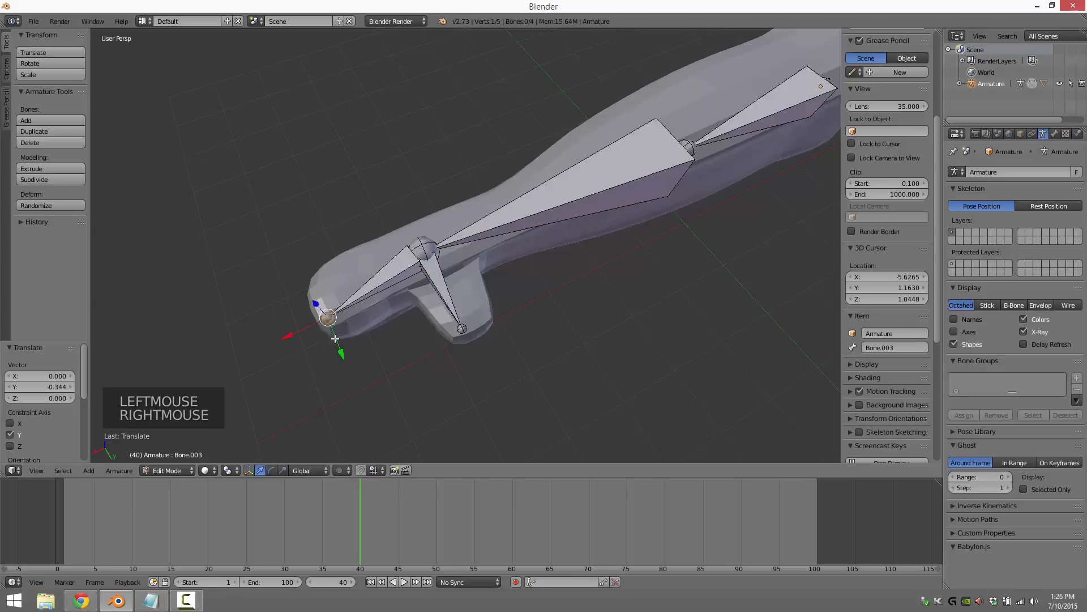
pyautogui.click(340, 347)
pyautogui.click(340, 334)
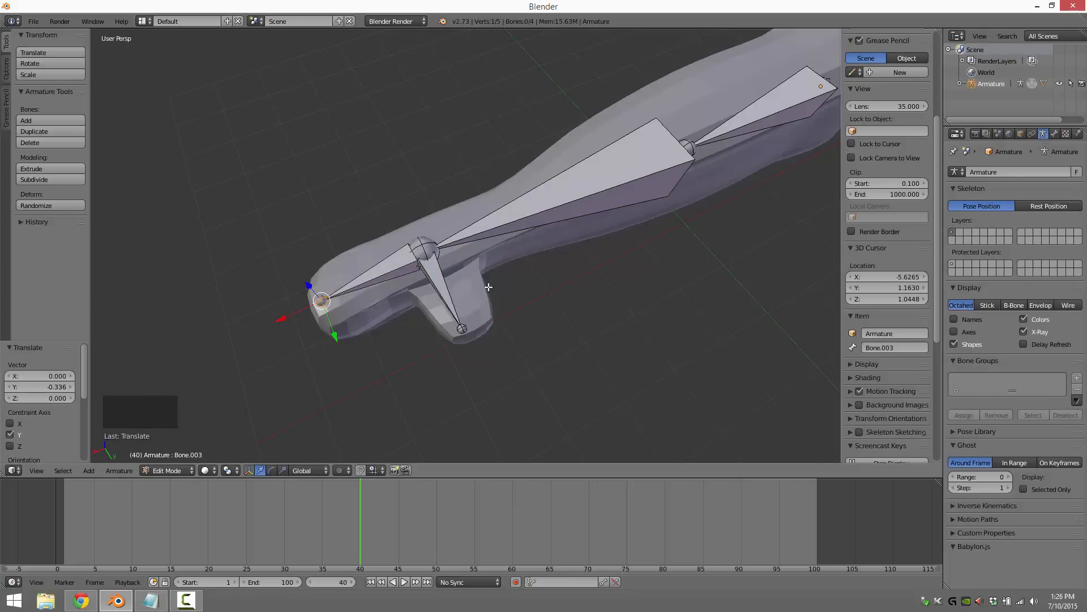
# - In Pose Mode, test the hand bone by rotating it about -18.6° and rotating it back about 18.6°
pyautogui.click(178, 470)
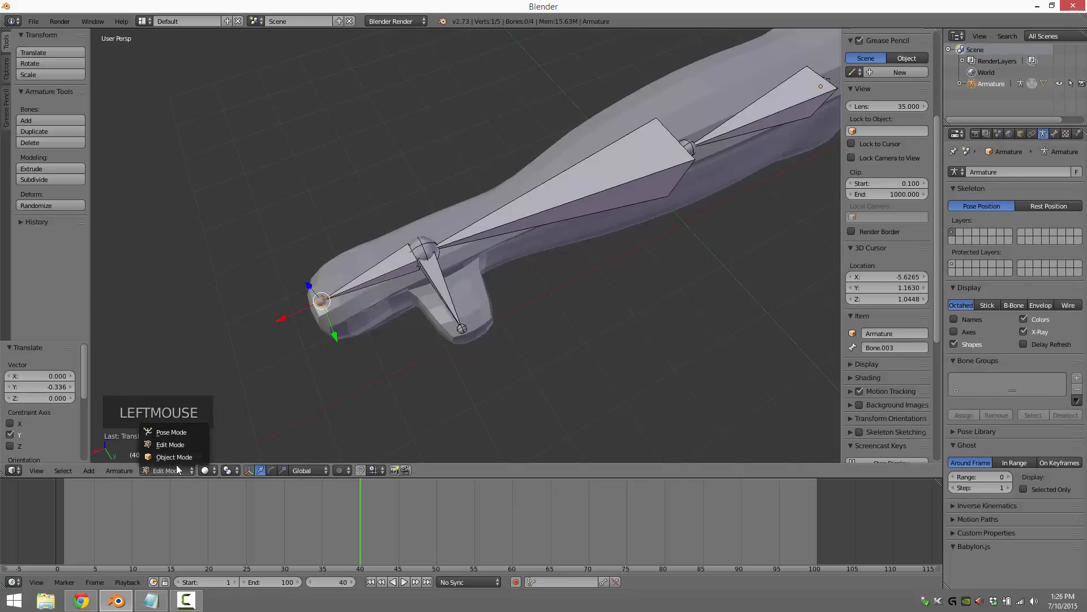
pyautogui.click(188, 429)
pyautogui.rightClick(453, 248)
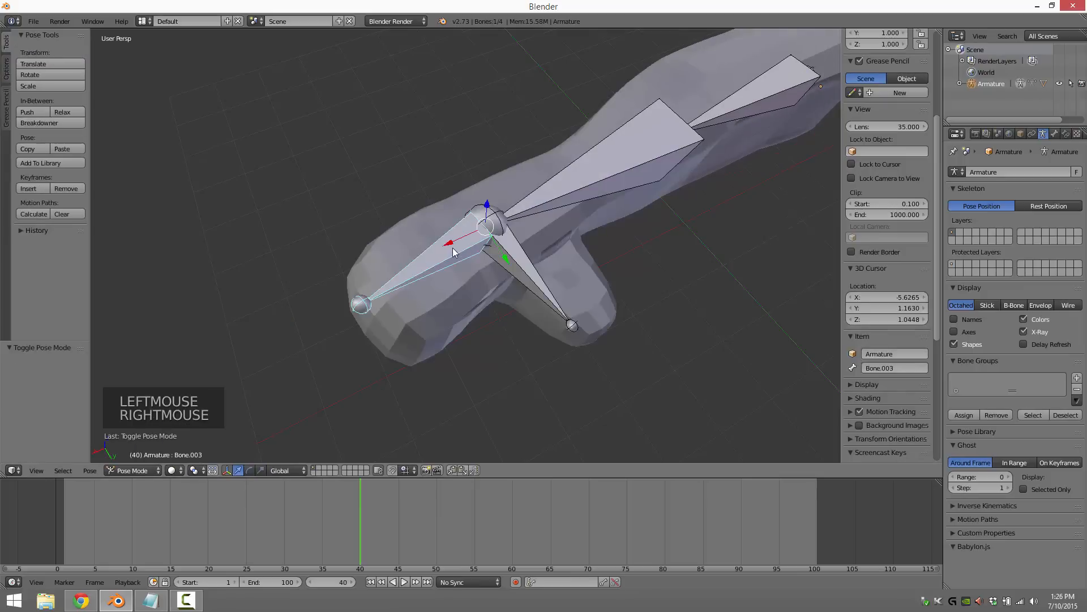
pyautogui.press('r')
pyautogui.press('r')
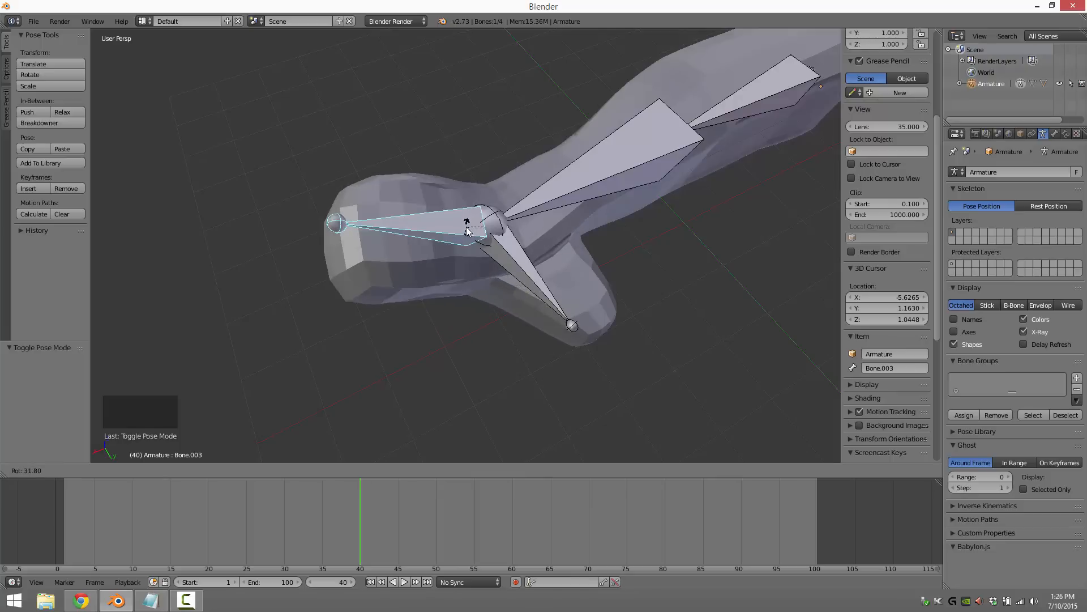
pyautogui.click(462, 256)
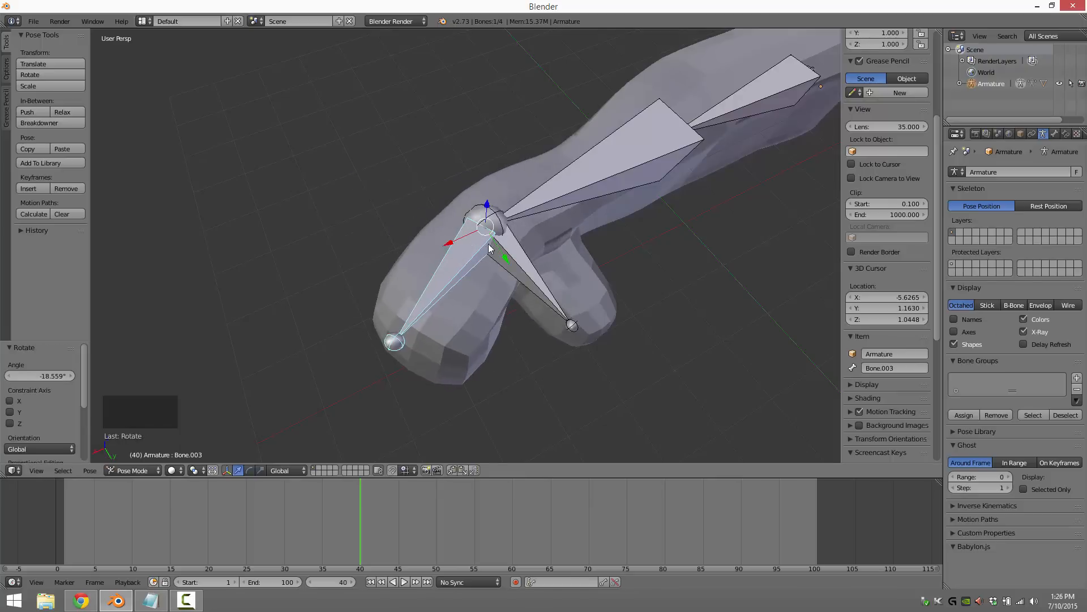
pyautogui.press('r')
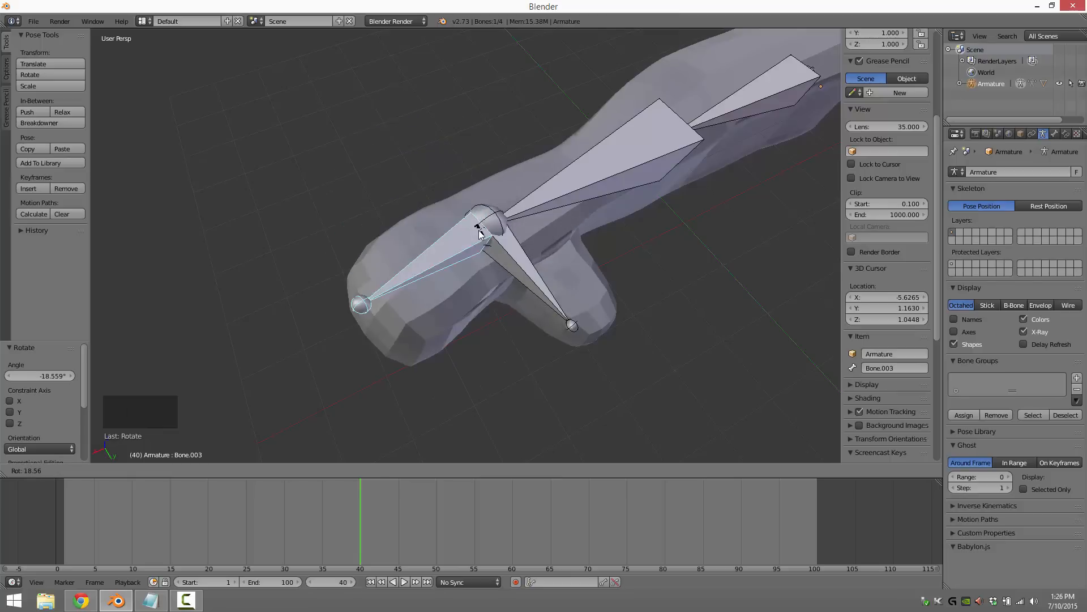
pyautogui.click(496, 291)
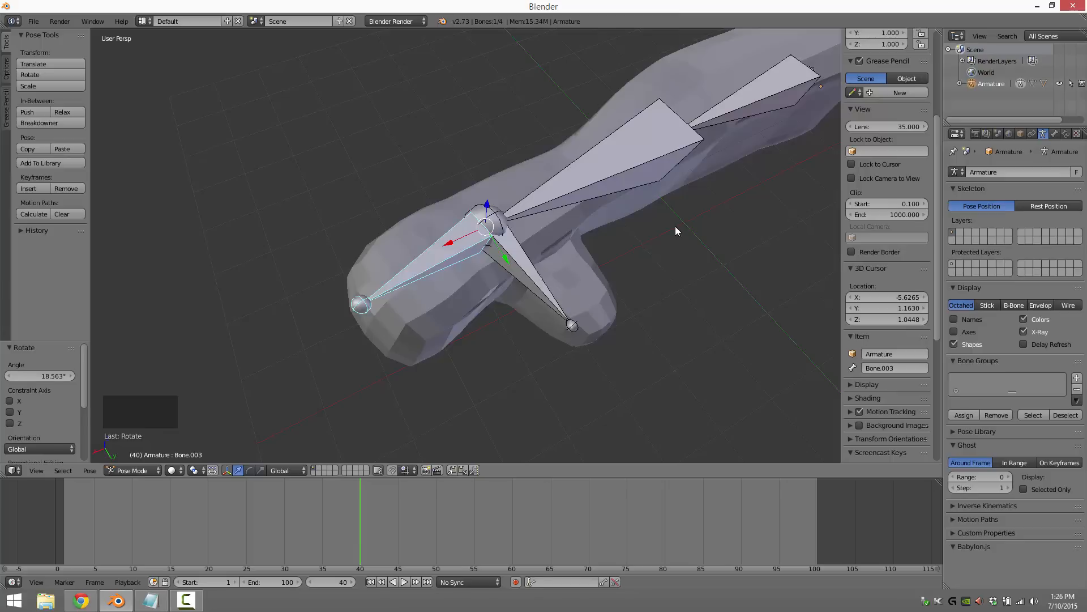
# - Switch the armature to Object Mode and deselect everything in the scene
pyautogui.press('Tab')
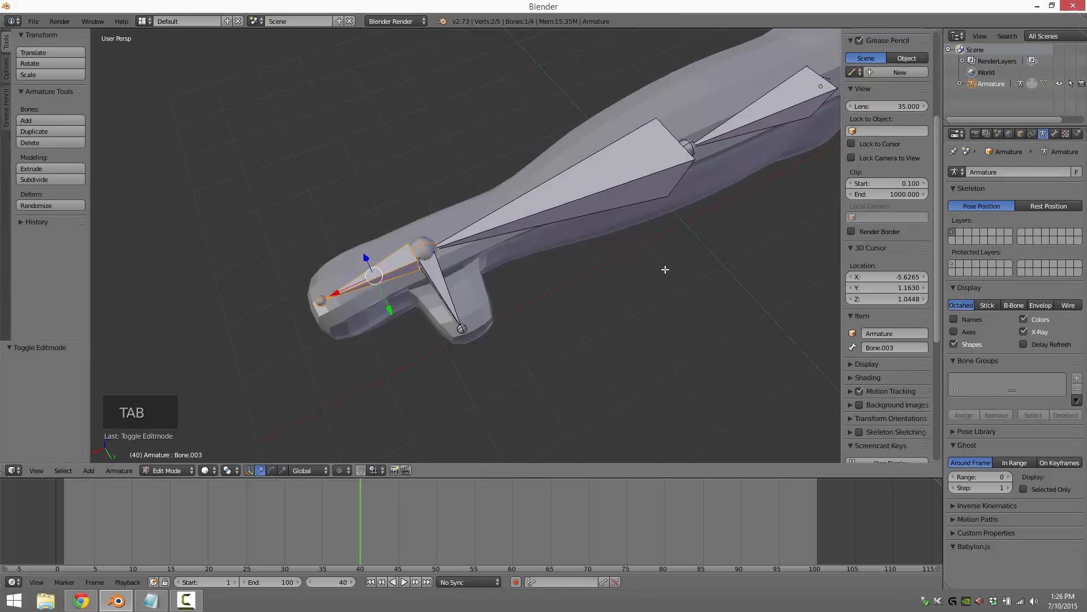
pyautogui.click(171, 471)
pyautogui.click(184, 456)
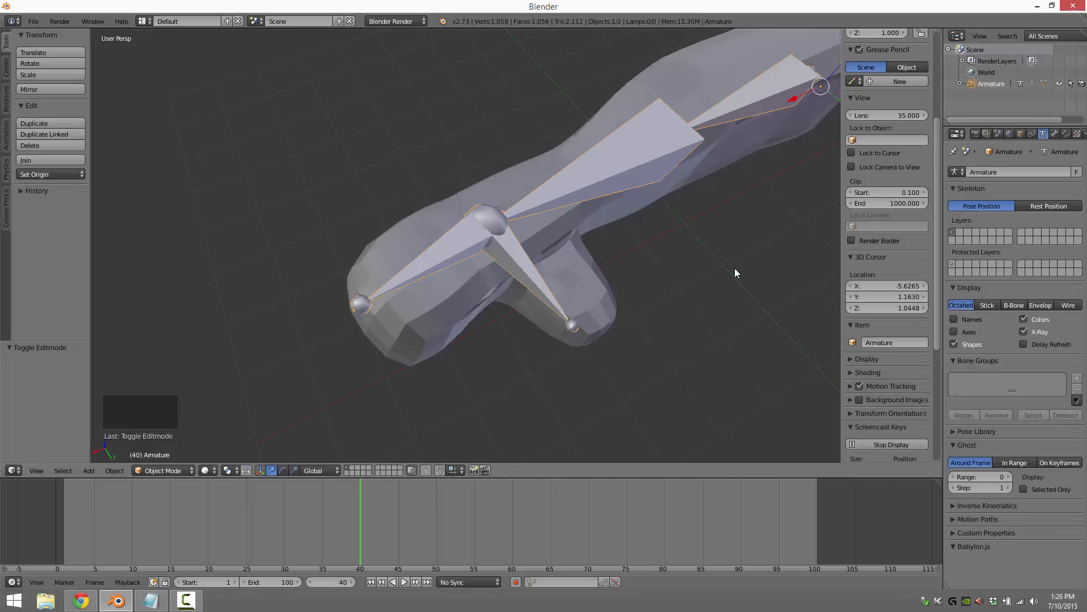
pyautogui.keyDown('shift'); pyautogui.moveTo(705, 321); pyautogui.dragTo(623, 274, button='middle'); pyautogui.keyUp('shift')
pyautogui.rightClick(690, 262)
pyautogui.click(655, 325)
pyautogui.press('a')
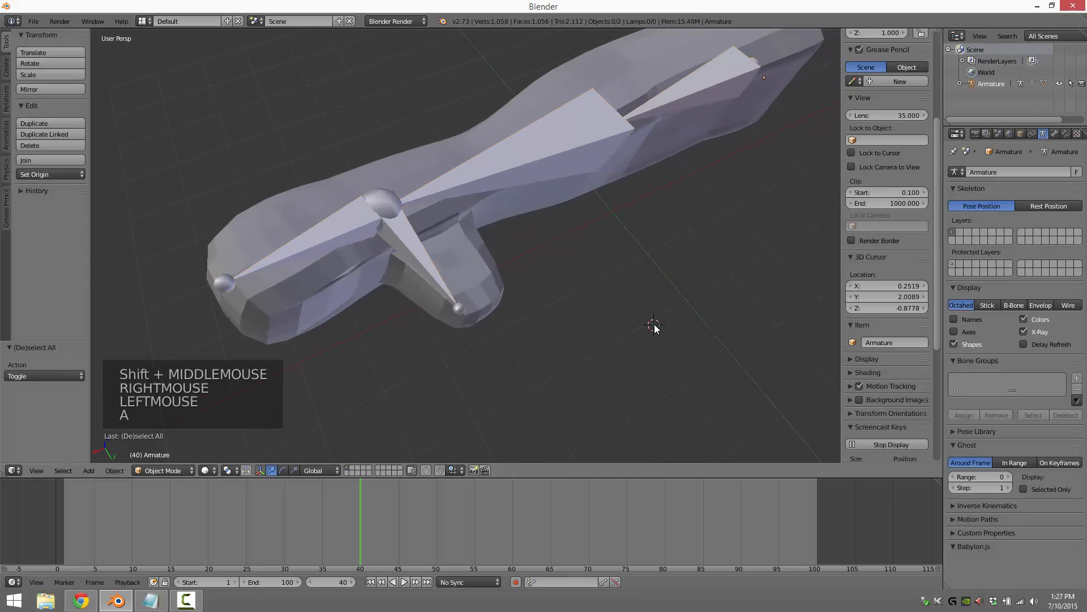
# - Select the armature inside the arm and switch it to Pose Mode
pyautogui.middleClick(753, 305)
pyautogui.moveTo(691, 300); pyautogui.dragTo(668, 277, button='middle')
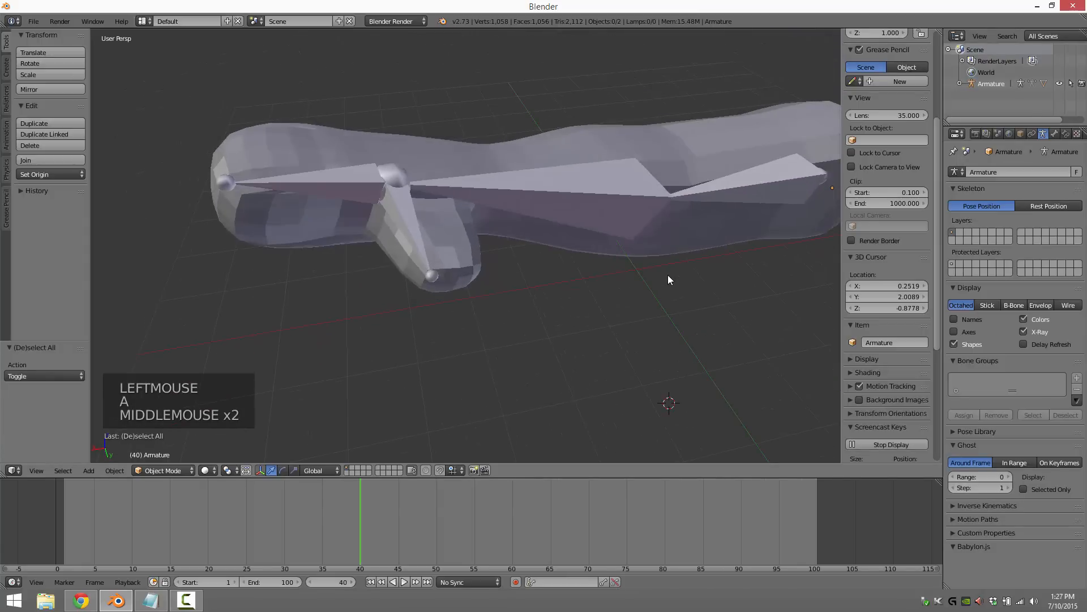
pyautogui.rightClick(766, 201)
pyautogui.rightClick(766, 202)
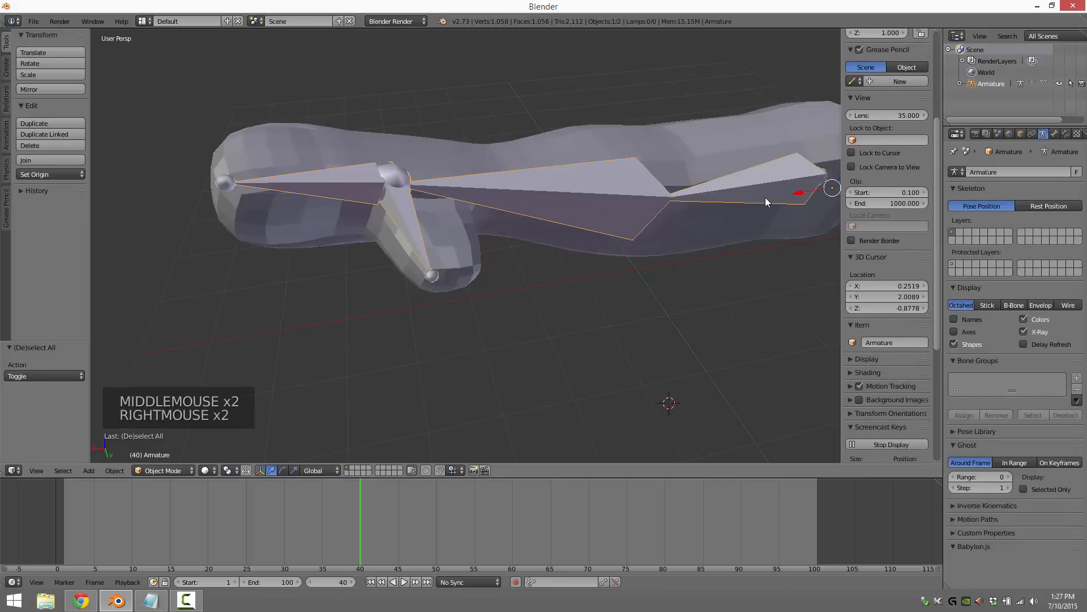
pyautogui.click(187, 470)
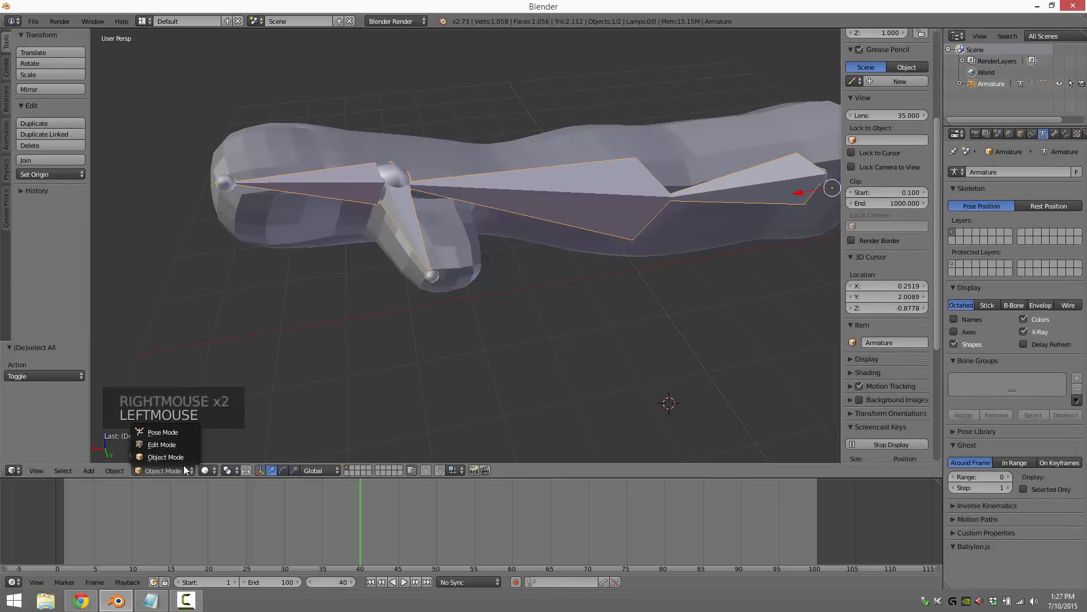
pyautogui.click(171, 434)
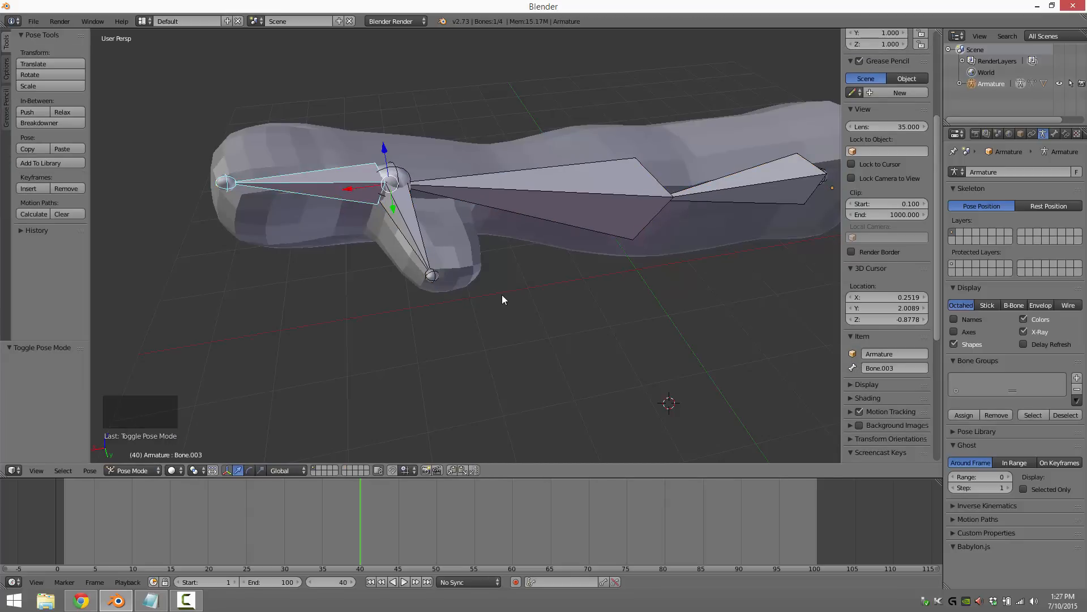
# - Select the arm mesh and switch it to Weight Paint mode
pyautogui.rightClick(791, 118)
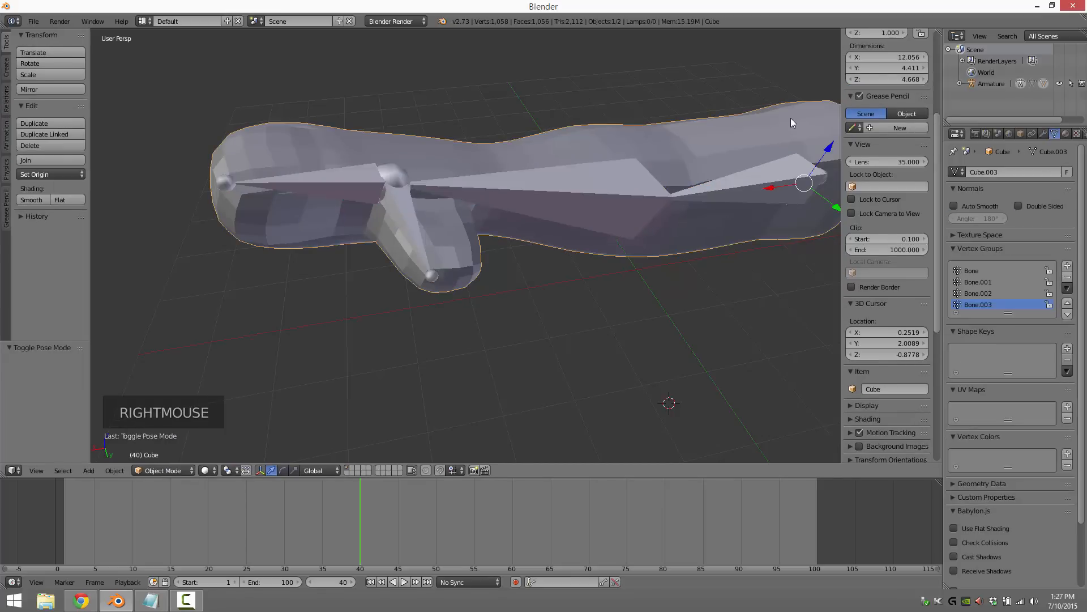
pyautogui.click(181, 468)
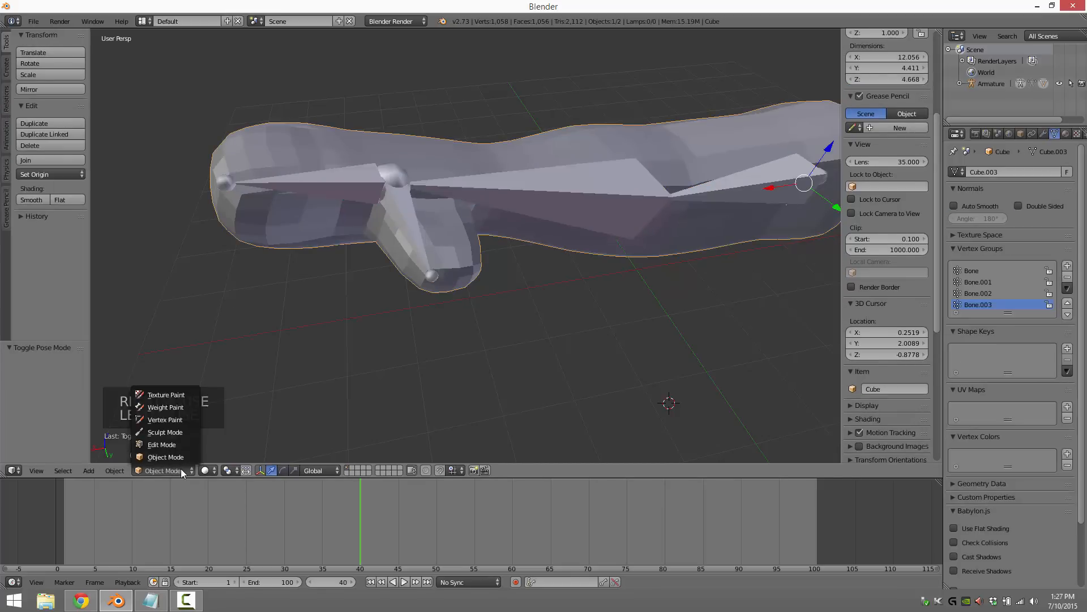
pyautogui.click(169, 409)
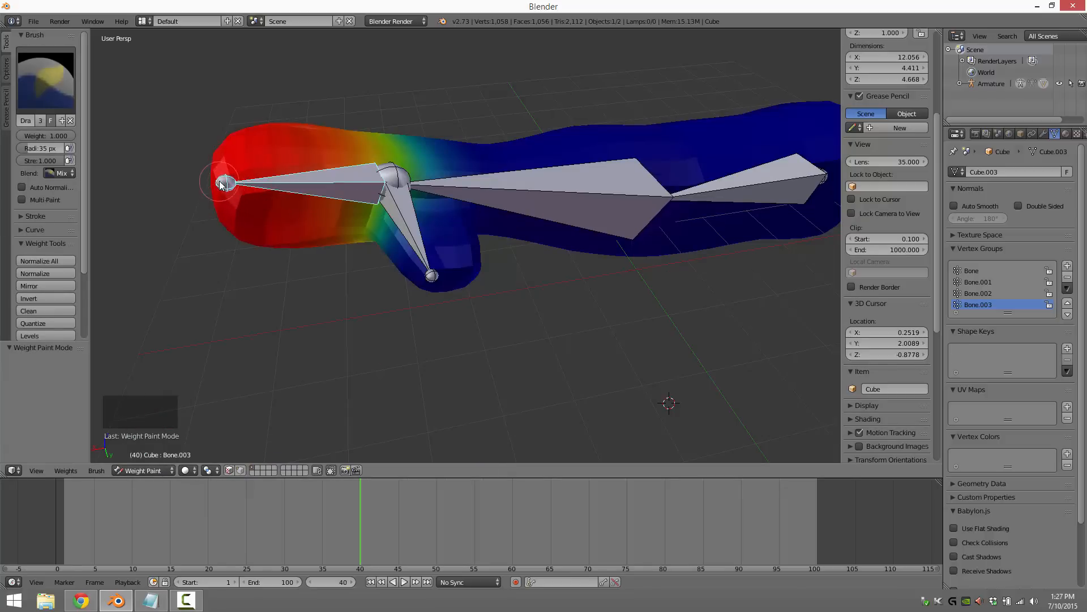
# - Examine the weight distribution on the arm mesh for the thumb, forearm, hand and upper arm bones in turn
pyautogui.rightClick(403, 209)
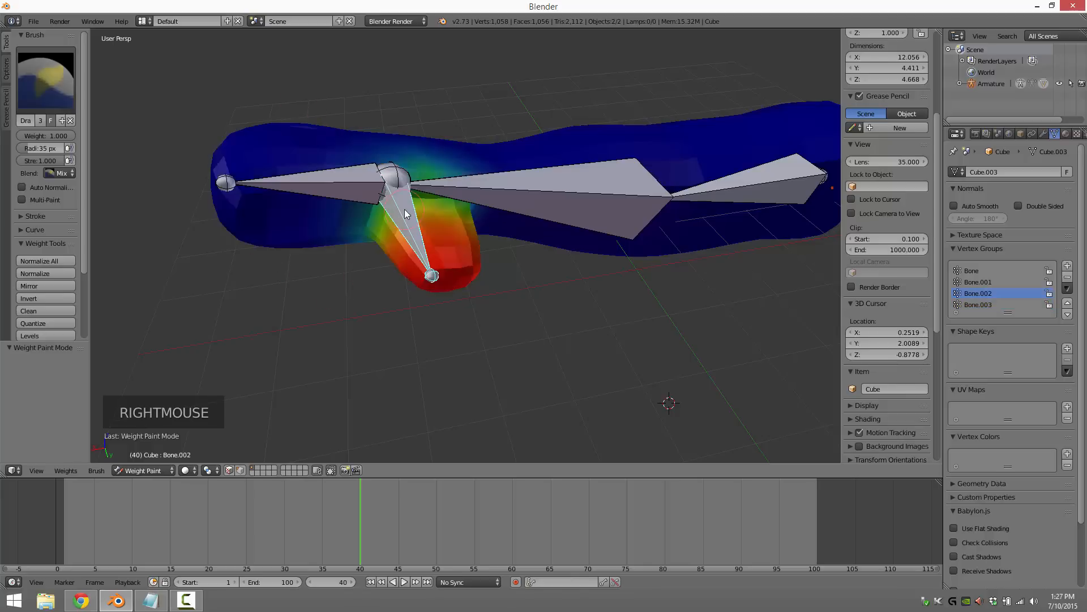
pyautogui.rightClick(479, 189)
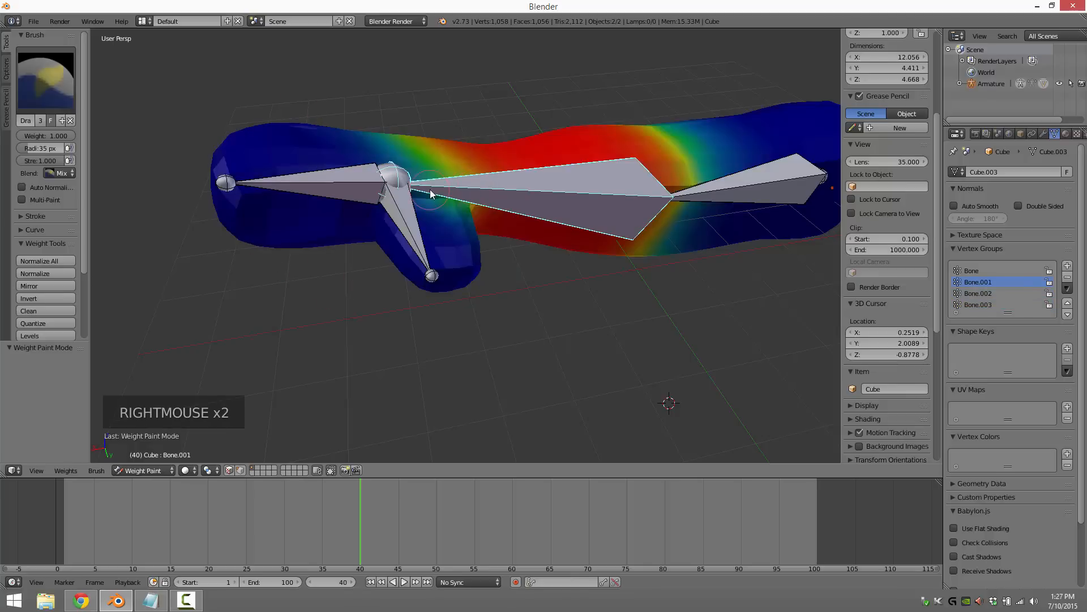
pyautogui.rightClick(399, 222)
pyautogui.rightClick(373, 206)
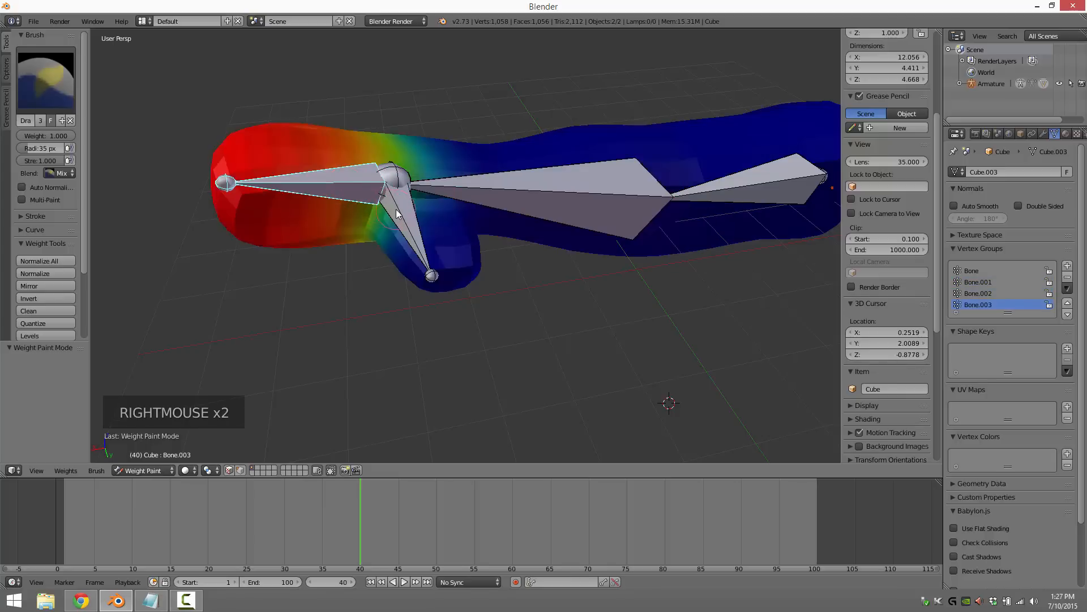
pyautogui.rightClick(397, 211)
pyautogui.rightClick(502, 183)
pyautogui.rightClick(759, 189)
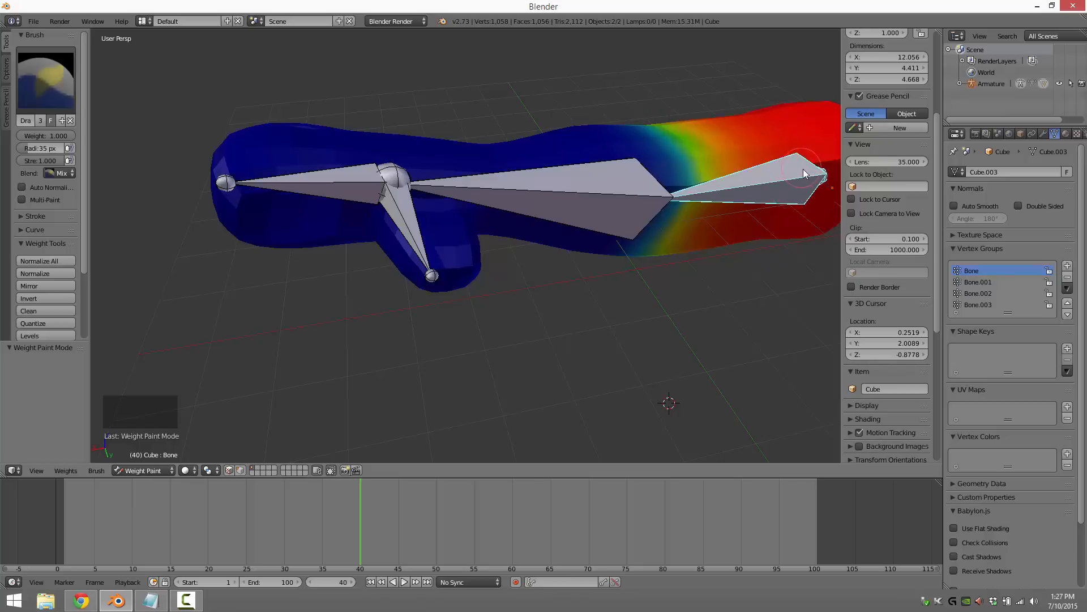
pyautogui.rightClick(591, 190)
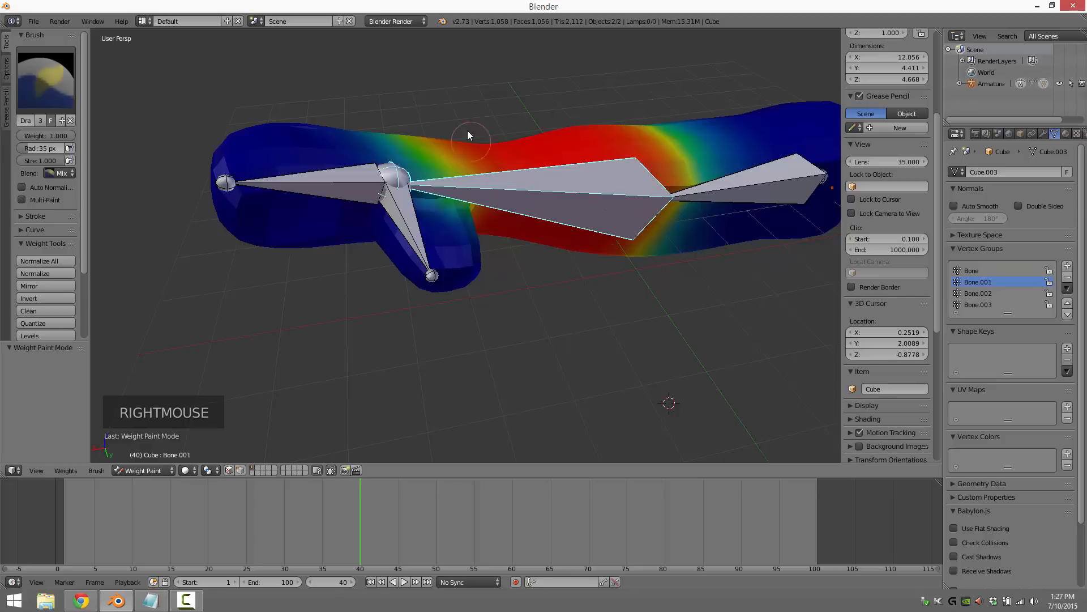
pyautogui.rightClick(761, 187)
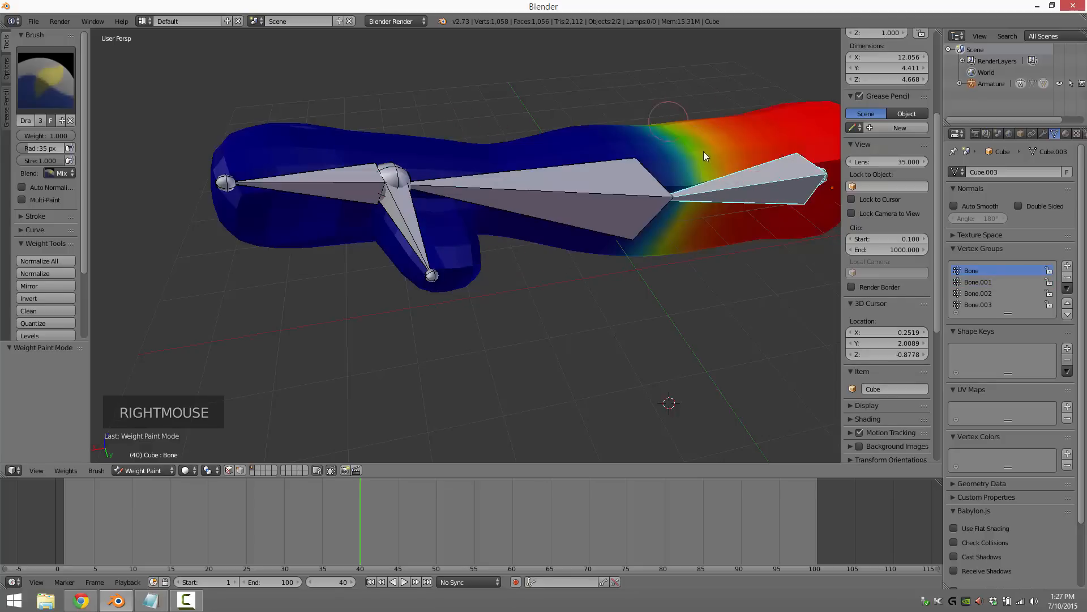
pyautogui.rightClick(620, 207)
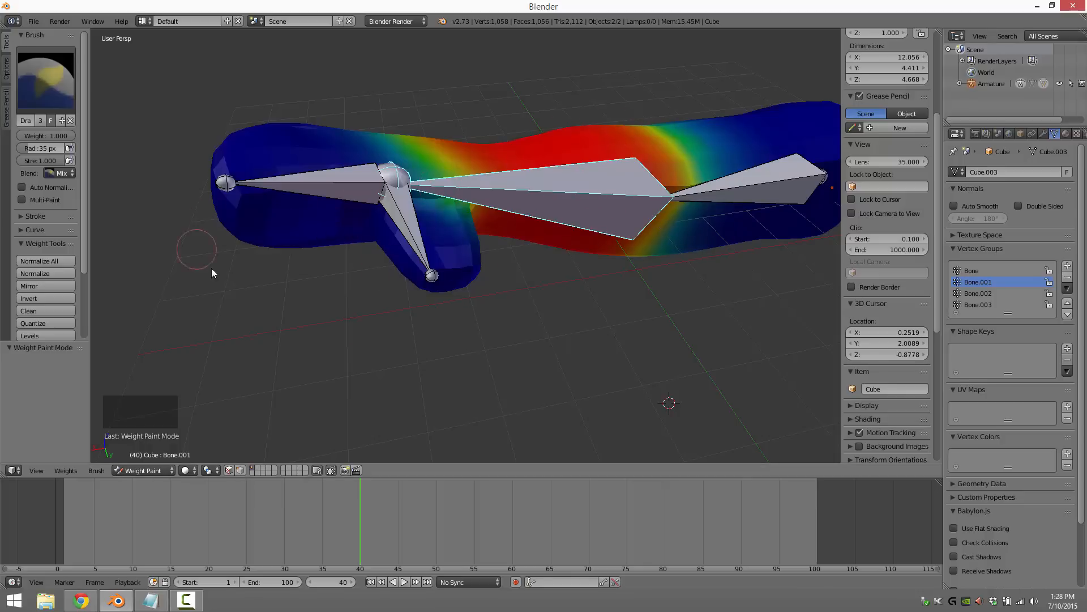
# - Select the hand bone and paint weight 1.000 onto the palm beside the thumb base with the 35 px brush
pyautogui.rightClick(343, 187)
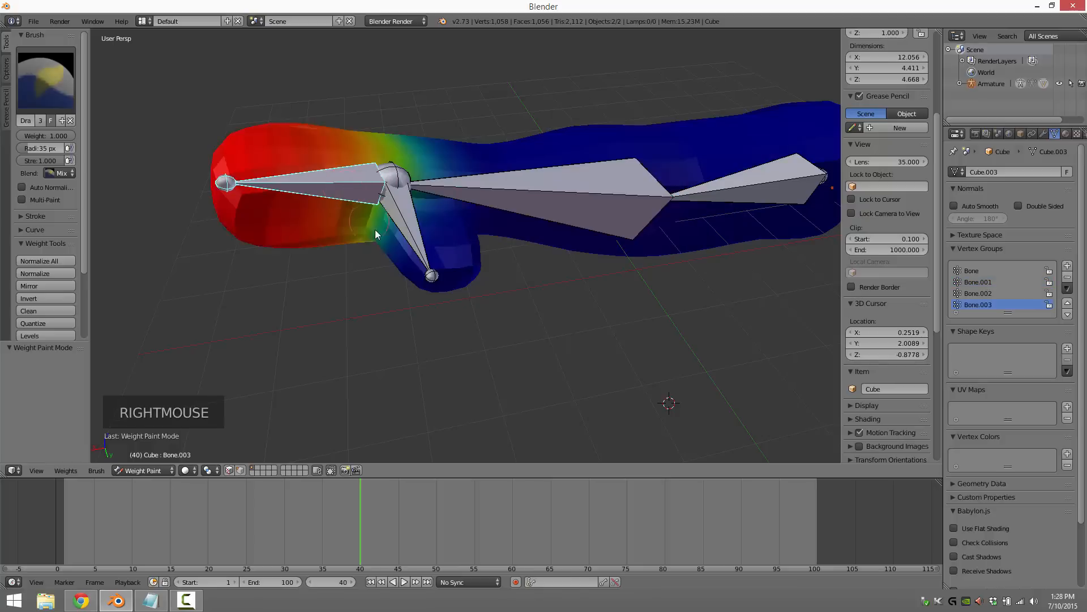
pyautogui.rightClick(285, 180)
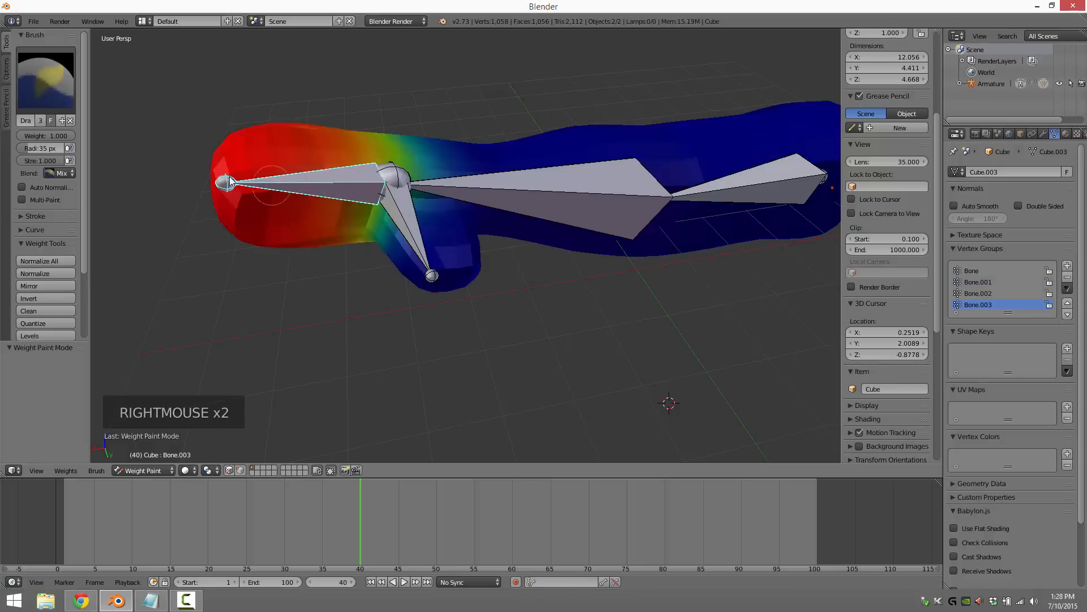
pyautogui.click(365, 214)
pyautogui.click(368, 210)
pyautogui.click(367, 213)
pyautogui.click(367, 215)
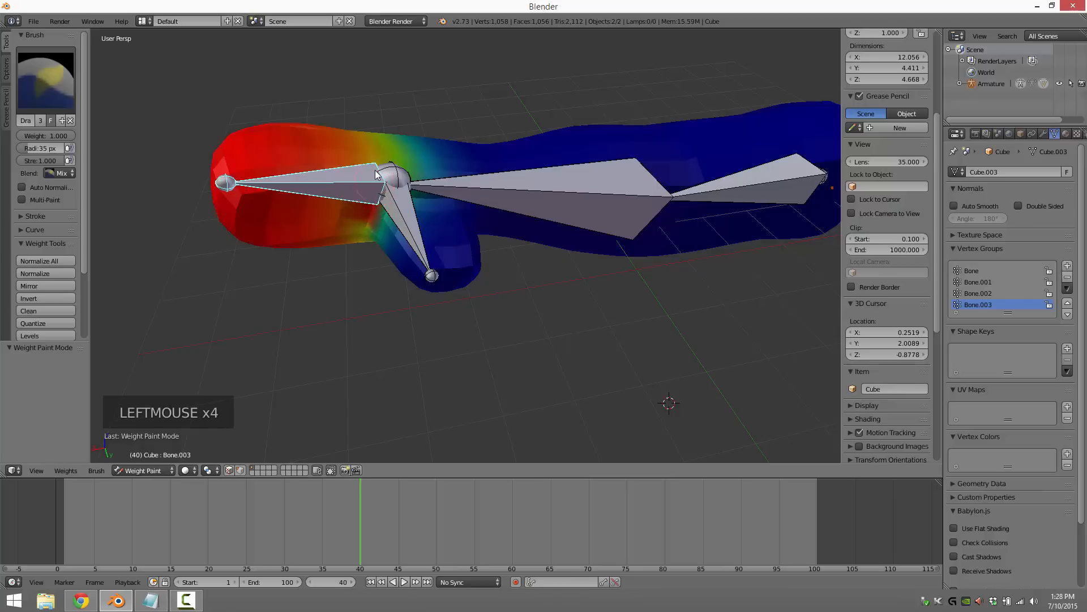
# - Paint over the remaining partly weighted patches of the lower palm at weight 1.000 for the hand bone
pyautogui.click(366, 218)
pyautogui.click(364, 220)
pyautogui.click(363, 222)
pyautogui.click(361, 225)
pyautogui.click(356, 233)
pyautogui.click(347, 239)
pyautogui.click(343, 230)
pyautogui.click(343, 215)
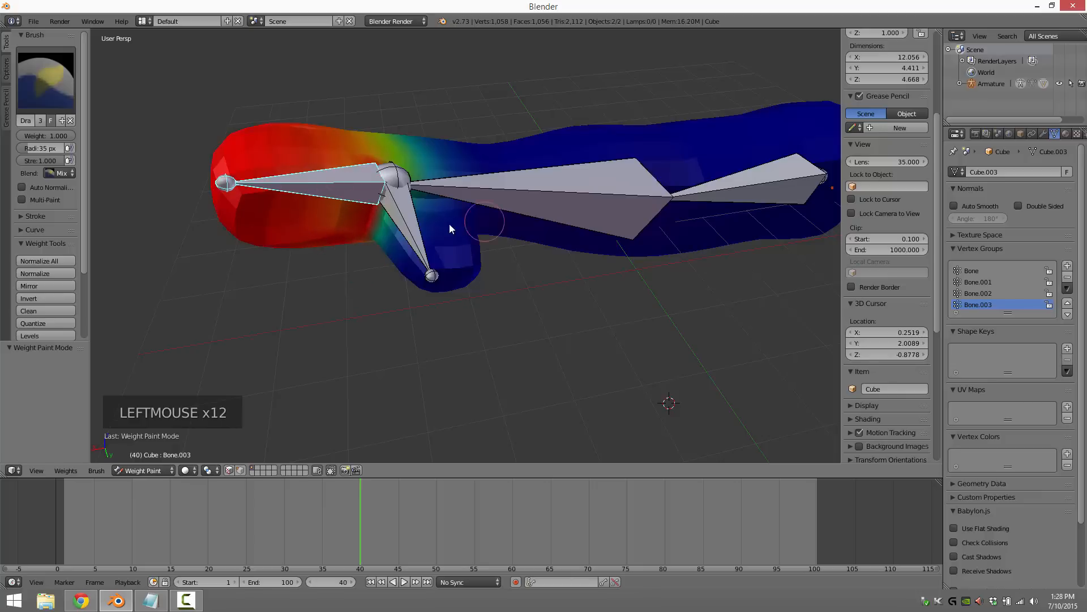
# - Display the forearm bone's weights, then return the arm mesh to Object Mode and select the armature
pyautogui.rightClick(588, 205)
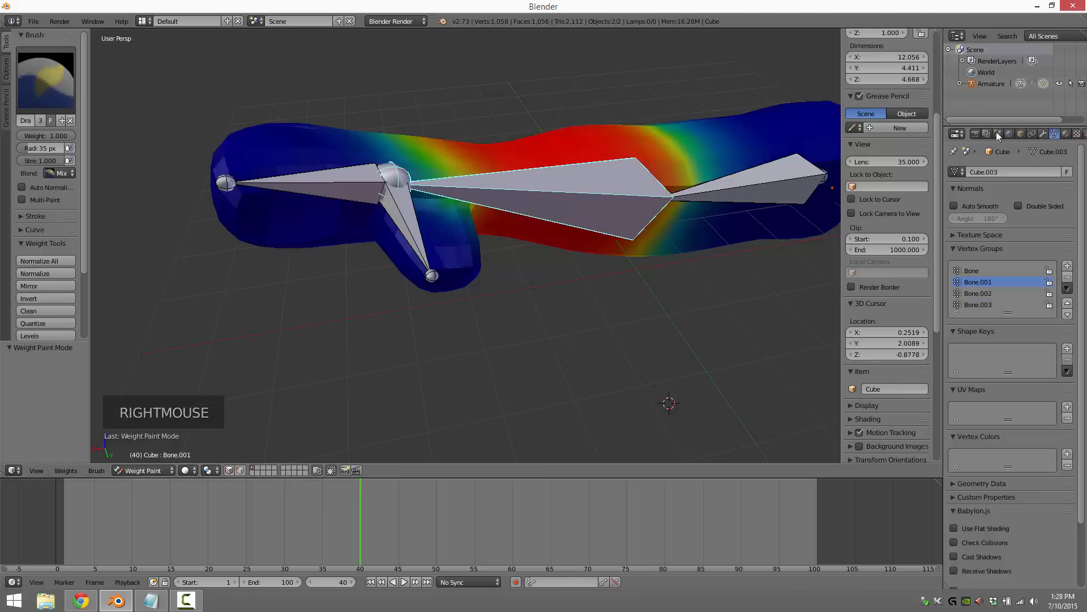
pyautogui.press('Tab')
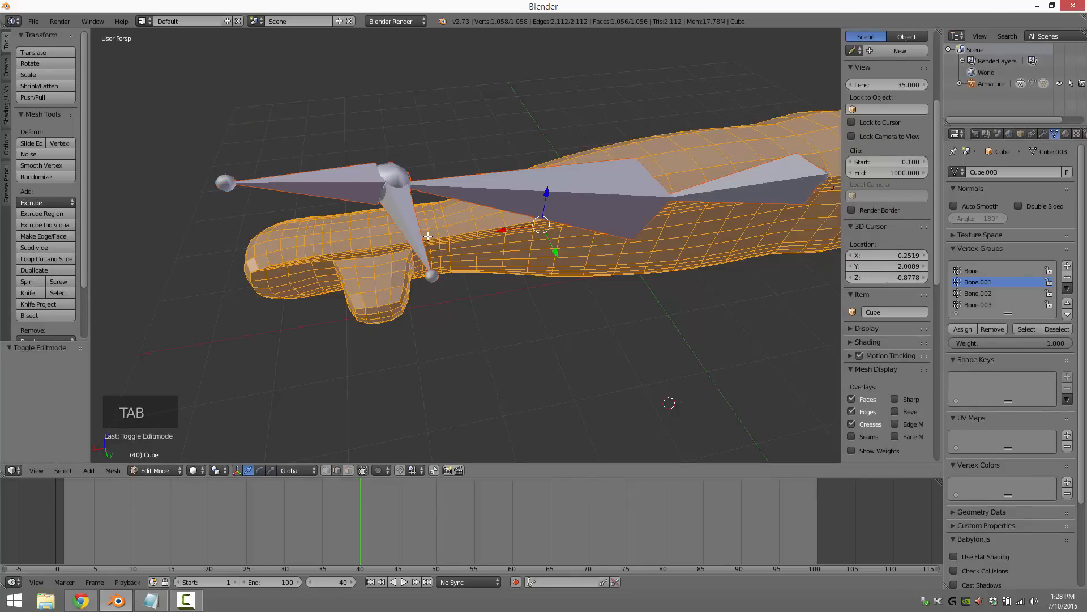
pyautogui.press('Tab')
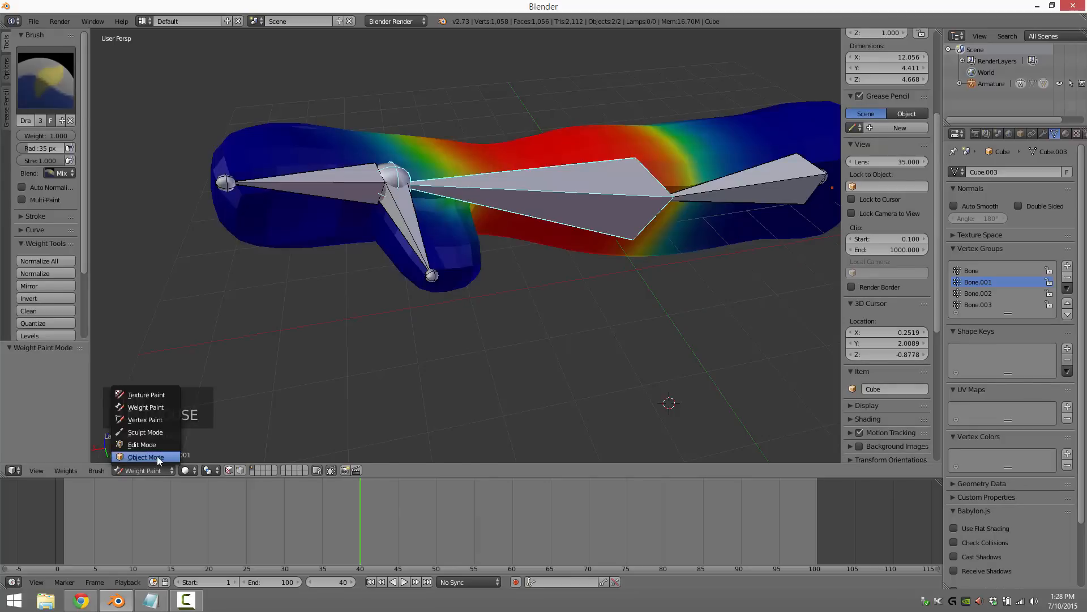
pyautogui.click(157, 456)
pyautogui.scroll(-2, 660, 287)
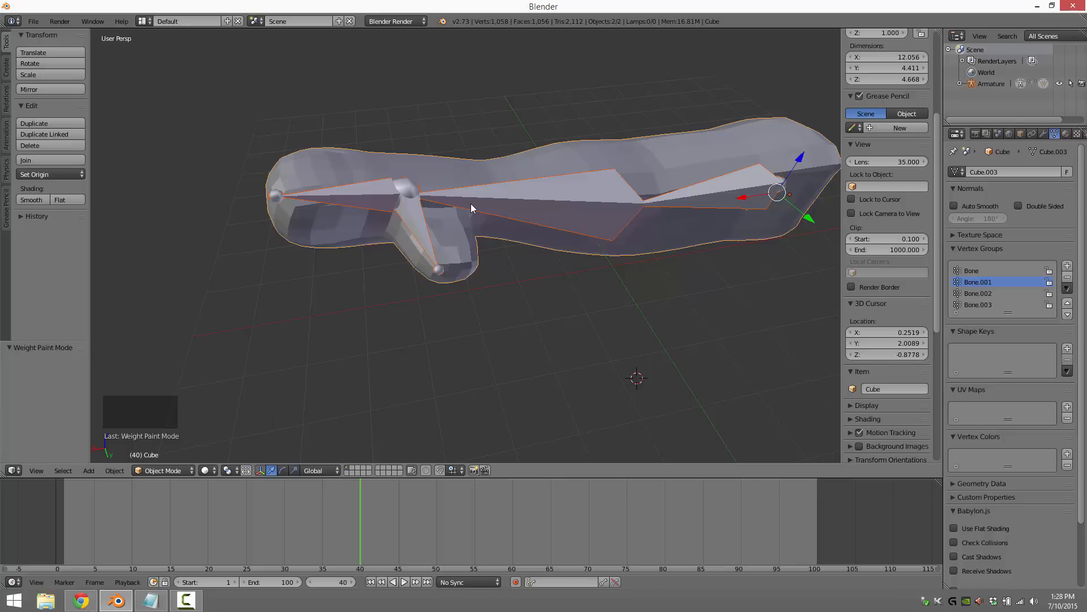
pyautogui.rightClick(658, 284)
pyautogui.rightClick(762, 189)
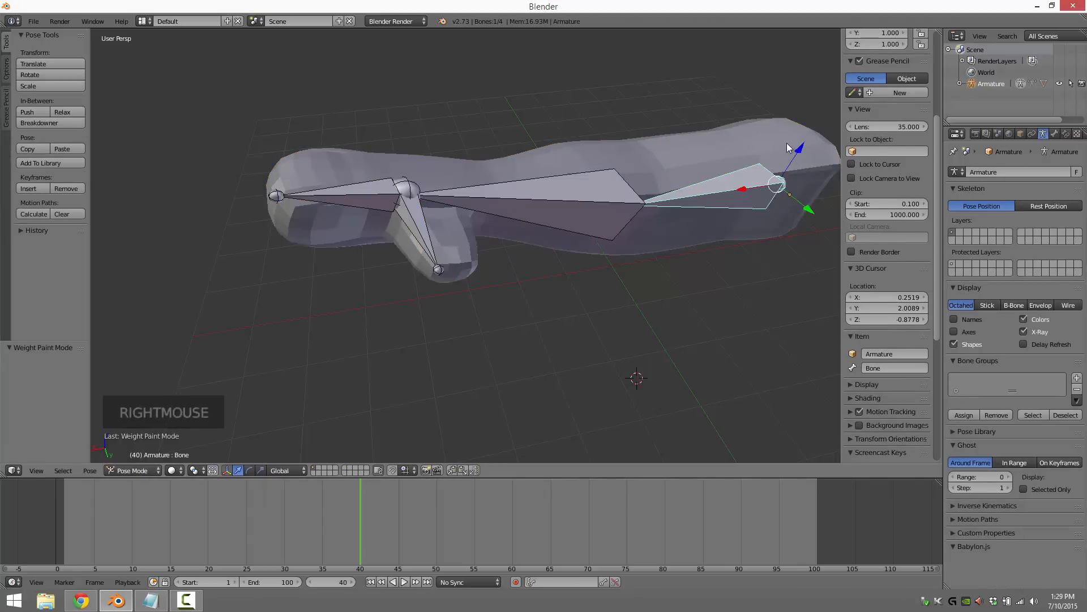
# - Switch the arm mesh to Weight Paint mode and view the weights of the forearm and thumb bones
pyautogui.rightClick(770, 135)
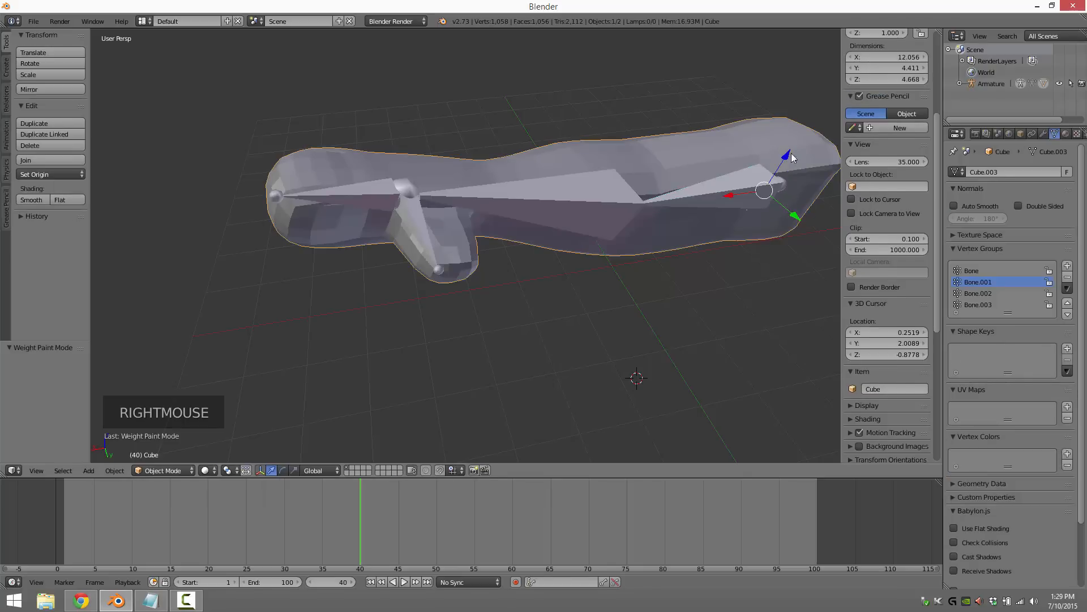
pyautogui.click(181, 470)
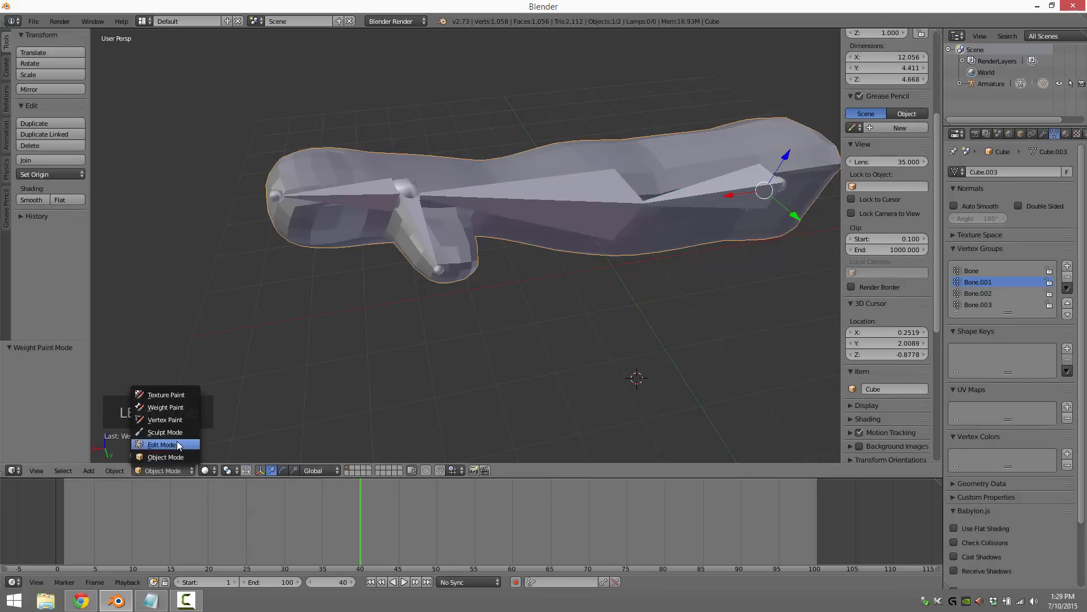
pyautogui.click(175, 408)
pyautogui.rightClick(606, 189)
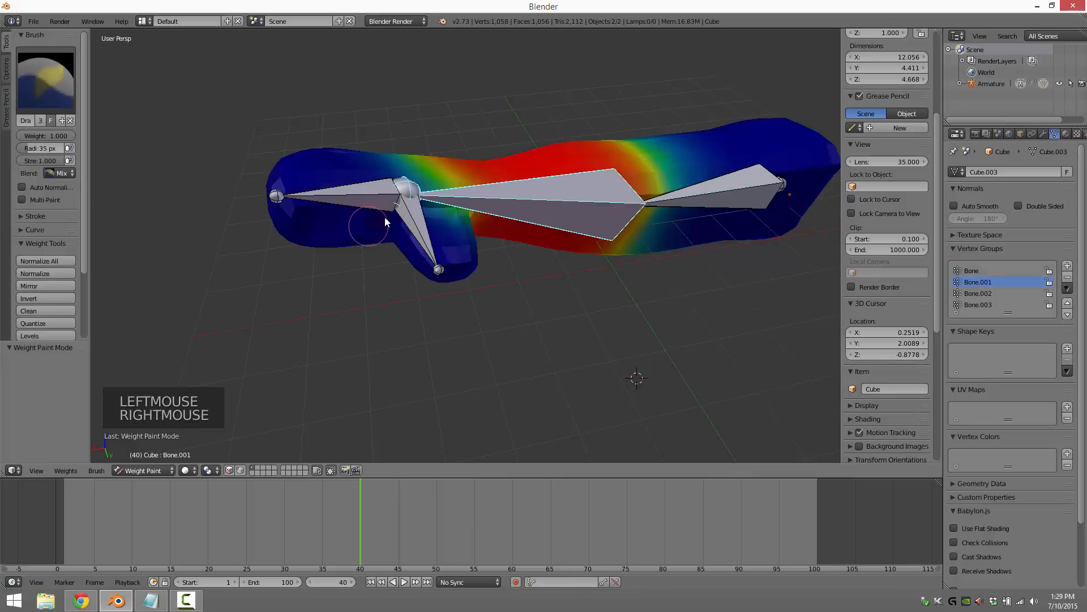
pyautogui.rightClick(408, 210)
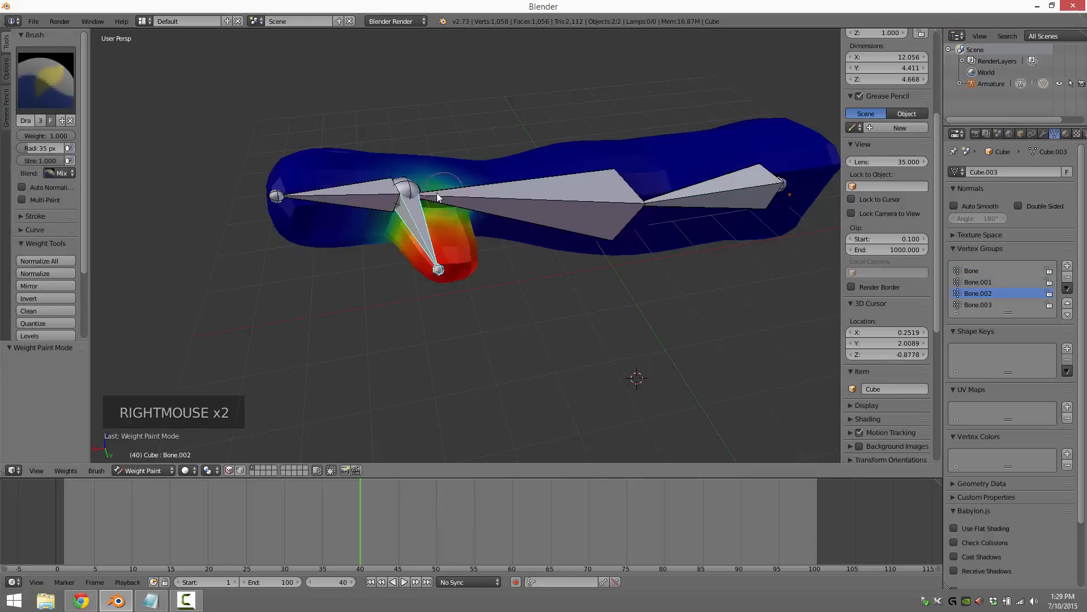
# - Select the hand bone and paint weight 1.000 onto the mesh near the wrist with the 35 px brush
pyautogui.rightClick(355, 197)
pyautogui.click(398, 205)
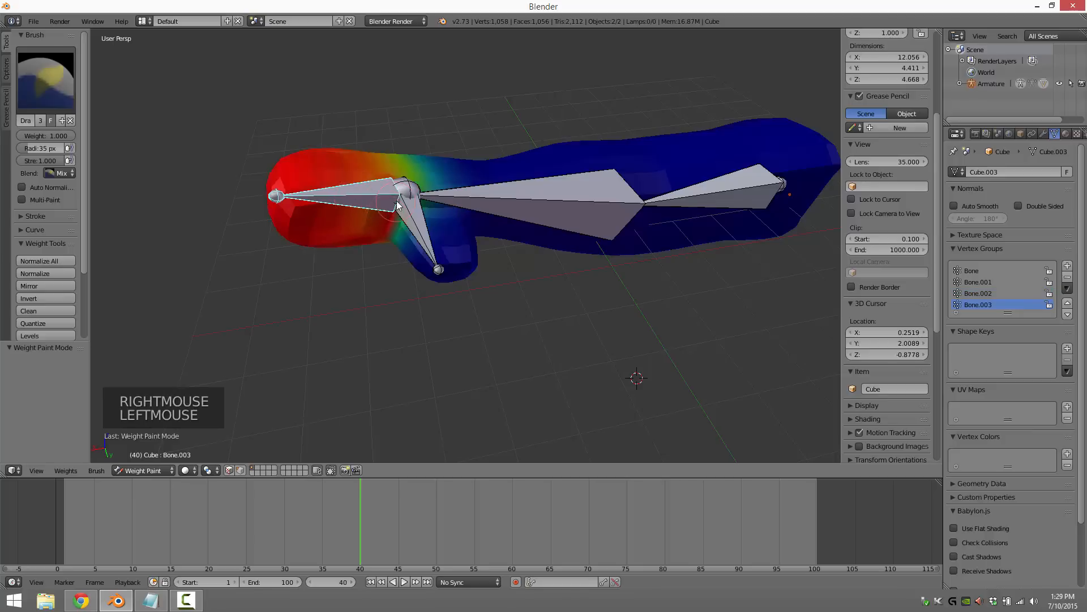
pyautogui.click(388, 164)
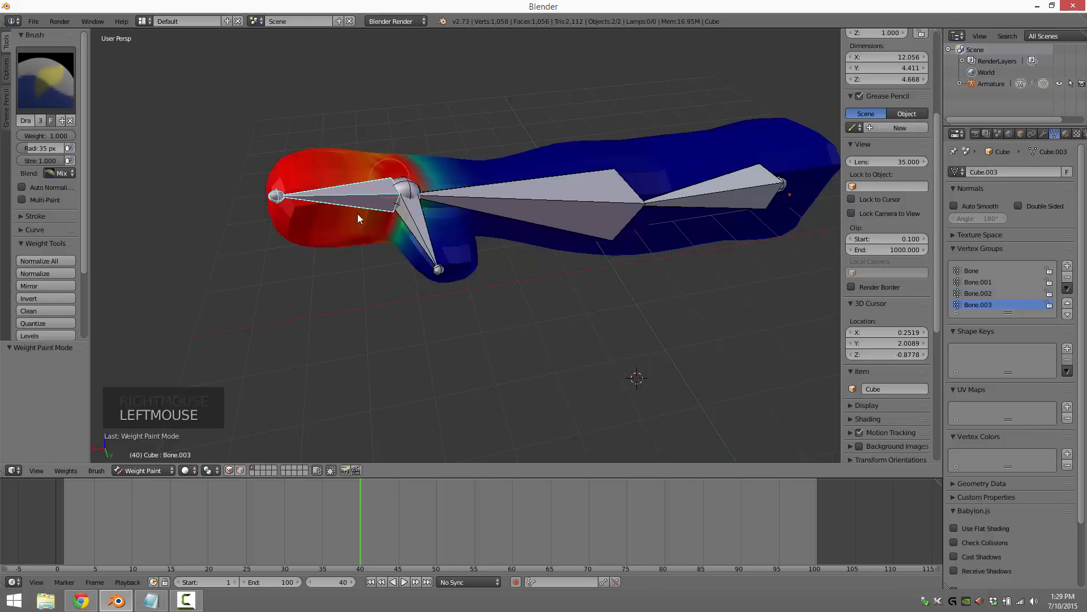
# - Return the arm mesh to Object Mode and select the armature in Pose Mode
pyautogui.click(154, 469)
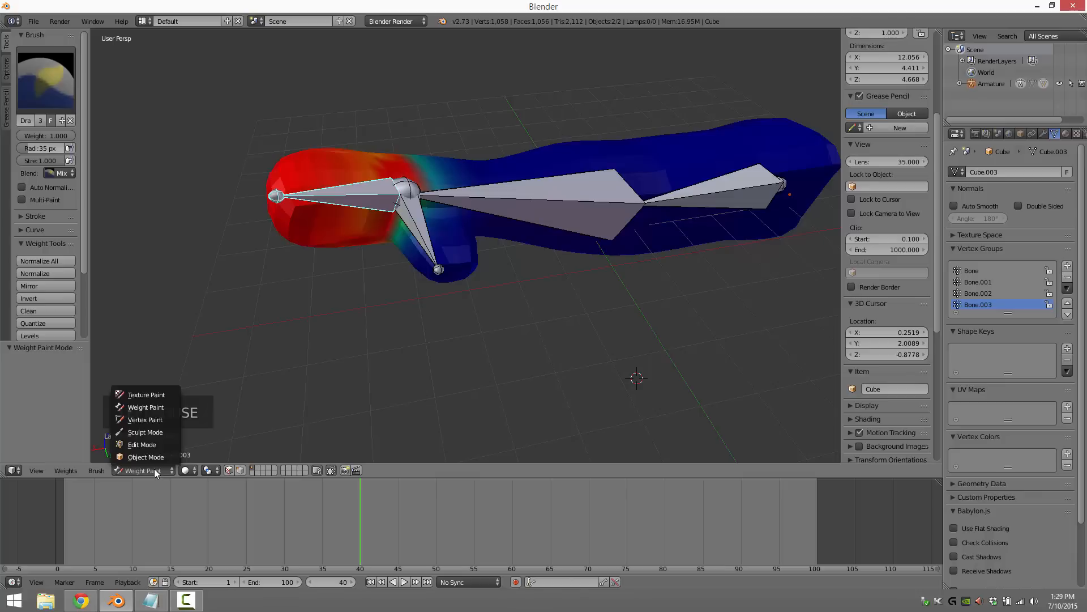
pyautogui.click(153, 470)
pyautogui.click(146, 457)
pyautogui.rightClick(759, 211)
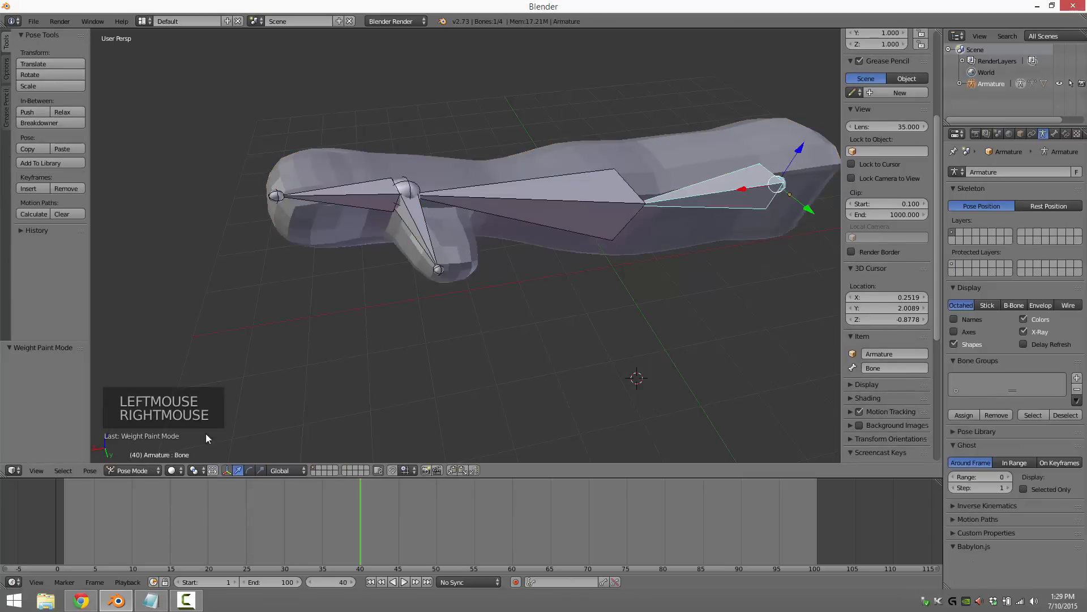
# - Select the hand bone and rotate it about -9.1° to test the mesh deformation
pyautogui.rightClick(372, 196)
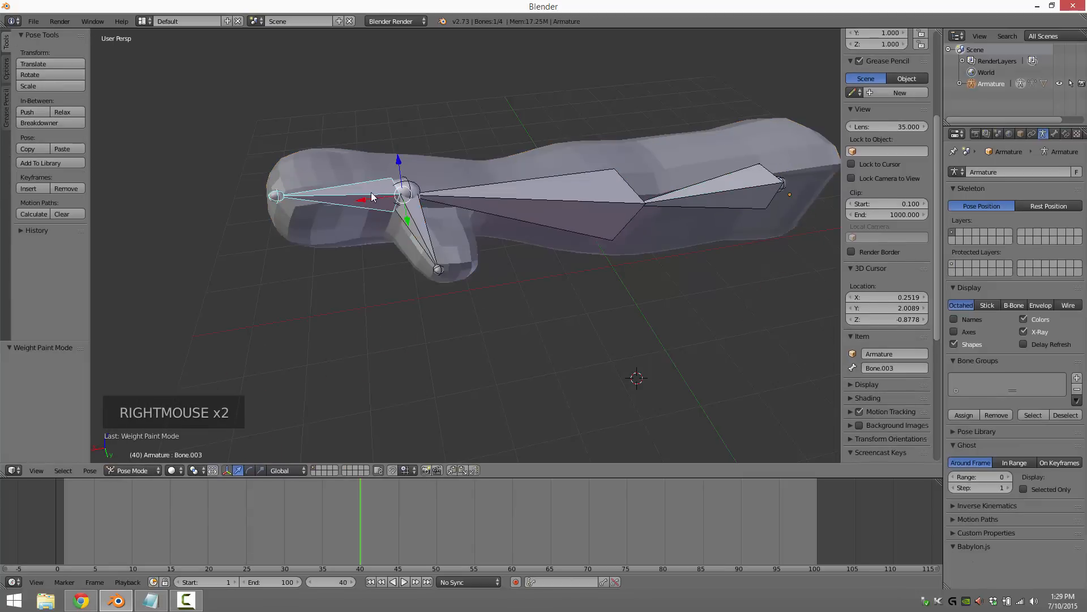
pyautogui.press('r')
pyautogui.press('r')
pyautogui.press('r')
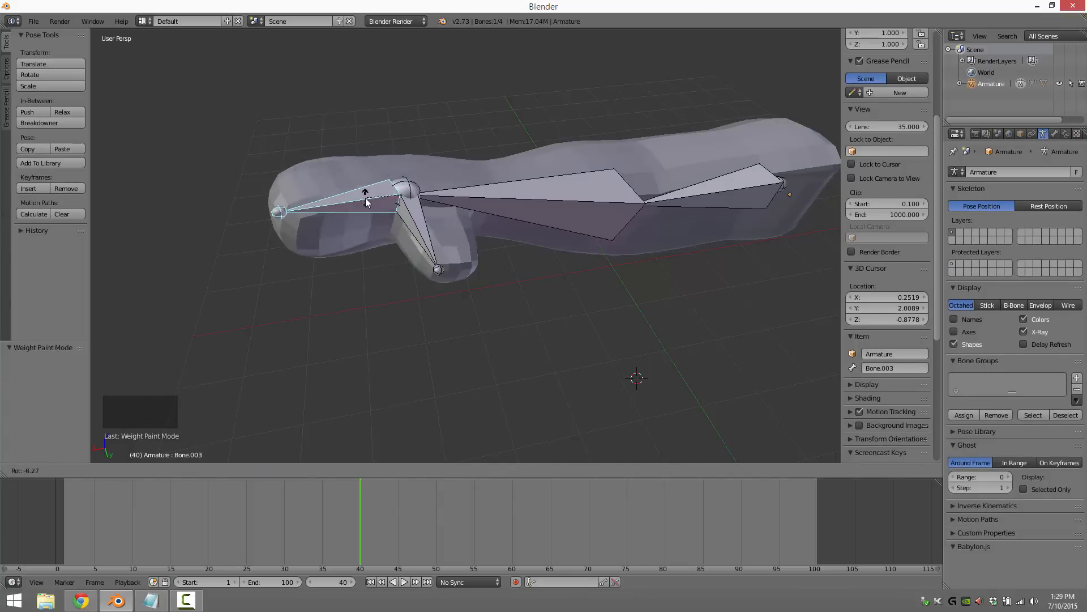
pyautogui.click(367, 204)
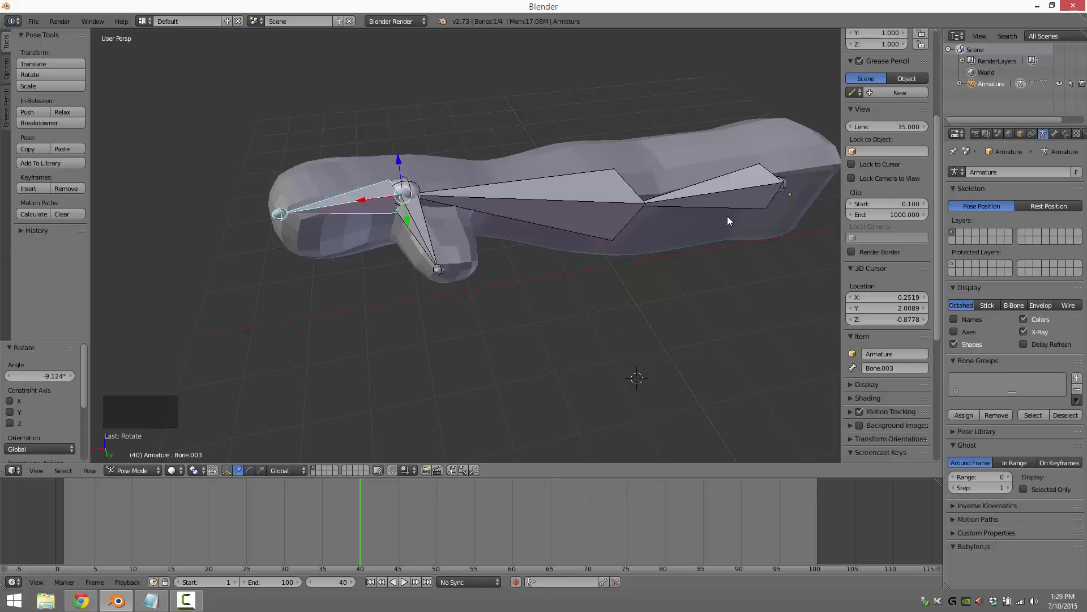
# - Select the upper arm bone and switch the armature through Edit Mode to Object Mode
pyautogui.rightClick(731, 196)
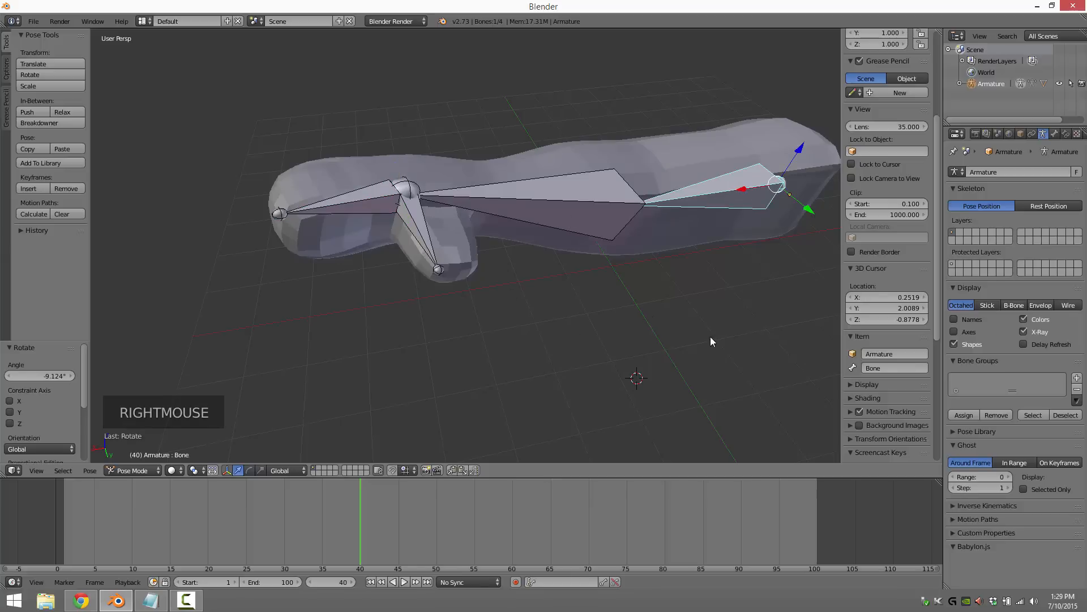
pyautogui.press('Tab')
pyautogui.keyDown('shift'); pyautogui.moveTo(623, 325); pyautogui.dragTo(529, 323, button='middle'); pyautogui.keyUp('shift')
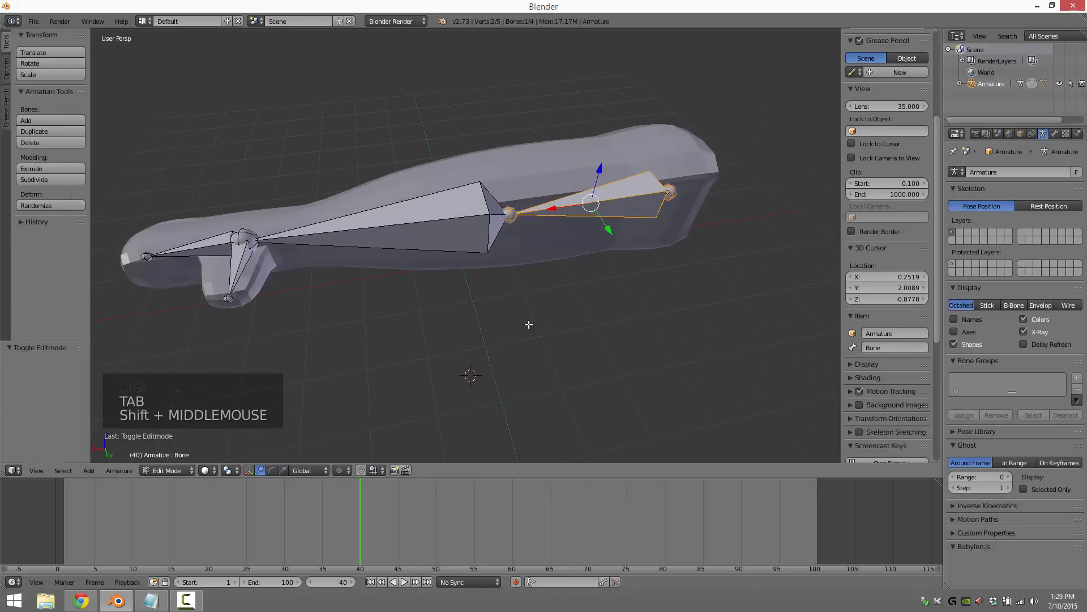
pyautogui.click(190, 471)
pyautogui.click(184, 457)
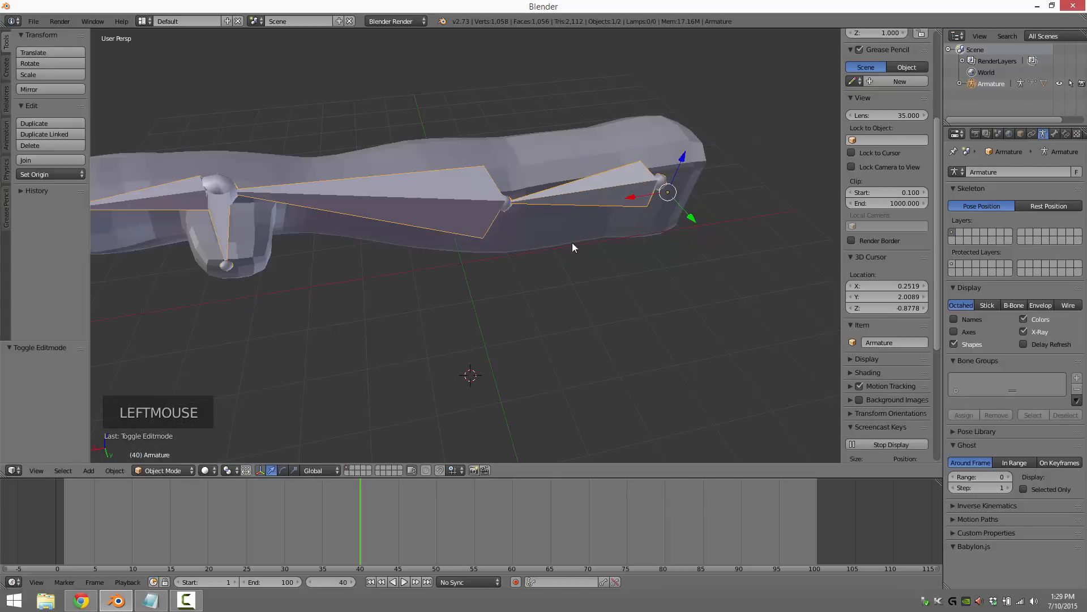
pyautogui.scroll(-3, 572, 247)
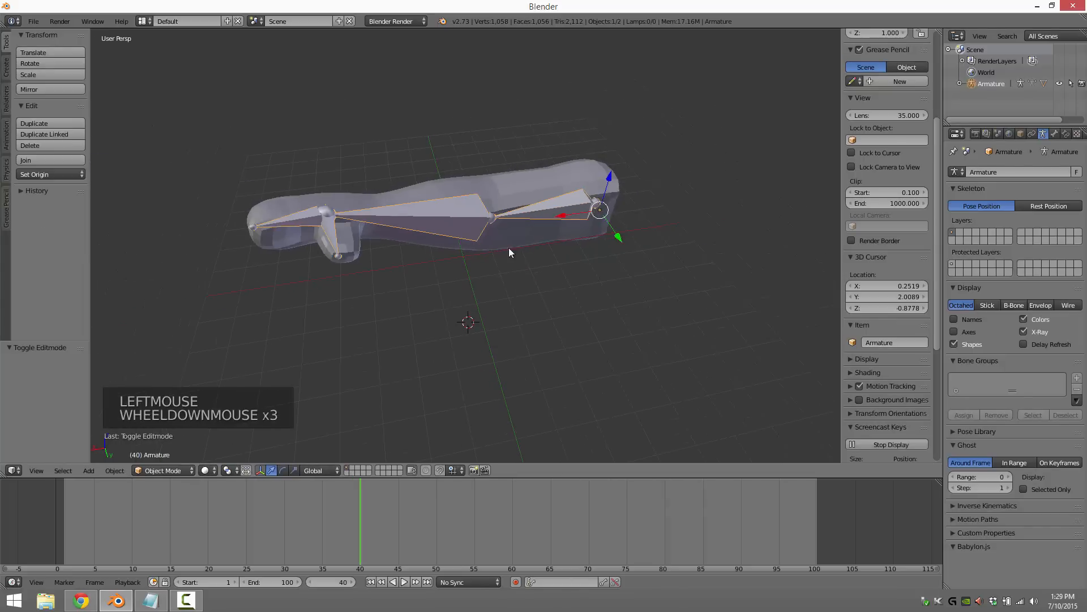
# - Add a cube mesh and place it just beyond the shoulder end of the arm, moving it about -5.5 along Y
pyautogui.click(91, 470)
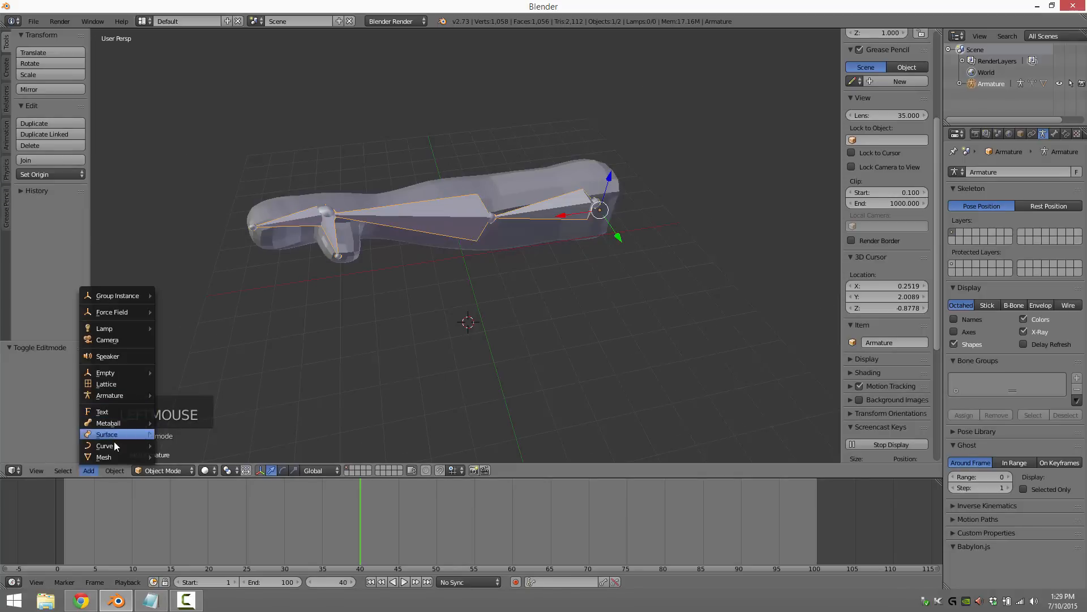
pyautogui.moveTo(114, 444)
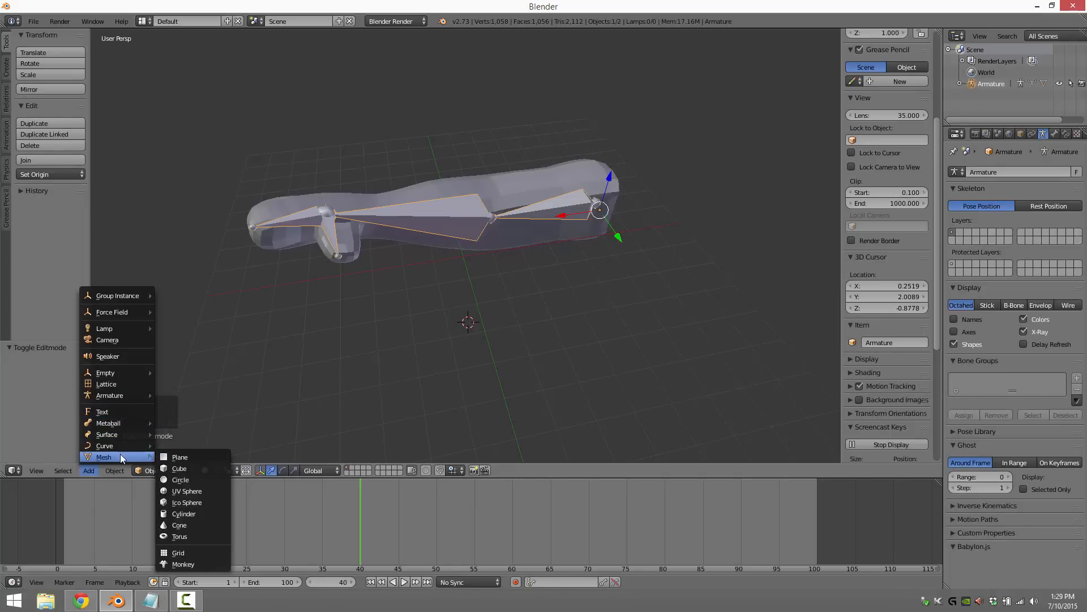
pyautogui.click(188, 466)
pyautogui.moveTo(428, 329); pyautogui.dragTo(717, 266)
pyautogui.moveTo(761, 306); pyautogui.dragTo(695, 201)
# - Parent the armature to the cube using Object (Keep Transform)
pyautogui.rightClick(565, 206)
pyautogui.rightClick(561, 207)
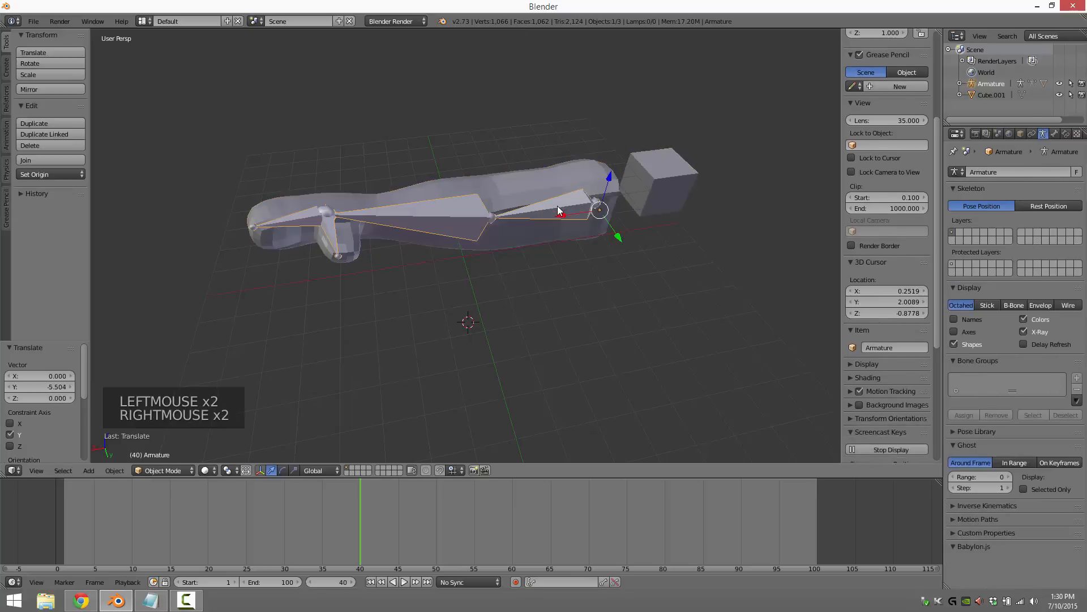
pyautogui.keyDown('shift'); pyautogui.rightClick(668, 180); pyautogui.keyUp('shift')
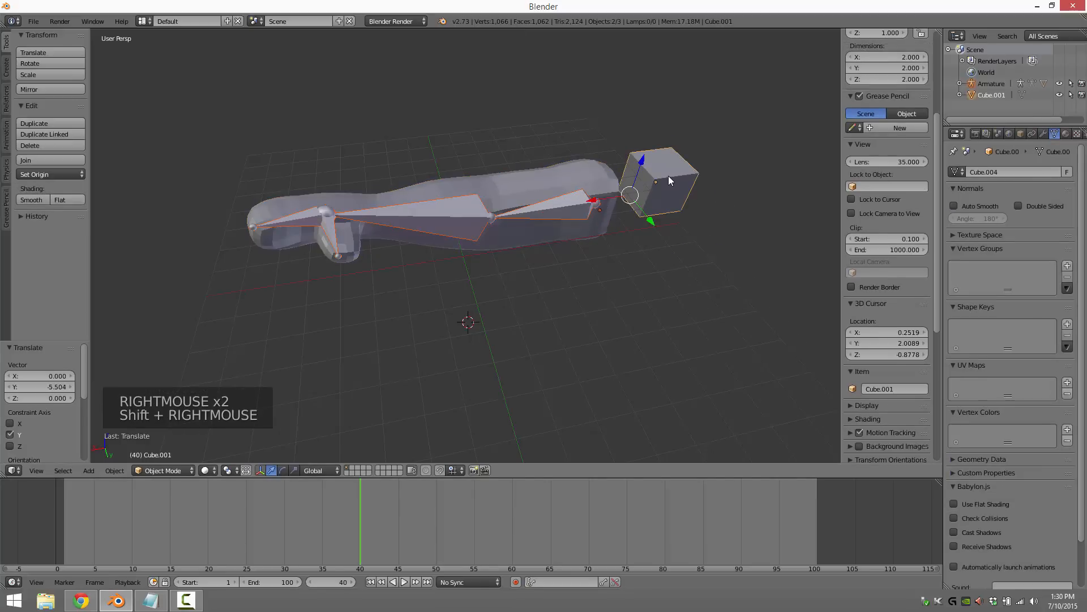
pyautogui.hotkey('ctrl', 'p')
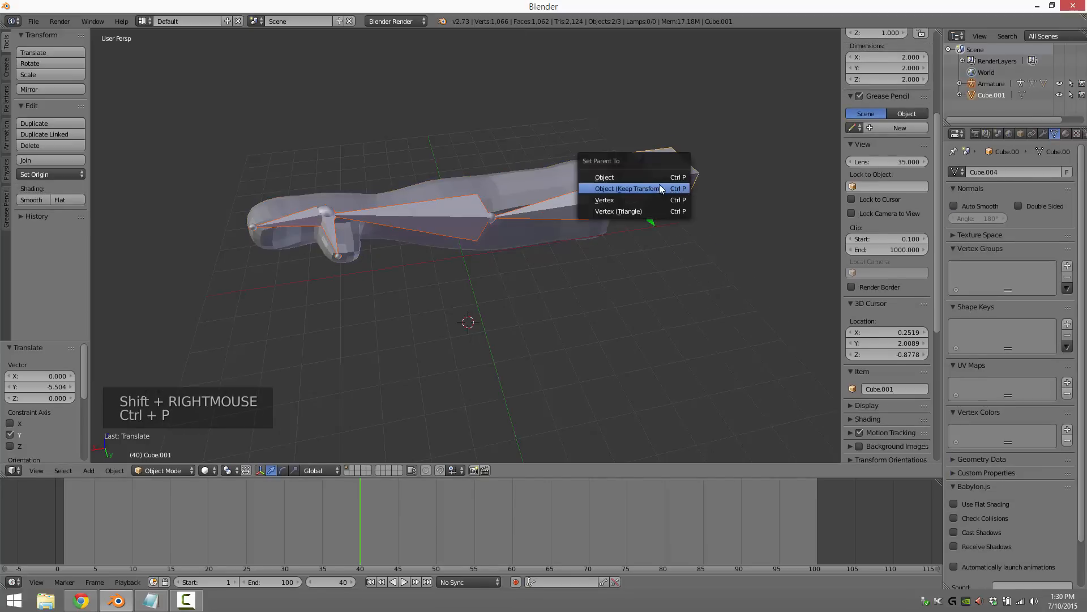
pyautogui.click(659, 188)
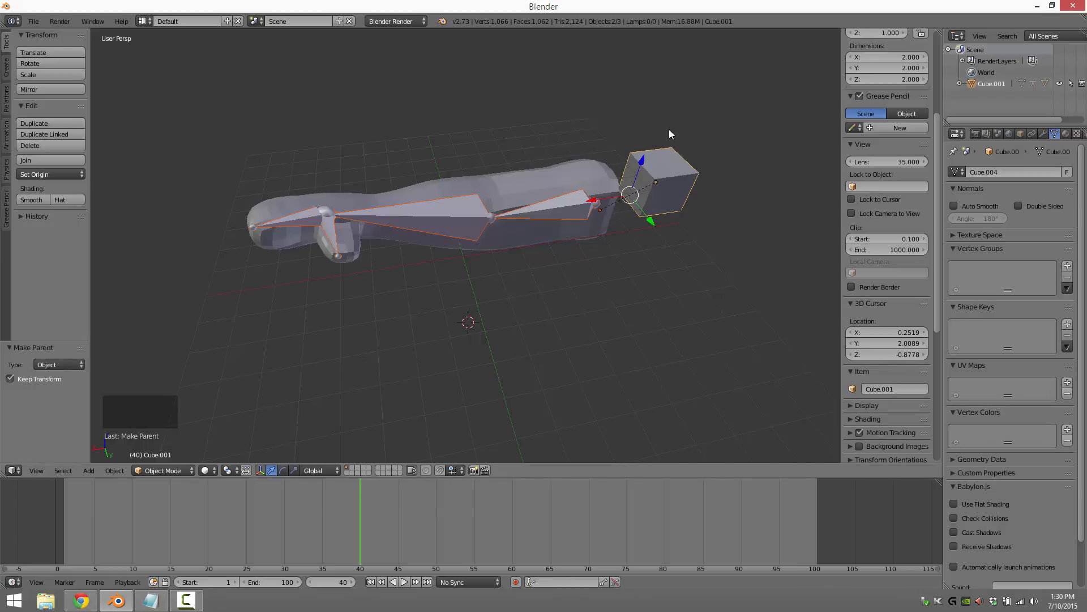
# - Move the cube and armature about 0.07 along Z and 0.04 along Y, and browse the cube's available object constraints
pyautogui.moveTo(645, 163); pyautogui.dragTo(618, 162)
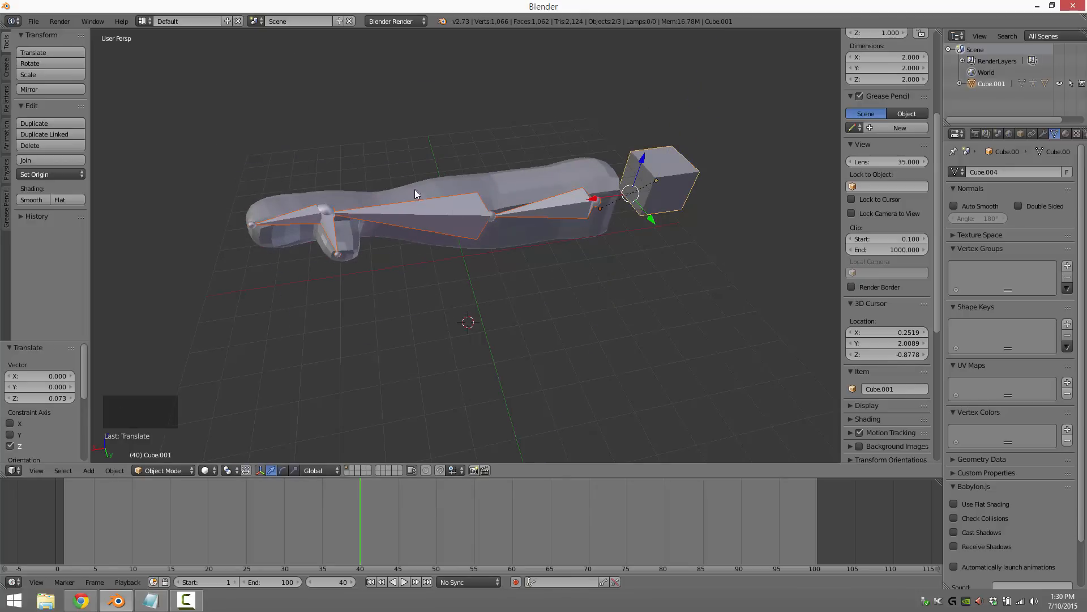
pyautogui.moveTo(647, 225)
pyautogui.mouseDown()
pyautogui.moveTo(683, 262)
pyautogui.moveTo(649, 227)
pyautogui.mouseUp()
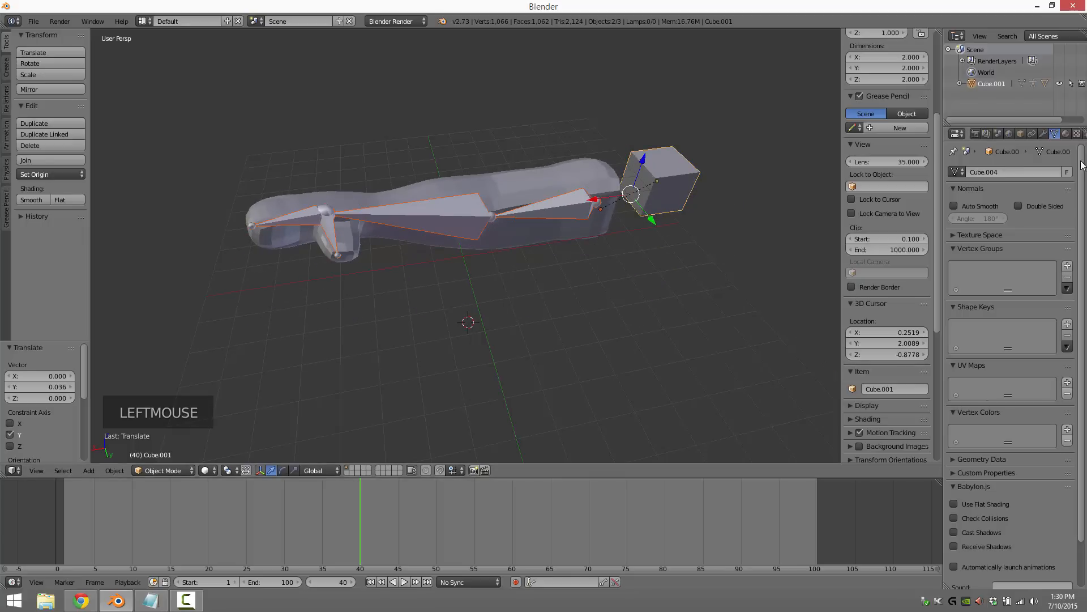
pyautogui.click(1030, 133)
pyautogui.click(1040, 170)
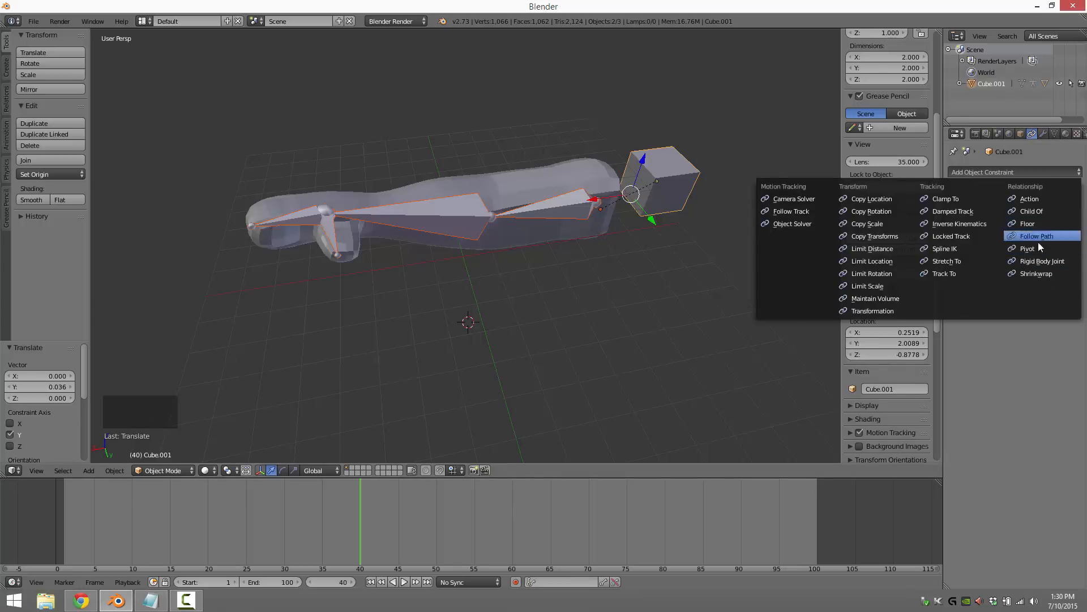
# - Delete the cube beside the shoulder end of the arm
pyautogui.rightClick(685, 181)
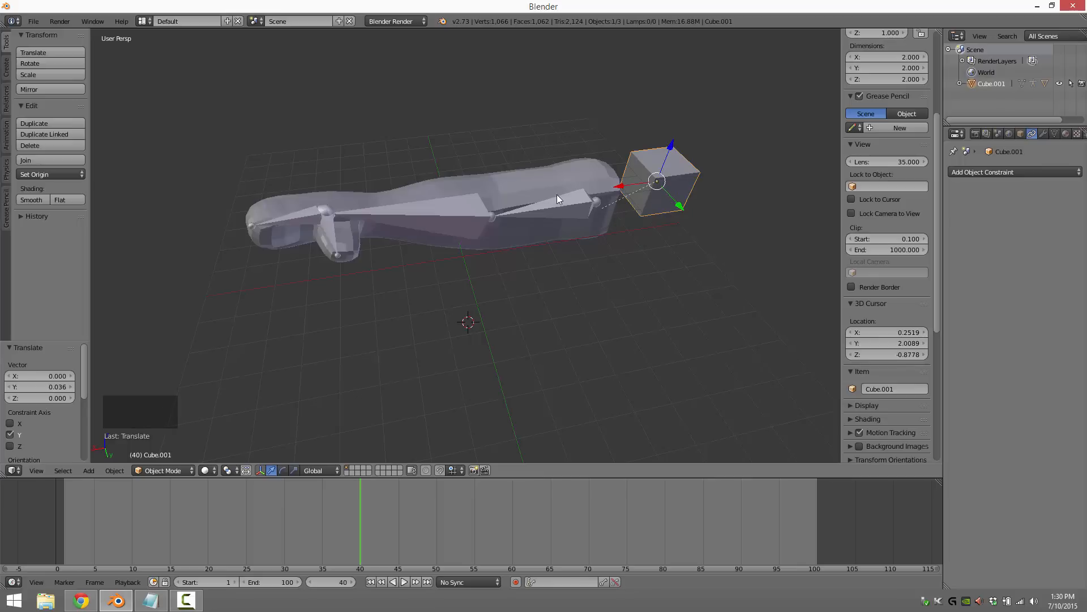
pyautogui.rightClick(509, 181)
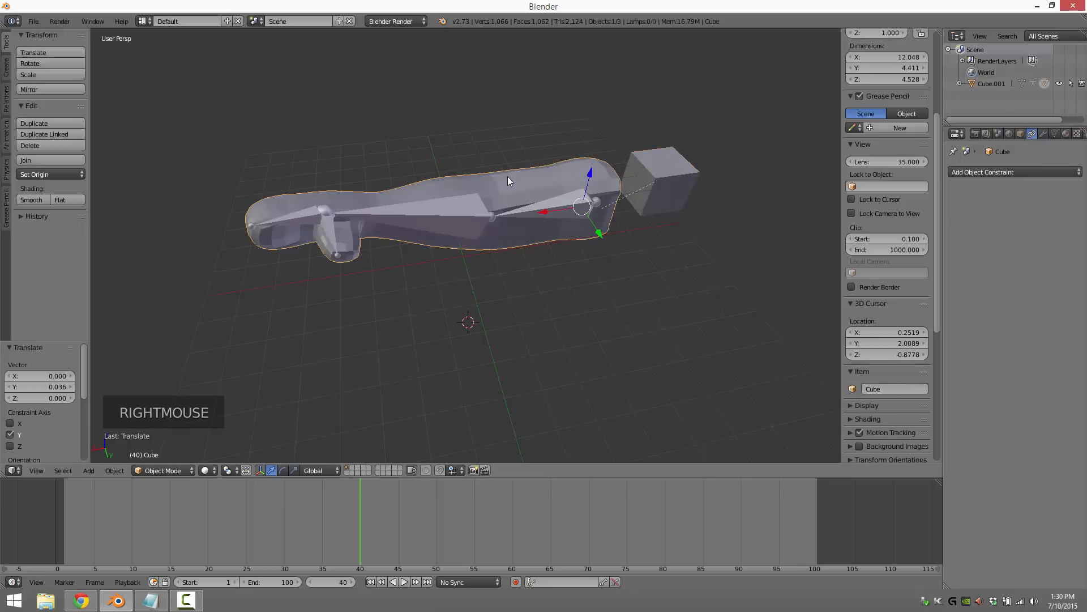
pyautogui.rightClick(670, 178)
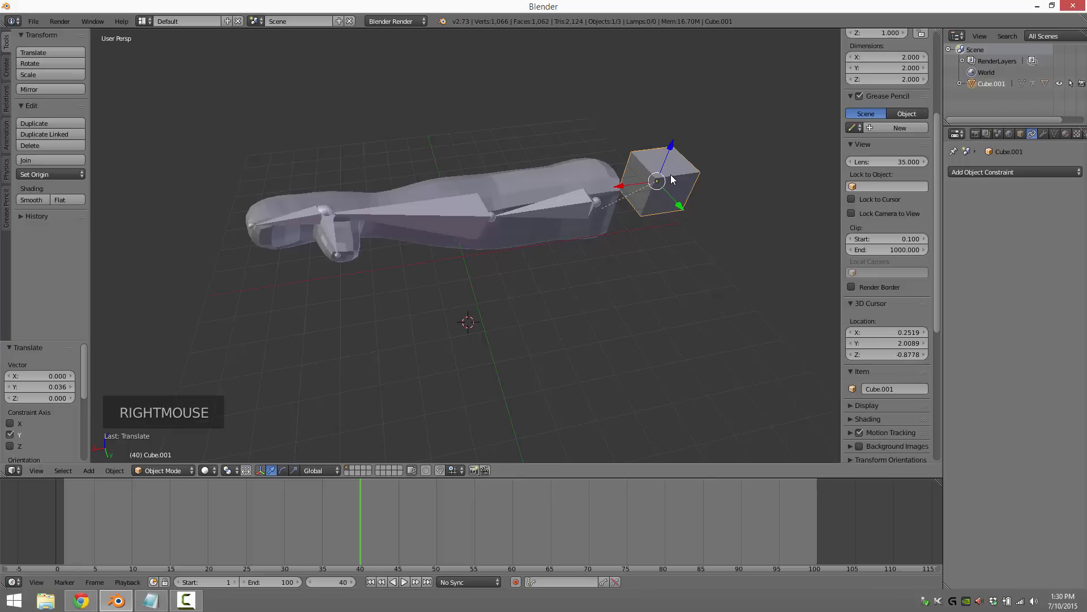
pyautogui.press('x')
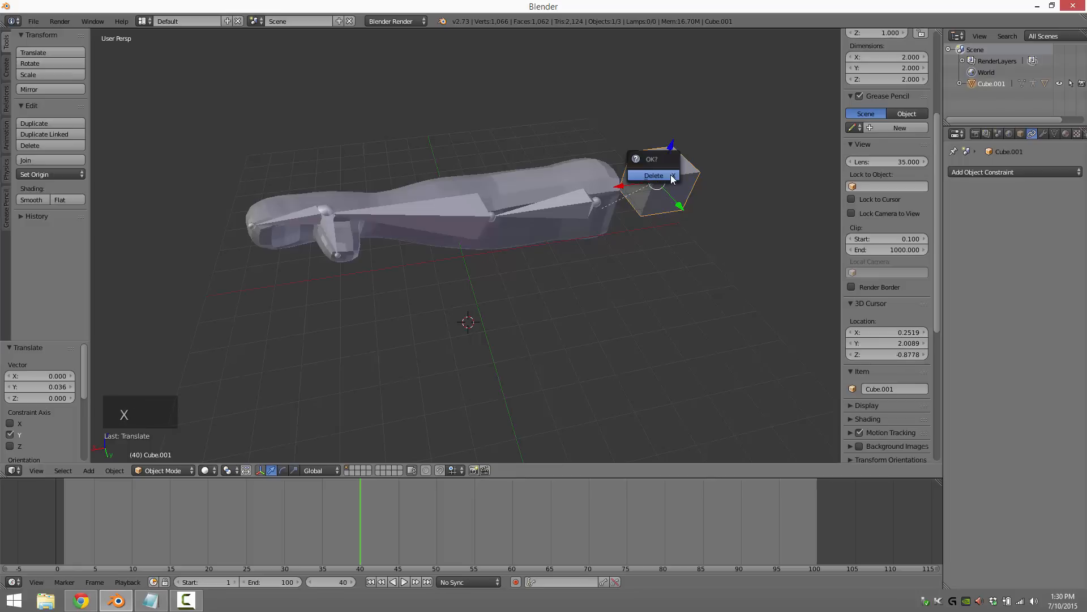
pyautogui.click(671, 175)
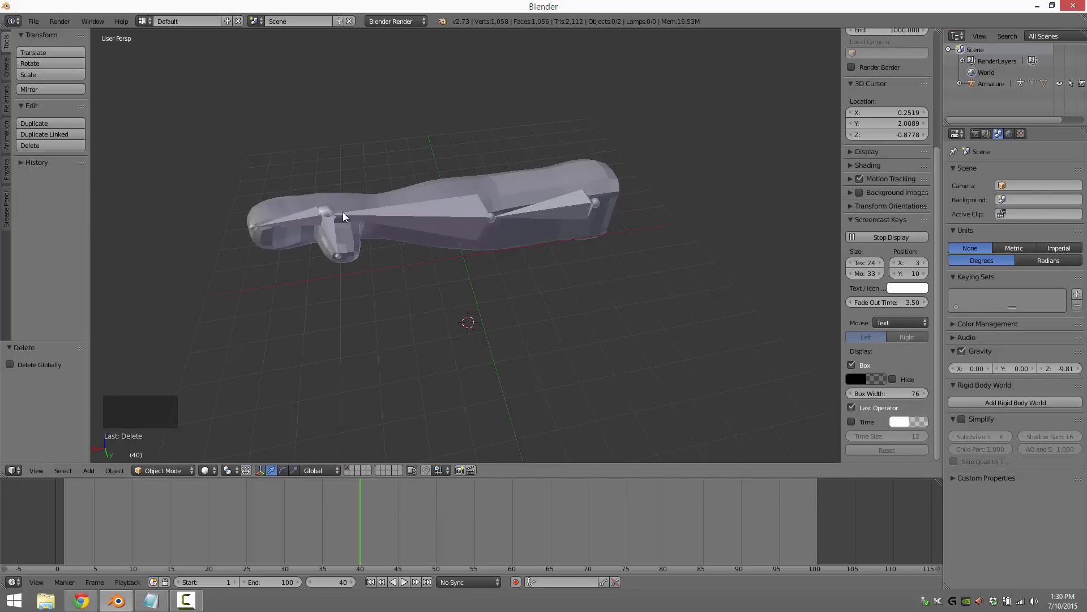
# - Select the armature, go to frame 1, and switch it to Pose Mode
pyautogui.rightClick(532, 207)
pyautogui.rightClick(532, 207)
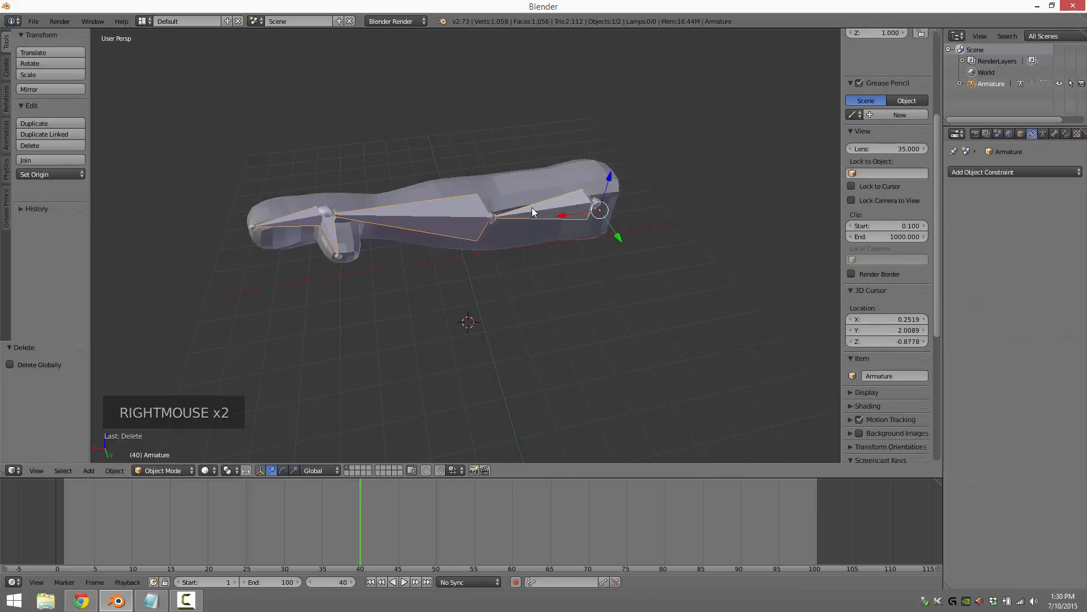
pyautogui.click(65, 545)
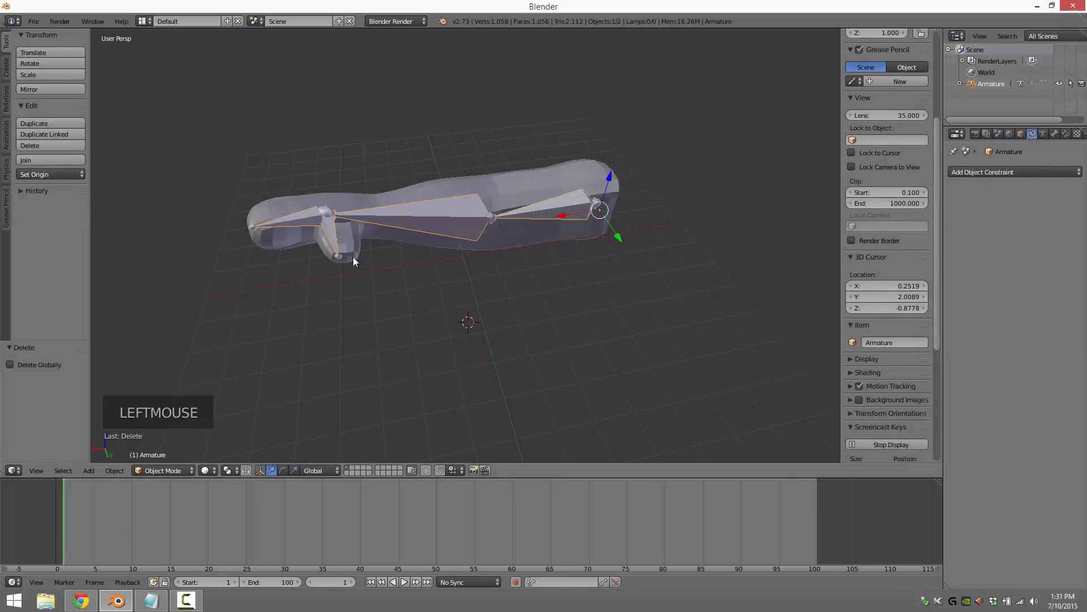
pyautogui.click(163, 470)
pyautogui.click(175, 433)
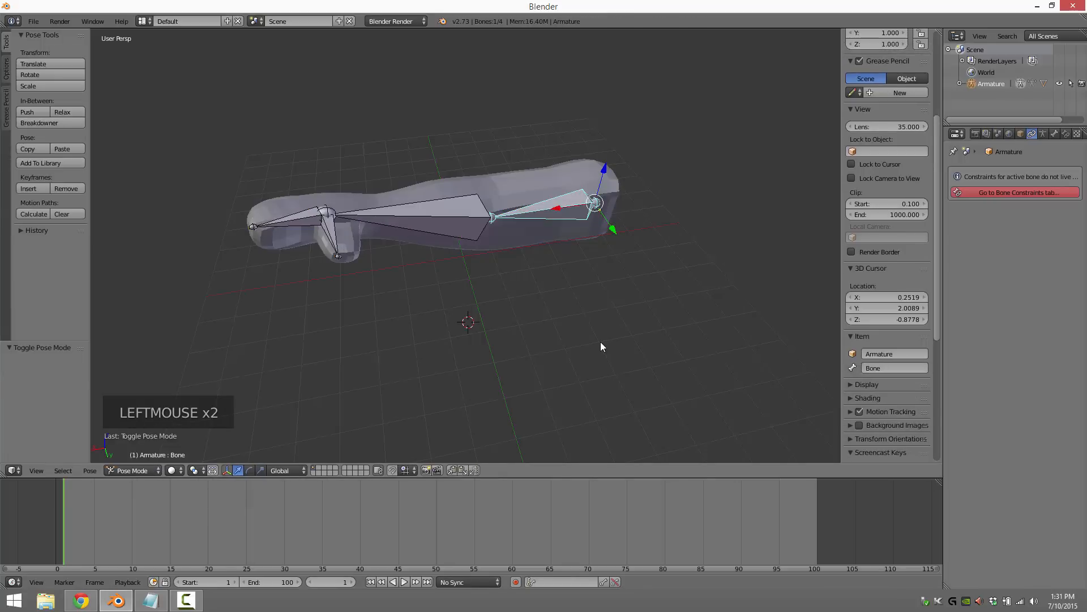
# - Insert a LocRotScale keyframe for all four bones at frame 1
pyautogui.press('a')
pyautogui.press('a')
pyautogui.press('a')
pyautogui.press('i')
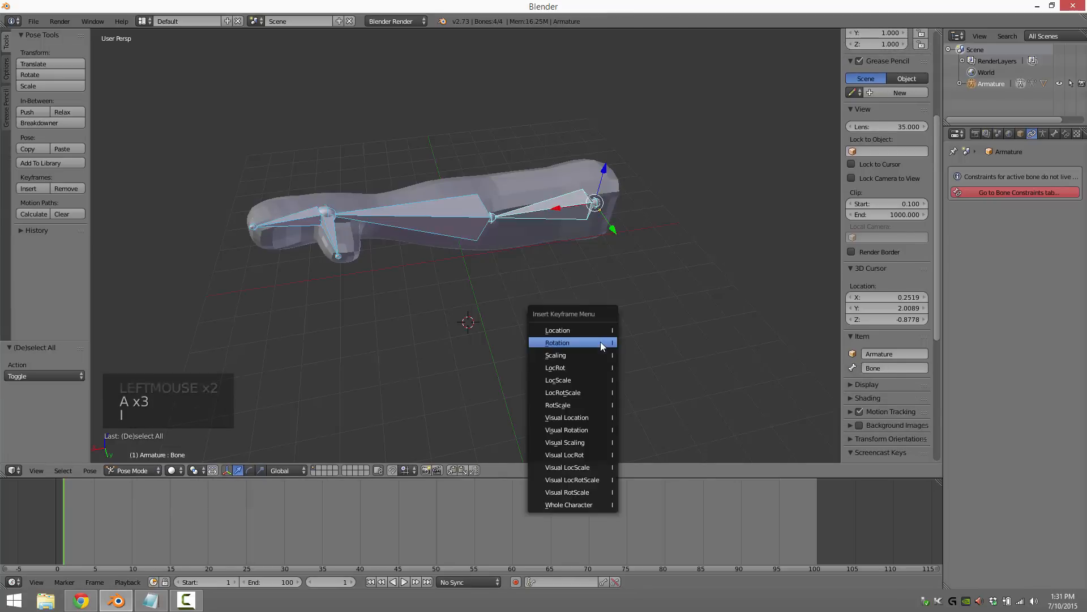
pyautogui.click(586, 389)
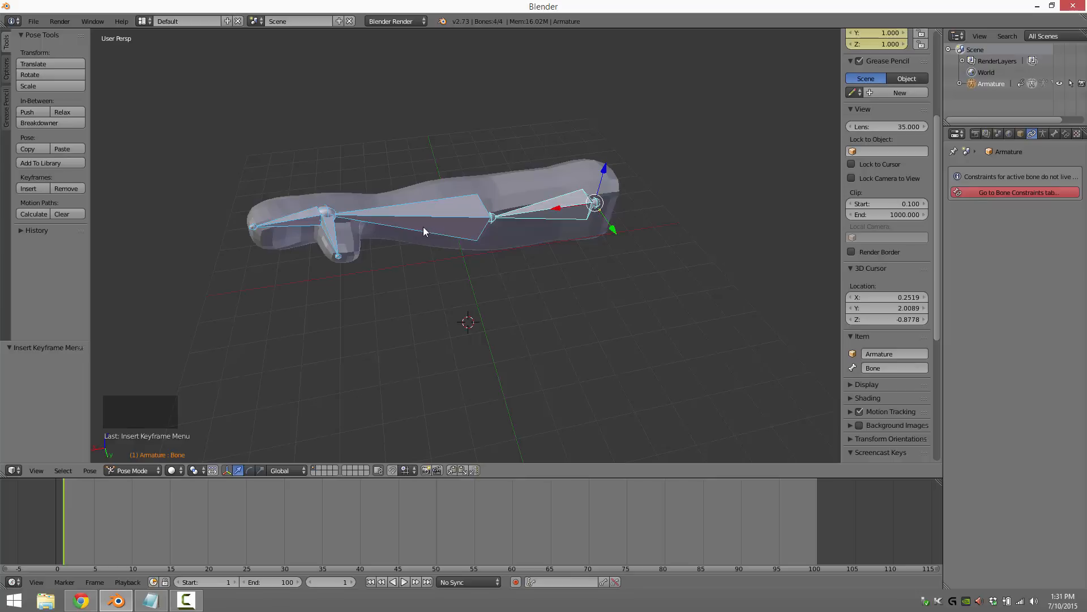
# - At frame 25, rotate the forearm bone about 25.6° around the global Z axis
pyautogui.click(247, 532)
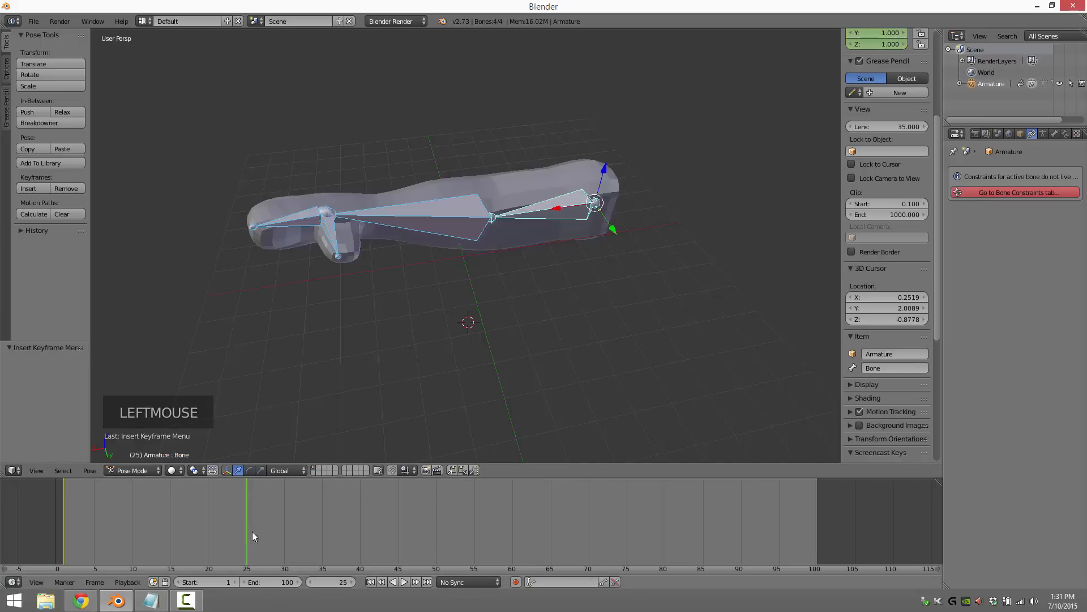
pyautogui.rightClick(444, 204)
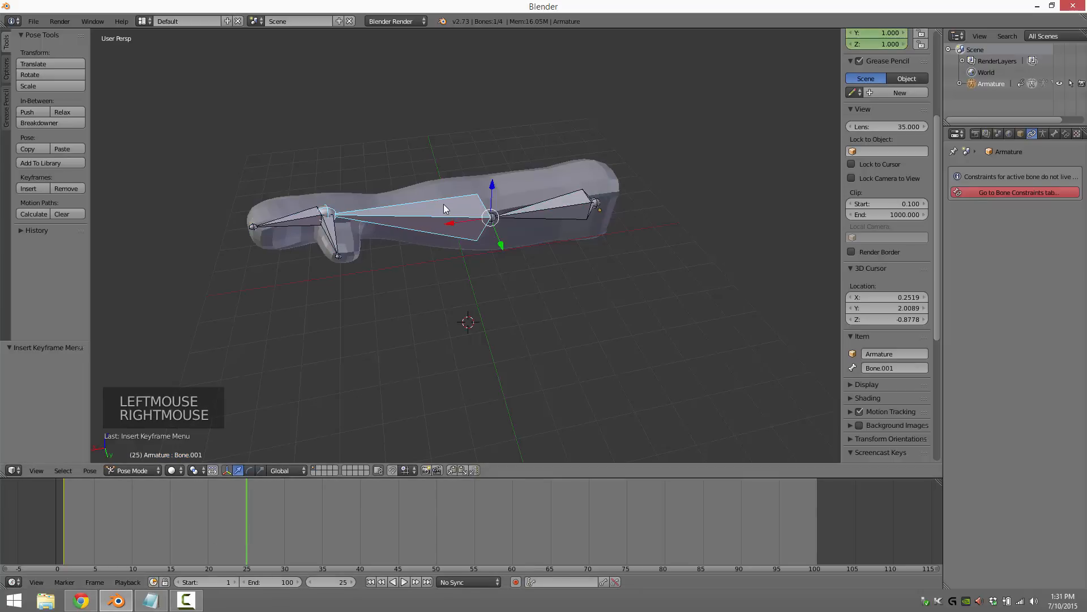
pyautogui.press('r')
pyautogui.press('r')
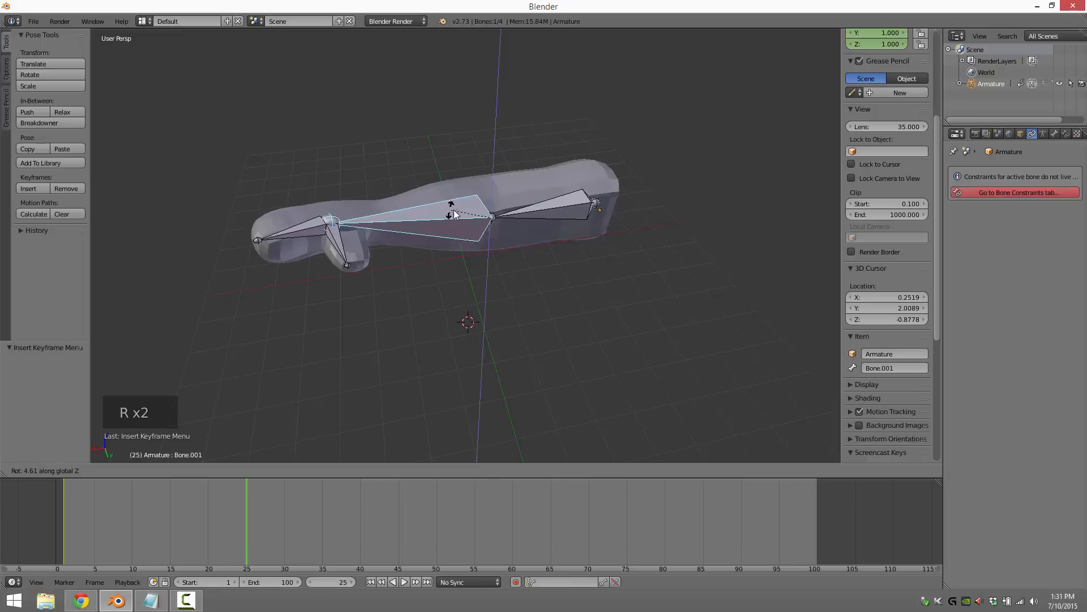
pyautogui.click(397, 259)
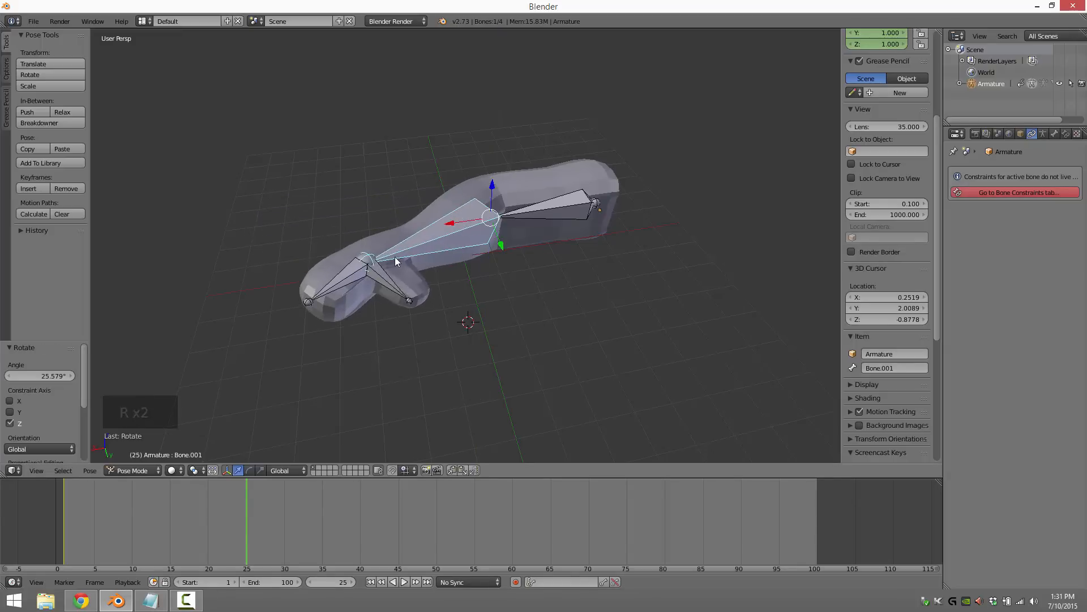
# - Rotate the hand bone about 22.7° around global Z and swing the thumb bone inward around the same axis
pyautogui.rightClick(359, 273)
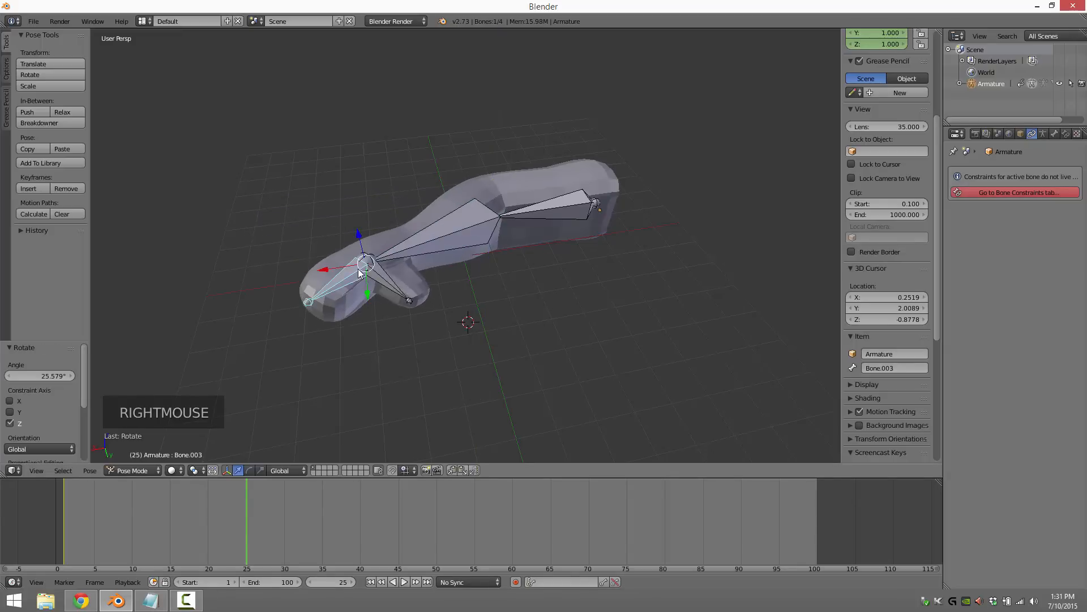
pyautogui.press('r')
pyautogui.press('r')
pyautogui.click(384, 286)
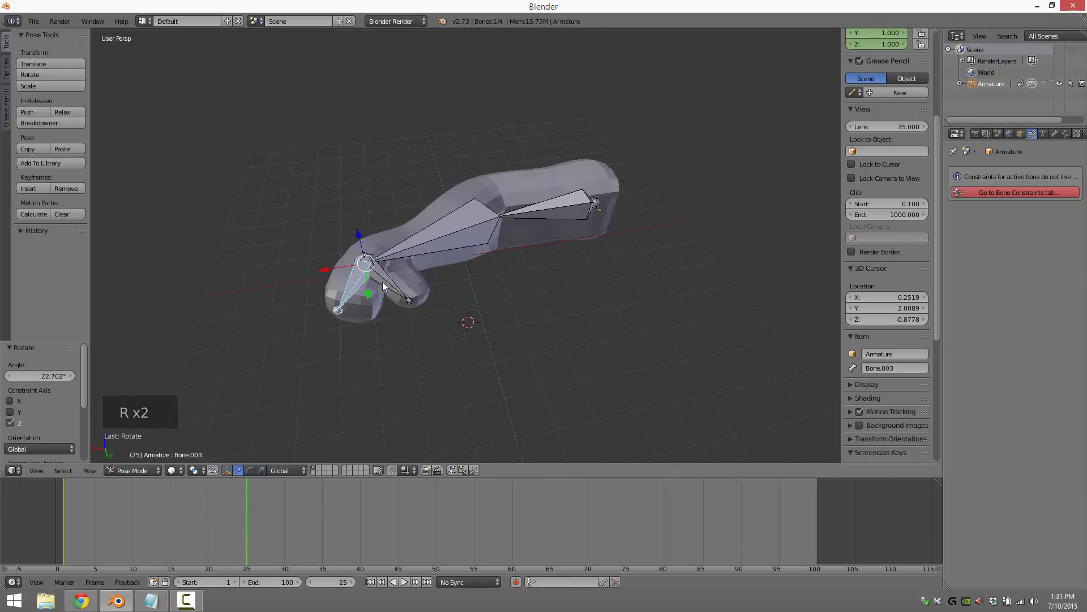
pyautogui.rightClick(384, 286)
pyautogui.press('r')
pyautogui.press('r')
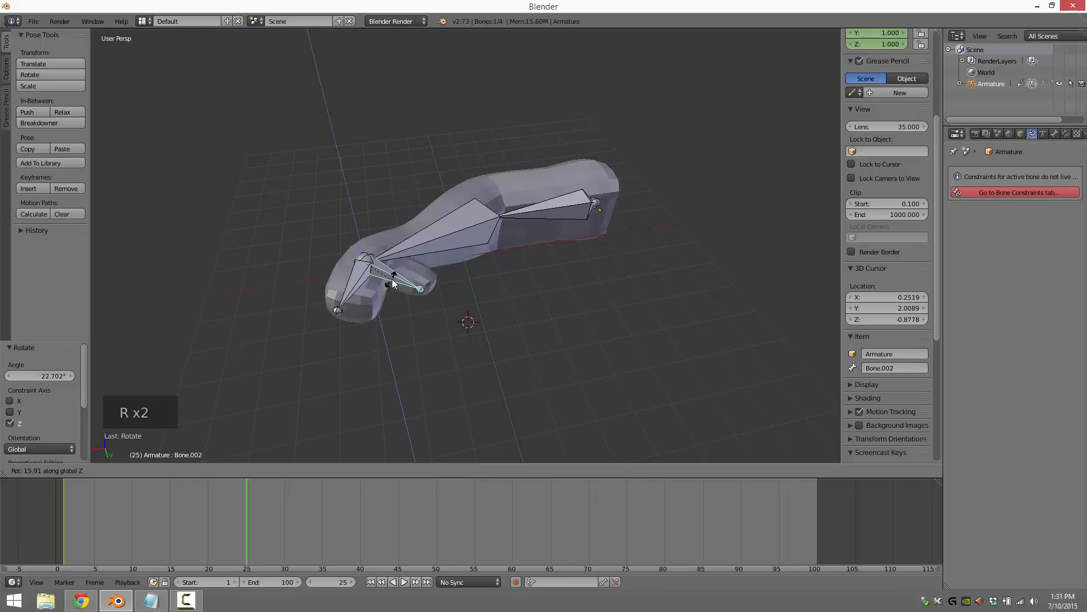
pyautogui.click(394, 283)
# - Insert a LocRotScale keyframe for all bones at frame 25
pyautogui.press('a')
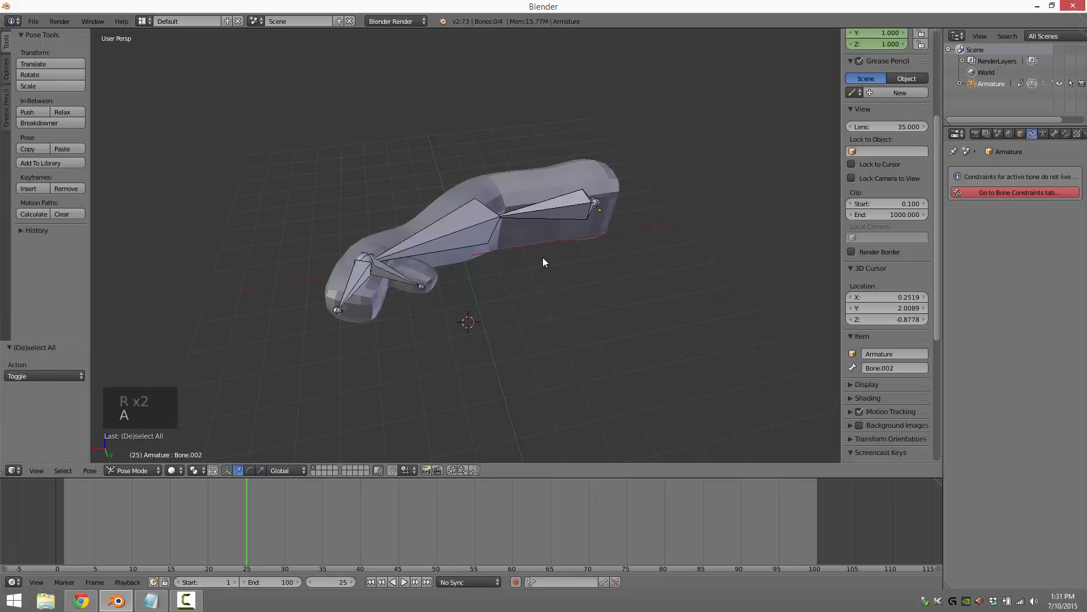
pyautogui.press('a')
pyautogui.press('a')
pyautogui.press('i')
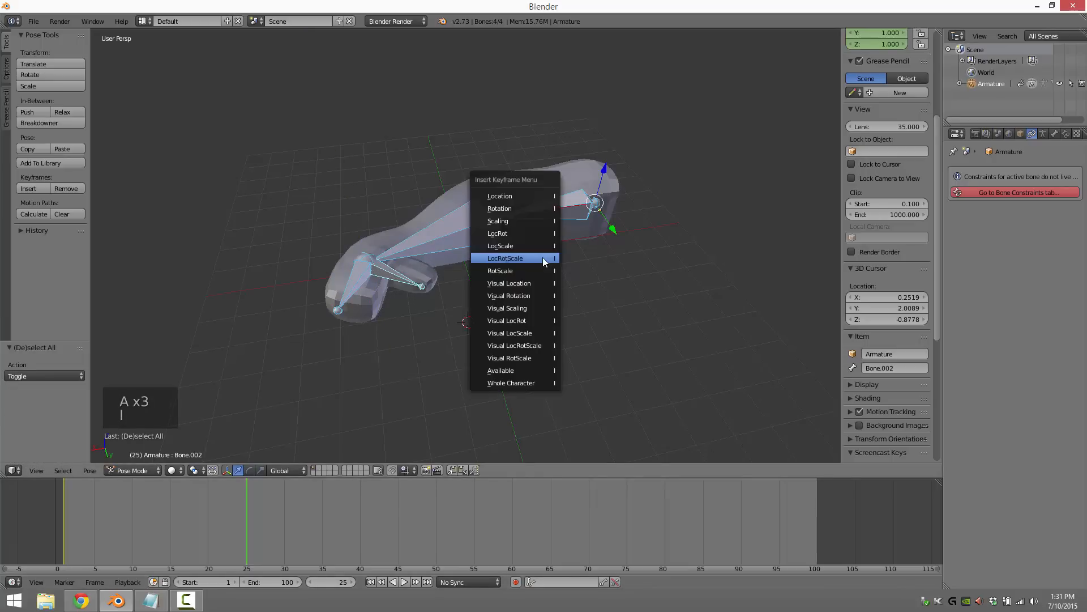
pyautogui.click(542, 257)
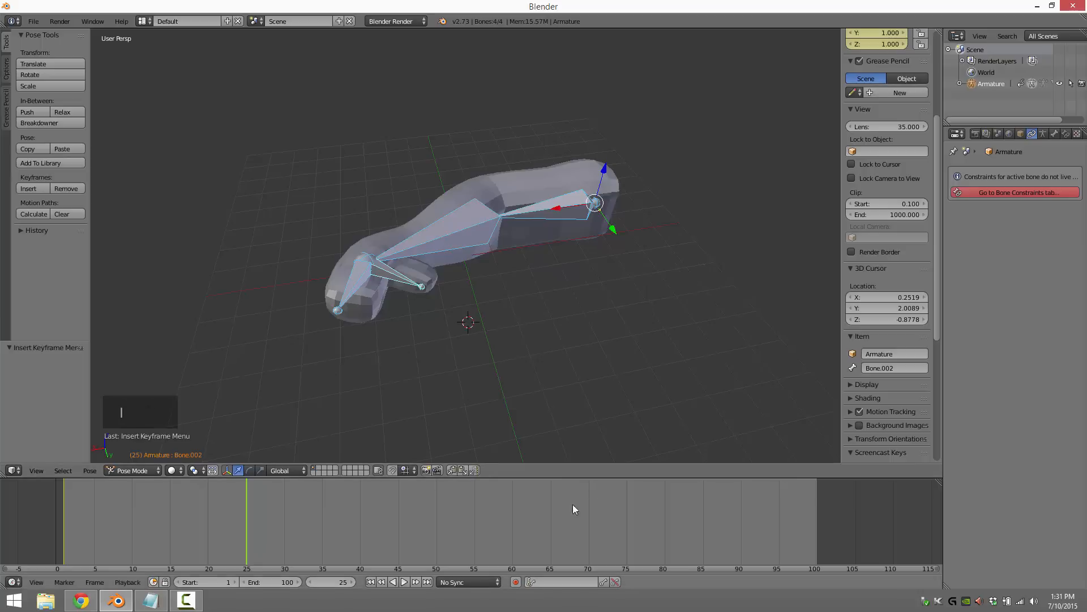
# - At frame 50, freely rotate the upper arm bone about -3.2° and the forearm bone about -21.2°
pyautogui.click(438, 539)
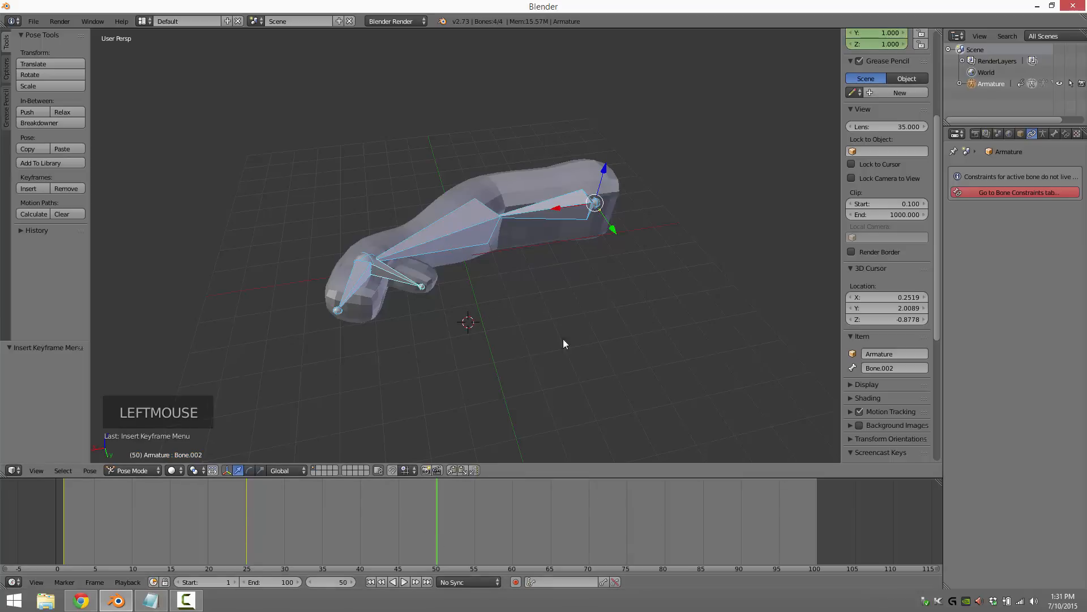
pyautogui.rightClick(525, 215)
pyautogui.press('r')
pyautogui.press('r')
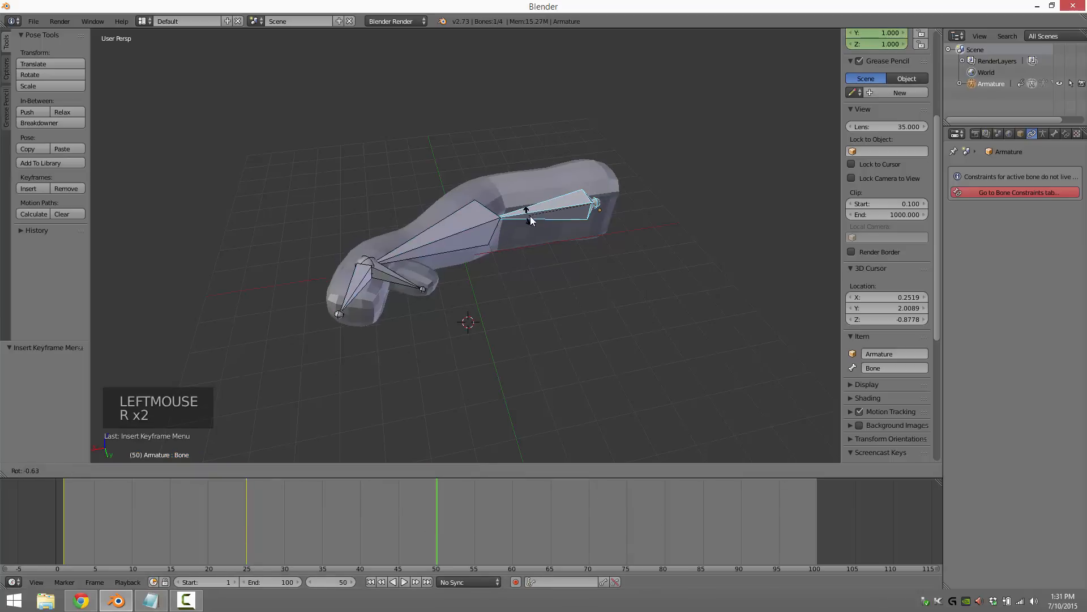
pyautogui.click(533, 216)
pyautogui.rightClick(463, 243)
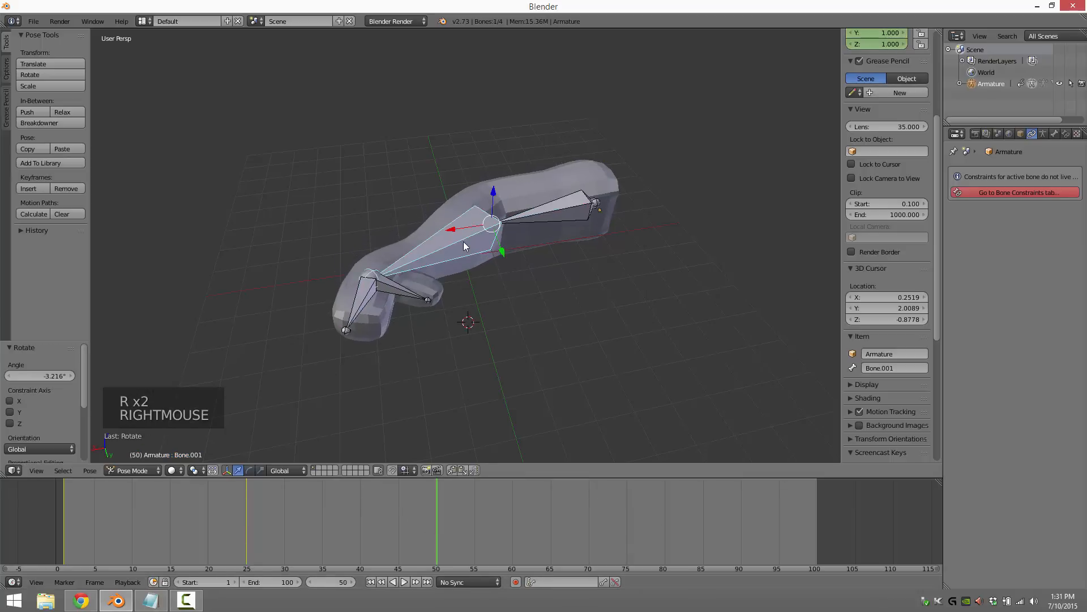
pyautogui.press('r')
pyautogui.press('r')
pyautogui.click(413, 325)
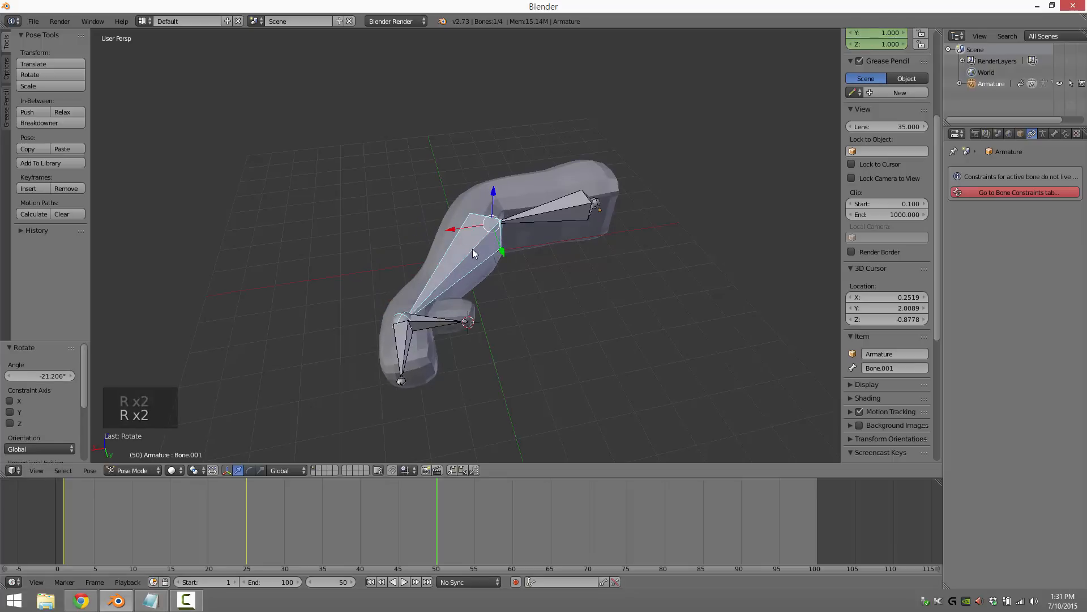
# - Rotate the thumb bone about 11° at frame 50
pyautogui.rightClick(412, 325)
pyautogui.press('r')
pyautogui.press('r')
pyautogui.click(411, 341)
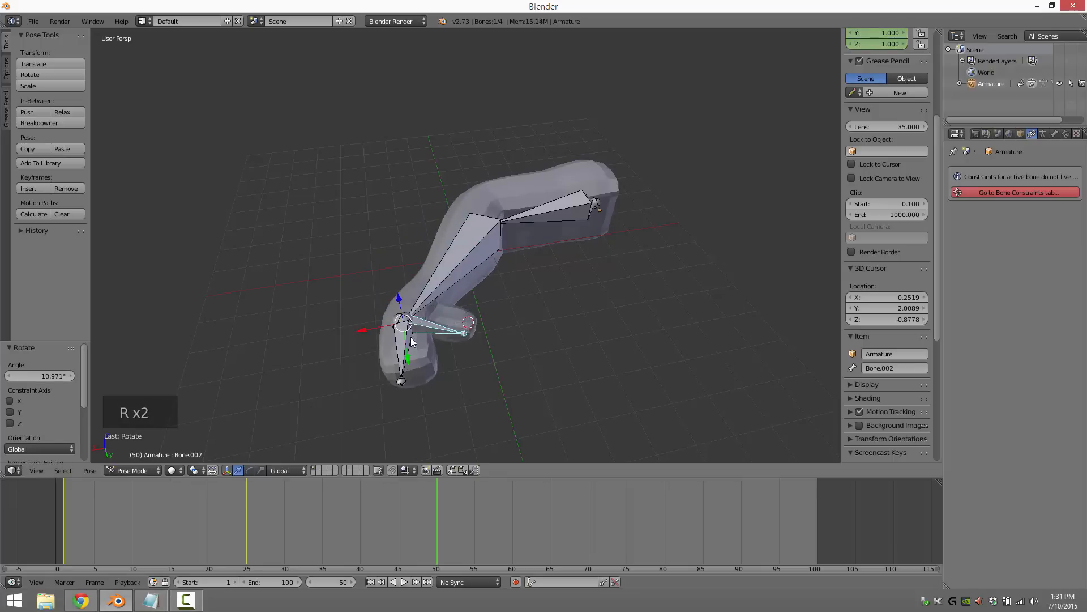
pyautogui.rightClick(412, 340)
pyautogui.press('r')
pyautogui.press('r')
pyautogui.press('Escape')
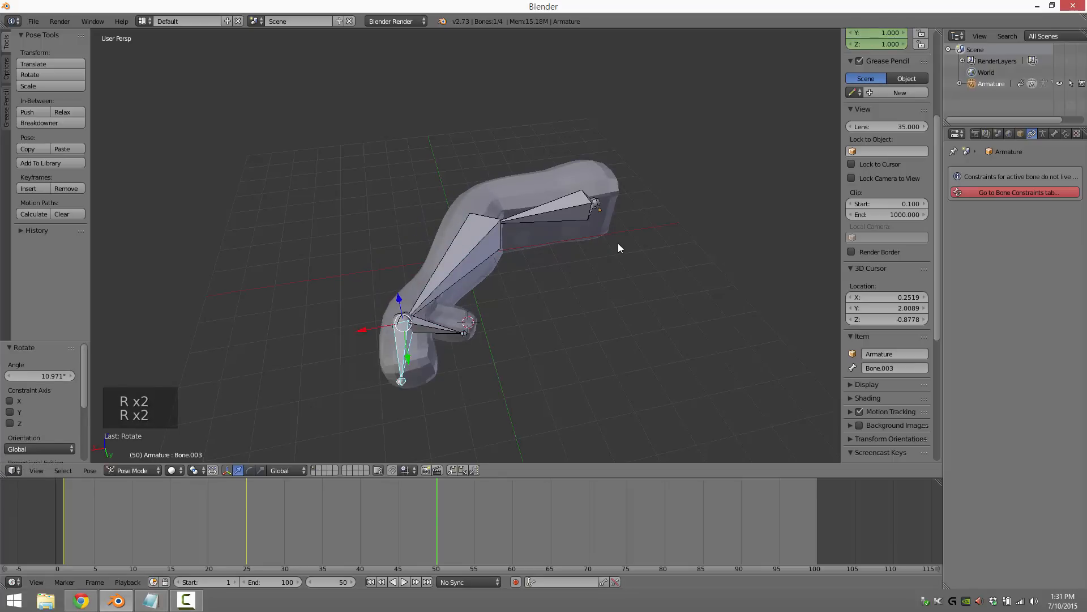
# - Insert a LocRotScale keyframe for all bones at frame 50 and play the animation
pyautogui.press('a')
pyautogui.press('a')
pyautogui.press('a')
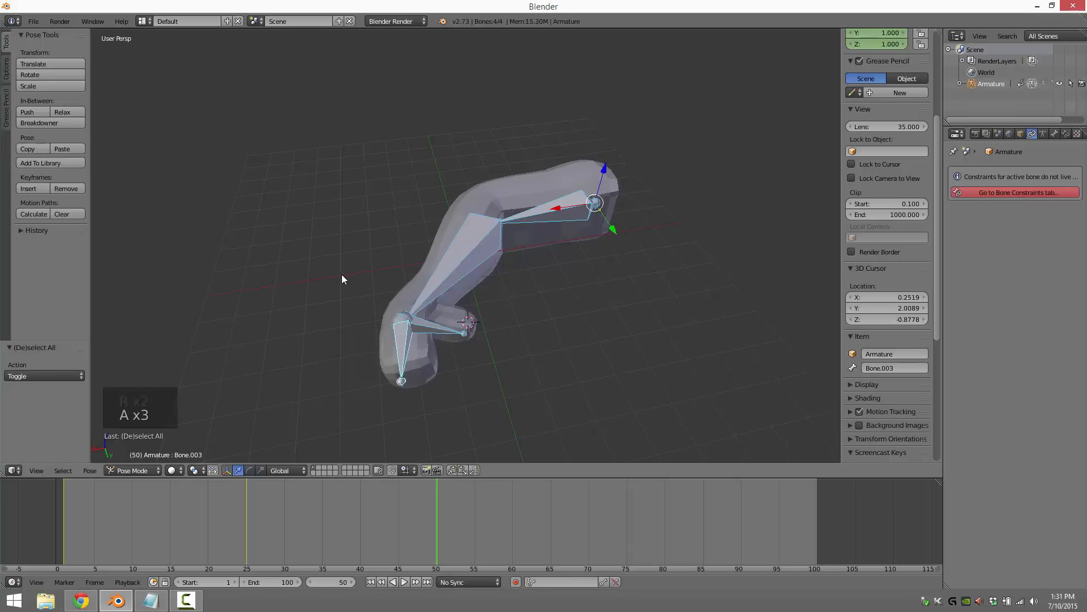
pyautogui.press('i')
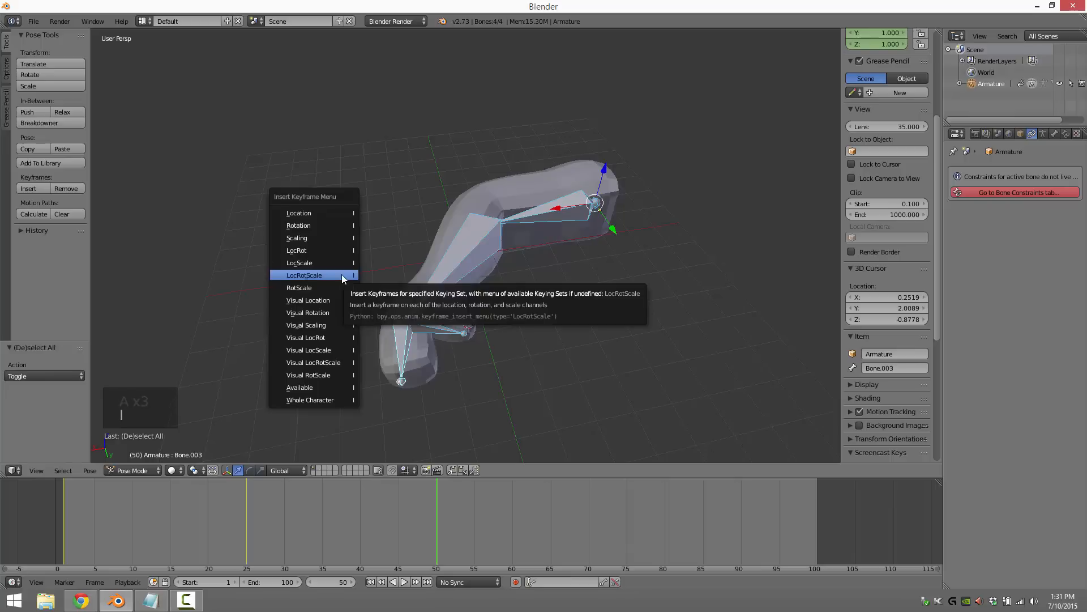
pyautogui.click(342, 274)
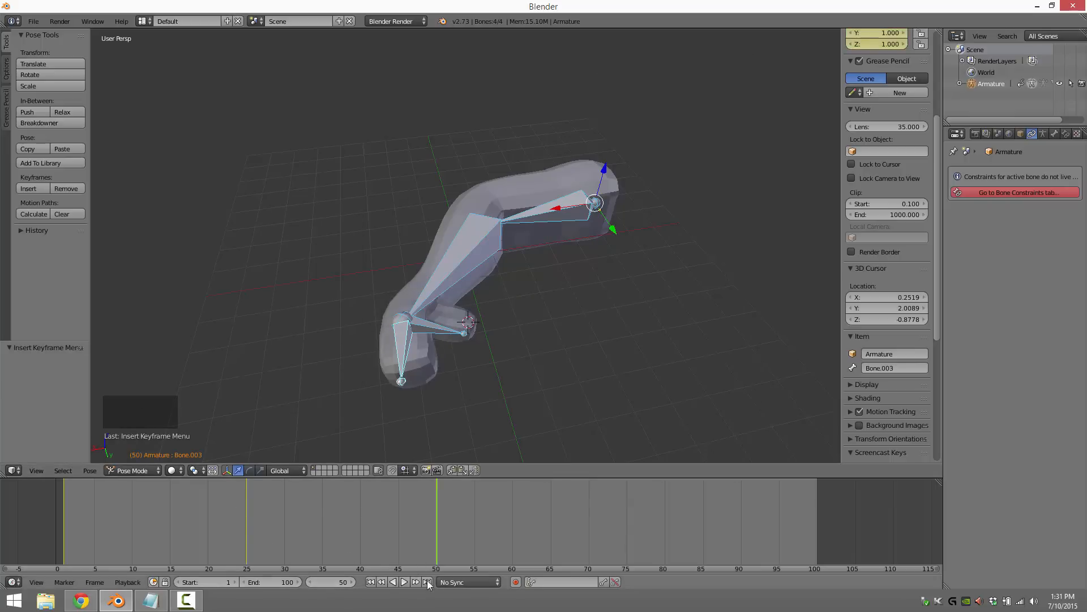
pyautogui.click(409, 578)
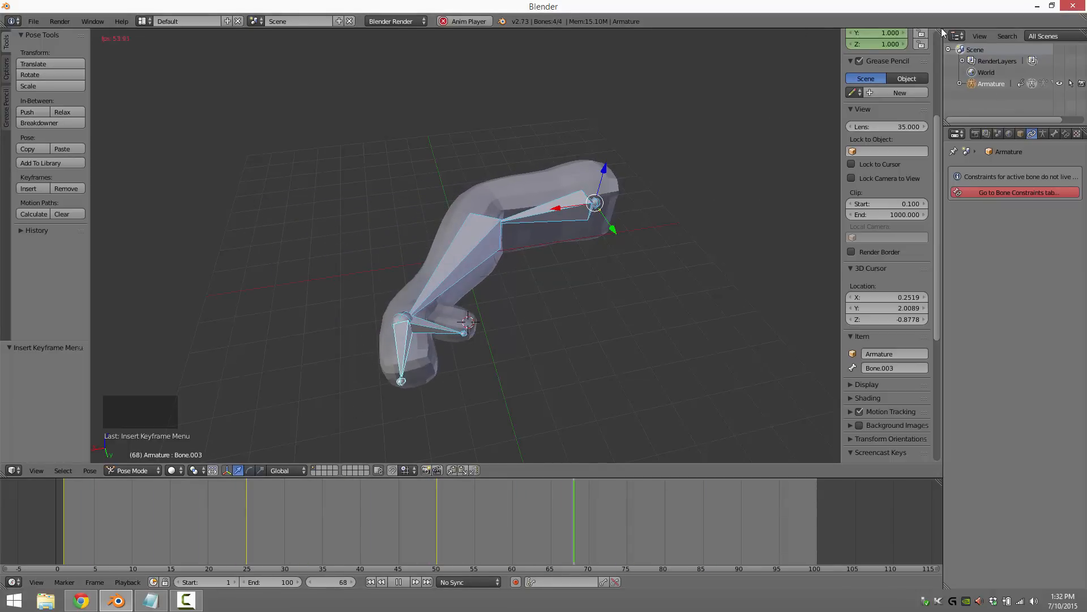
# - Split the 3D view into two side-by-side areas and display the Dope Sheet in the new one
pyautogui.moveTo(940, 31); pyautogui.dragTo(672, 51)
pyautogui.click(686, 470)
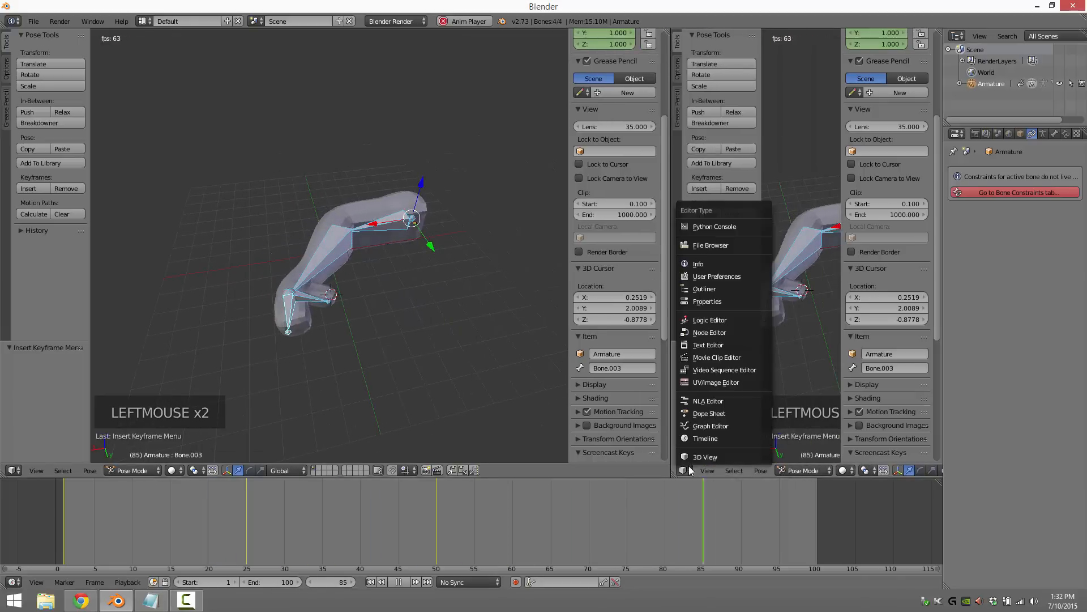
pyautogui.click(711, 414)
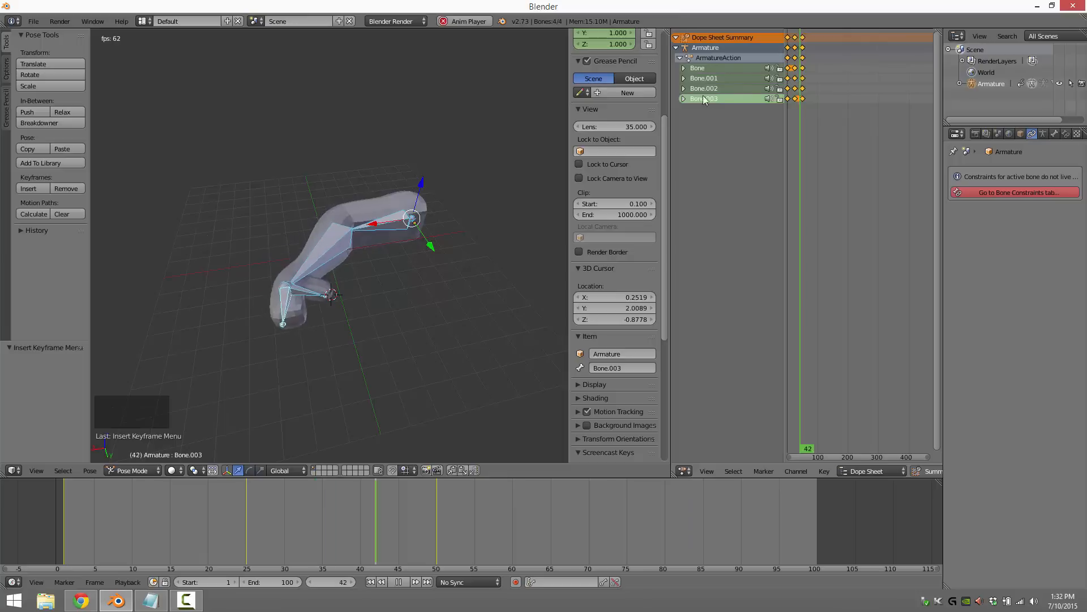
# - Expand the Bone and Bone.001 channels in the Dope Sheet to examine their location, rotation and scale keyframes
pyautogui.click(684, 68)
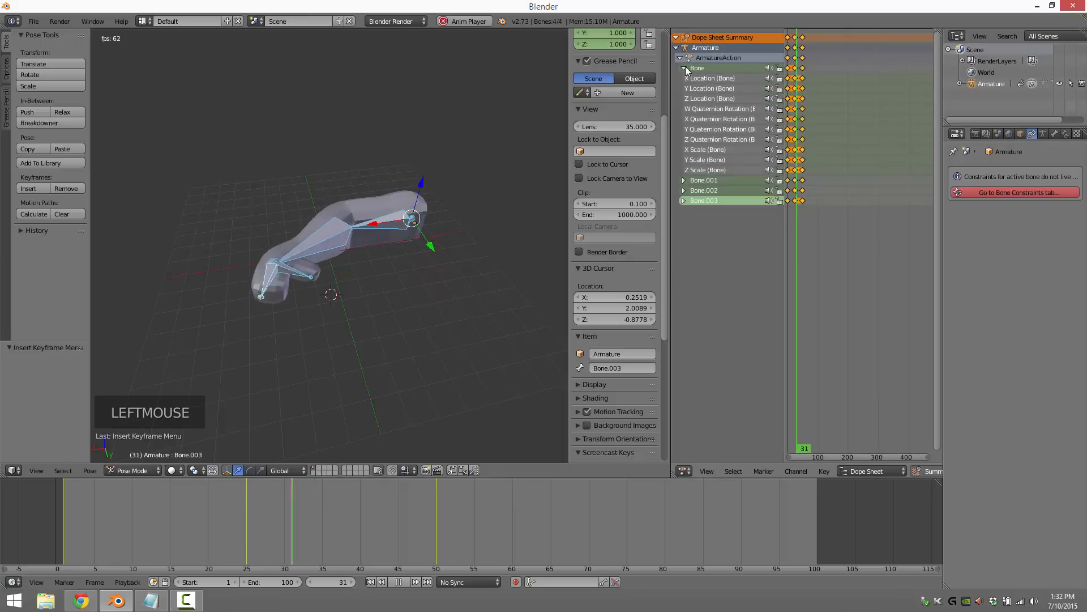
pyautogui.click(684, 180)
pyautogui.click(682, 314)
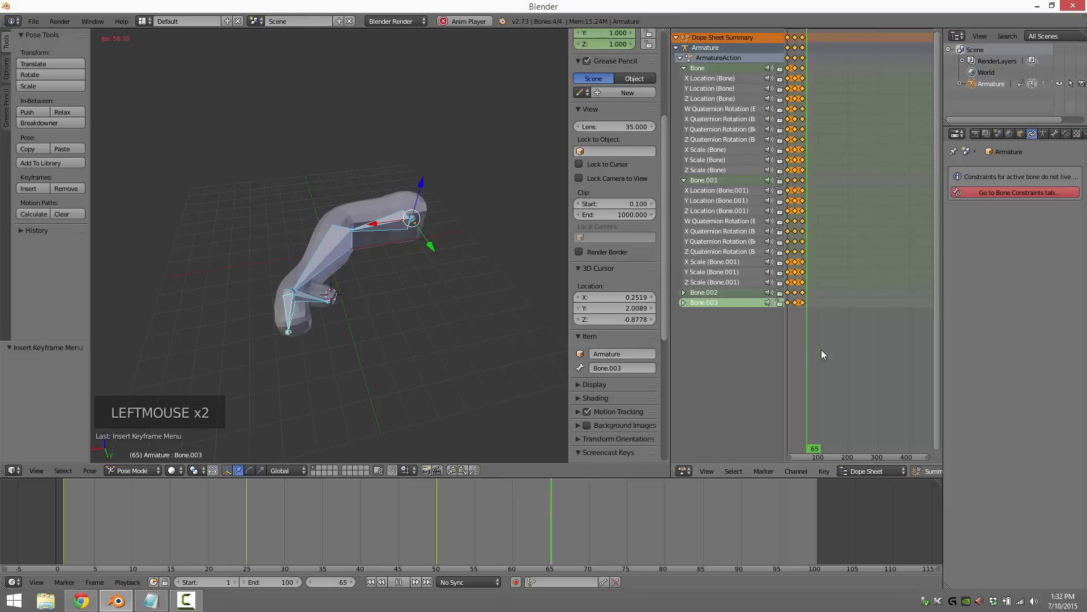
# - Change the Dope Sheet area to the Graph Editor and hide the curves of Bone, Bone.001 and Bone.002
pyautogui.click(682, 471)
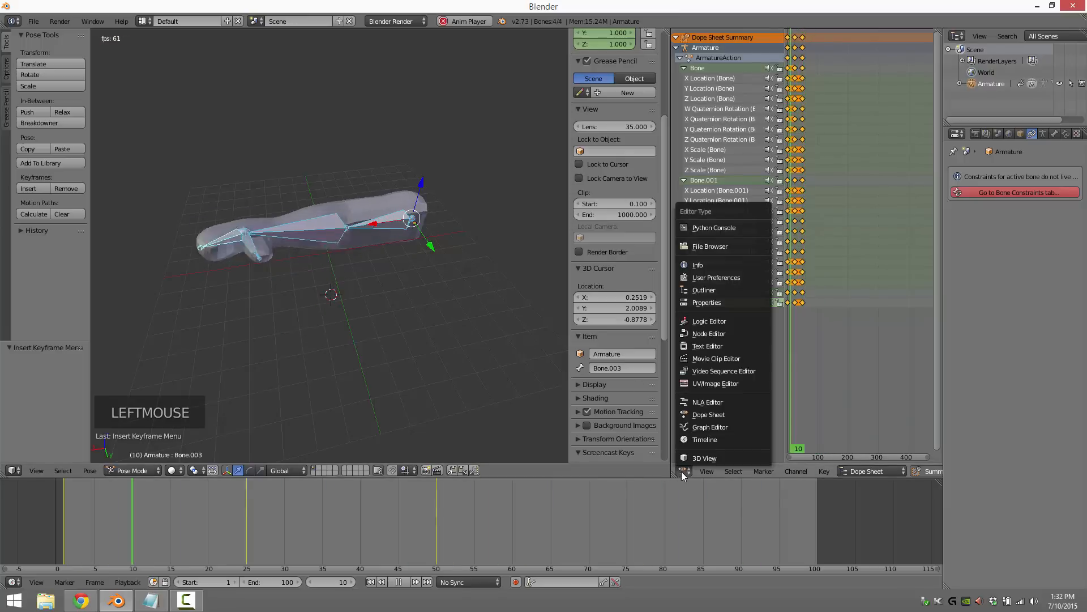
pyautogui.click(712, 428)
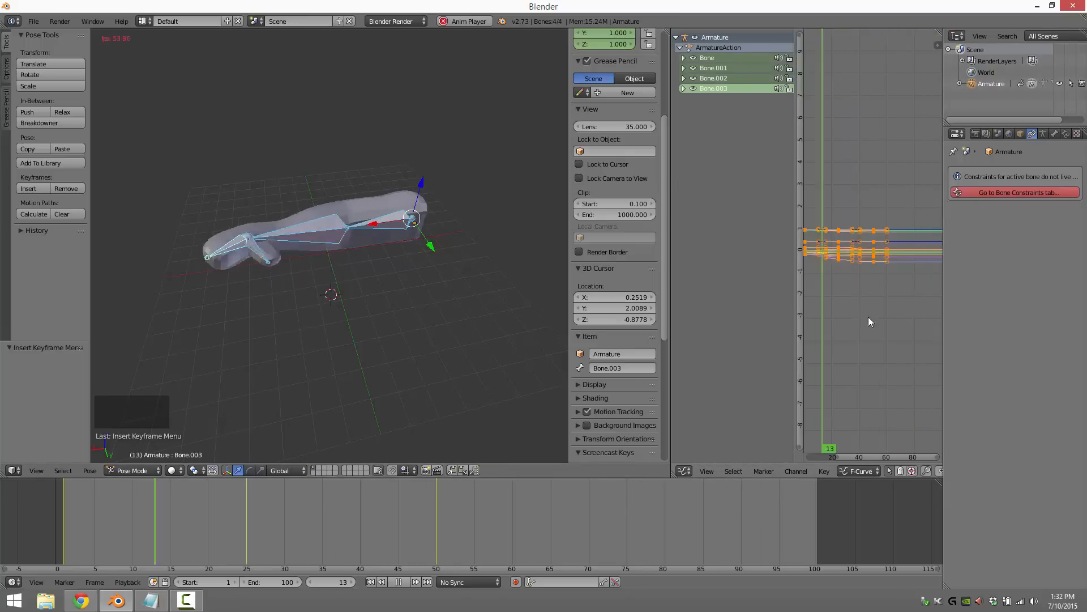
pyautogui.click(693, 58)
pyautogui.click(693, 68)
pyautogui.click(694, 78)
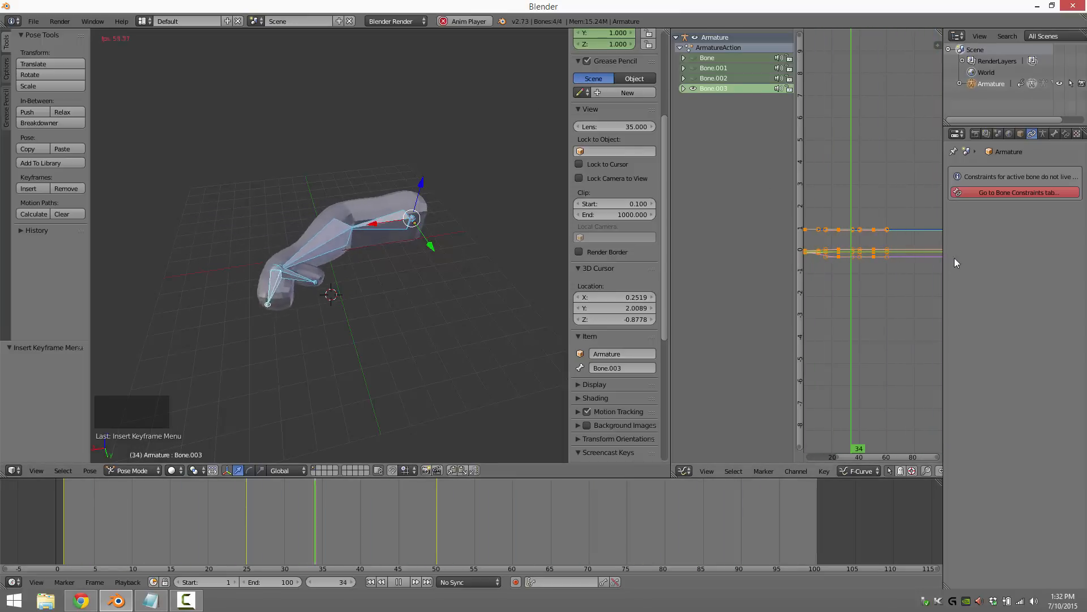
# - Expand the Bone.003 channels in the Graph Editor to examine its individual location, rotation and scale curves
pyautogui.scroll(4, 875, 317)
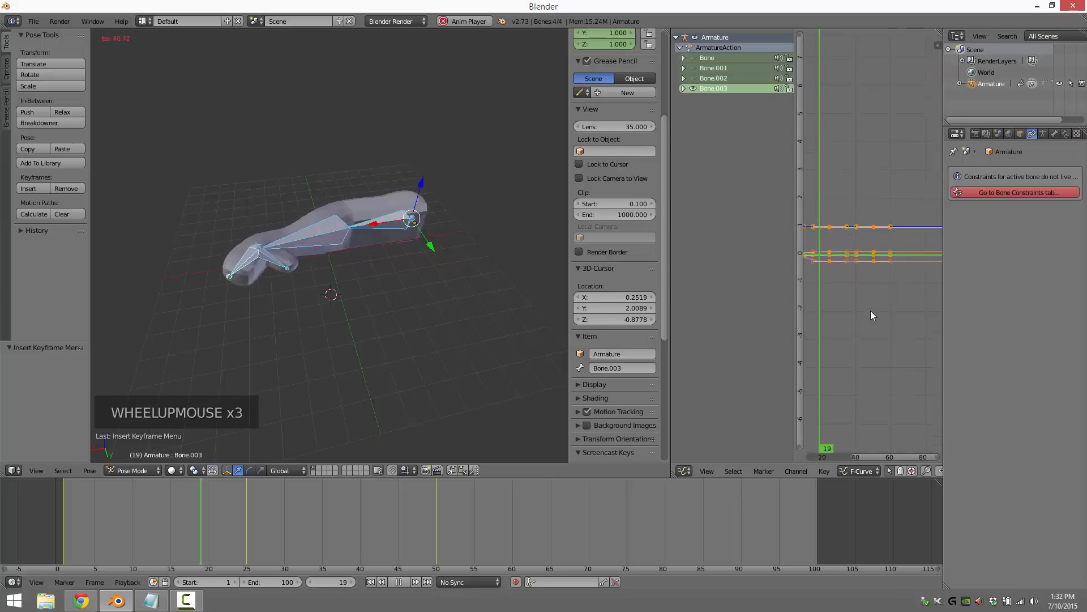
pyautogui.click(683, 88)
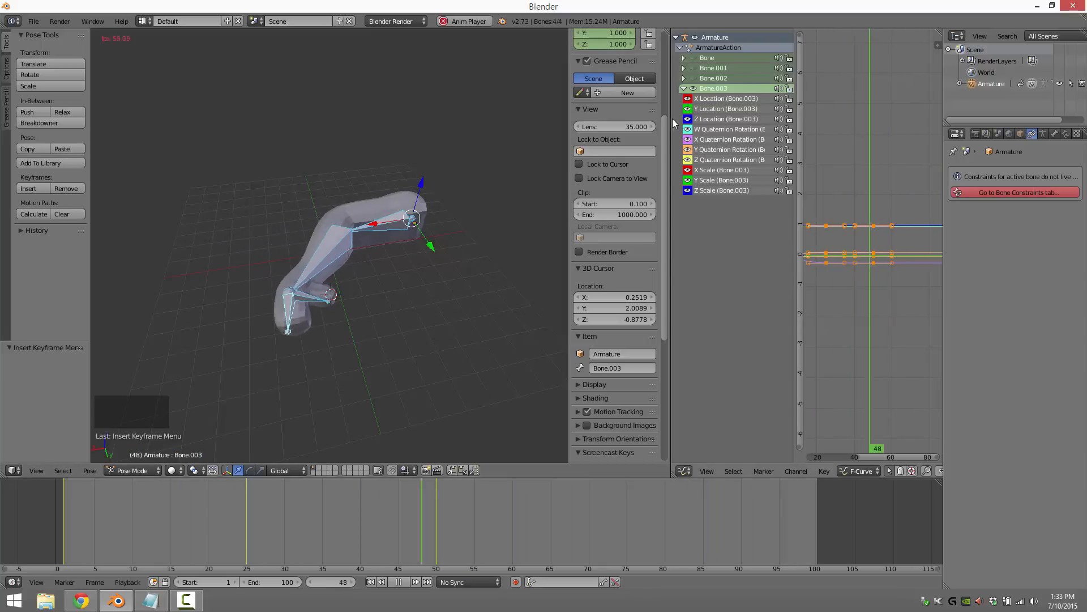
# - Join the Graph Editor area back into the 3D view and stop the animation playback
pyautogui.click(684, 471)
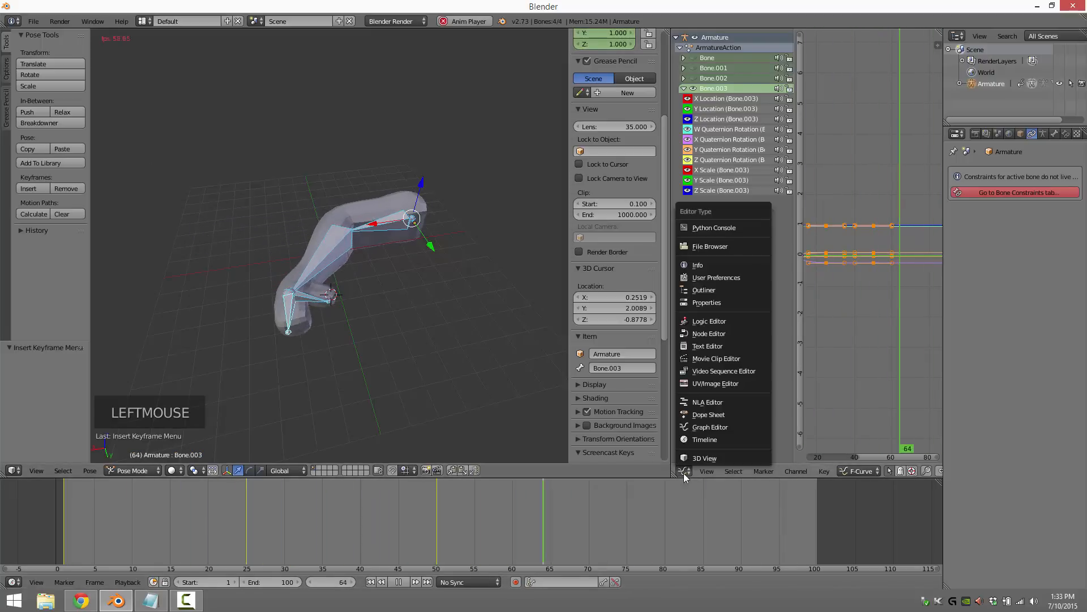
pyautogui.moveTo(669, 29); pyautogui.dragTo(805, 226)
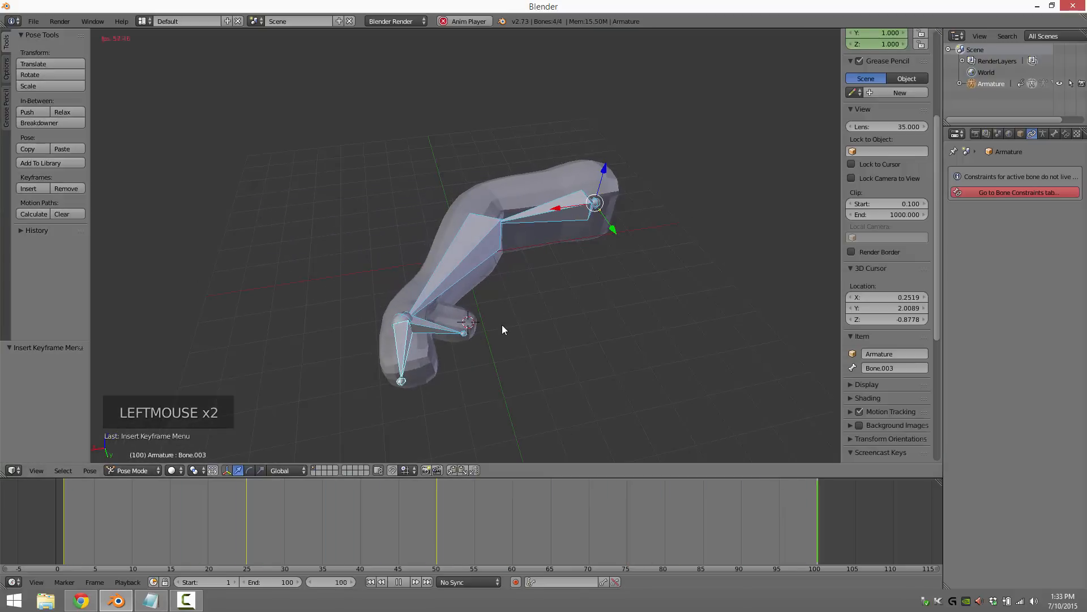
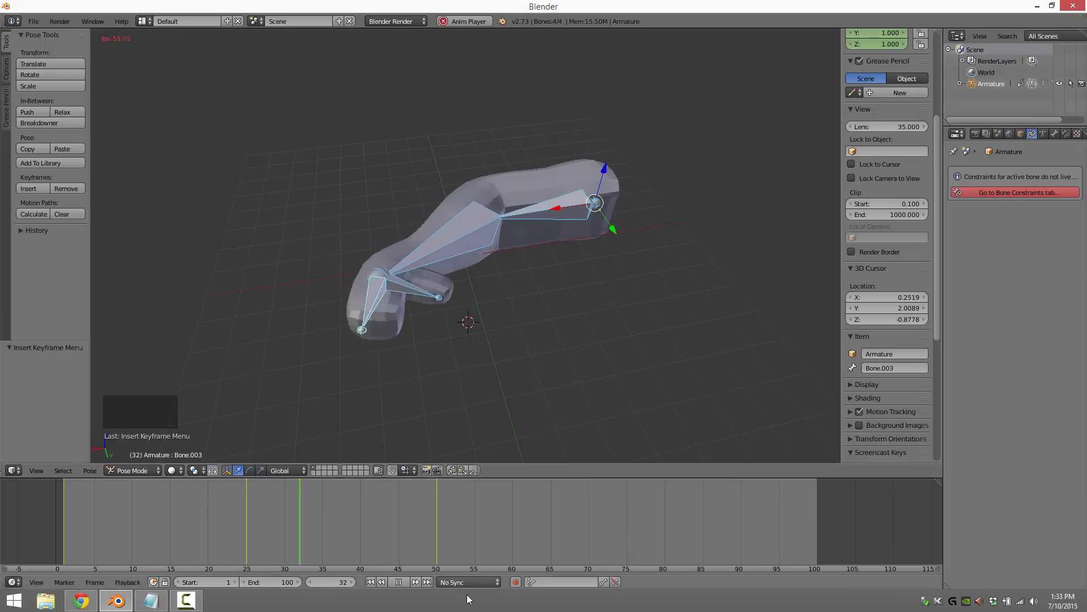
pyautogui.click(443, 21)
# - Try to delete all of the armature's bones from Pose Mode
pyautogui.press('a')
pyautogui.press('a')
pyautogui.press('a')
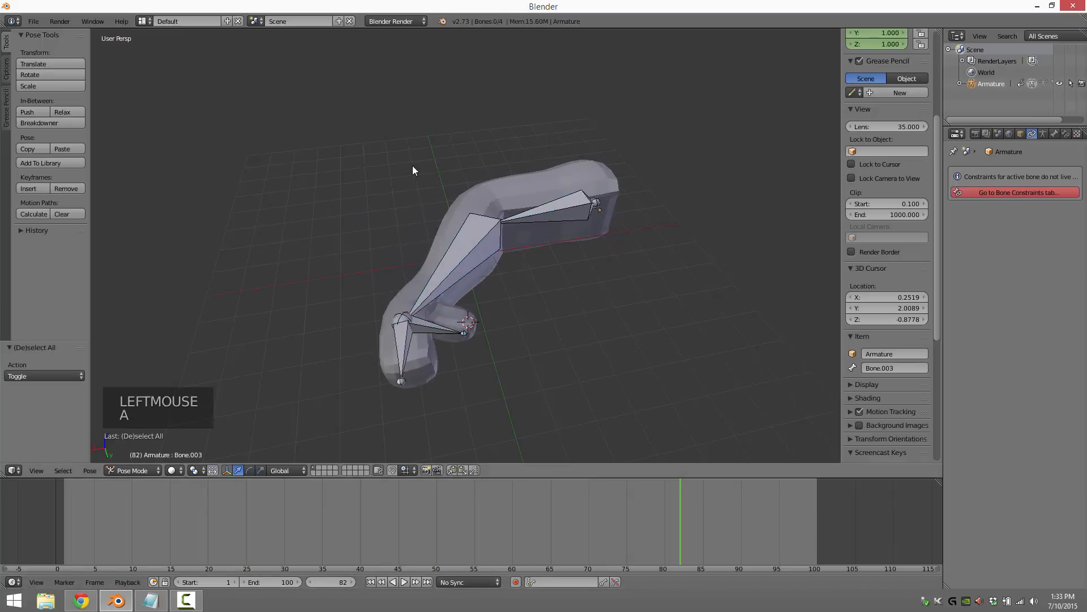
pyautogui.press('x')
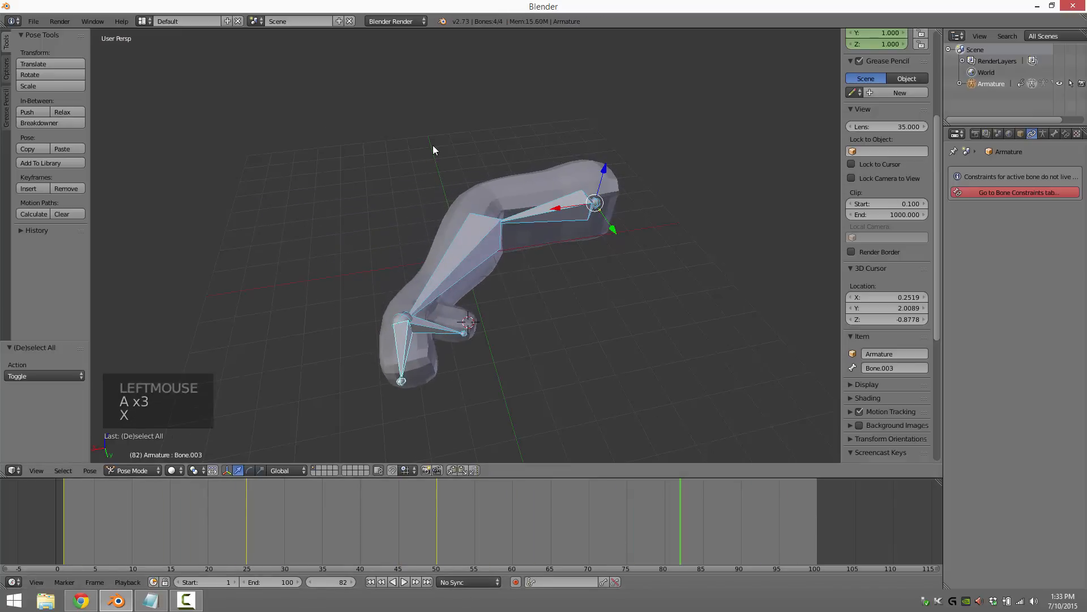
pyautogui.press('a')
pyautogui.press('Tab')
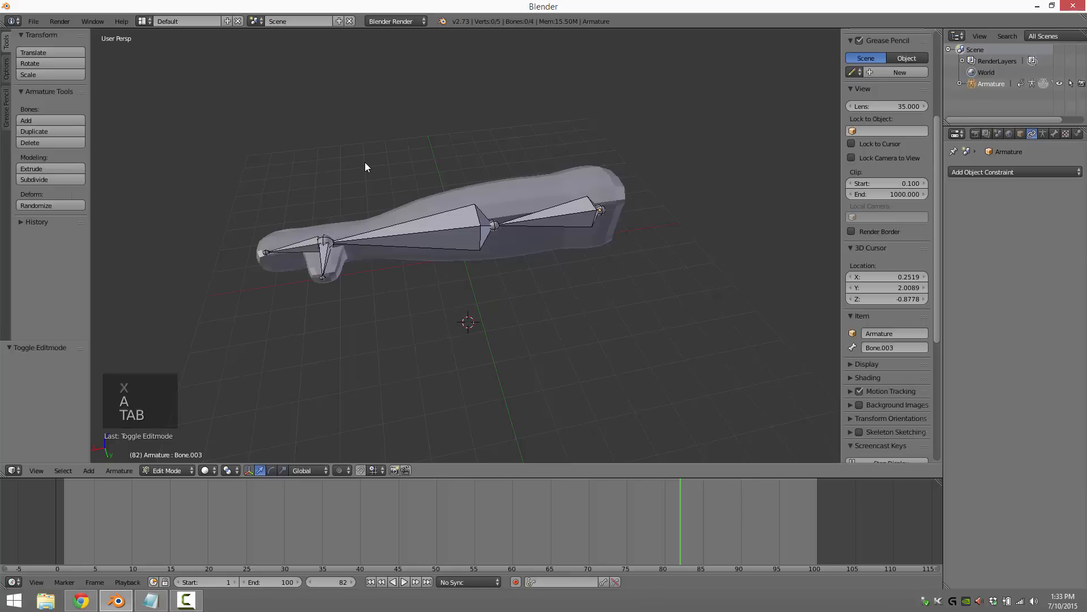
pyautogui.press('Tab')
pyautogui.press('Tab')
# - Switch the armature to Object Mode and delete all objects in the scene
pyautogui.click(164, 469)
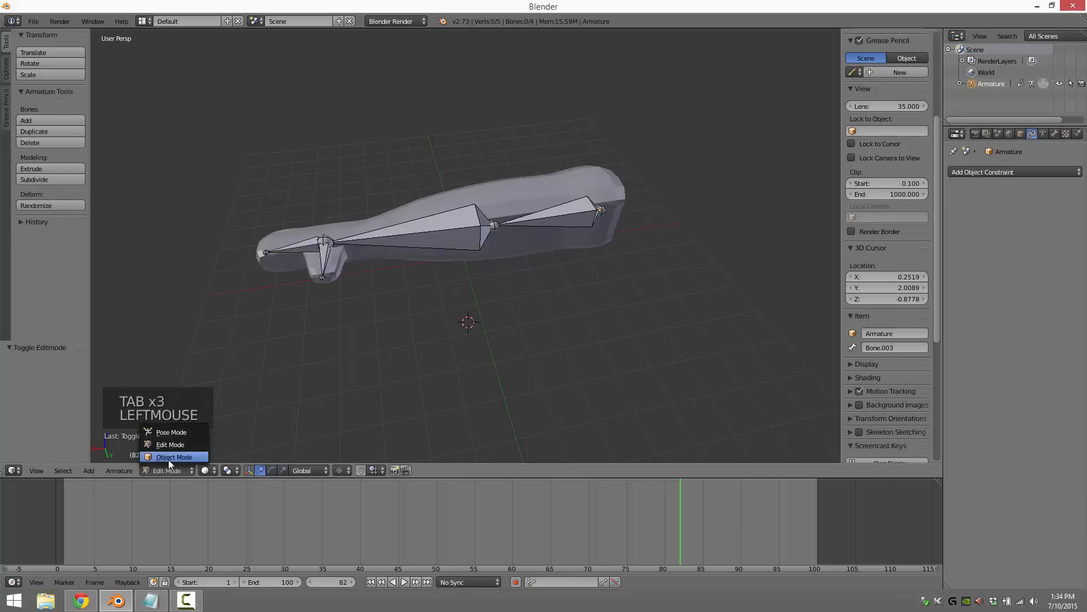
pyautogui.click(169, 457)
pyautogui.press('a')
pyautogui.press('a')
pyautogui.press('a')
pyautogui.press('x')
pyautogui.click(497, 246)
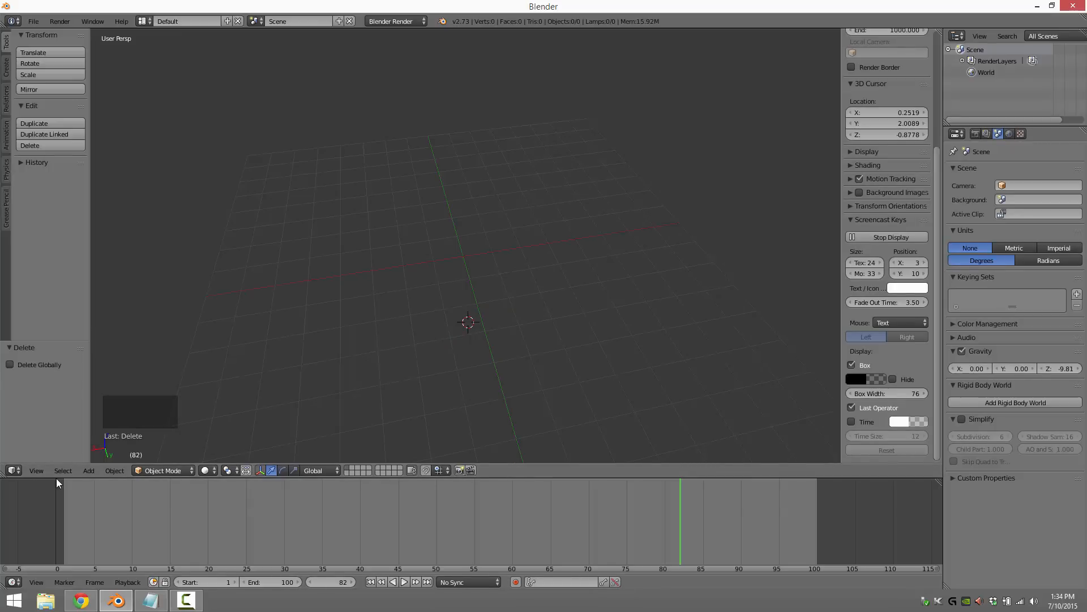
# - Add a UV sphere mesh and move it near the centre of the grid
pyautogui.click(89, 469)
pyautogui.moveTo(107, 471)
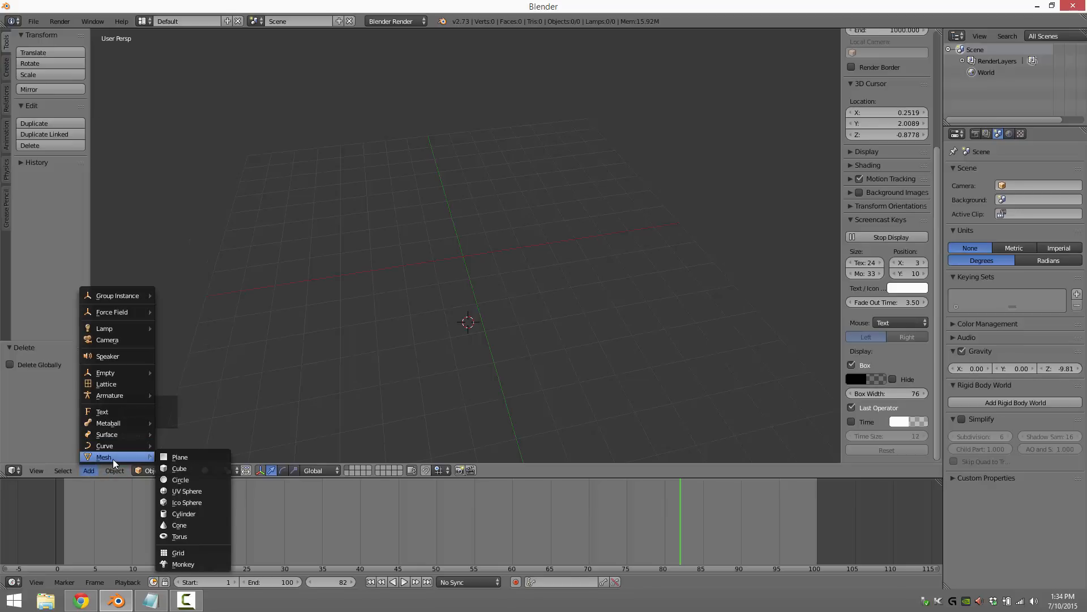
pyautogui.click(192, 492)
pyautogui.moveTo(477, 360); pyautogui.dragTo(426, 250)
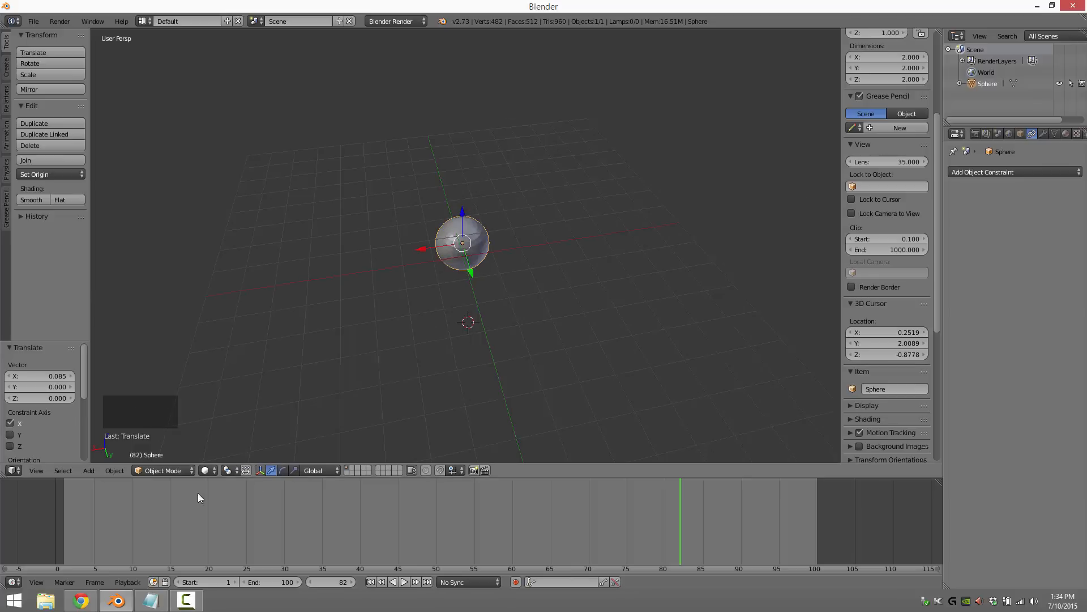
# - Place the 3D cursor on the sphere and add a single-bone armature there
pyautogui.click(115, 471)
pyautogui.moveTo(147, 356)
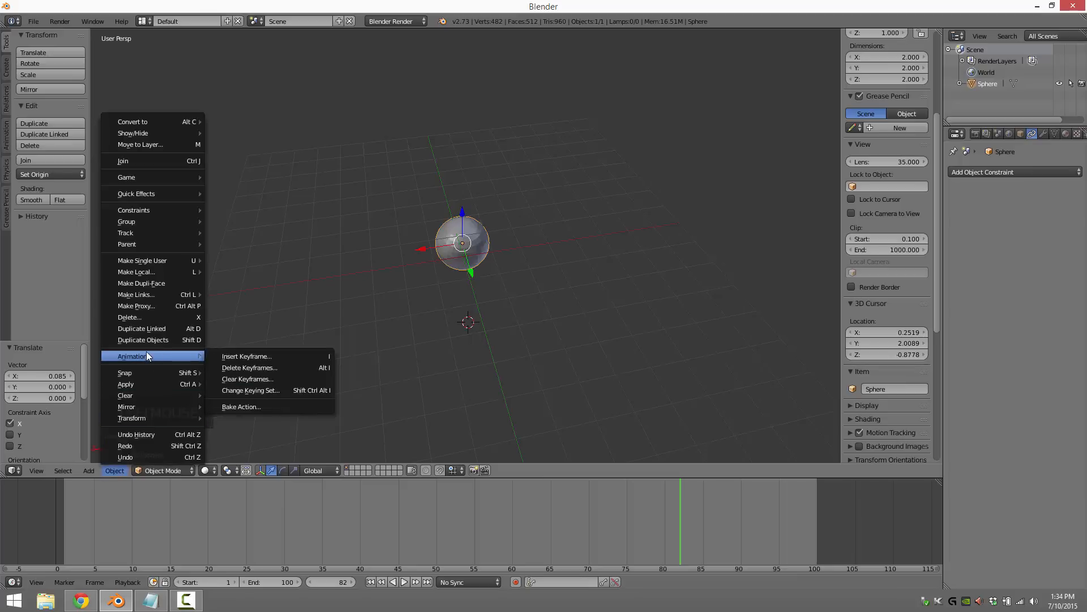
pyautogui.click(492, 220)
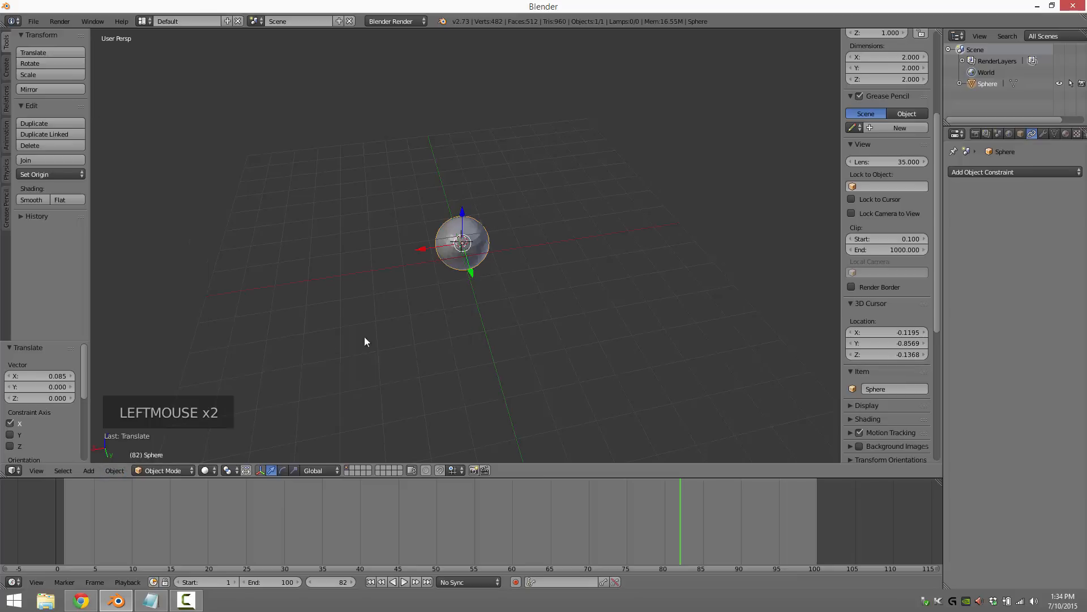
pyautogui.click(120, 471)
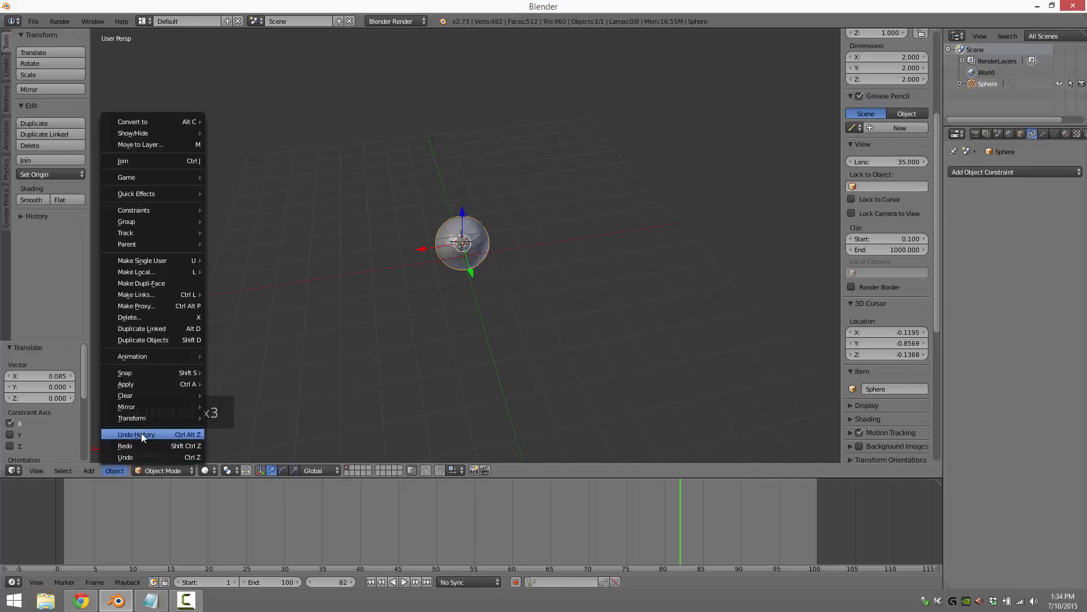
pyautogui.moveTo(91, 470)
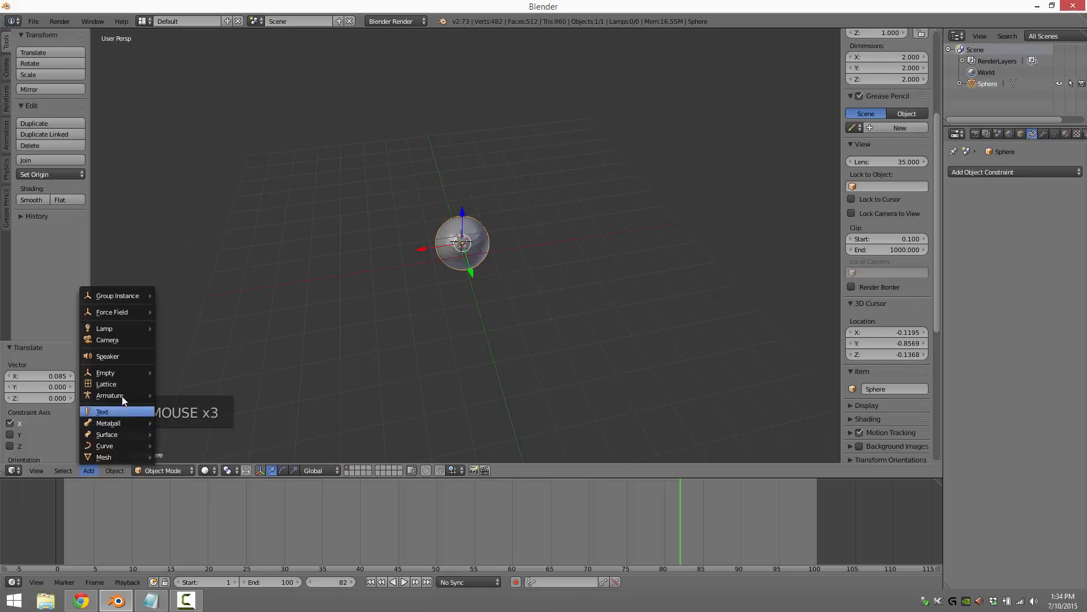
pyautogui.moveTo(122, 395)
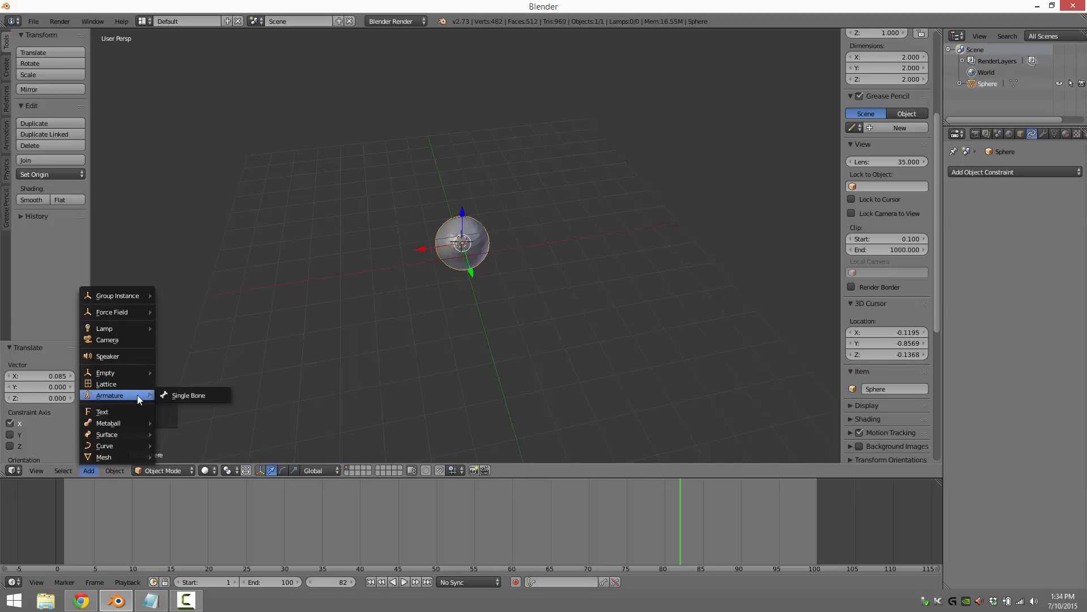
pyautogui.click(179, 397)
# - Move the armature inside the sphere, about -0.66 along Y and -0.57 along Z, and switch the view to wireframe
pyautogui.moveTo(492, 314); pyautogui.dragTo(375, 293, button='middle')
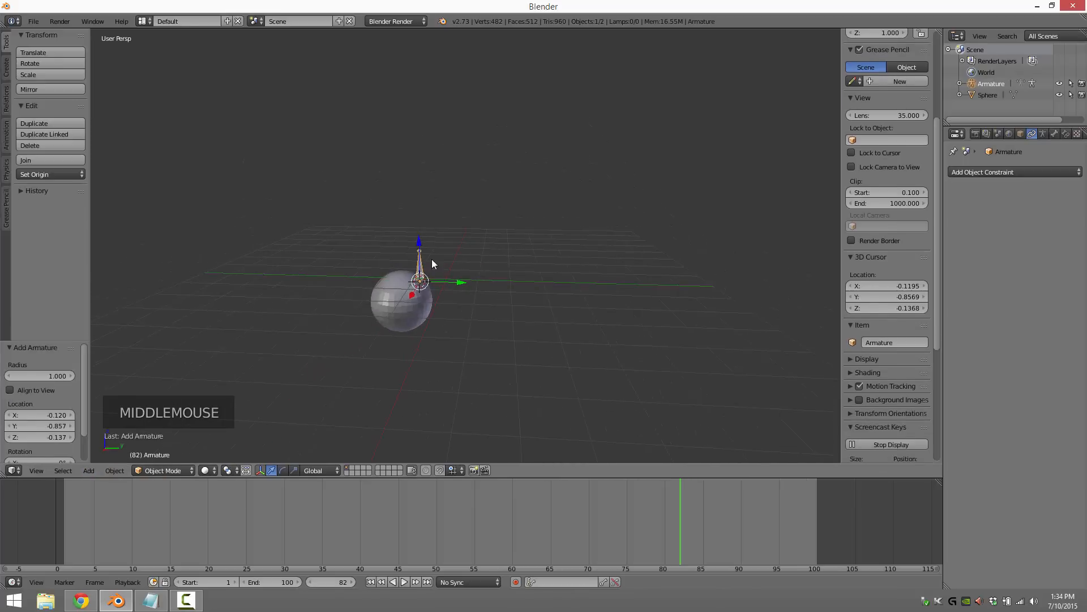
pyautogui.moveTo(420, 247); pyautogui.dragTo(440, 304)
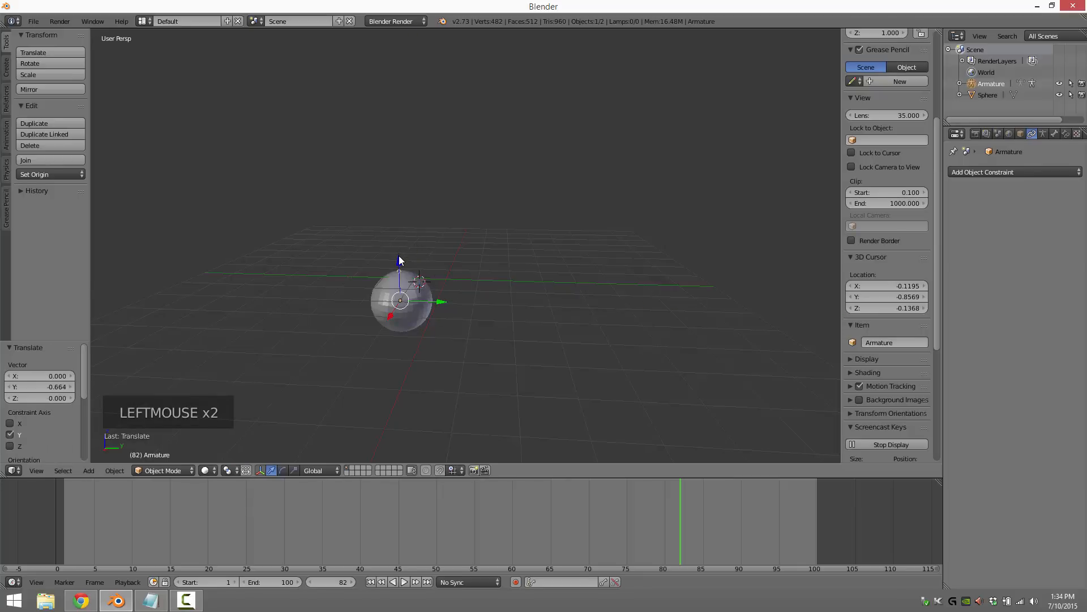
pyautogui.moveTo(400, 261); pyautogui.dragTo(400, 274)
pyautogui.press('z')
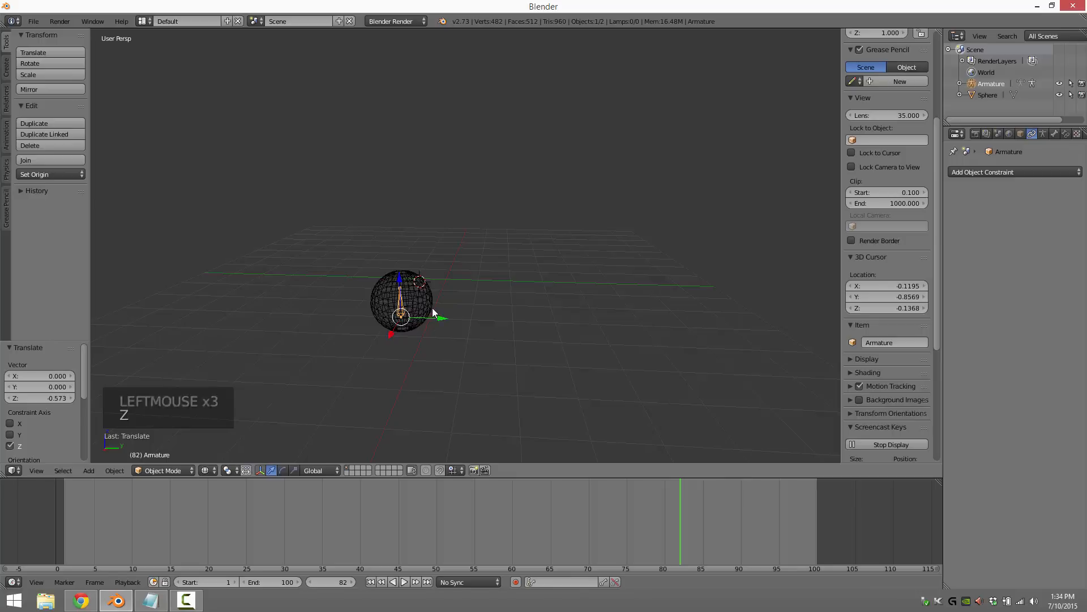
# - Parent the sphere to the armature using Armature Deform With Automatic Weights
pyautogui.rightClick(430, 310)
pyautogui.keyDown('shift'); pyautogui.rightClick(405, 313); pyautogui.keyUp('shift')
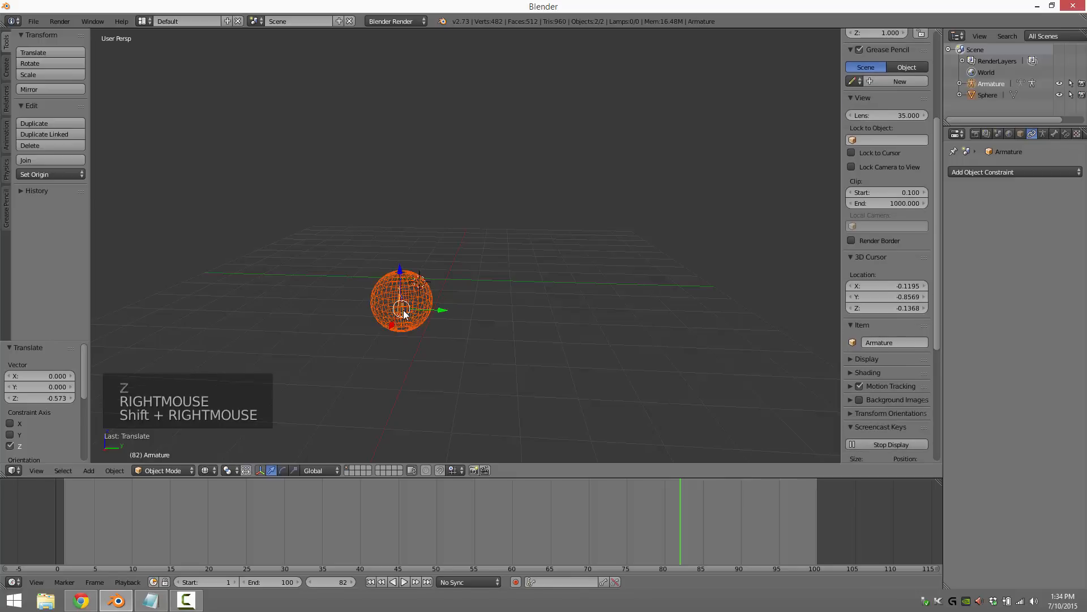
pyautogui.hotkey('ctrl', 'p')
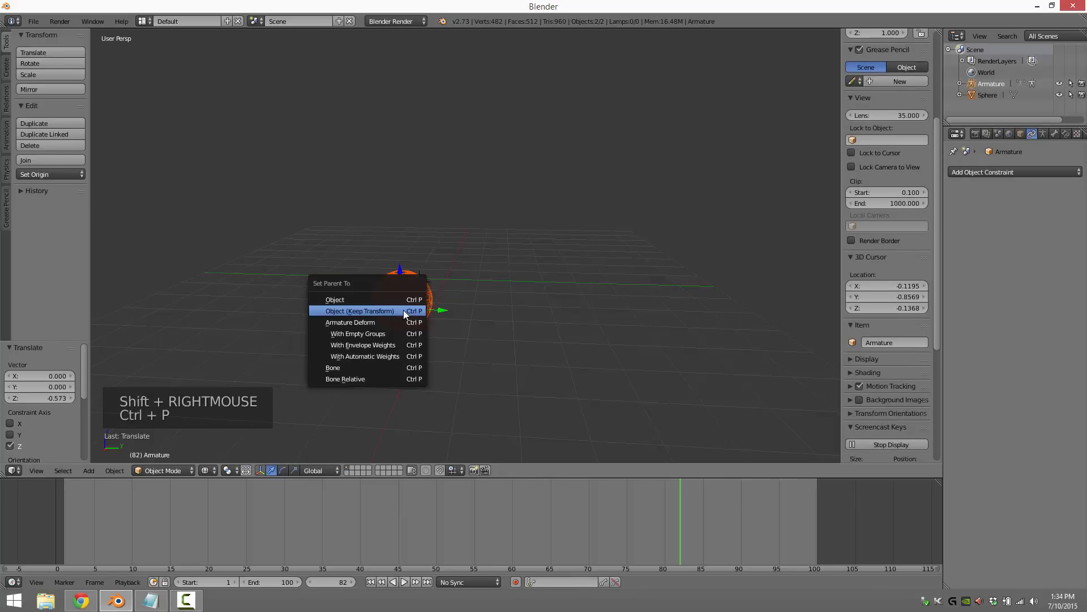
pyautogui.click(366, 356)
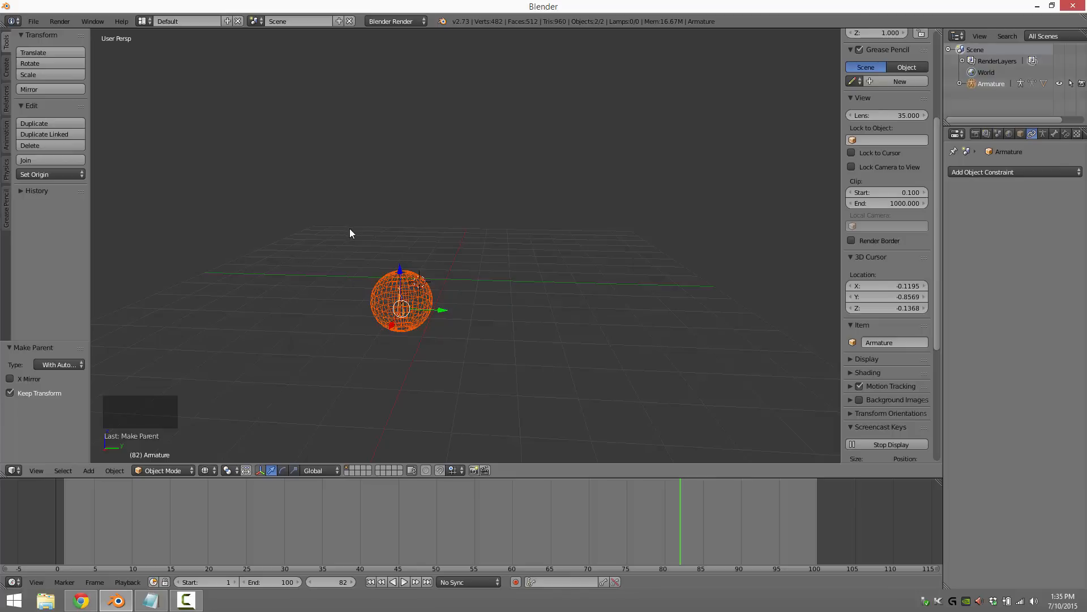
# - Insert a keyframe for the sphere and armature in their starting position at frame 1
pyautogui.click(63, 532)
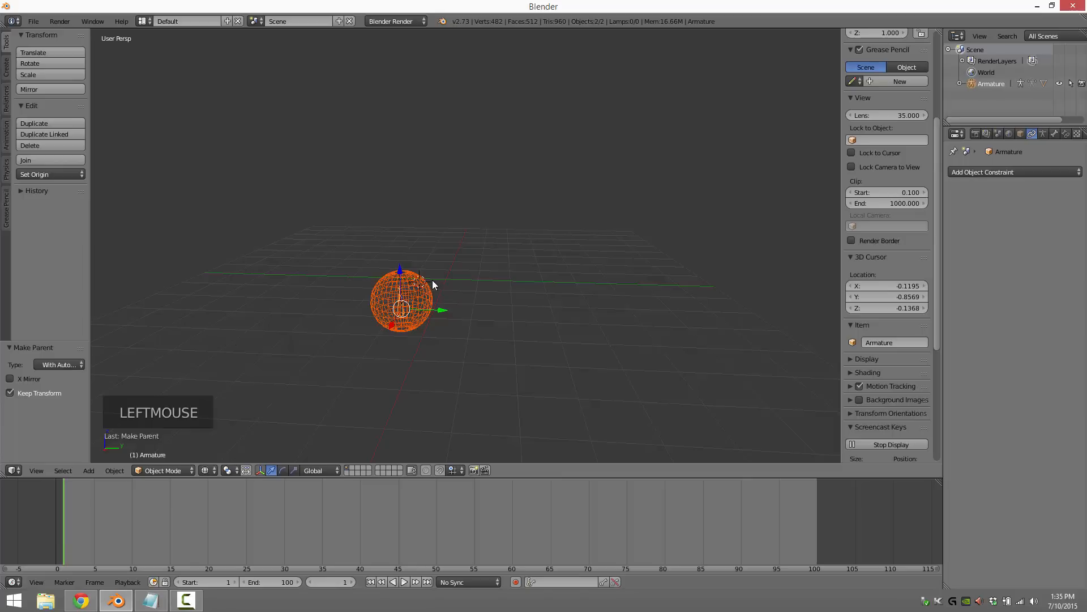
pyautogui.press('i')
pyautogui.click(332, 269)
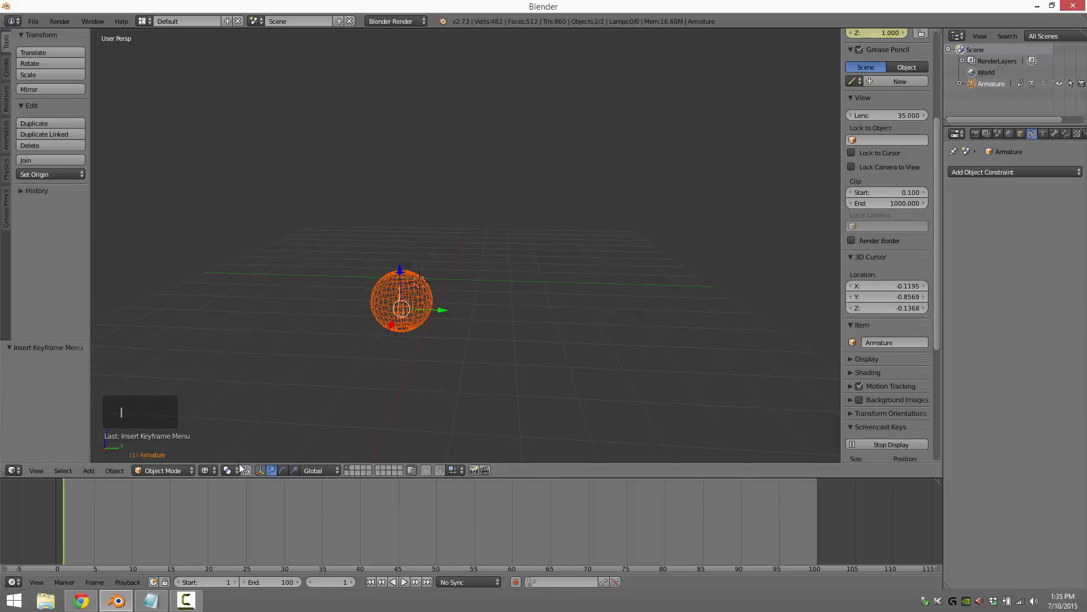
# - At frame 25, raise the sphere and armature about 4.13 along Z and insert a keyframe
pyautogui.click(246, 541)
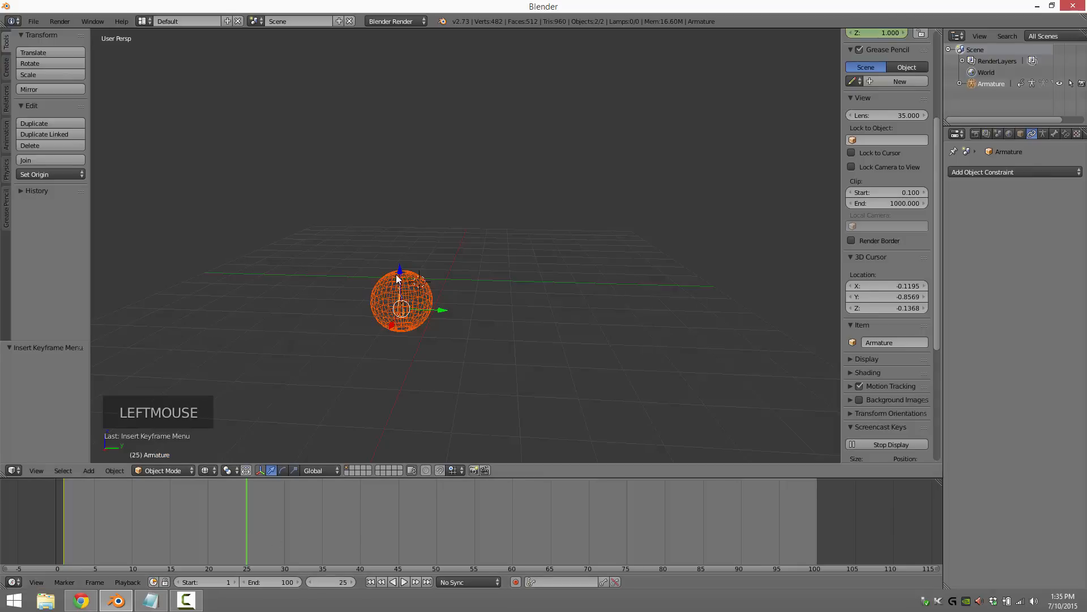
pyautogui.moveTo(396, 274); pyautogui.dragTo(407, 143)
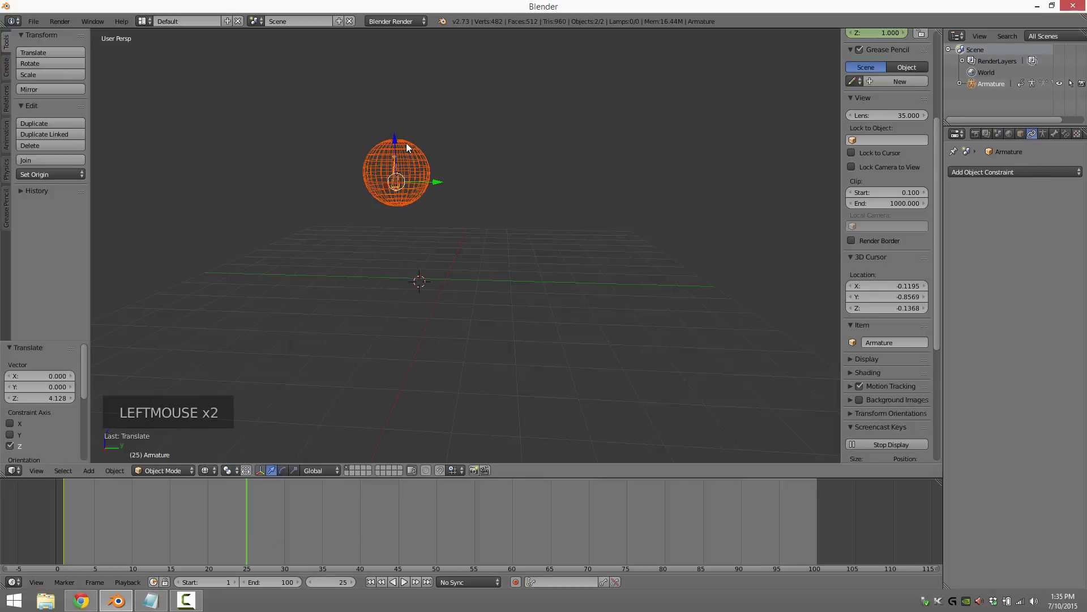
pyautogui.press('i')
pyautogui.click(406, 143)
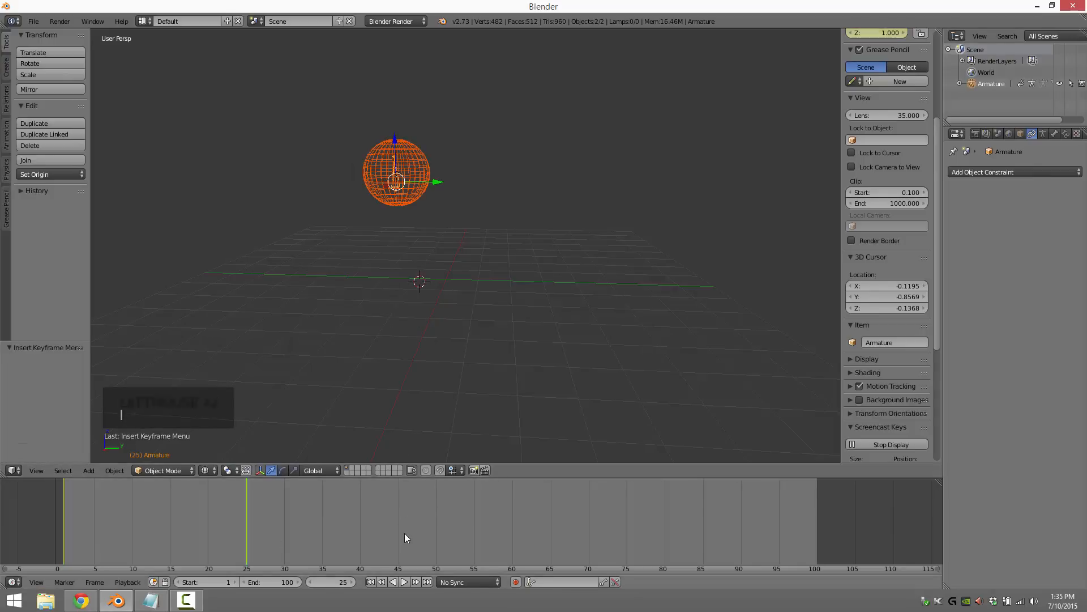
# - At frame 50, lower the sphere and armature about 4.09 along Z and insert a keyframe
pyautogui.click(437, 535)
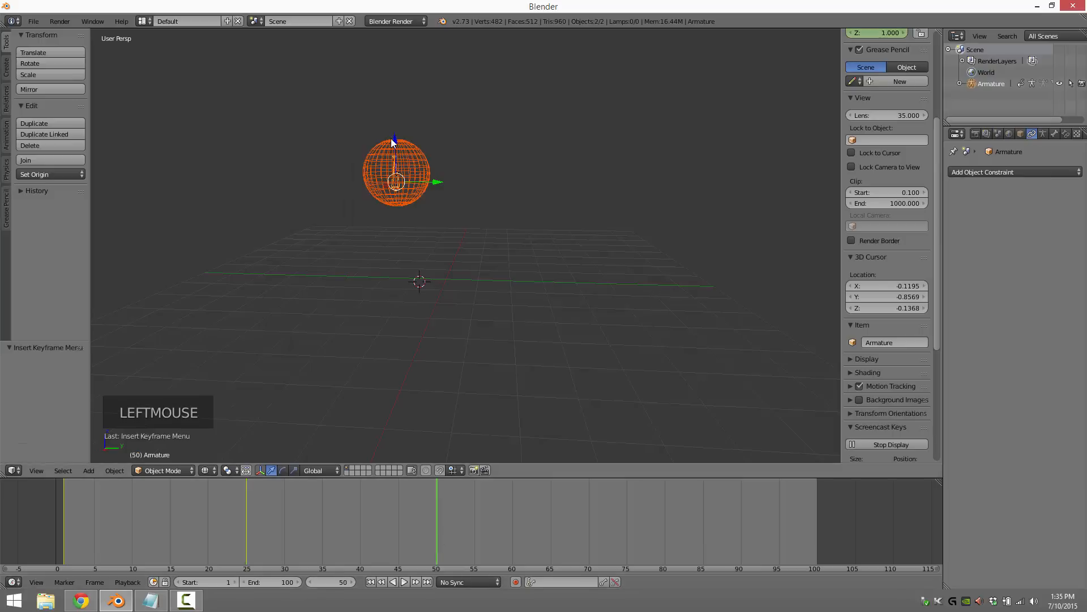
pyautogui.moveTo(390, 139); pyautogui.dragTo(398, 267)
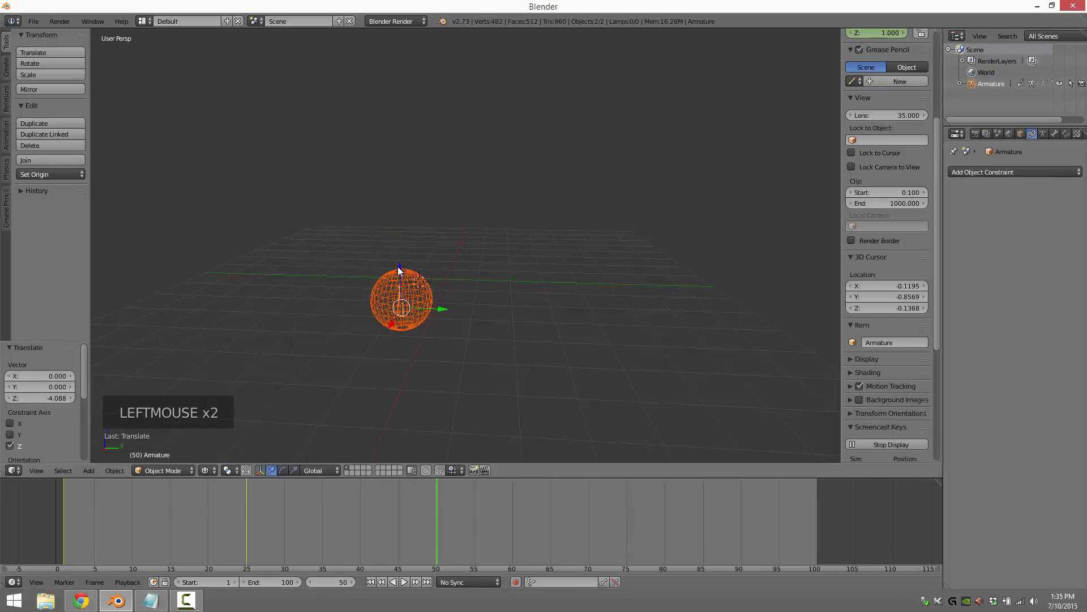
pyautogui.press('i')
pyautogui.click(513, 327)
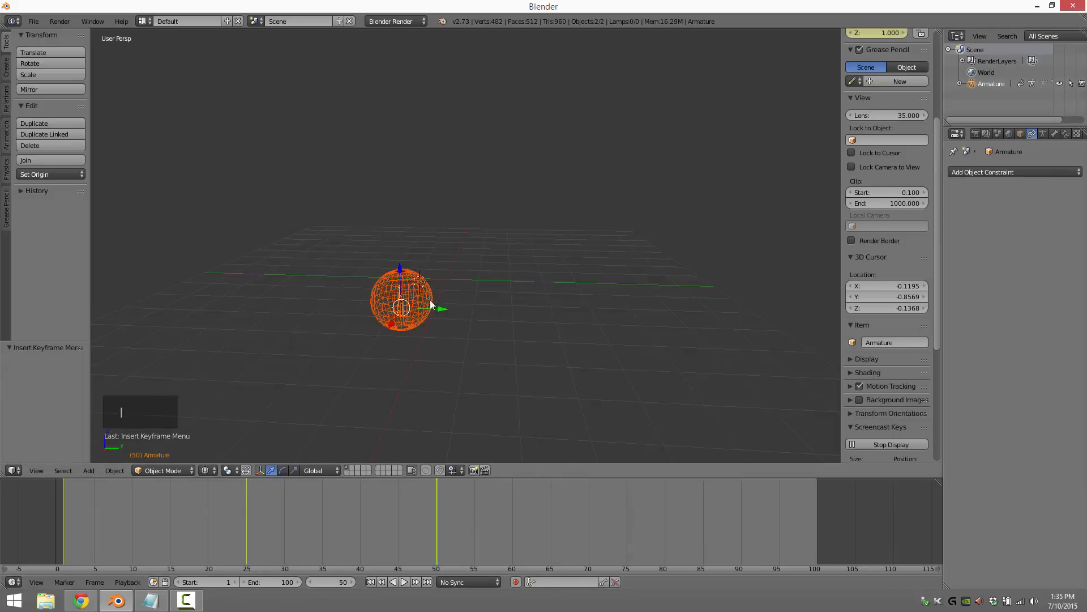
# - At frame 75, raise the sphere and armature about 4.43 along Z and insert a keyframe
pyautogui.click(626, 541)
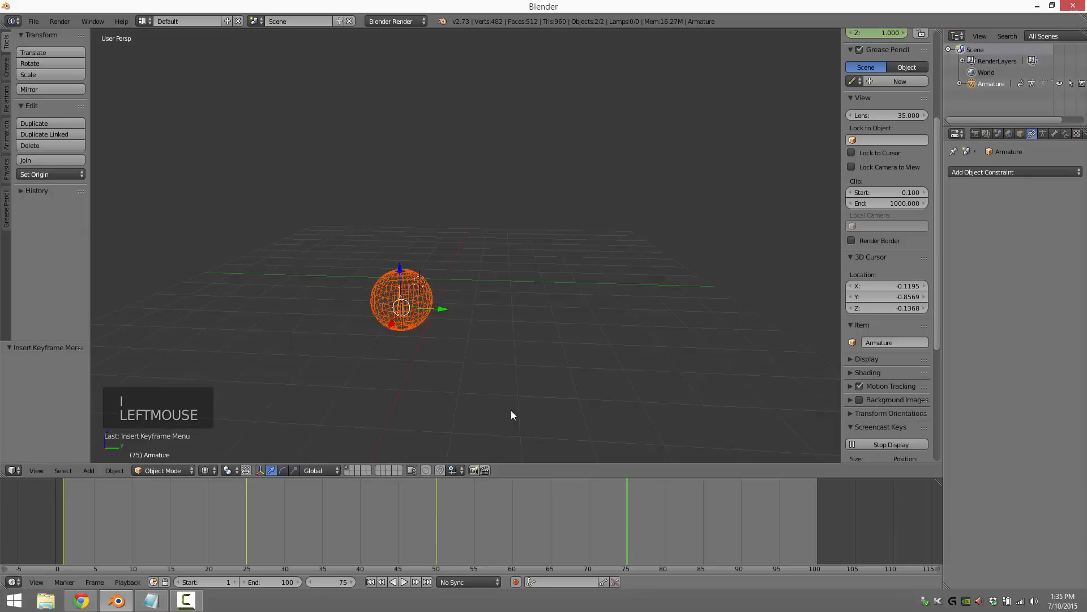
pyautogui.moveTo(399, 267); pyautogui.dragTo(402, 131)
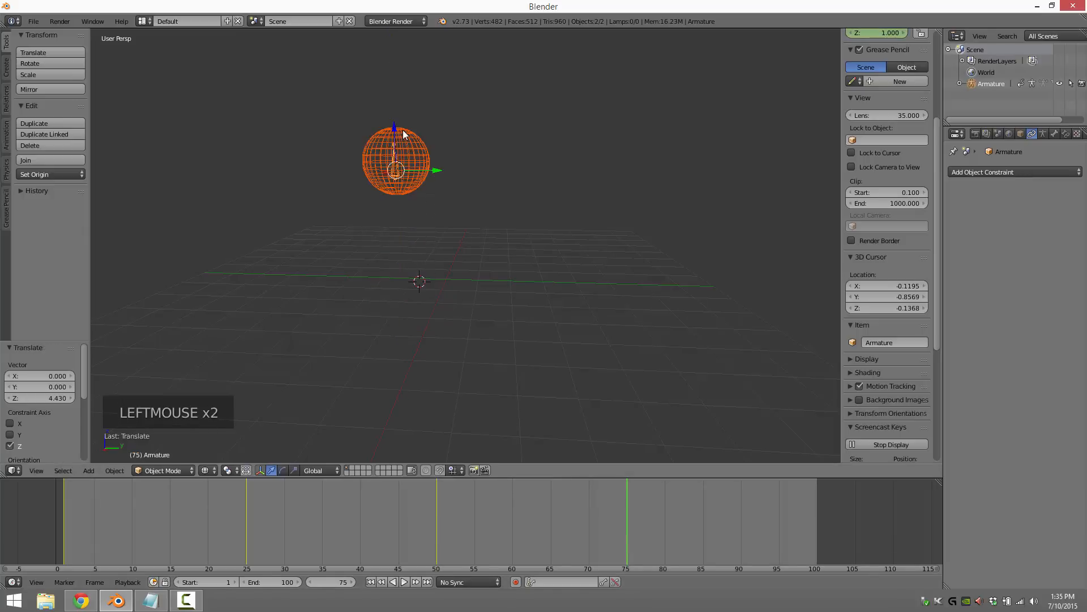
pyautogui.press('i')
pyautogui.click(403, 130)
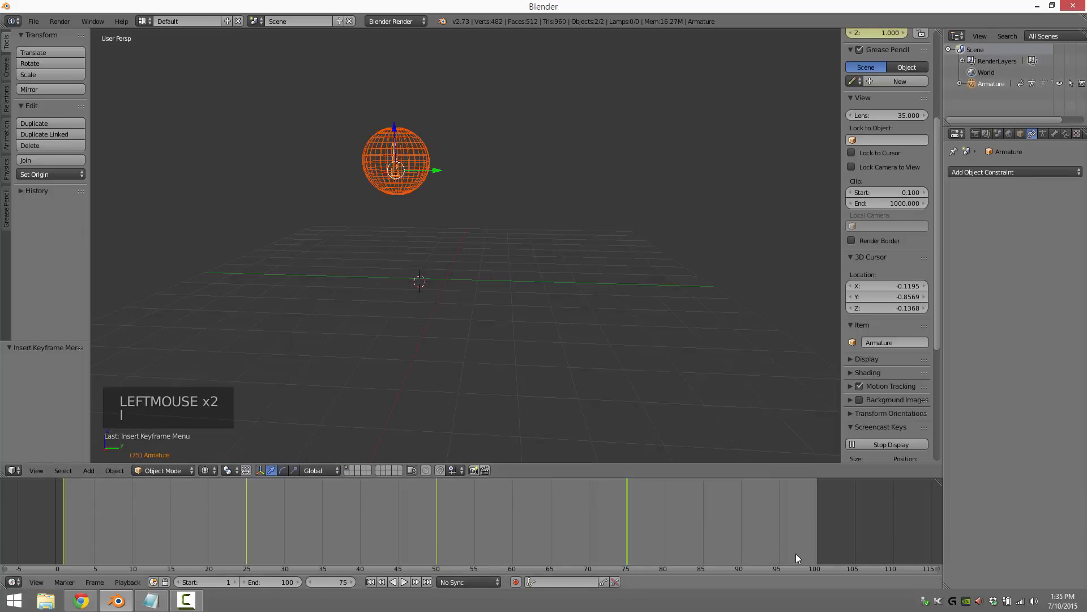
# - At frame 100, lower the sphere and armature back to the grid and insert a keyframe
pyautogui.click(817, 536)
pyautogui.moveTo(400, 131); pyautogui.dragTo(406, 265)
pyautogui.press('i')
pyautogui.click(405, 266)
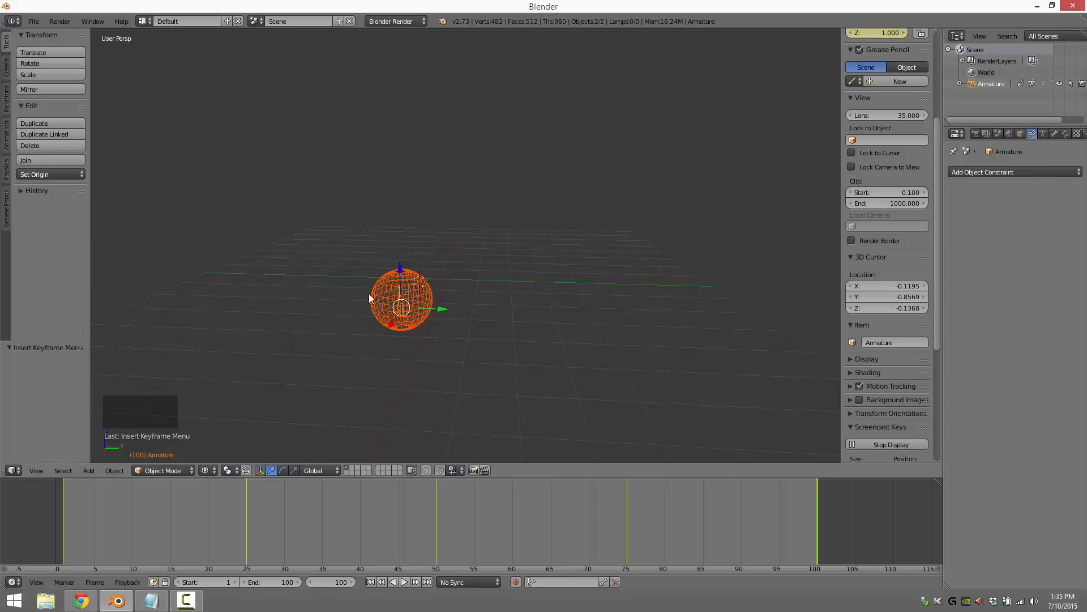
# - Play back the bouncing sphere animation, stop it, and select only the sphere
pyautogui.click(404, 582)
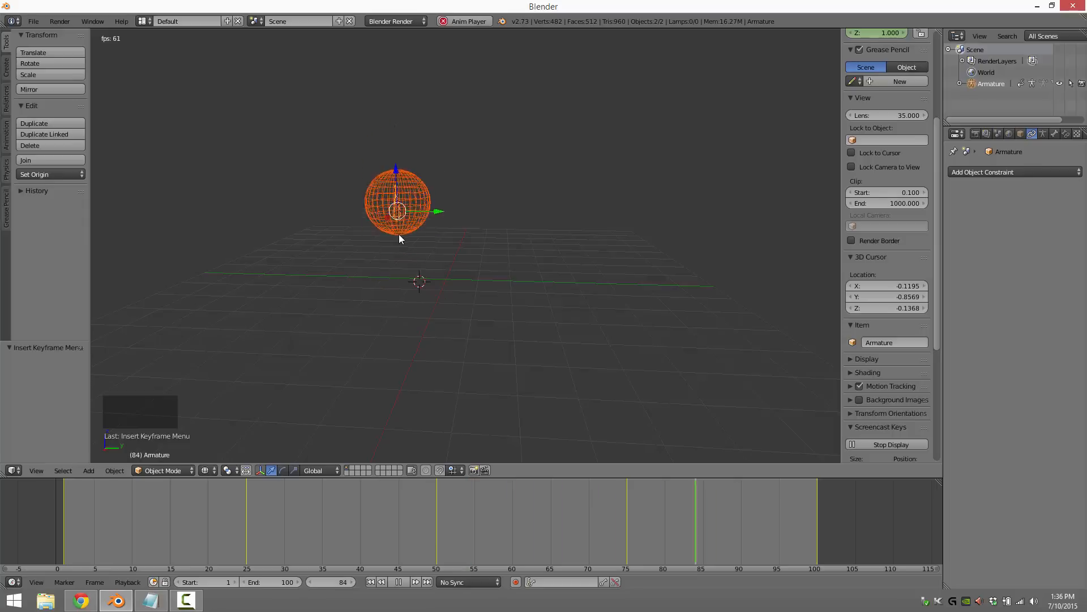
pyautogui.click(404, 580)
pyautogui.rightClick(419, 264)
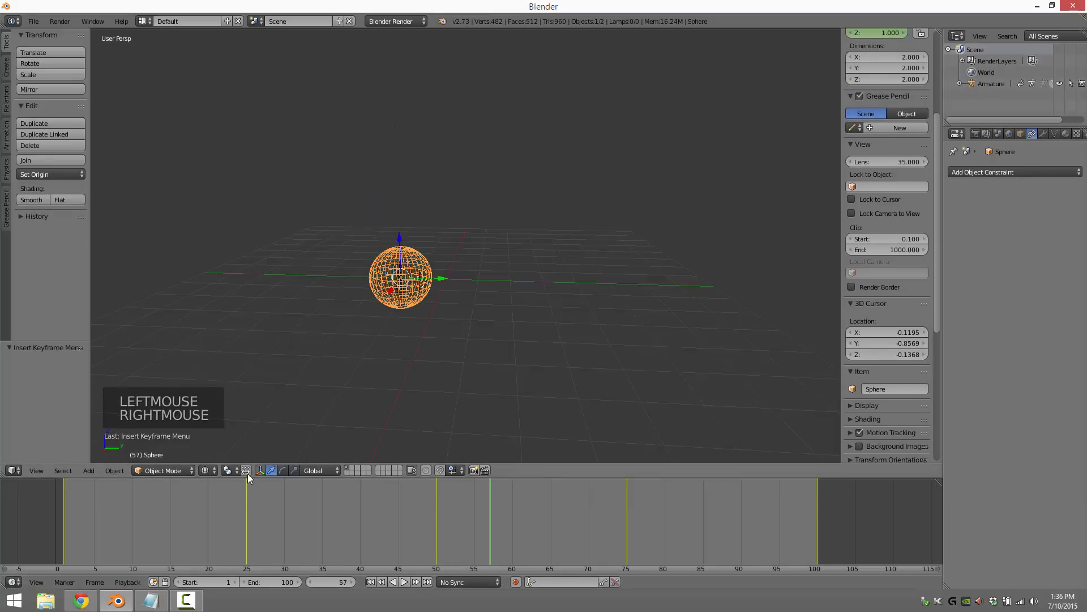
# - In Weight Paint mode, subtract weight from the sphere's top with the Subtract brush and play back the animation
pyautogui.click(181, 469)
pyautogui.click(168, 407)
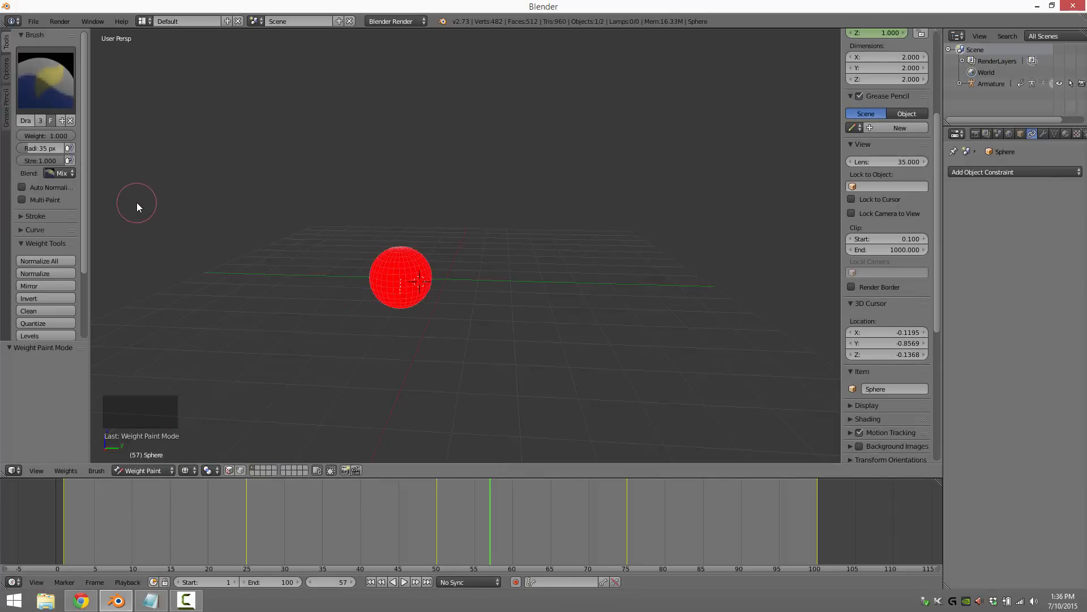
pyautogui.rightClick(394, 263)
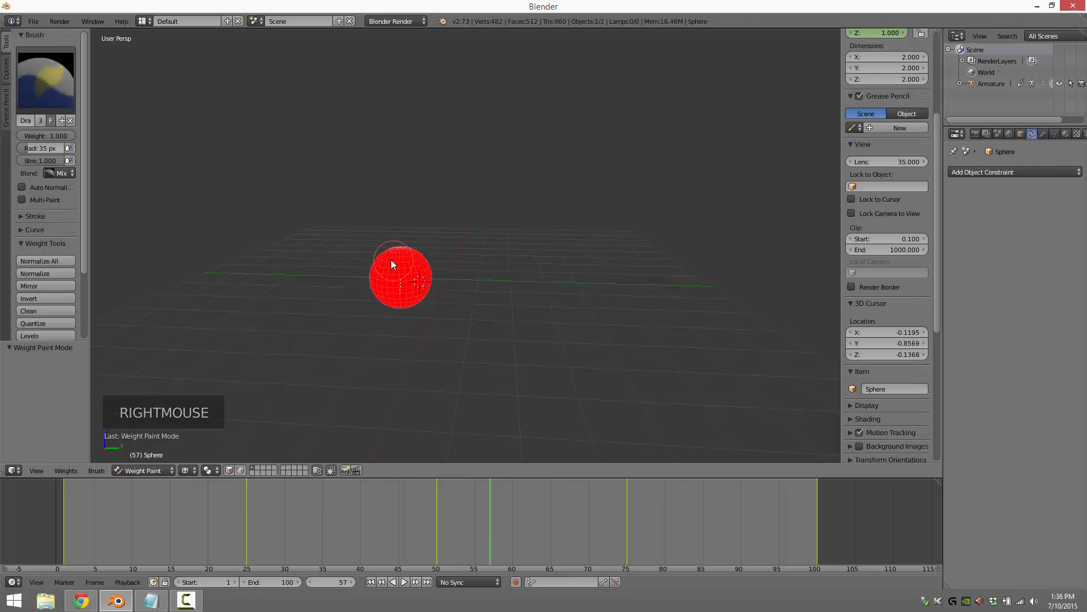
pyautogui.click(35, 84)
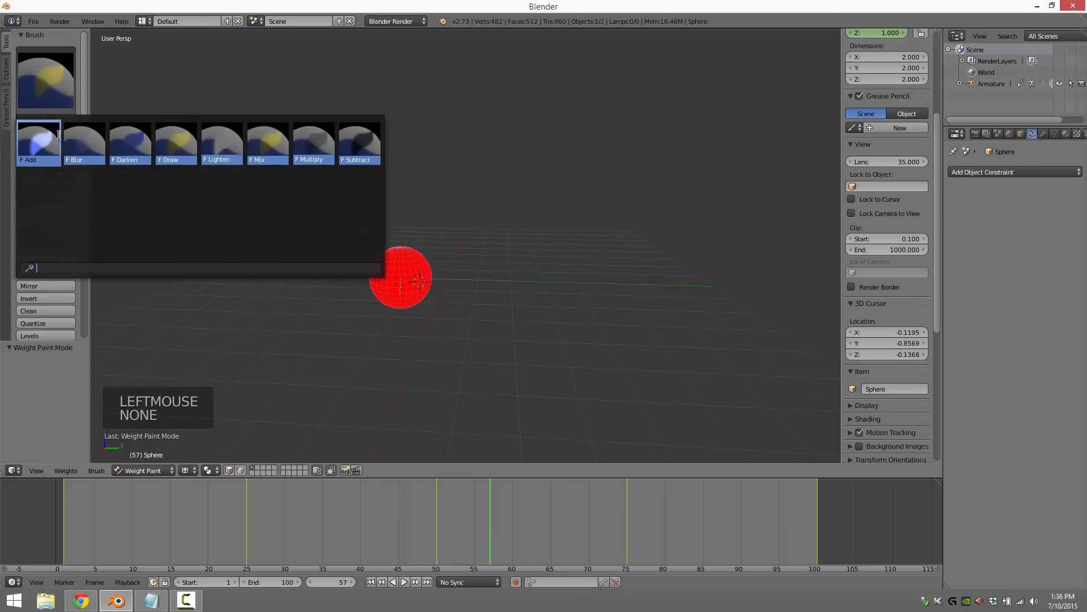
pyautogui.click(359, 143)
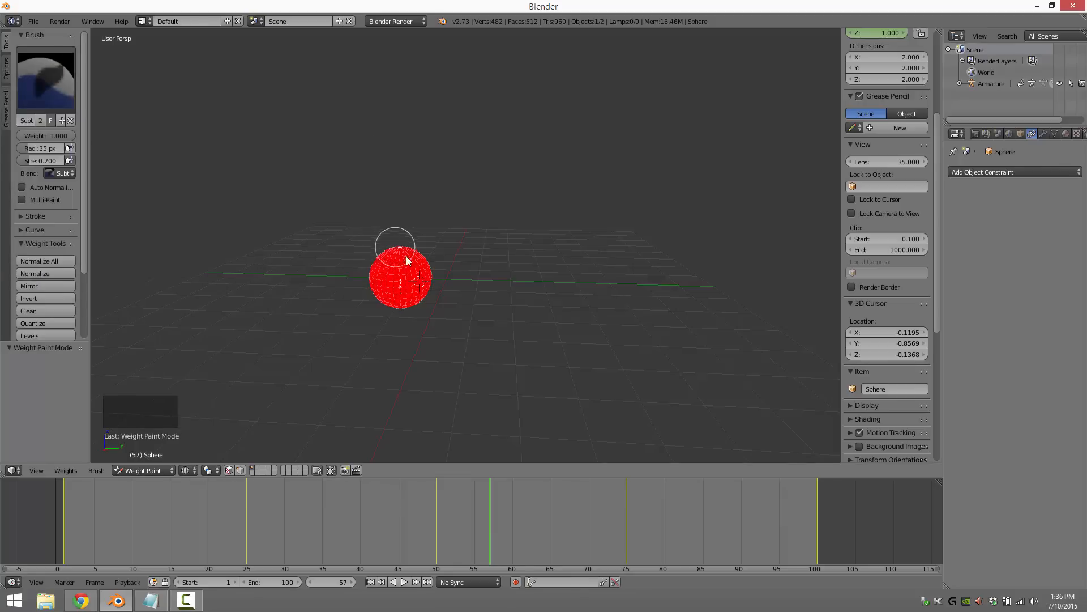
pyautogui.moveTo(396, 249)
pyautogui.mouseDown()
pyautogui.moveTo(396, 260)
pyautogui.moveTo(401, 243)
pyautogui.moveTo(422, 247)
pyautogui.mouseUp()
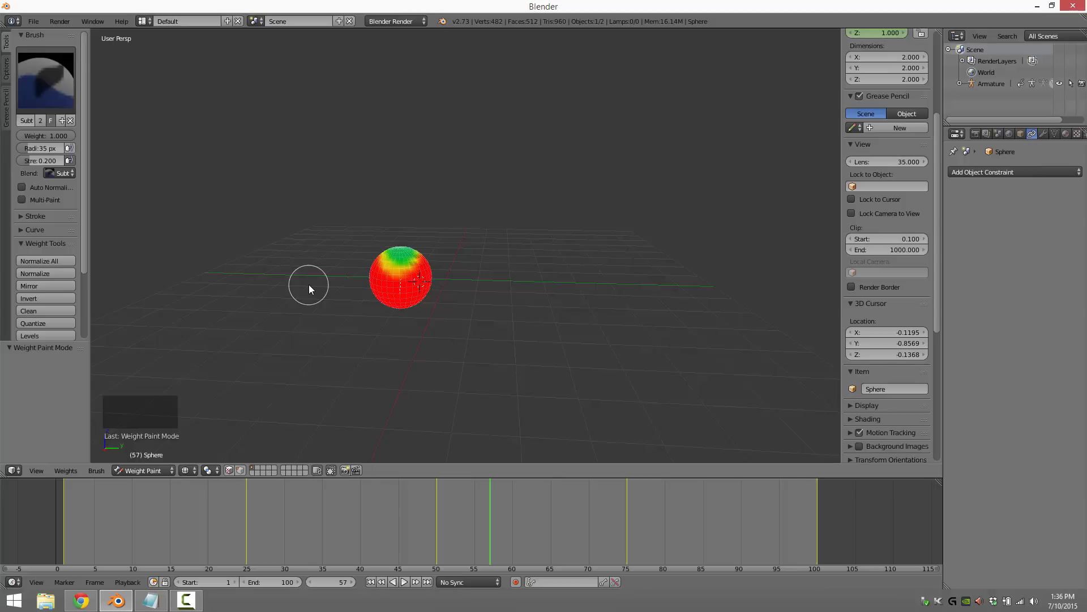
pyautogui.click(404, 582)
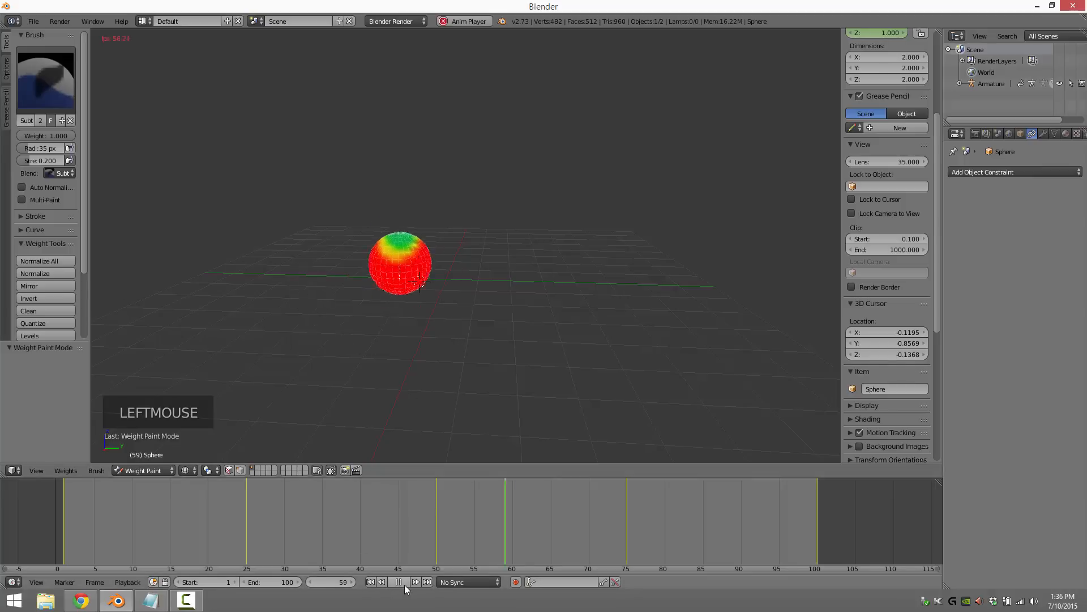
pyautogui.click(403, 583)
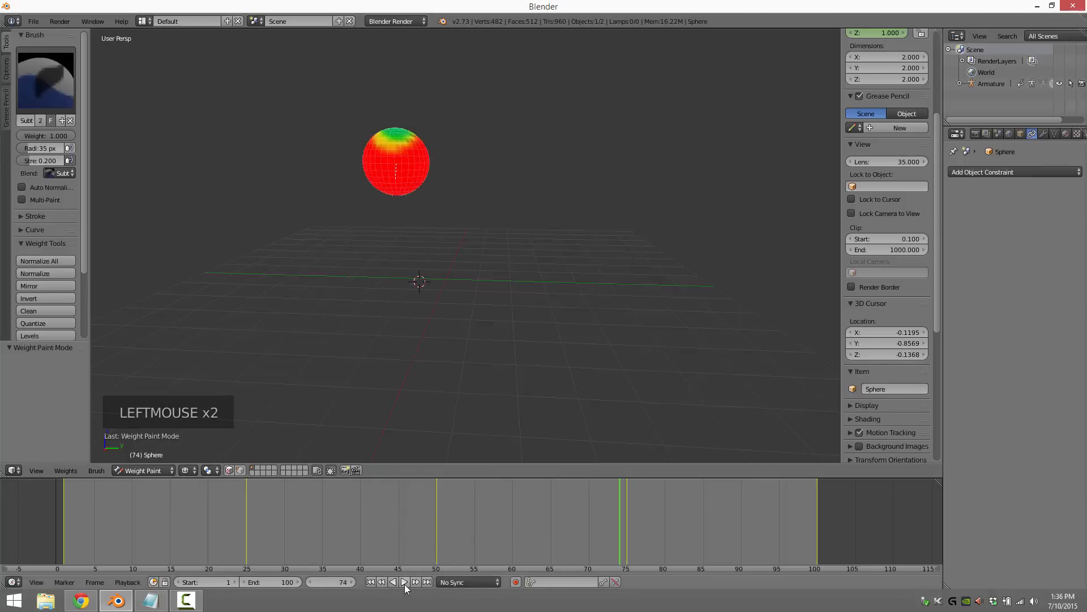
# - Return to Object Mode and select the armature inside the sphere
pyautogui.press('Tab')
pyautogui.rightClick(396, 163)
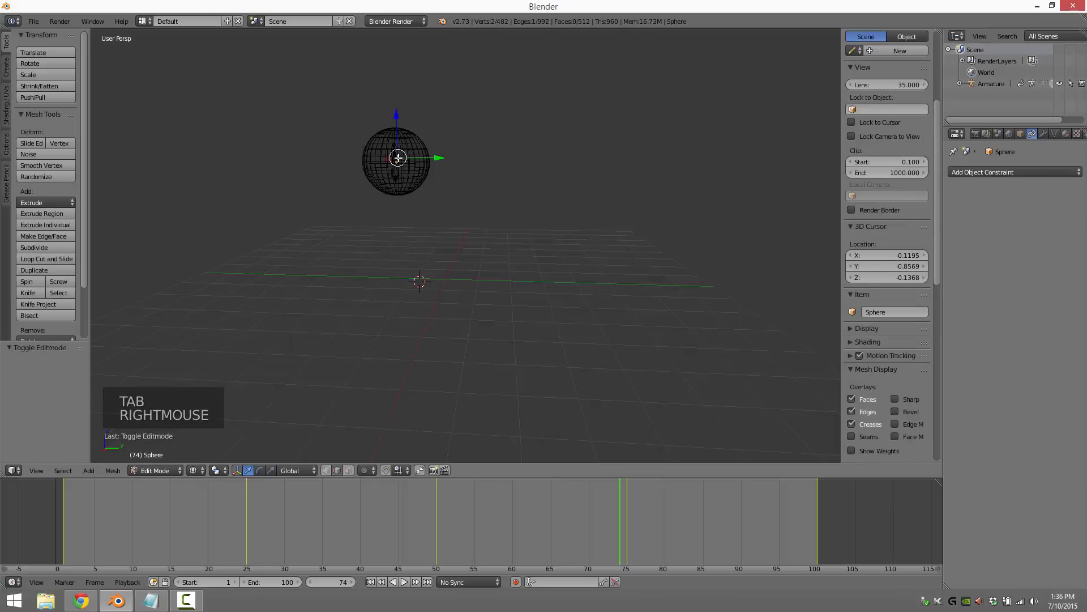
pyautogui.rightClick(395, 167)
pyautogui.press('Tab')
pyautogui.rightClick(396, 146)
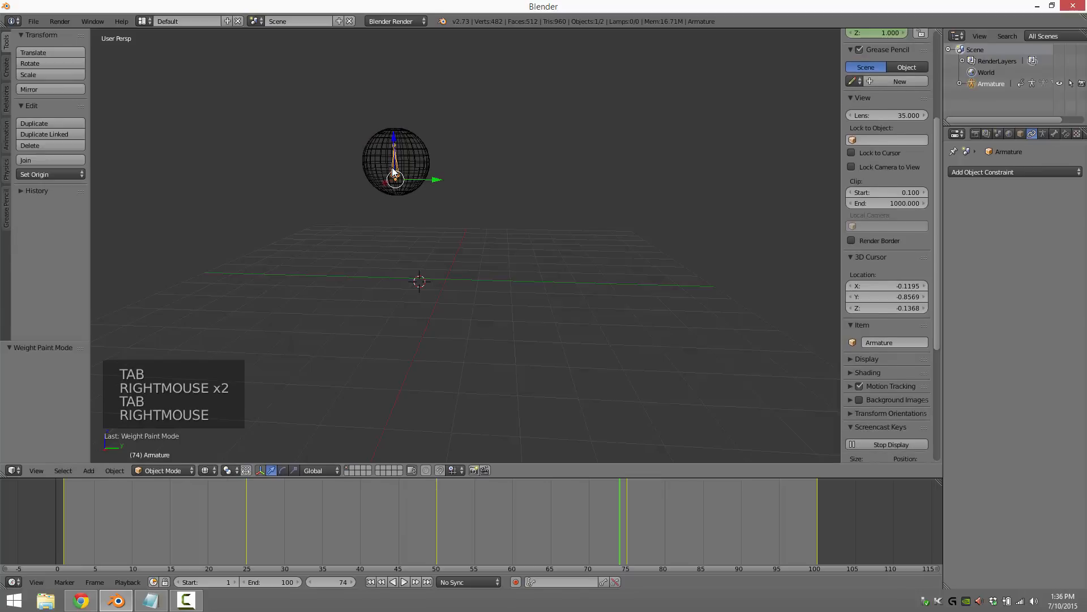
# - Extrude a second bone from the armature's upper tip, about 0.72 upward along Z, and play back the animation
pyautogui.press('Tab')
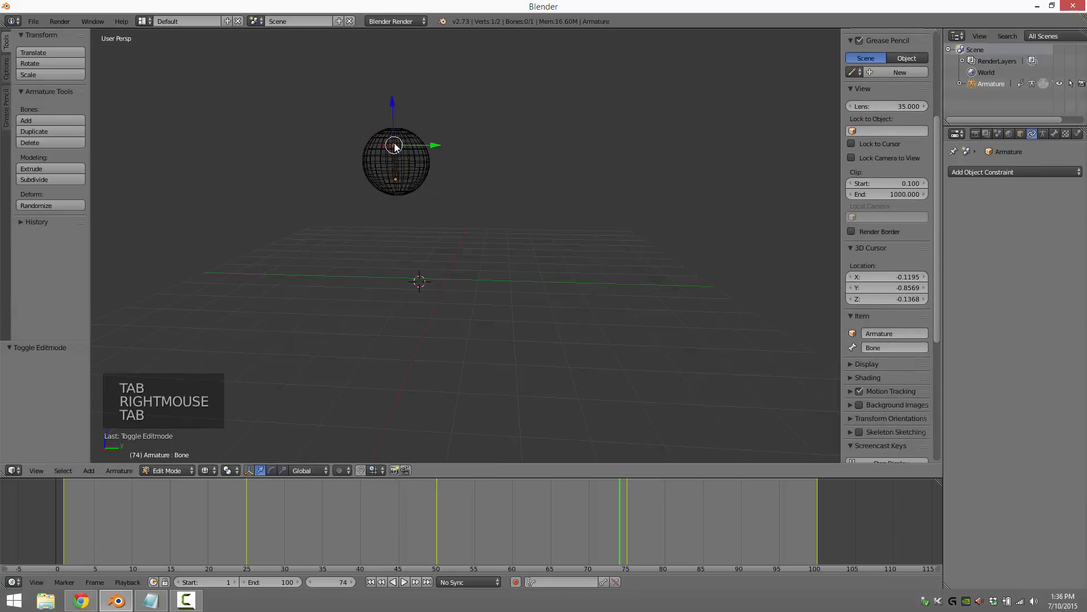
pyautogui.rightClick(395, 146)
pyautogui.press('e')
pyautogui.press('e')
pyautogui.click(401, 120)
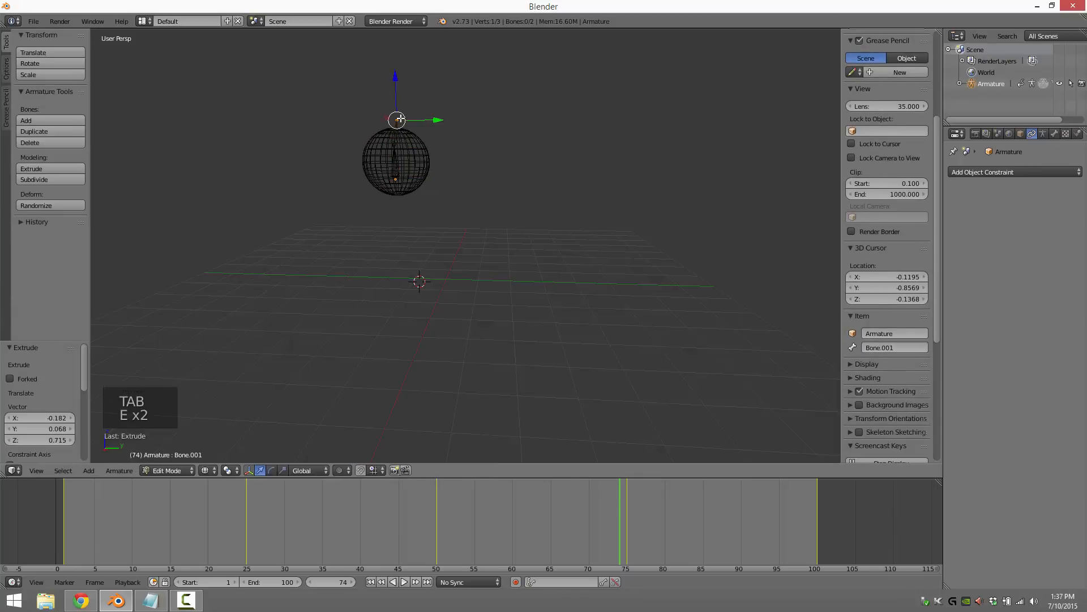
pyautogui.rightClick(412, 171)
pyautogui.press('Tab')
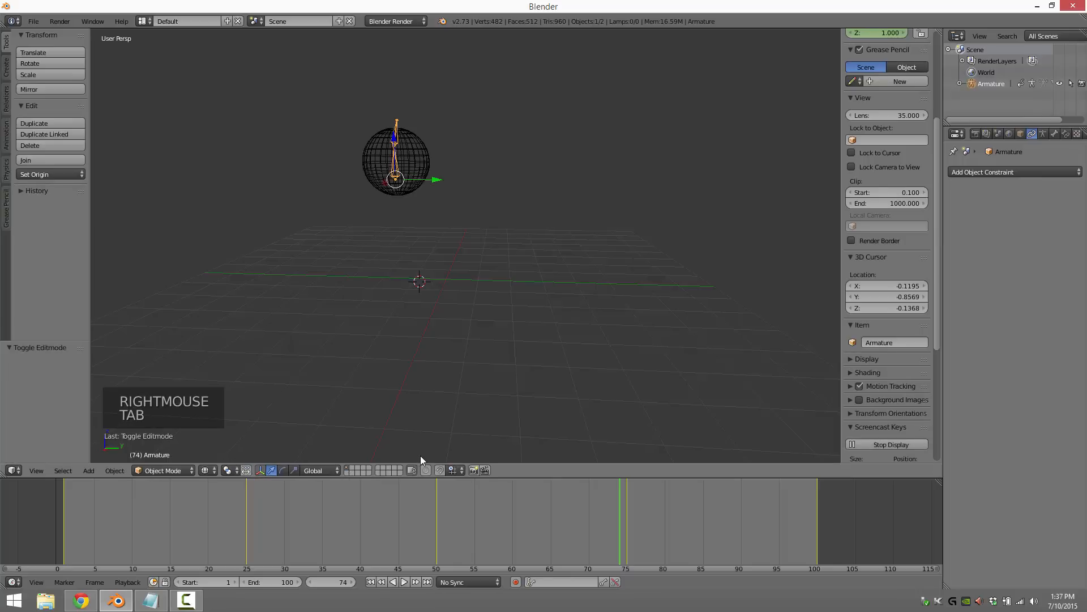
pyautogui.click(404, 581)
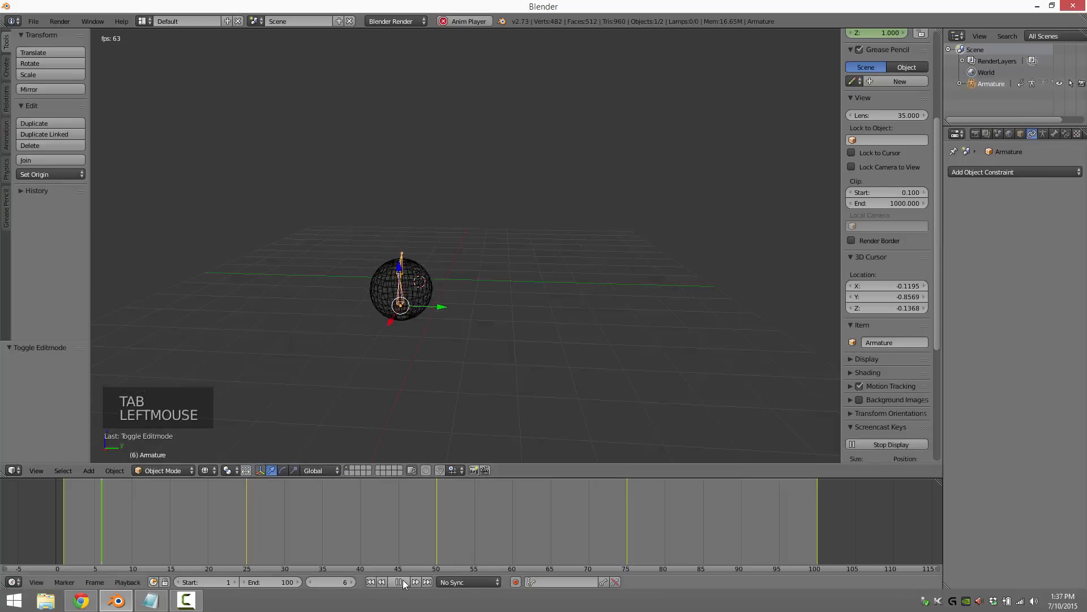
pyautogui.click(401, 581)
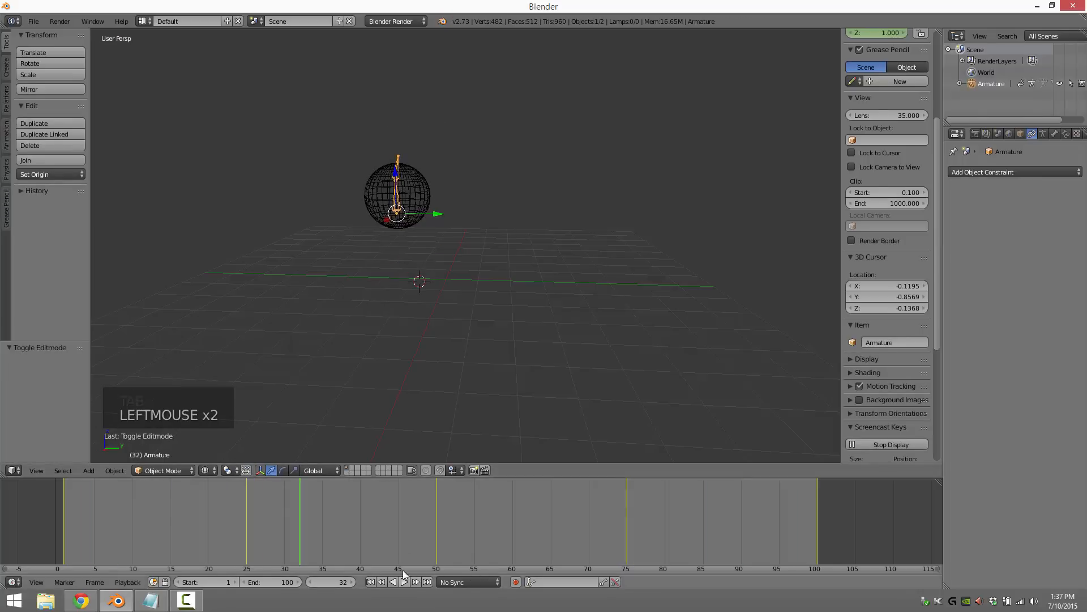
# - Parent the sphere to the two-bone armature with automatic weights
pyautogui.rightClick(409, 196)
pyautogui.keyDown('shift'); pyautogui.rightClick(396, 211); pyautogui.keyUp('shift')
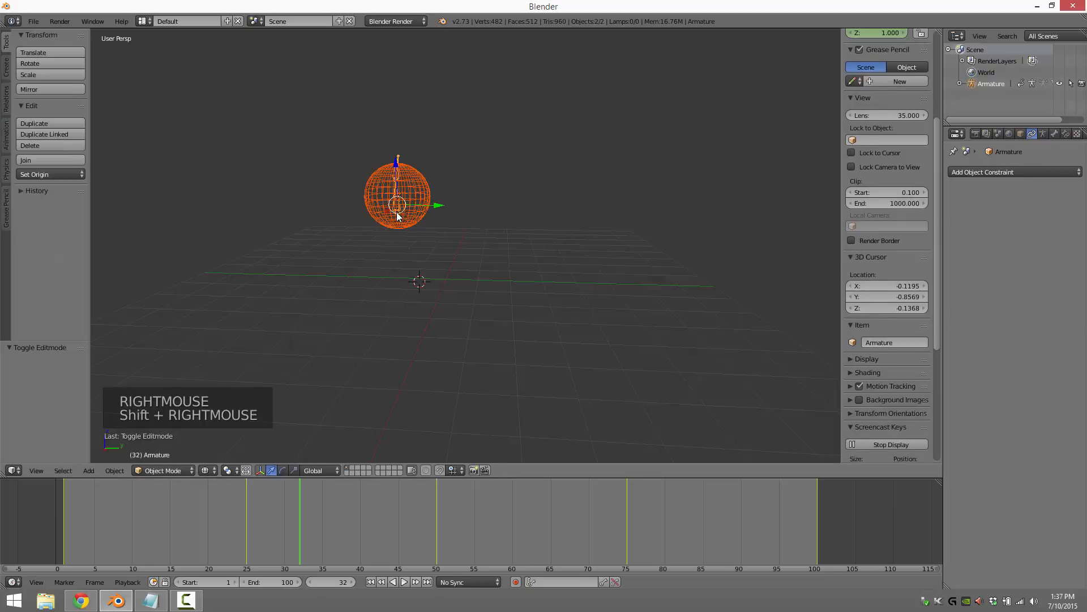
pyautogui.hotkey('ctrl', 'p')
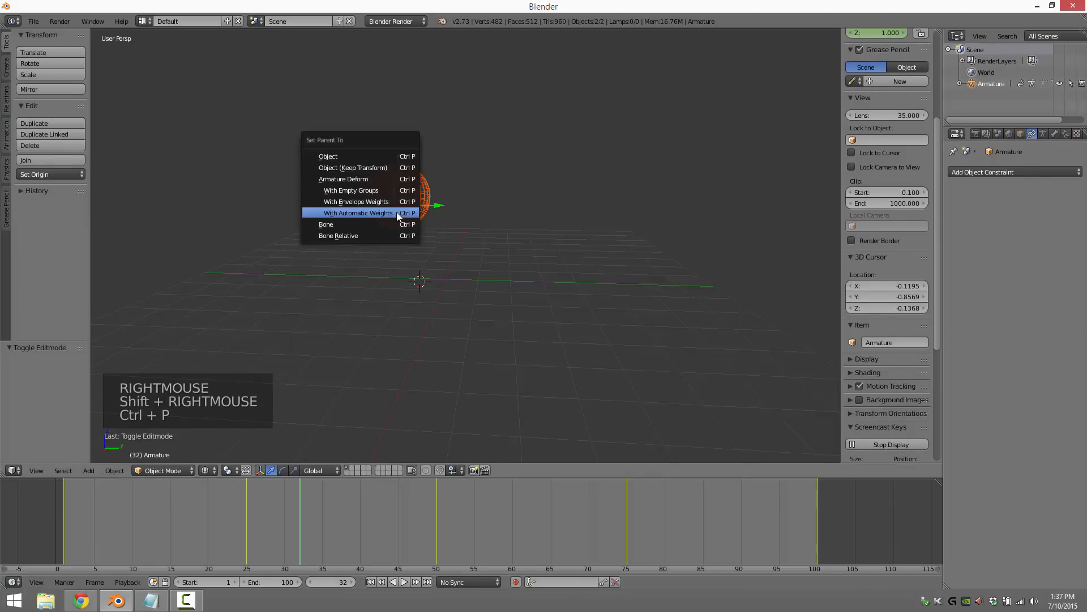
pyautogui.click(396, 211)
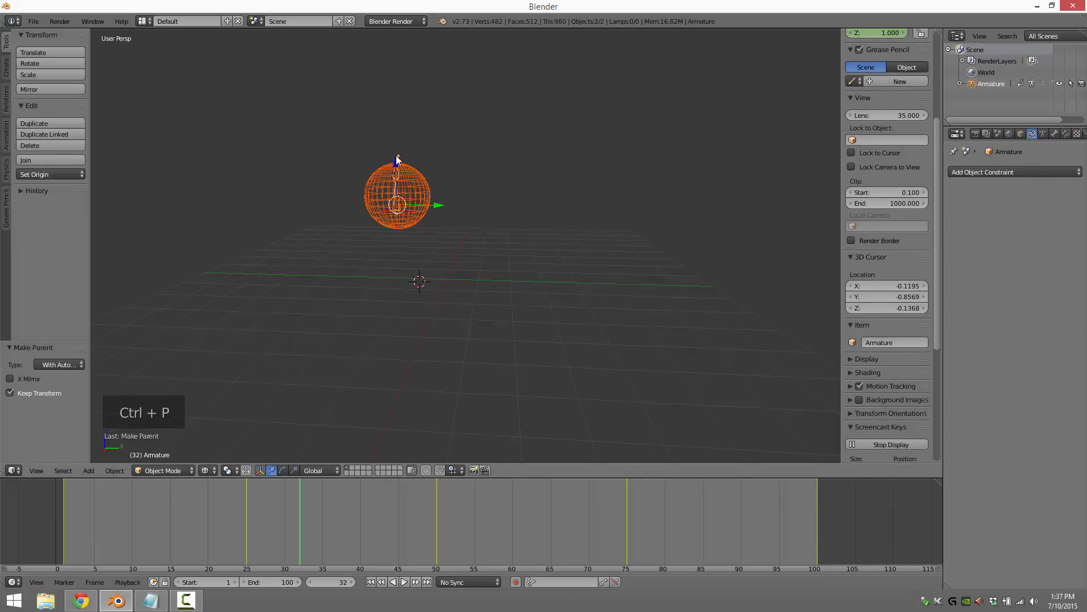
# - Select the armature's upper bone in Edit Mode and switch the armature to Pose Mode
pyautogui.click(164, 471)
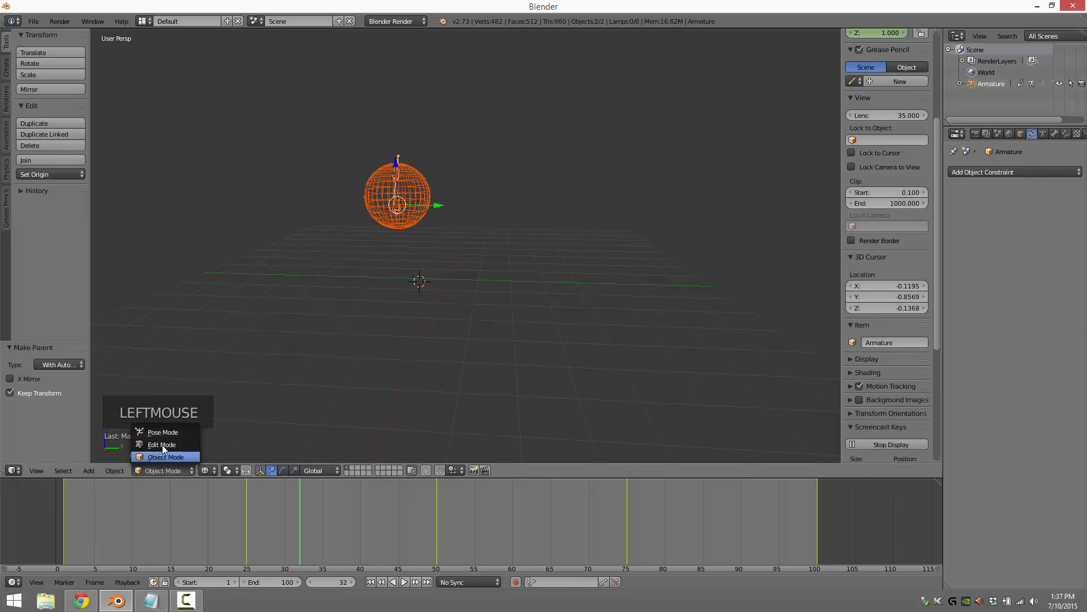
pyautogui.click(162, 443)
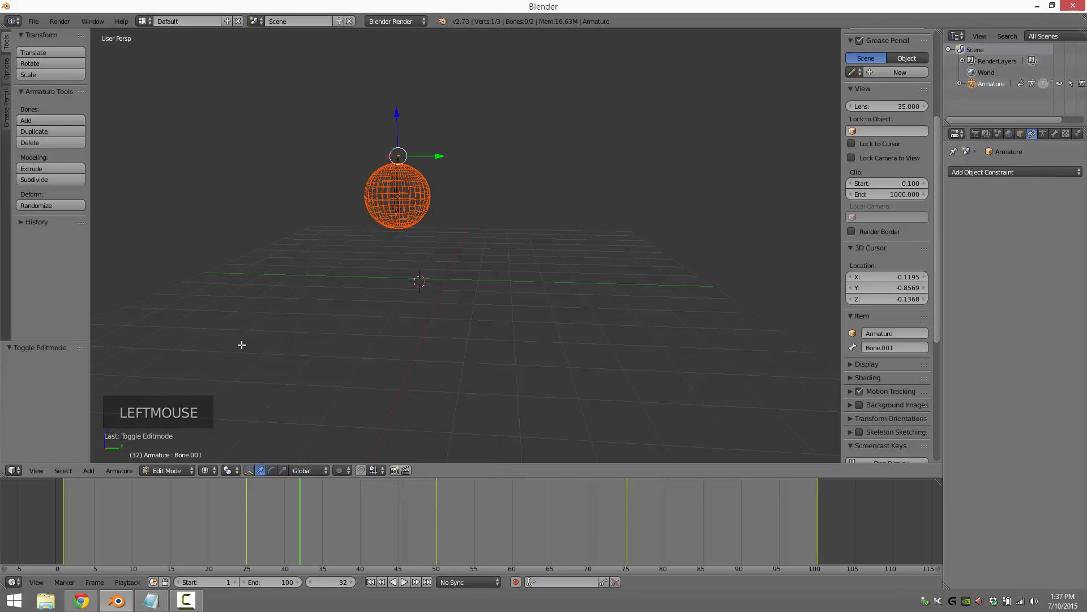
pyautogui.rightClick(398, 164)
pyautogui.click(170, 471)
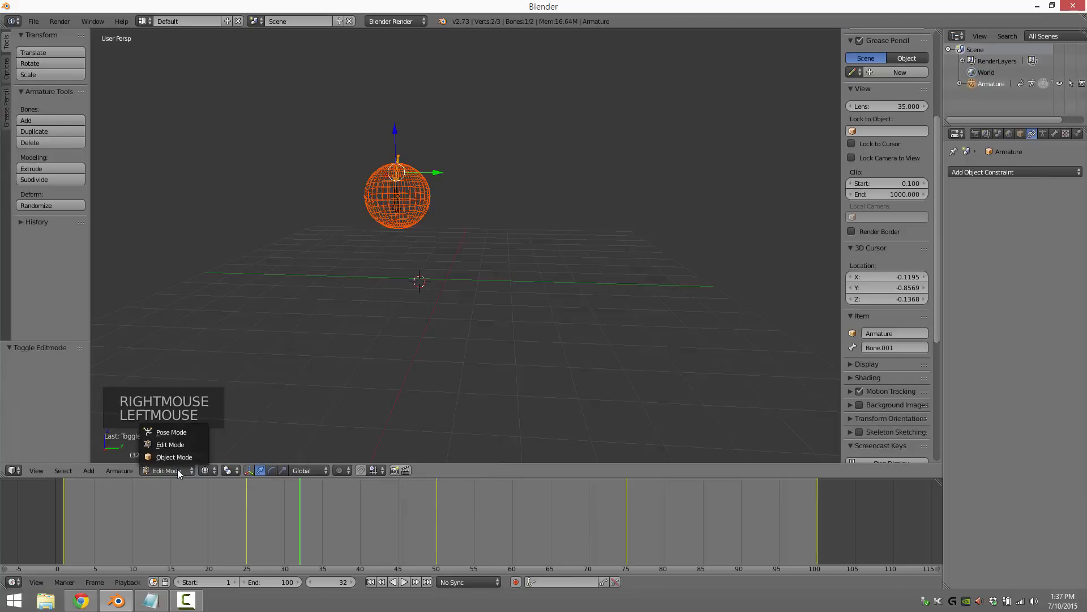
pyautogui.click(182, 433)
# - Subtract weight from the sphere's top, select the lower bone, subtract weight from the sphere's side, and play back the animation
pyautogui.rightClick(425, 188)
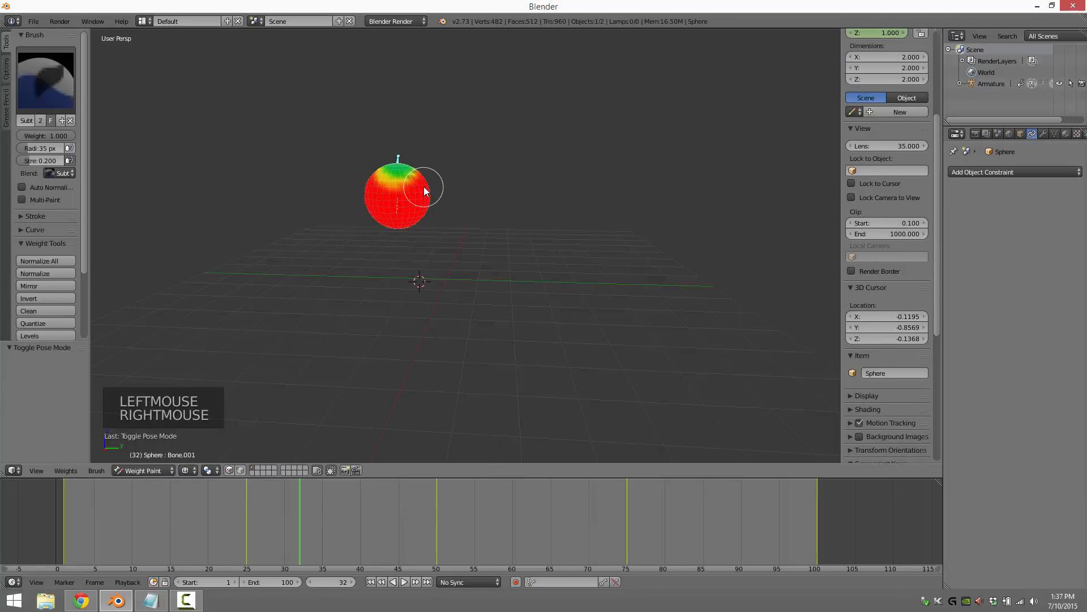
pyautogui.moveTo(393, 153)
pyautogui.mouseDown()
pyautogui.moveTo(397, 188)
pyautogui.moveTo(403, 160)
pyautogui.moveTo(386, 185)
pyautogui.moveTo(404, 162)
pyautogui.mouseUp()
pyautogui.rightClick(399, 210)
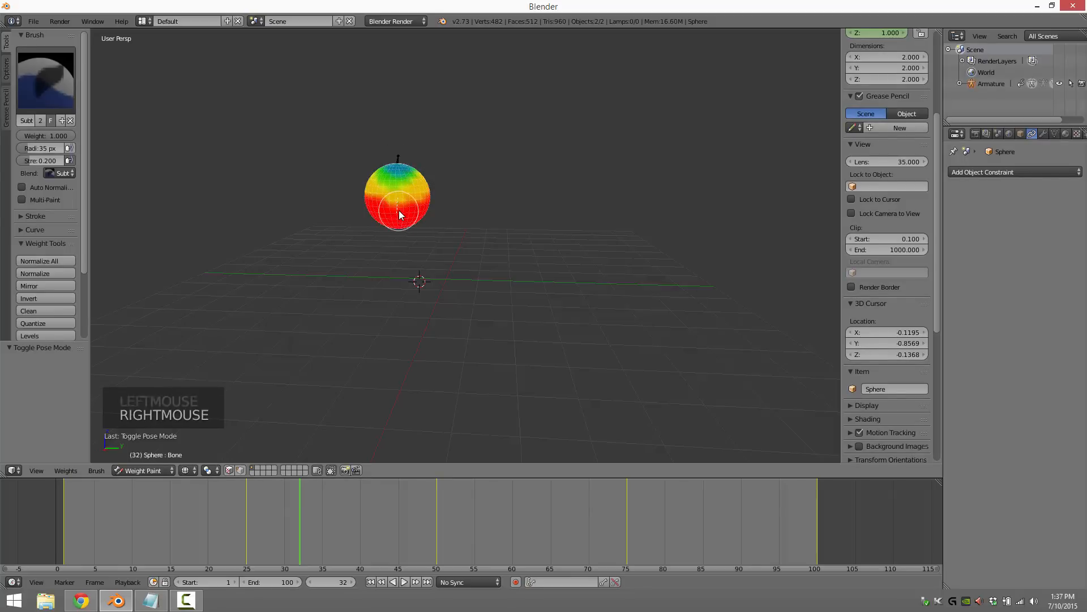
pyautogui.rightClick(408, 210)
pyautogui.click(411, 206)
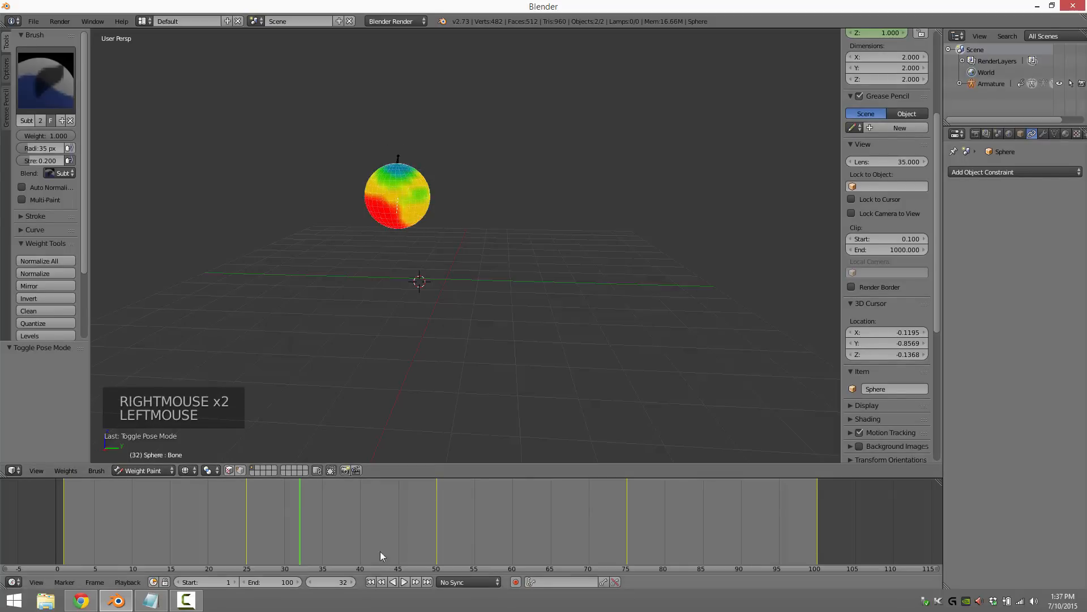
pyautogui.click(405, 581)
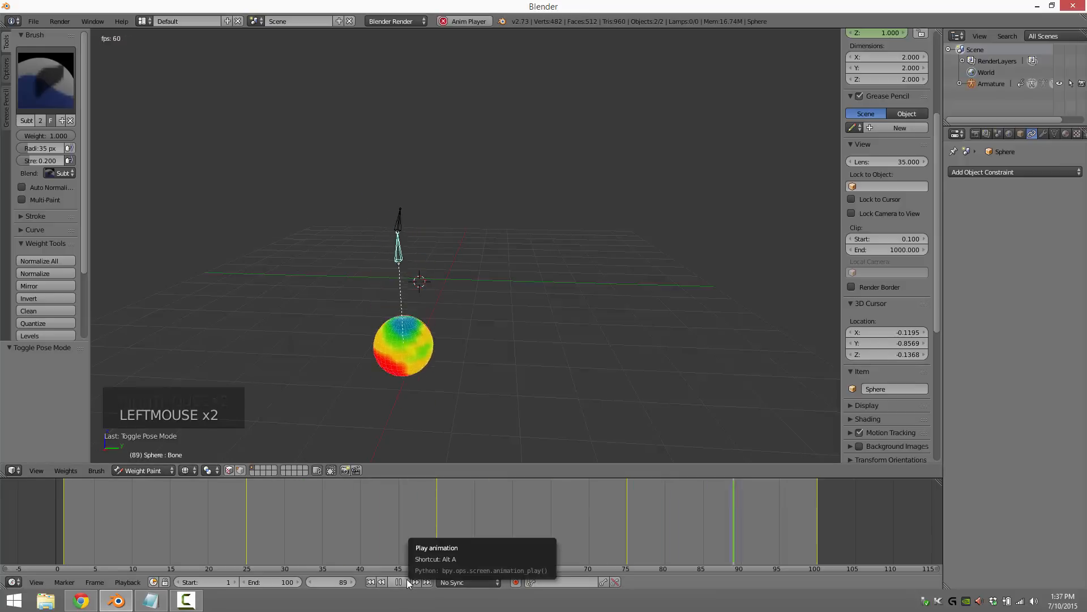
pyautogui.click(407, 582)
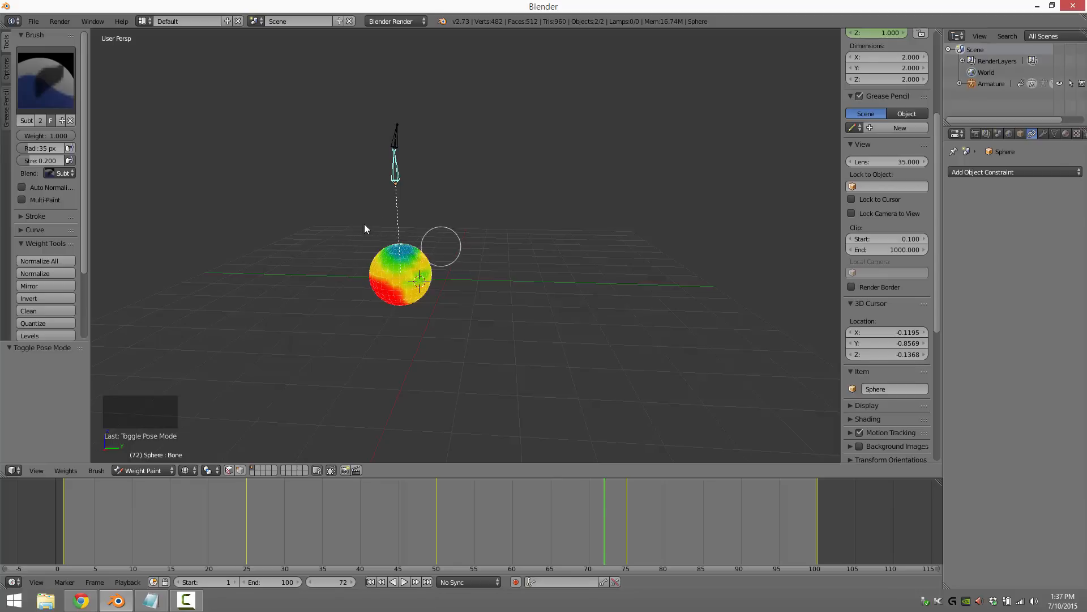
pyautogui.click(161, 470)
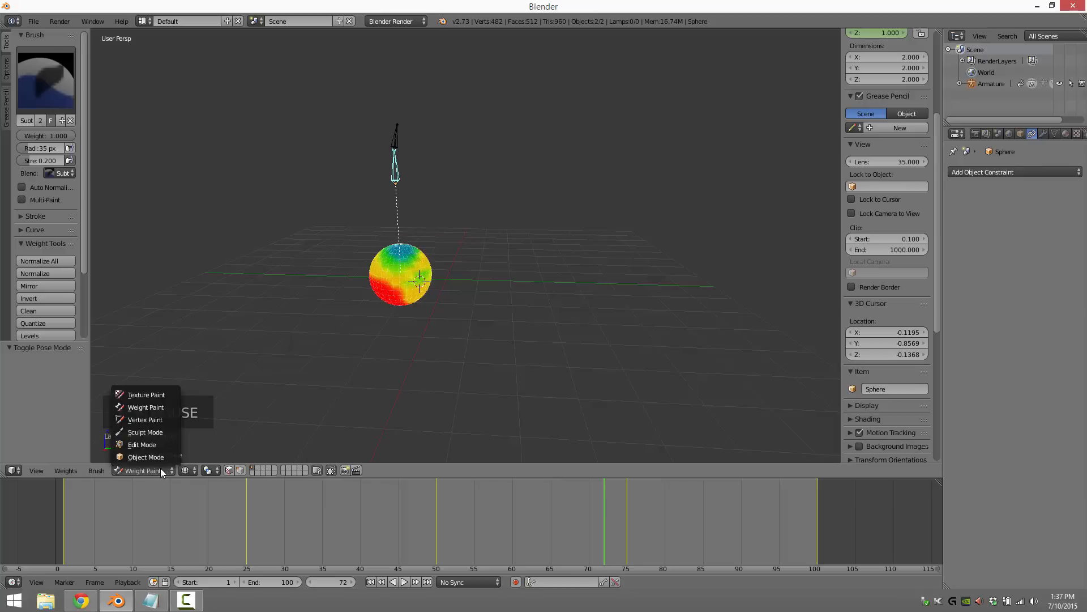
pyautogui.click(141, 444)
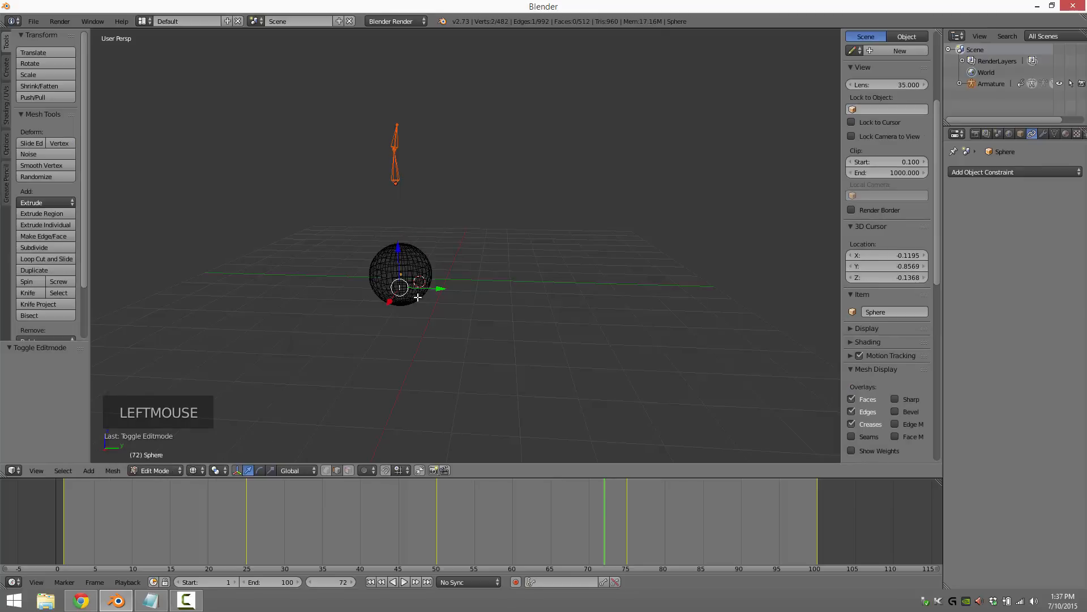
pyautogui.rightClick(395, 261)
pyautogui.press('Tab')
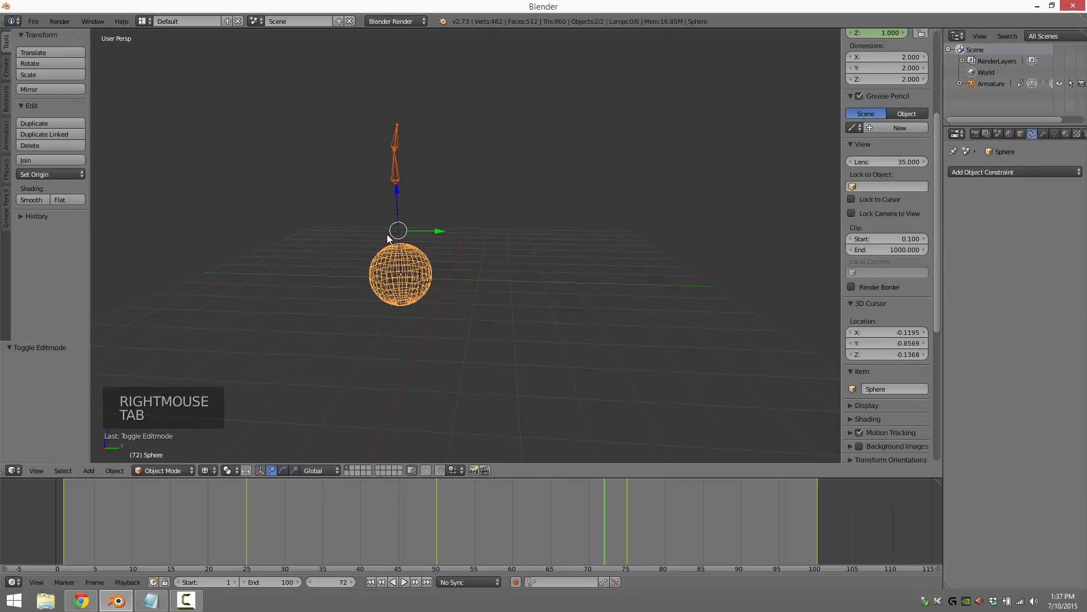
pyautogui.press('b')
pyautogui.press('b')
pyautogui.click(406, 253)
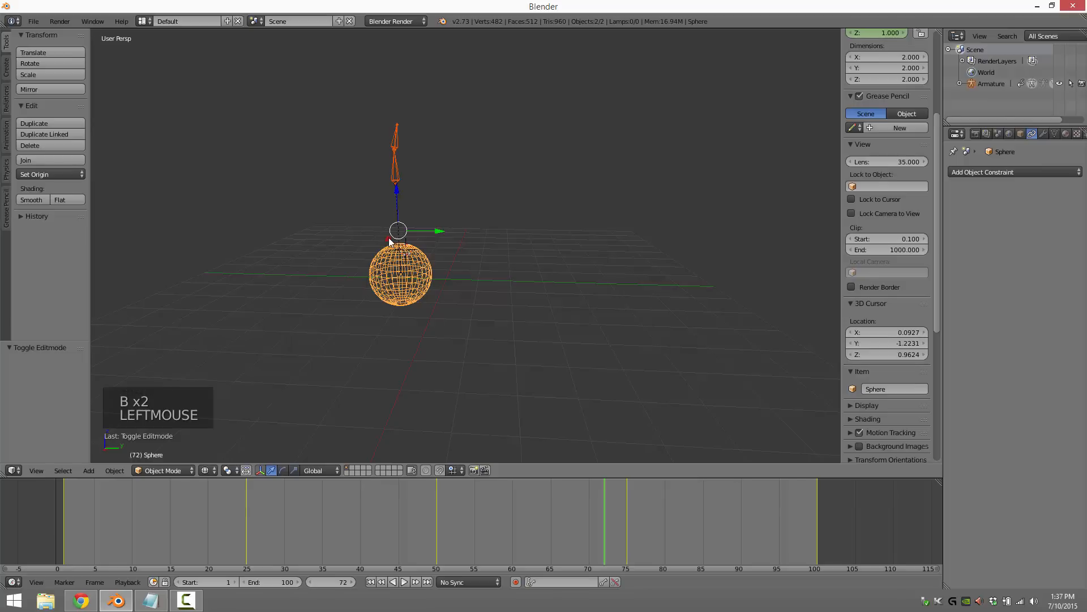
# - In Edit Mode, box-select the vertices at the sphere's top and move them up about 4.27 along Z
pyautogui.press('Tab')
pyautogui.press('b')
pyautogui.press('b')
pyautogui.moveTo(395, 235); pyautogui.dragTo(409, 253)
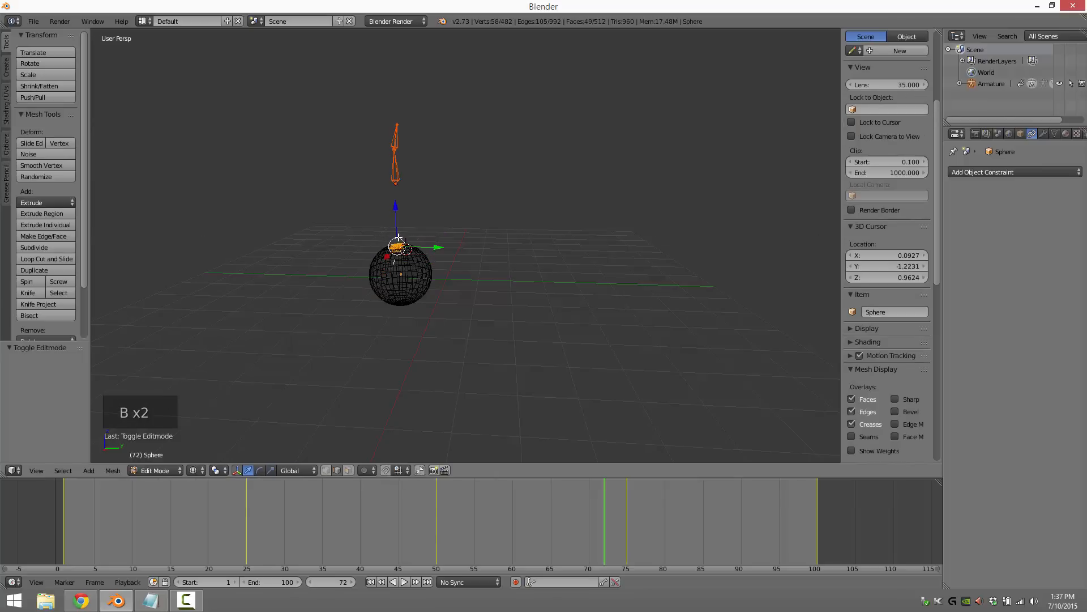
pyautogui.press('g')
pyautogui.click(395, 100)
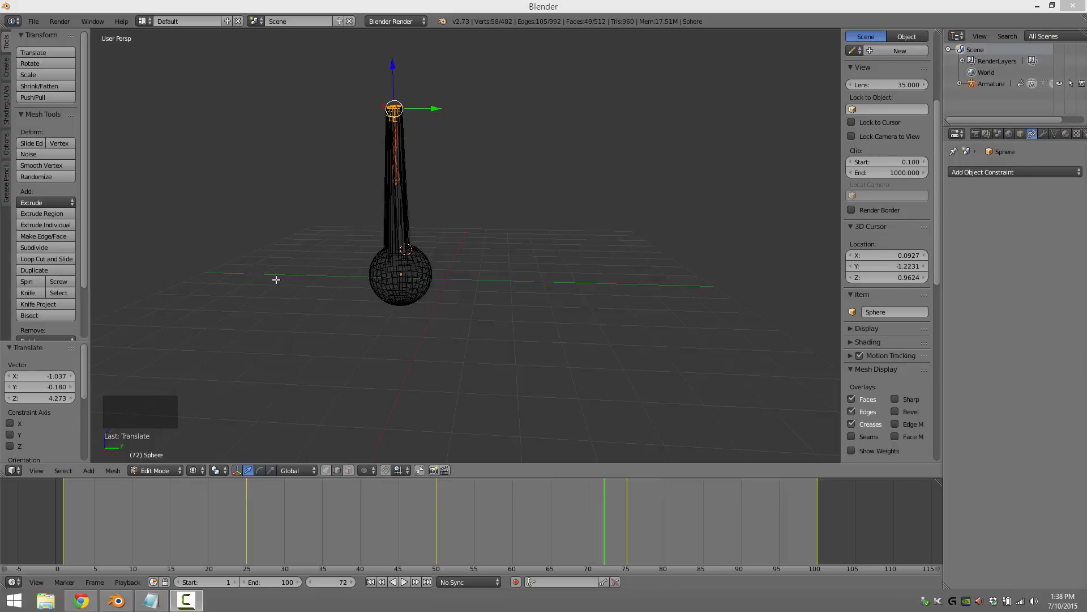
# - Delete the sphere and armature from the scene and place the 3D cursor near the grid's centre
pyautogui.rightClick(416, 258)
pyautogui.rightClick(415, 258)
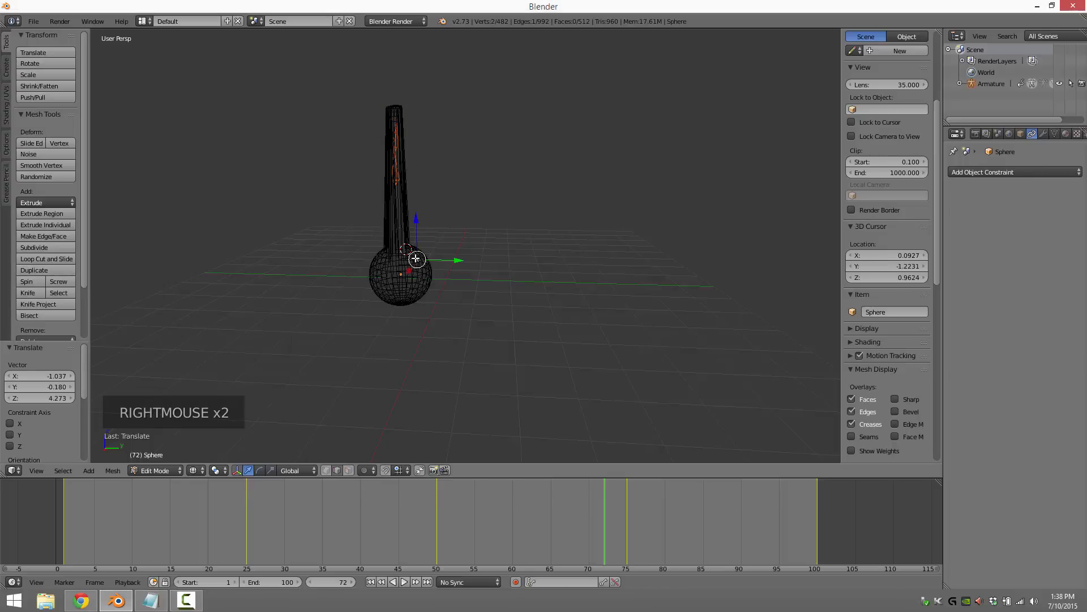
pyautogui.press('Tab')
pyautogui.press('x')
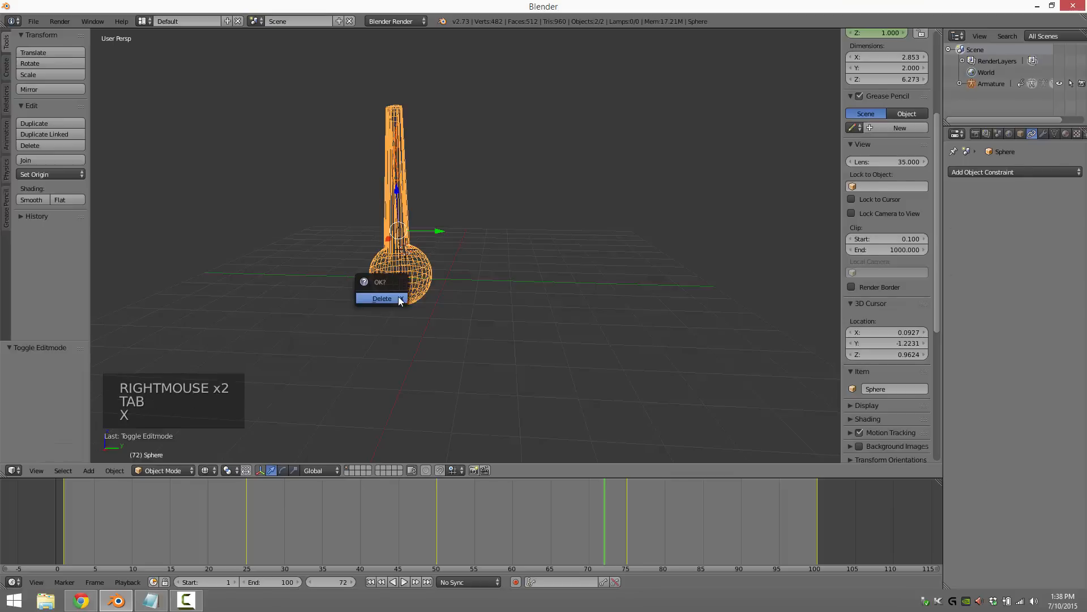
pyautogui.click(398, 297)
pyautogui.press('KP_1')
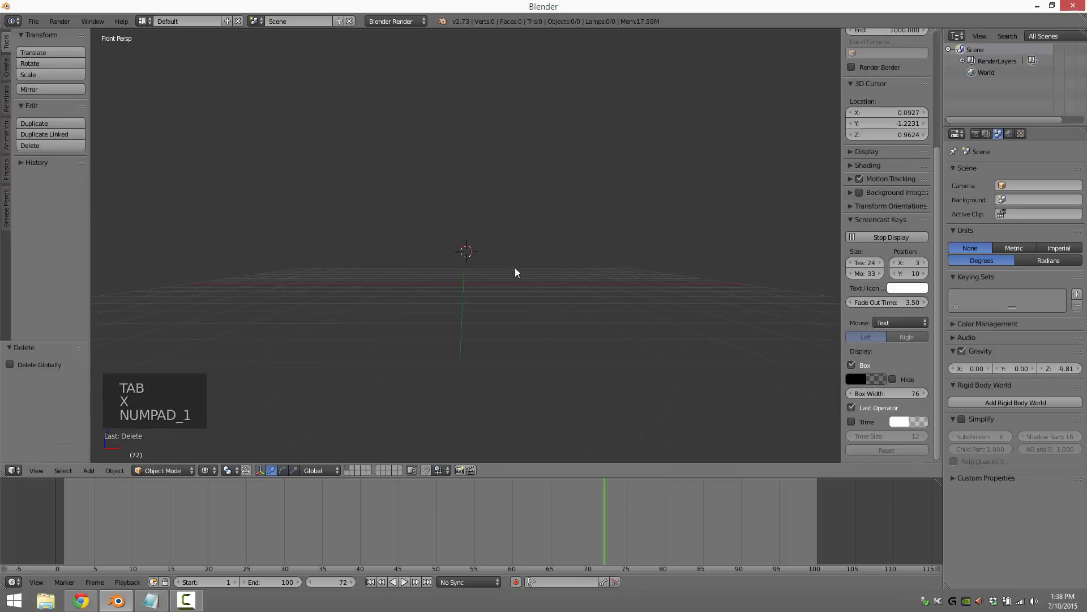
pyautogui.click(463, 281)
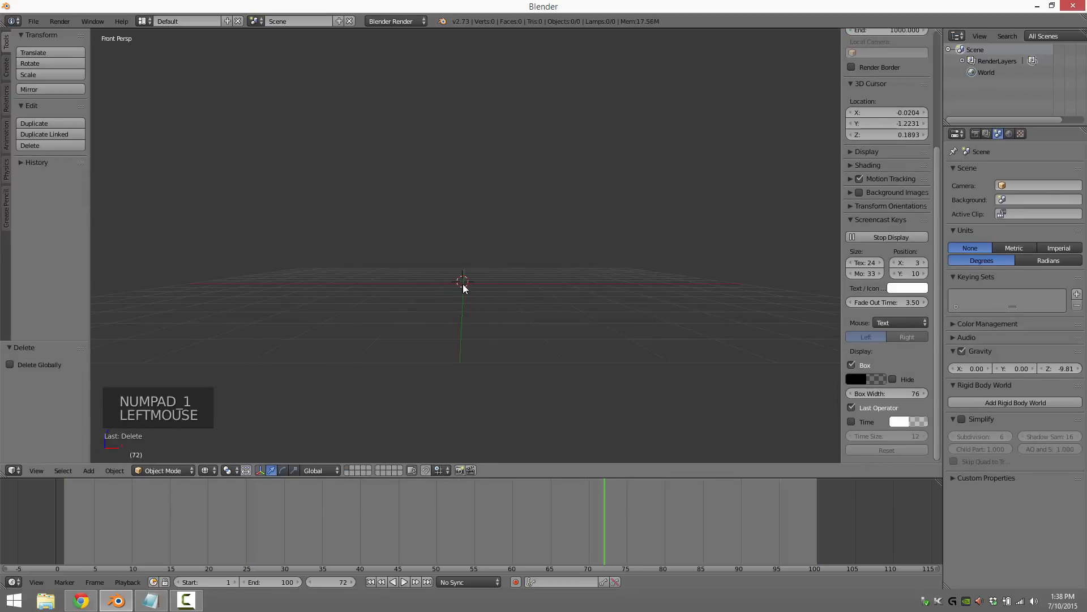
# - Add a Monkey mesh at the 3D cursor
pyautogui.click(135, 470)
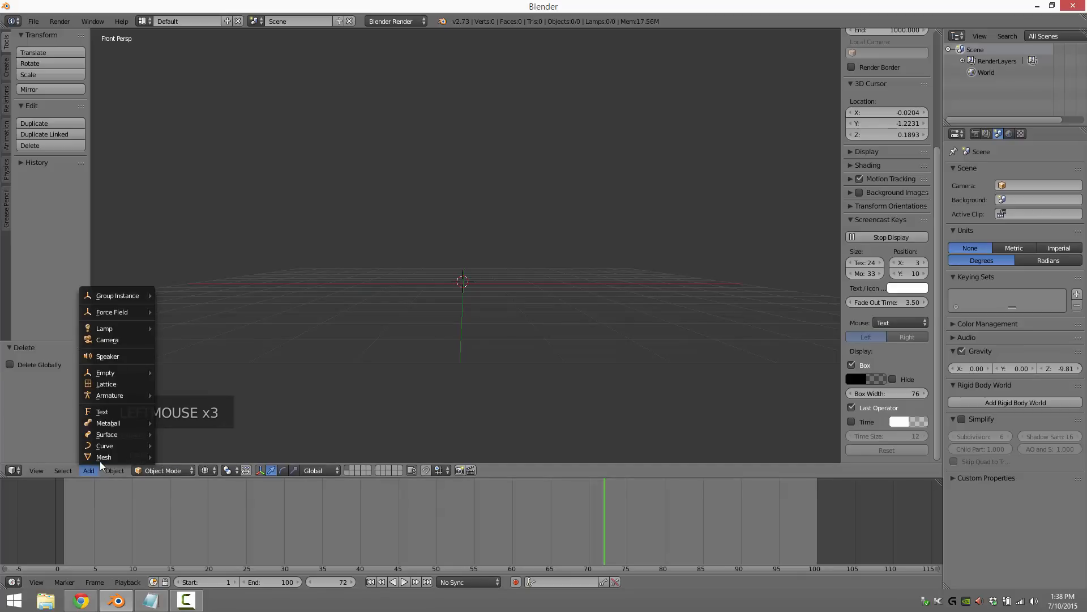
pyautogui.moveTo(103, 457)
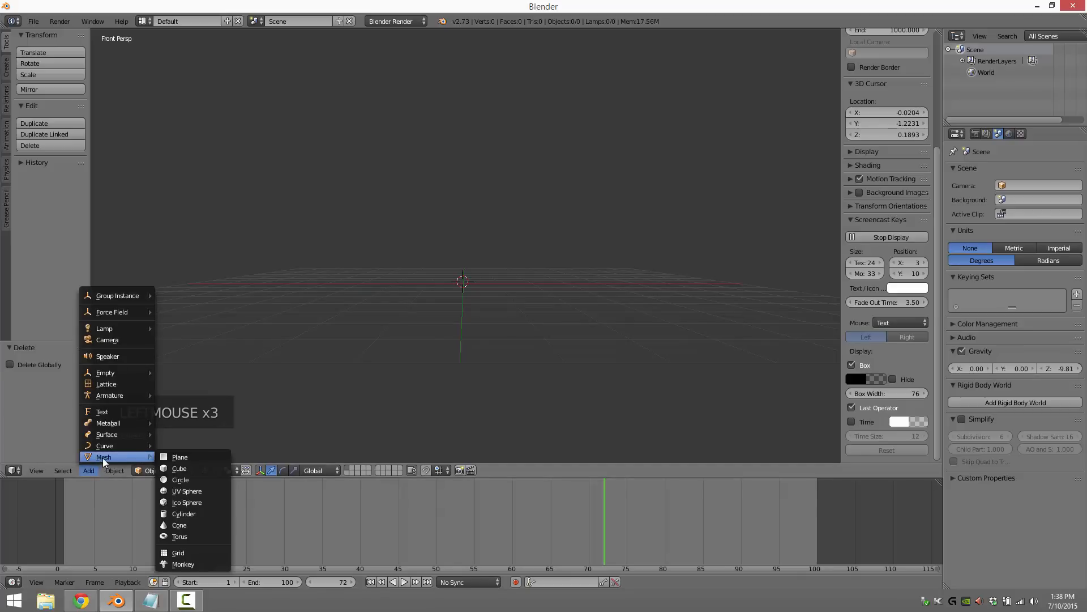
pyautogui.click(187, 561)
# - Subdivide the whole monkey mesh once in Edit Mode
pyautogui.press('w')
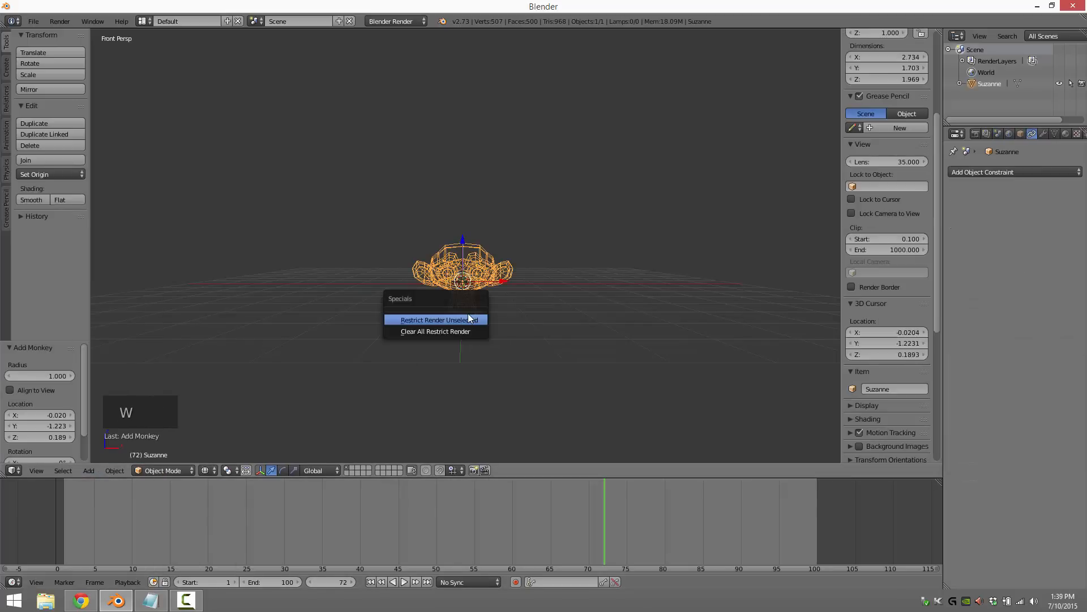
pyautogui.click(469, 319)
pyautogui.press('Tab')
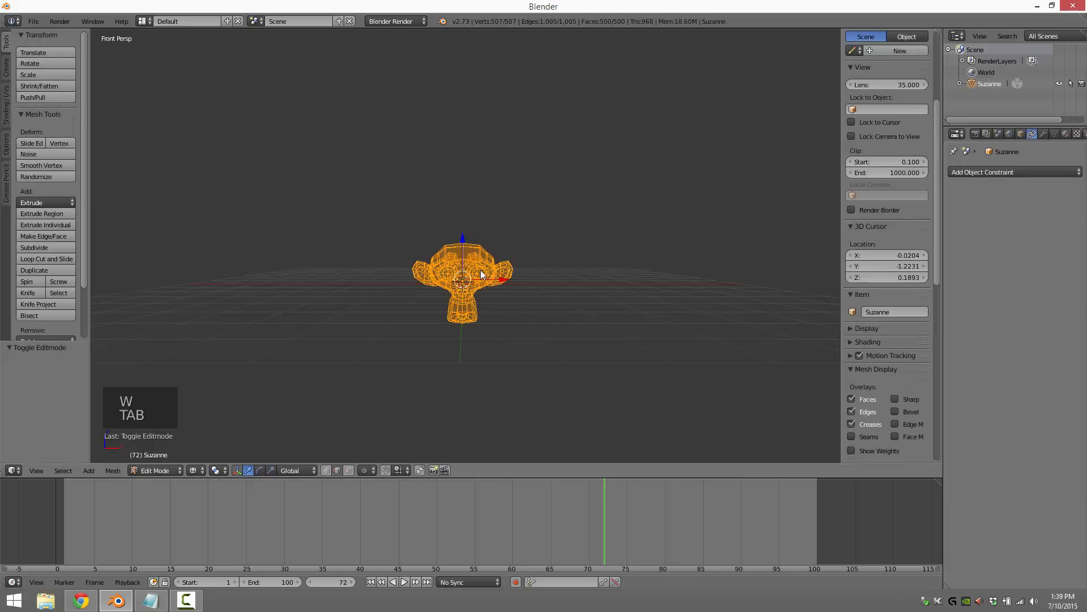
pyautogui.press('w')
pyautogui.click(480, 269)
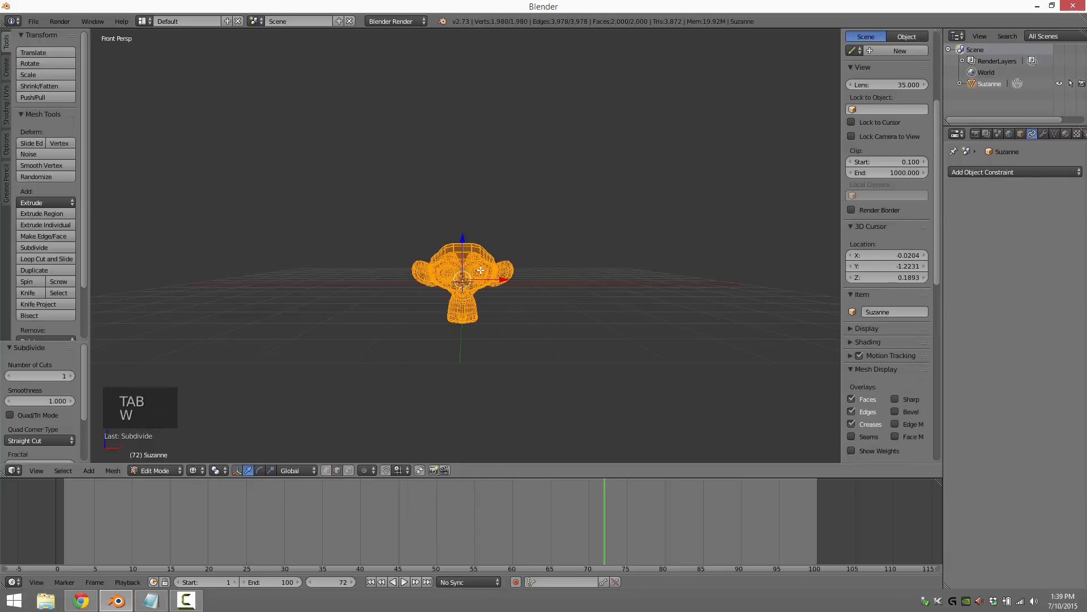
# - Set the viewport shading to Solid and return the monkey to Object Mode
pyautogui.scroll(4, 475, 314)
pyautogui.keyDown('shift'); pyautogui.moveTo(606, 377); pyautogui.dragTo(601, 283, button='middle'); pyautogui.keyUp('shift')
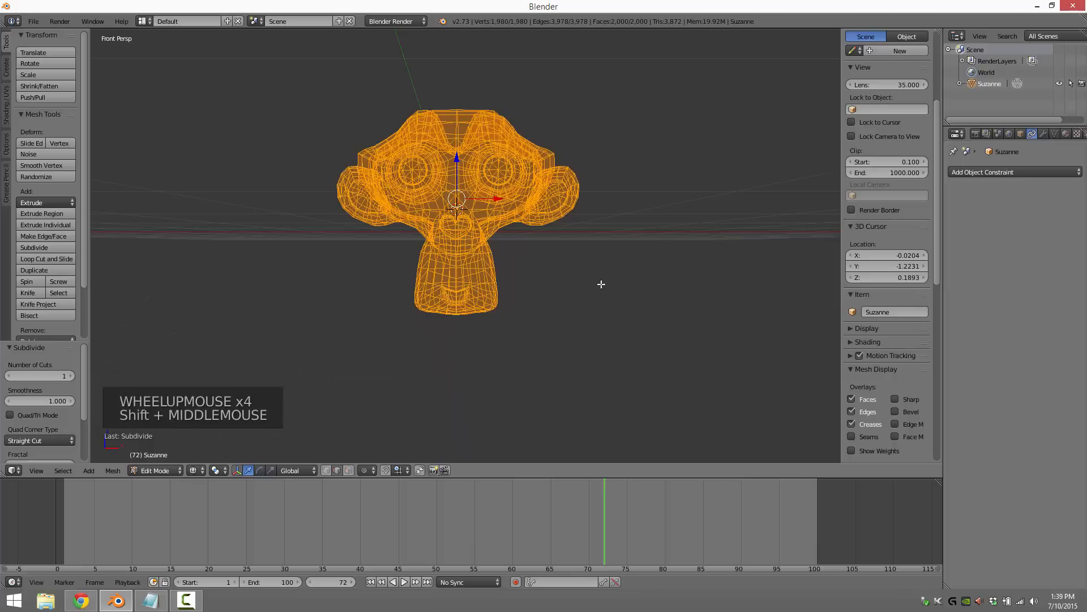
pyautogui.click(198, 470)
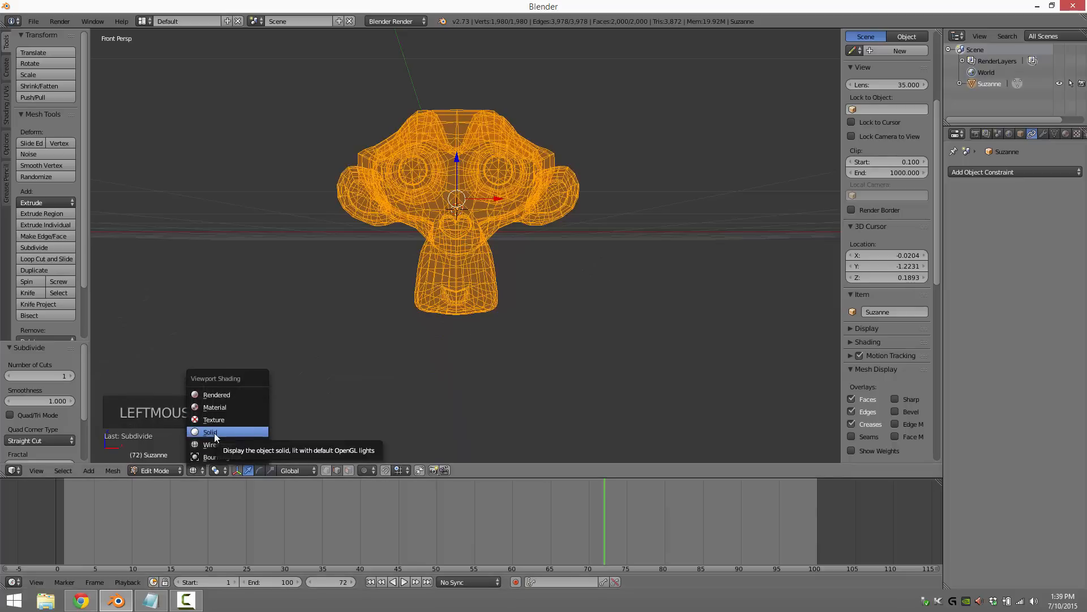
pyautogui.click(214, 433)
pyautogui.moveTo(566, 251)
pyautogui.keyDown('shift'); pyautogui.mouseDown(button='middle')
pyautogui.moveTo(558, 264)
pyautogui.moveTo(509, 271)
pyautogui.moveTo(590, 277)
pyautogui.moveTo(558, 268)
pyautogui.mouseUp(button='middle'); pyautogui.keyUp('shift')
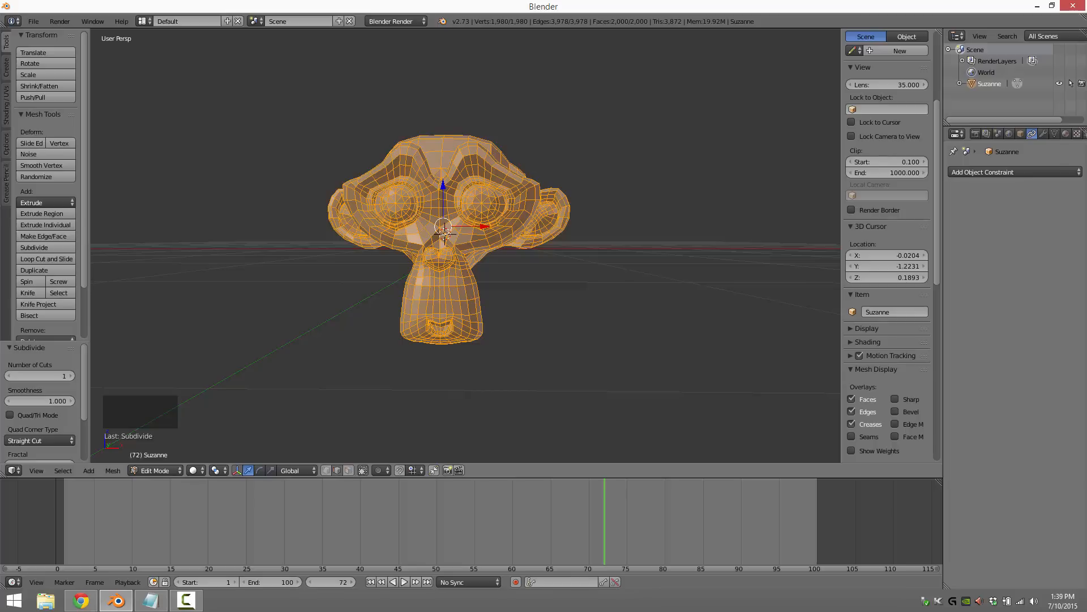
pyautogui.press('Tab')
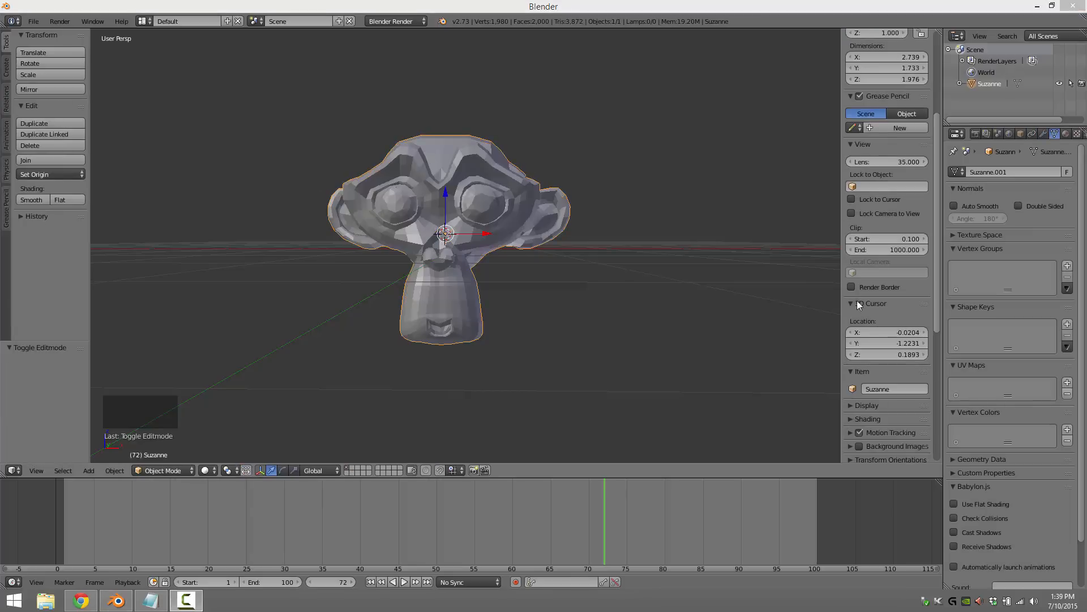
# - Show the monkey's mesh data properties and set the timeline to frame 1
pyautogui.click(1055, 132)
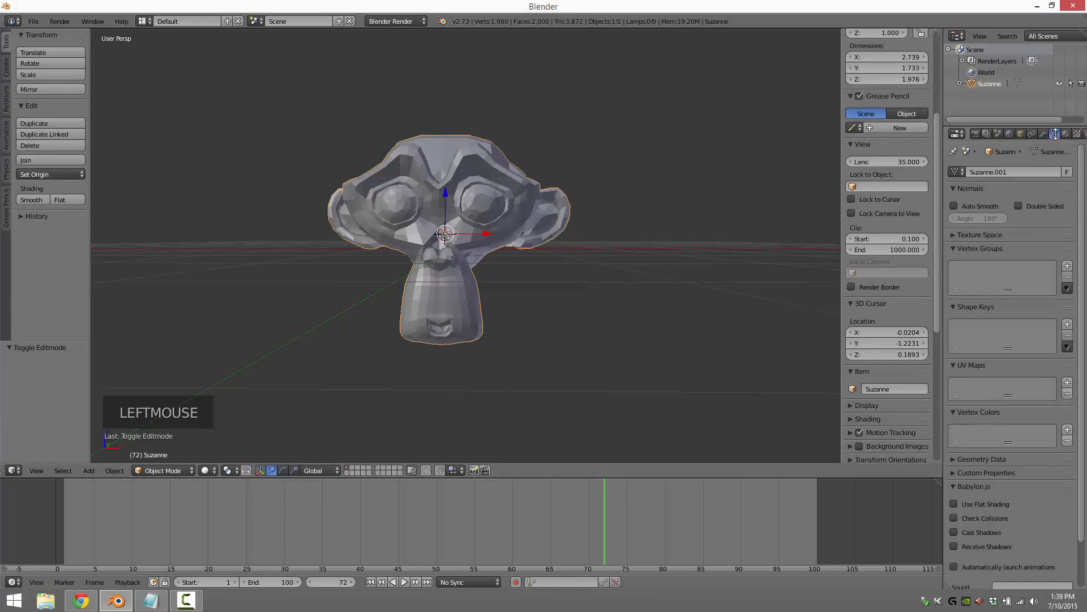
pyautogui.scroll(-5, 1004, 512)
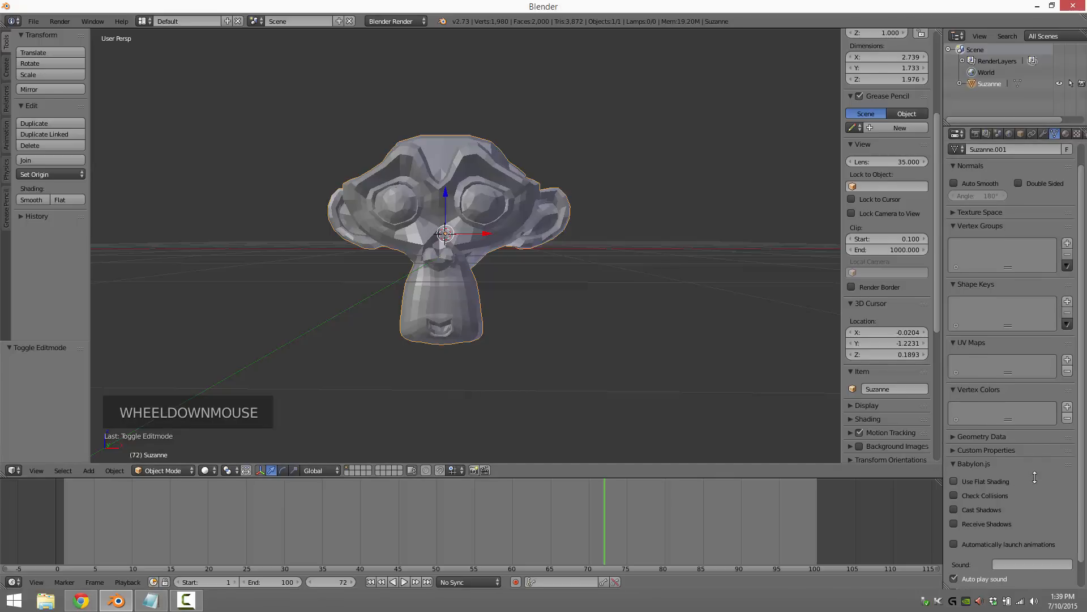
pyautogui.scroll(3, 1025, 472)
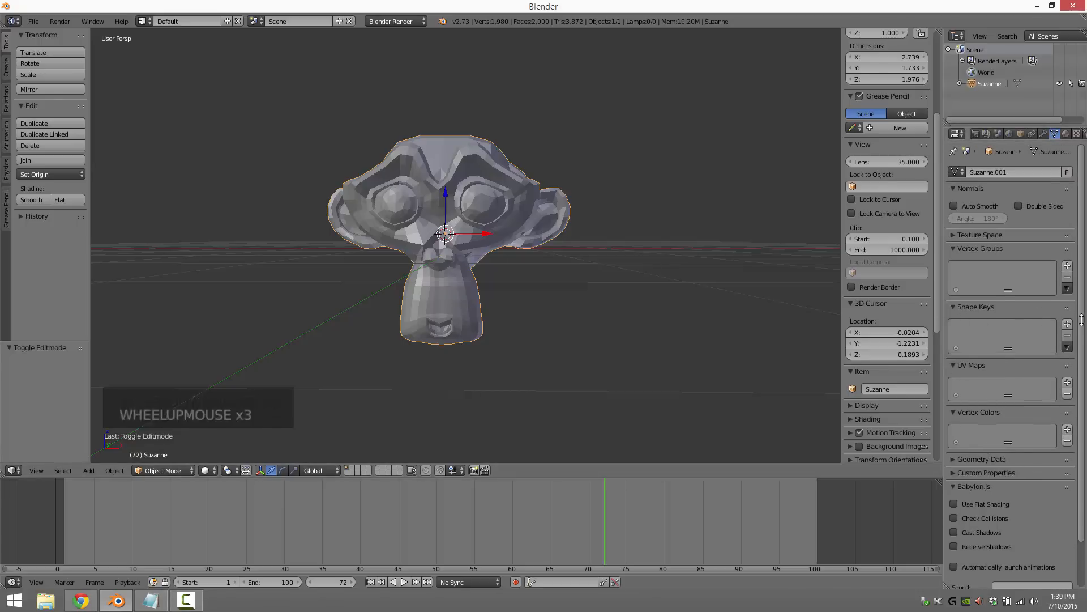
pyautogui.click(66, 538)
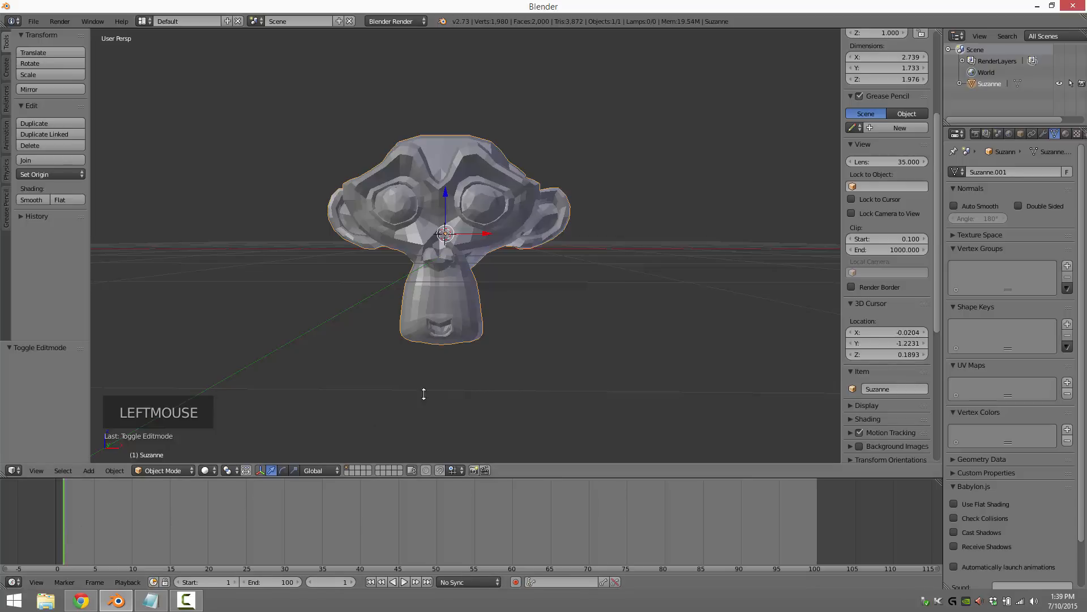
# - Add and remove a vertex group, and collapse the Vertex Groups, UV Maps and Vertex Colors sections
pyautogui.click(1067, 266)
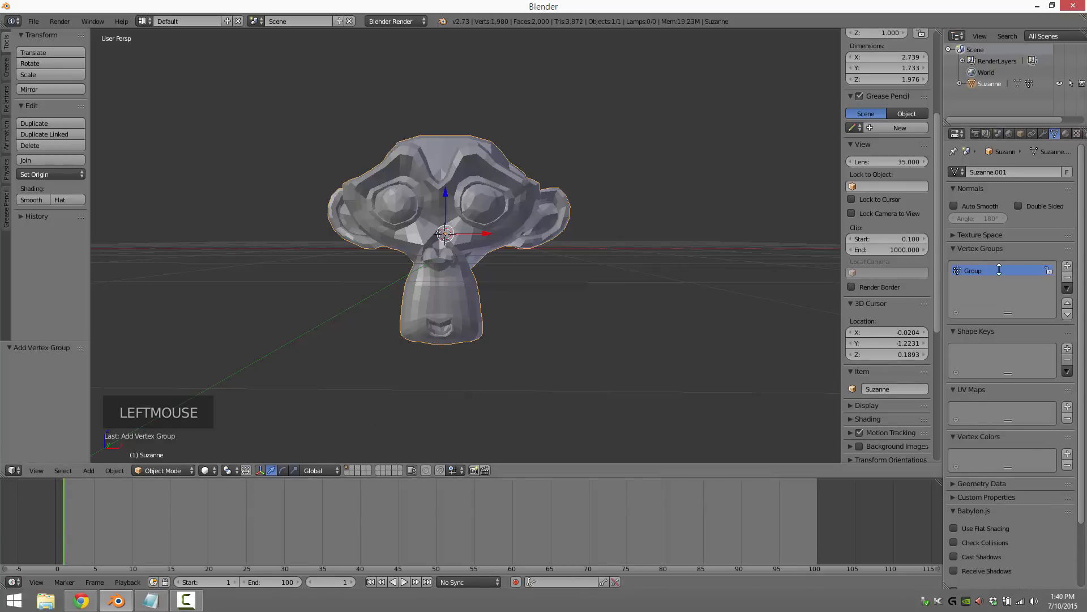
pyautogui.click(1067, 277)
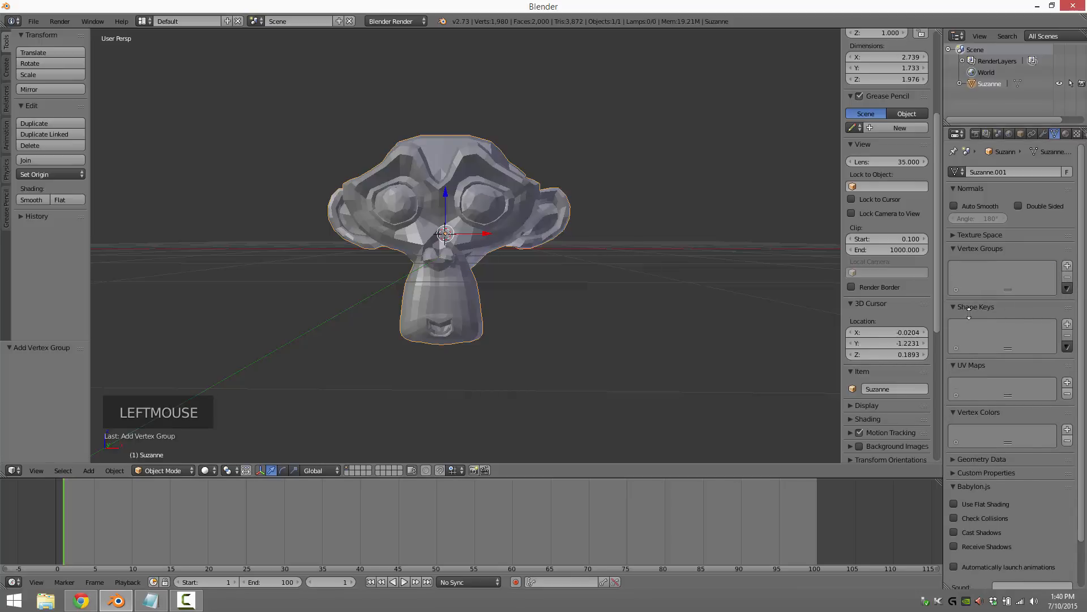
pyautogui.click(953, 248)
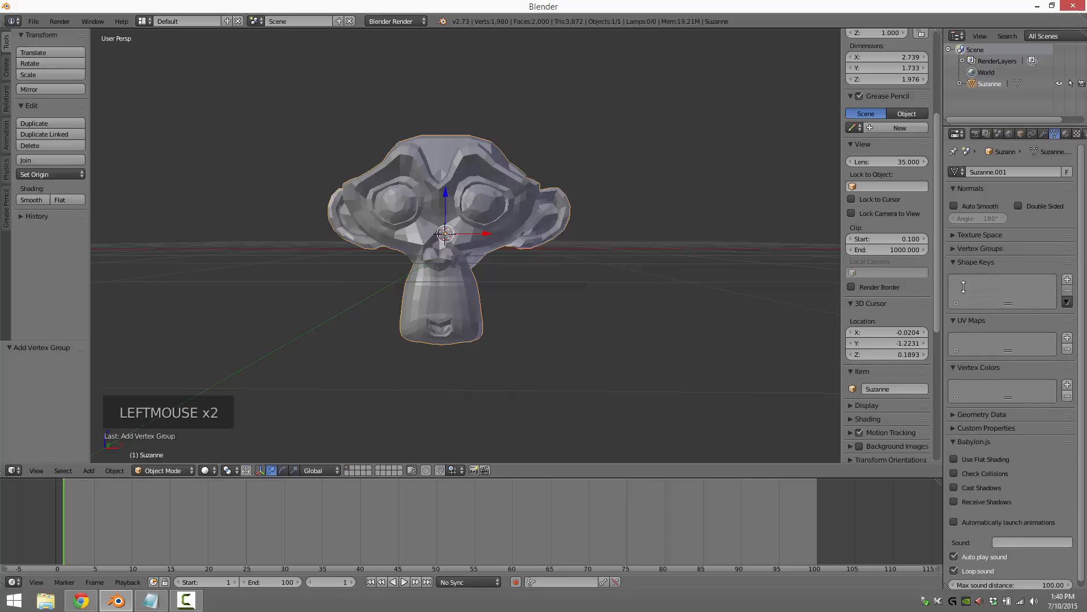
pyautogui.click(953, 321)
pyautogui.click(956, 335)
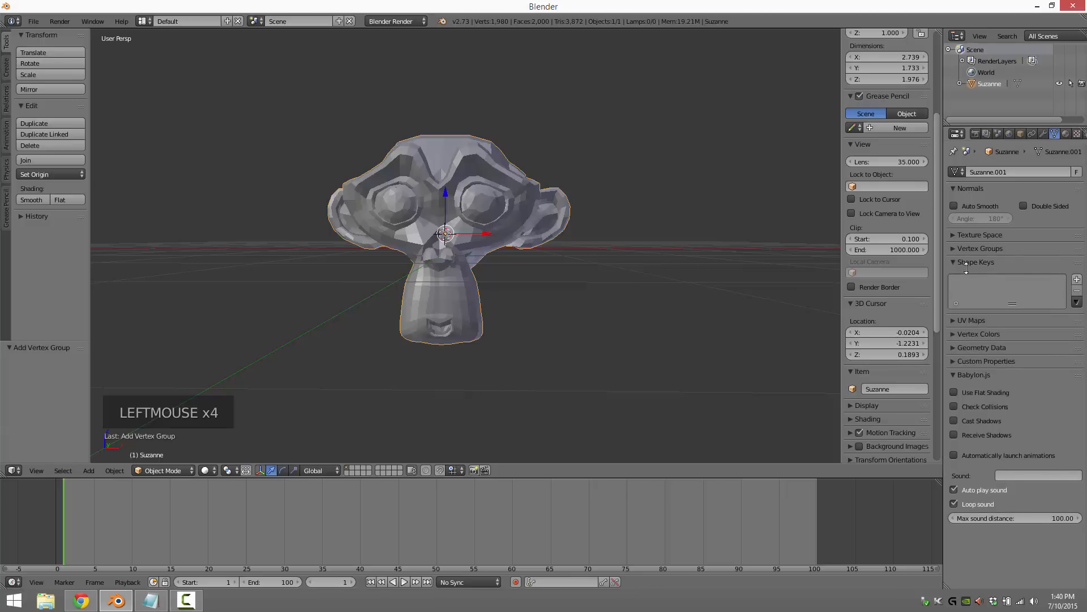
# - Add a base shape key and a second shape key to the monkey, and rename the second one Wink
pyautogui.click(1077, 279)
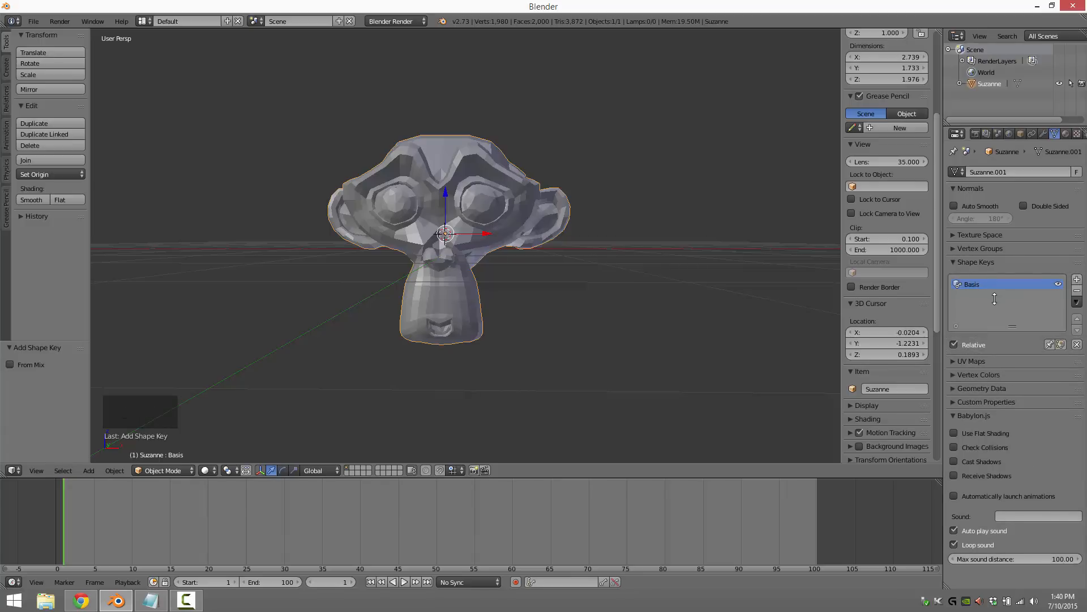
pyautogui.click(1077, 279)
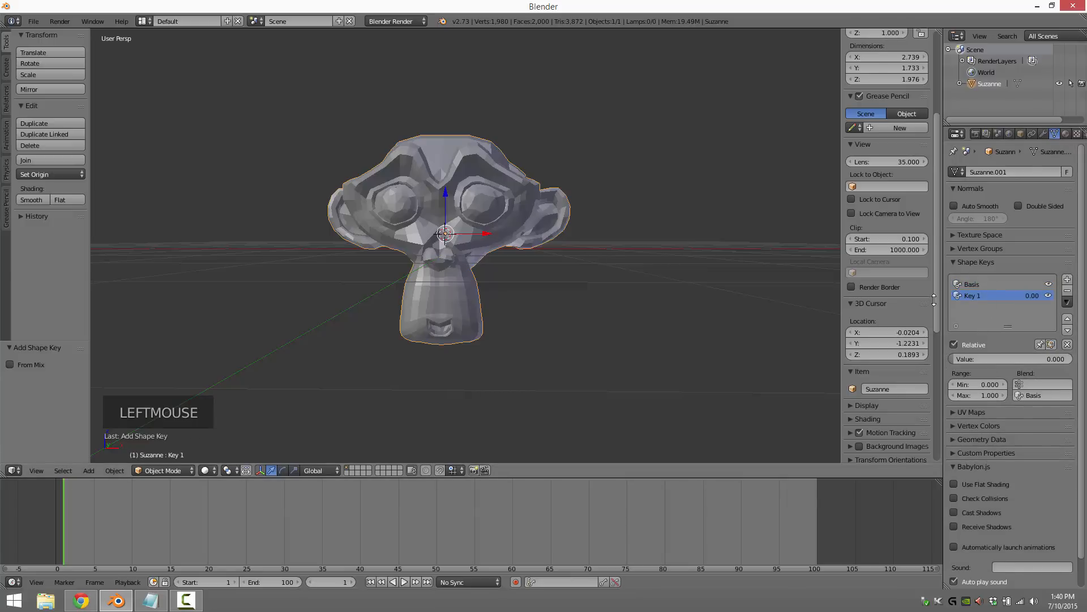
pyautogui.click(976, 286)
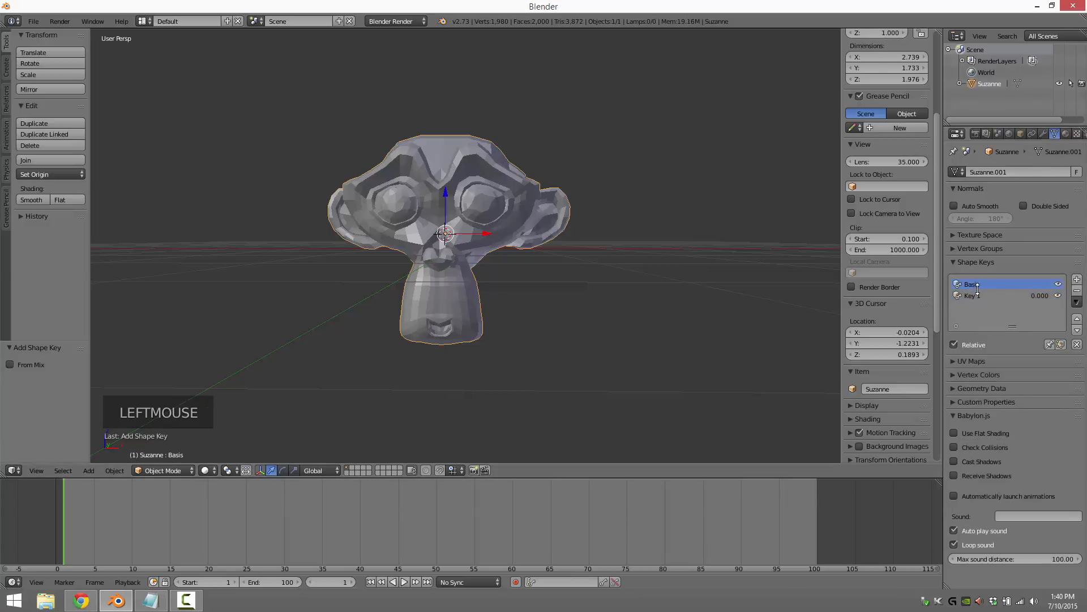
pyautogui.click(978, 295)
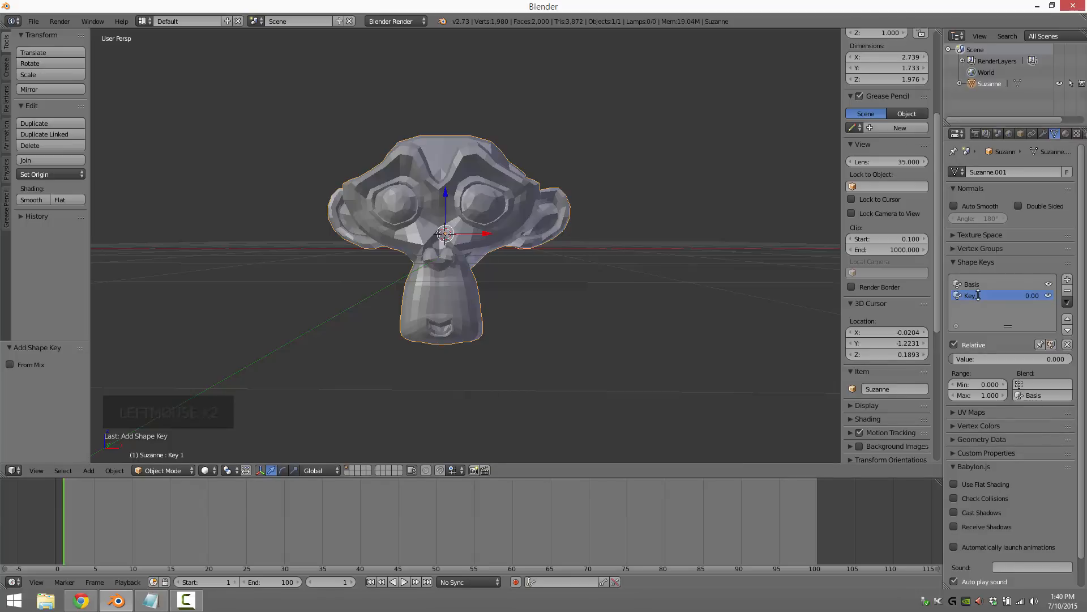
pyautogui.click(976, 293)
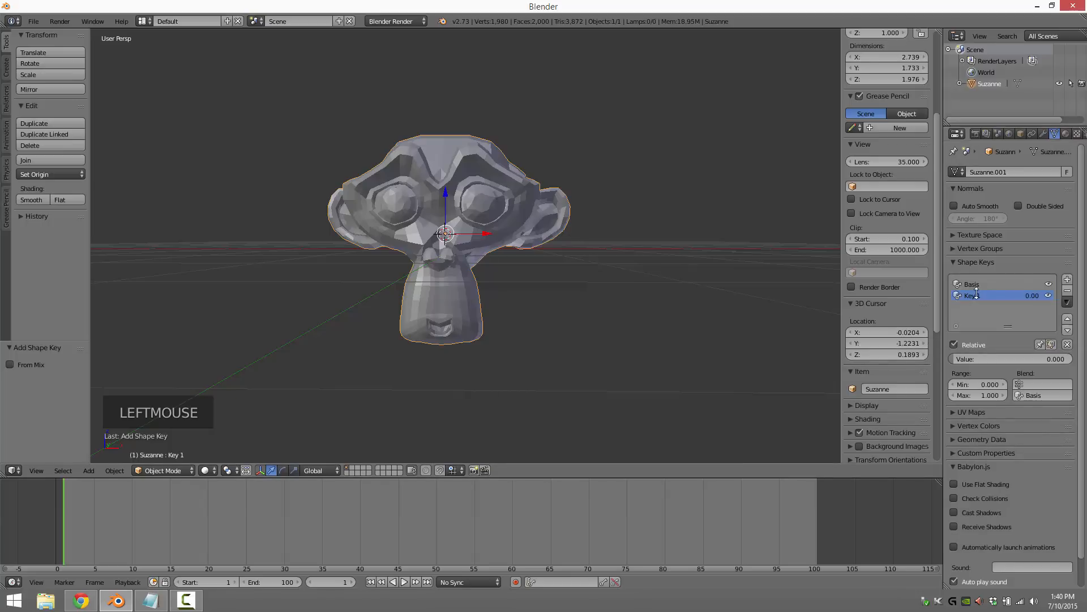
pyautogui.doubleClick(976, 293)
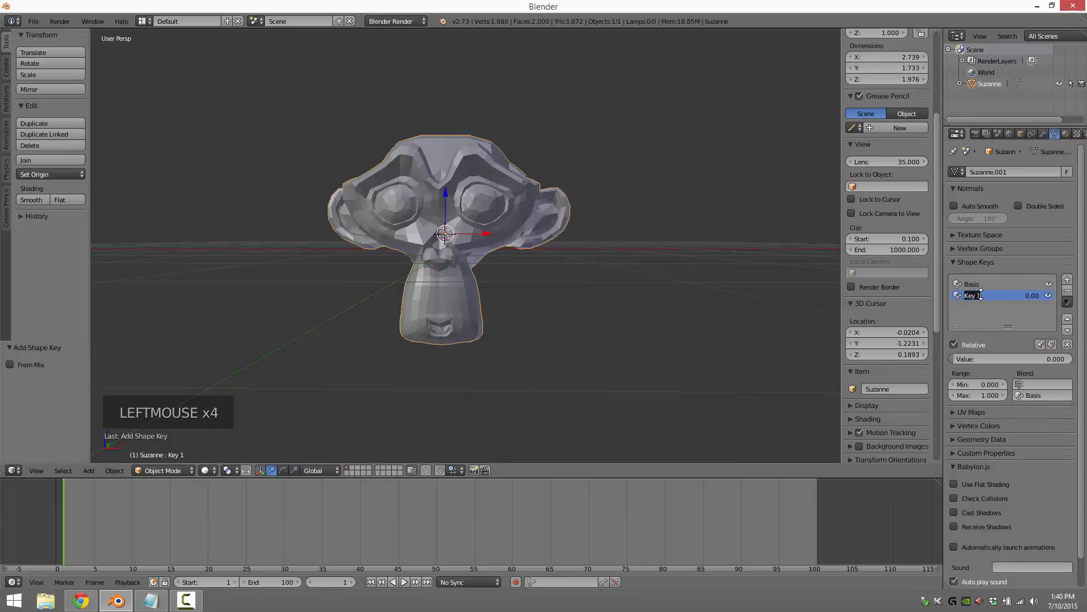
pyautogui.write('Wink')
pyautogui.press('Return')
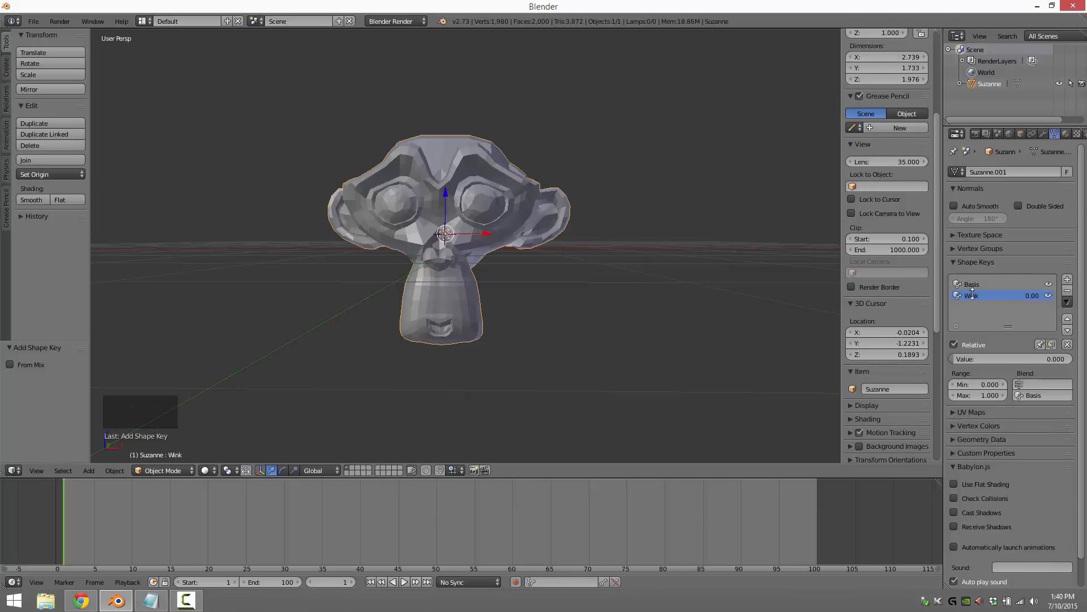
# - Switch the monkey to Edit Mode on the Wink shape key and enable proportional editing
pyautogui.click(163, 470)
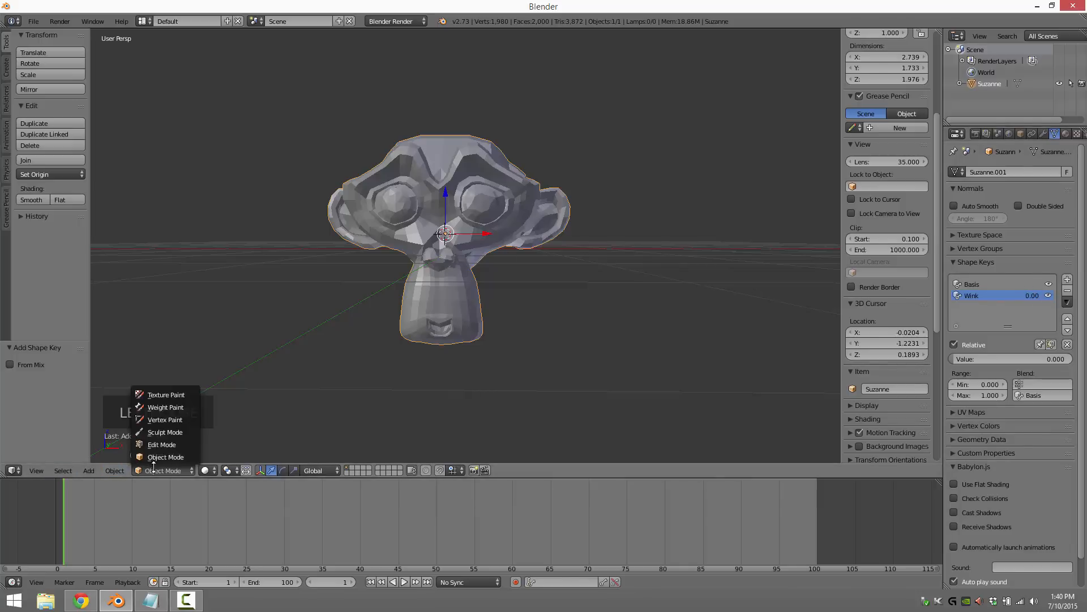
pyautogui.click(158, 445)
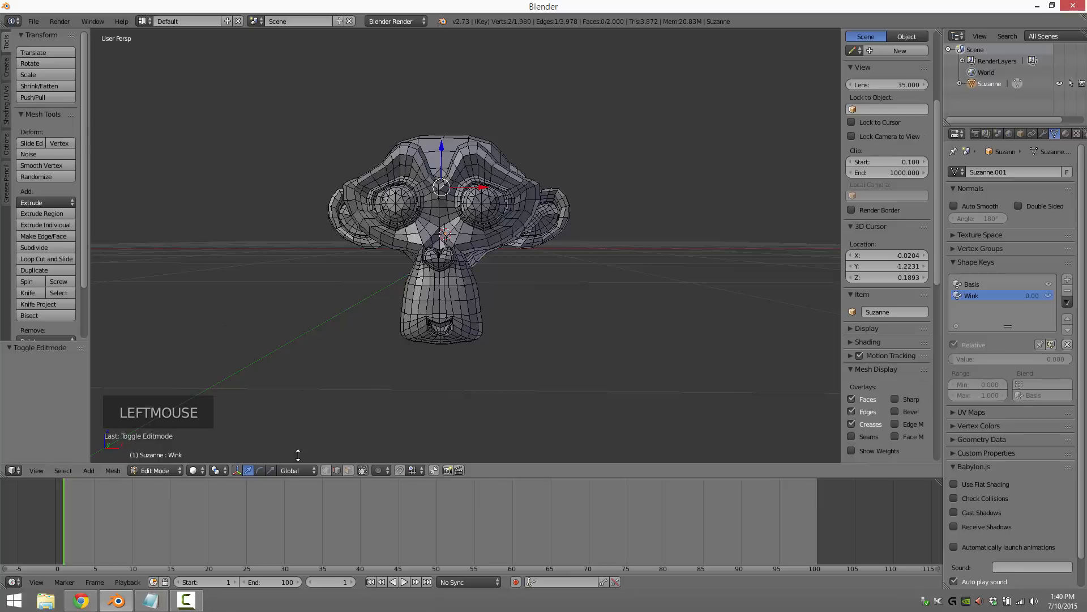
pyautogui.click(117, 469)
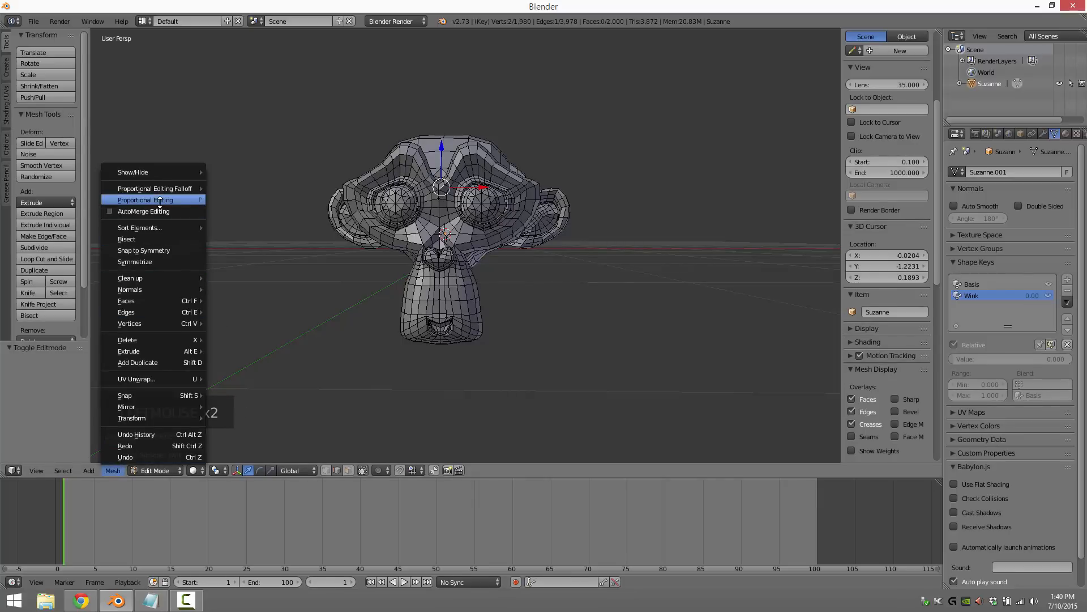
pyautogui.moveTo(159, 200)
pyautogui.click(228, 212)
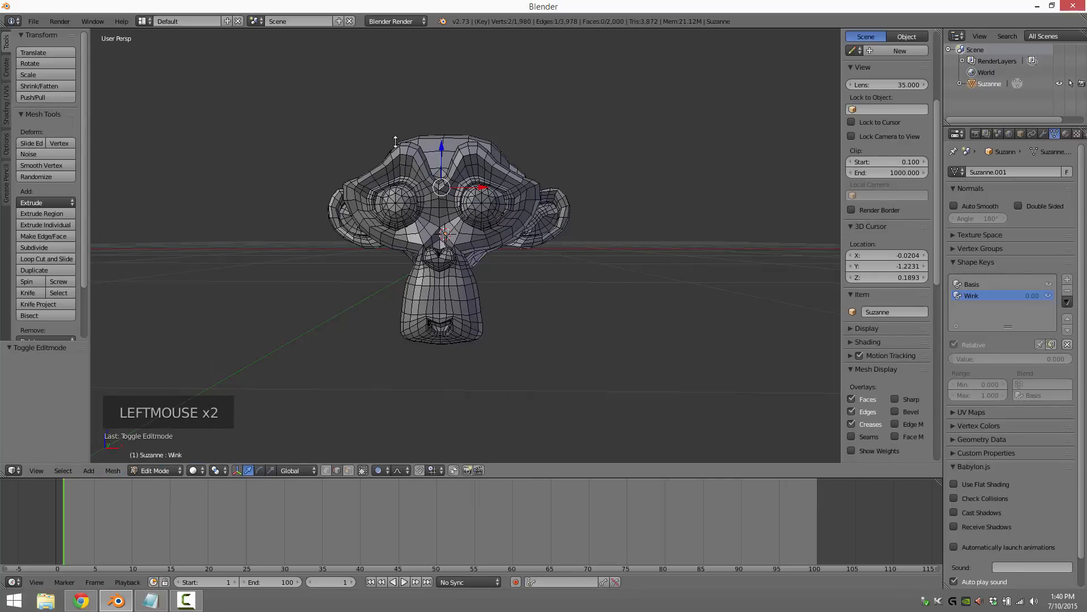
pyautogui.scroll(4, 414, 179)
pyautogui.scroll(-3, 413, 179)
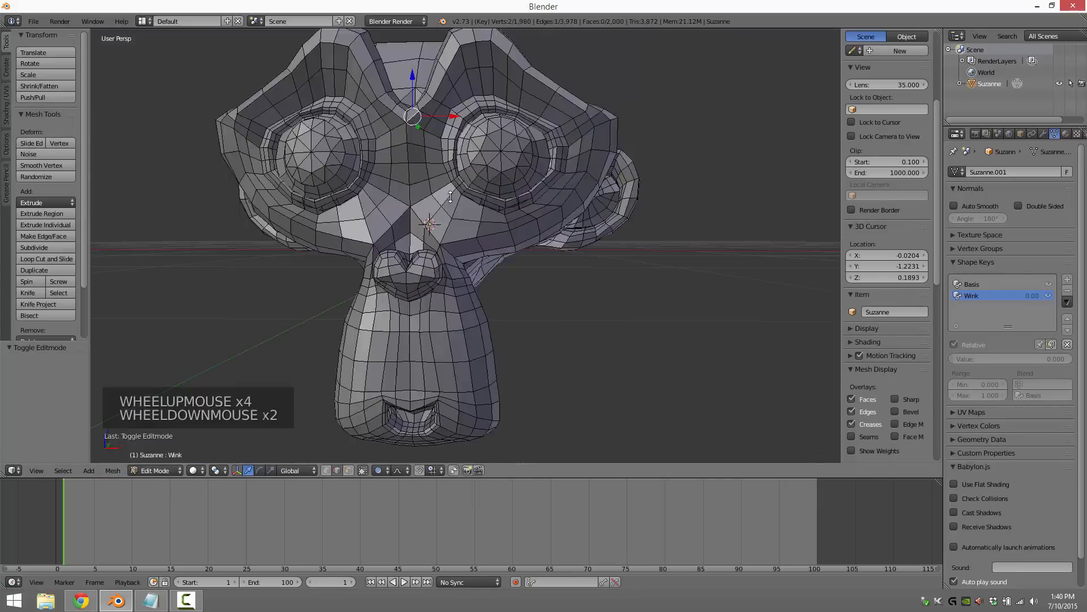
pyautogui.keyDown('shift'); pyautogui.moveTo(413, 179); pyautogui.dragTo(439, 247, button='middle'); pyautogui.keyUp('shift')
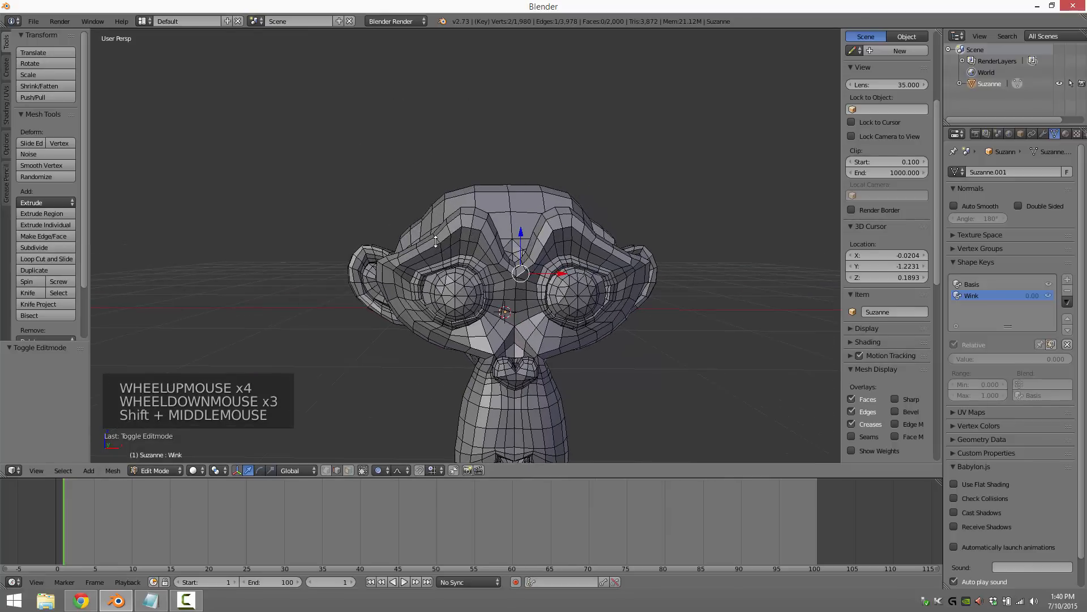
pyautogui.press('c')
pyautogui.click(436, 240)
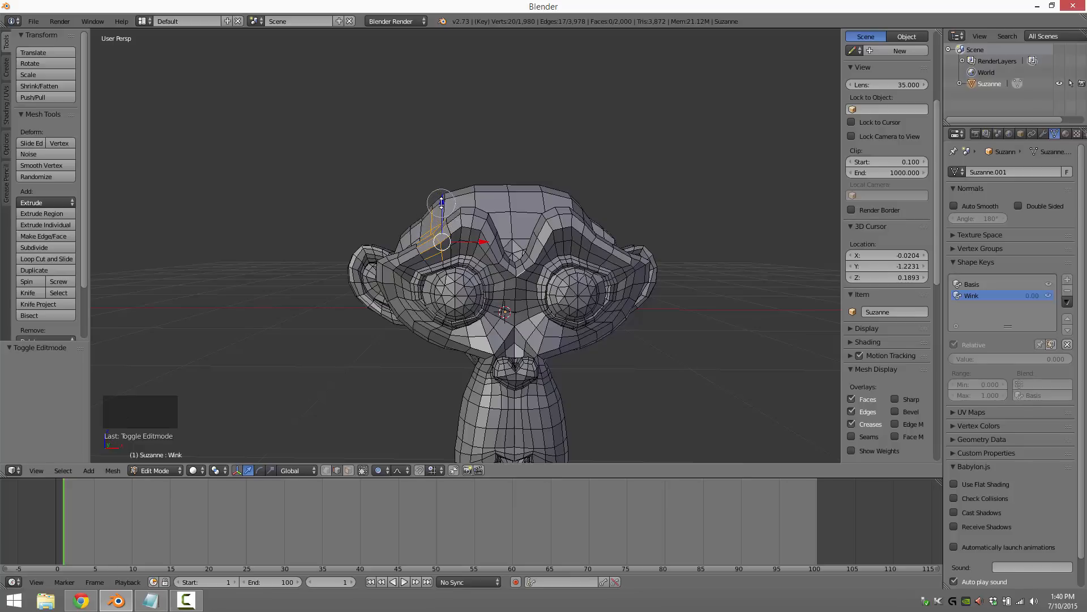
pyautogui.click(442, 202)
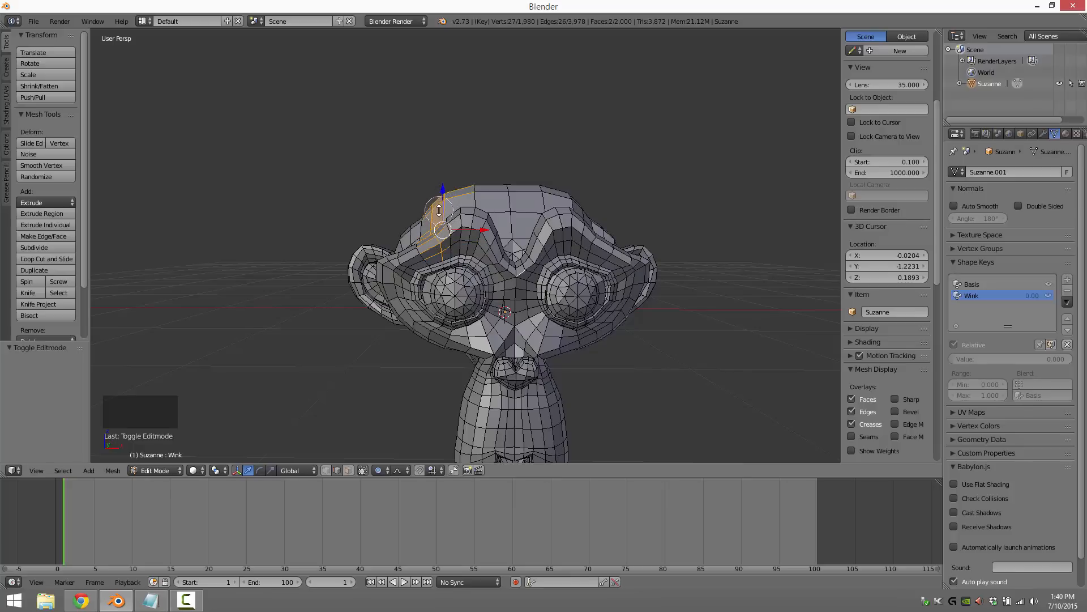
pyautogui.rightClick(428, 243)
pyautogui.click(426, 241)
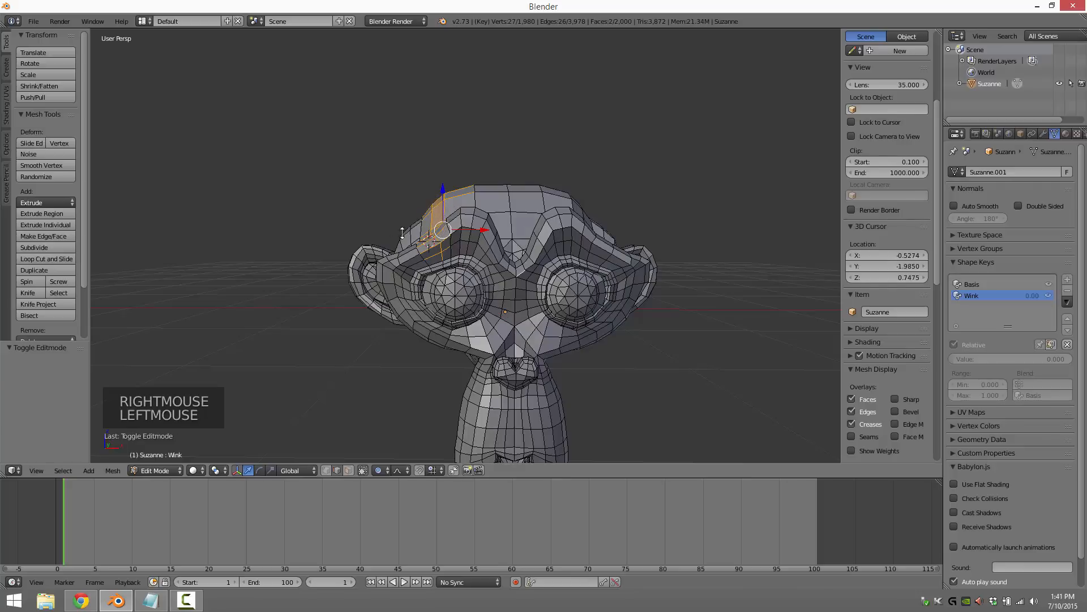
pyautogui.press('a')
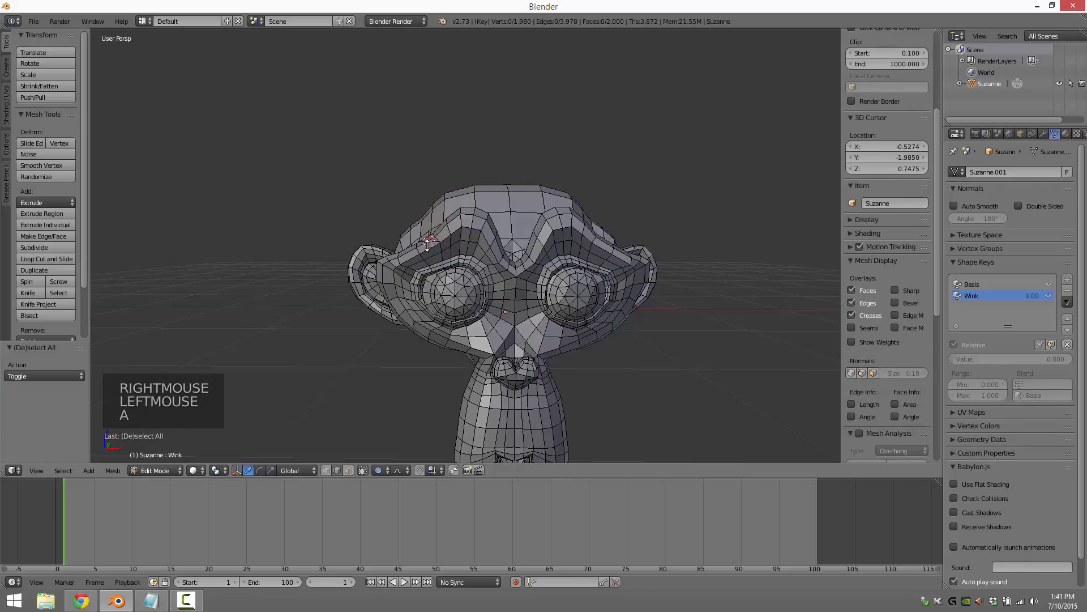
pyautogui.press('c')
pyautogui.click(426, 244)
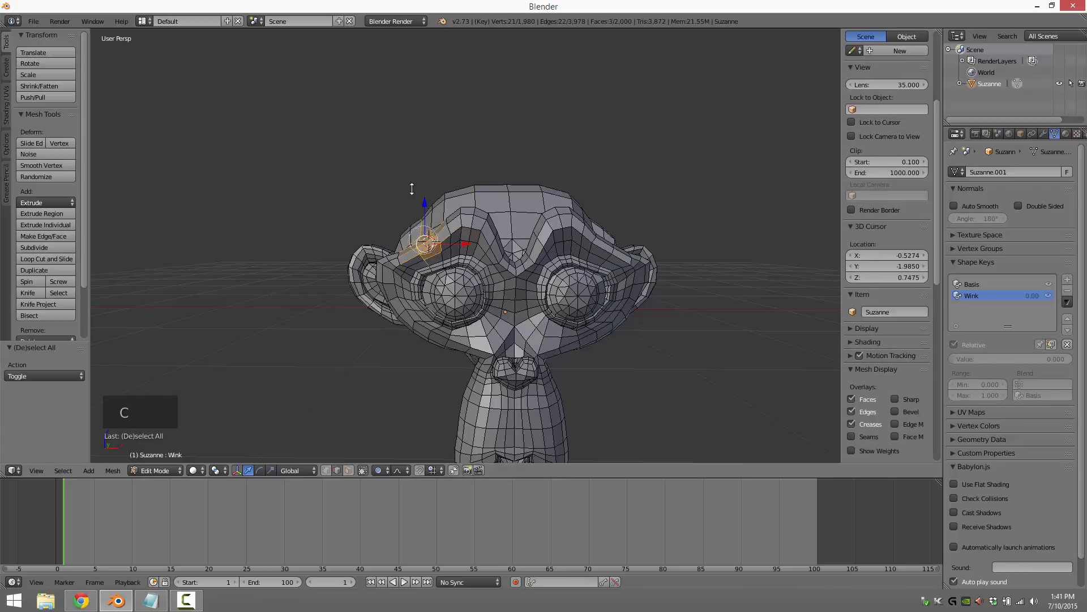
pyautogui.click(425, 202)
pyautogui.rightClick(384, 195)
pyautogui.press('Escape')
pyautogui.press('c')
pyautogui.press('c')
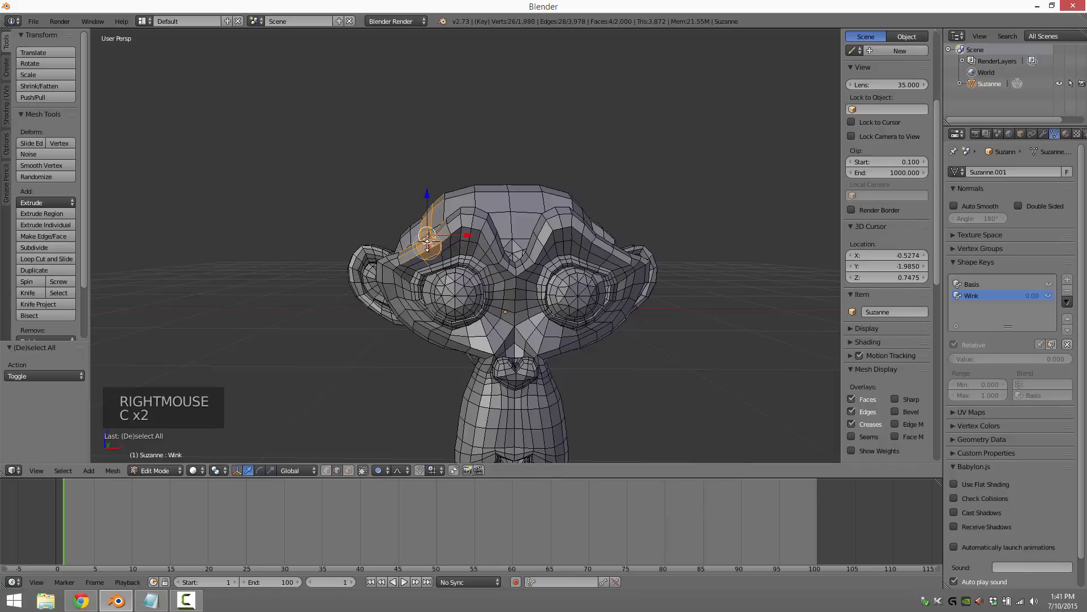
# - Circle-select the outer brow vertices above one eye and raise them along Z by about 0.221, plus another 0.014
pyautogui.rightClick(427, 244)
pyautogui.rightClick(429, 245)
pyautogui.press('c')
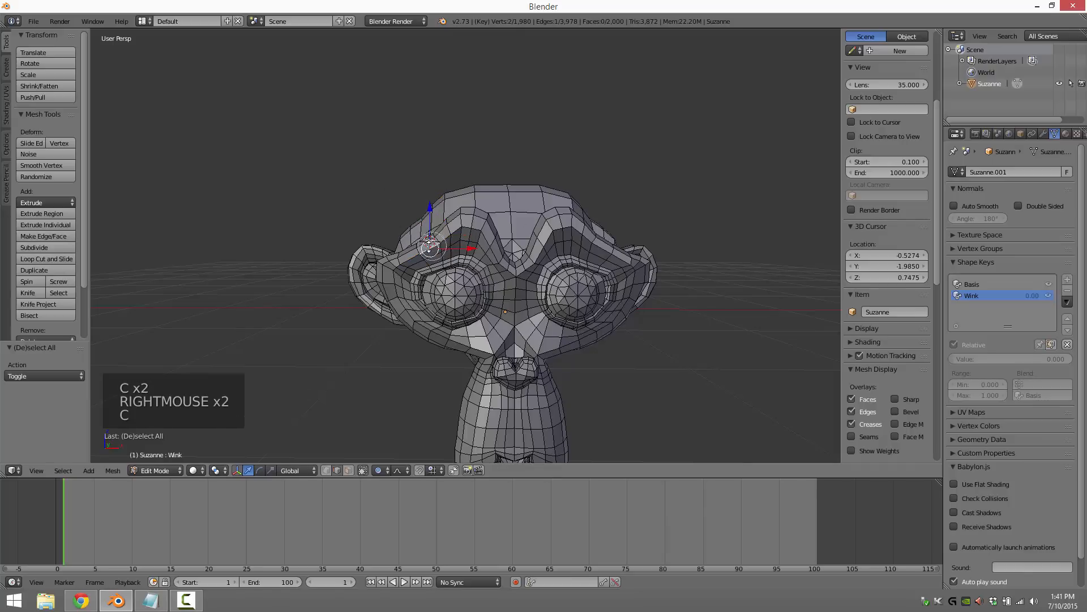
pyautogui.click(429, 245)
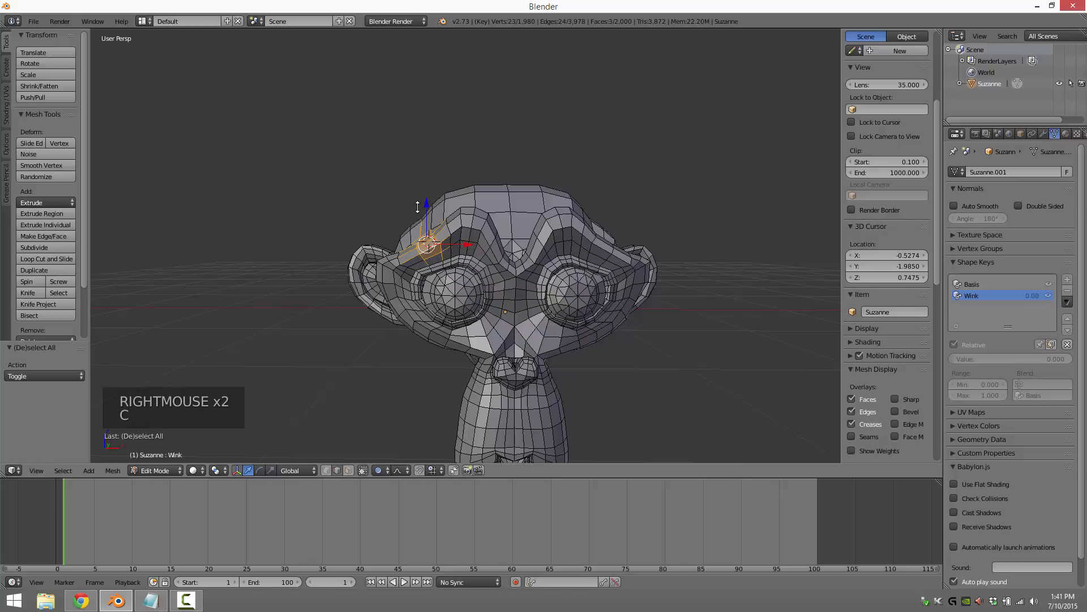
pyautogui.moveTo(425, 201); pyautogui.dragTo(423, 168)
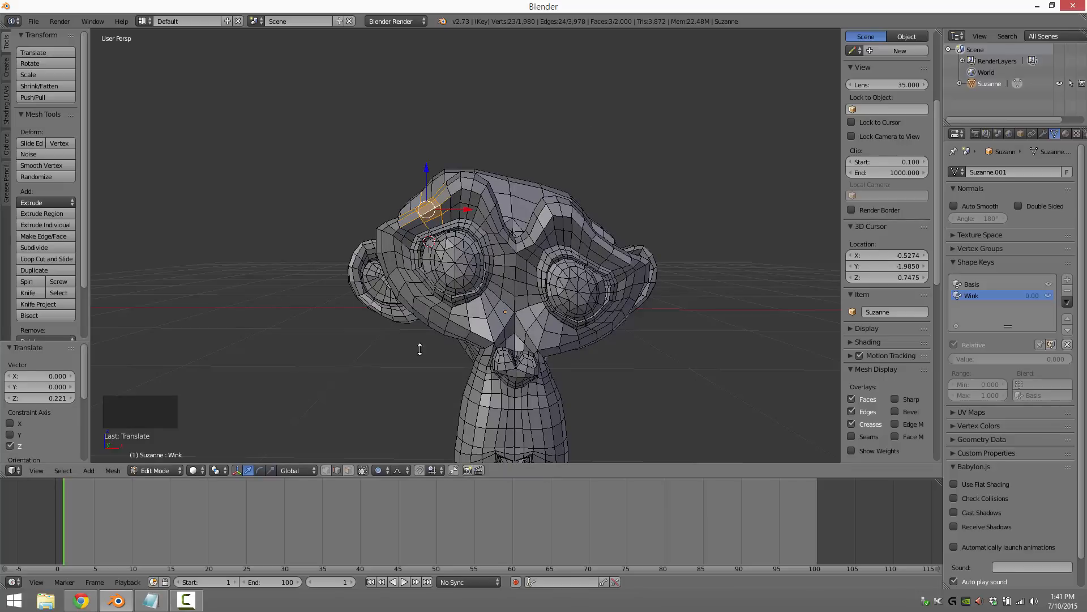
pyautogui.moveTo(424, 171); pyautogui.dragTo(424, 169)
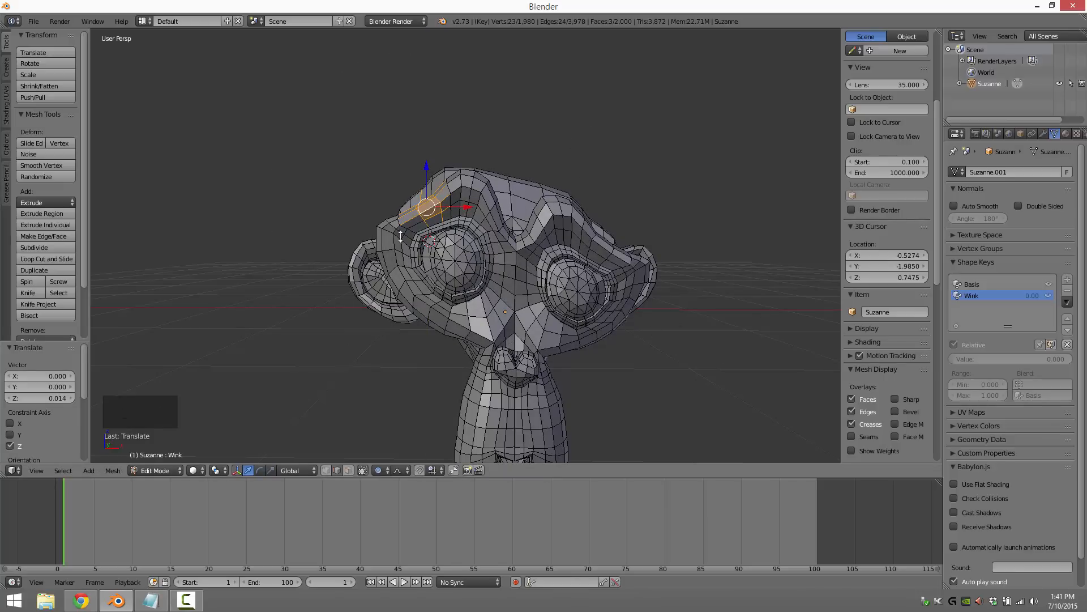
# - Compare the monkey's Basis and Wink shapes by alternating the active shape key, ending on Wink
pyautogui.click(974, 282)
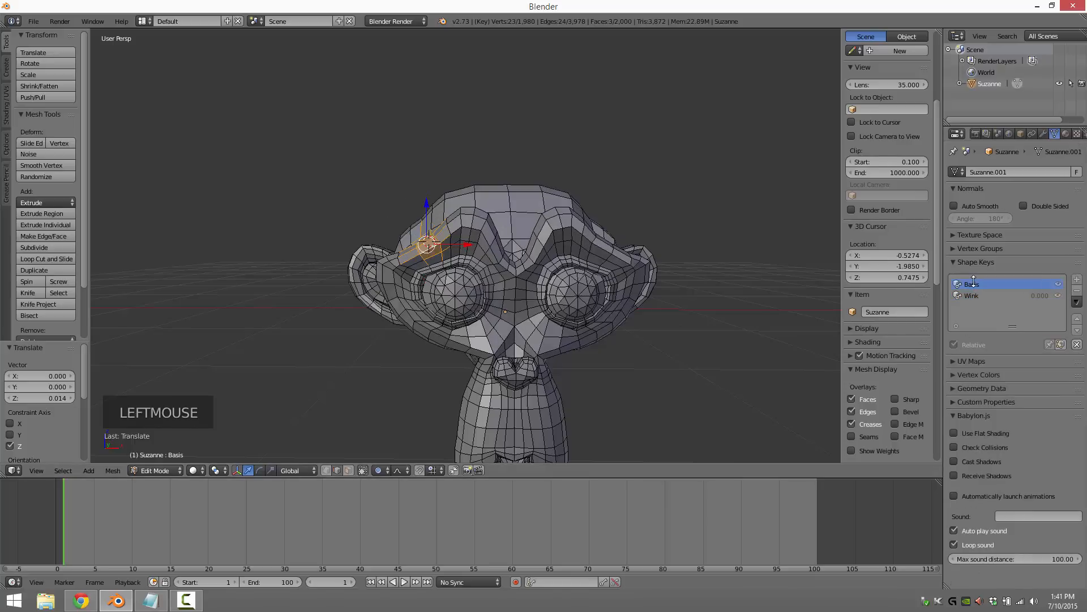
pyautogui.click(974, 295)
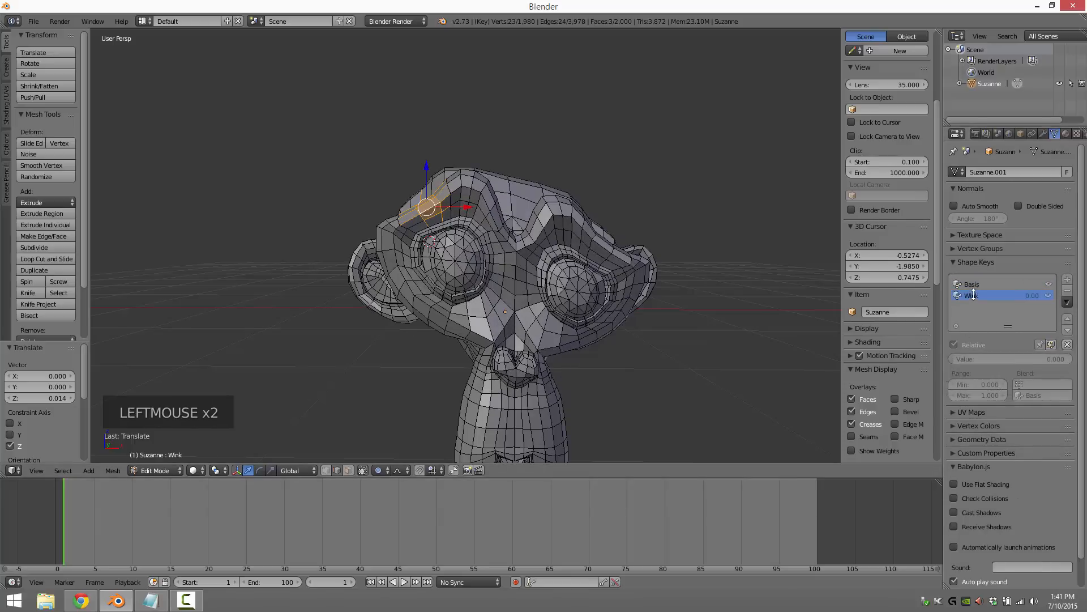
pyautogui.click(975, 284)
pyautogui.click(972, 296)
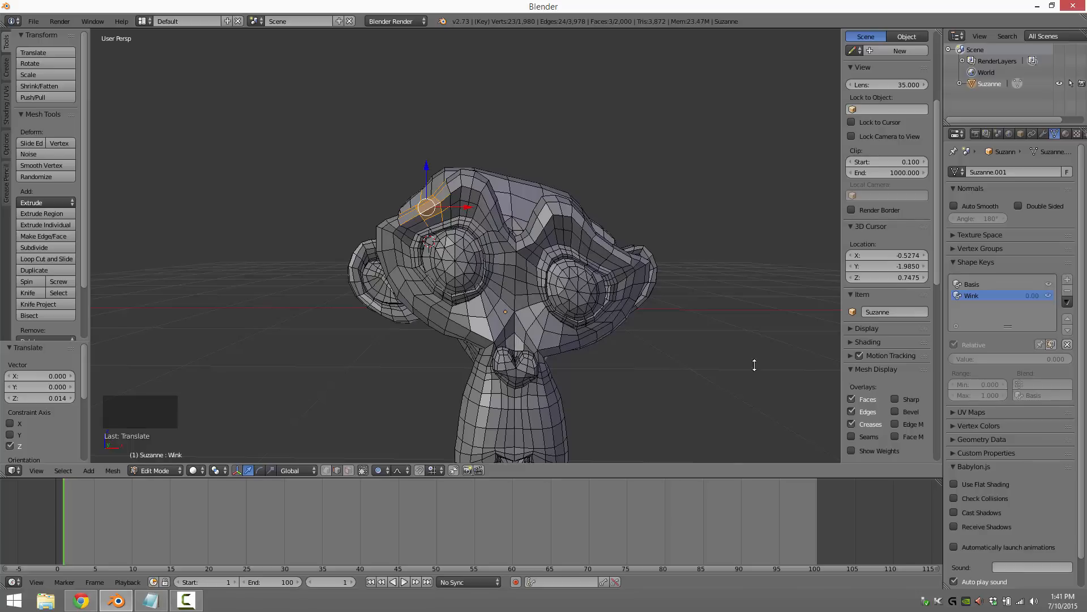
pyautogui.click(974, 283)
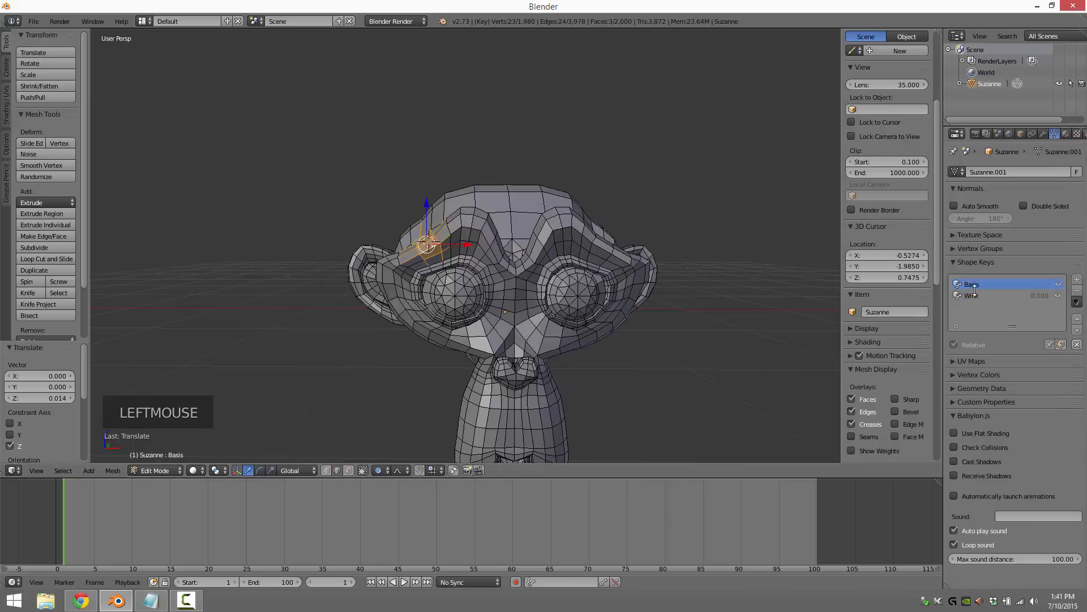
pyautogui.click(972, 294)
pyautogui.click(971, 284)
pyautogui.click(973, 291)
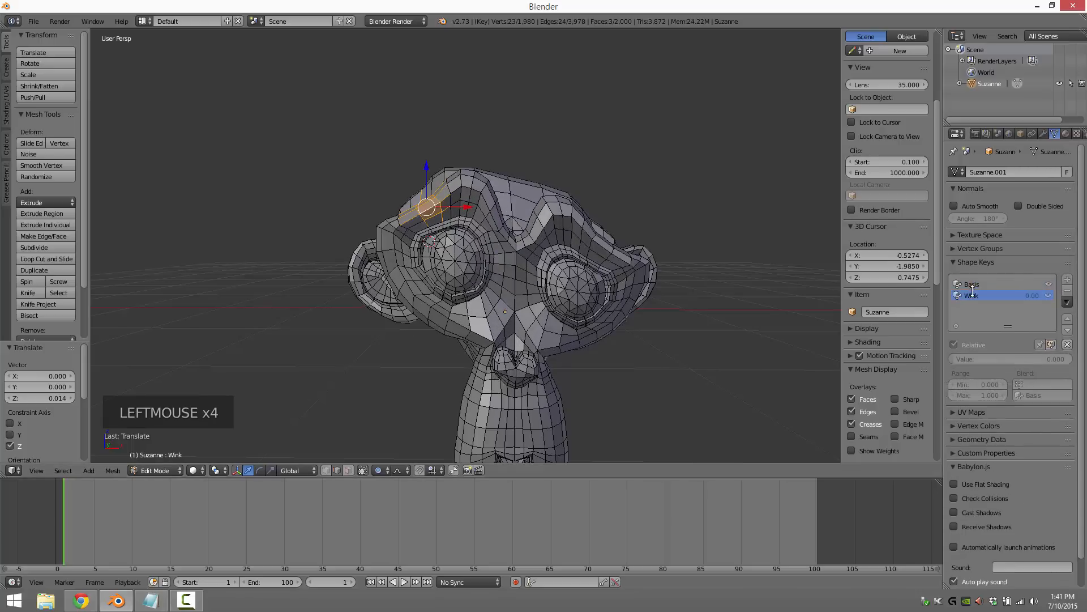
pyautogui.click(975, 284)
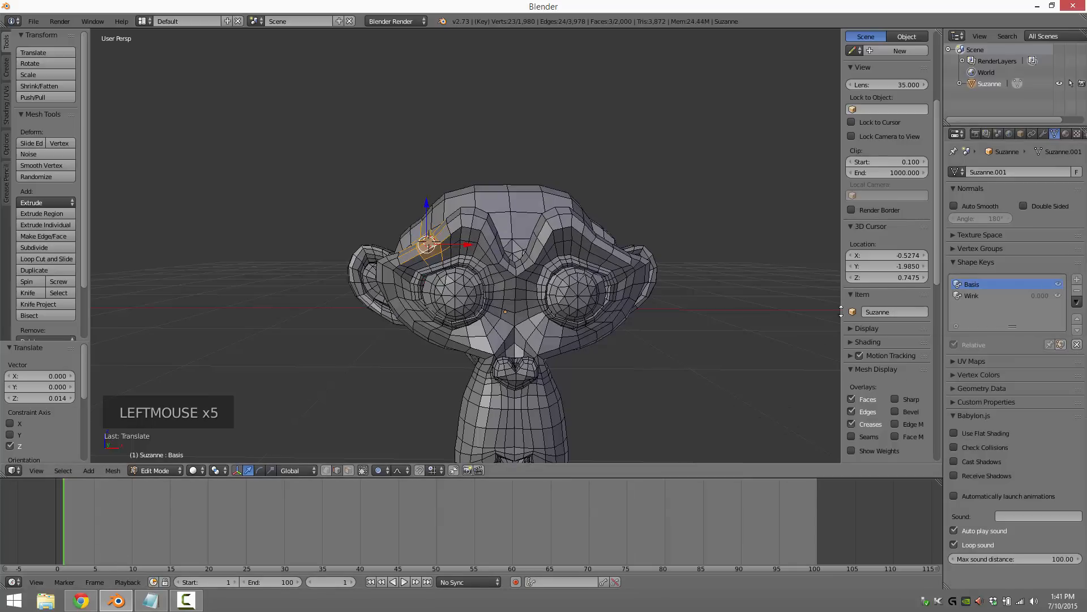
pyautogui.click(976, 284)
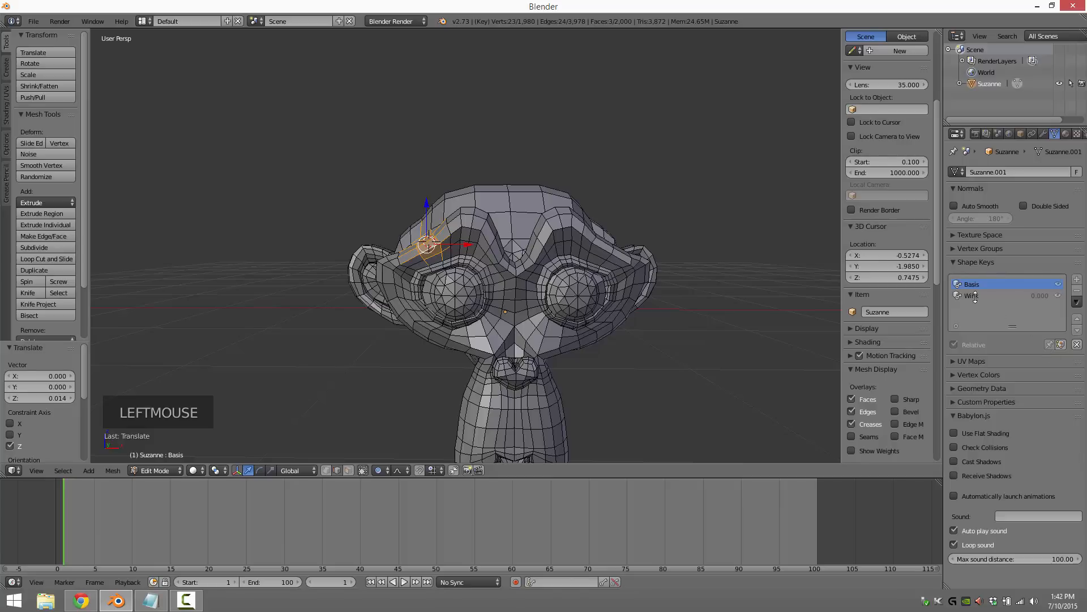
pyautogui.click(972, 295)
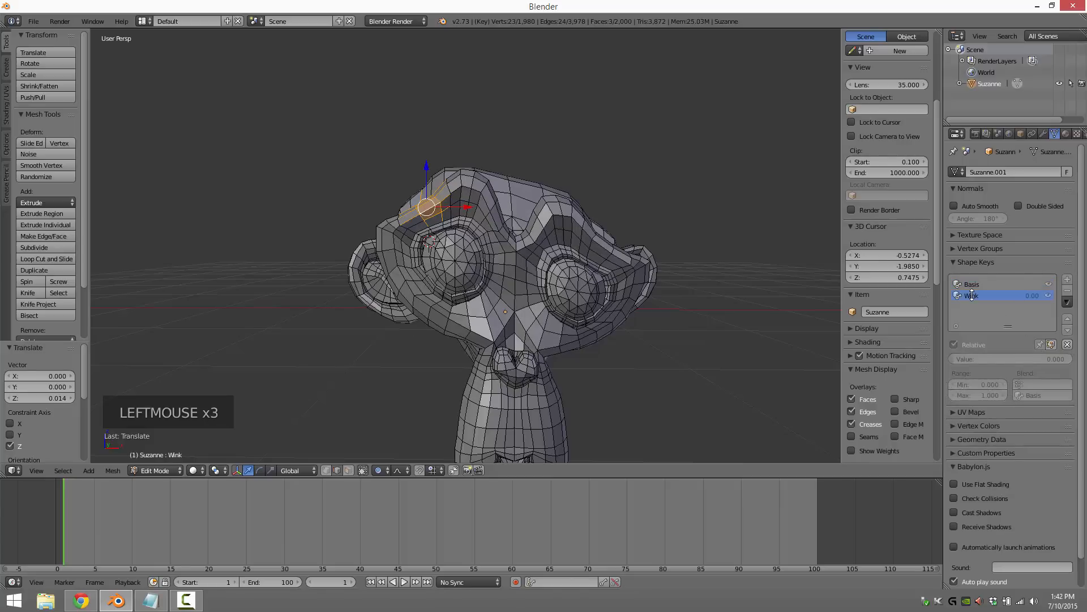
# - Return the monkey to Object Mode and keyframe the Wink shape key's value of 0.000 at frame 1
pyautogui.click(179, 469)
pyautogui.click(156, 454)
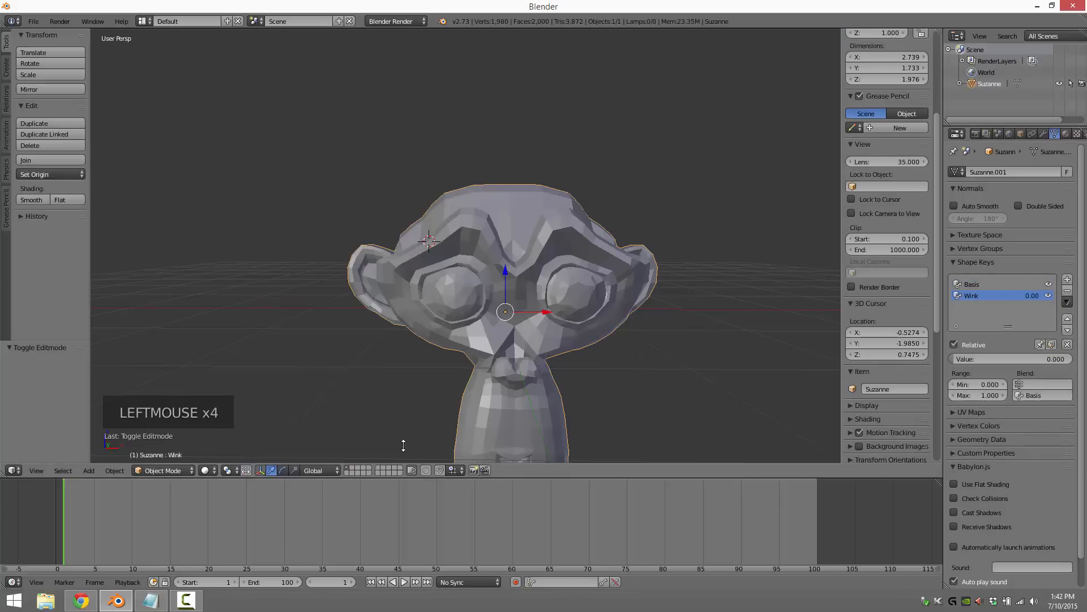
pyautogui.click(977, 291)
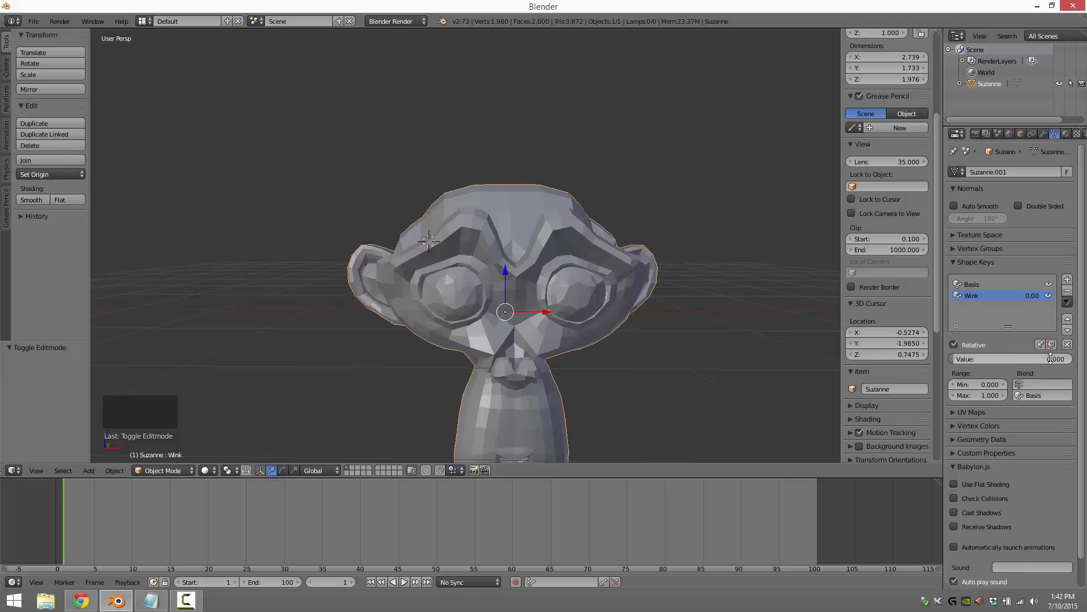
pyautogui.rightClick(1000, 360)
pyautogui.click(1000, 361)
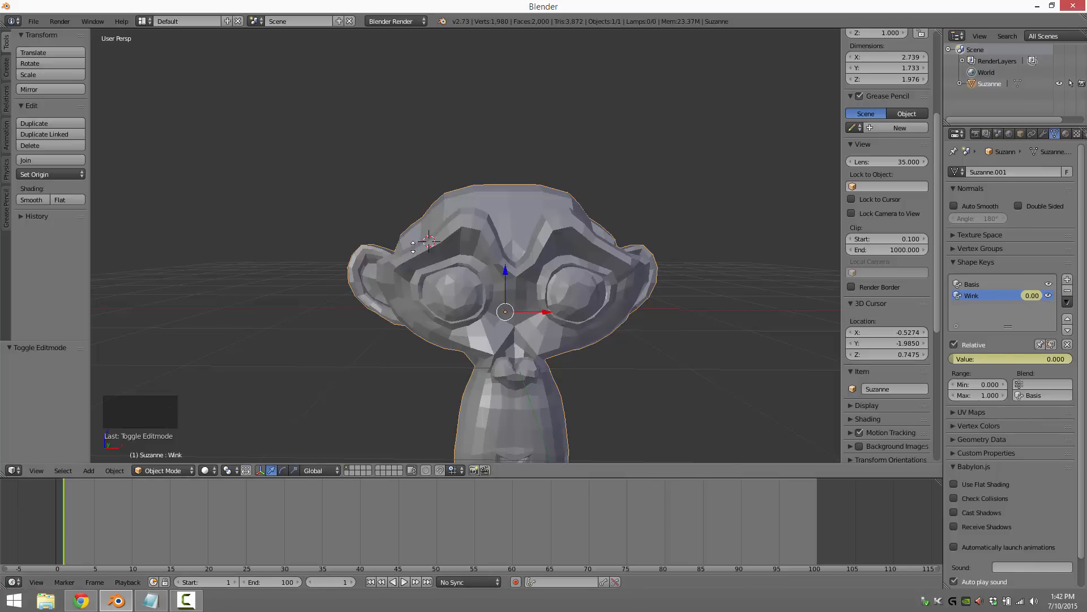
# - Set the Wink shape key's value to 1.000 at frame 25 and insert a keyframe for it
pyautogui.click(262, 536)
pyautogui.click(285, 539)
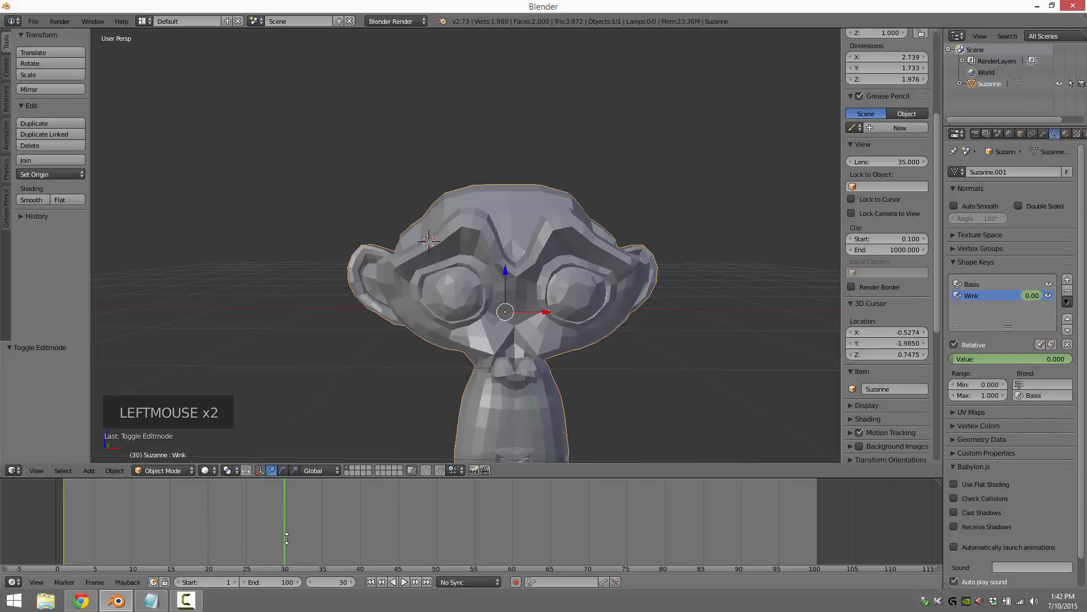
pyautogui.click(245, 540)
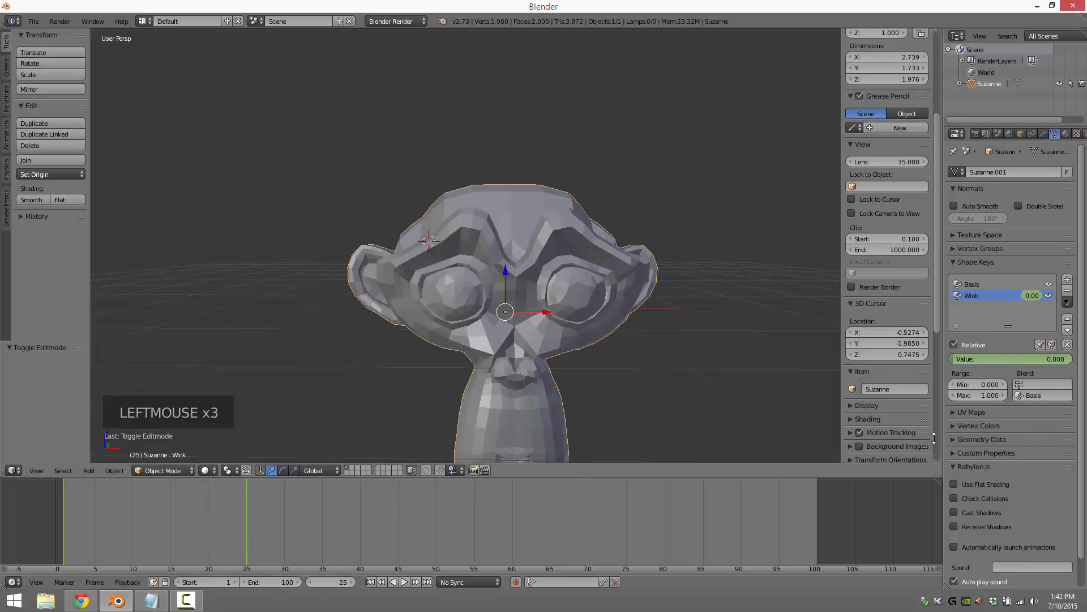
pyautogui.moveTo(969, 359); pyautogui.dragTo(1084, 359)
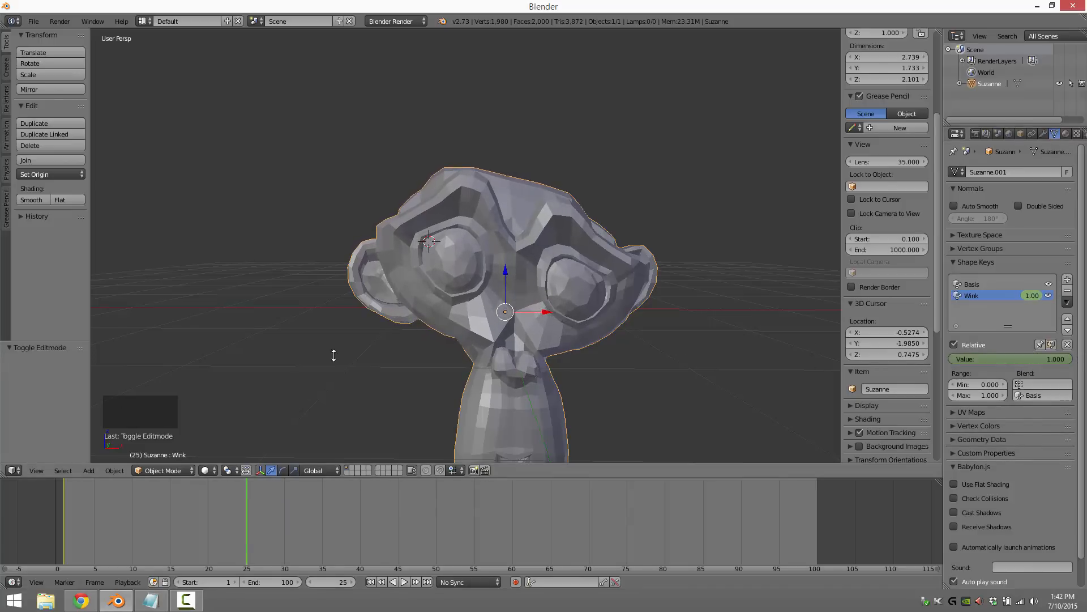
pyautogui.click(995, 359)
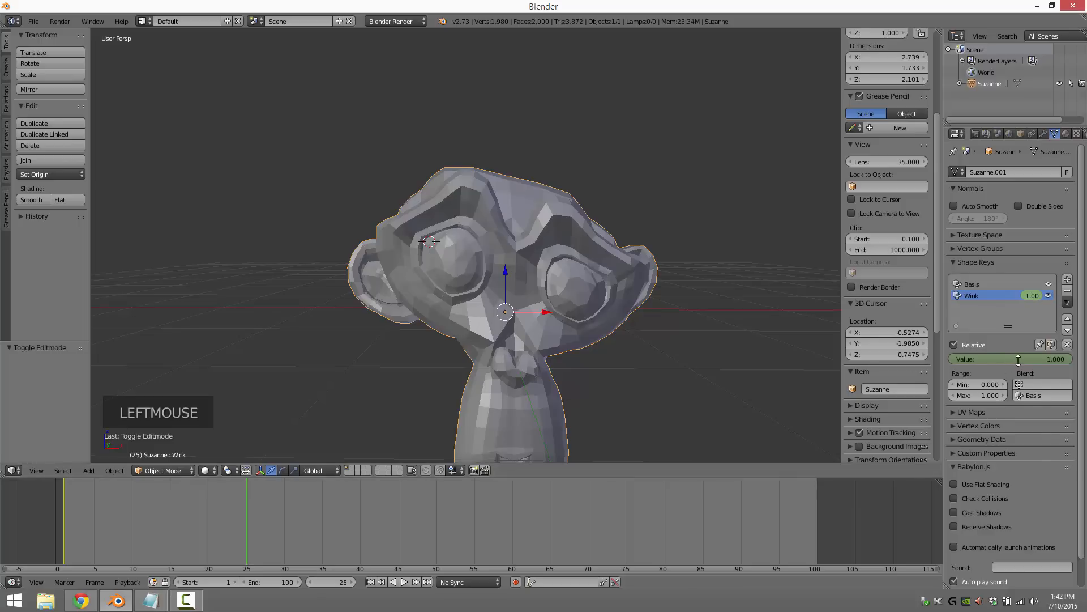
pyautogui.rightClick(1020, 360)
pyautogui.click(1019, 360)
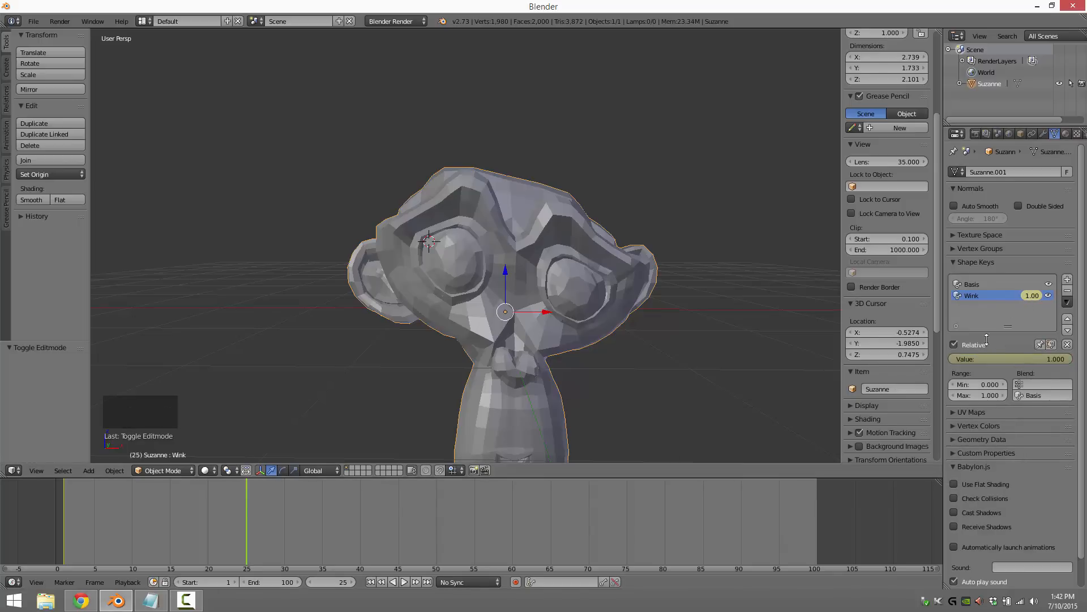
pyautogui.click(216, 516)
pyautogui.moveTo(228, 519); pyautogui.dragTo(245, 519)
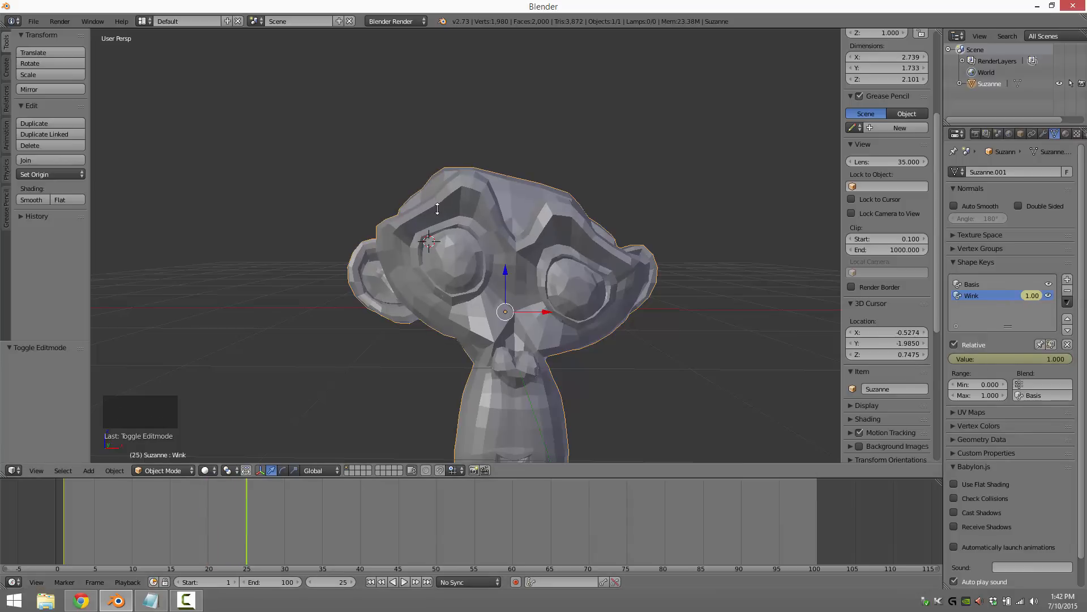
# - Set the Wink shape key's value to about 0.251 at frame 50 and insert a keyframe for it
pyautogui.click(438, 539)
pyautogui.click(947, 364)
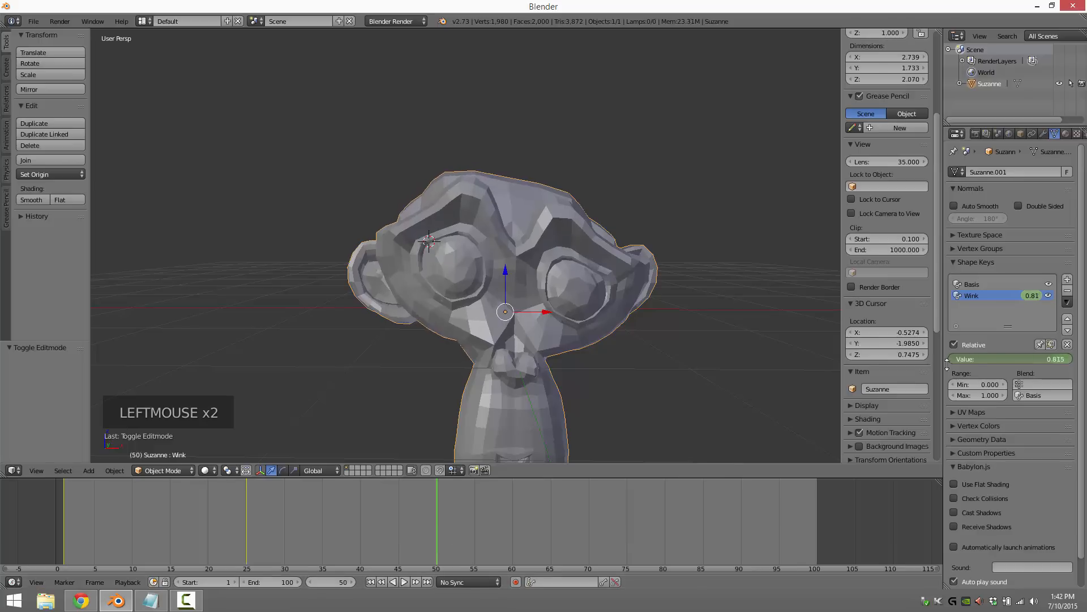
pyautogui.moveTo(947, 365); pyautogui.dragTo(897, 372)
pyautogui.rightClick(980, 359)
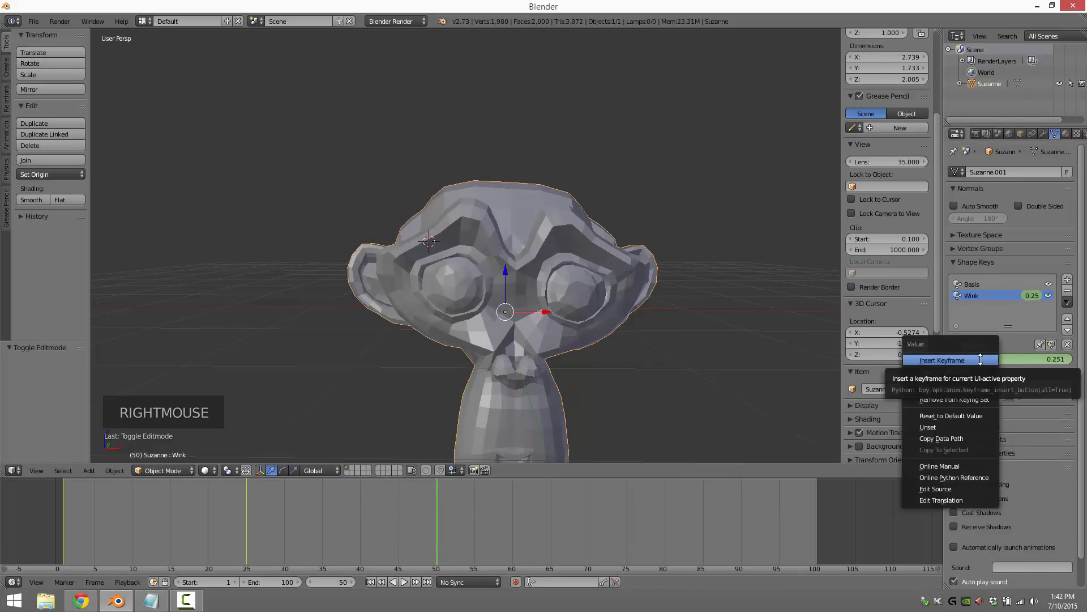
pyautogui.click(980, 360)
# - Set the Wink shape key's value to 0.000 at frame 75 and insert a keyframe for it
pyautogui.moveTo(439, 536); pyautogui.dragTo(631, 542)
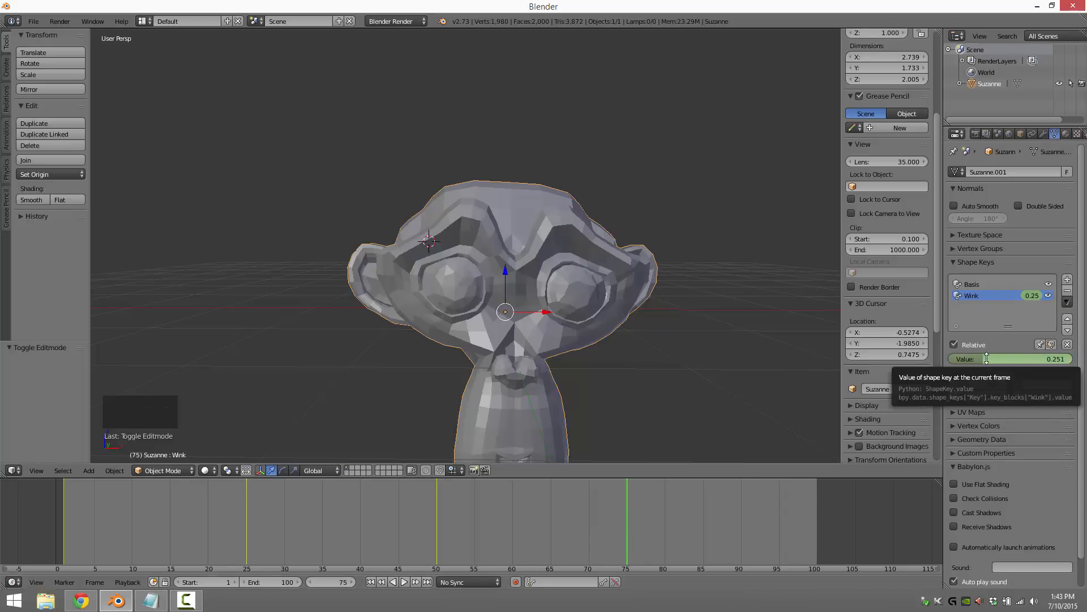
pyautogui.moveTo(984, 359); pyautogui.dragTo(936, 363)
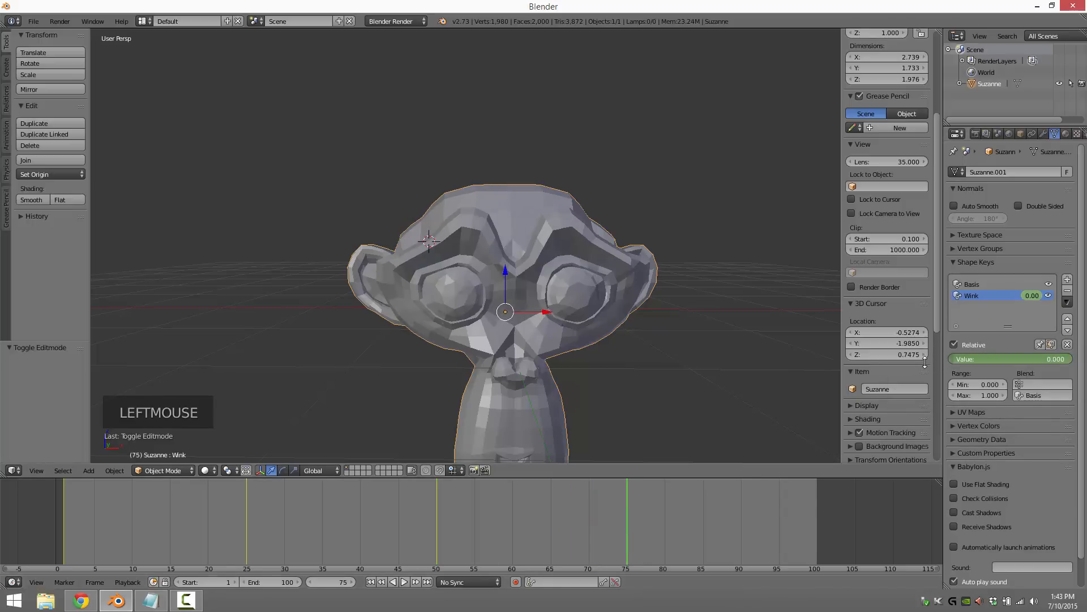
pyautogui.rightClick(951, 358)
pyautogui.click(944, 357)
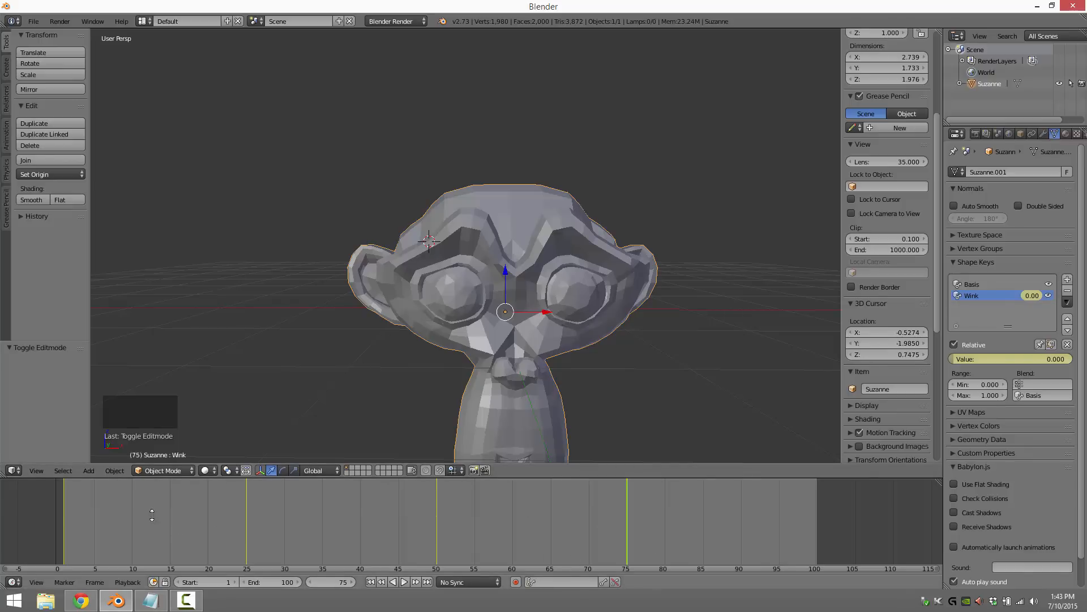
# - Play the Wink animation from the first frame and make Basis the active shape key
pyautogui.click(370, 581)
pyautogui.click(404, 581)
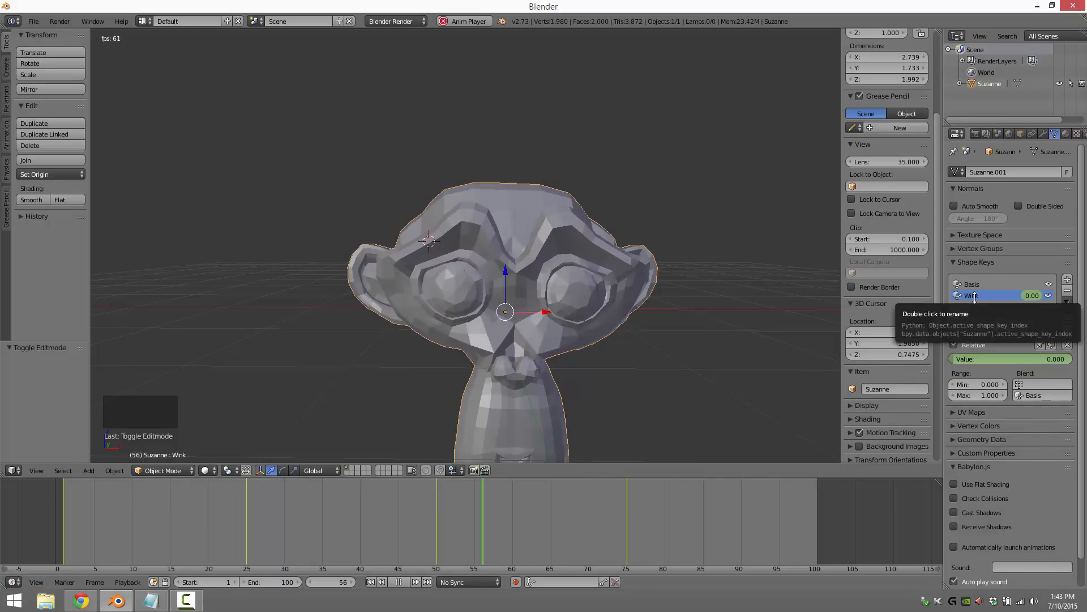
pyautogui.click(1032, 386)
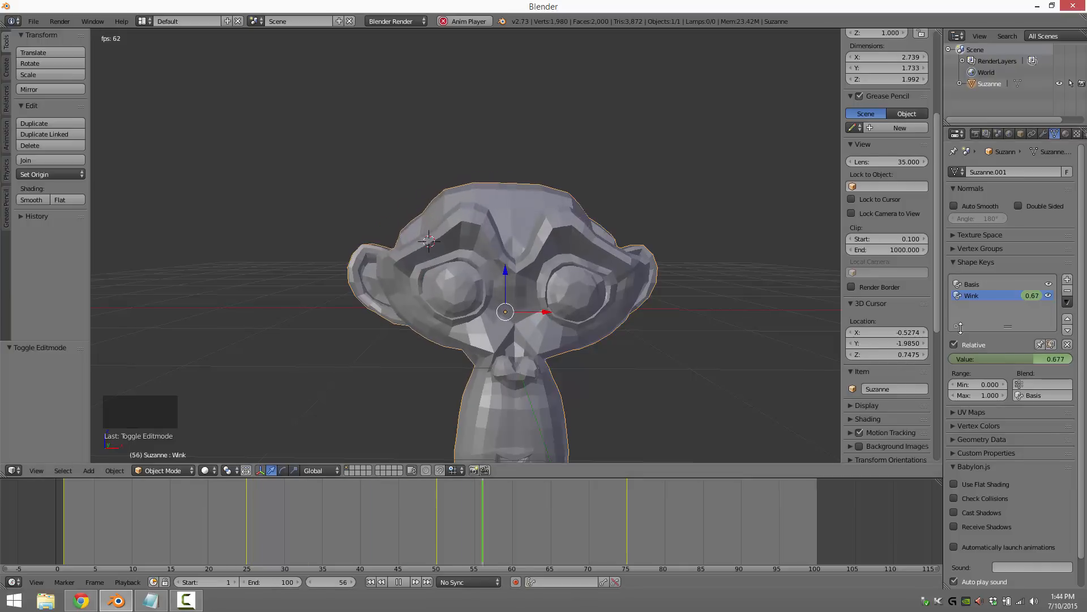
pyautogui.click(971, 284)
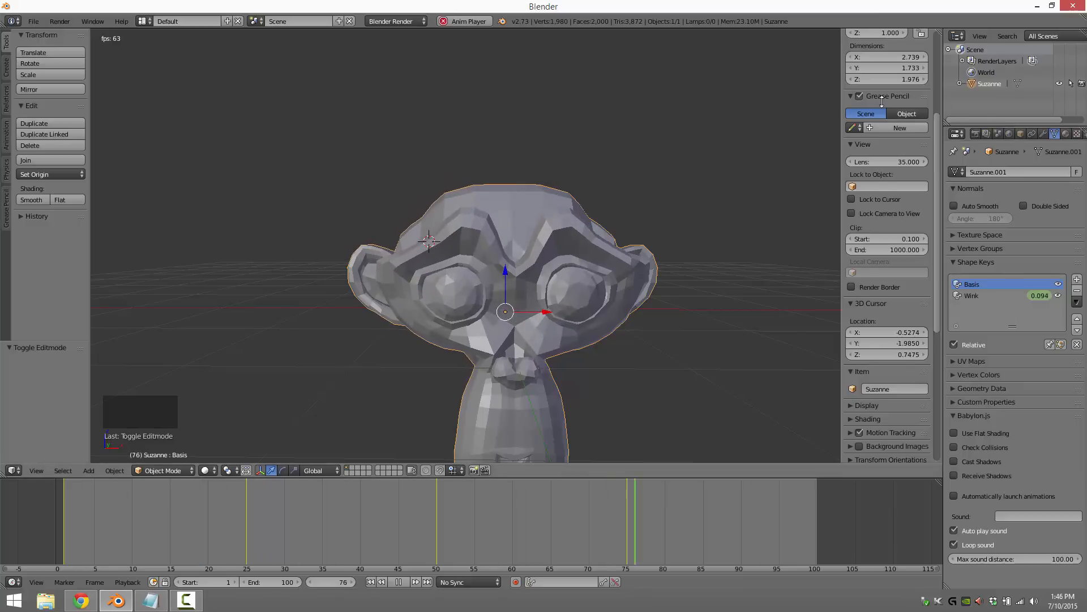
# - Show the monkey's object constraints and bring up the Set Origin options
pyautogui.click(1032, 132)
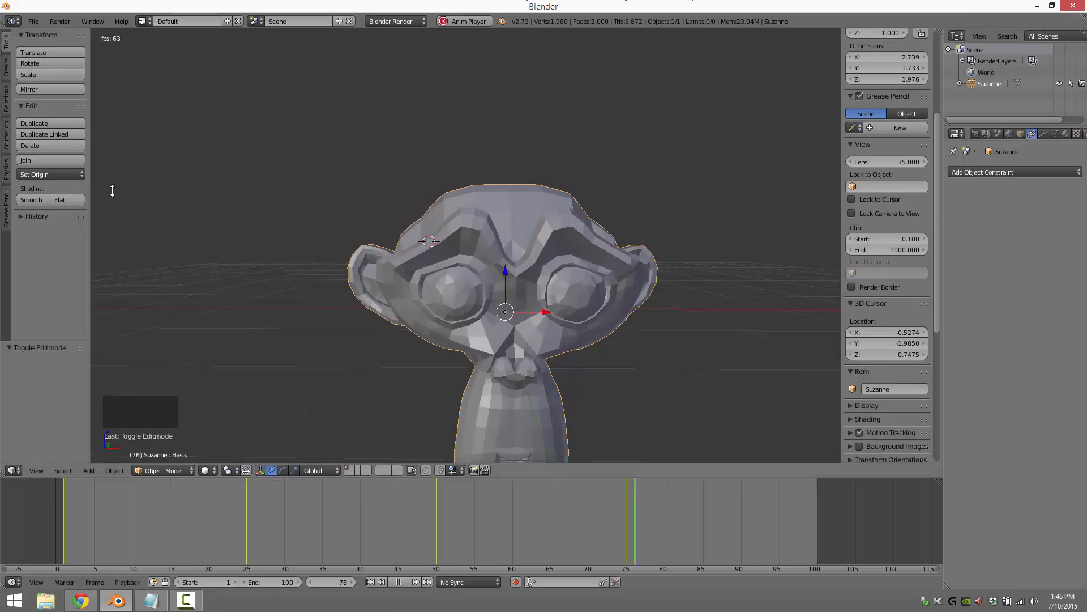
pyautogui.click(72, 175)
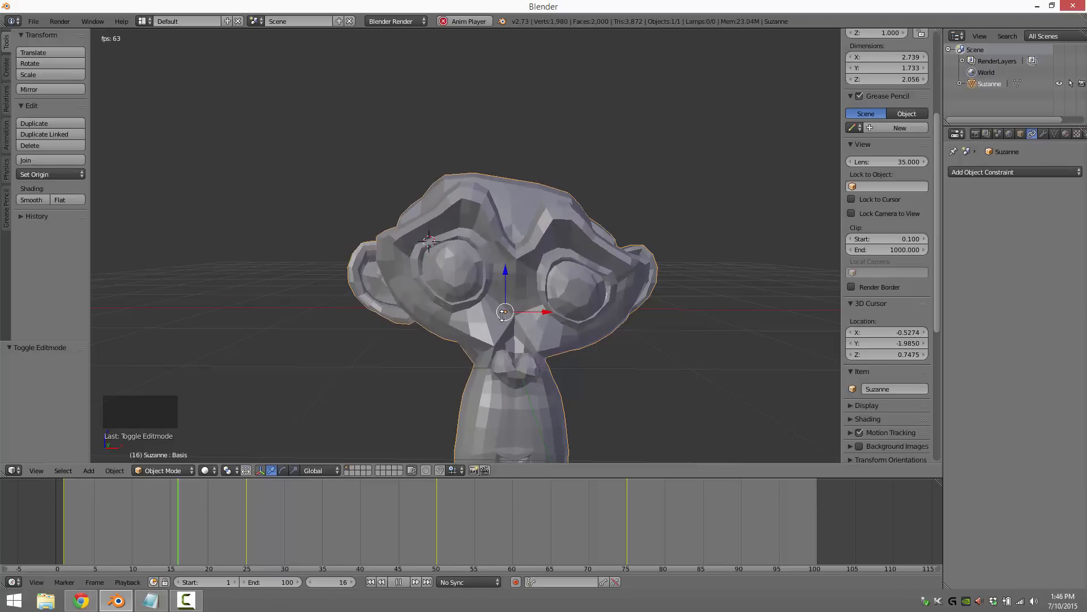
pyautogui.click(51, 174)
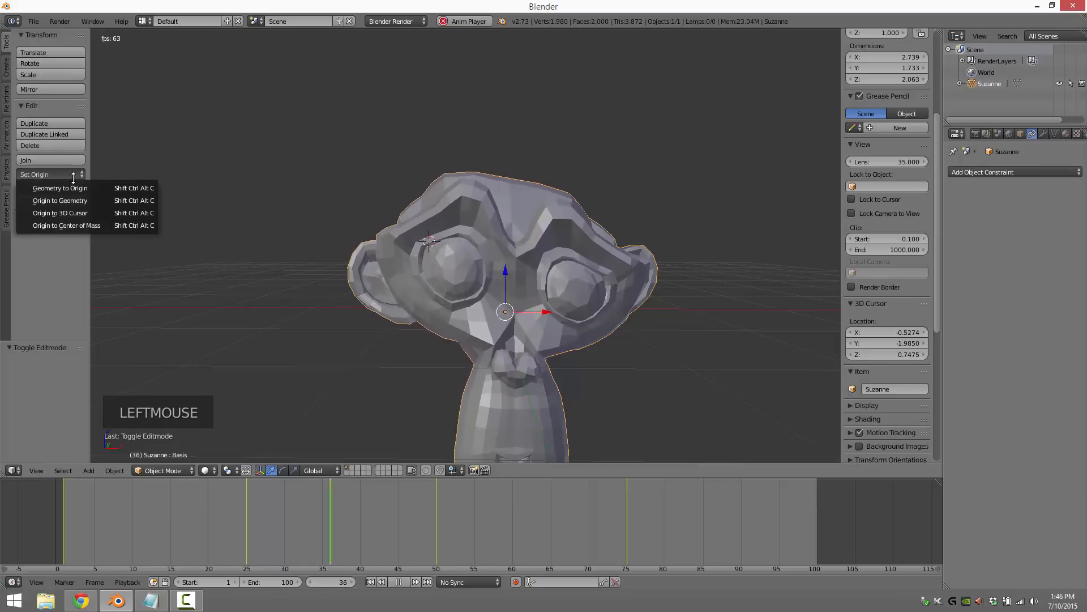